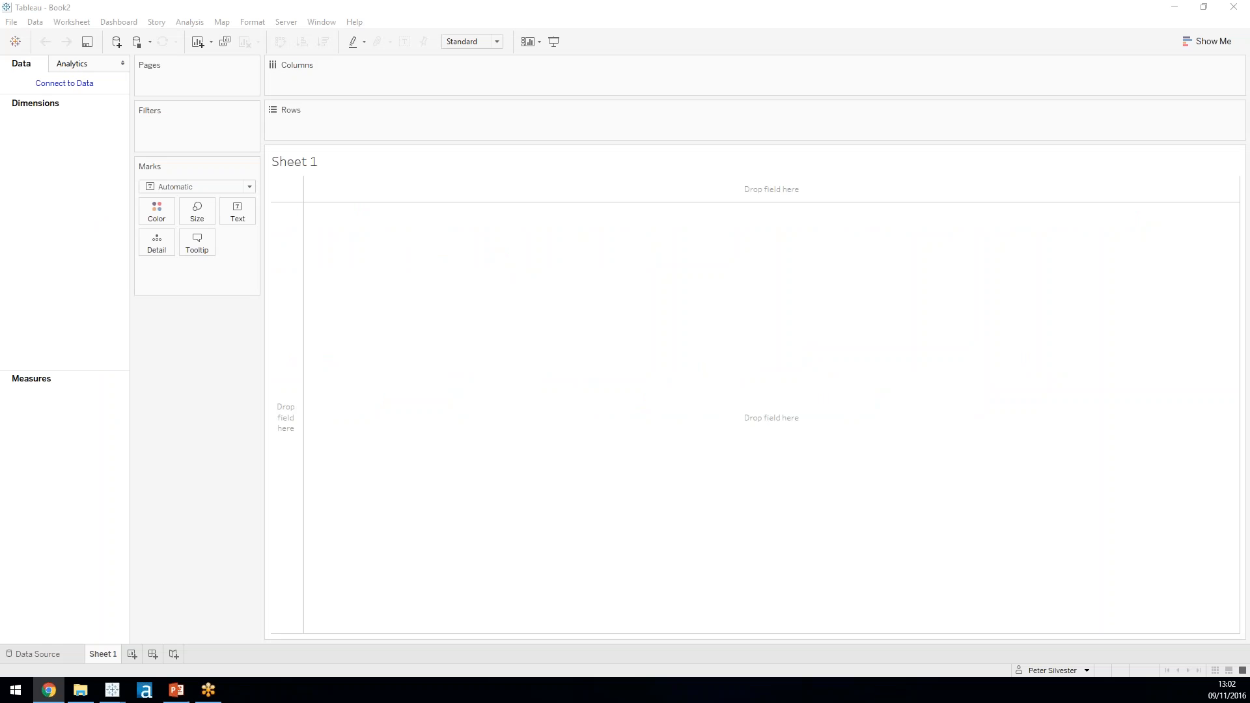
Step: Switch to the PowerPoint deck and present from the "What is the Level of Detail?" slide through "Visualisation Level of Detail"
left_click_drag(798, 702, 459, 0)
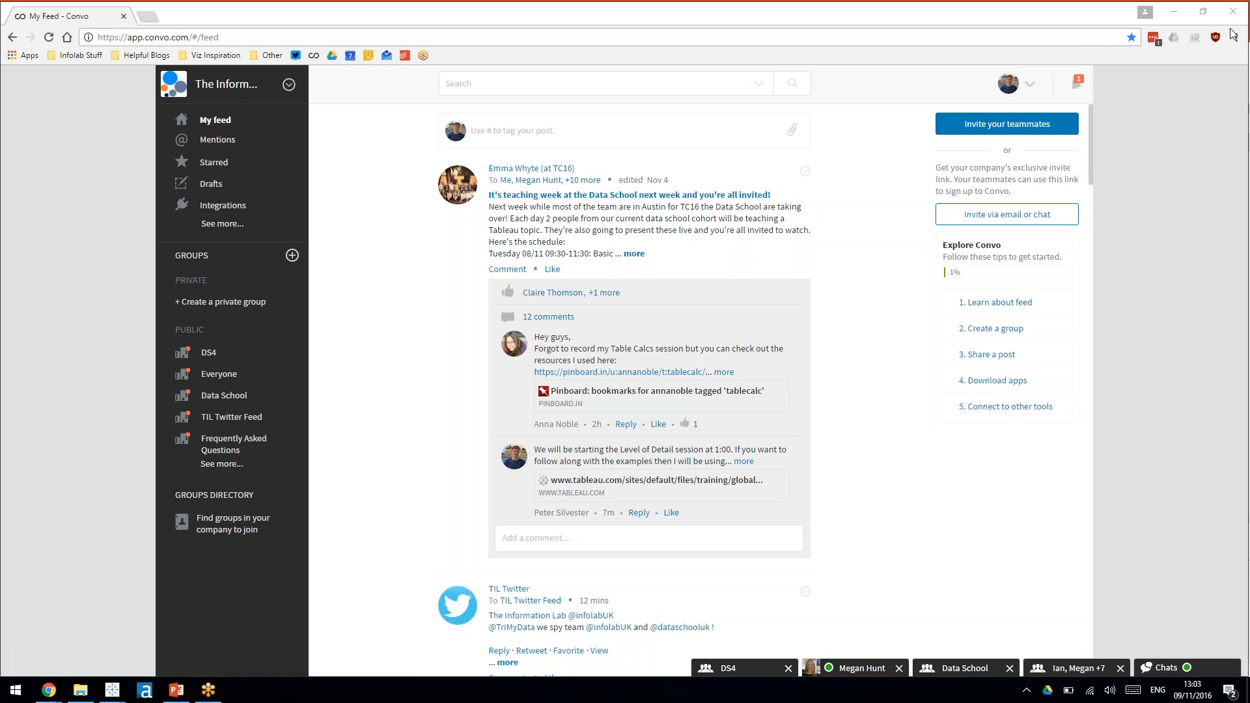
left_click(1173, 11)
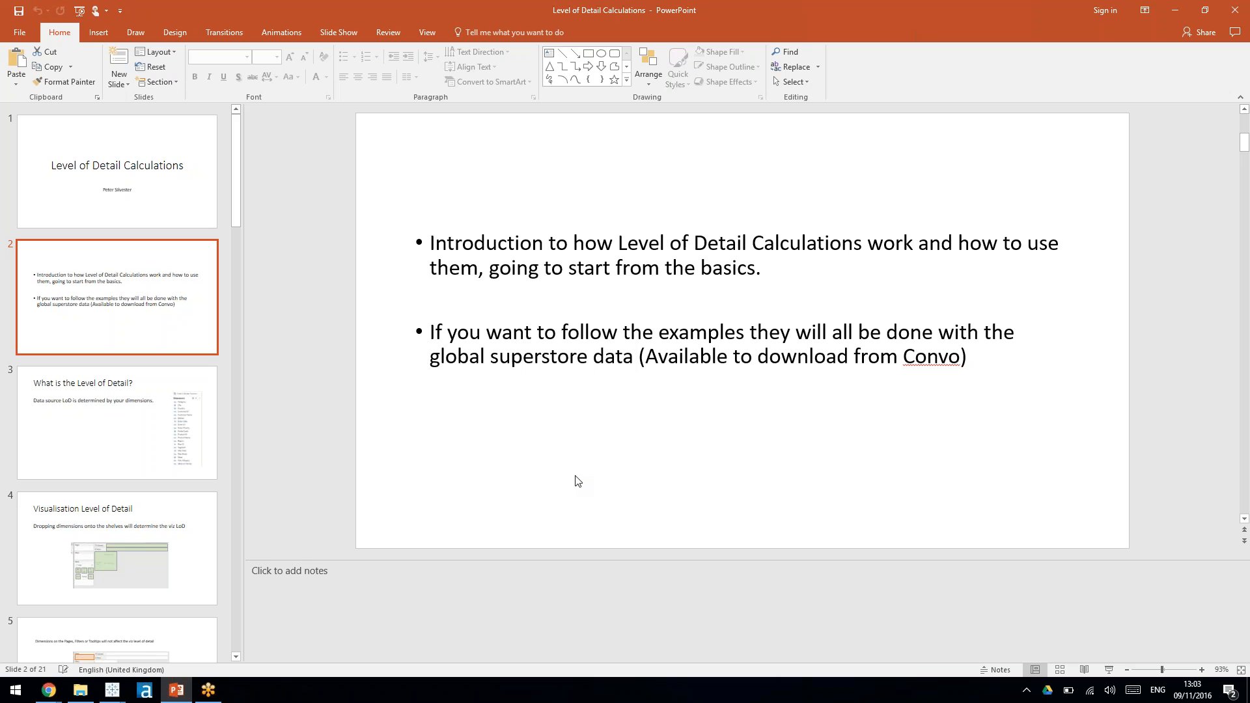
left_click(139, 390)
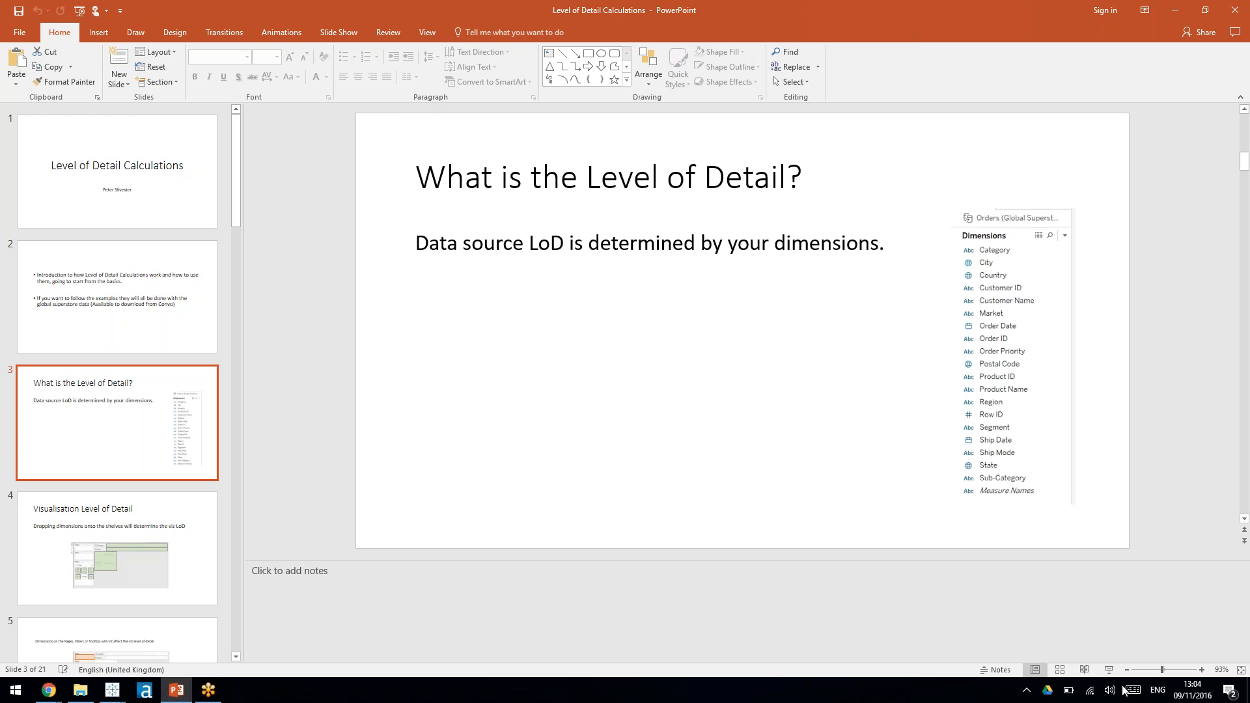
left_click(1109, 670)
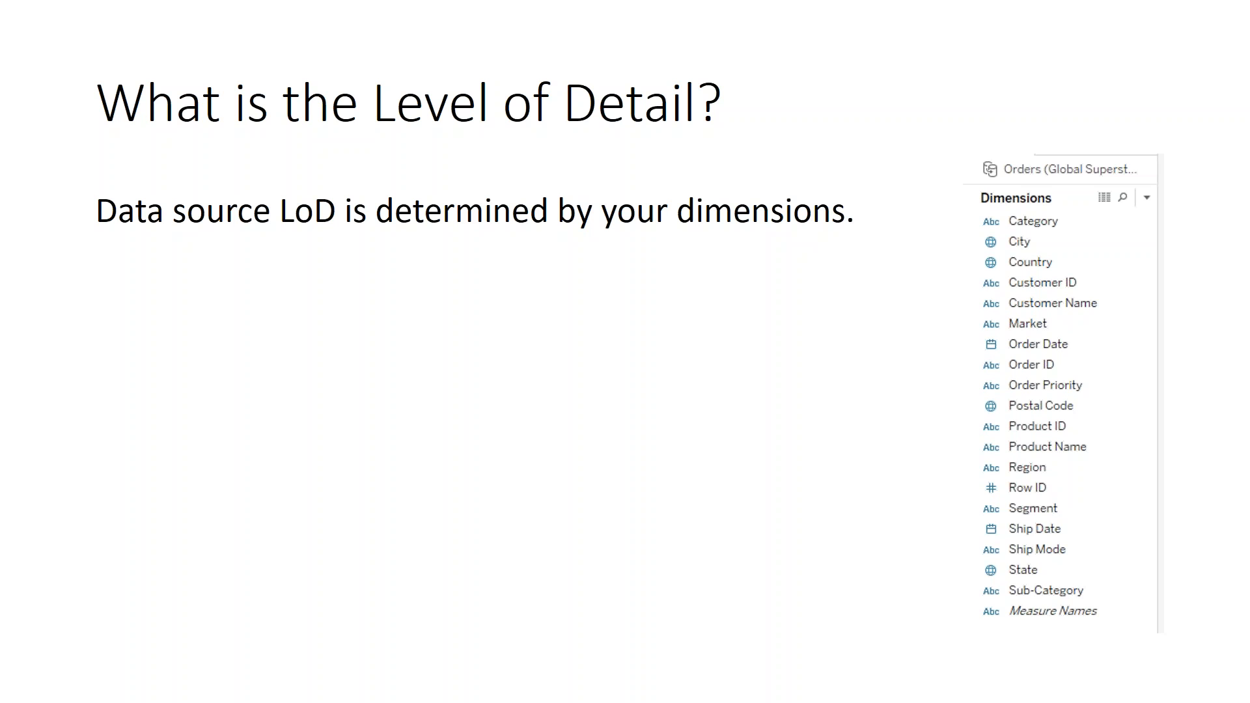
left_click(1020, 274)
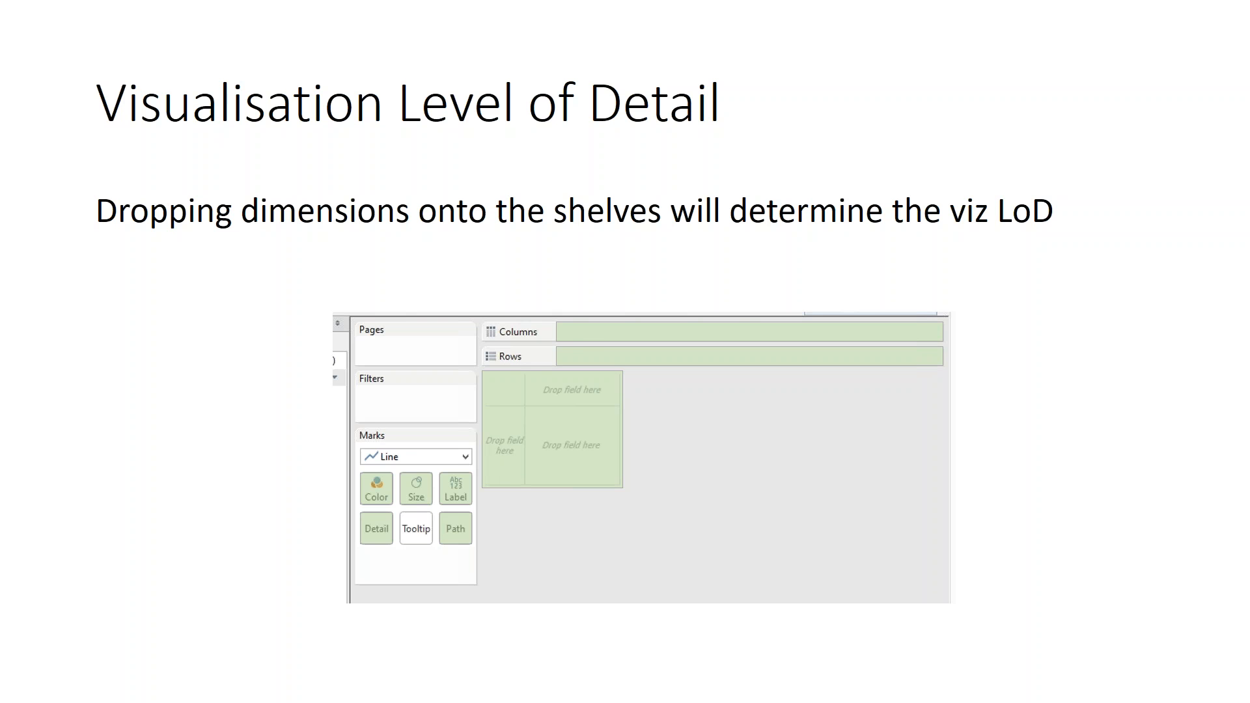
Step: Switch to the Tableau workbook Book2, connect it to the Global Superstore Excel file and load the Orders sheet
key("alt+Tab")
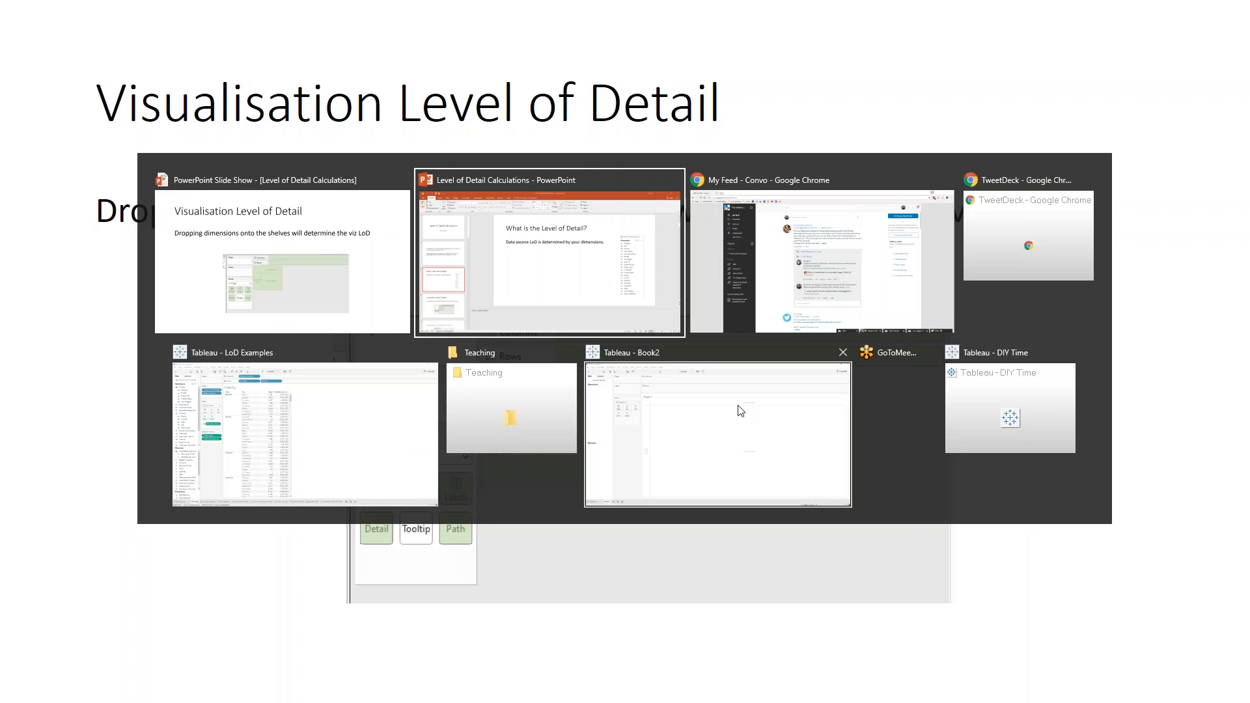
left_click(734, 412)
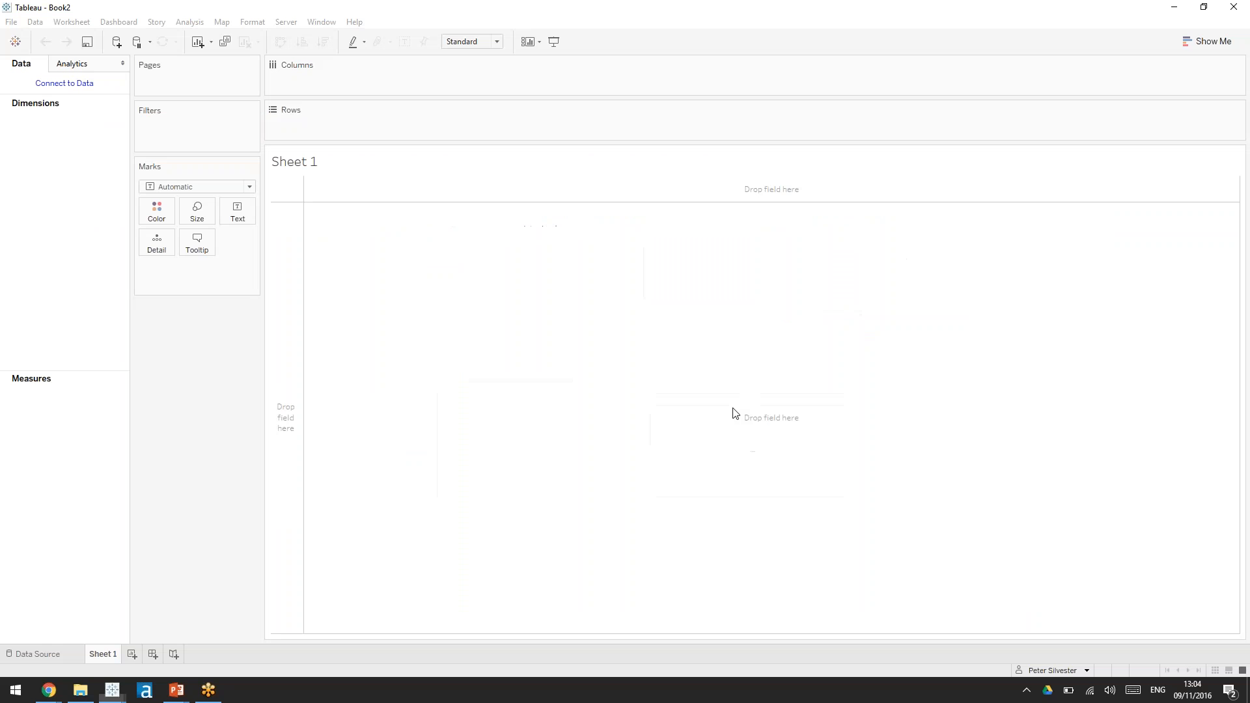
left_click(64, 84)
left_click(219, 131)
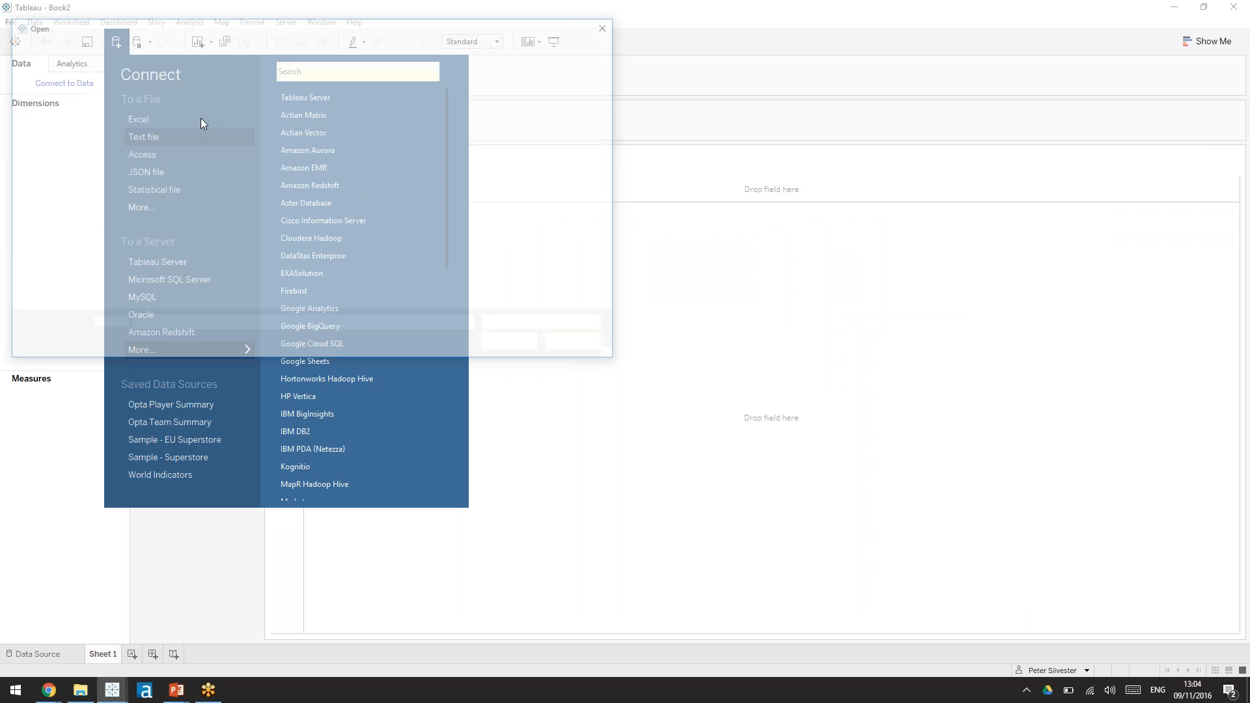
left_click(610, 21)
left_click(182, 119)
double_click(203, 122)
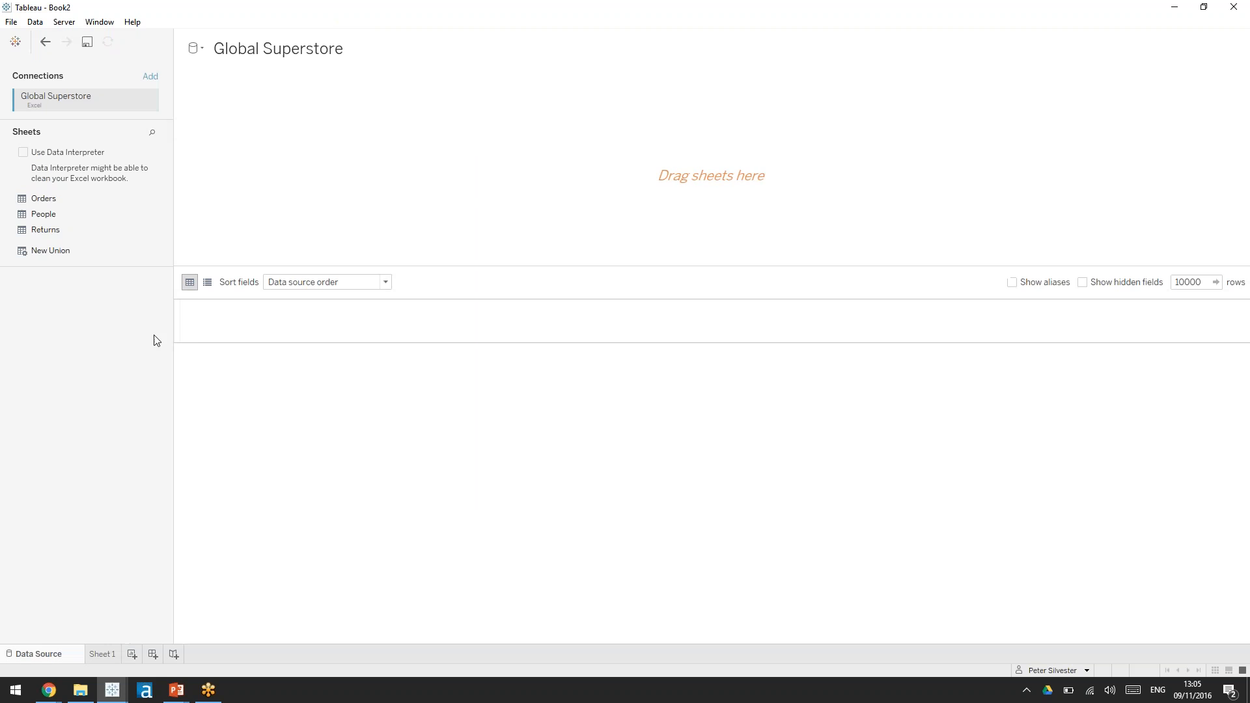
double_click(111, 199)
Step: Build a bar chart on Sheet 1 with Country on Rows and the sum of Sales on Columns
left_click(98, 654)
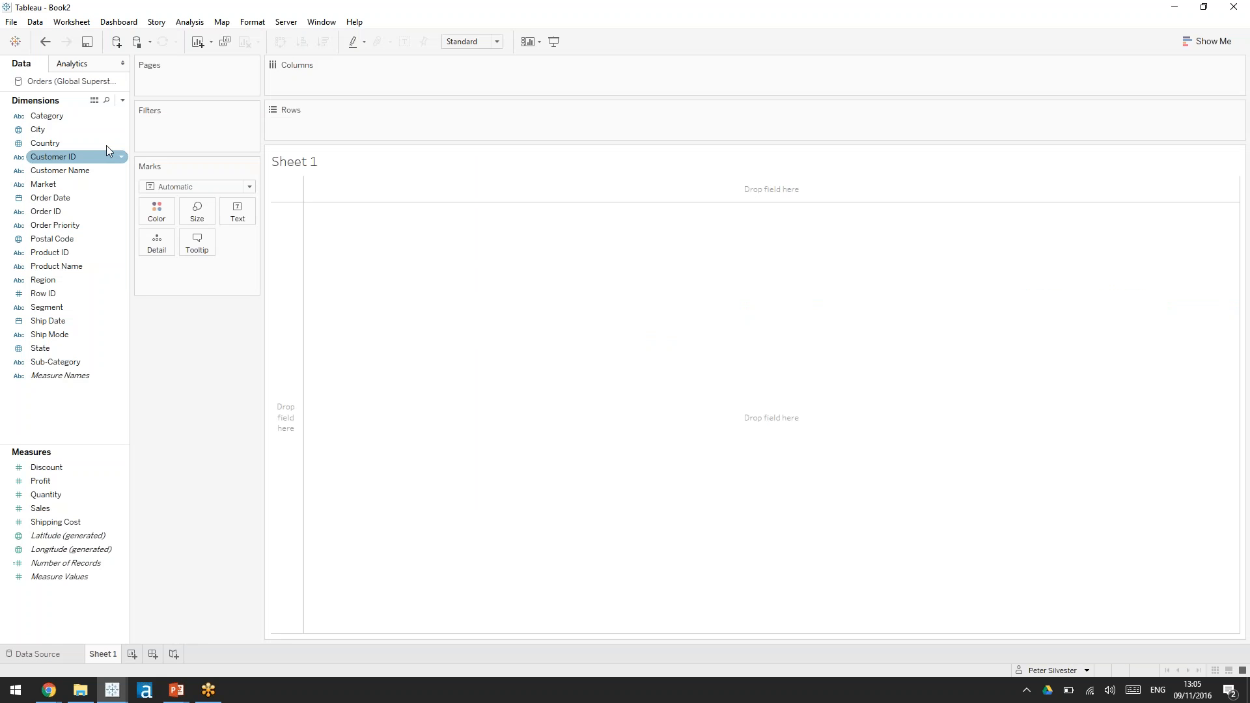
left_click(65, 144)
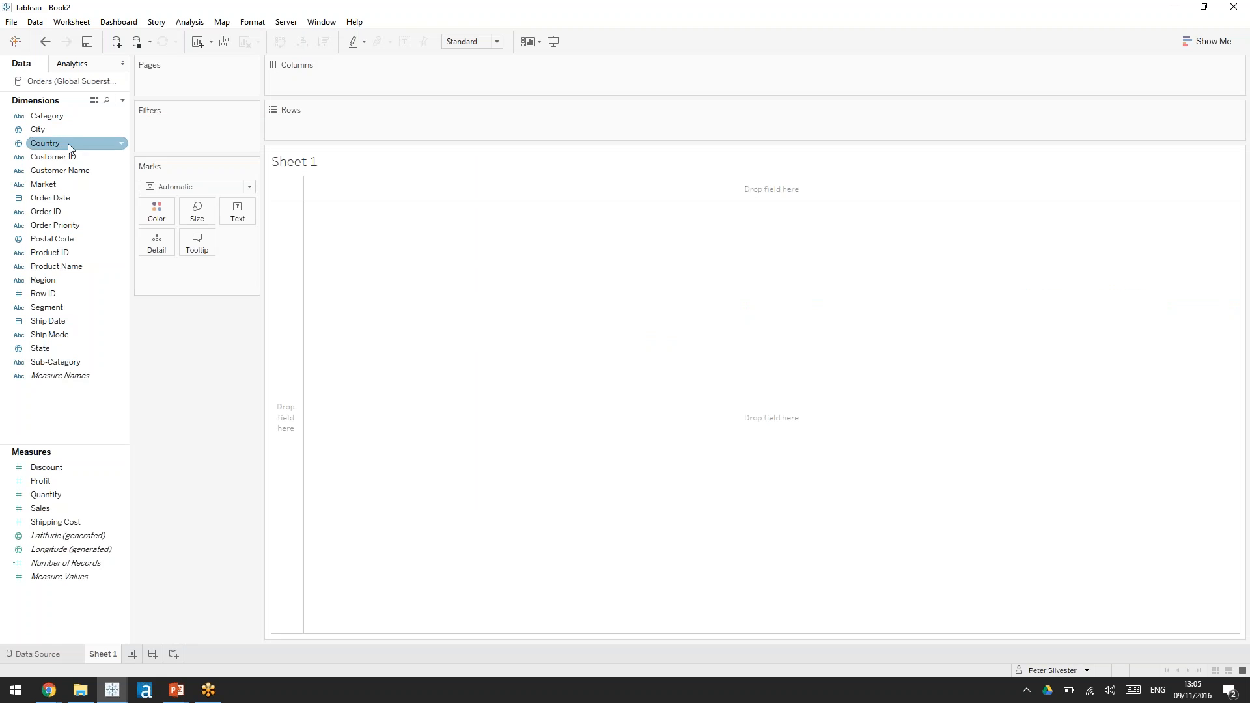
left_click_drag(68, 143, 585, 322)
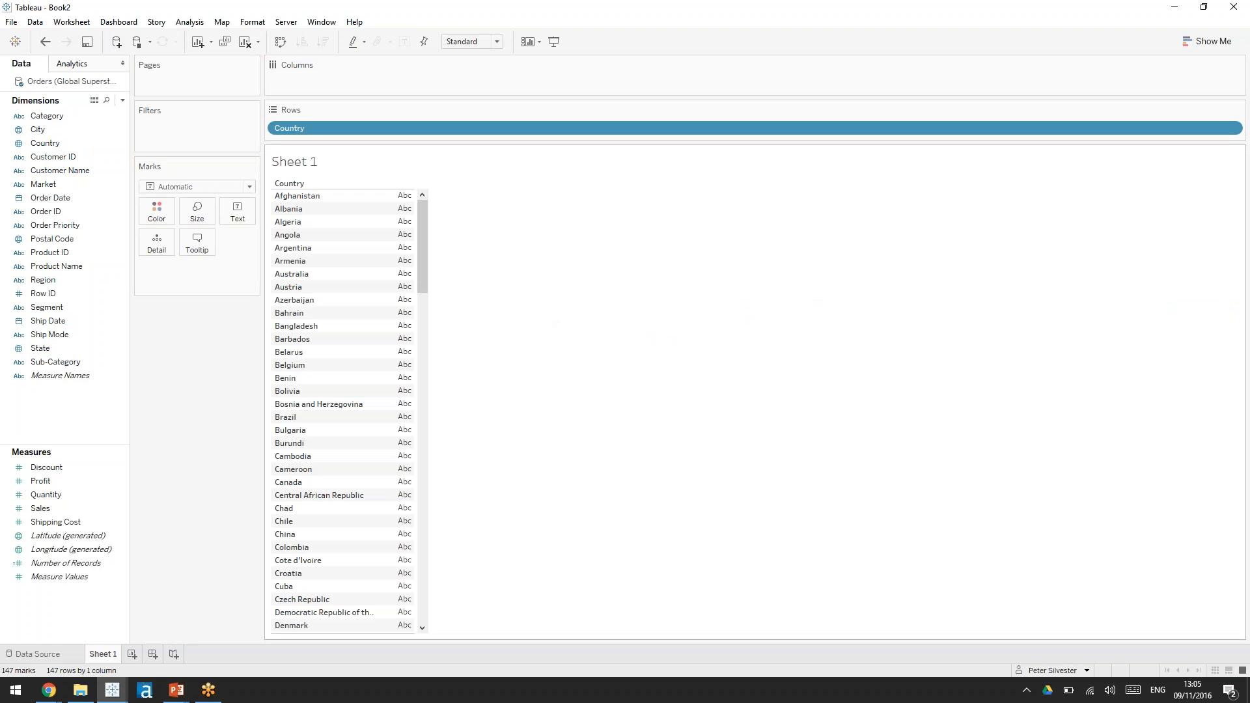
left_click_drag(40, 508, 363, 83)
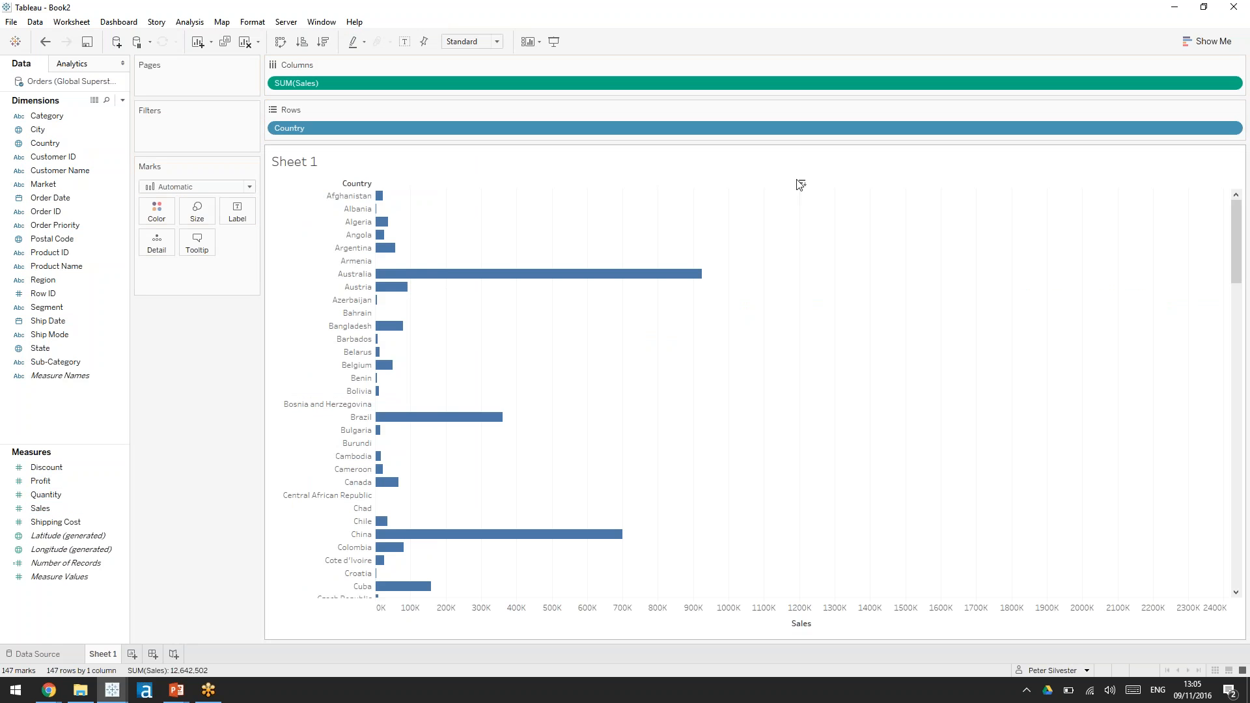
left_click(801, 185)
Step: Replace Country with State on Rows, and take State off again so that only the sum of Sales is charted
left_click_drag(460, 128, 399, 137)
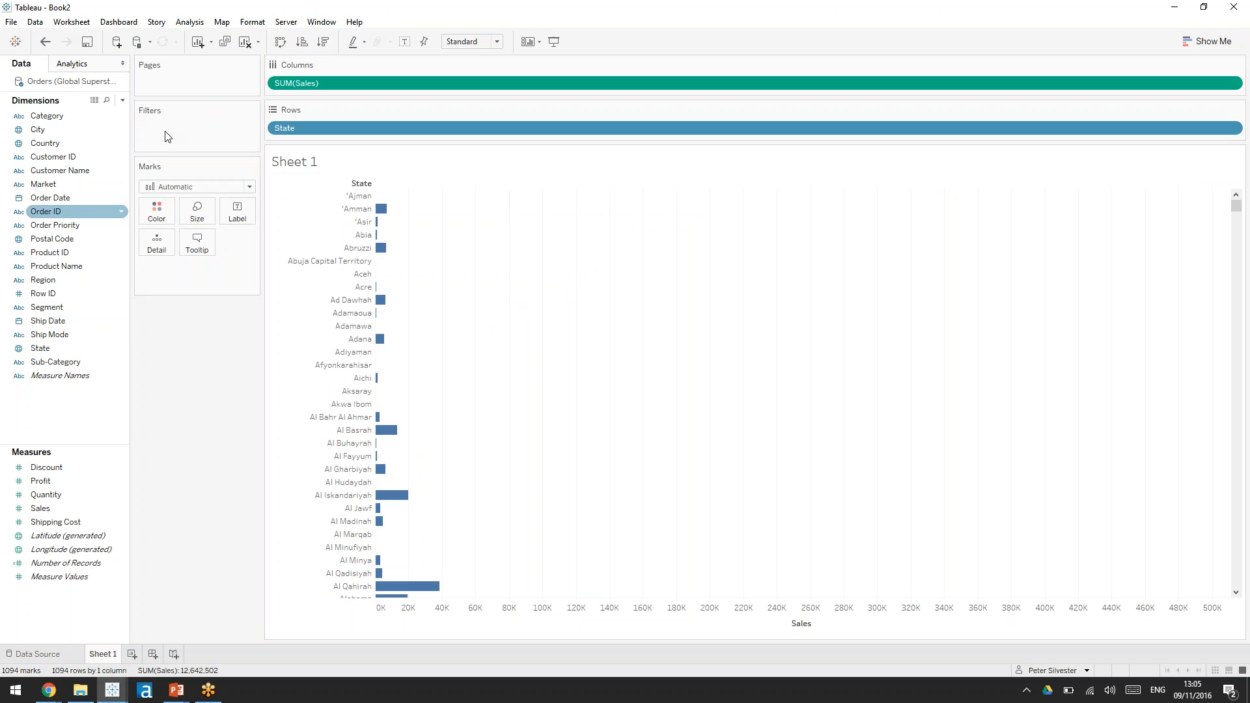
left_click_drag(343, 134, 73, 184)
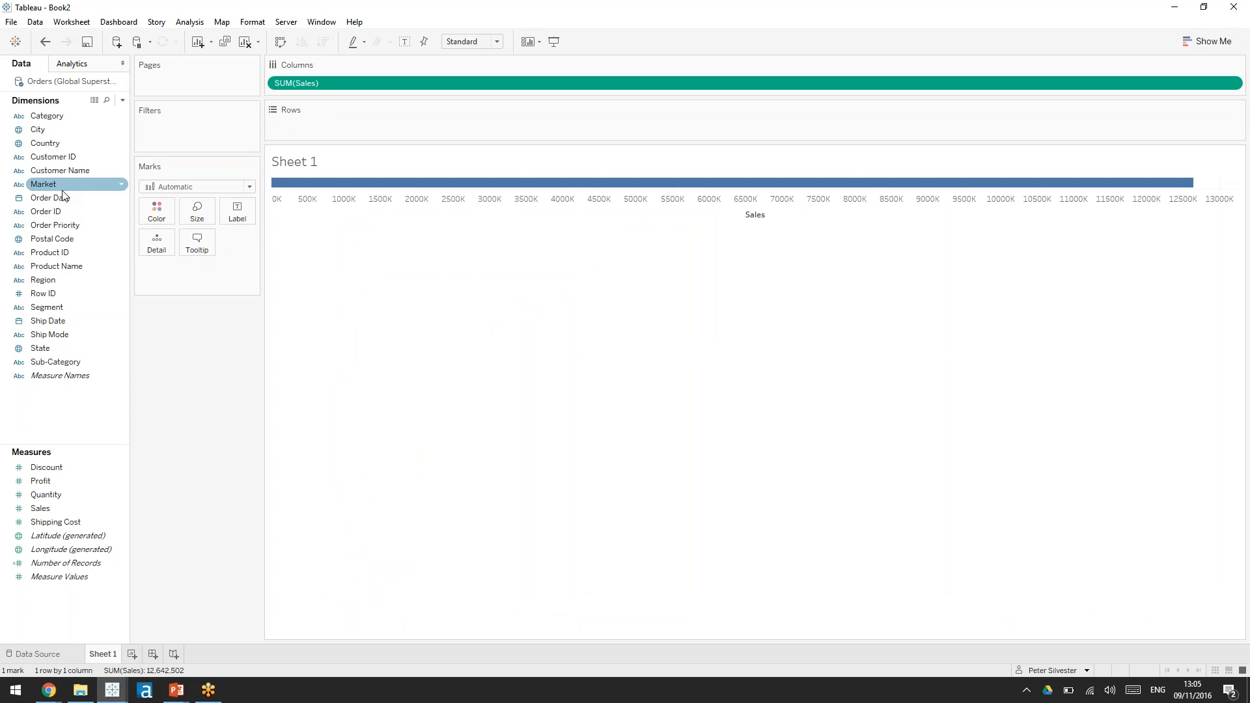
left_click(1239, 225)
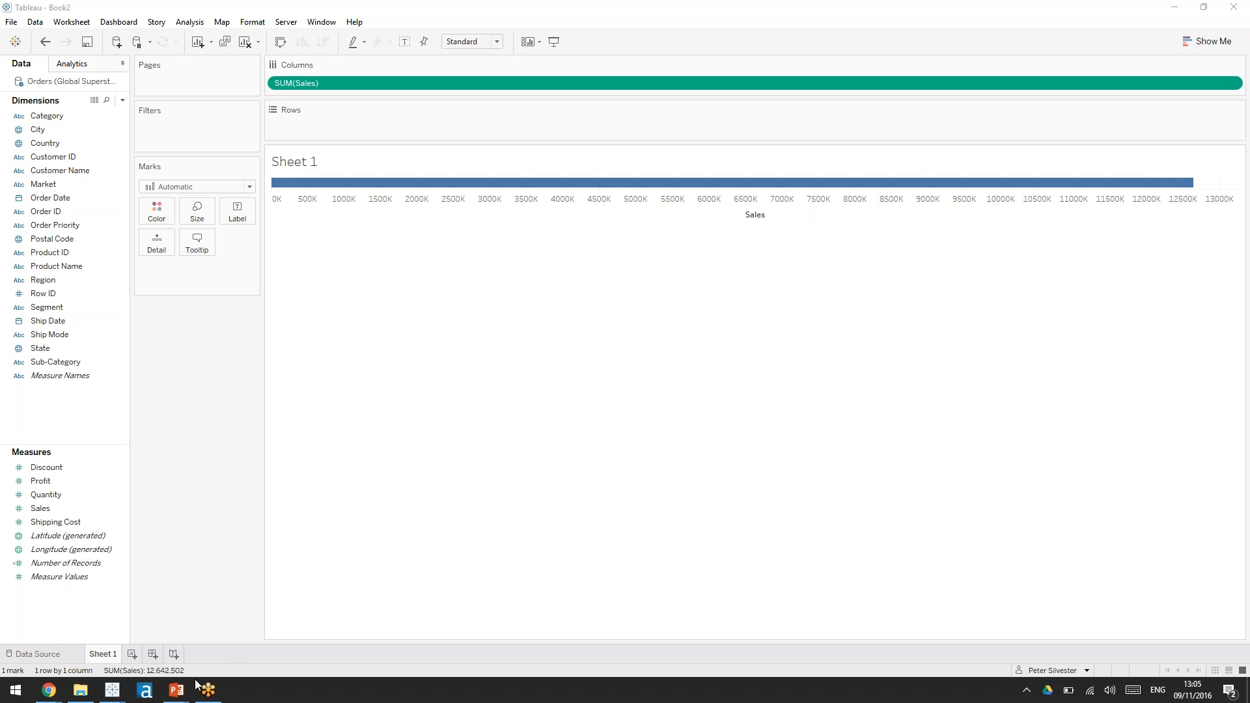
Step: Switch back to the PowerPoint deck and run the slide show at the slide introducing Level of Detail Calculations
mouse_move(186, 686)
left_click(108, 632)
left_click(126, 207)
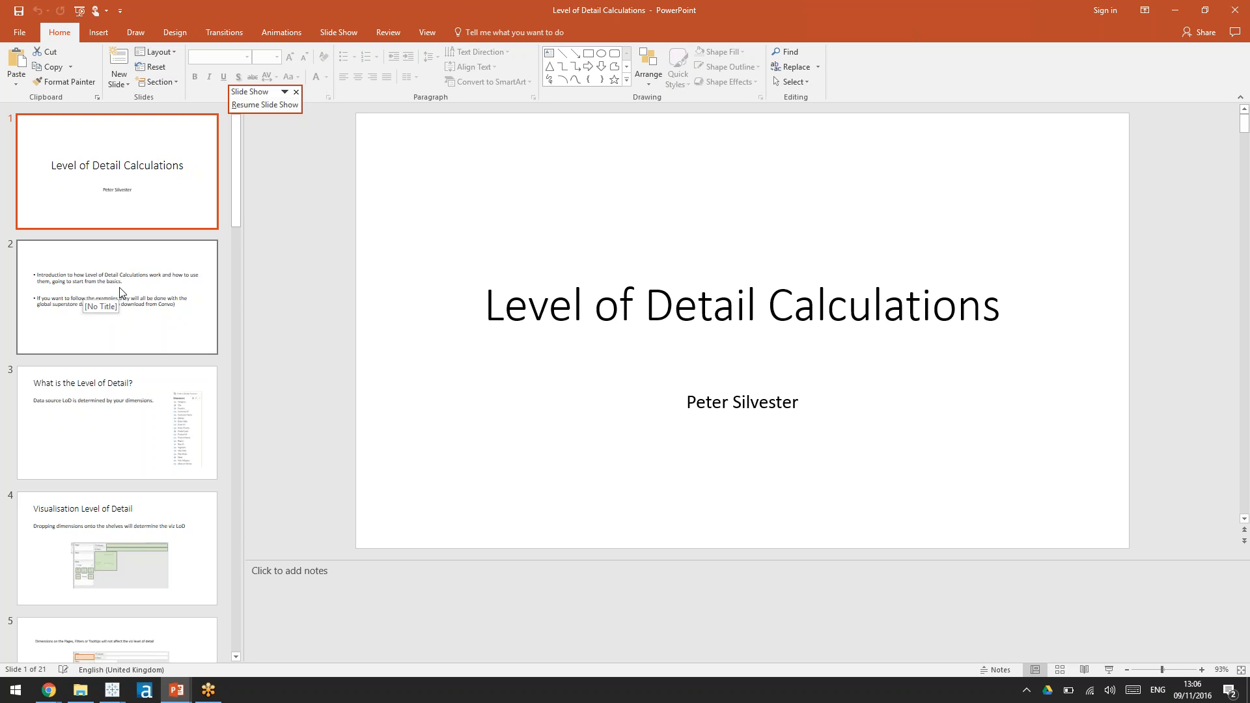
left_click(1110, 670)
key("Left")
key("Left")
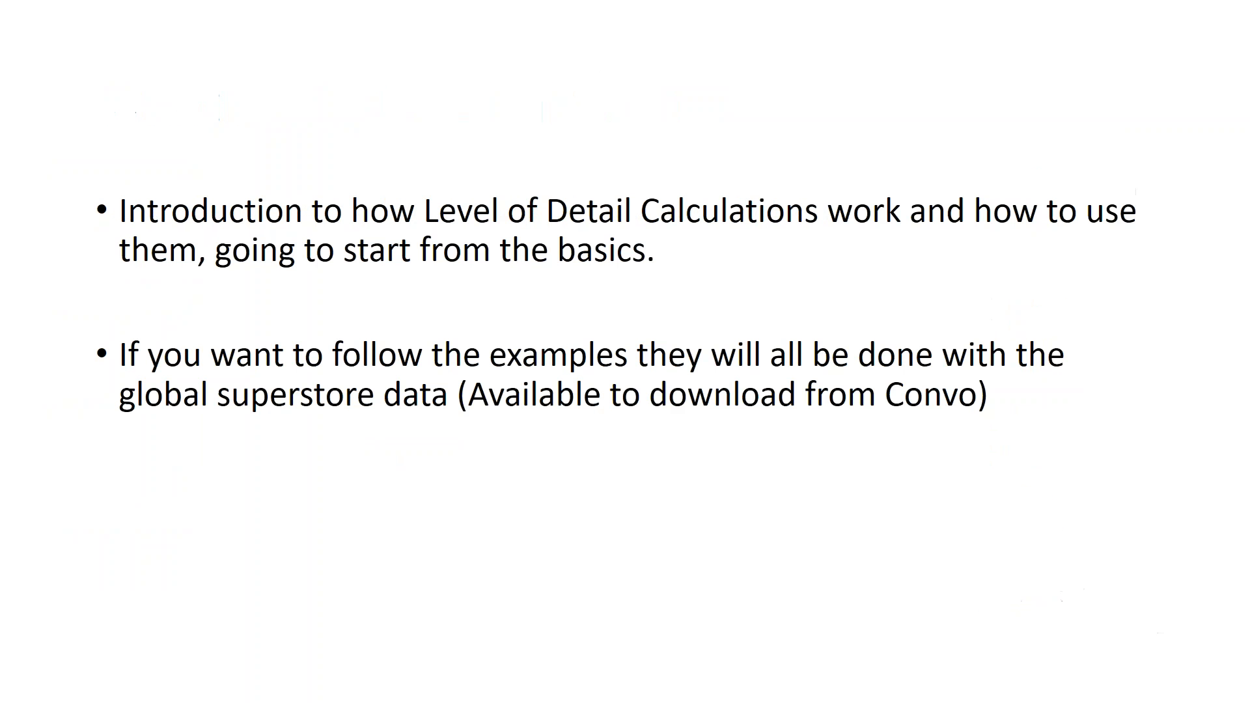
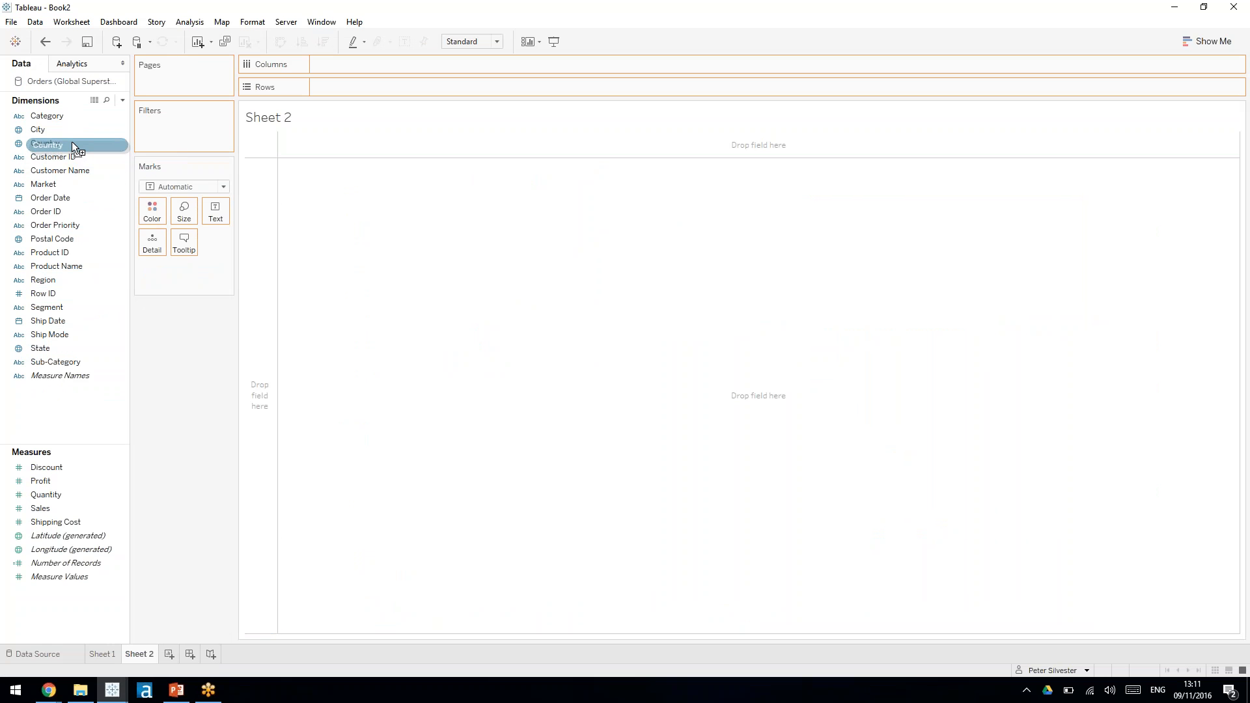
Step: Place Country and State on Rows in Sheet 2 and filter Country to United States only
left_click_drag(40, 348, 437, 96)
left_click(671, 336)
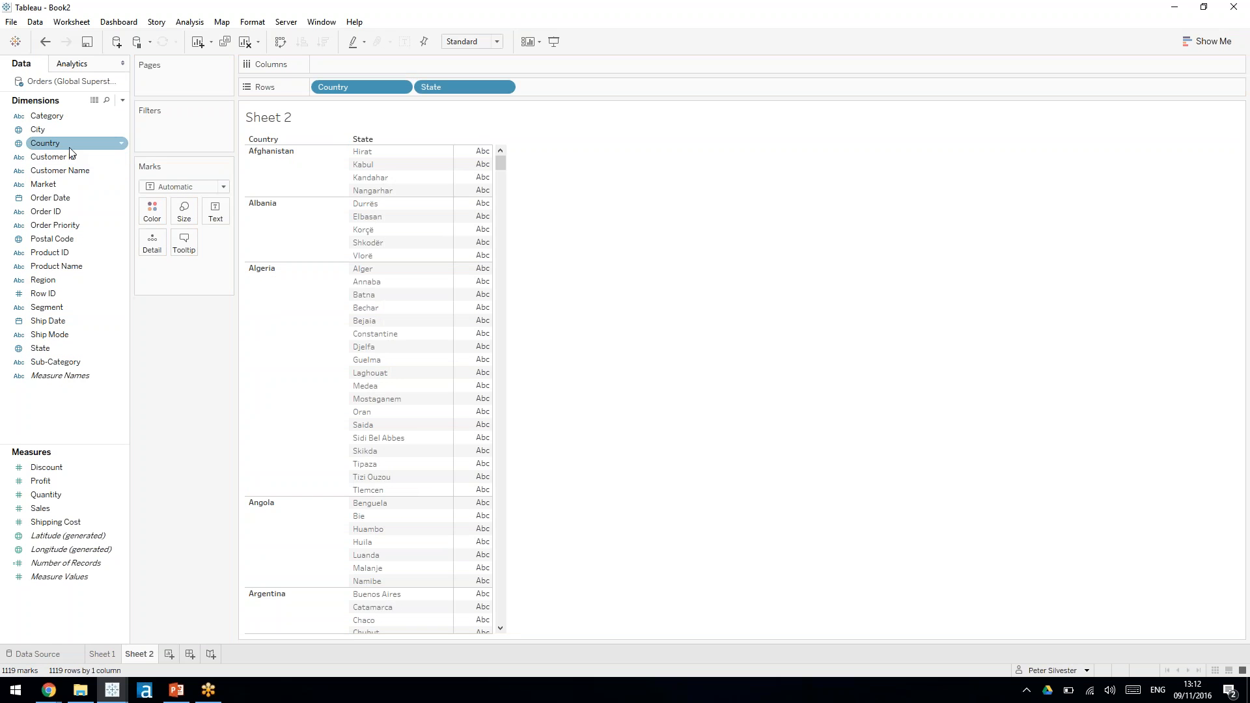
left_click_drag(44, 144, 163, 123)
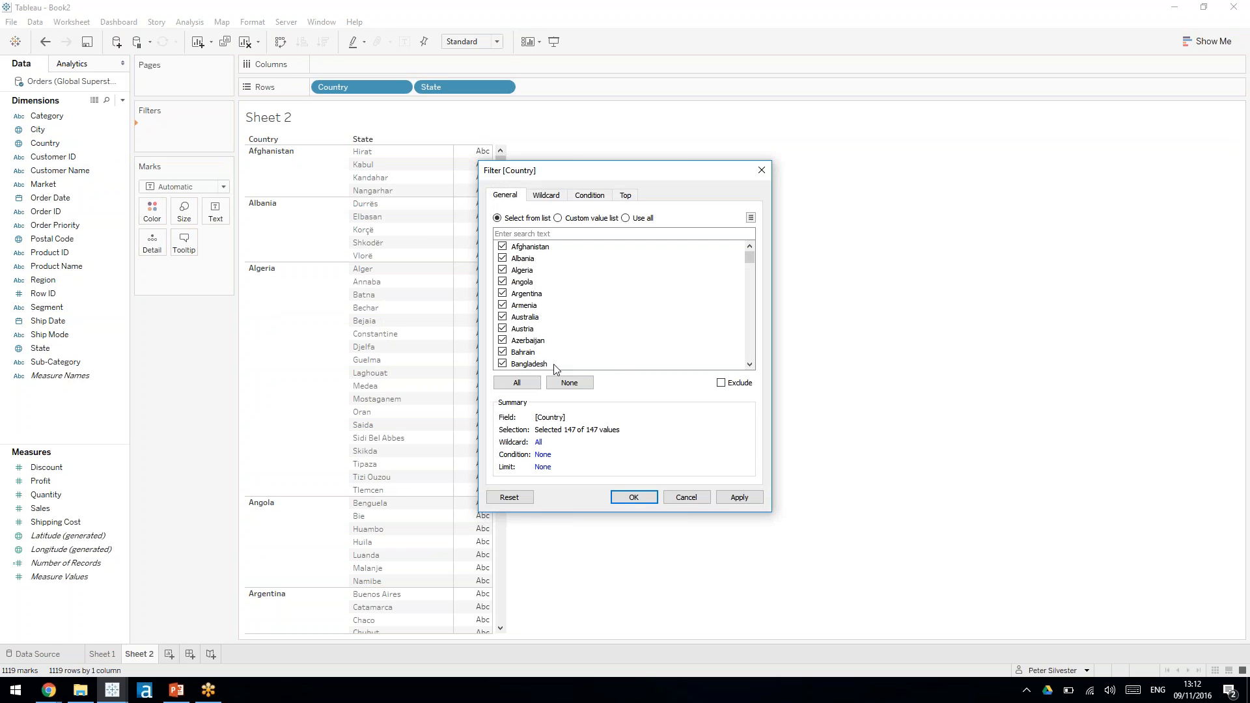
left_click(570, 382)
left_click(559, 233)
type("unit")
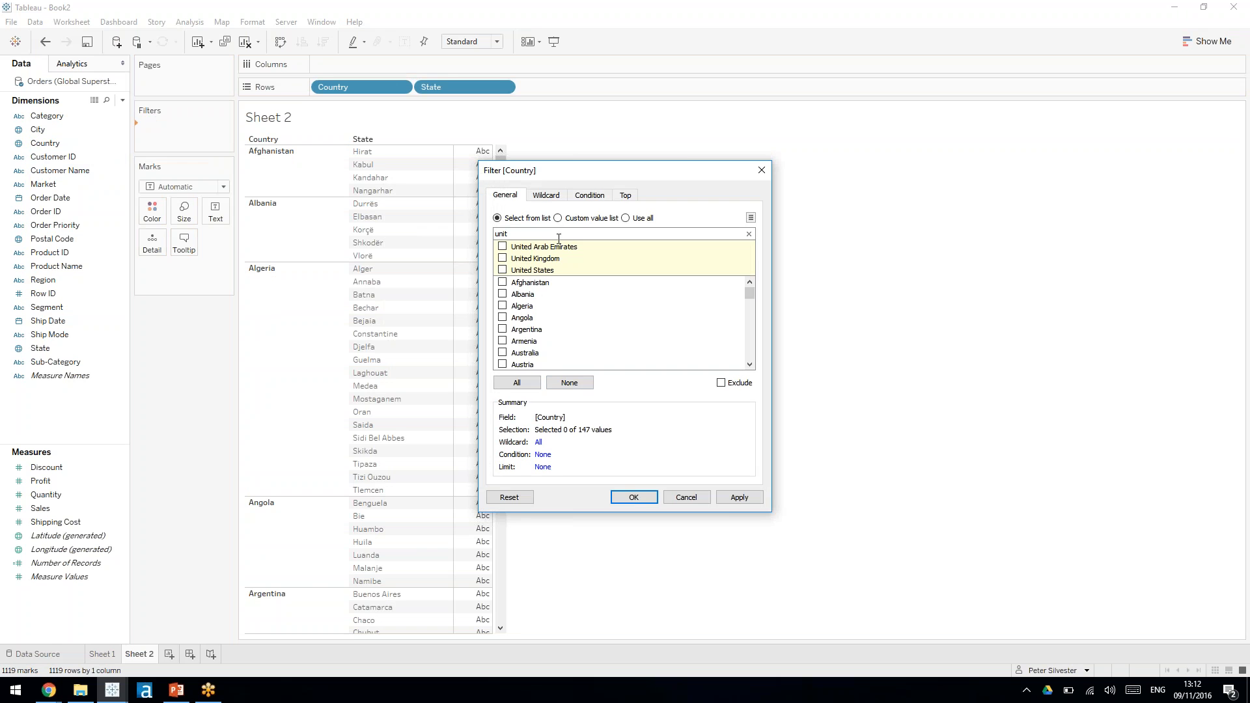
left_click(502, 269)
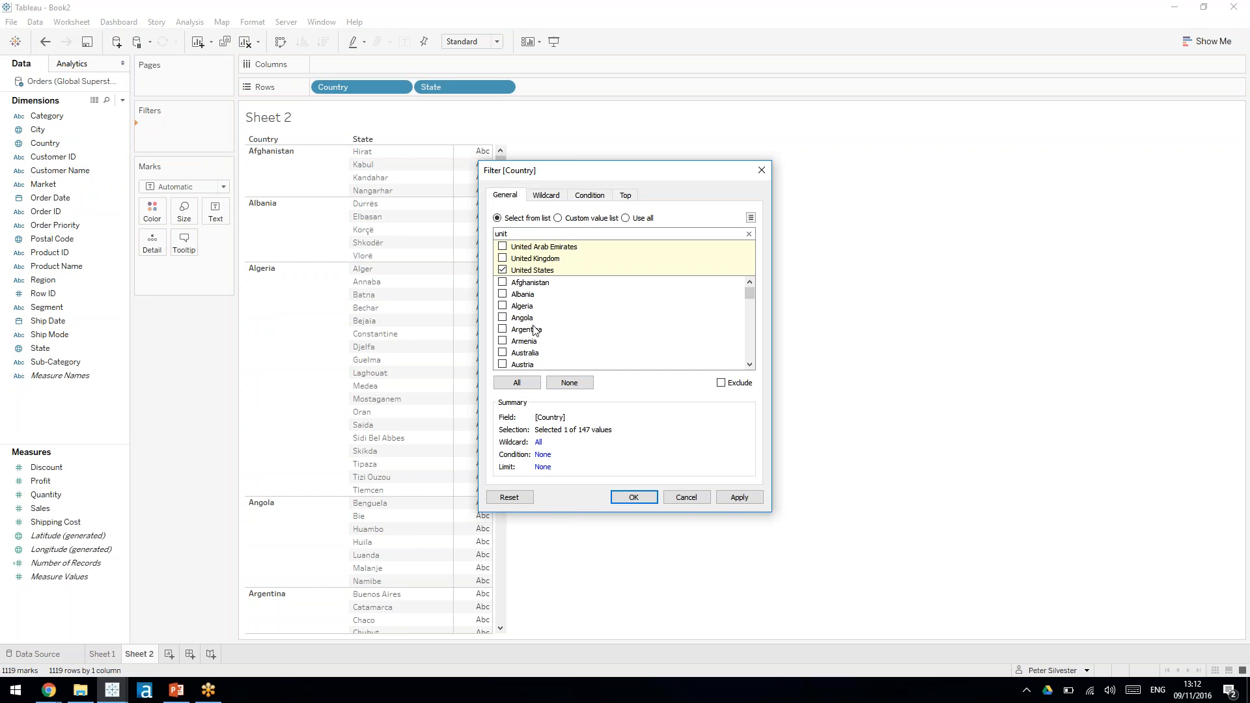
left_click(652, 497)
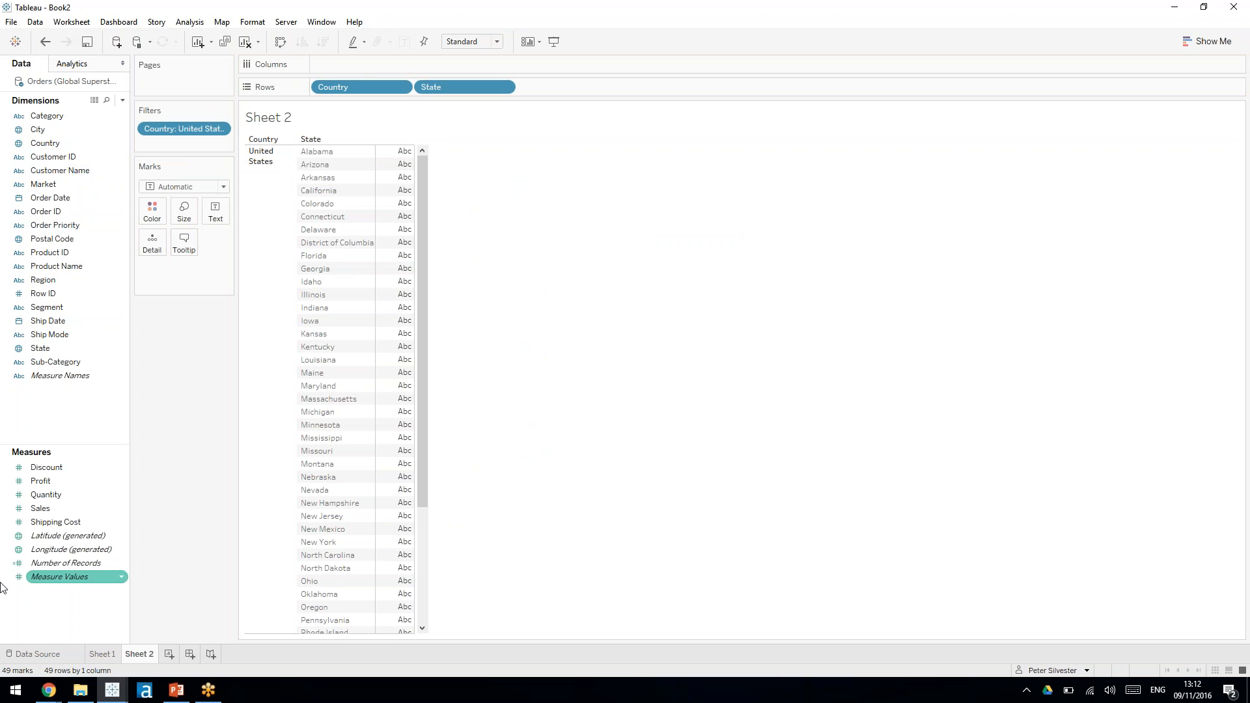
Step: Show the sum of Sales as text for each state and widen the State column
left_click_drag(61, 506, 633, 205)
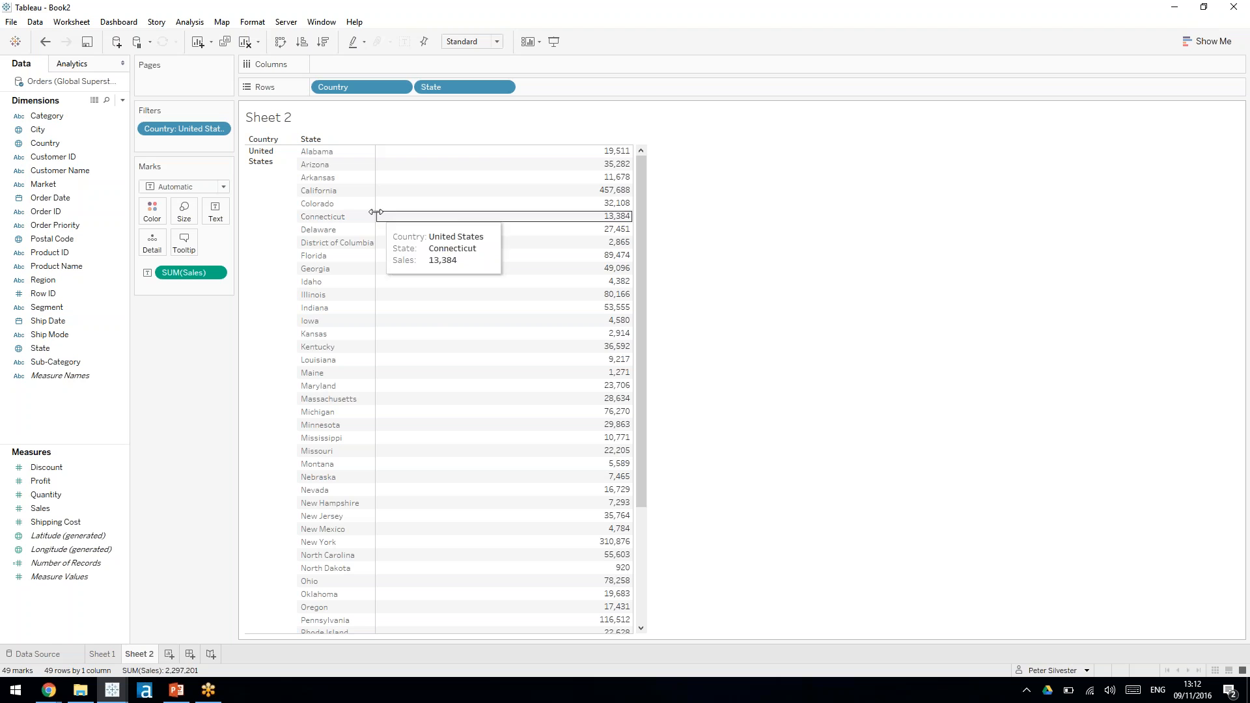
left_click_drag(375, 209, 430, 210)
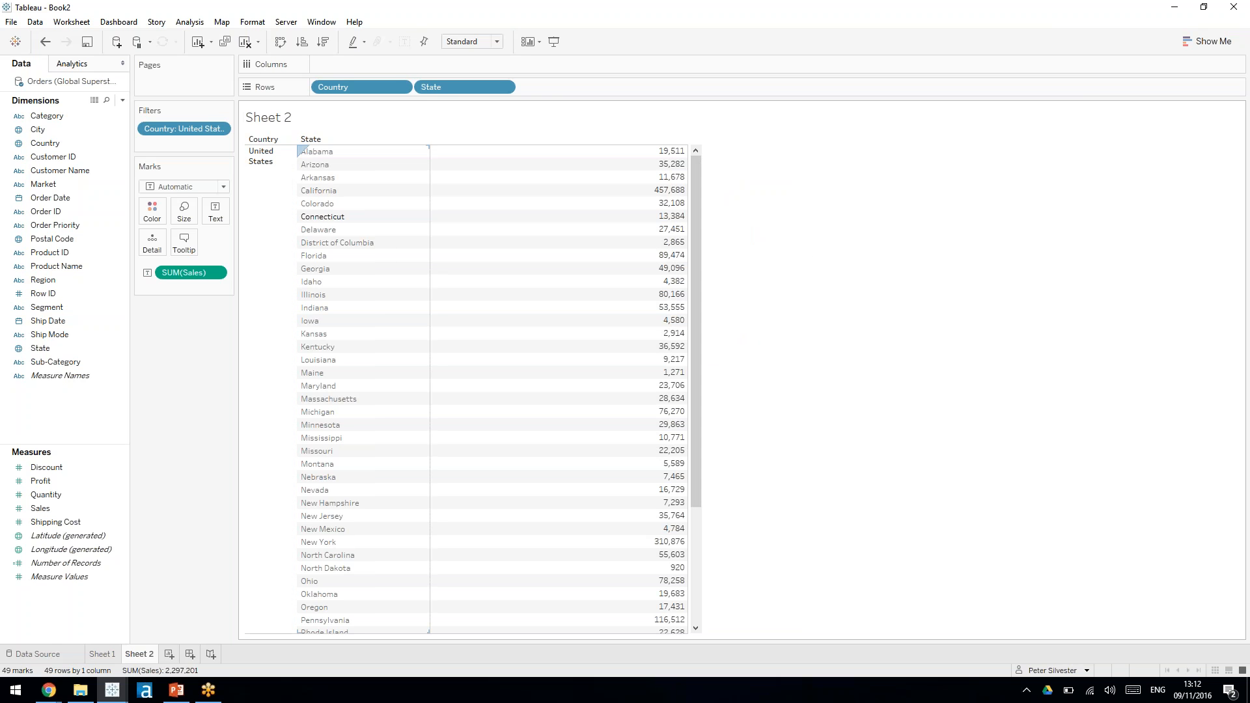
Step: Create a calculated field named "Fixed Sales at Country"
left_click(123, 102)
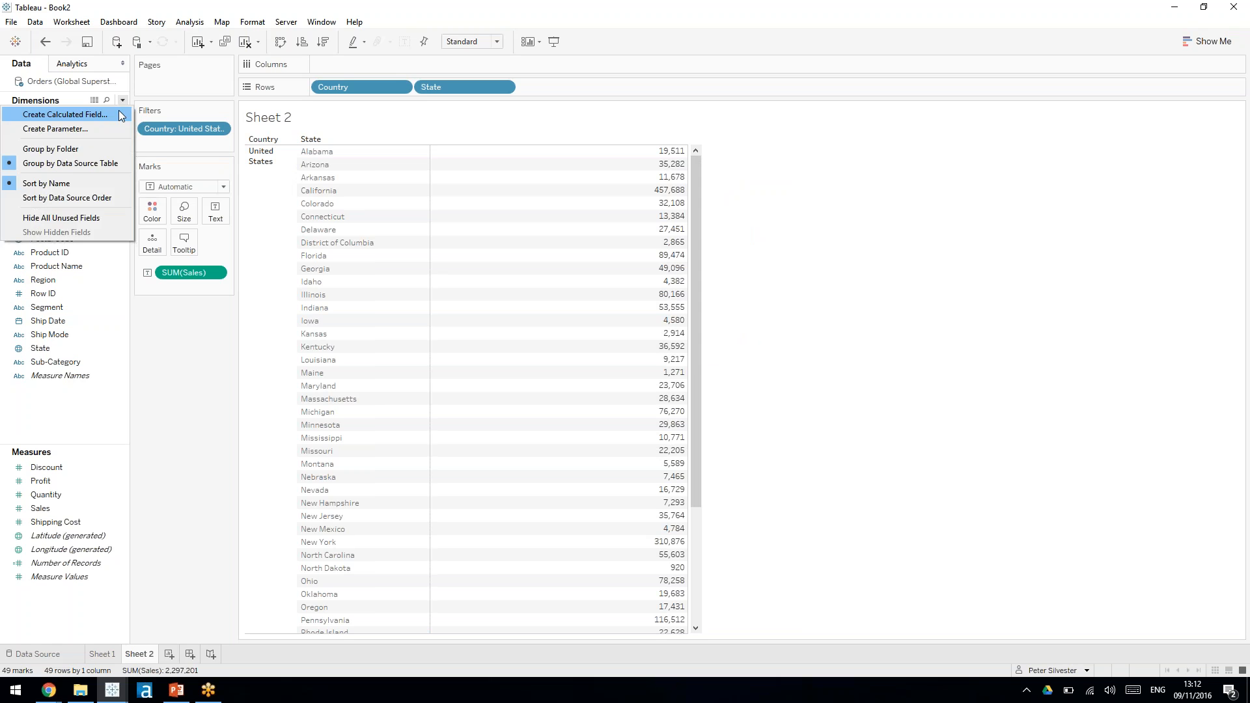
left_click(116, 114)
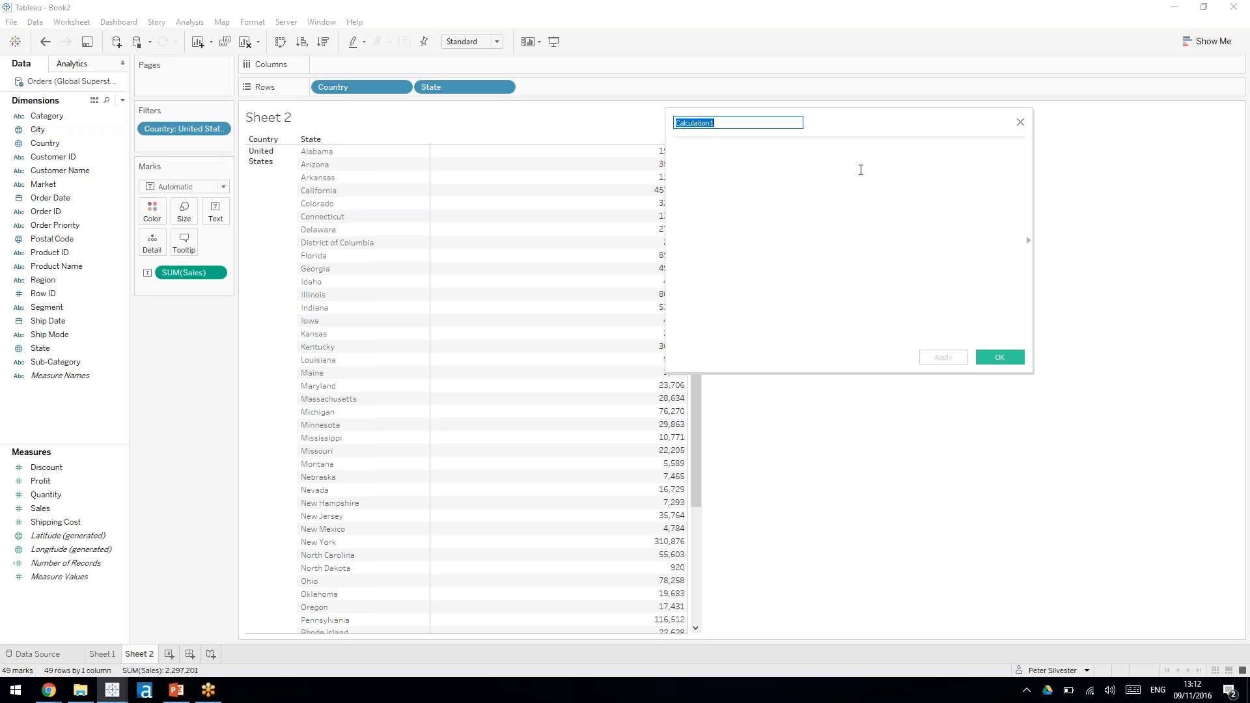
type("Fl")
type("xed s")
type("ale")
type("s at Country")
key("Tab")
Step: Define the calculation as { FIXED [Country] : SUM(Sales) }, save it, and add the field as text to the state table
type("{ FIXED ")
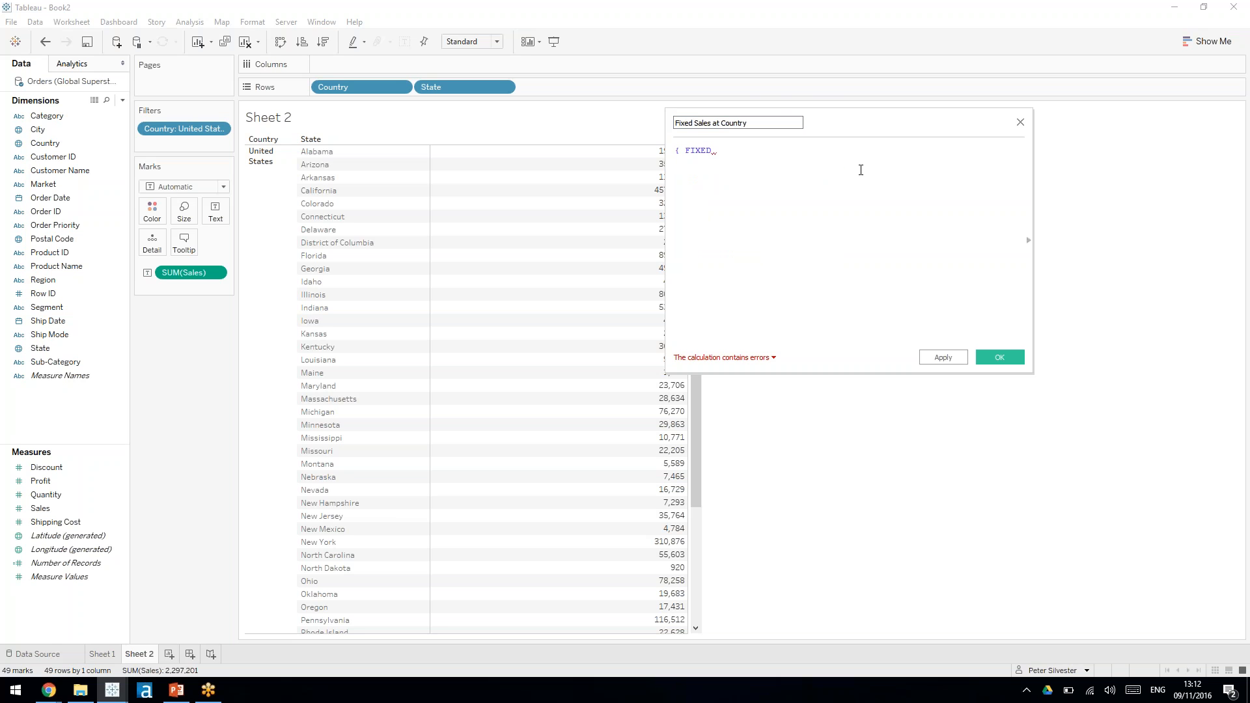
type("count")
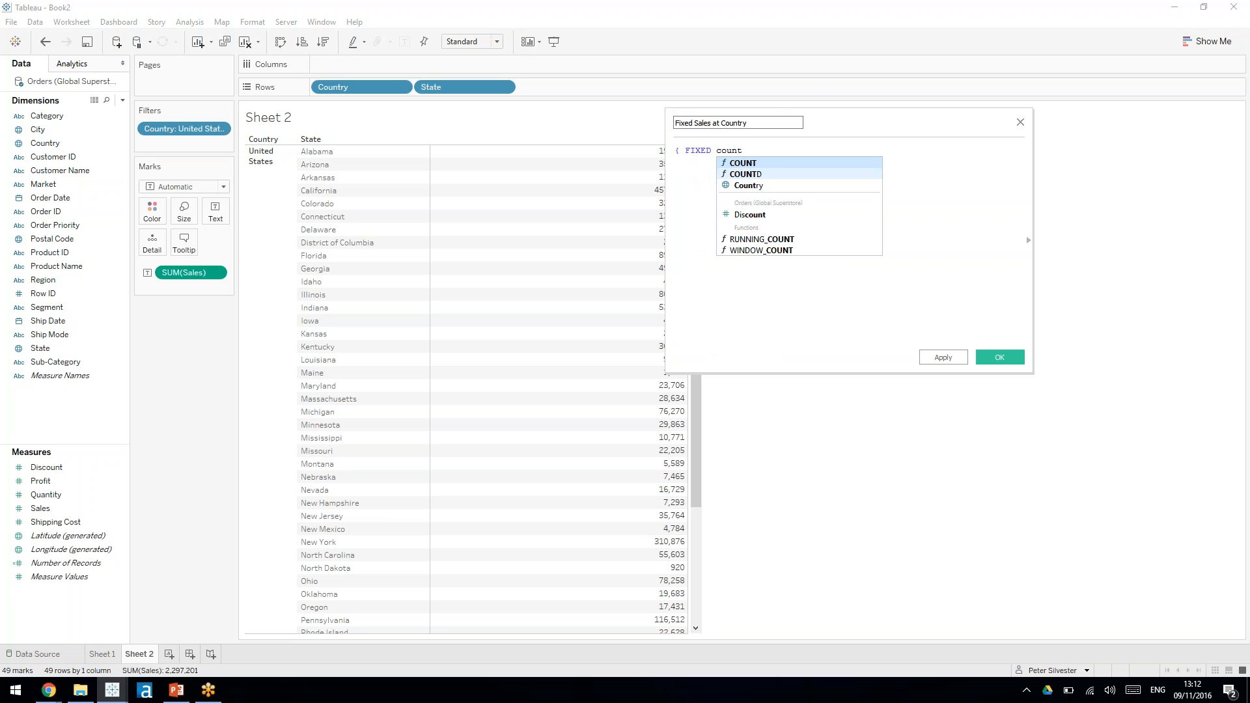
key("Down")
key("Down")
key("Return")
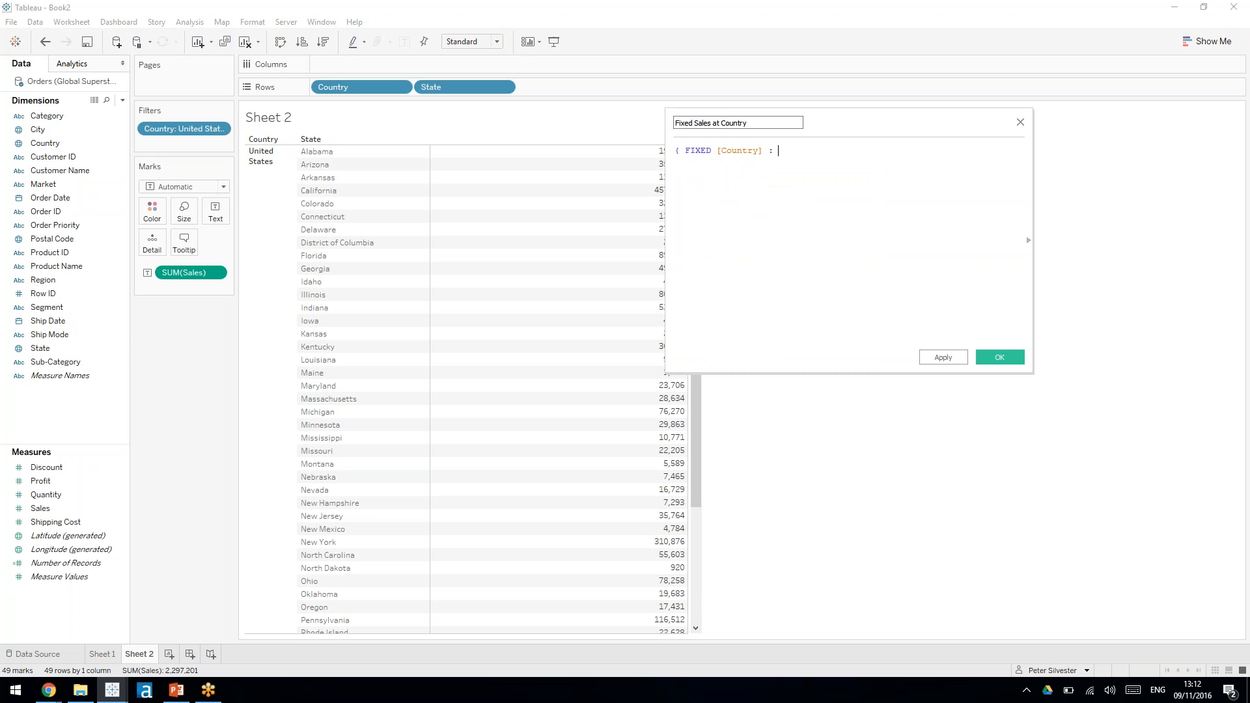
type(": SUM()")
key("Return")
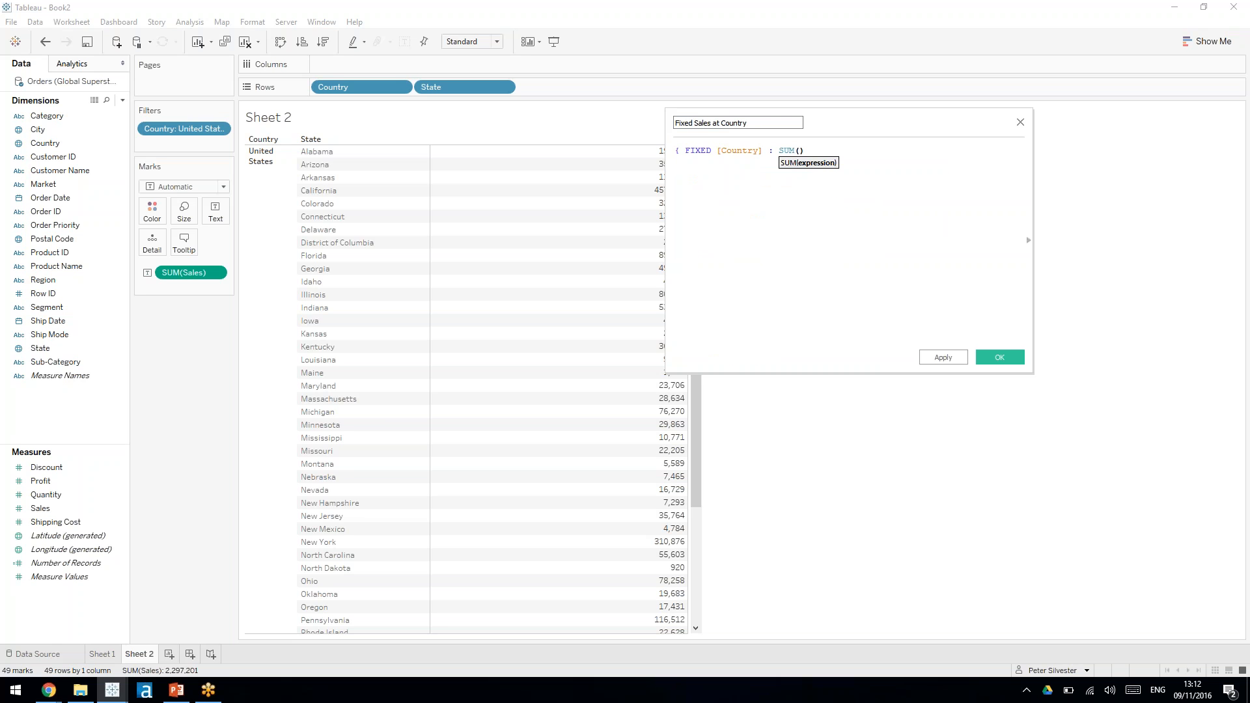
type("Sales")
key("Right")
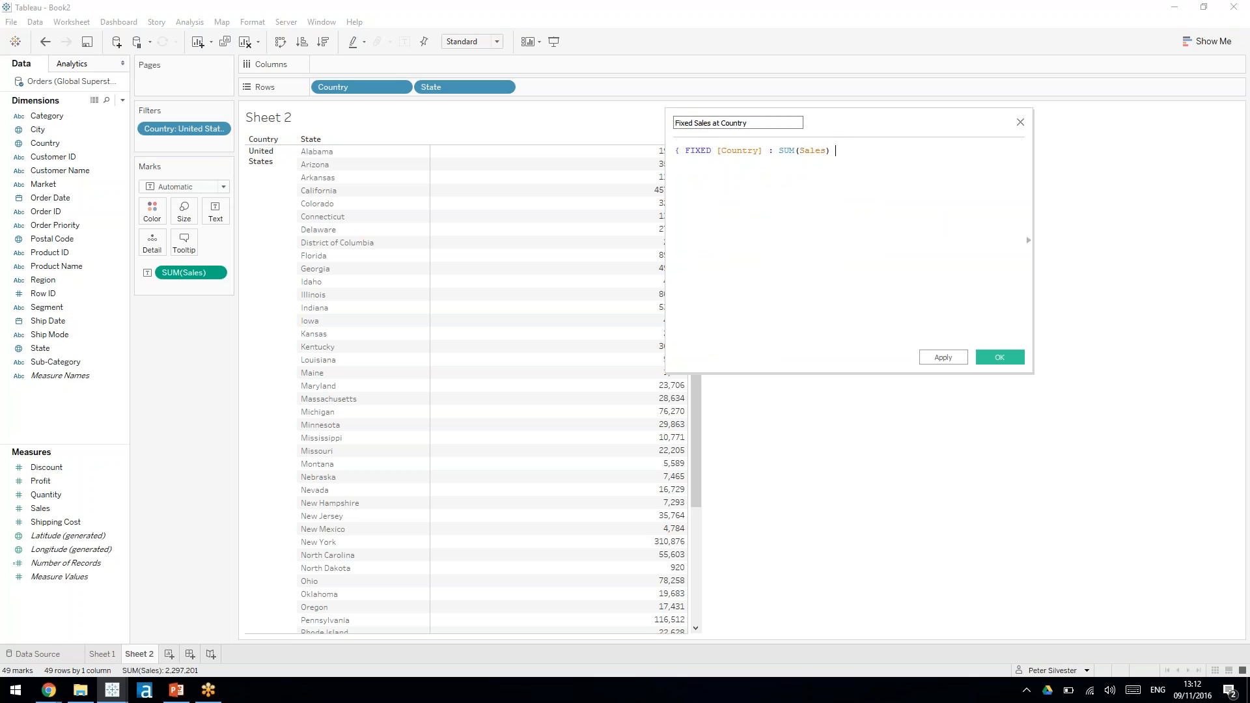
left_click(998, 358)
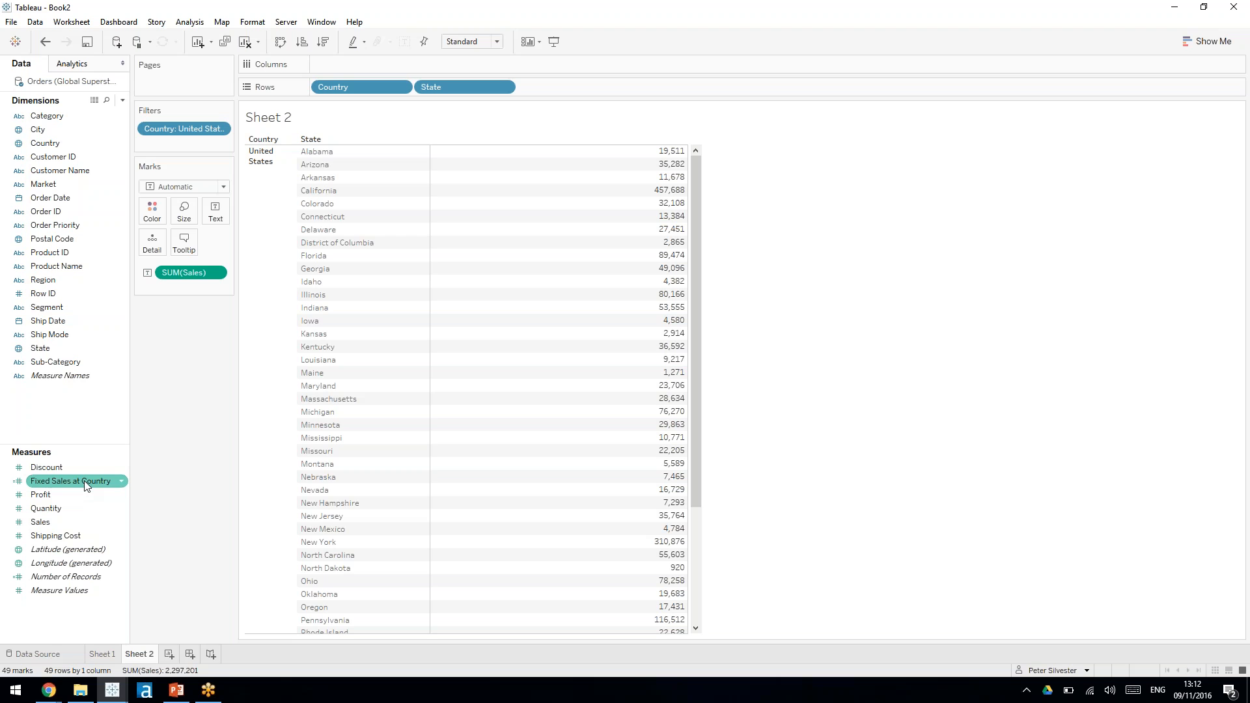
left_click_drag(84, 480, 222, 220)
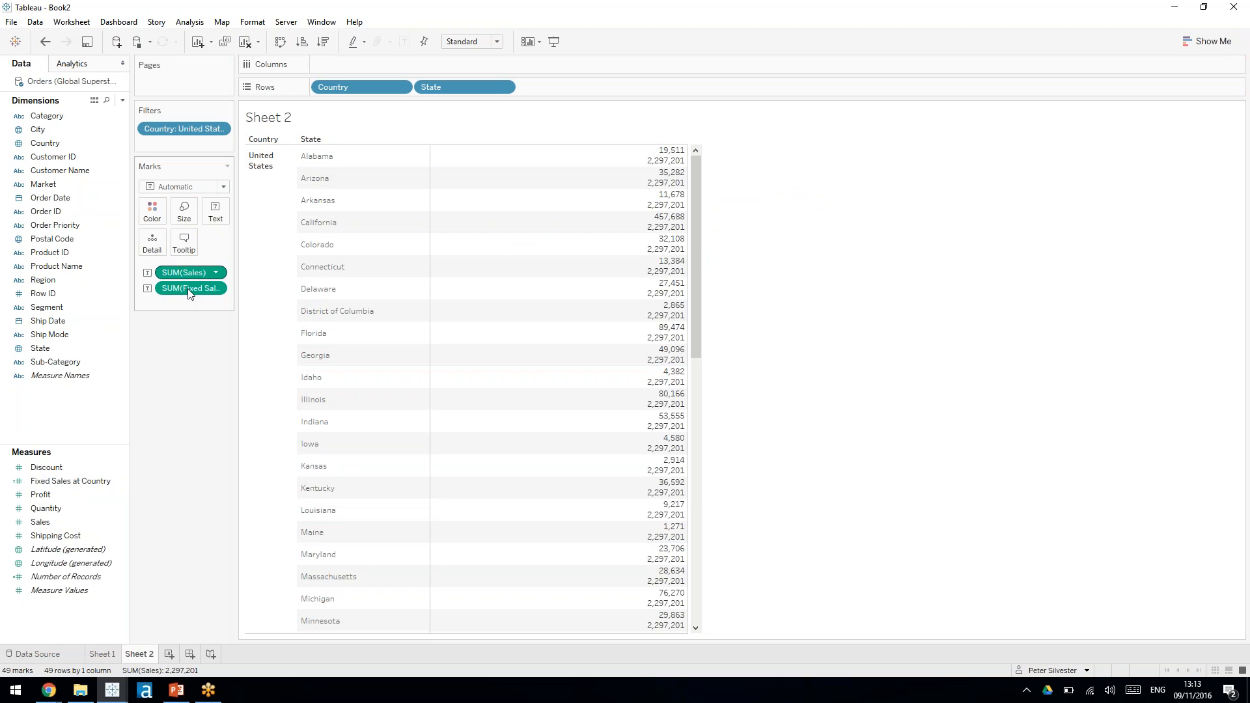
Step: Switch to PowerPoint and present the slides from {FIXED} through "FIXED at the whole data set", ending the slide show there
mouse_move(188, 272)
left_mouse_down()
mouse_move(306, 130)
mouse_move(303, 158)
mouse_move(178, 296)
mouse_move(185, 272)
left_mouse_up()
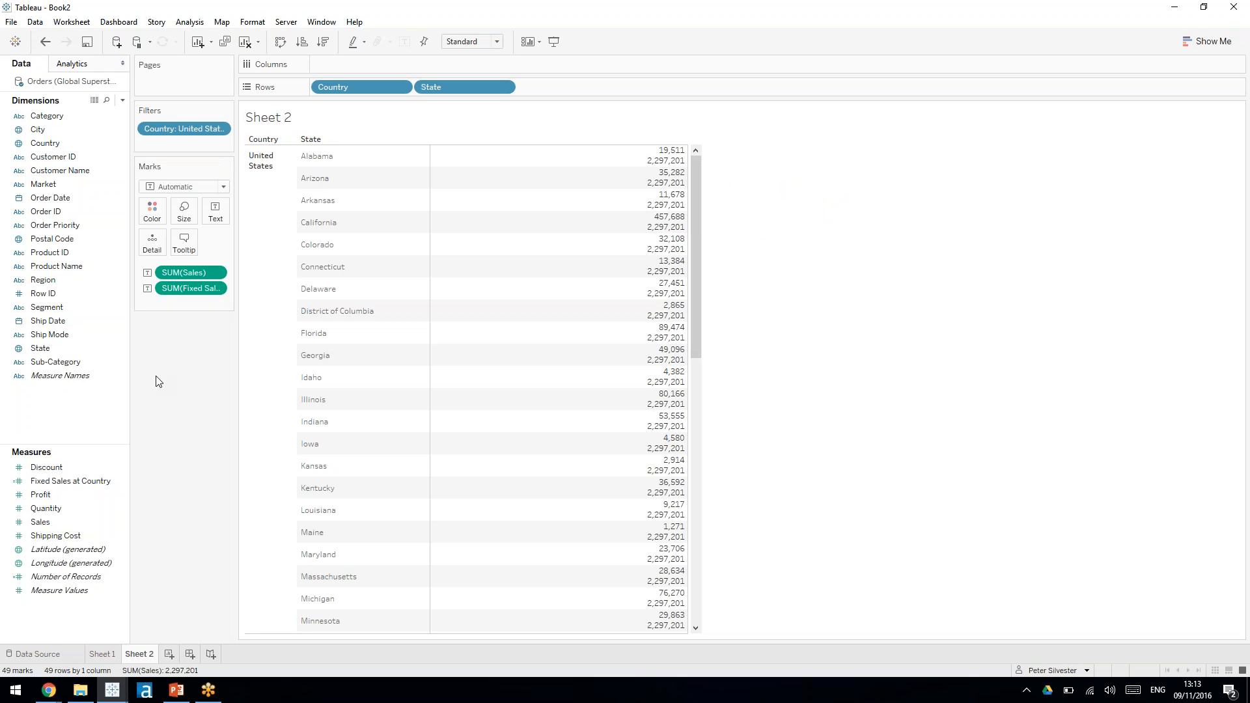
left_click(175, 690)
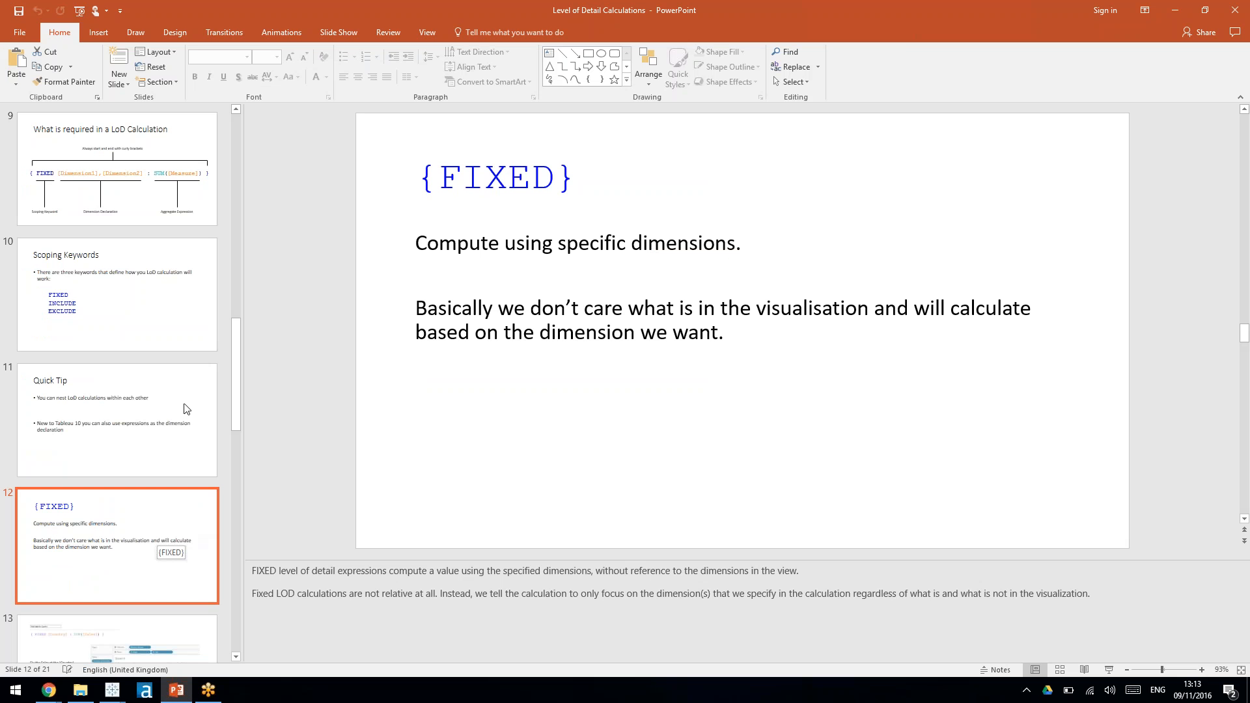
left_click(1109, 670)
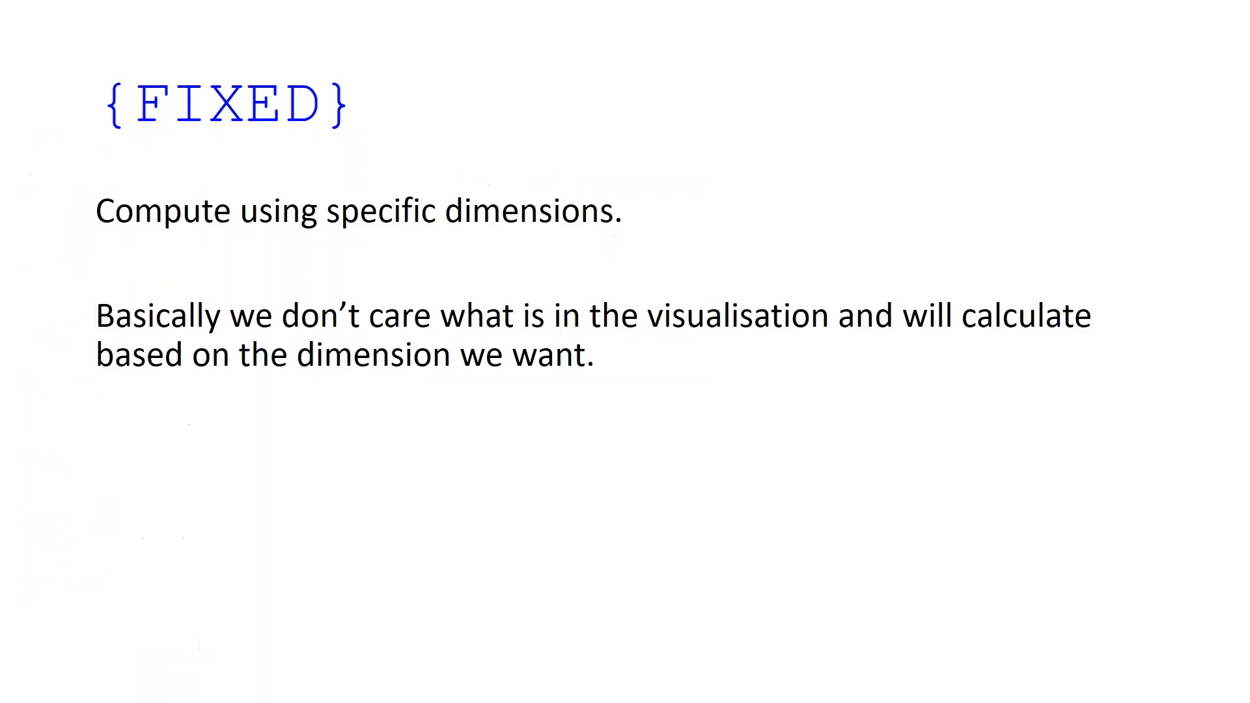
key("Right")
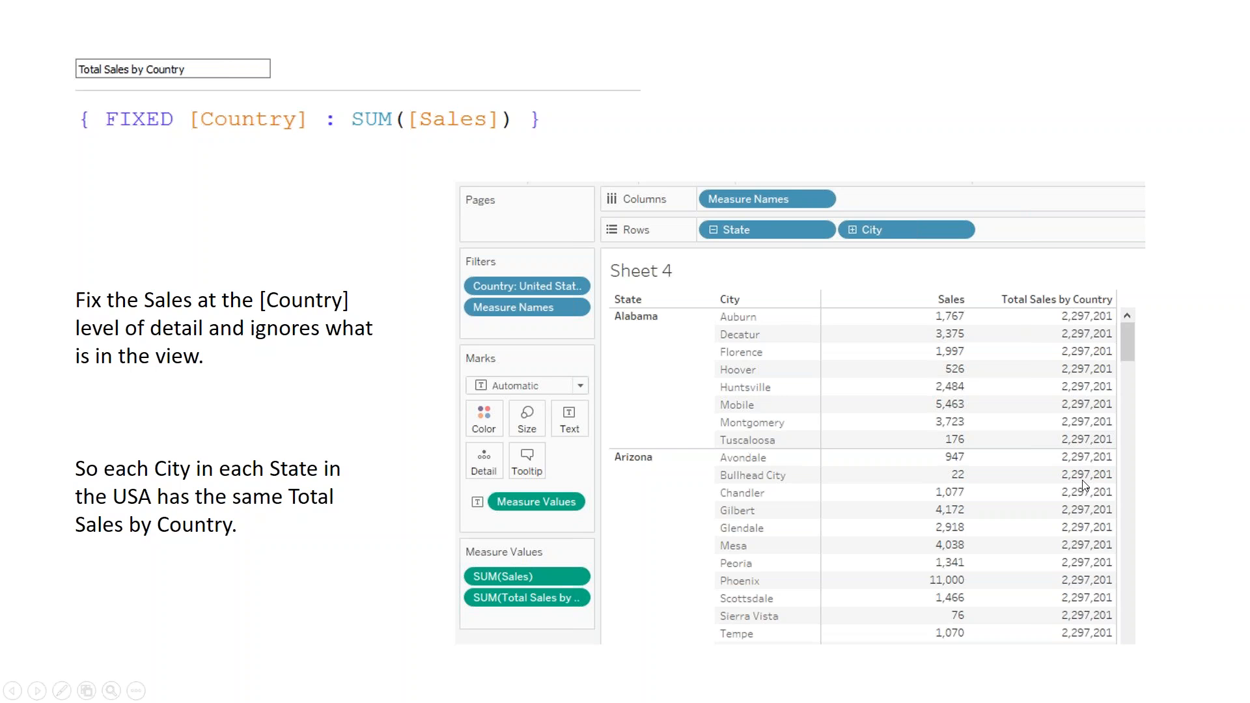
left_click(1206, 493)
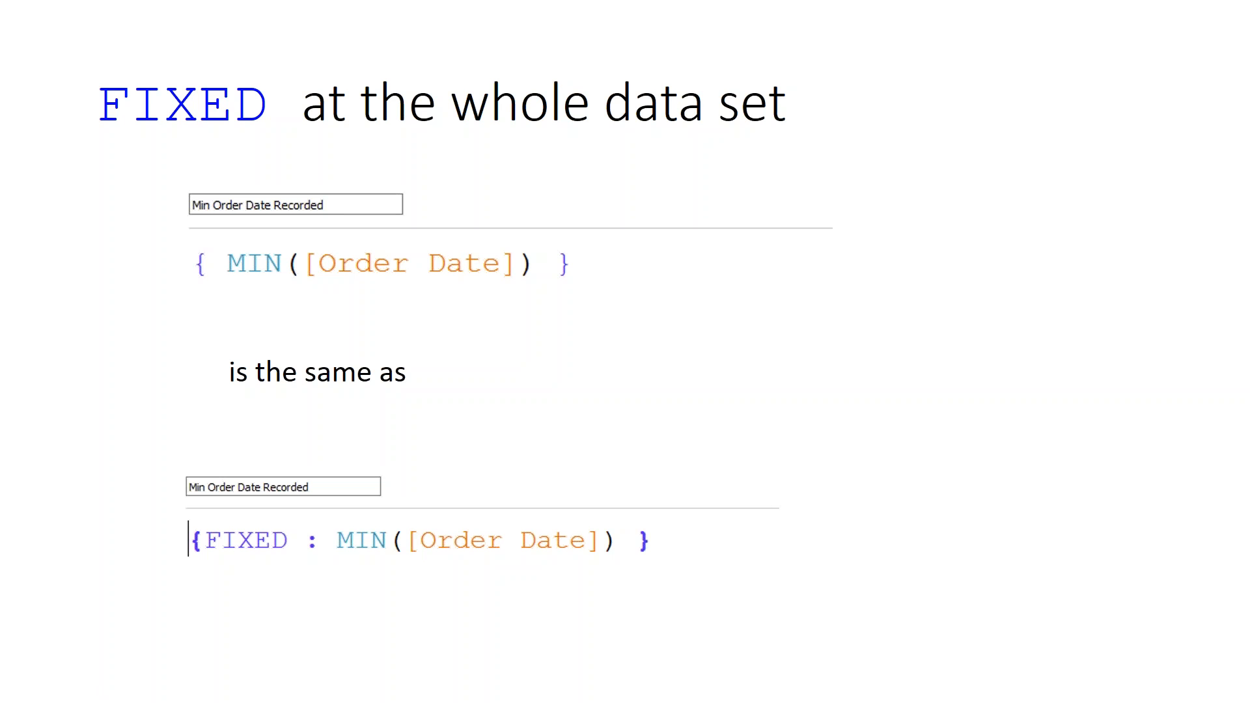
key("Escape")
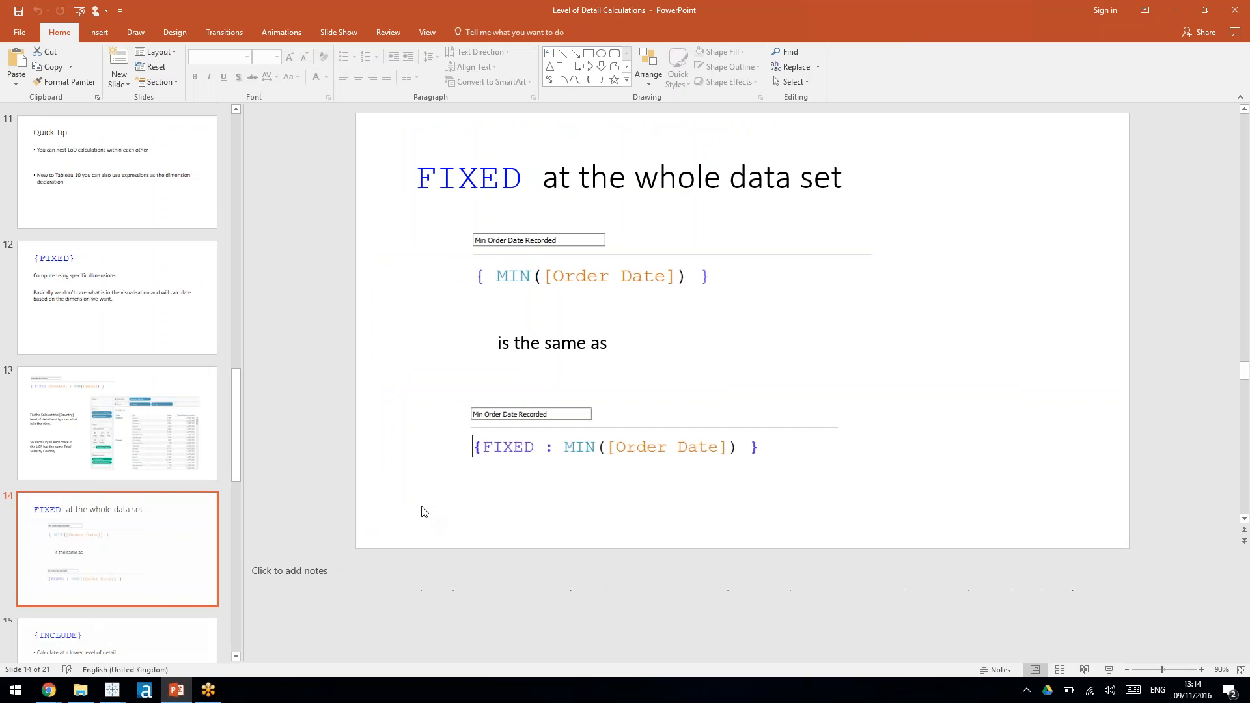
Step: Switch back to the Tableau workbook and add a new worksheet after Sheet 2
mouse_move(177, 690)
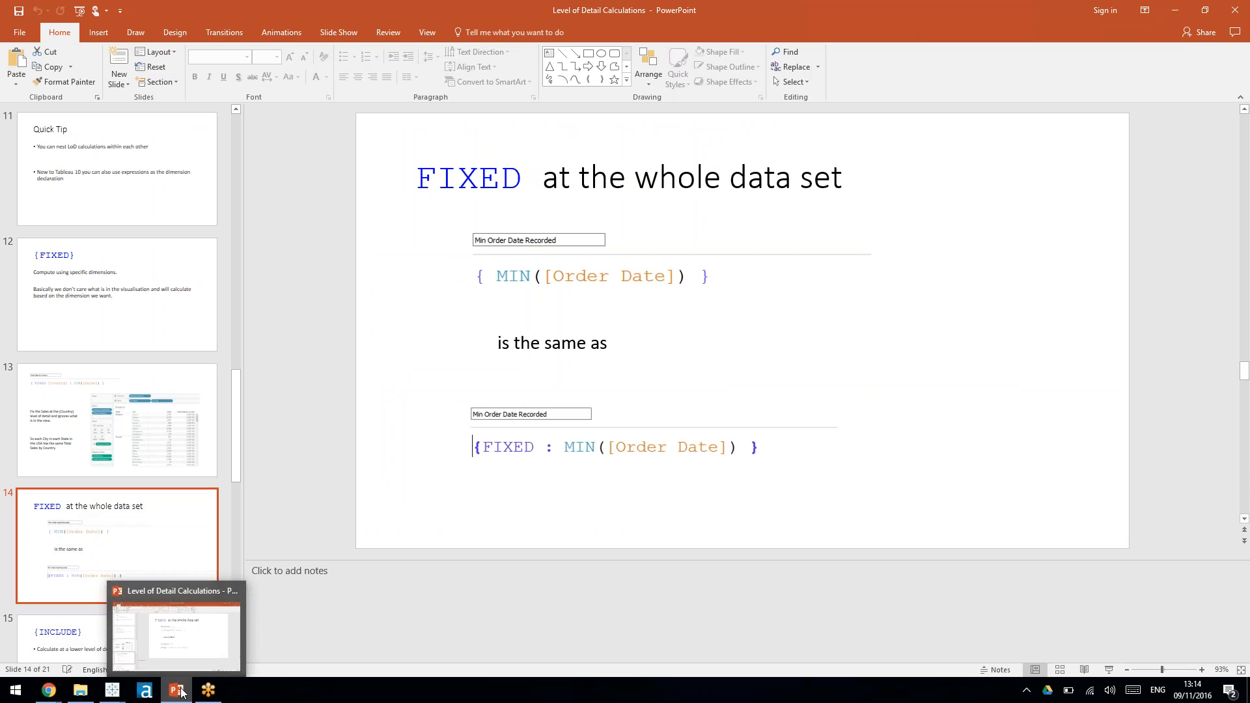
mouse_move(112, 691)
left_click(336, 627)
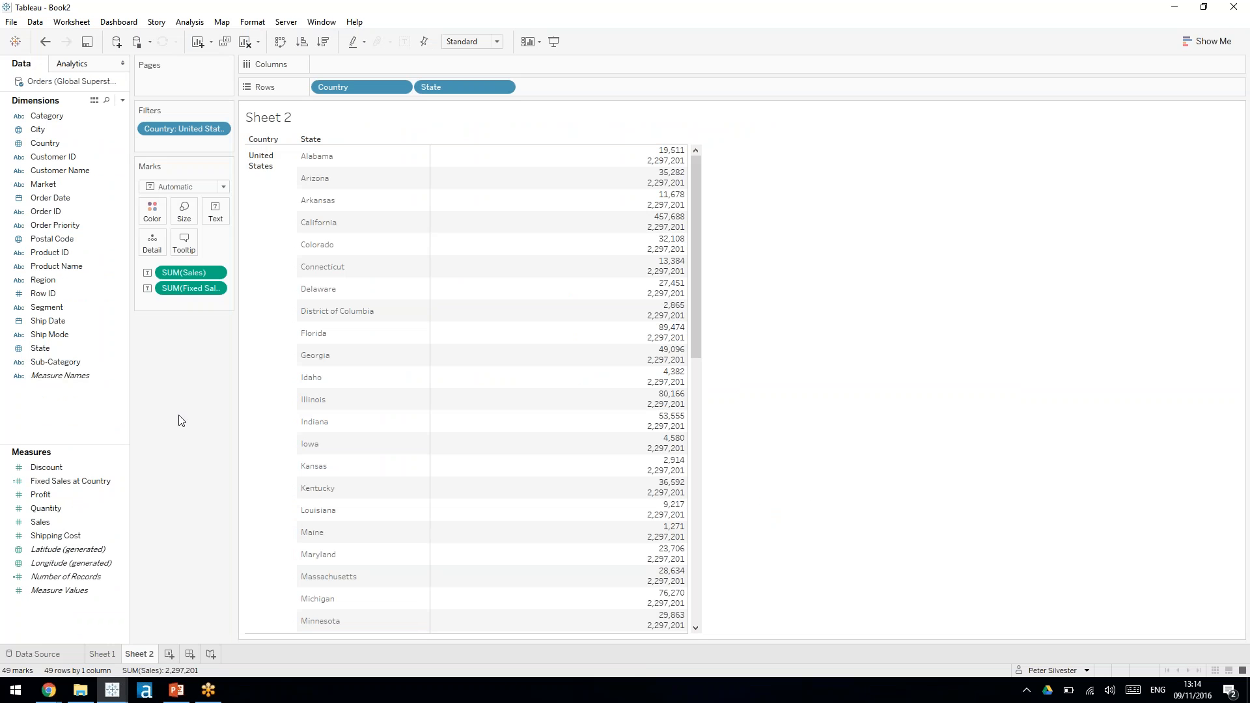
left_click(170, 652)
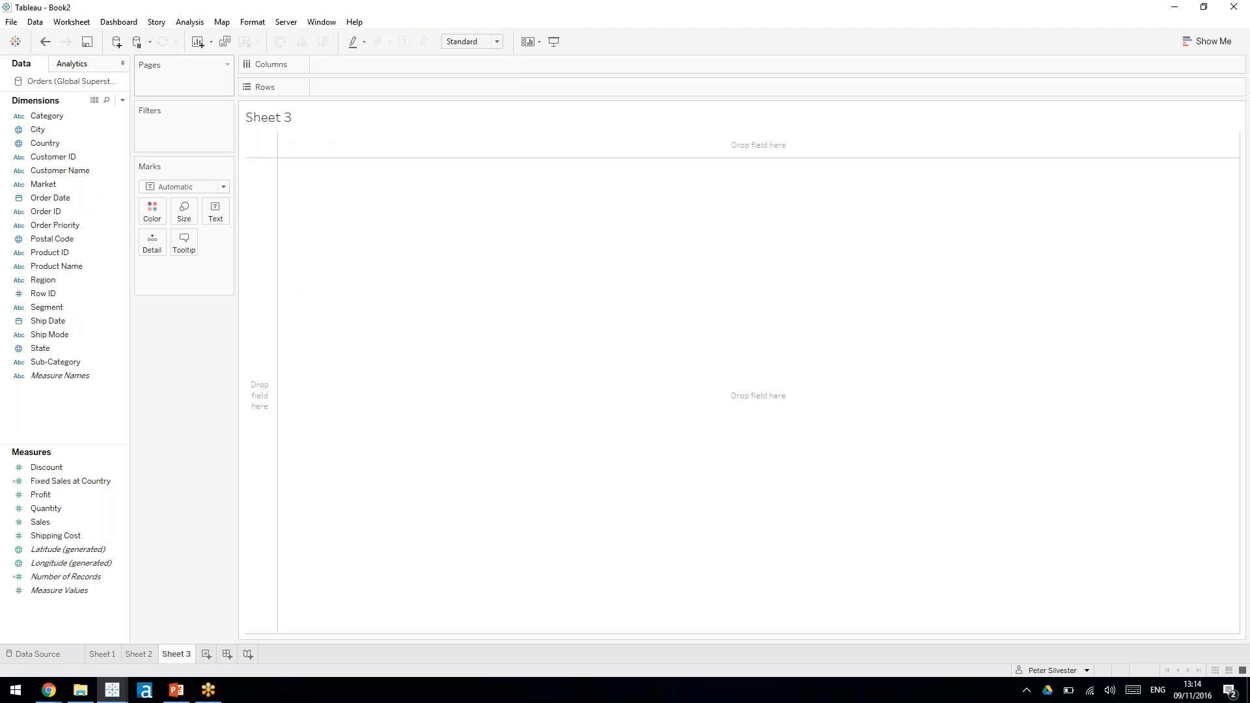
Step: Create a calculated field named "Total Sales"
left_click(122, 100)
left_click(58, 112)
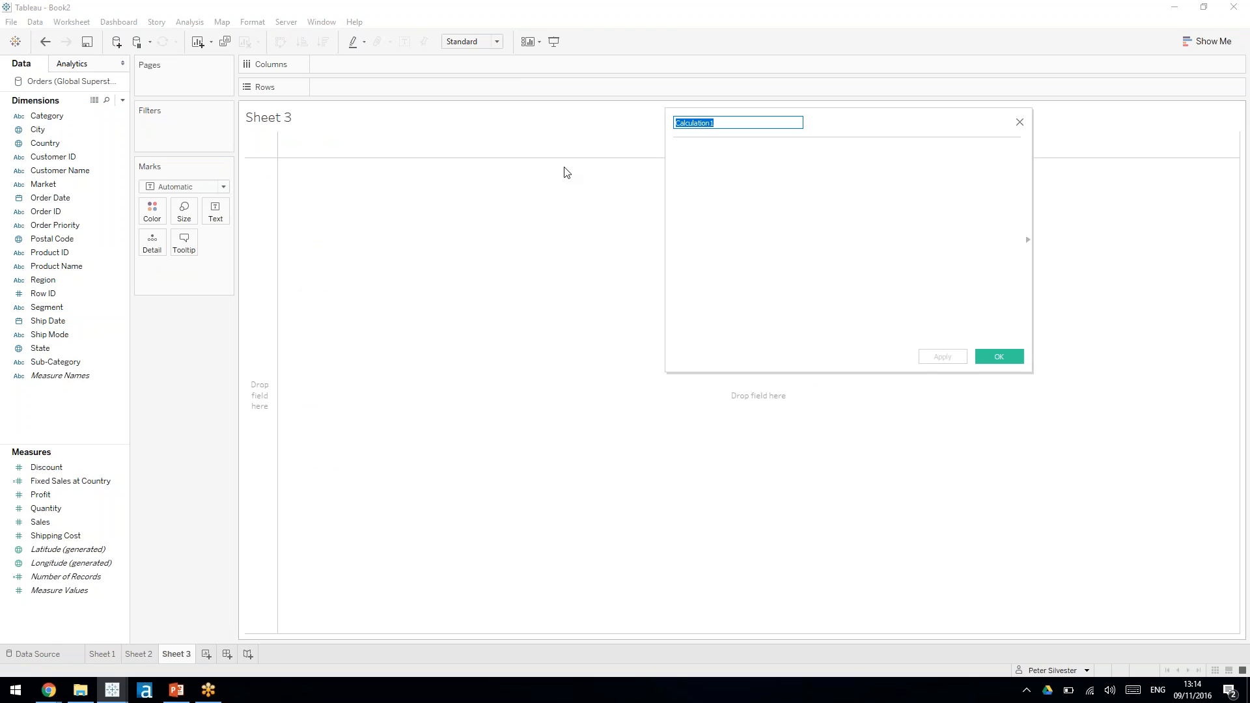
type("Total Sales")
key("Tab")
Step: Define the calculation as { SUM([Sales]) }, save it, and place Total Sales on Columns in Sheet 3
type("{ ")
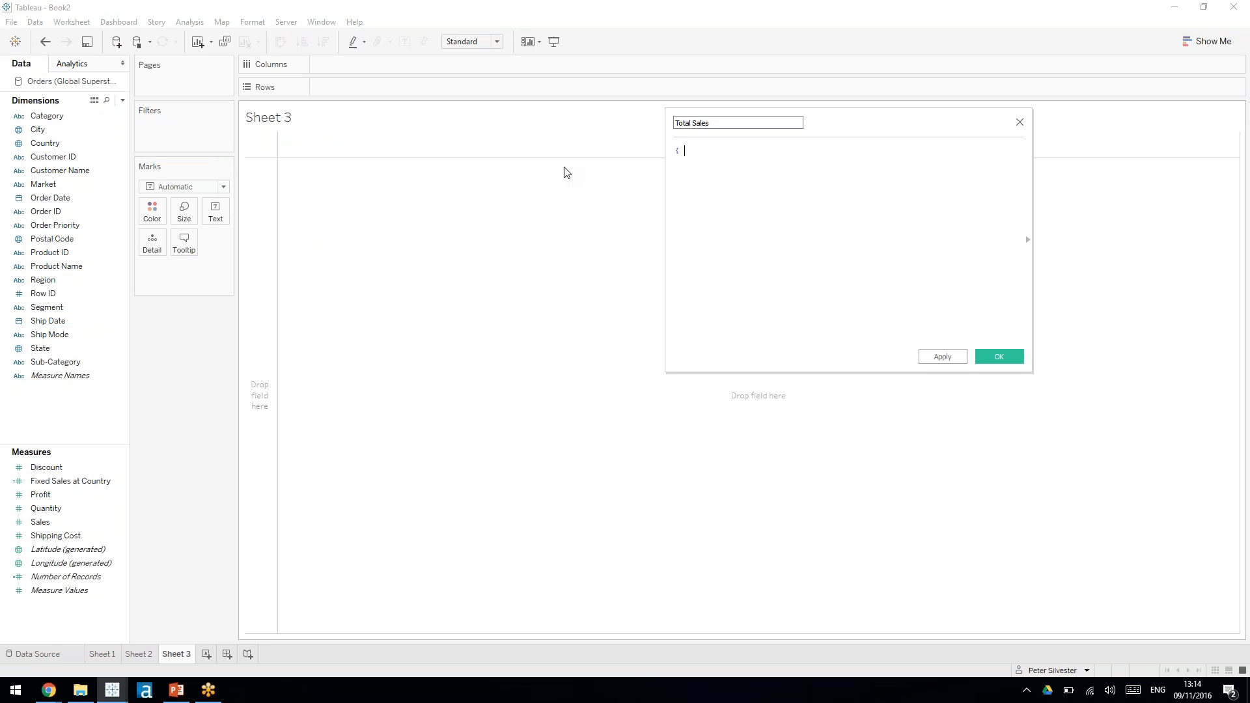
type("SUM([S")
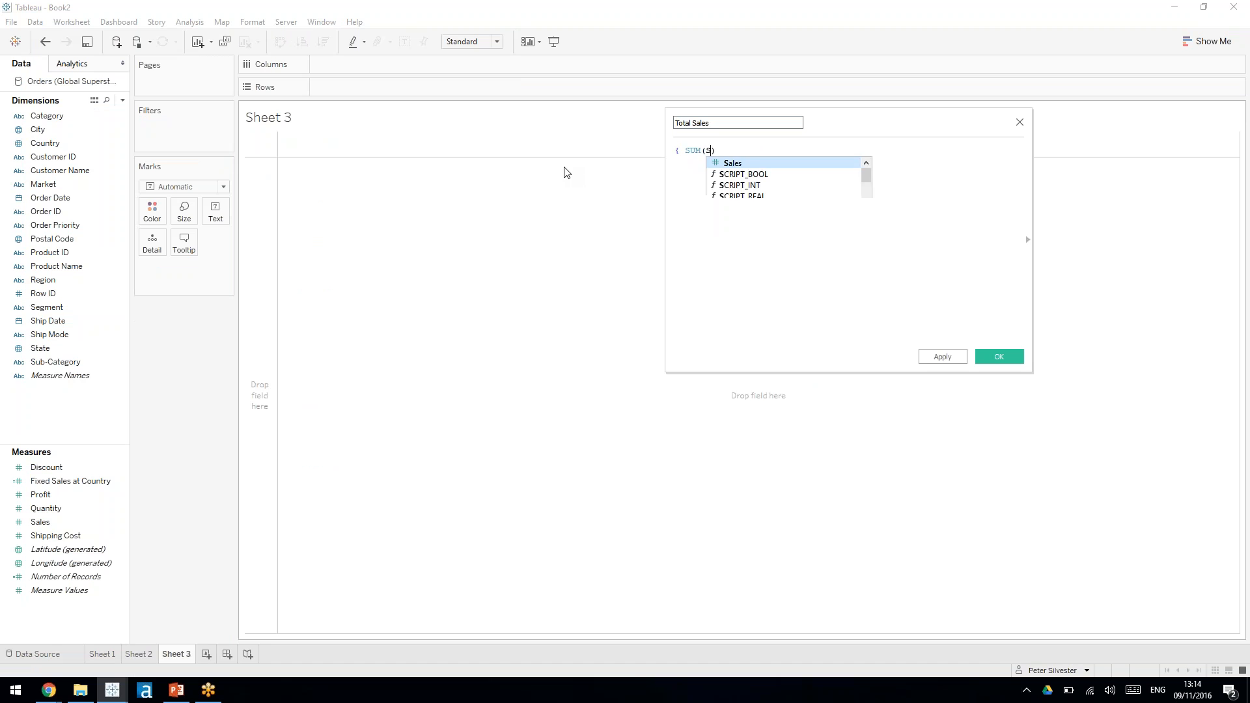
type("al")
key("Return")
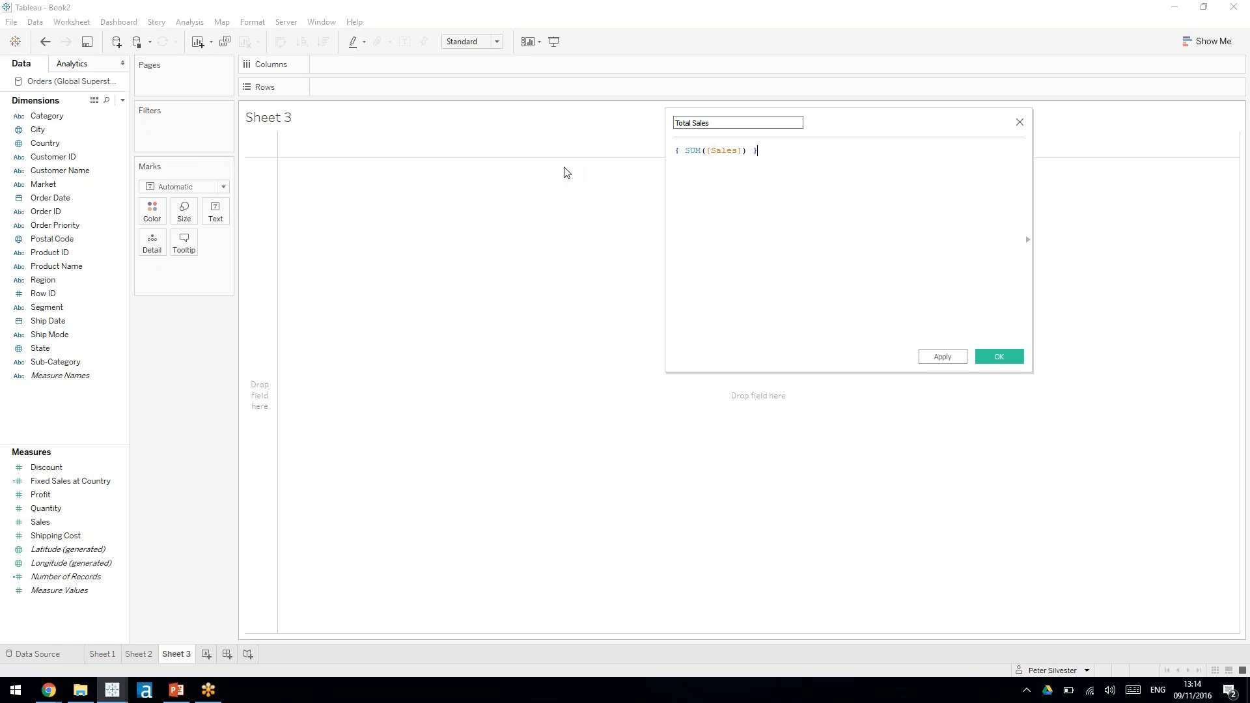
type("}")
left_click(986, 355)
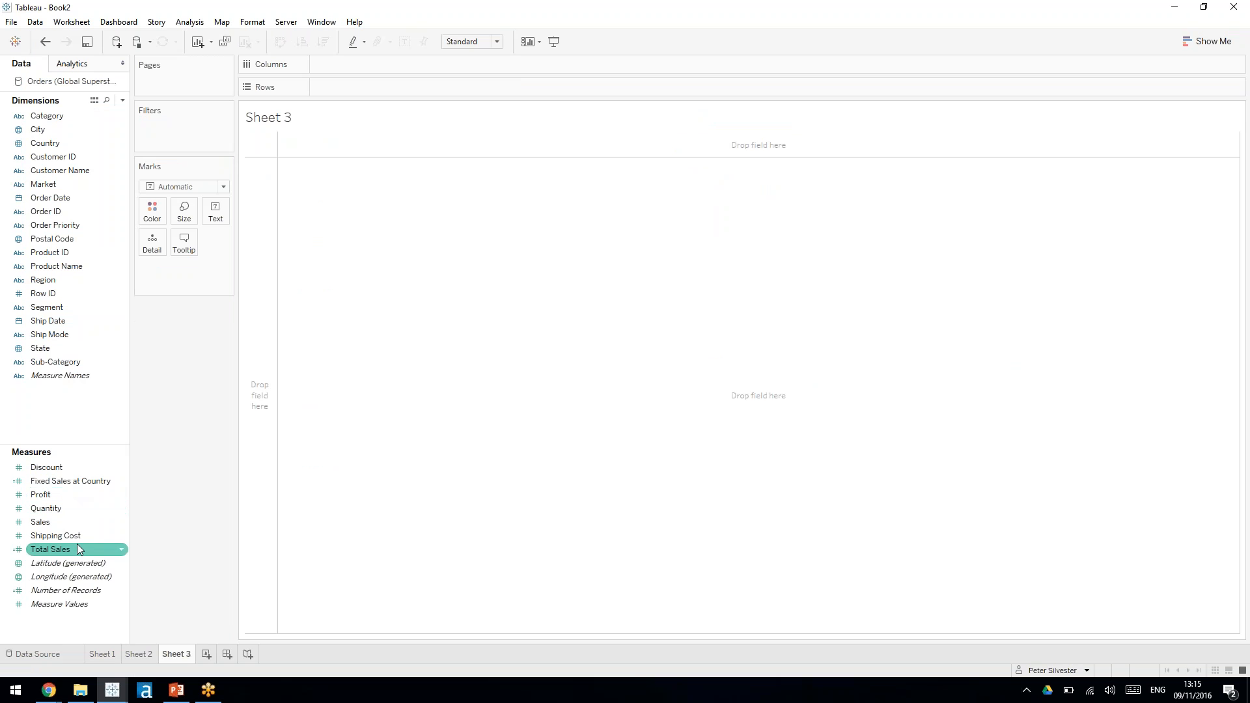
left_click_drag(77, 548, 392, 58)
mouse_move(985, 139)
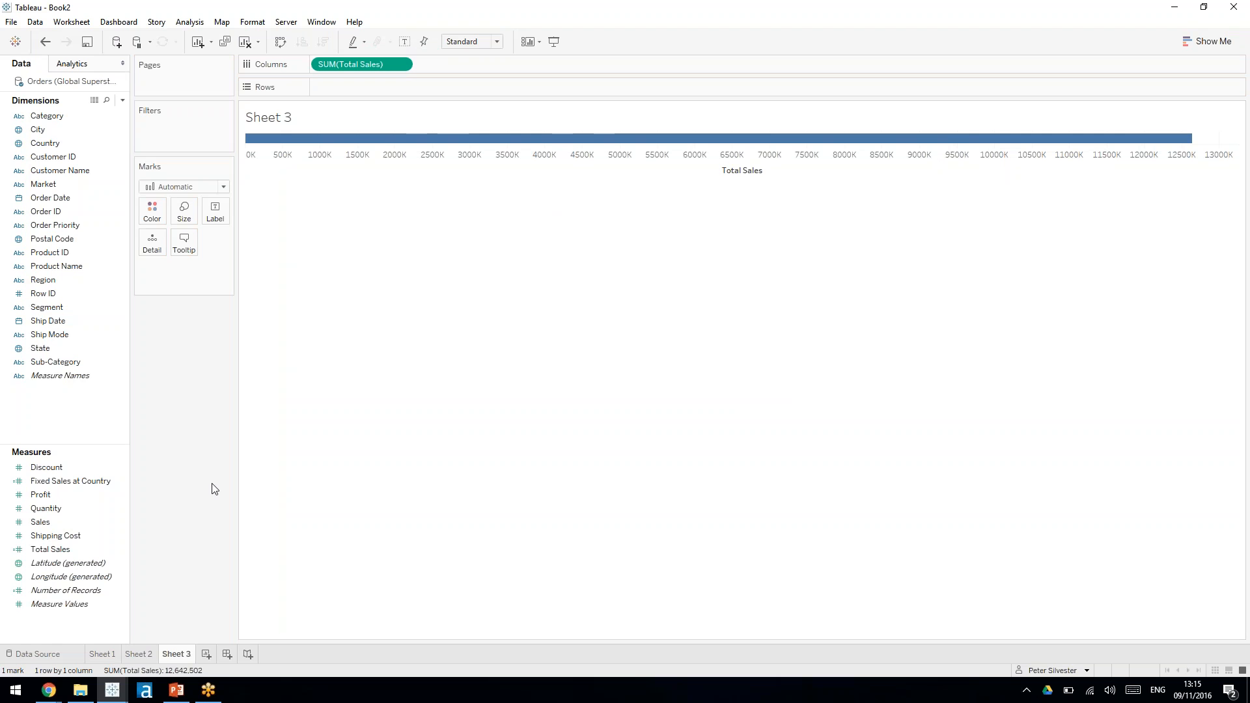
Step: Switch to PowerPoint, present the {INCLUDE} slide, and end the slide show
key("alt+Tab")
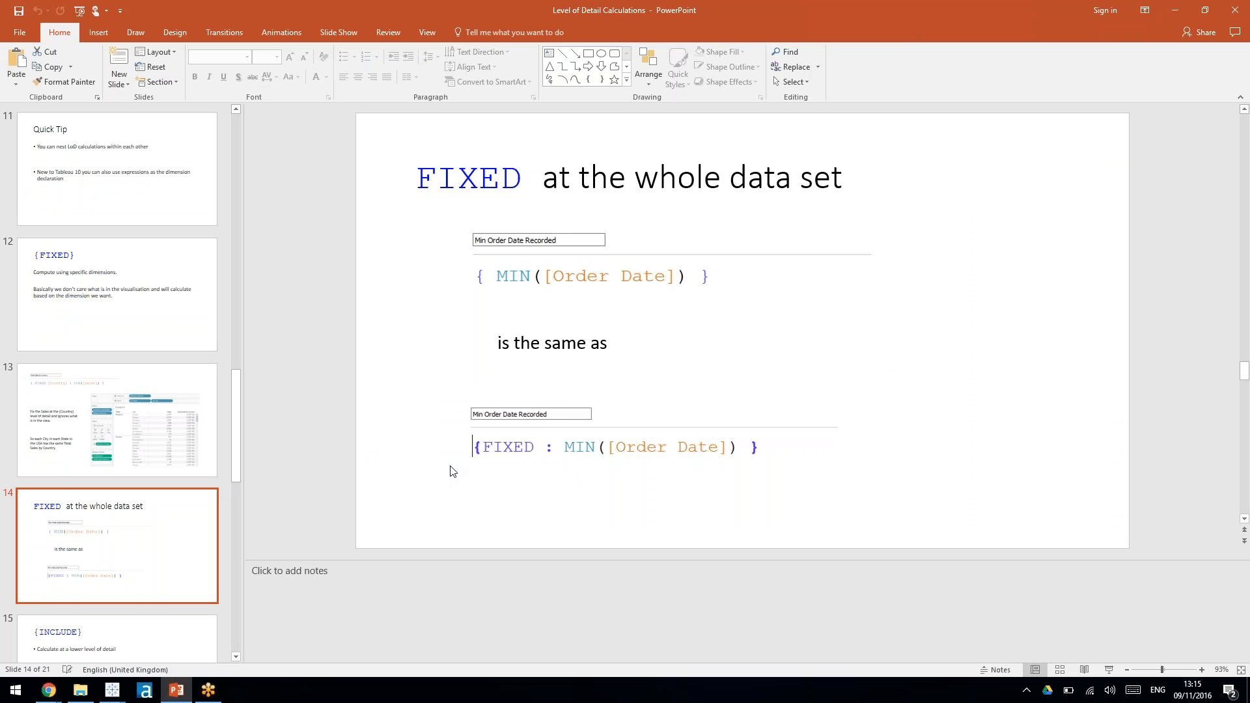
key("F7")
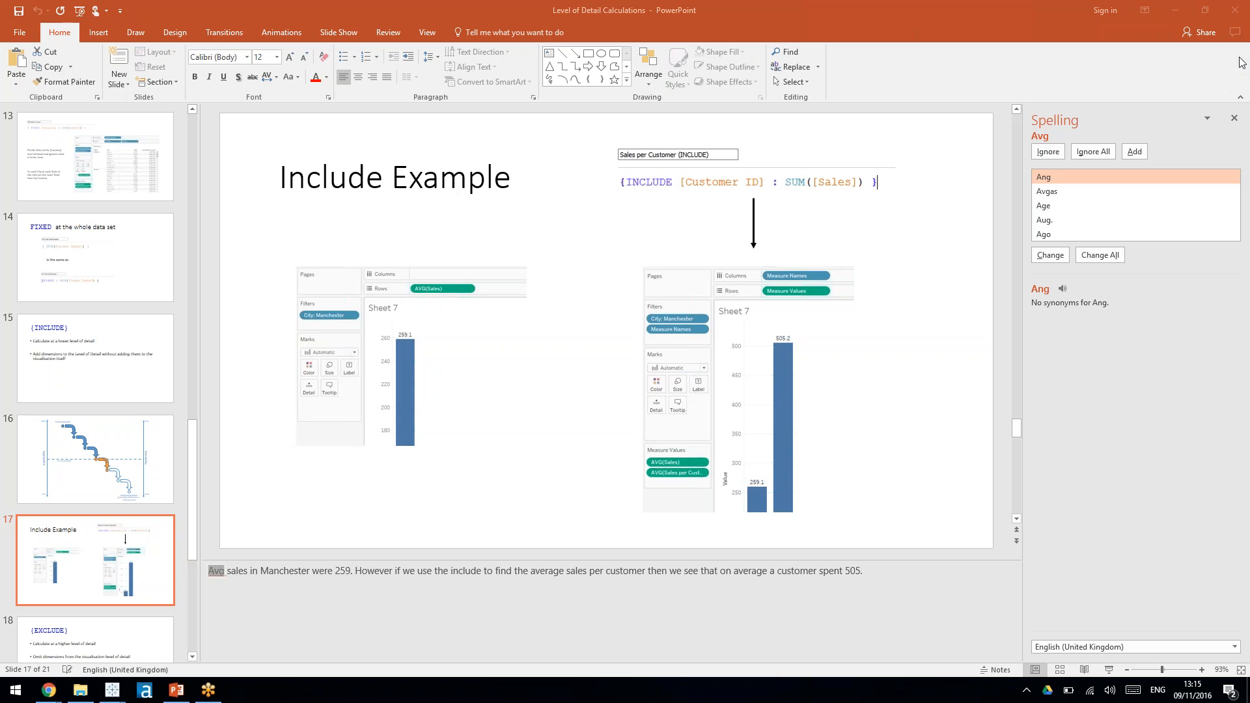
left_click(1109, 671)
key("Left")
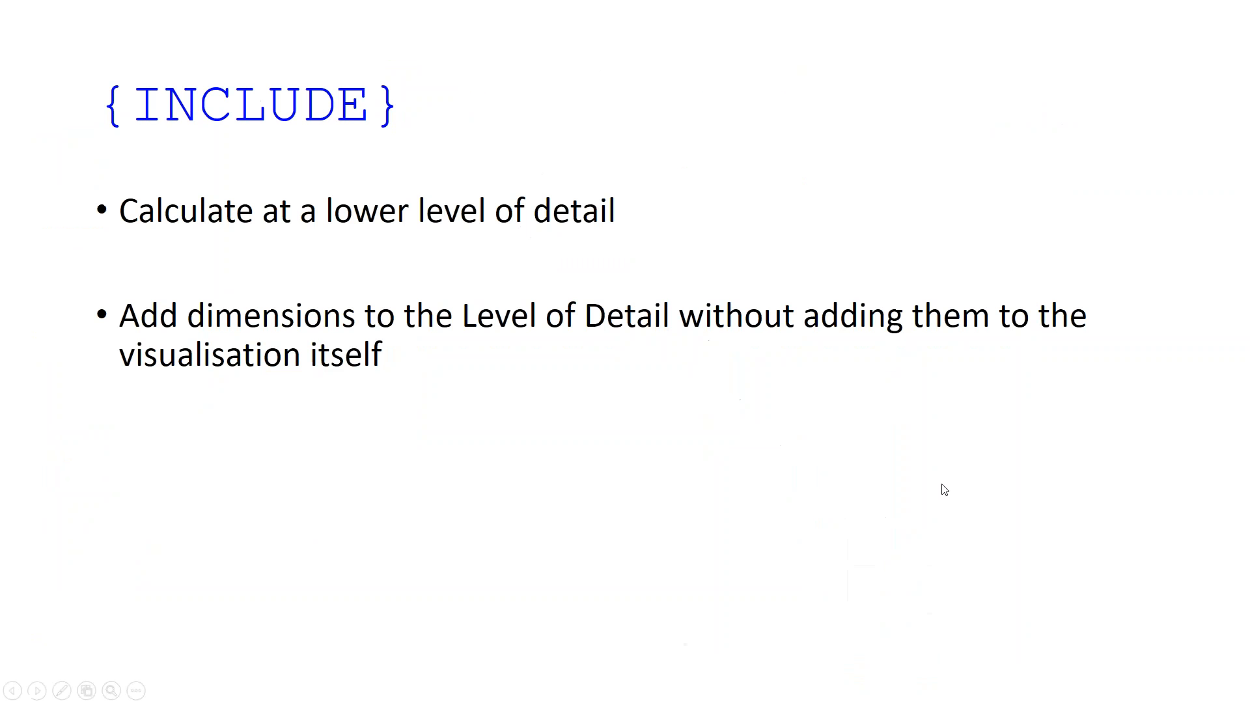
key("Left")
key("Right")
key("Escape")
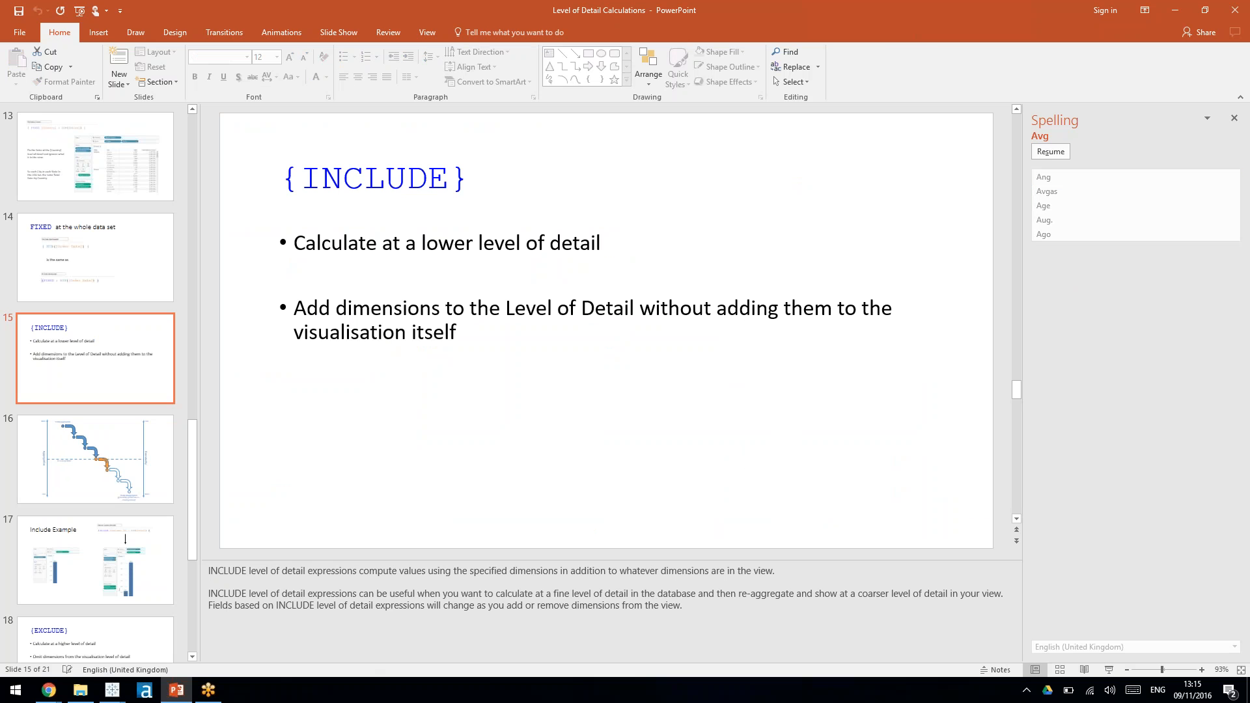
Step: Return to Tableau, remove Total Sales from Columns, and place the distinct count of Customer ID on Rows
mouse_move(112, 691)
left_click(330, 631)
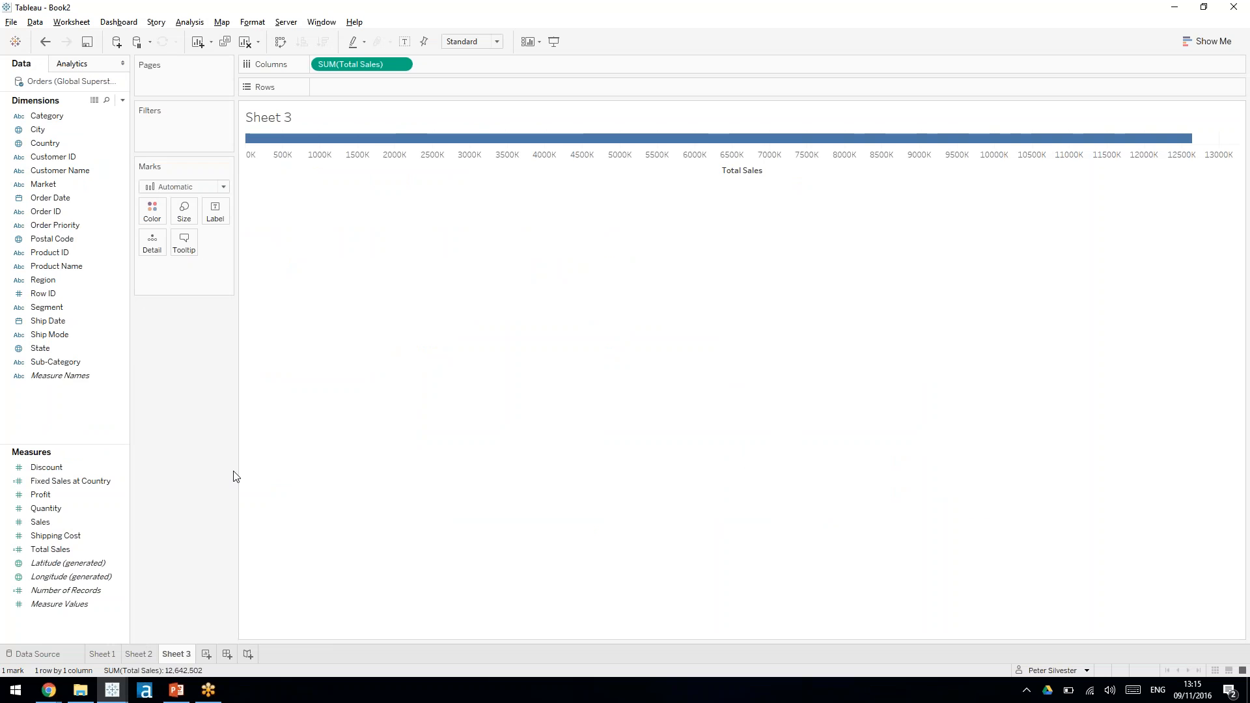
left_click_drag(391, 64, 182, 384)
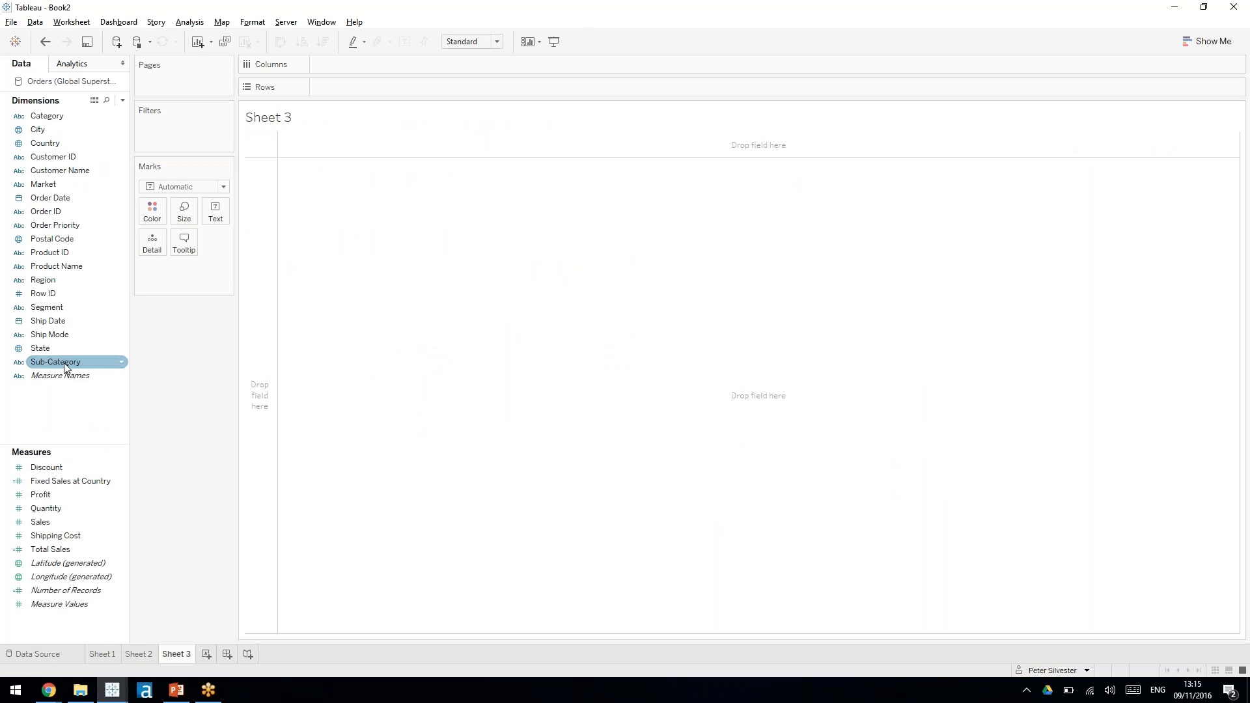
left_click_drag(73, 157, 365, 85)
left_click(588, 398)
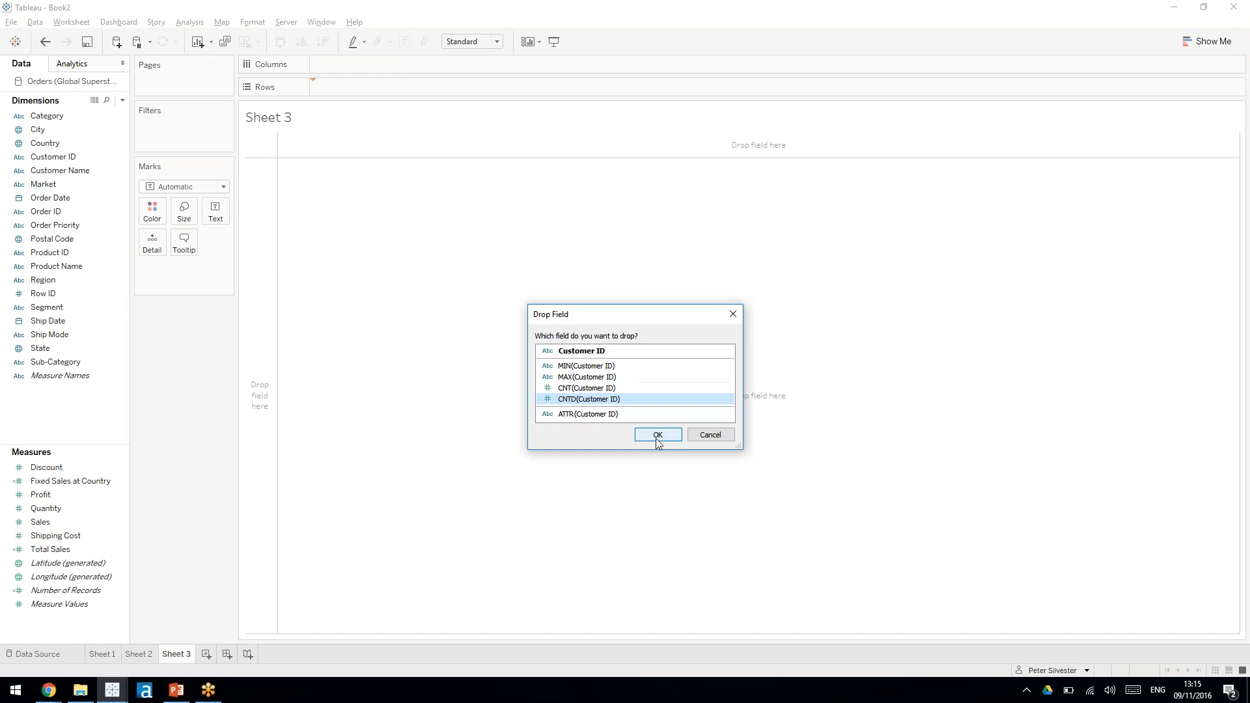
left_click(658, 435)
mouse_move(305, 242)
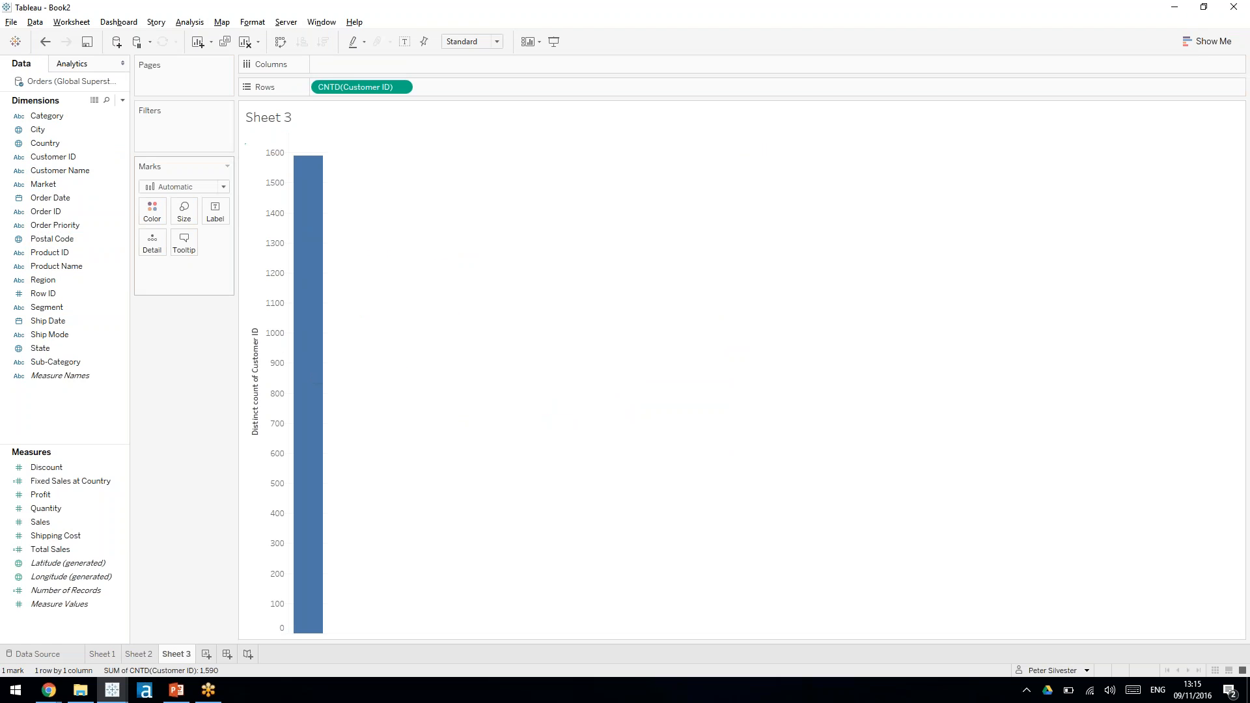
Step: Create a custom date from Order Date with Years as the detail and the Date Part option
right_click(120, 198)
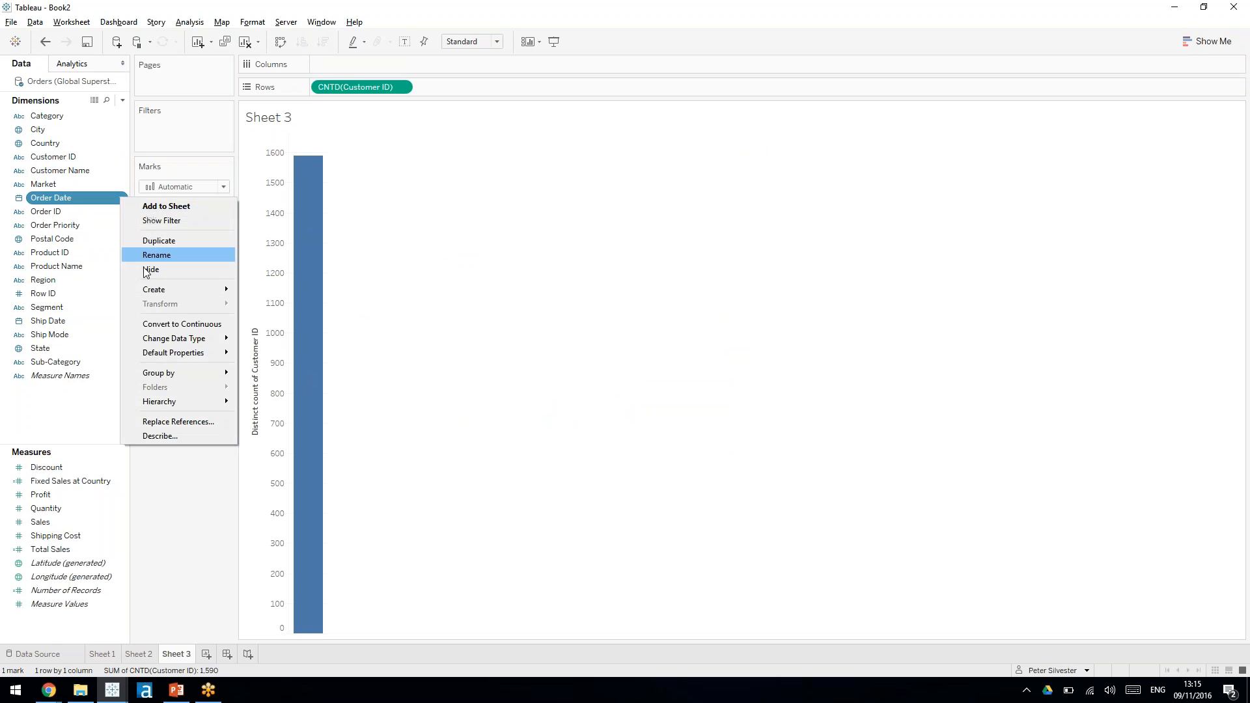
mouse_move(217, 284)
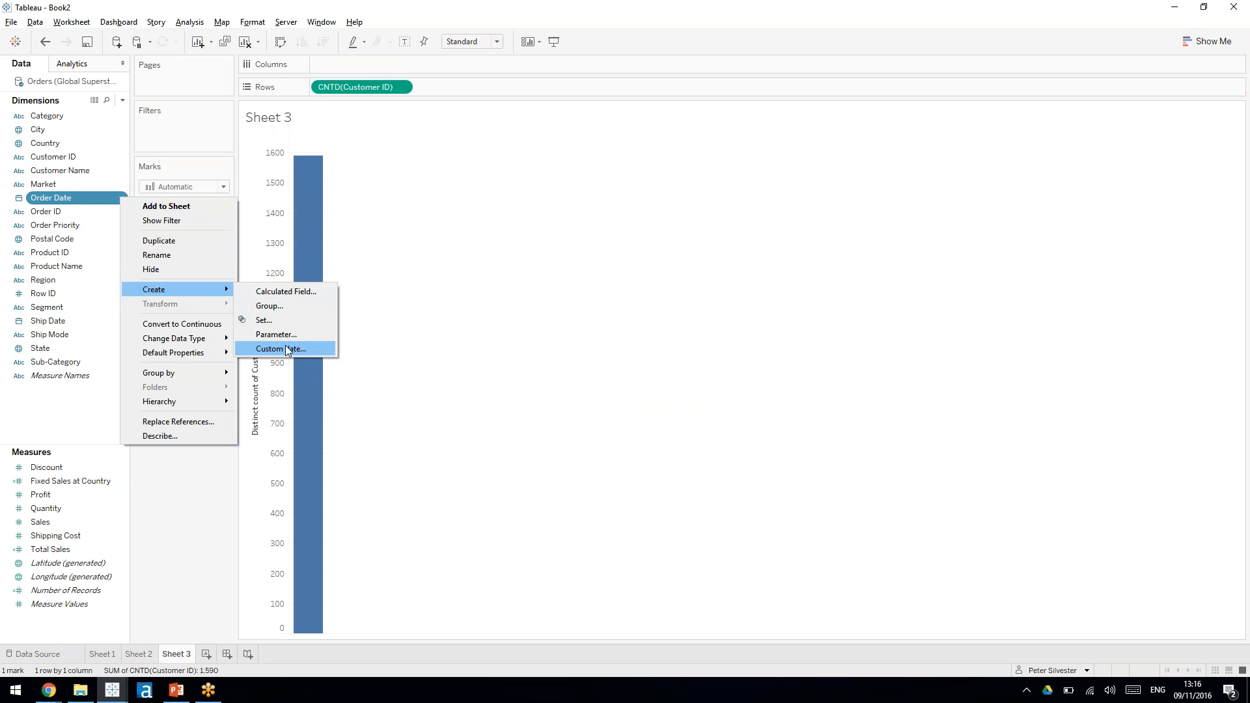
left_click(287, 350)
left_click(658, 379)
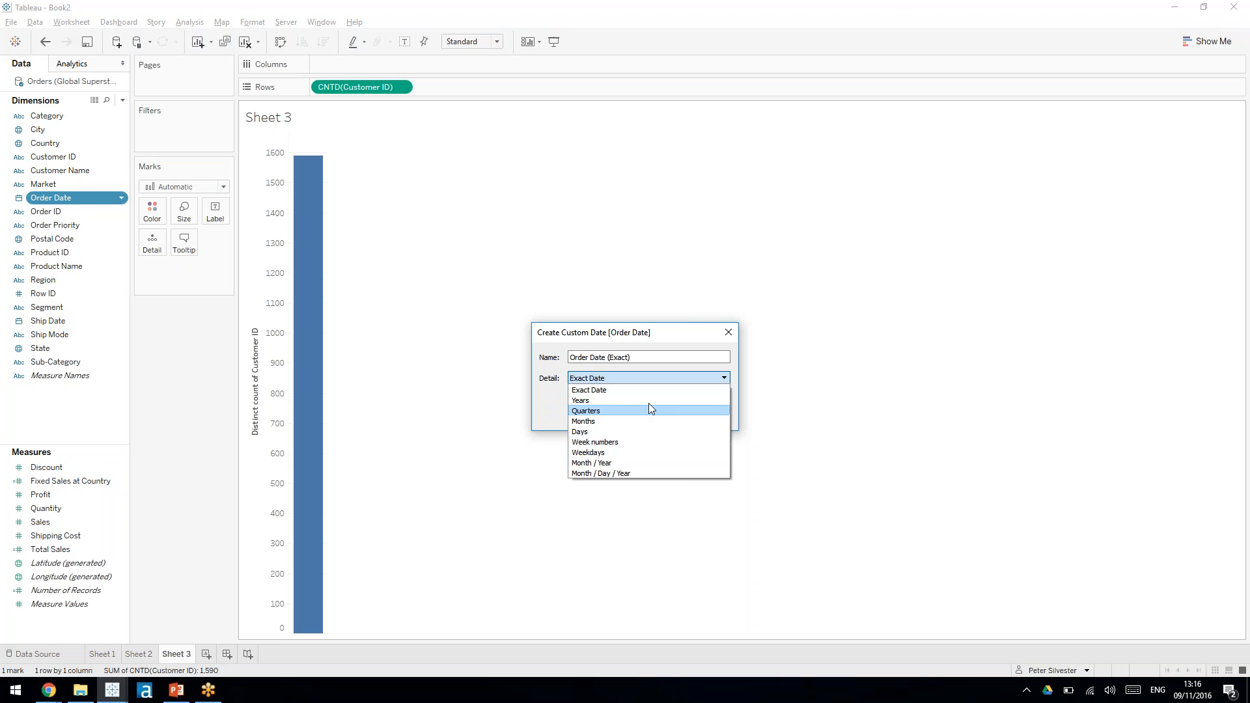
left_click(648, 400)
left_click(604, 394)
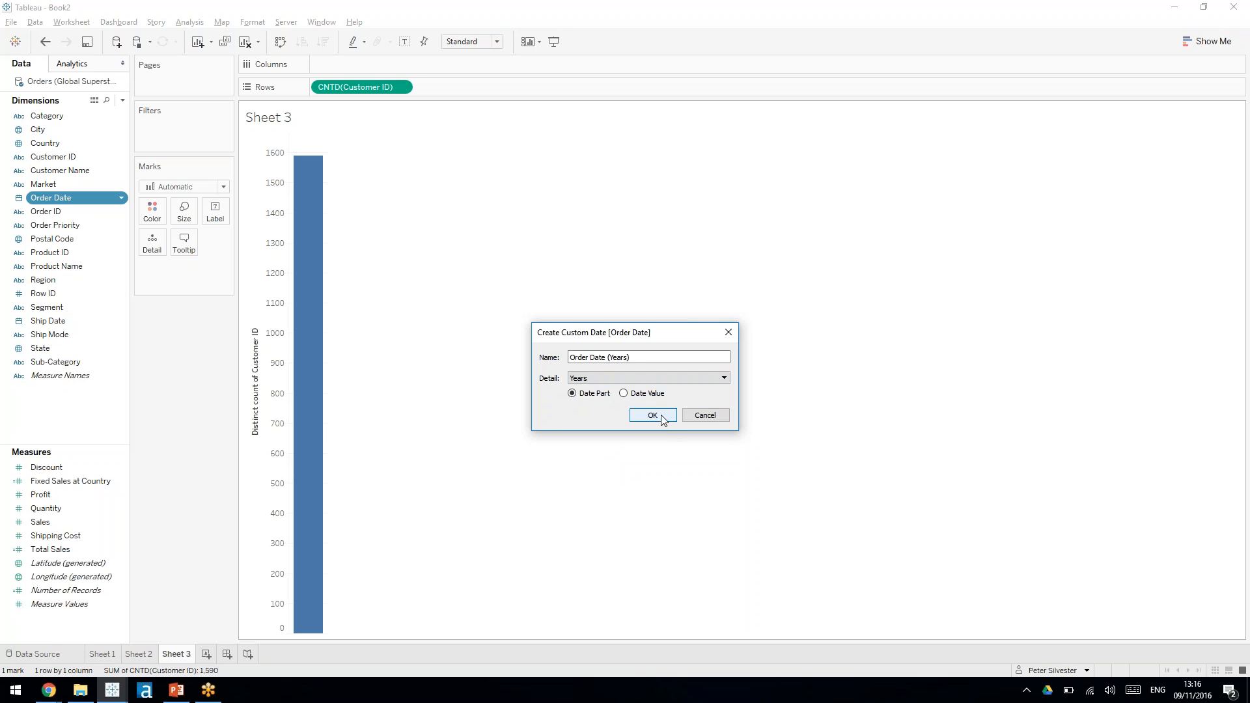
left_click(661, 415)
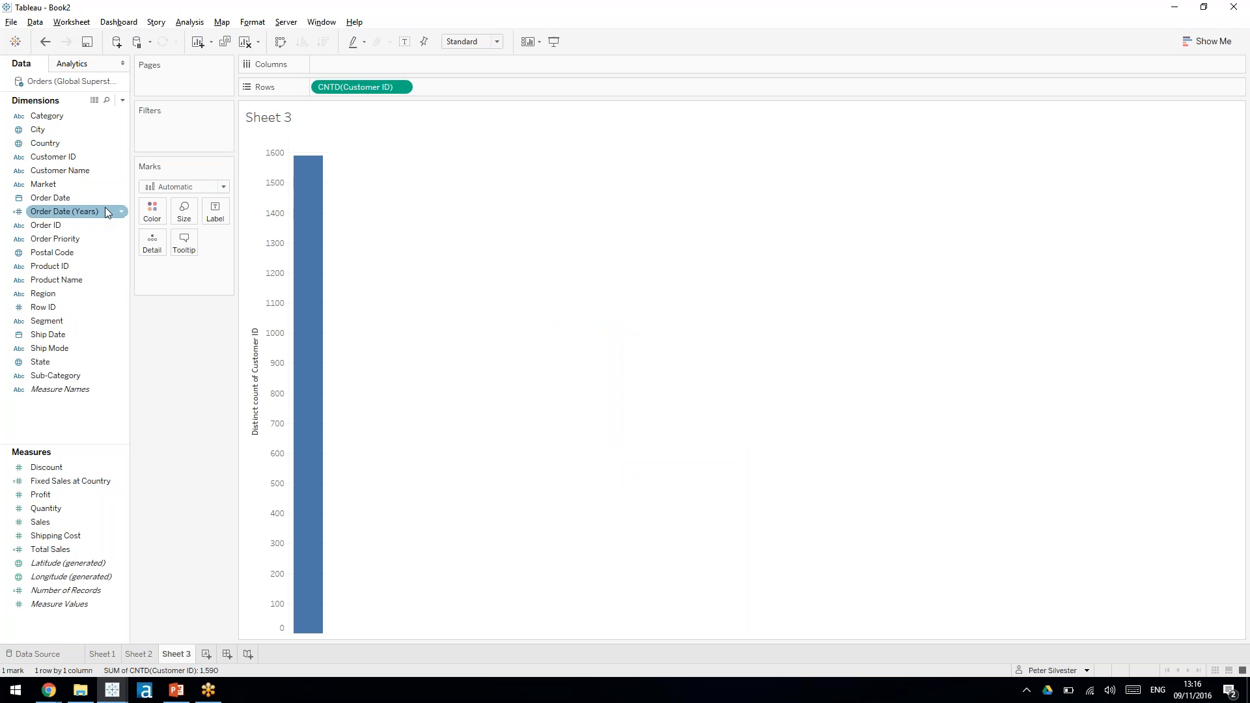
Step: Place Order Date (Years) on Columns and examine the customer count for individual years on the line
left_click_drag(104, 208, 362, 64)
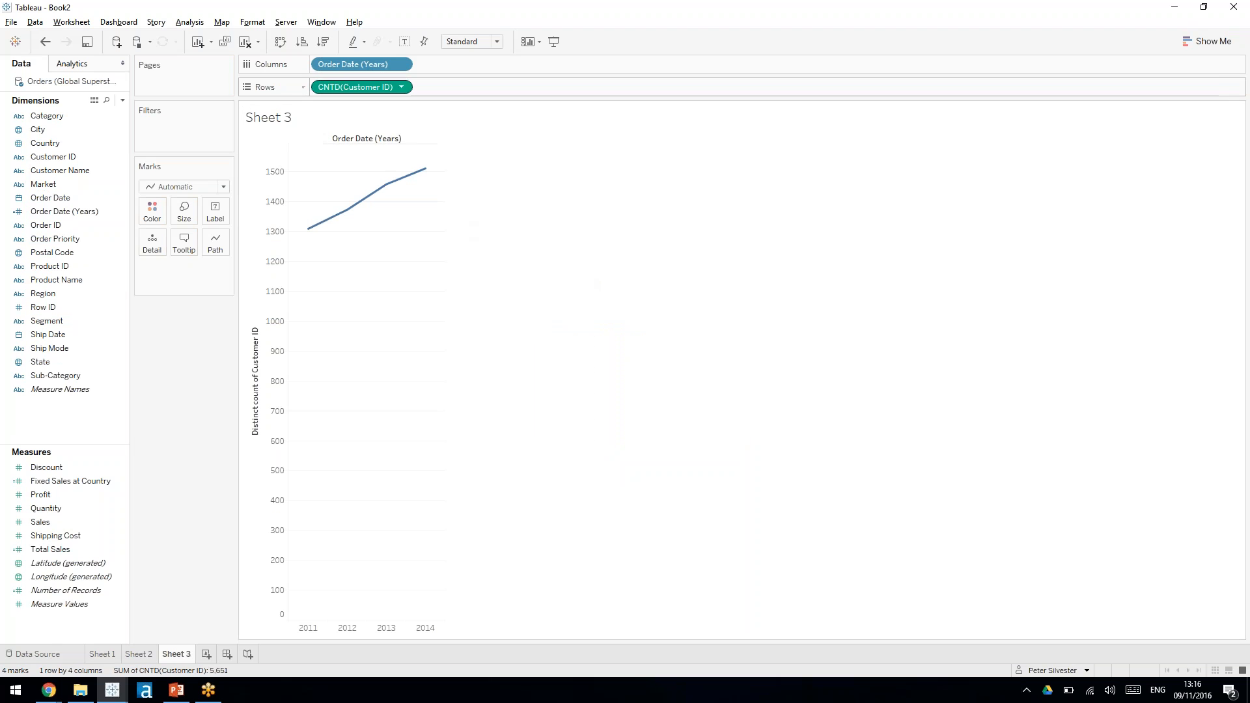
mouse_move(356, 215)
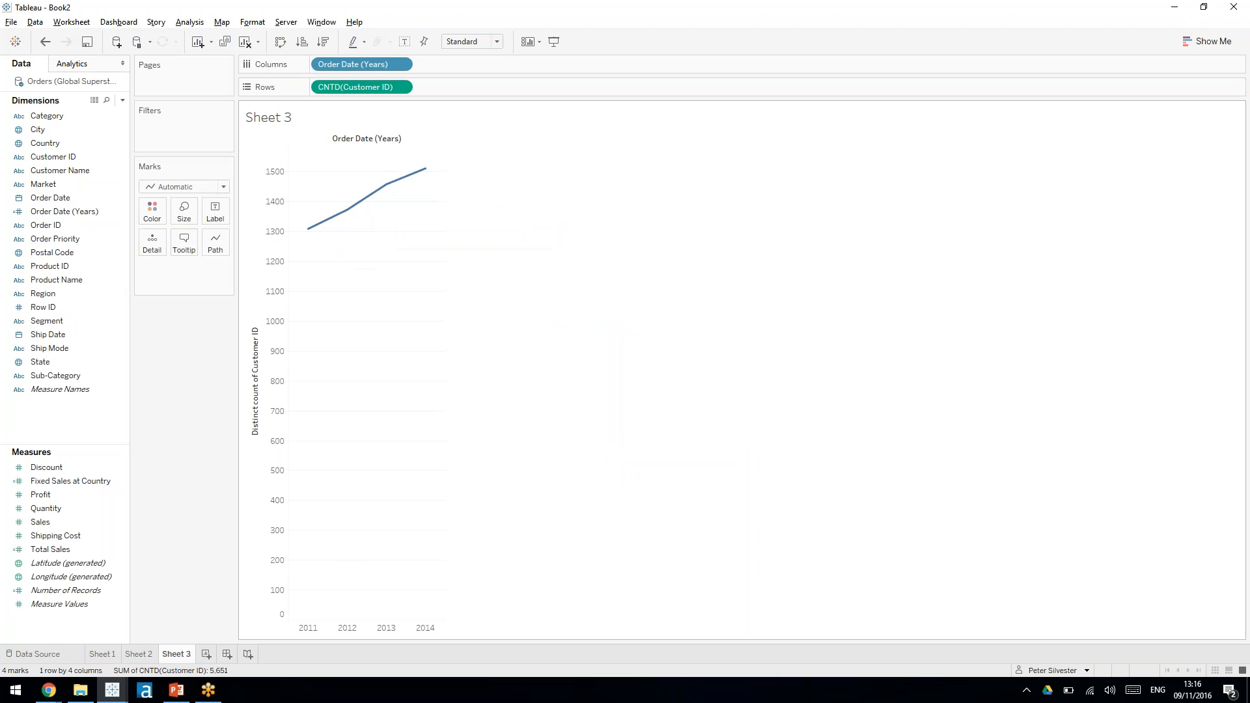
mouse_move(427, 173)
Step: Create a calculated field named "Purchases per Customer Per year"
left_click(123, 100)
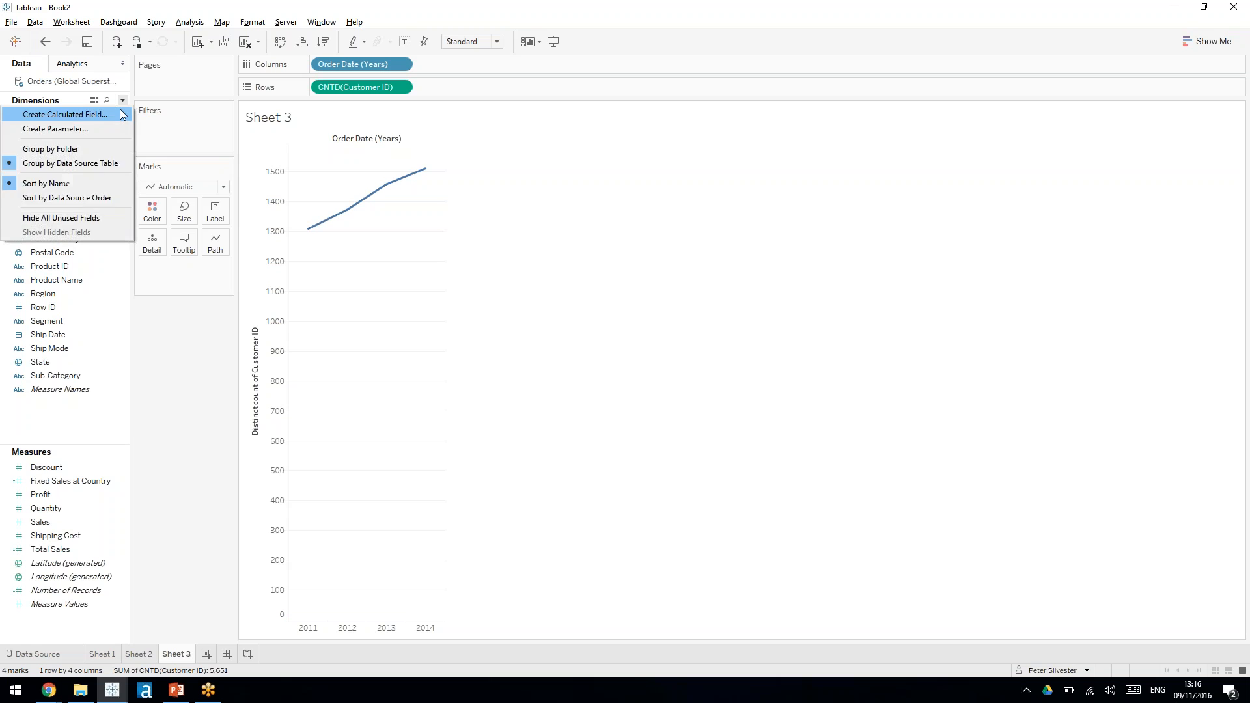
left_click(58, 115)
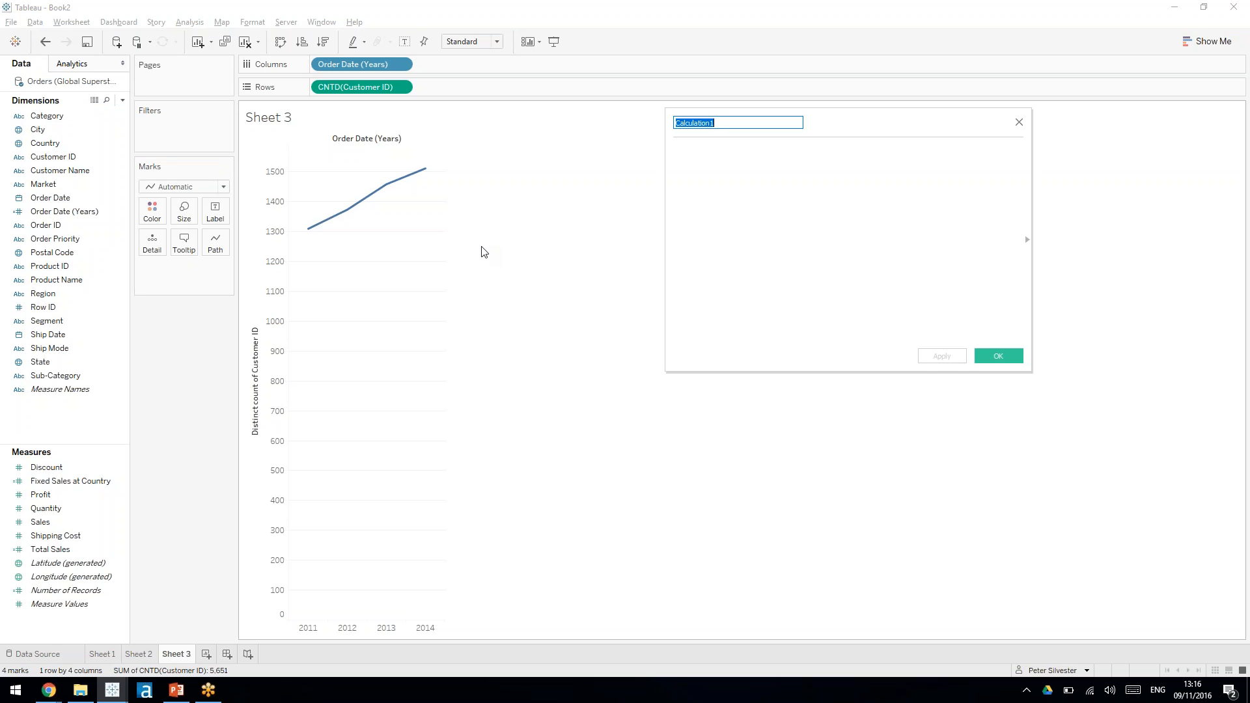
type("Purchases per Customer Per")
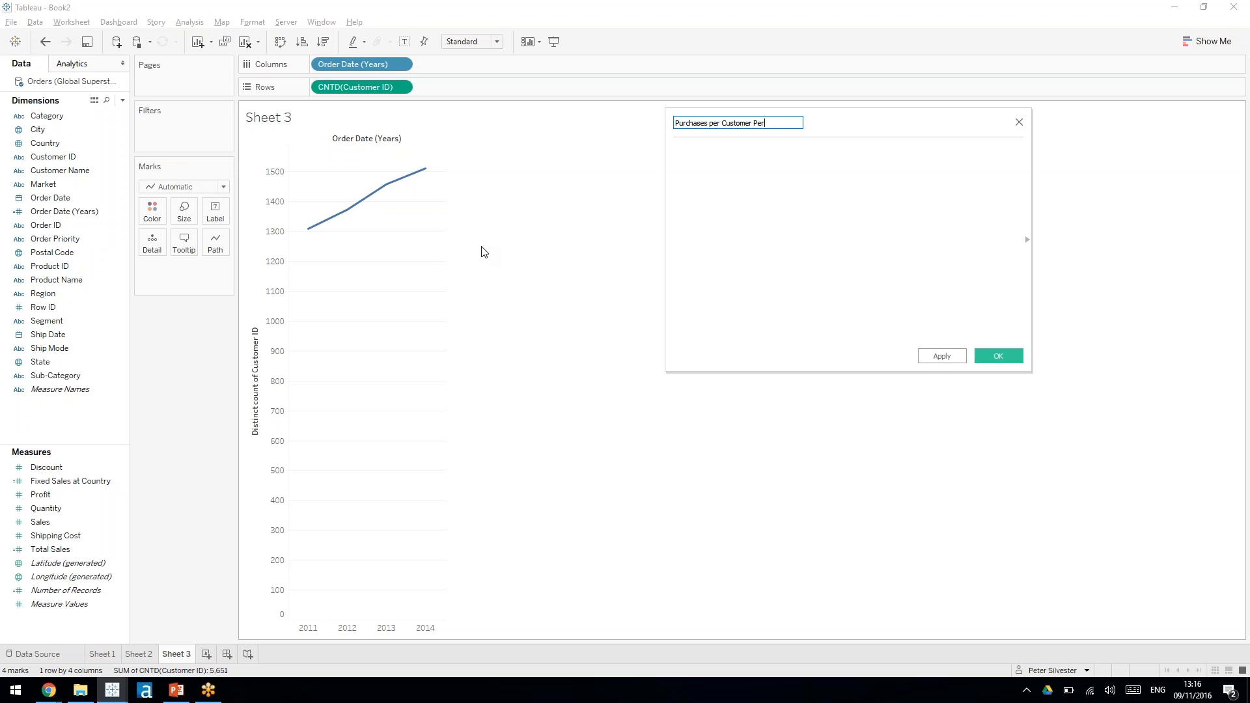
type(" year")
key("Tab")
Step: Begin the calculation with a FIXED expression on [Customer ID] and [Order Date (Years)], followed by a colon
type("{ FIXED [Customer ID]")
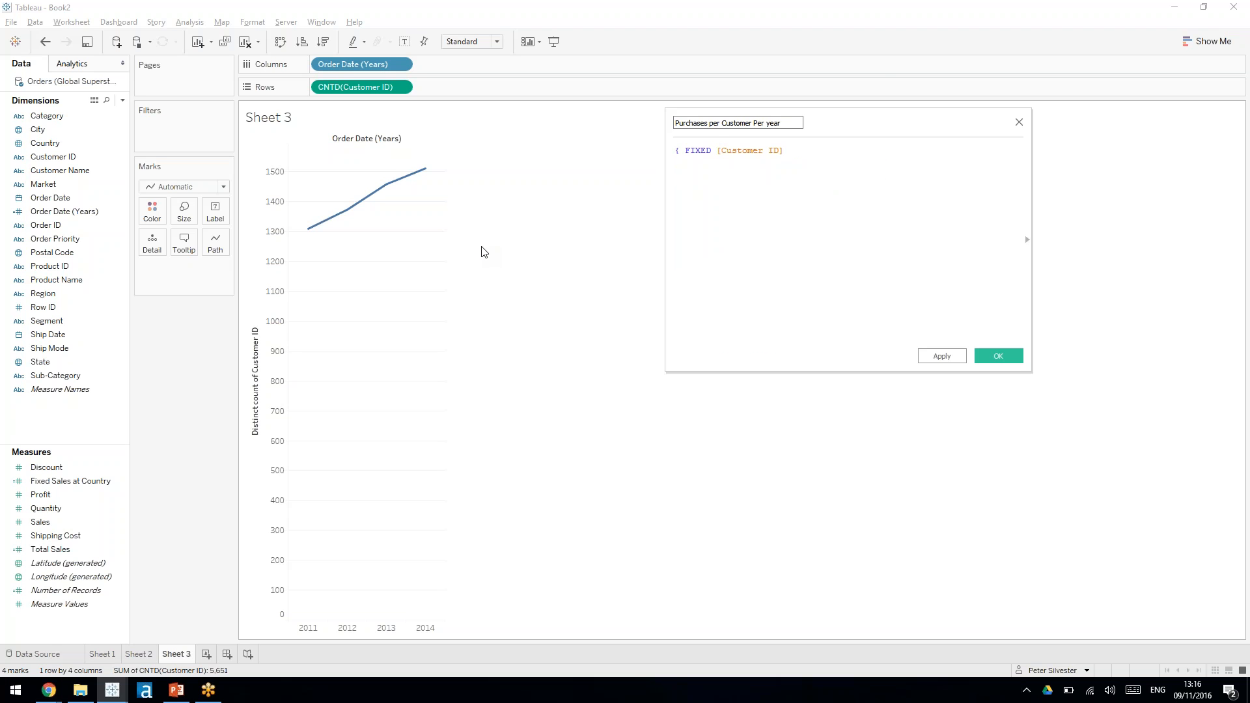
type(" :")
type(",")
type("Orde")
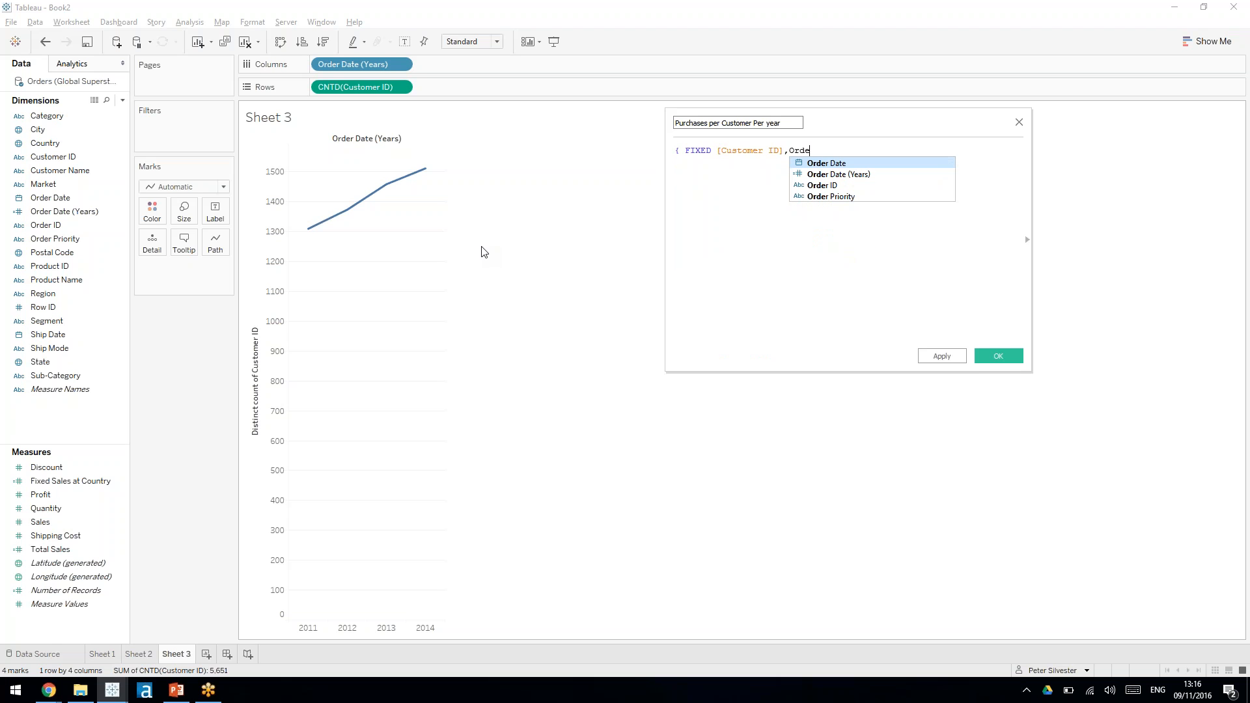
key("Down")
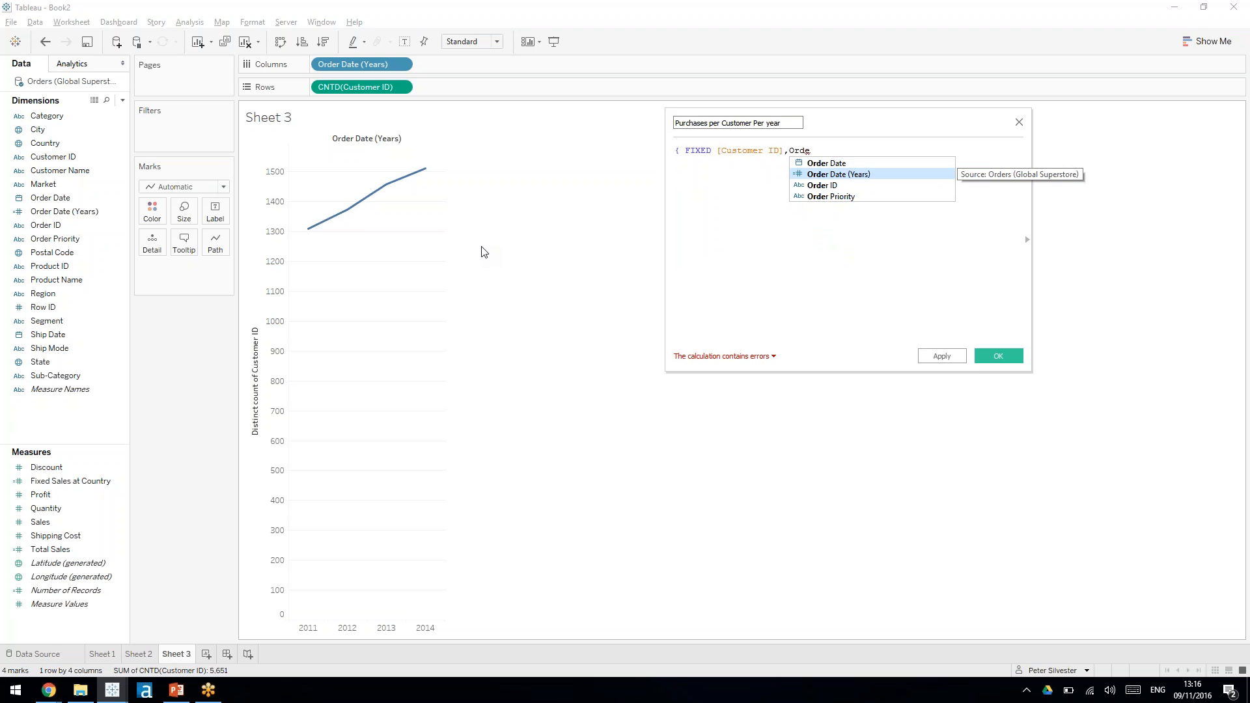
key("Return")
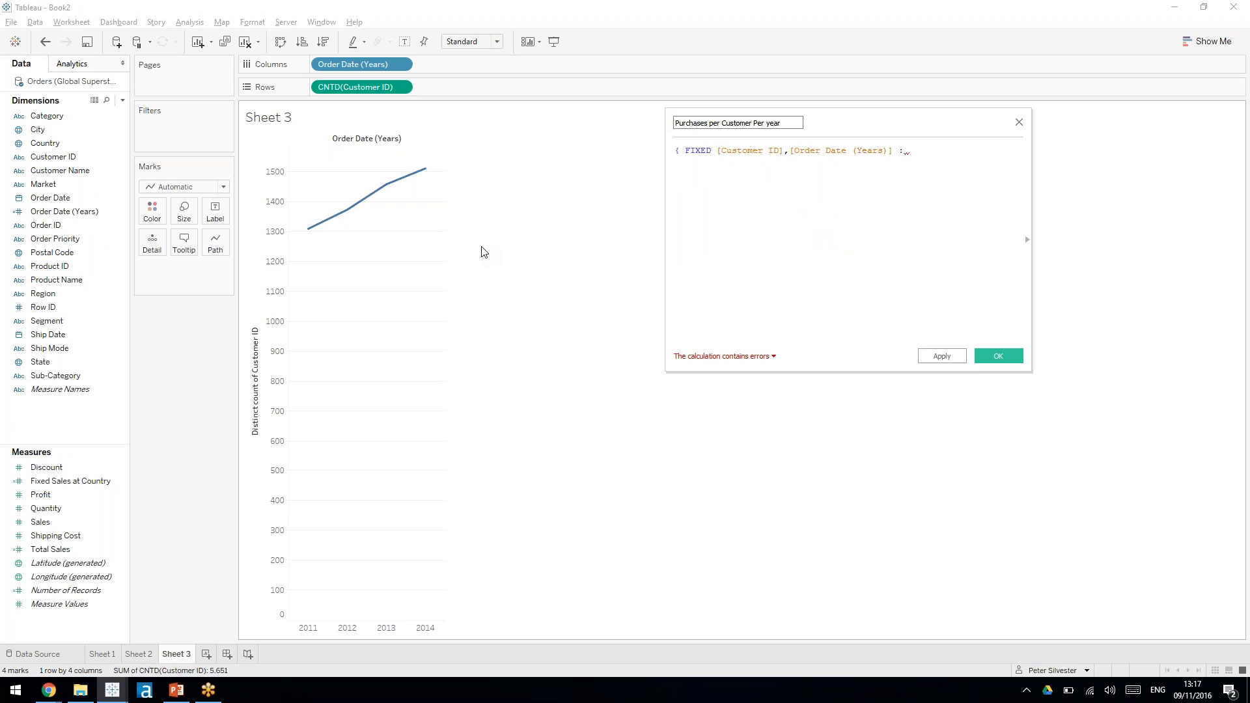
Step: Complete the FIXED expression with COUNTD([Order ID]) and a closing brace, and save the calculated field
type("count")
key("Down")
key("Return")
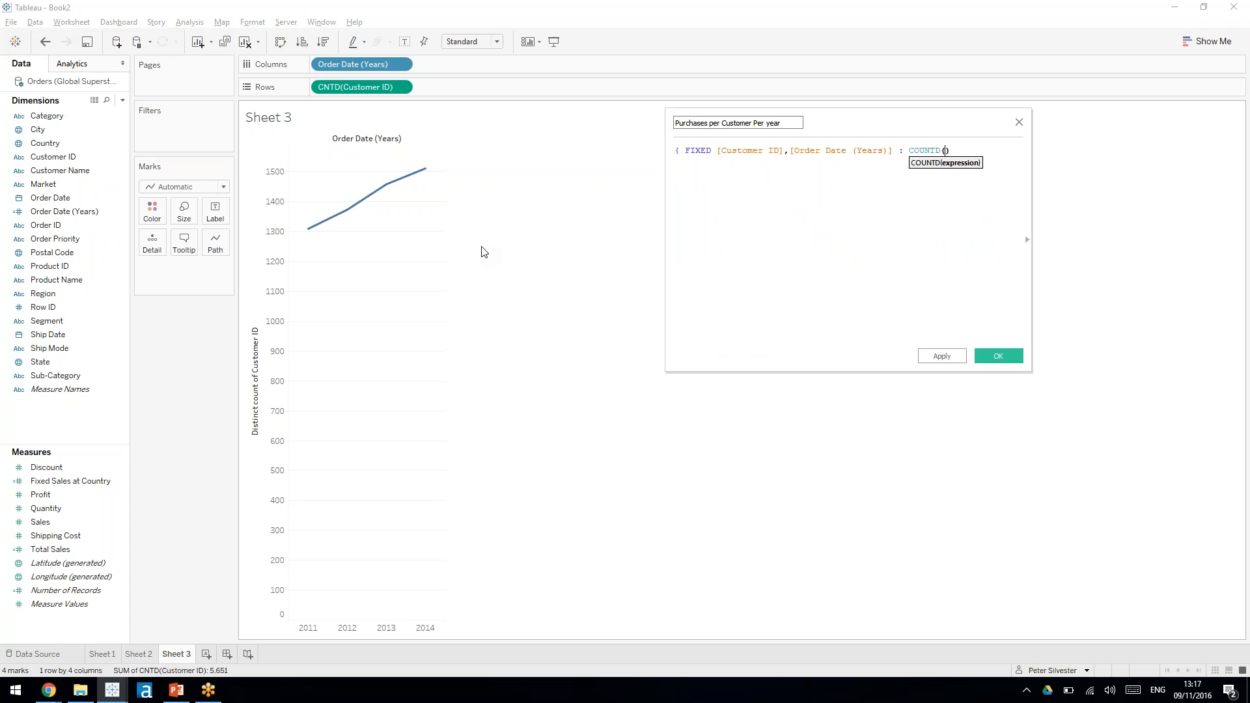
type("order")
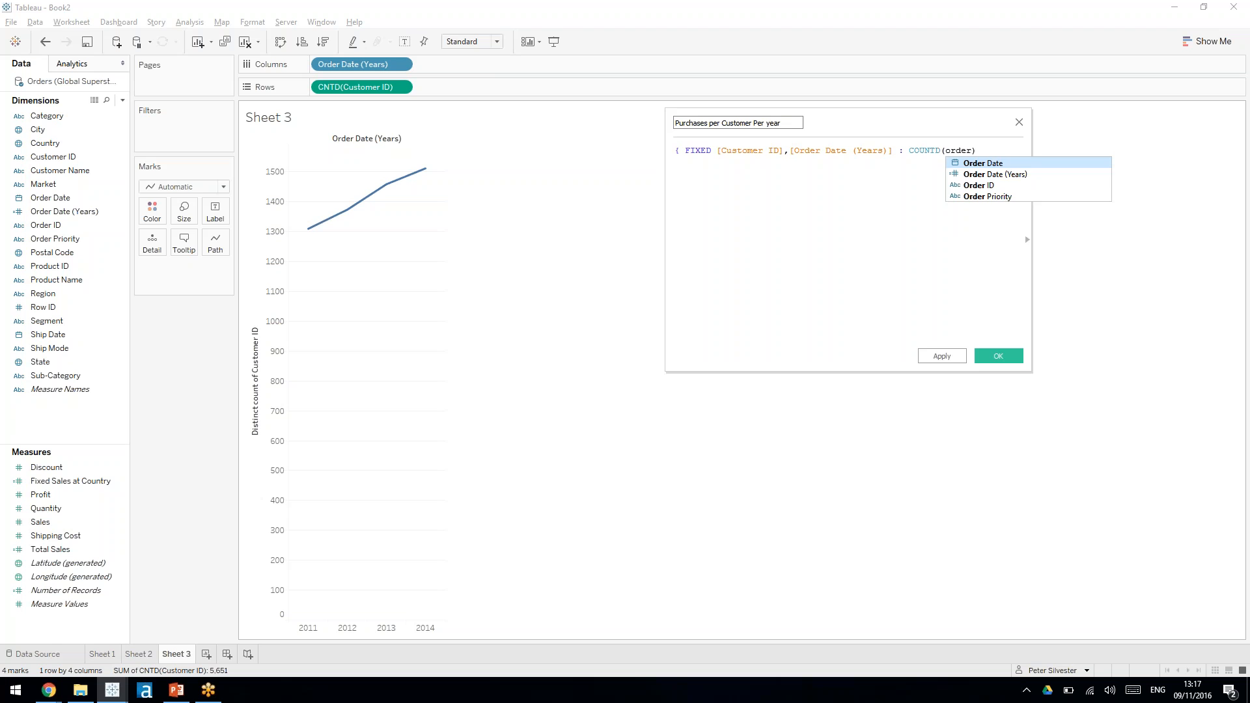
double_click(1002, 185)
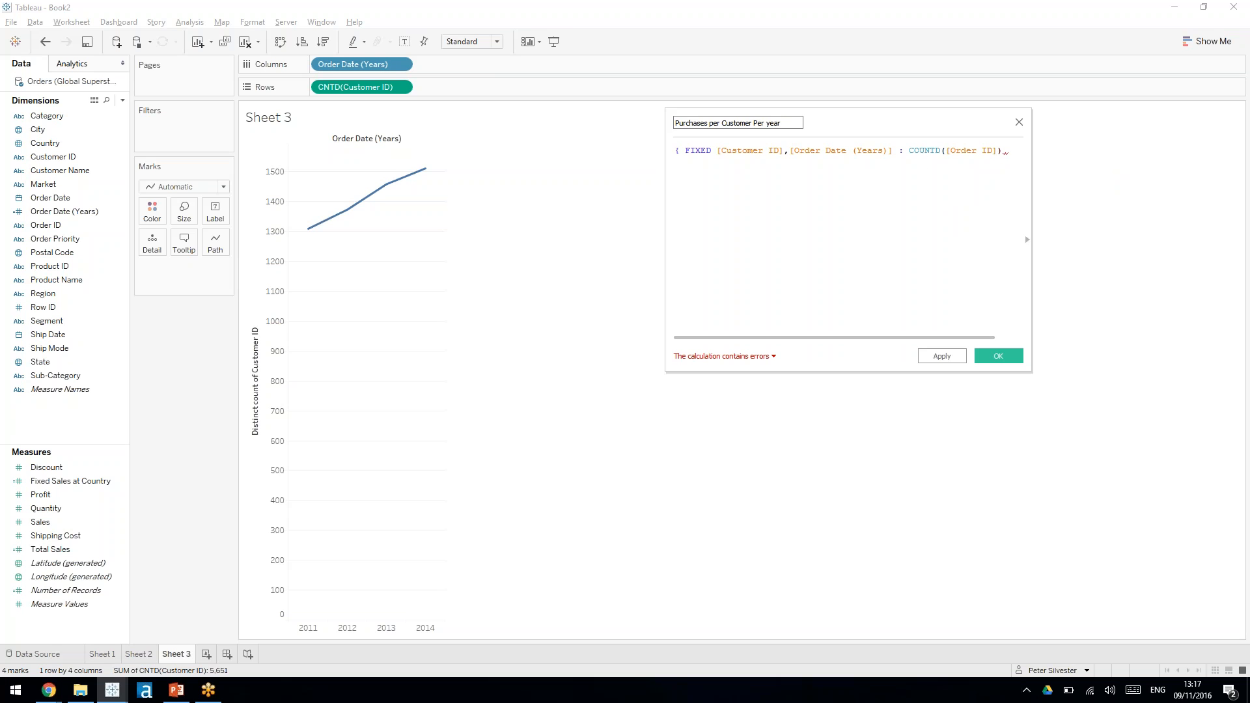
type("}")
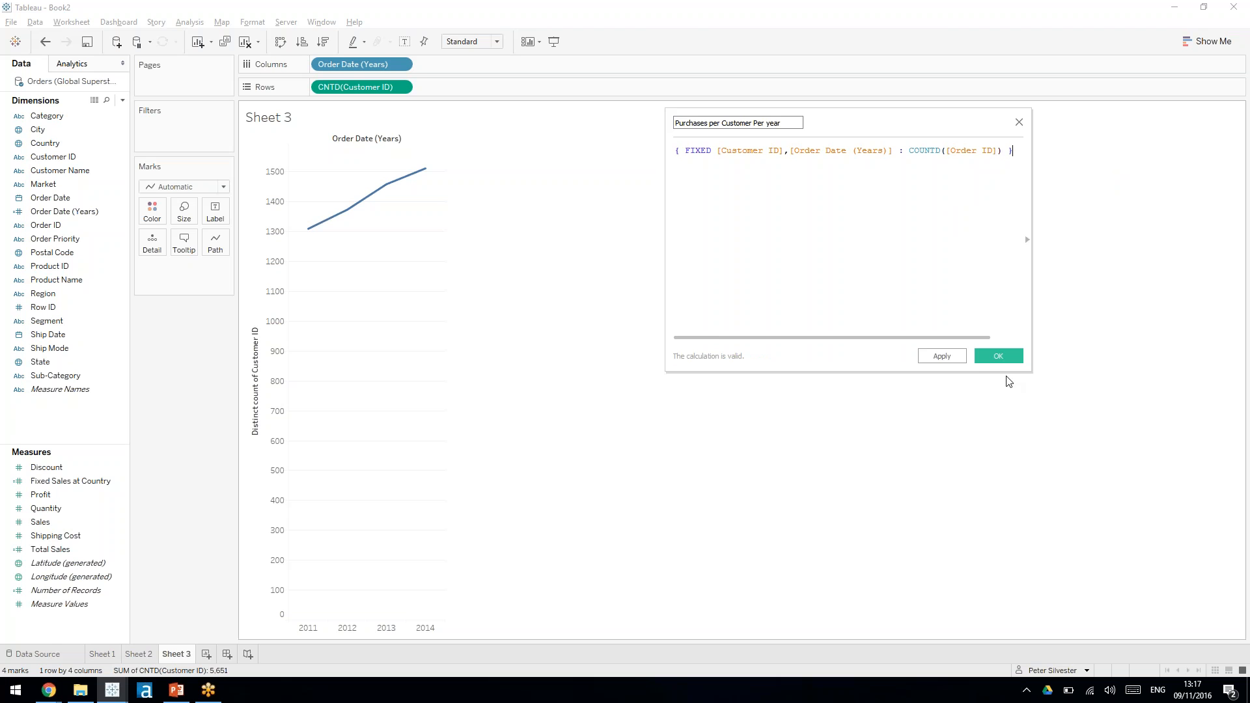
left_click(999, 357)
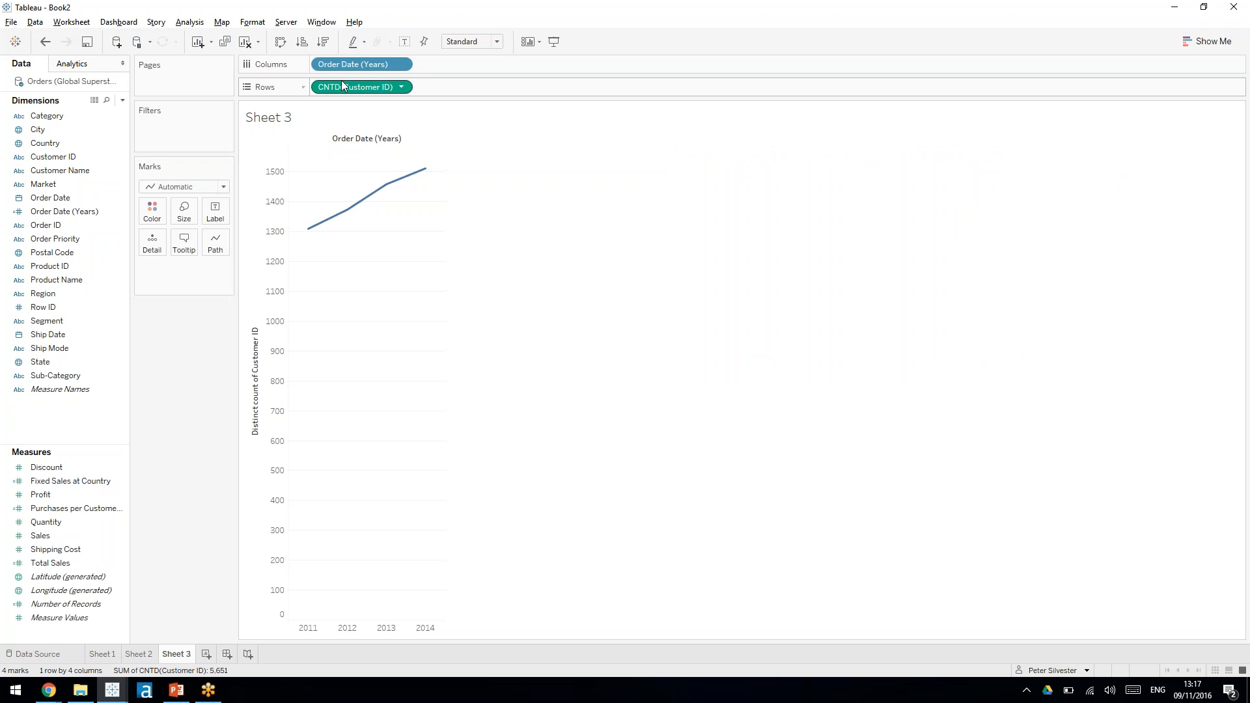
Step: Try adding Purchases per Customer Per year to Columns beside Order Date (Years), and undo the placement
mouse_move(362, 64)
left_mouse_down()
mouse_move(253, 355)
mouse_move(338, 83)
mouse_move(365, 63)
left_mouse_up()
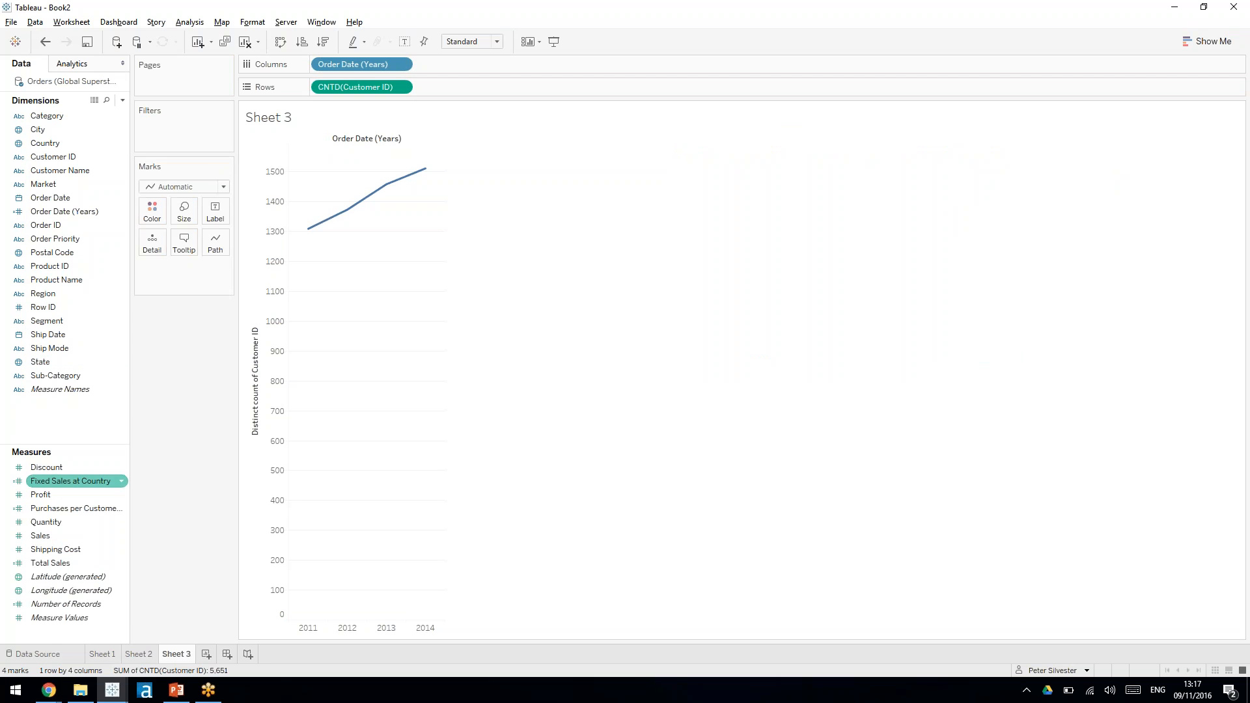
left_click_drag(93, 514, 435, 63)
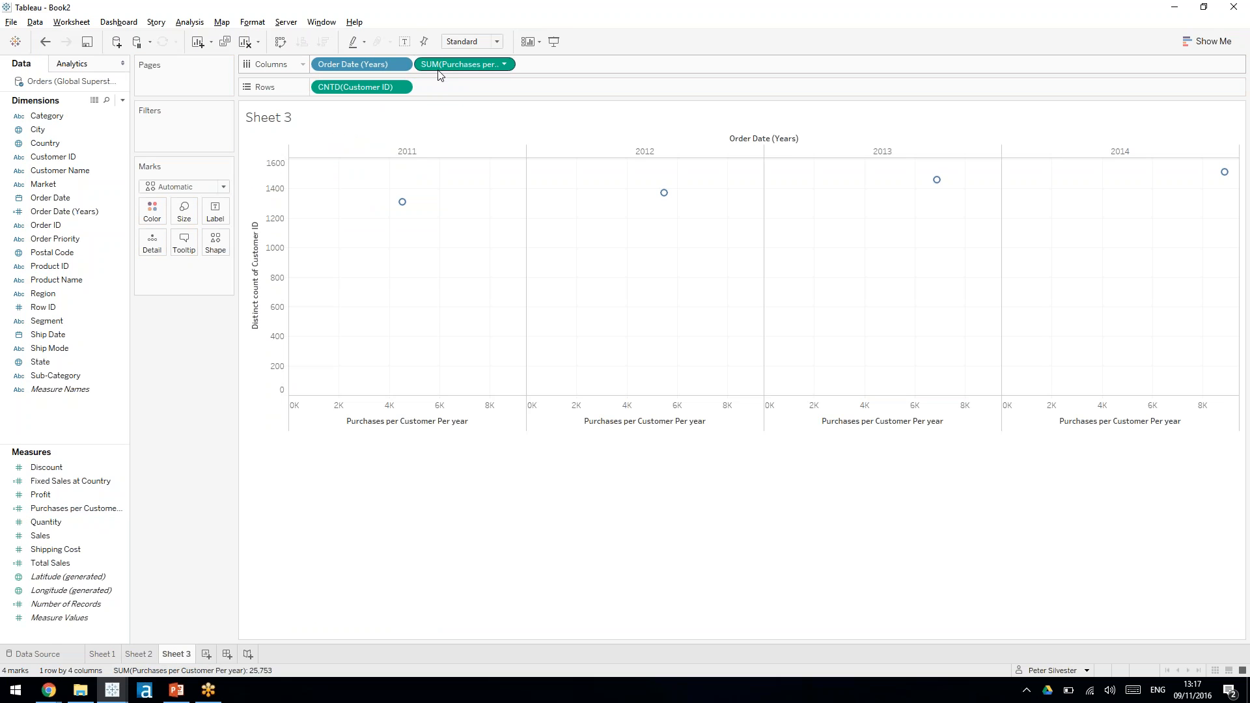
key("ctrl+z")
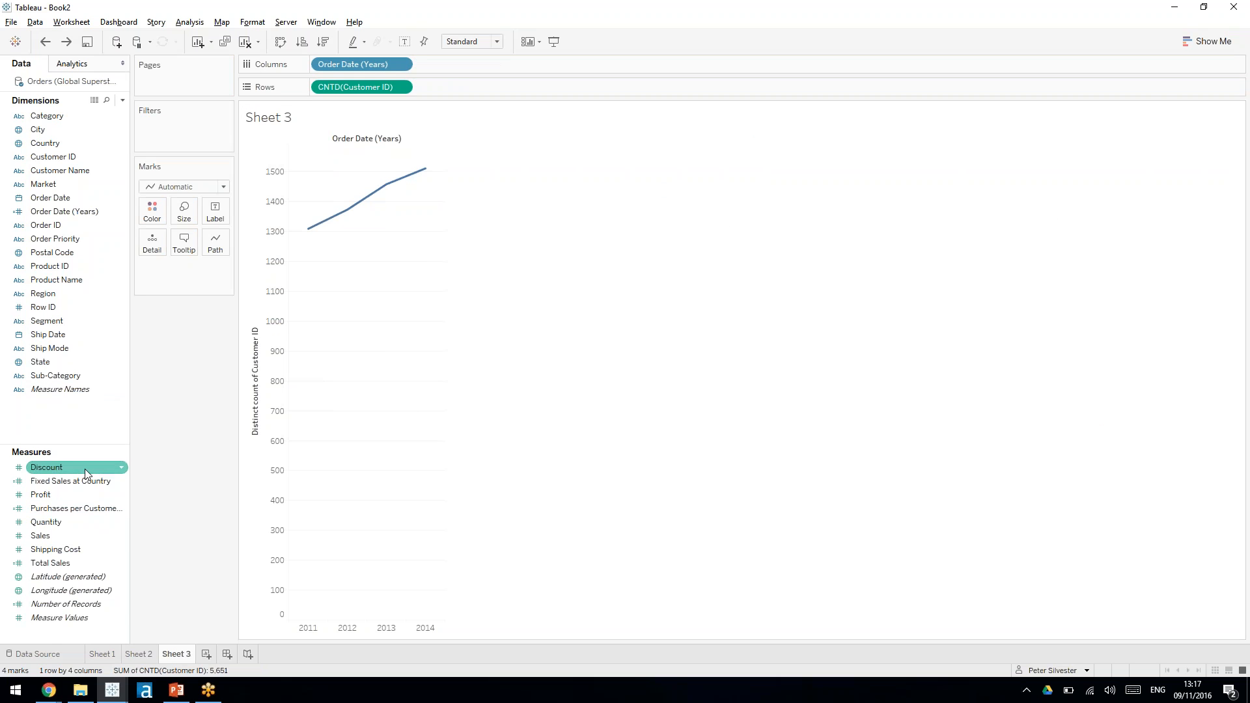
Step: Replace the distinct customer count on Rows with the sum of Purchases per Customer Per year
left_click(72, 493)
left_click(343, 65)
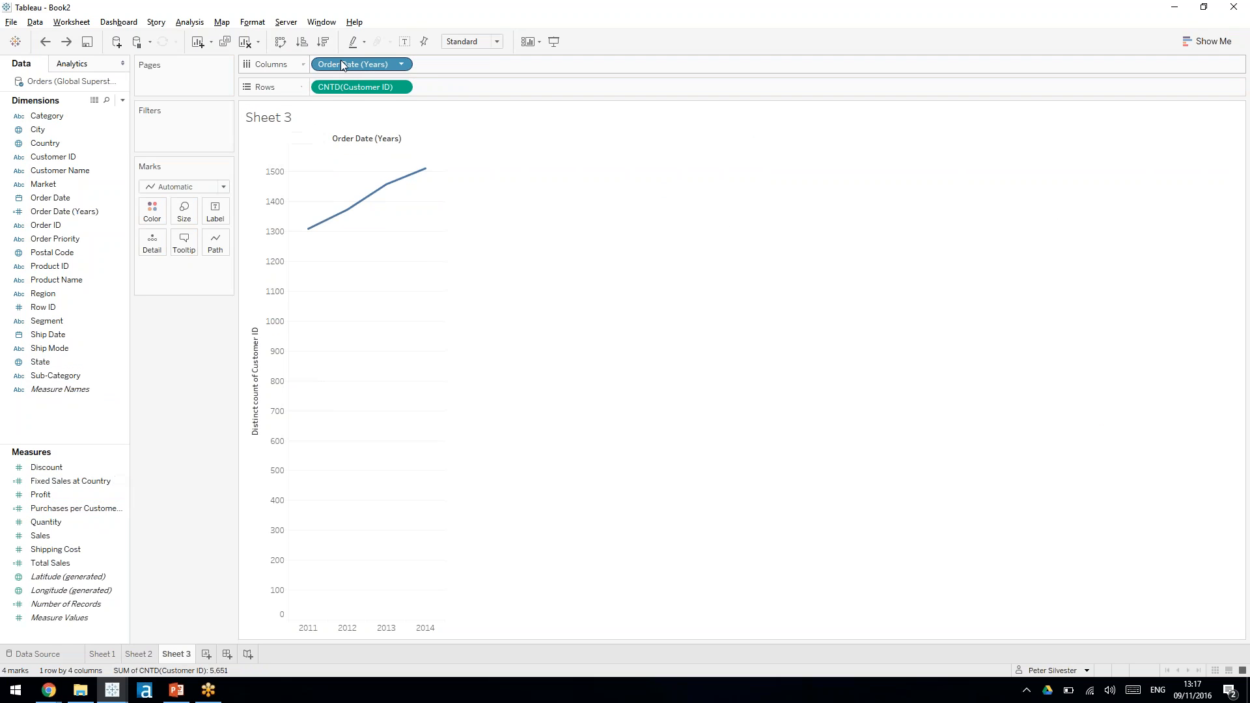
left_click_drag(341, 64, 359, 87)
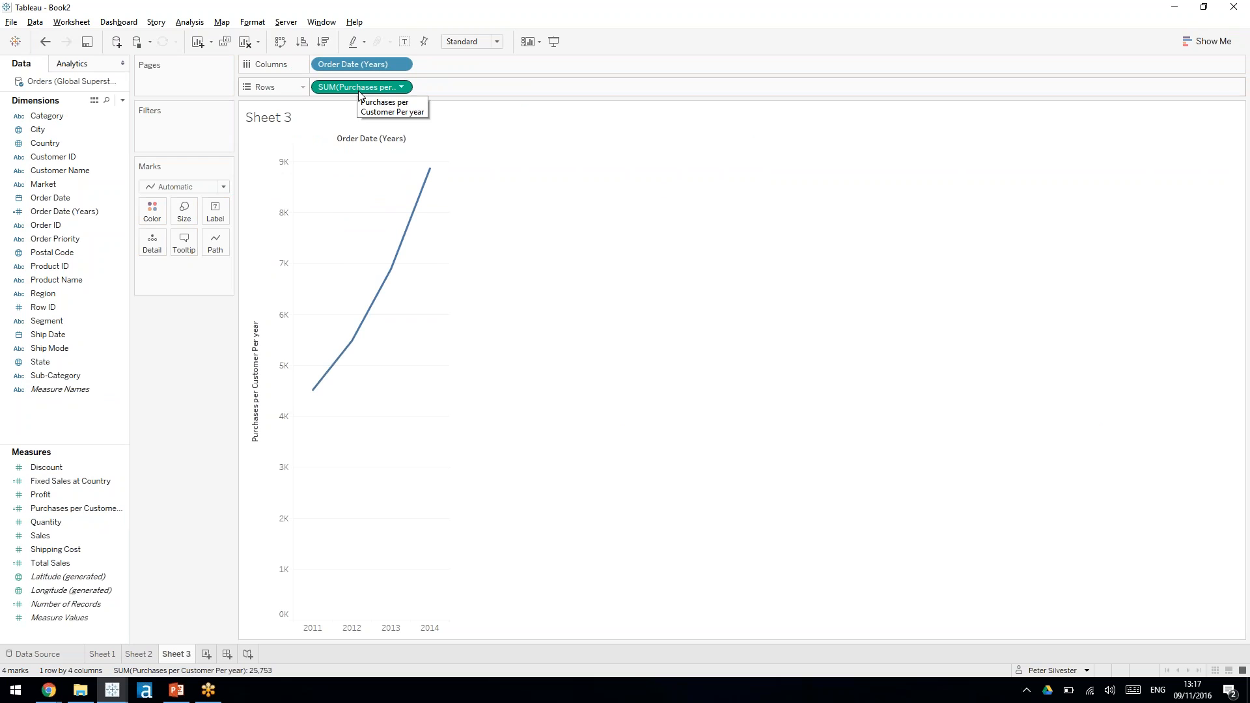
mouse_move(430, 171)
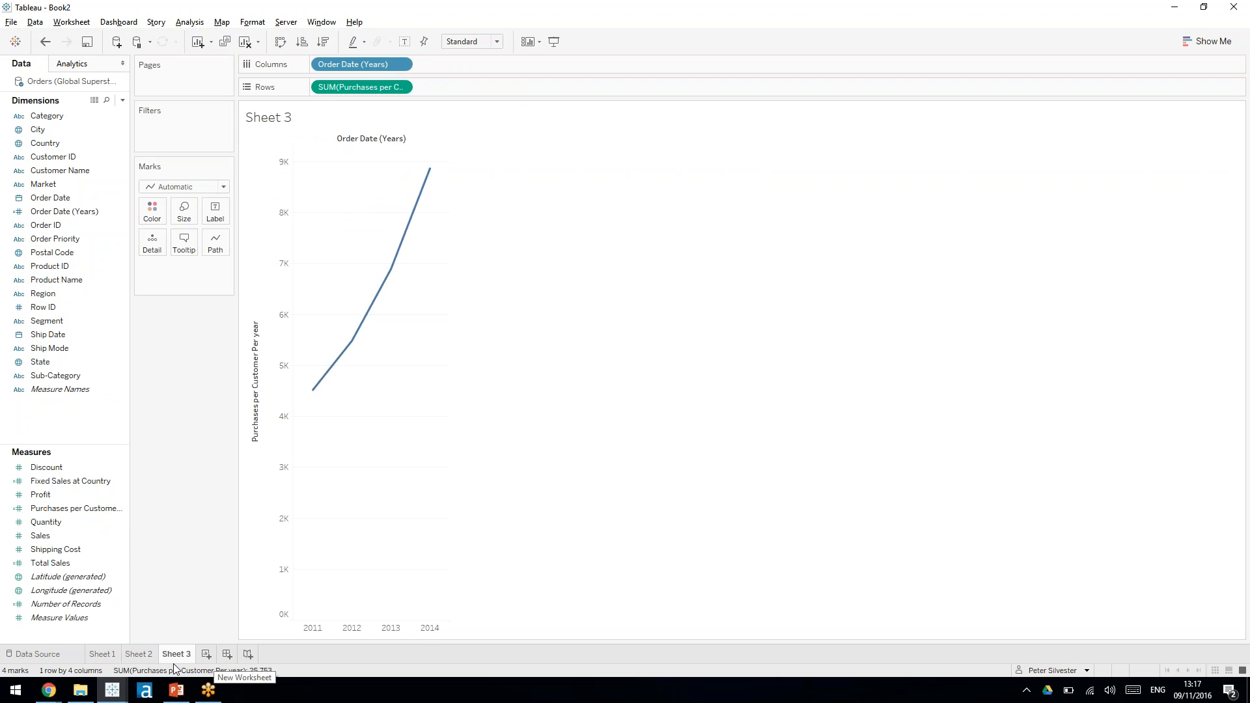
Step: Switch to the LoD Examples workbook and check the Fixed Example 2 and Extra Fixed Example sheets
mouse_move(127, 696)
left_click(127, 645)
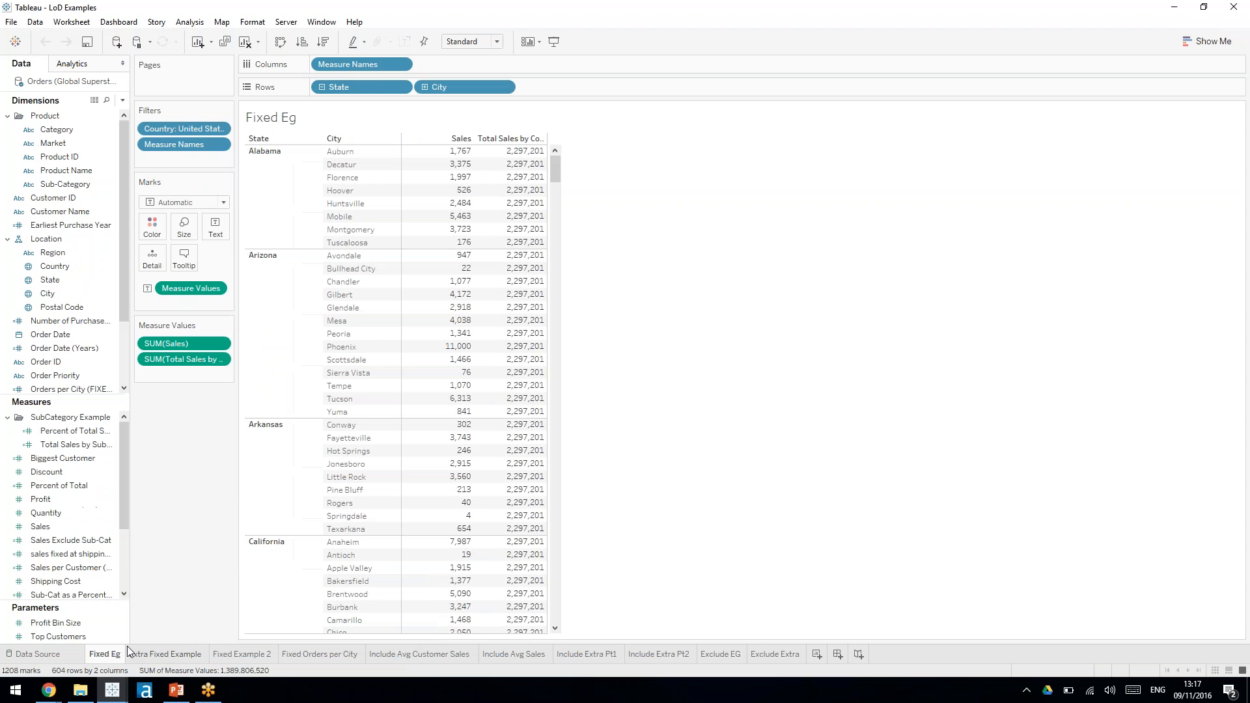
left_click(262, 654)
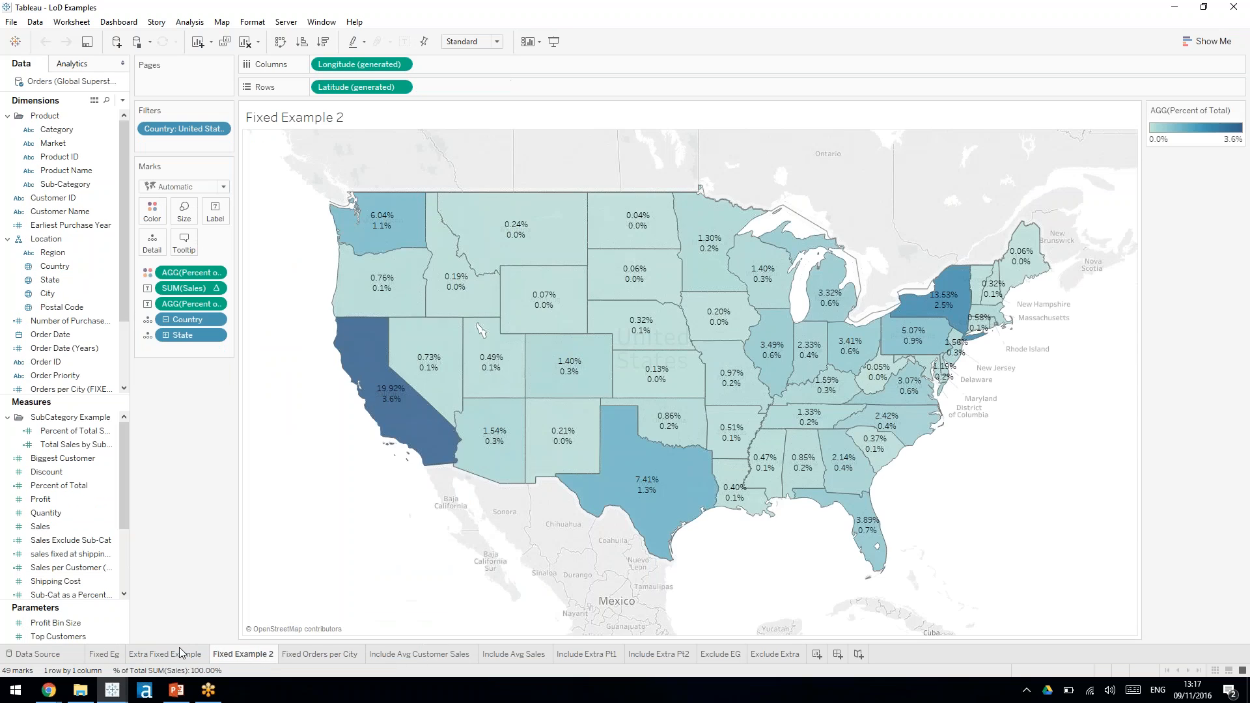
left_click(177, 654)
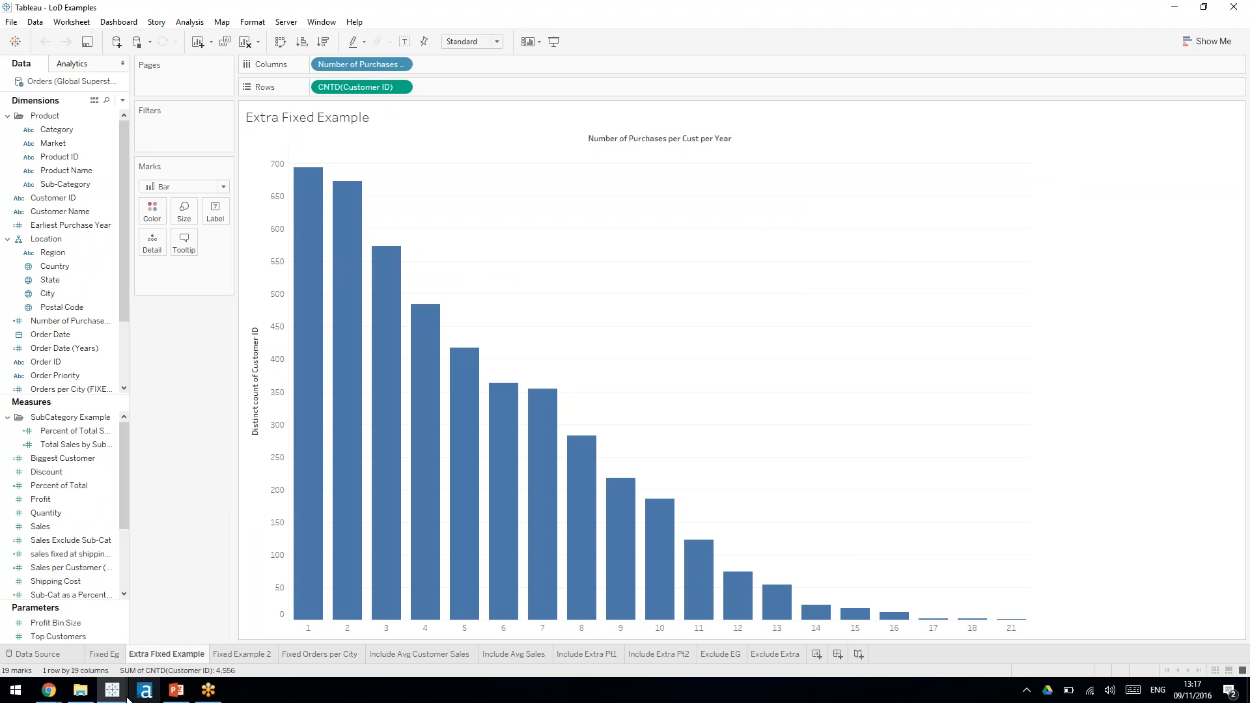
Step: Return to the Book2 workbook and clear Order Date (Years) and the purchases measure from Sheet 3's shelves
mouse_move(112, 690)
left_click(325, 627)
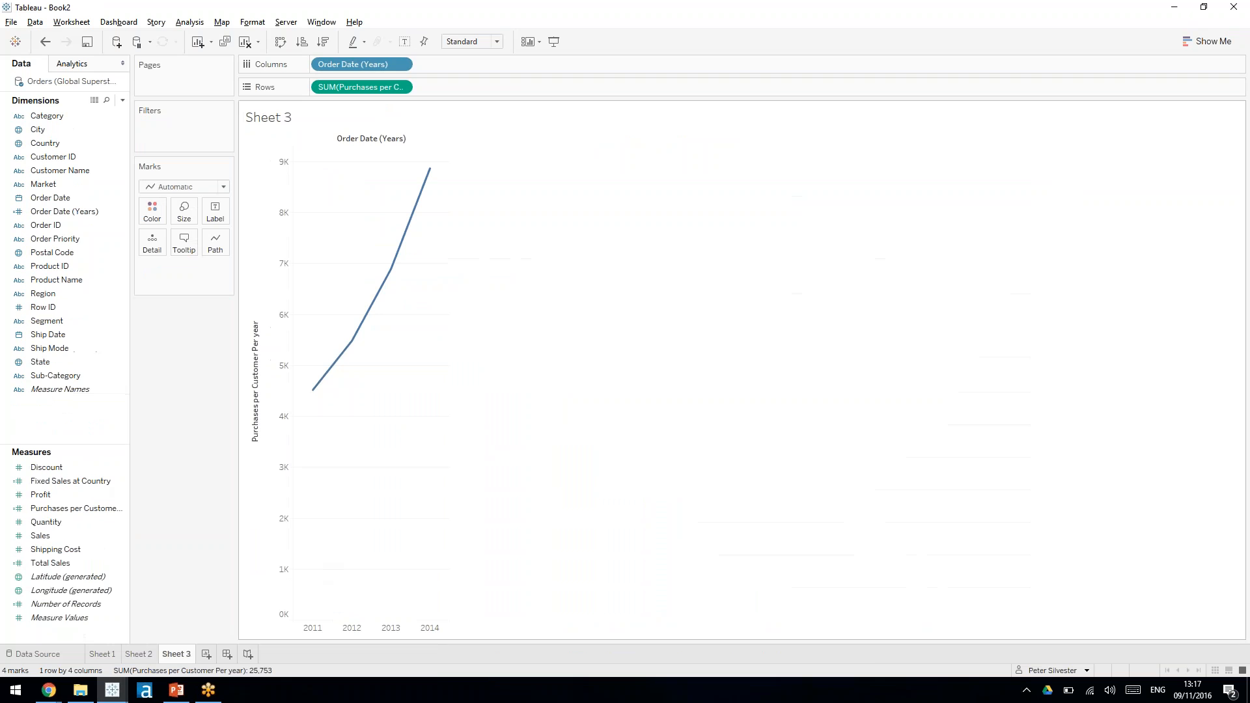
left_click_drag(362, 64, 274, 163)
left_click_drag(358, 86, 399, 64)
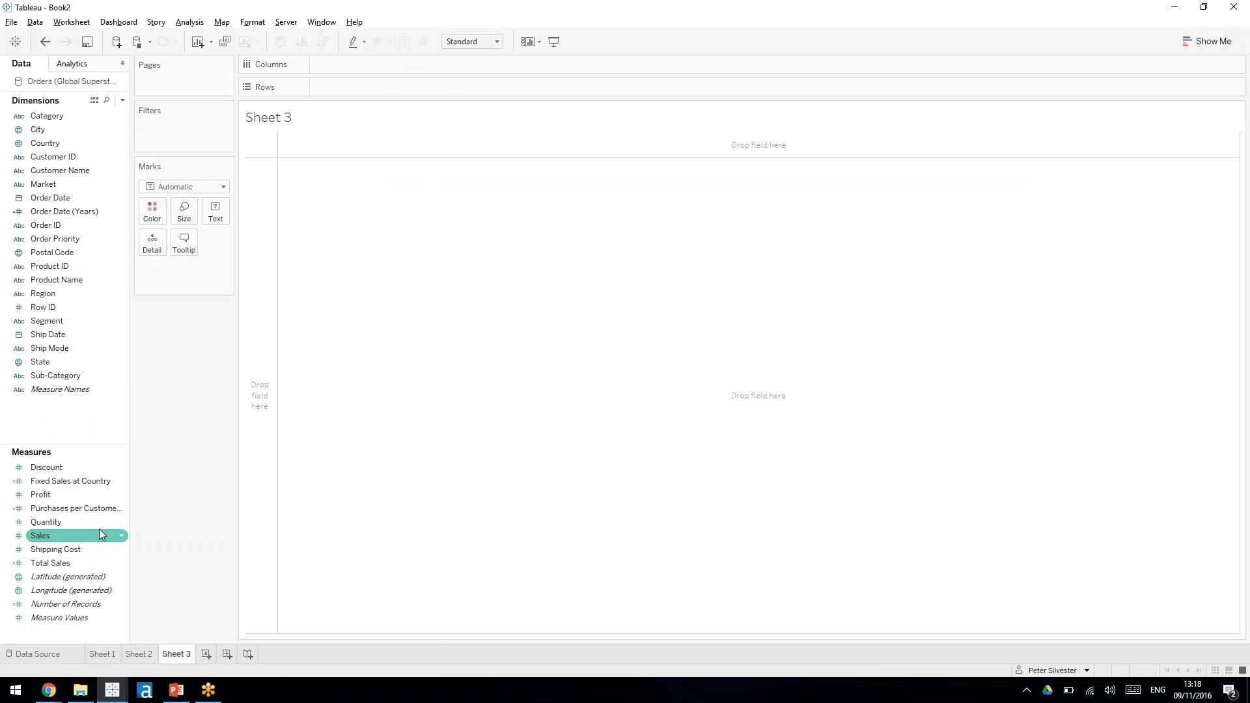
Step: Convert Purchases per Customer Per year to a dimension and chart it on Columns against the distinct count of Customer ID on Rows
left_click_drag(77, 508, 77, 321)
left_click_drag(77, 508, 349, 64)
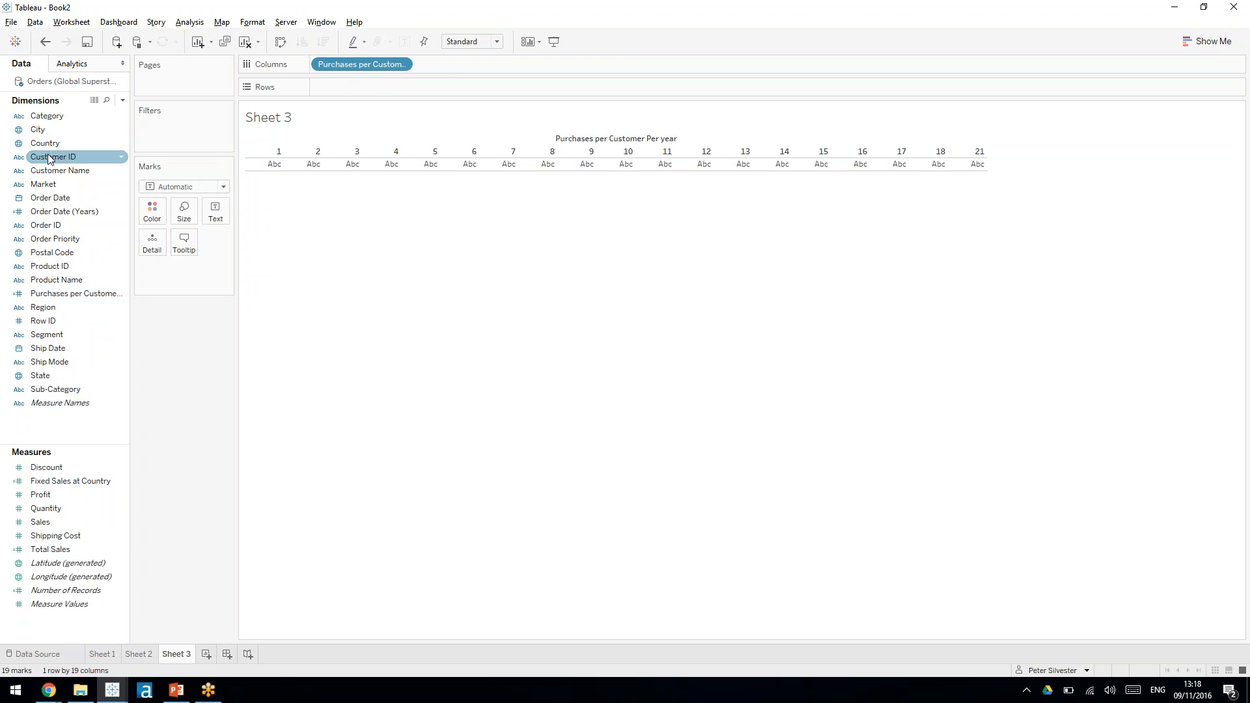
left_click_drag(48, 154, 366, 88)
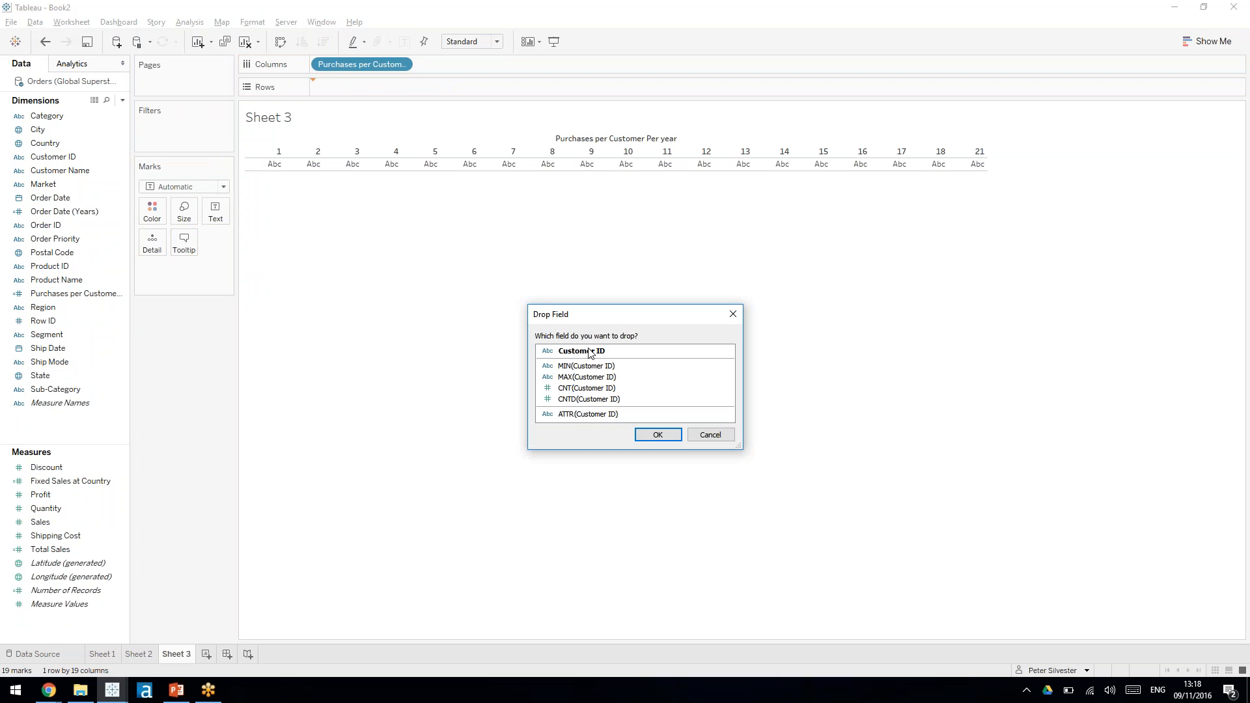
left_click(589, 398)
left_click(658, 435)
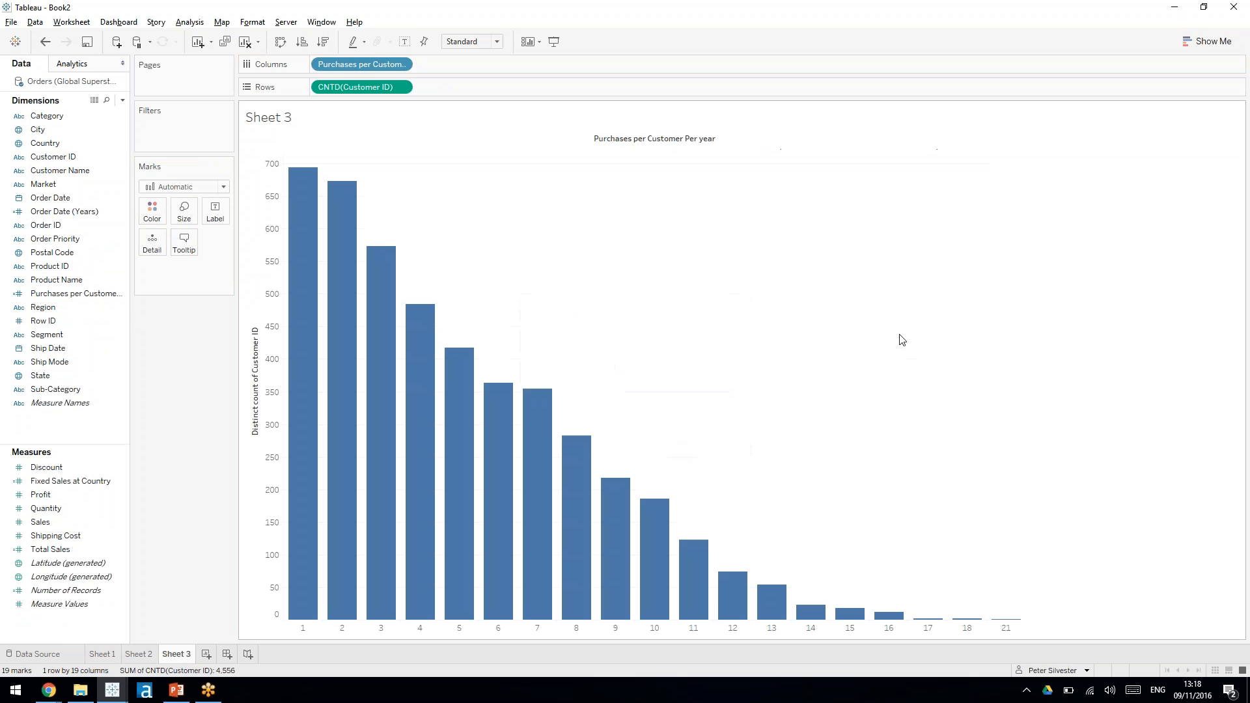
mouse_move(307, 316)
mouse_move(765, 589)
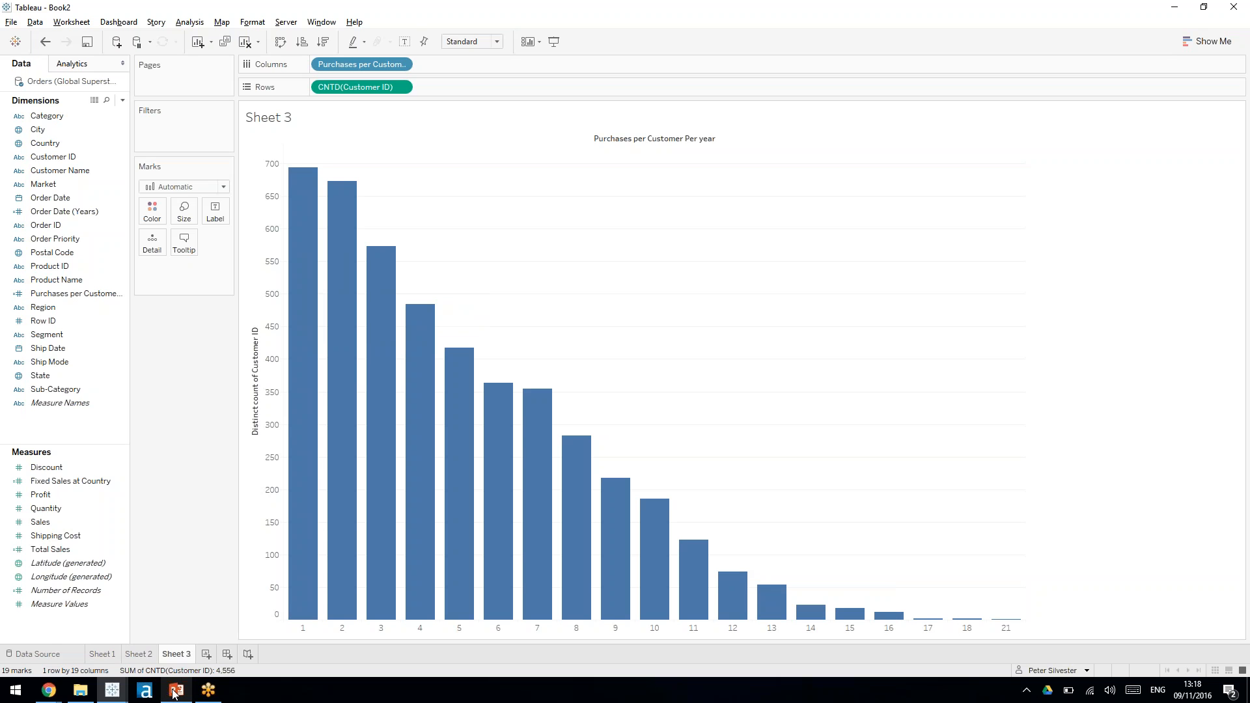
Step: Add a new blank worksheet after Sheet 3
mouse_move(174, 692)
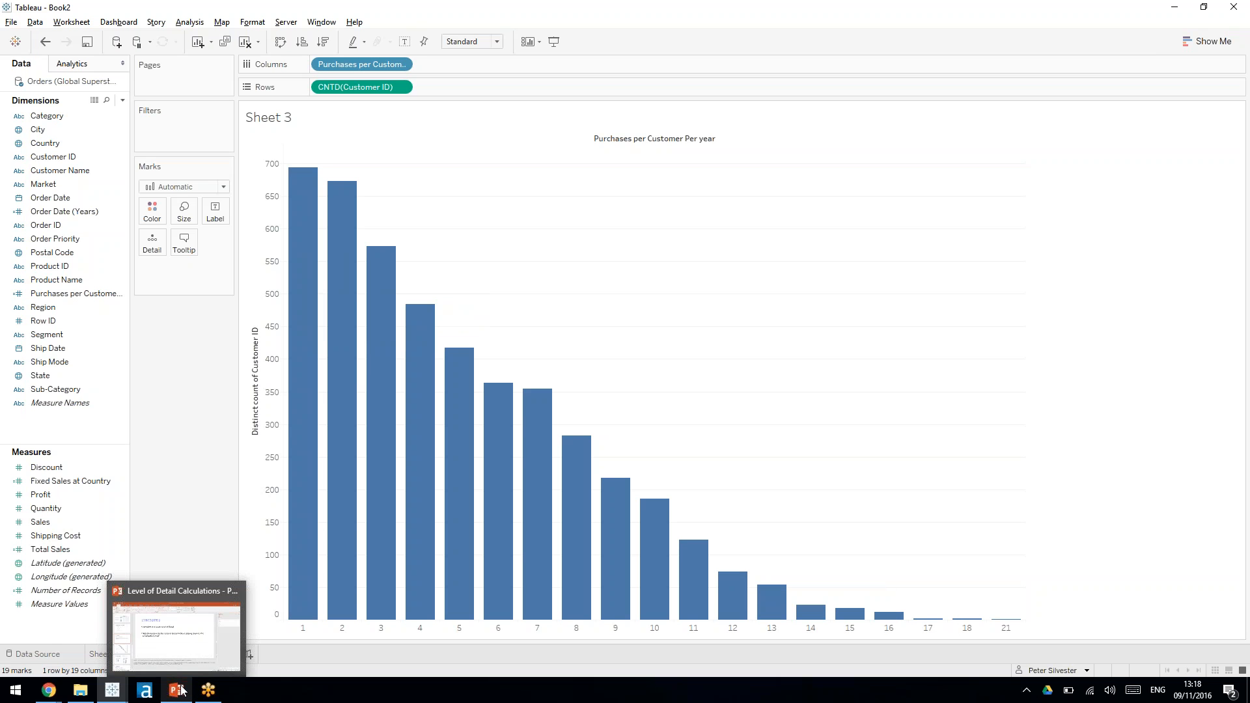
mouse_move(114, 692)
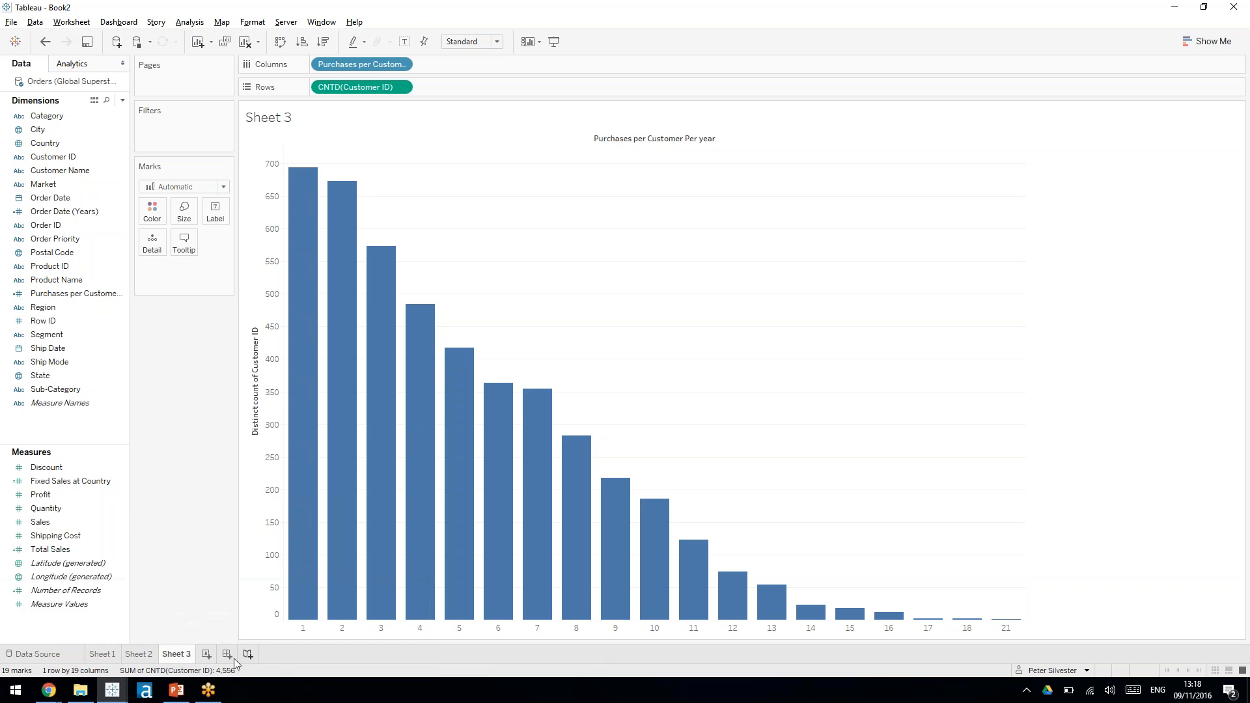
left_click(208, 655)
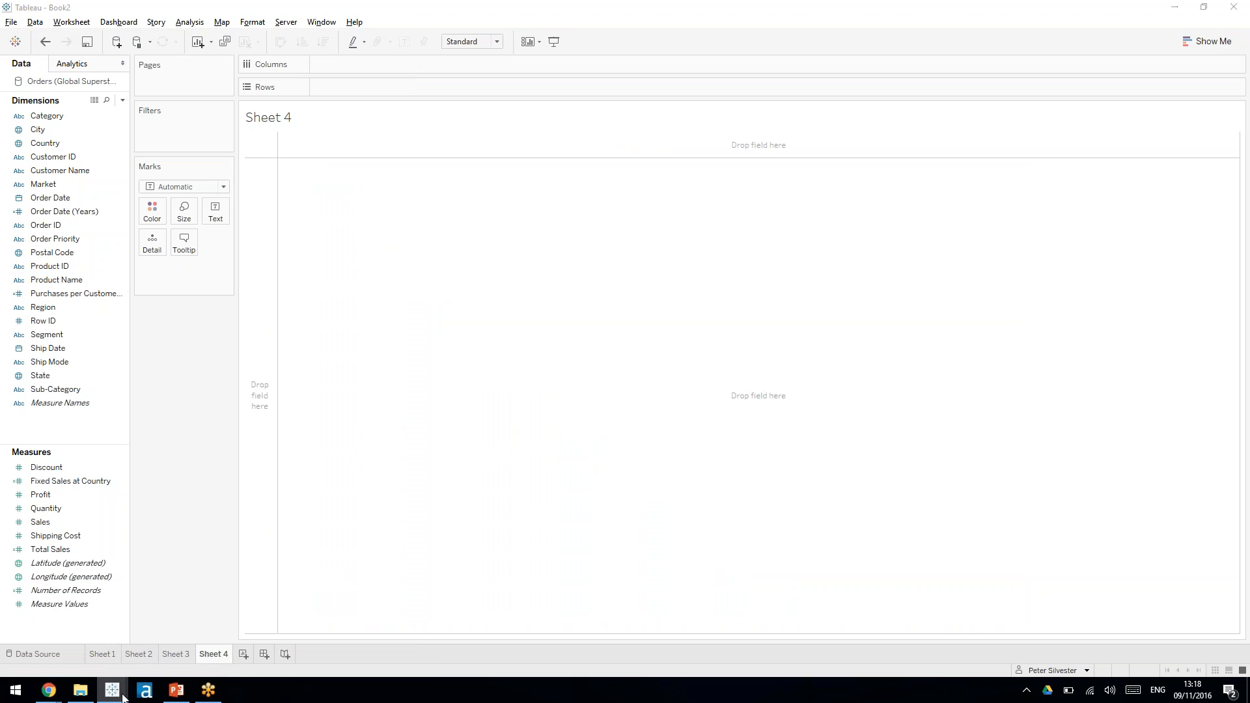
Step: Switch to the LoD Examples workbook and examine the state percentages on the Fixed Example 2 map
mouse_move(117, 694)
mouse_move(92, 661)
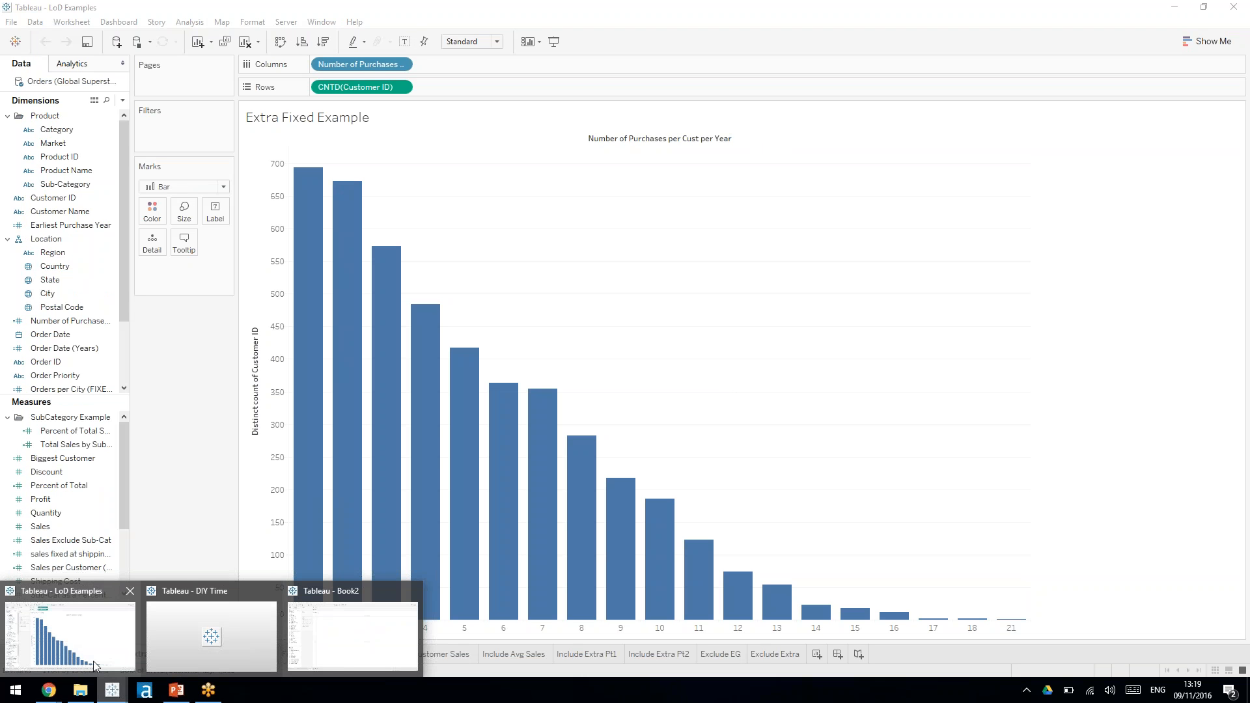
left_click(226, 654)
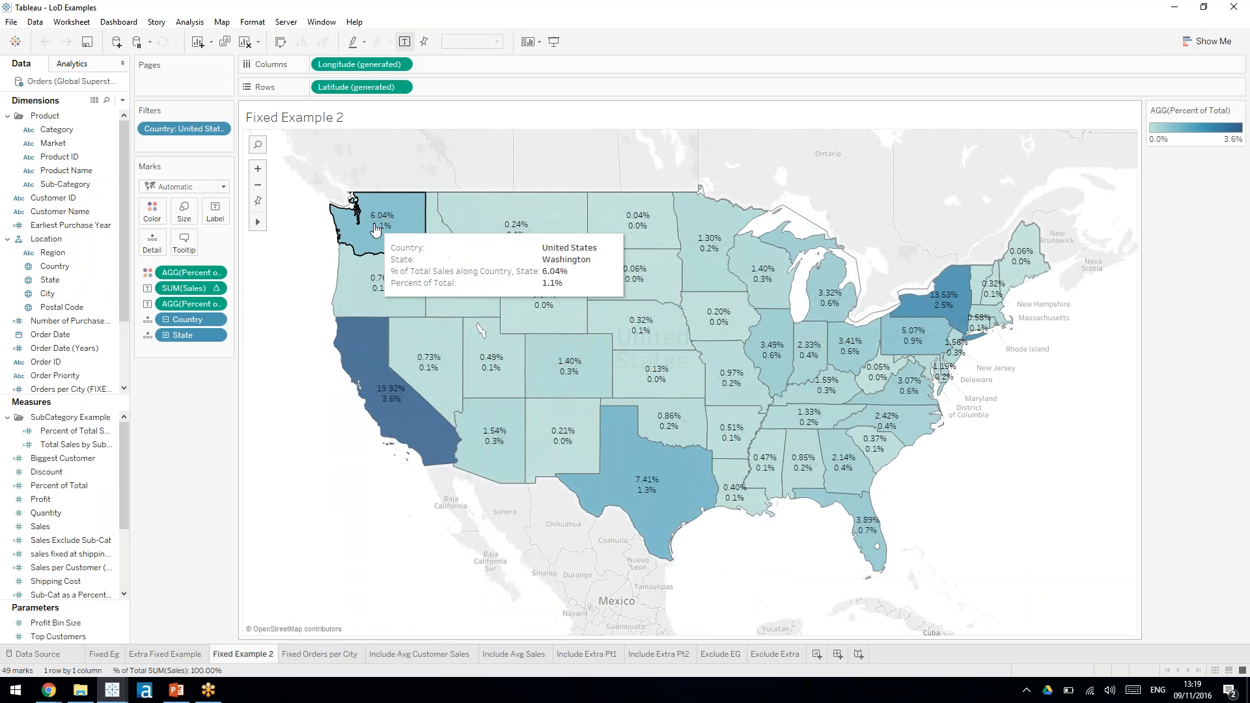
mouse_move(381, 244)
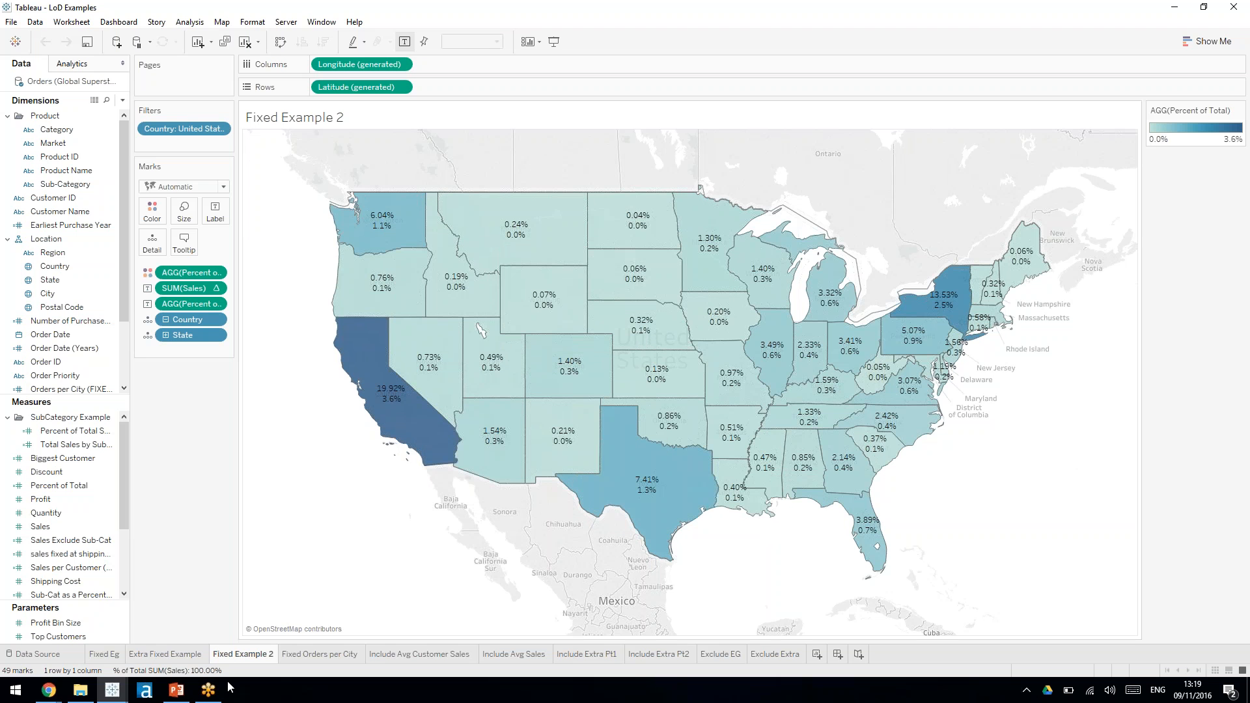
Step: Return to the Book2 workbook and map the State field on Sheet 4
left_click(304, 626)
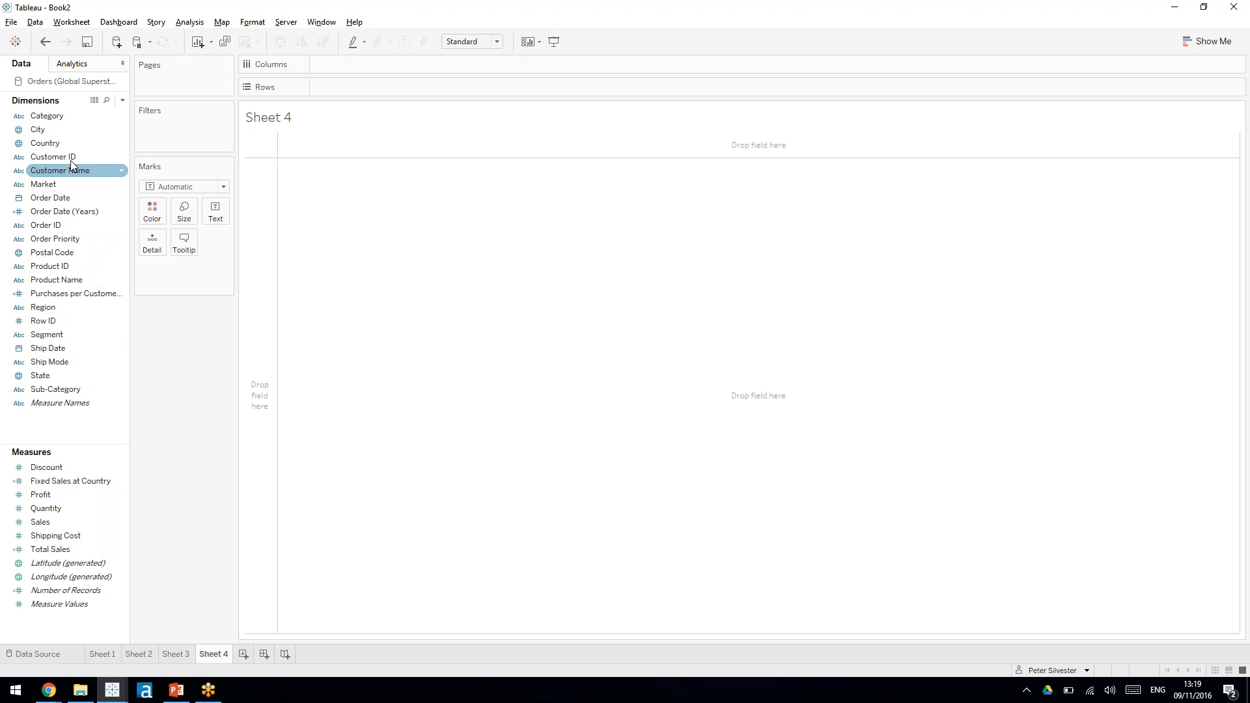
double_click(65, 377)
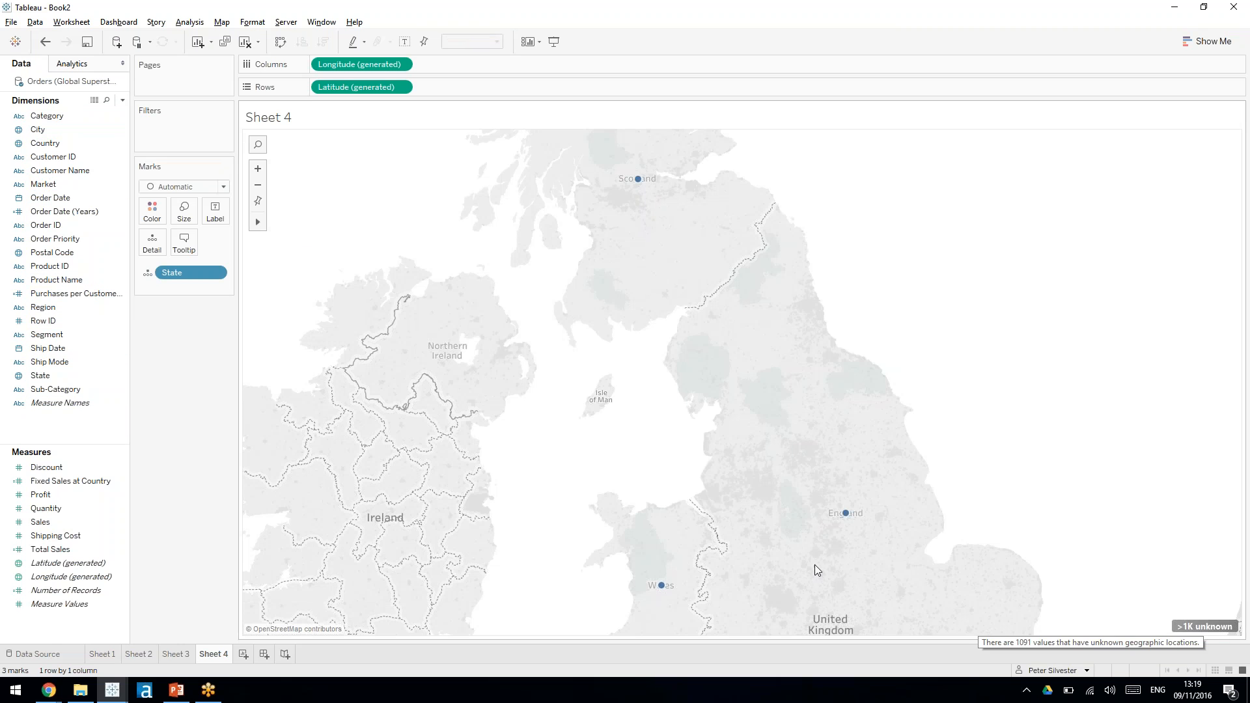
Step: Filter the map by Country to show only United States
left_click(77, 144)
left_click_drag(80, 155, 196, 134)
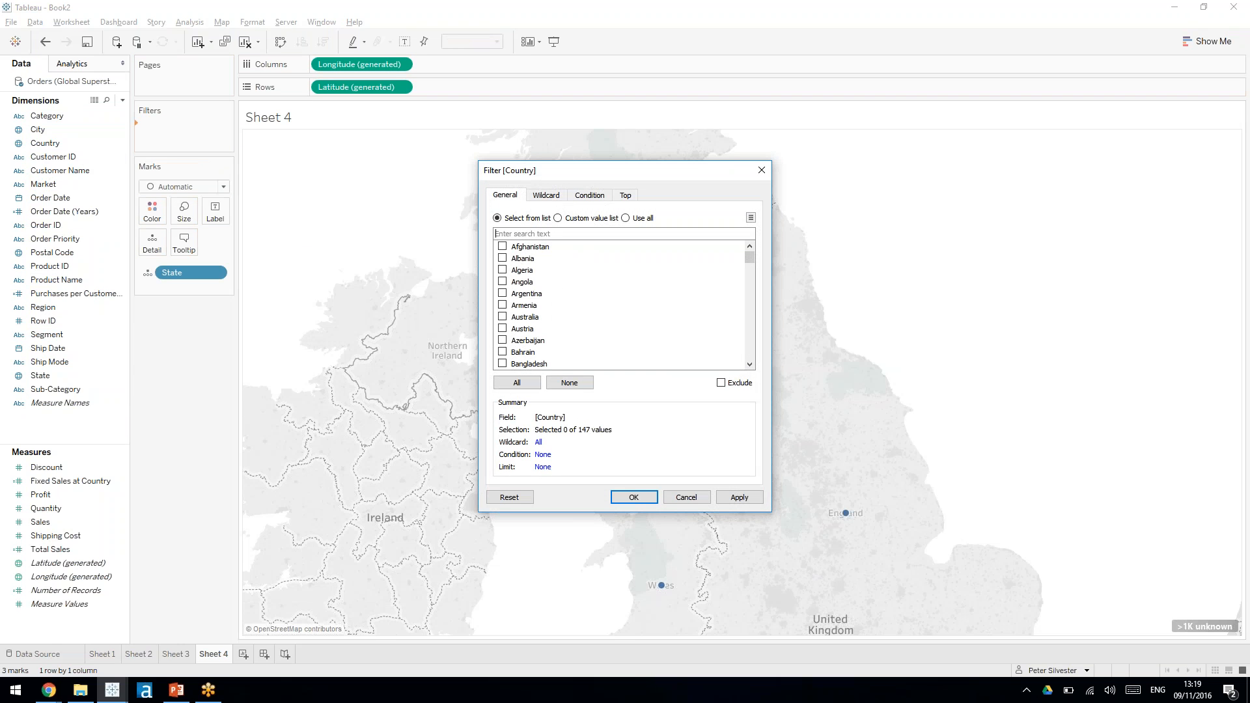
type("unite")
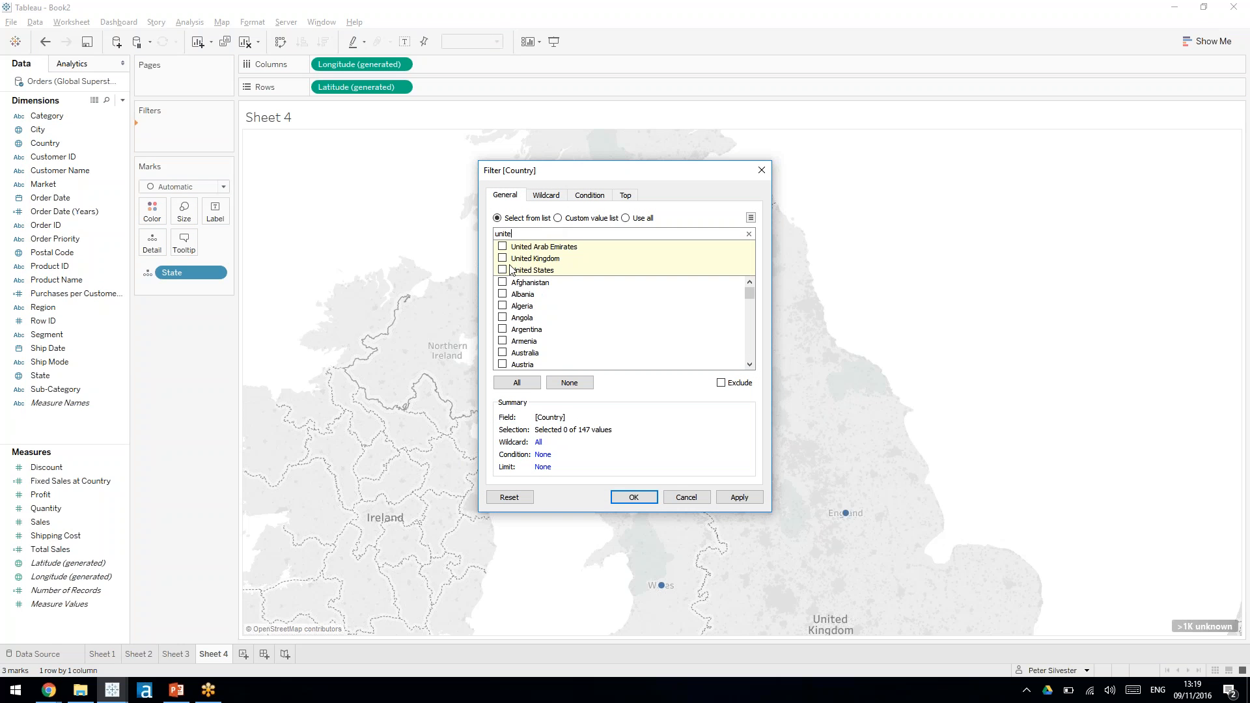
left_click(506, 269)
left_click(637, 499)
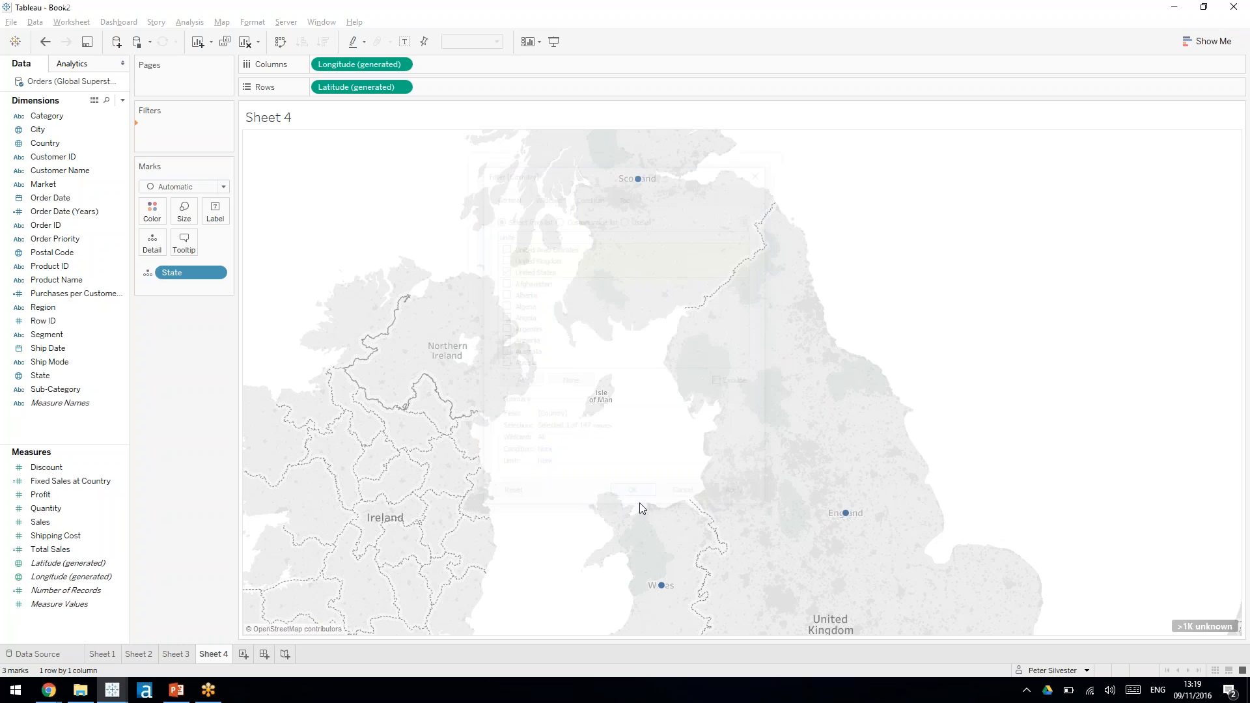
Step: Correct the unknown State locations by fixing the map's country to United States
left_click(1208, 627)
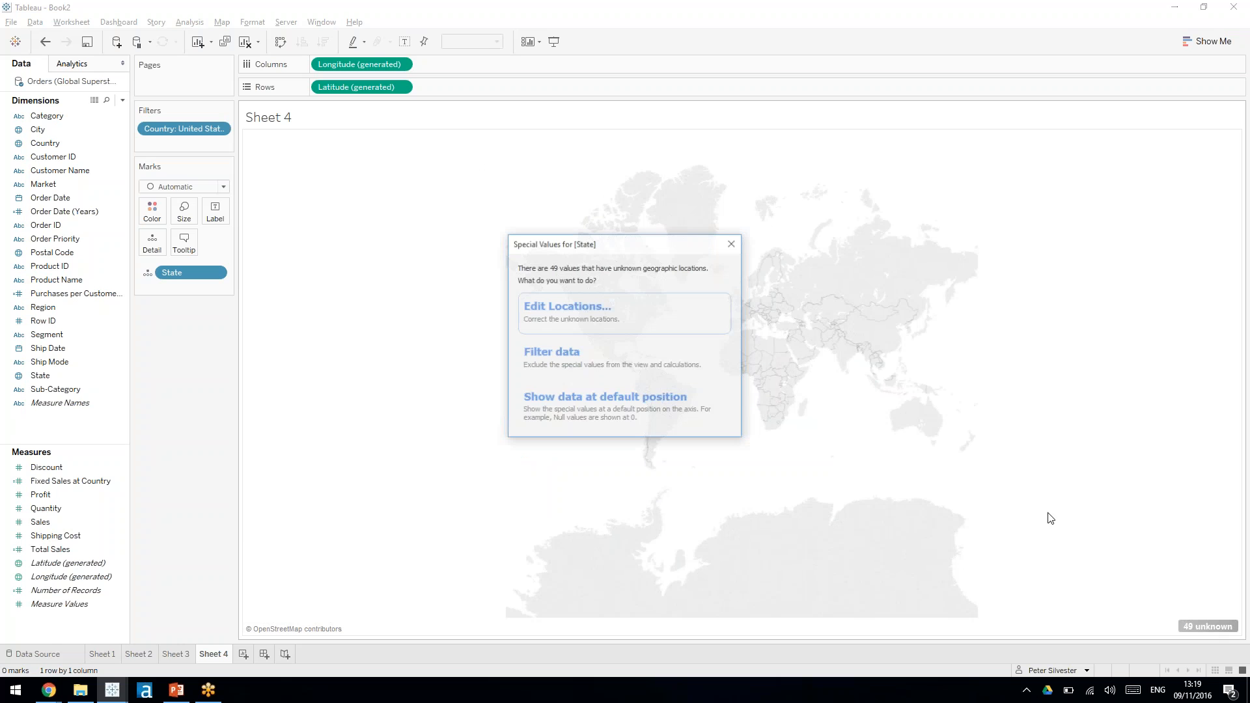
left_click(654, 309)
left_click(541, 224)
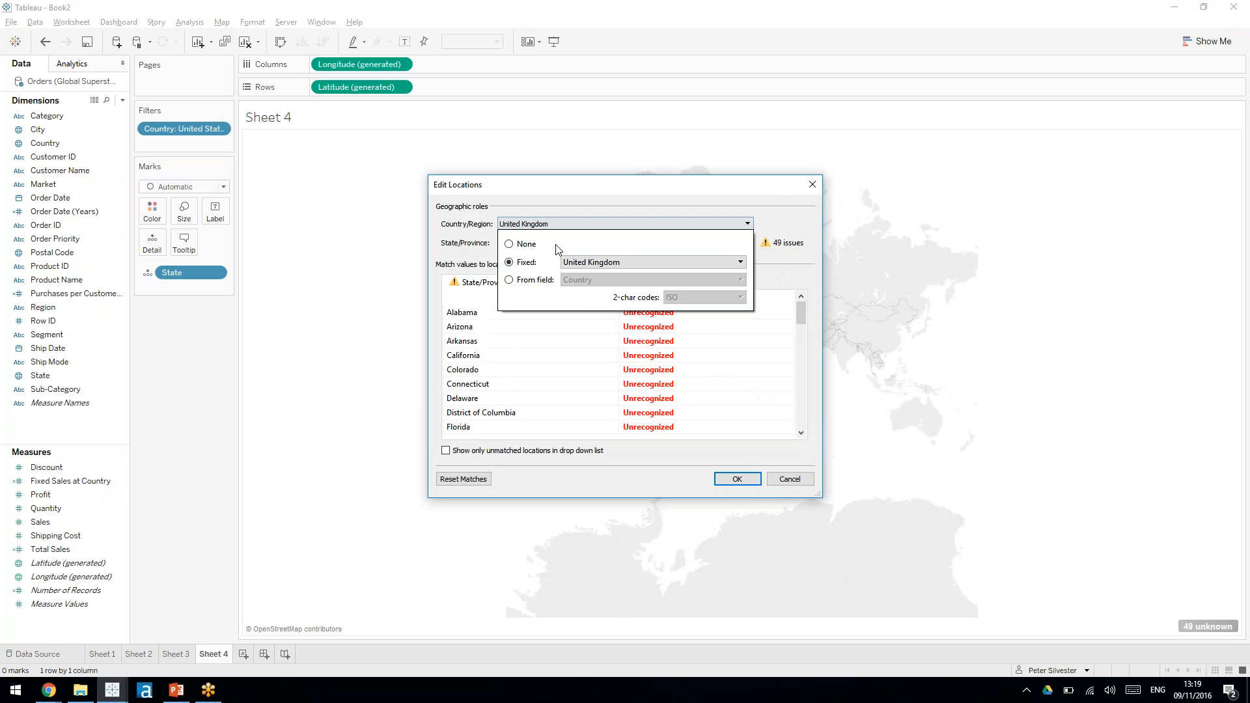
left_click(591, 263)
type("united")
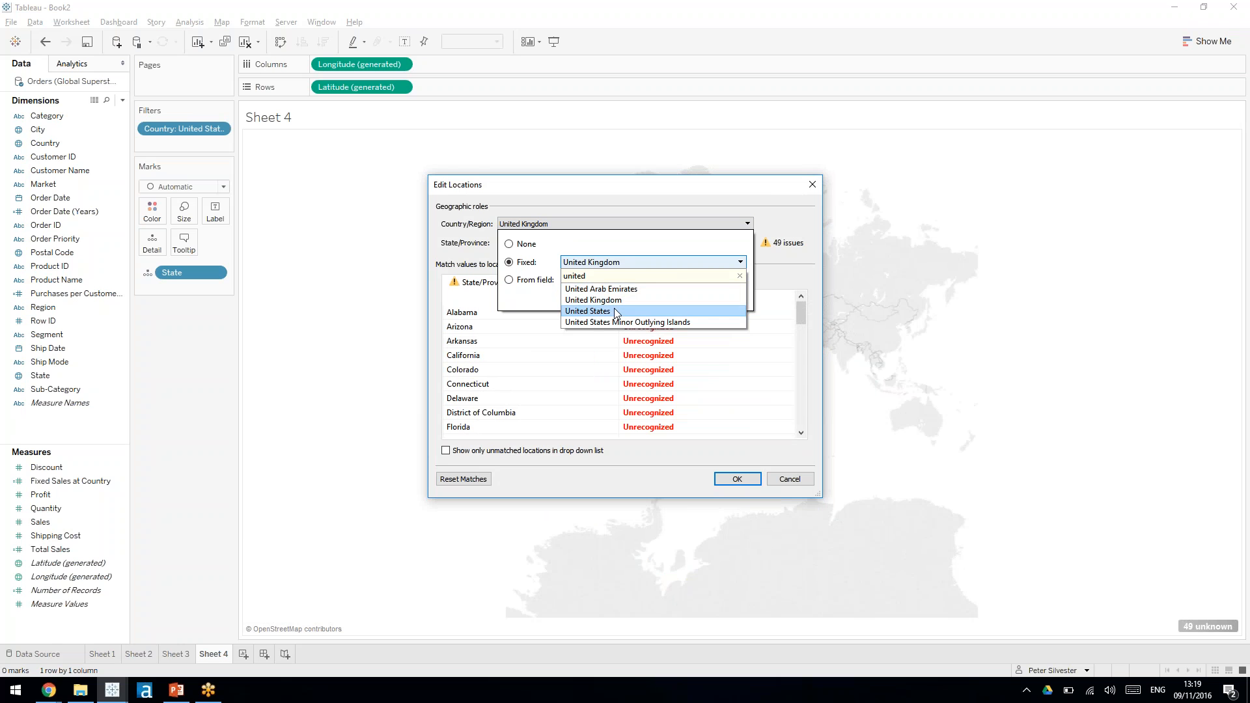
left_click(652, 312)
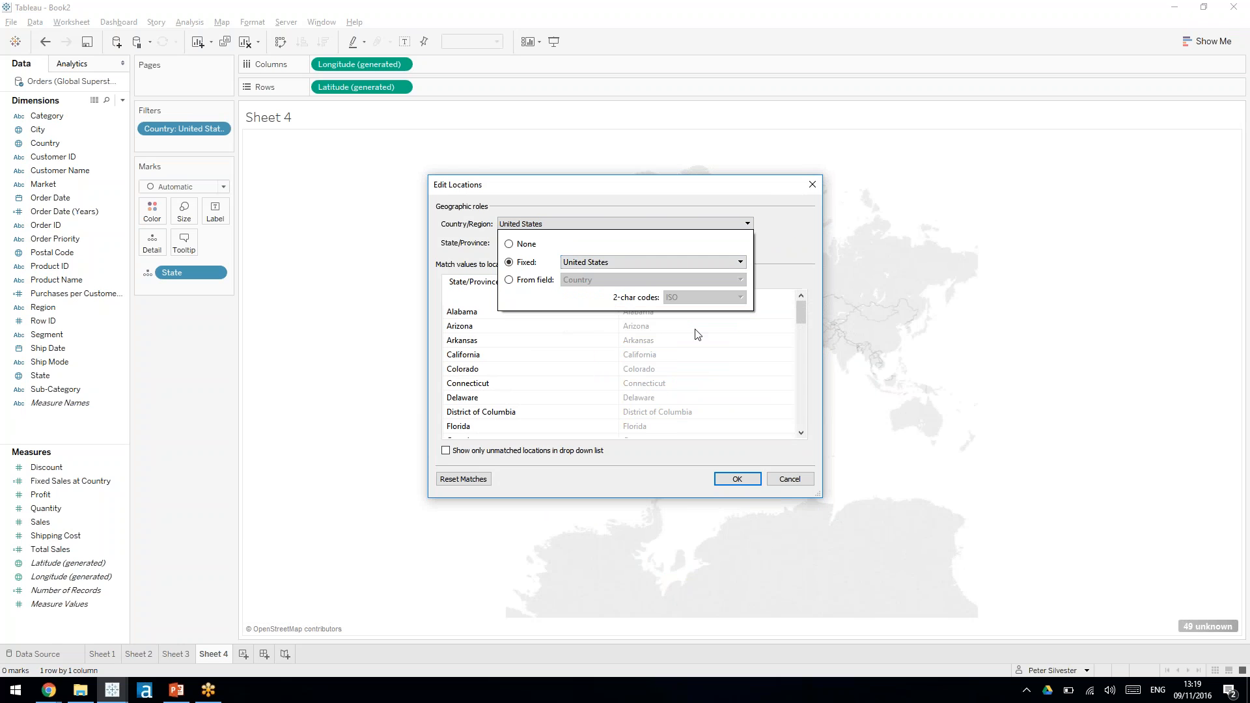
left_click(733, 477)
left_click(737, 480)
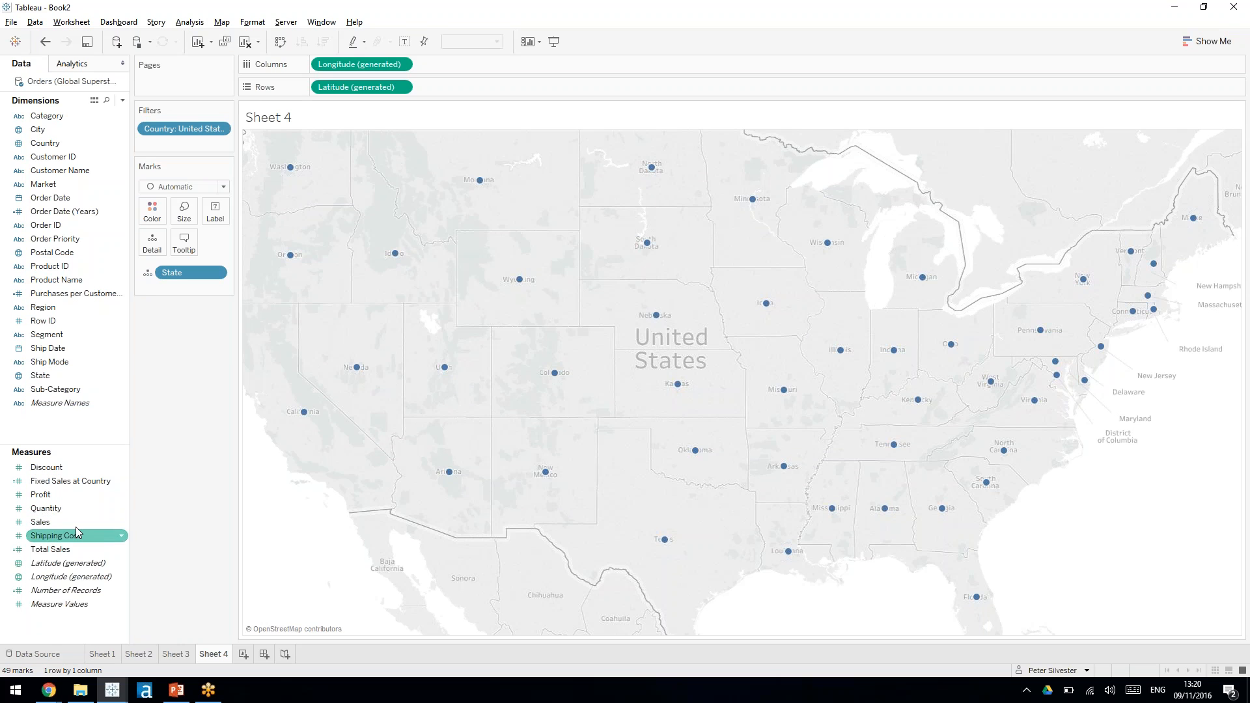
Step: Colour the states by Sales as a Percent of Total quick table calculation and label them with the same measure
left_click_drag(41, 522, 156, 215)
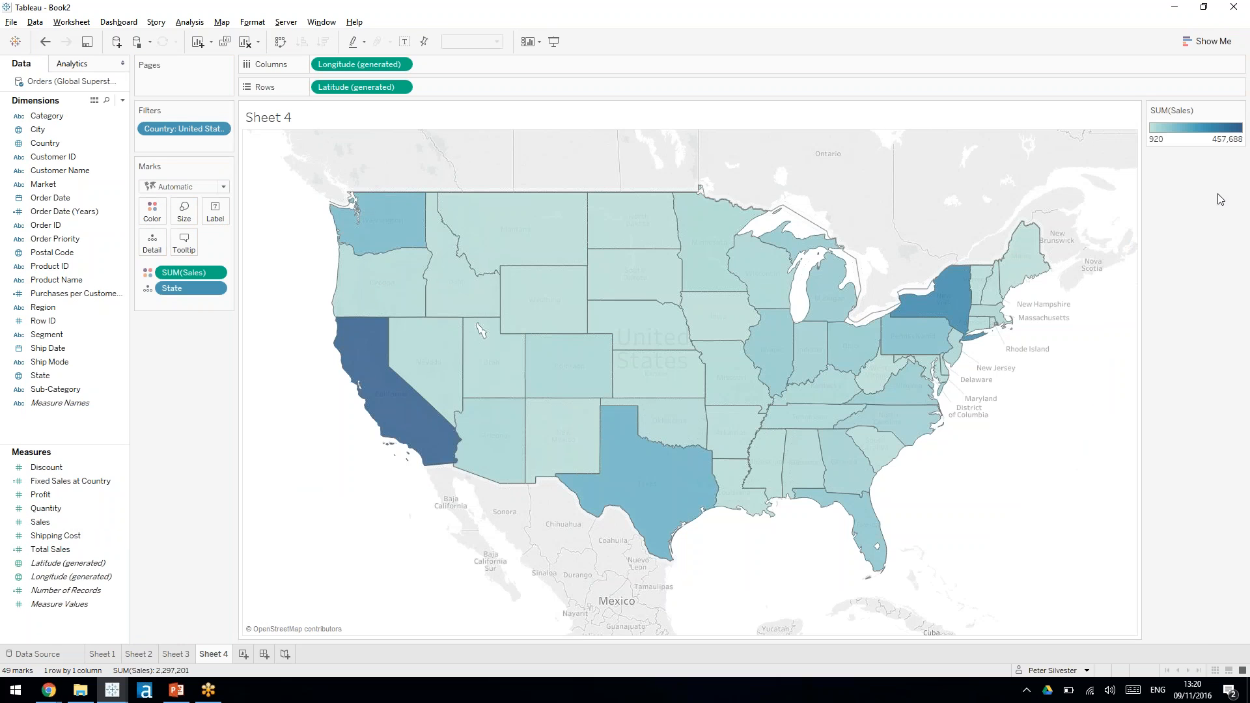
left_click(215, 273)
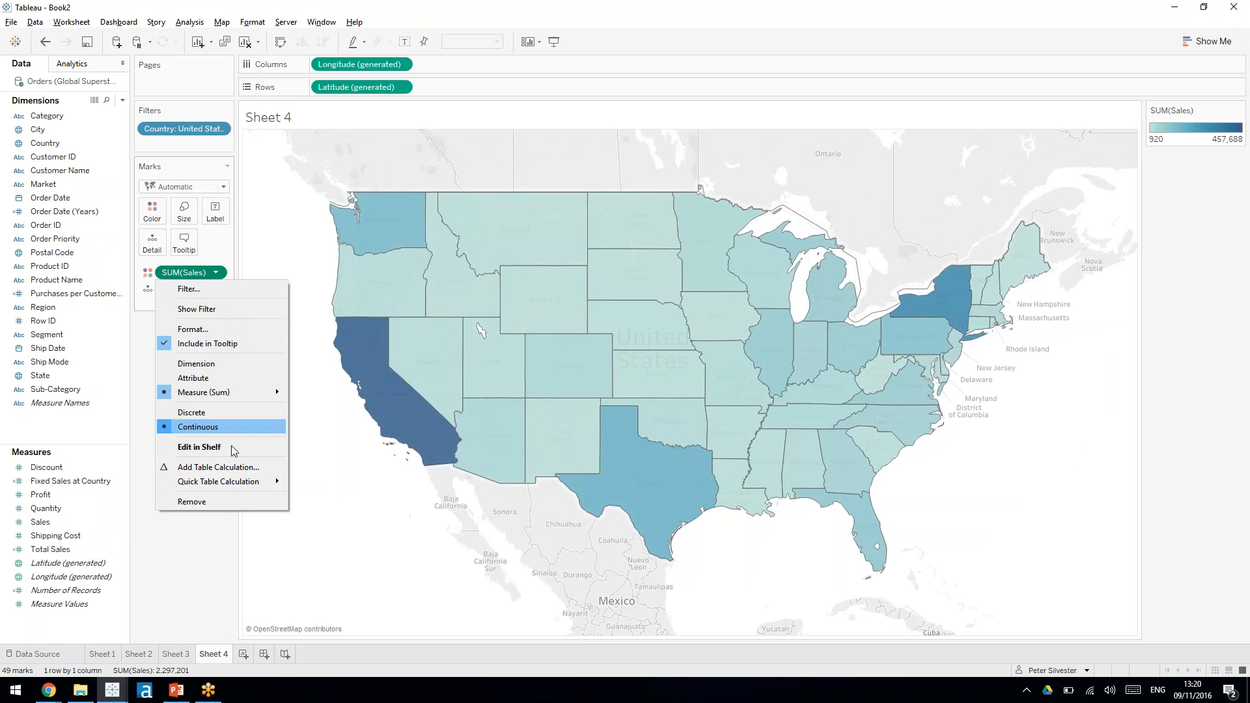
mouse_move(246, 487)
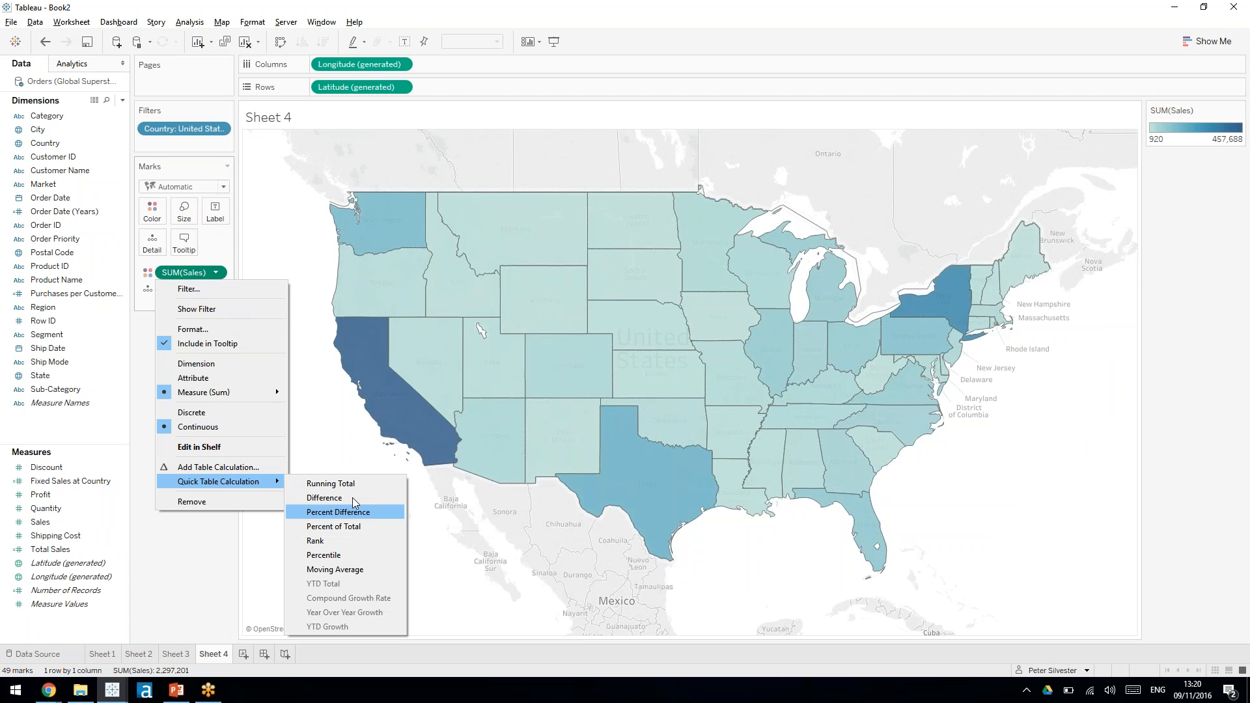
left_click(355, 532)
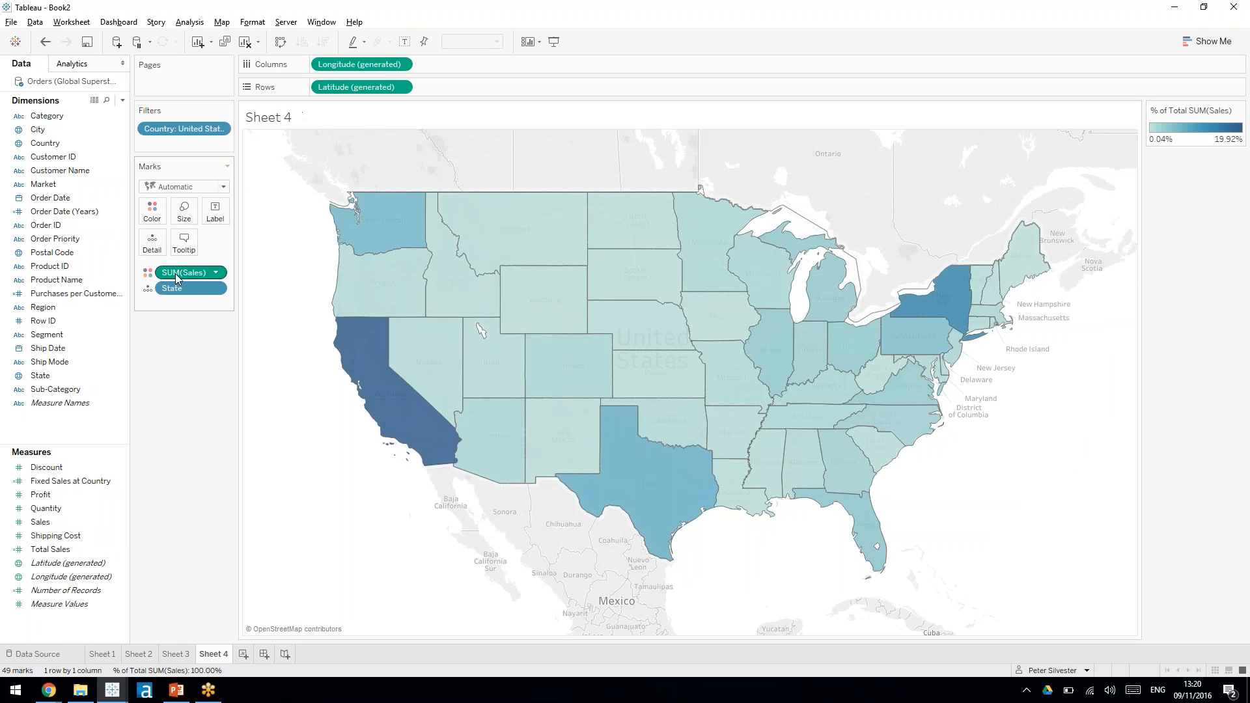
left_click_drag(178, 275, 215, 215)
mouse_move(389, 401)
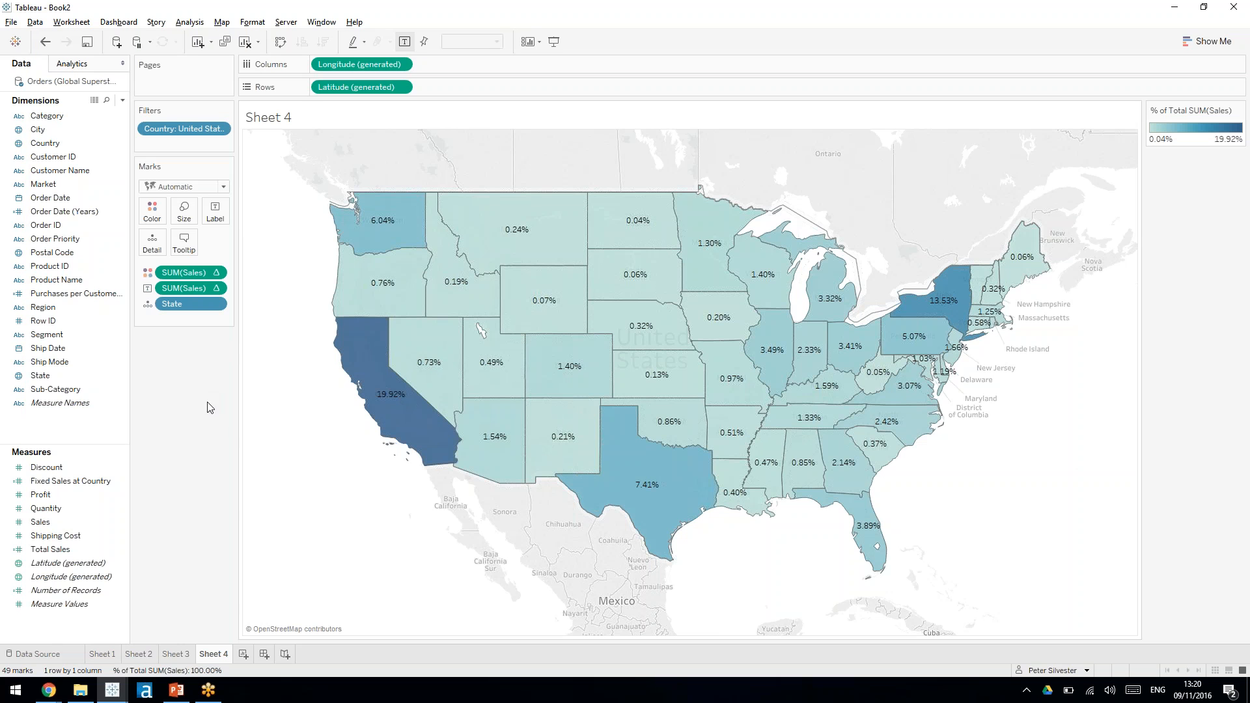
Step: Create a calculated field named "Percent of total Sales" and begin its formula with SUM([Sales])
left_click(123, 102)
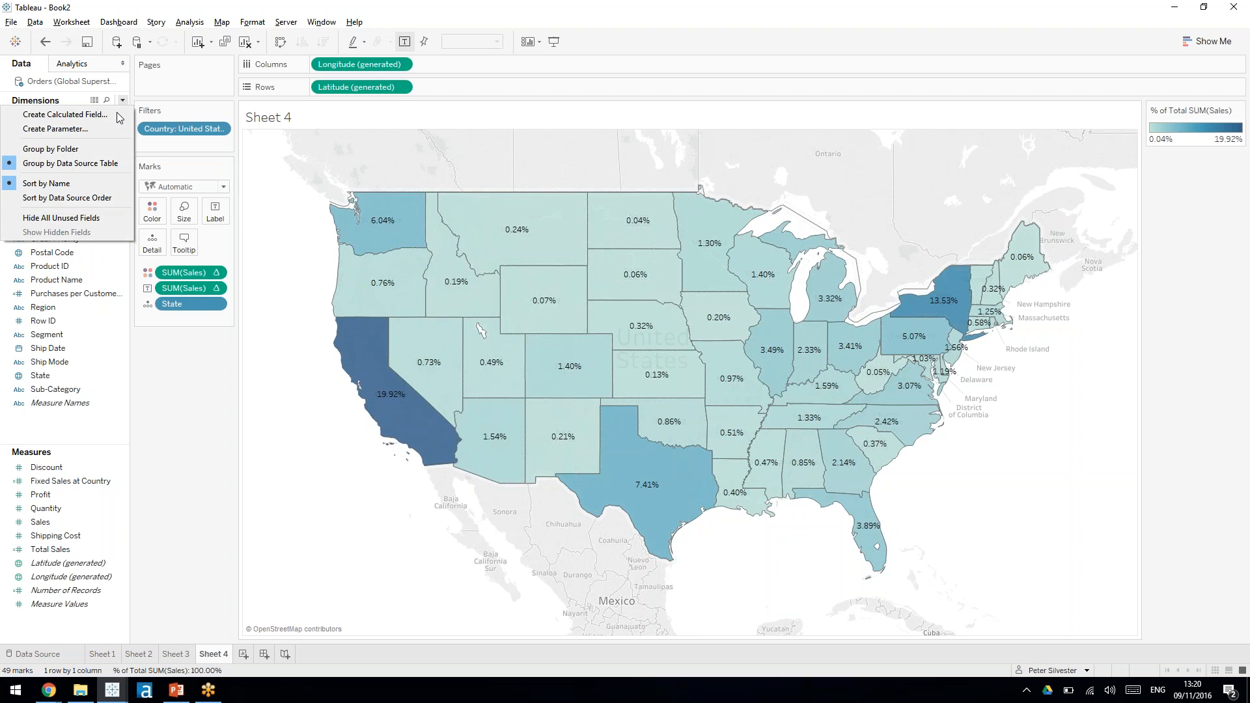
left_click(59, 116)
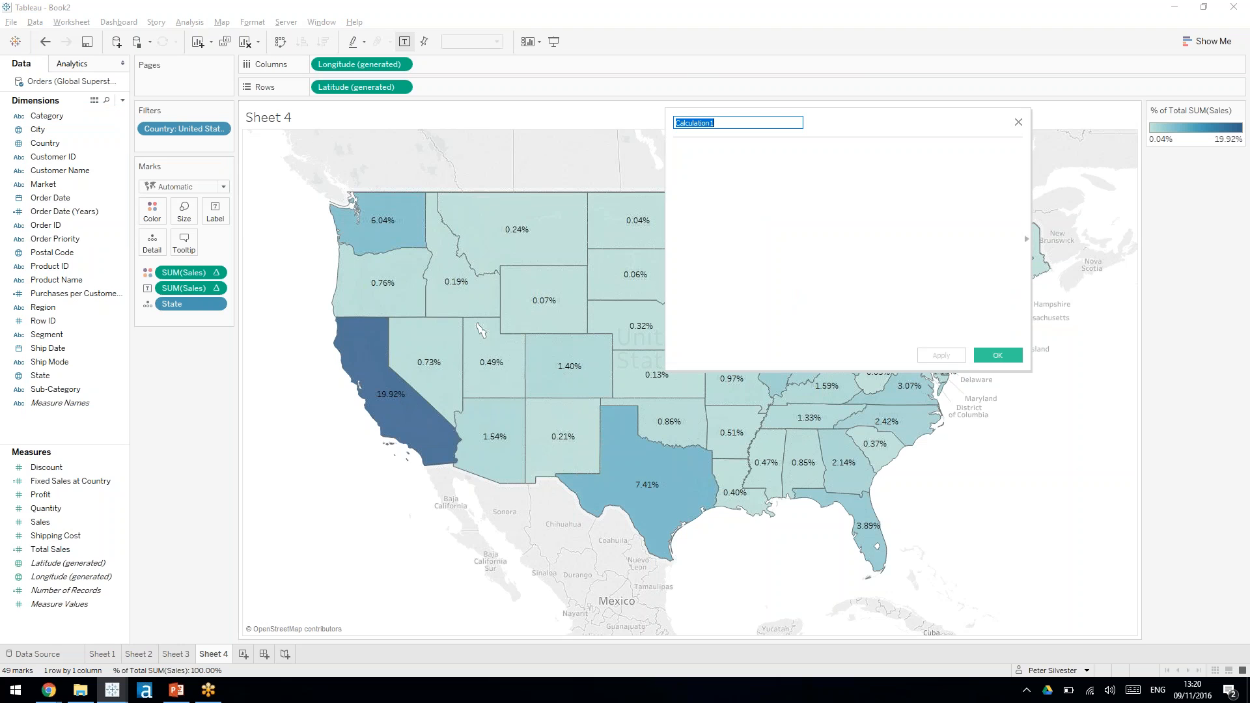
type("Percent of total Sales")
key("Tab")
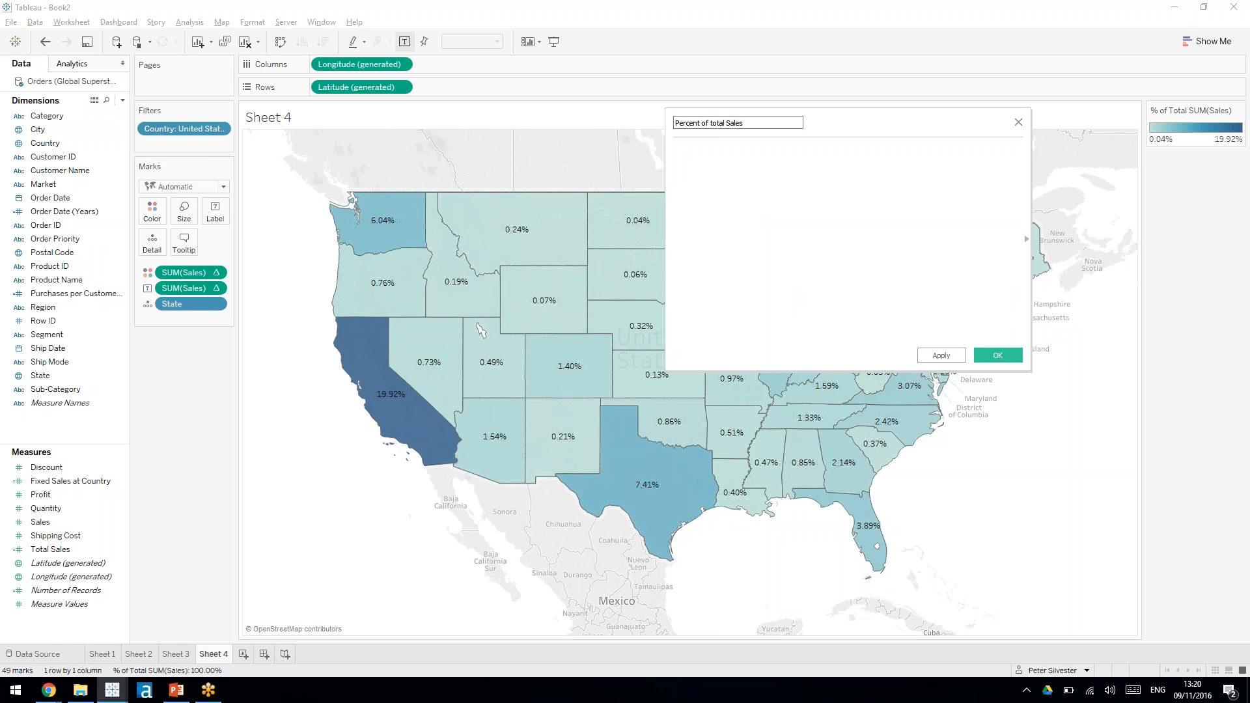
type("sum")
key("Return")
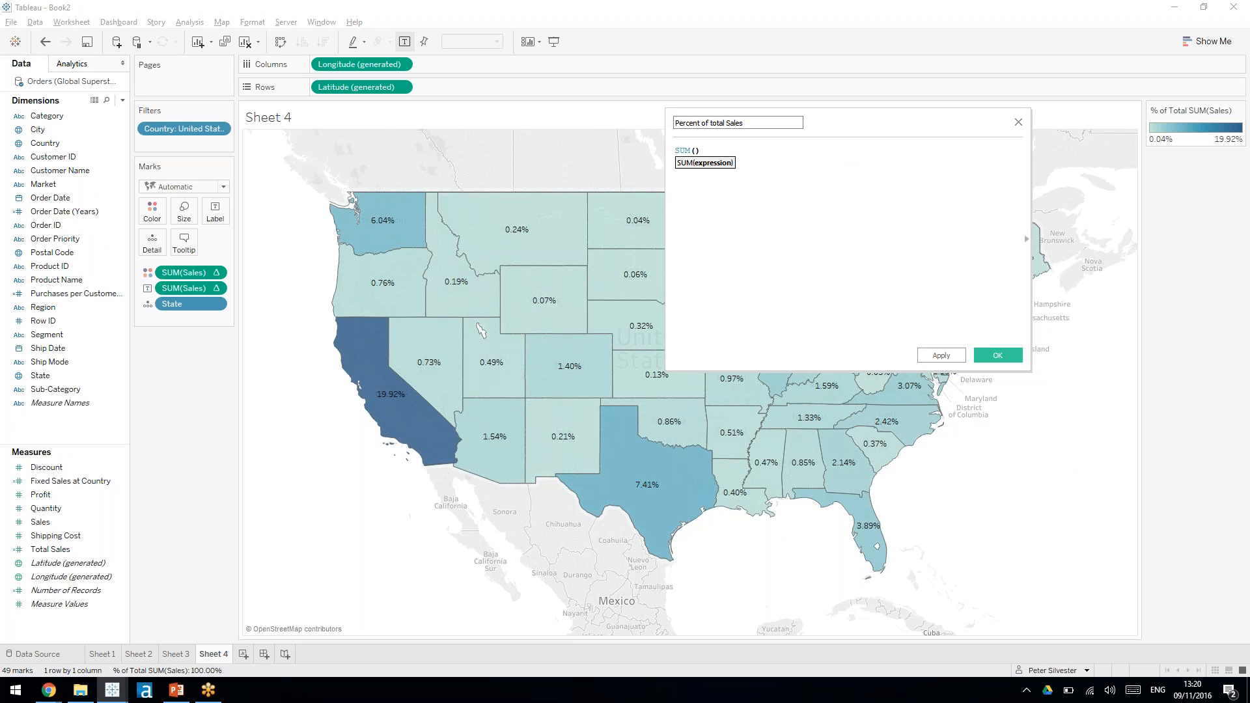
type("sales")
key("Return")
key("Right")
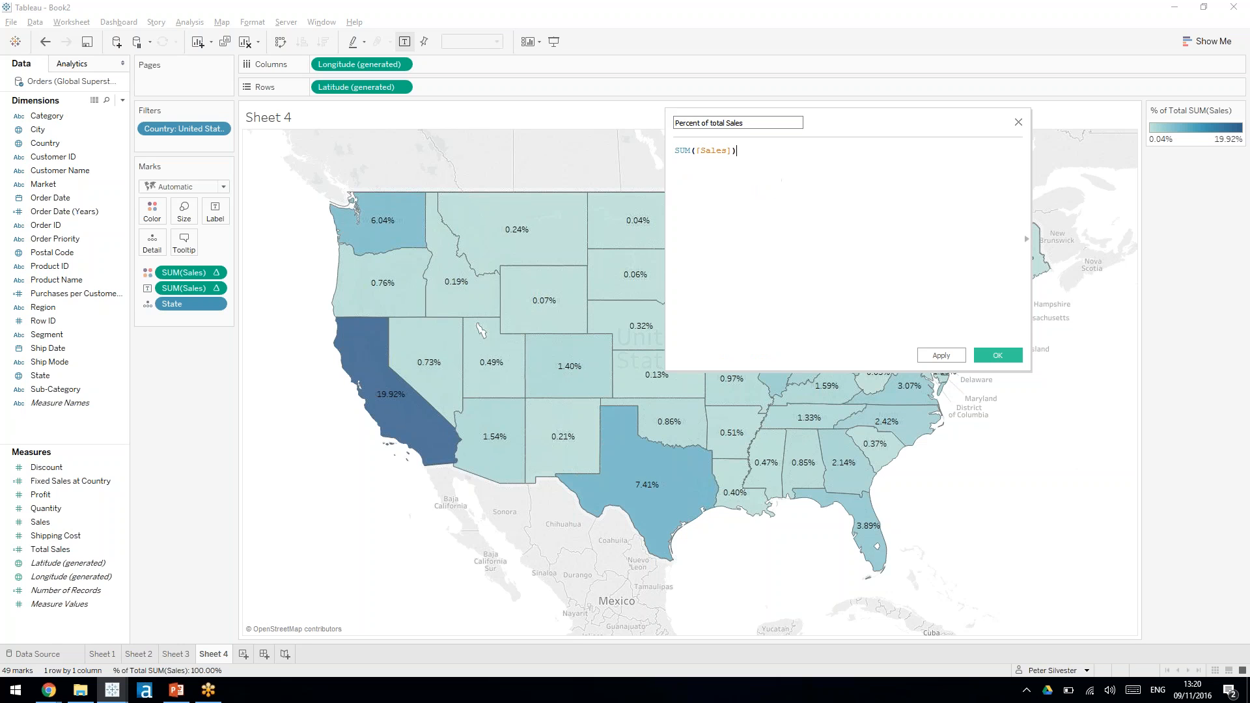
Step: Divide the formula by the level of detail expression SUM({SUM([Sales])}) and save the calculated field
type("/ ")
type("sum")
key("Return")
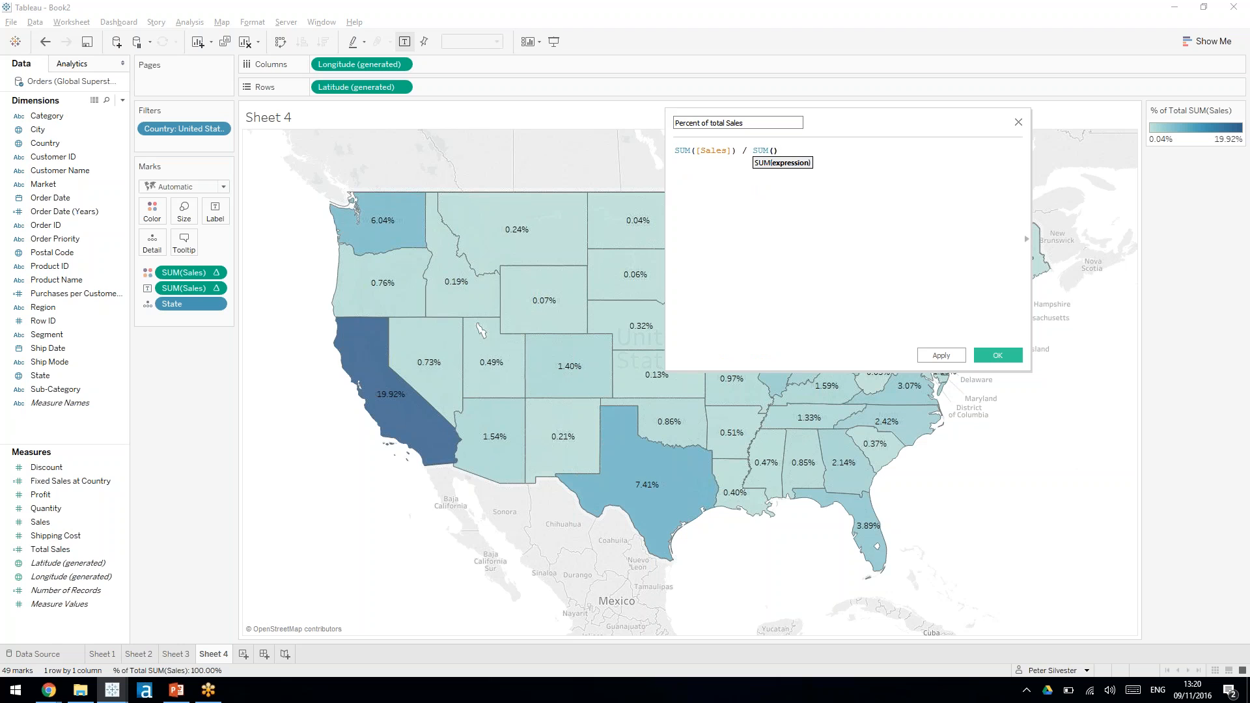
type("{sum")
key("Return")
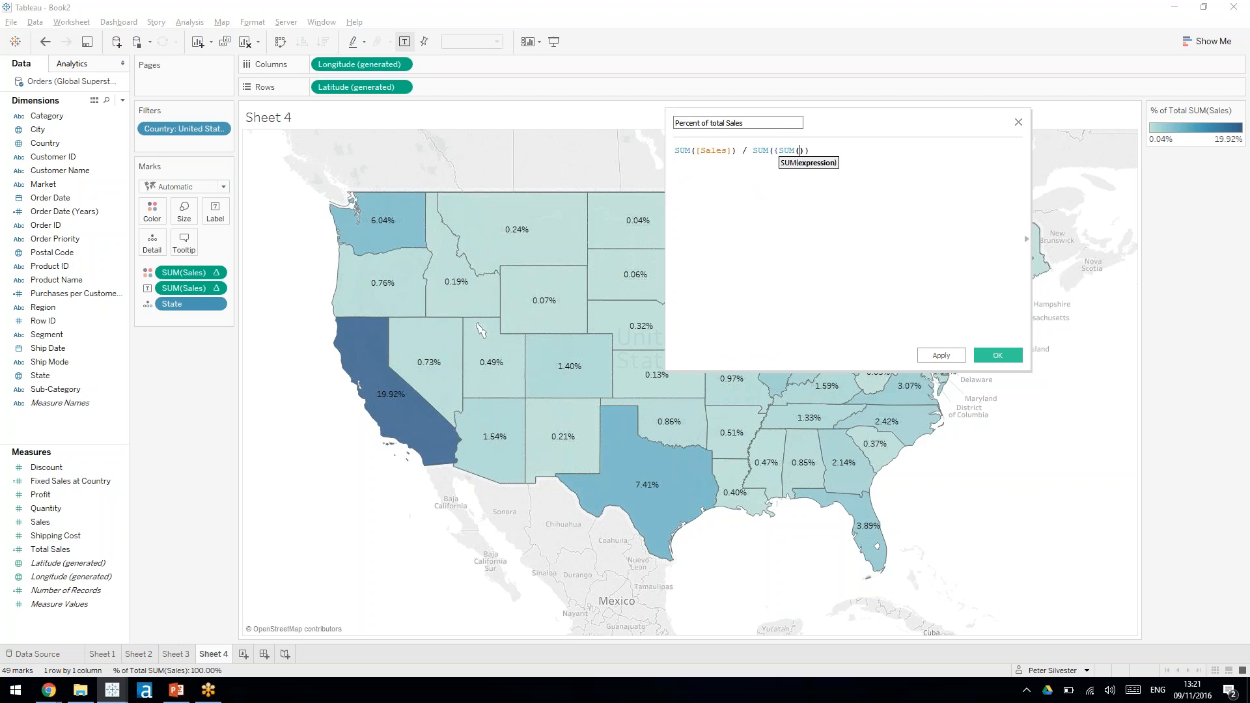
type("sal")
key("Return")
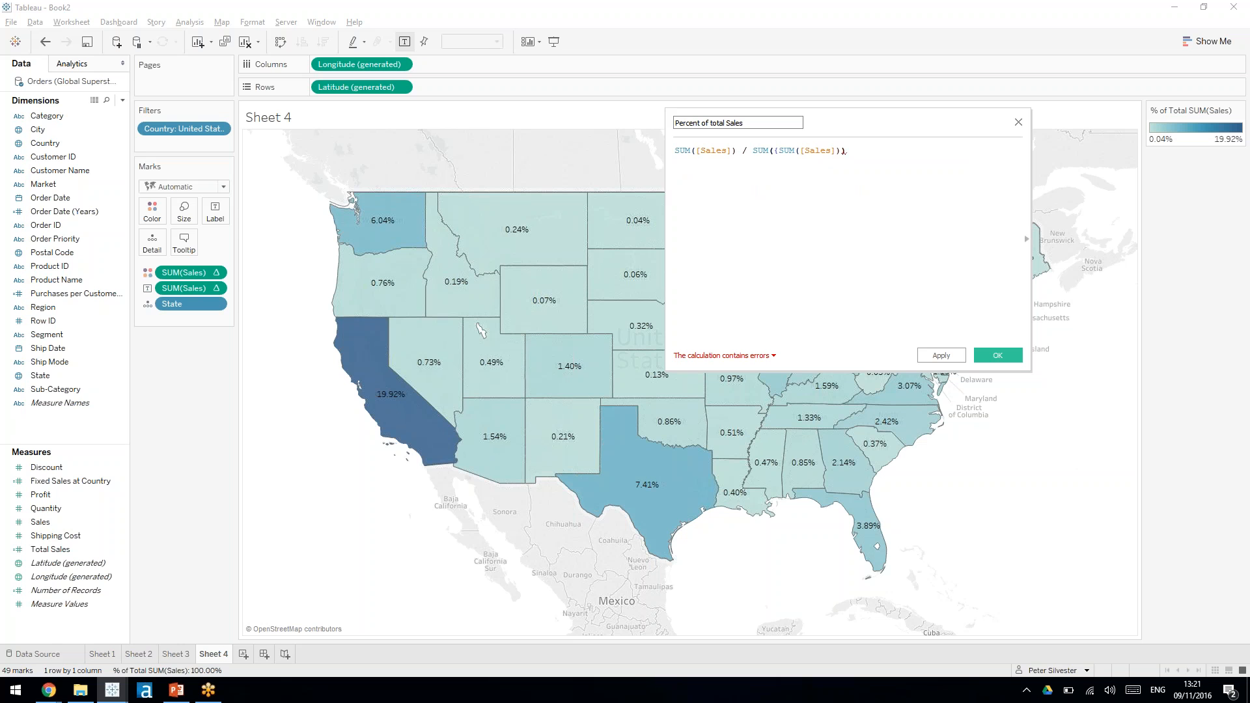
key("BackSpace")
type("})")
left_click(1002, 355)
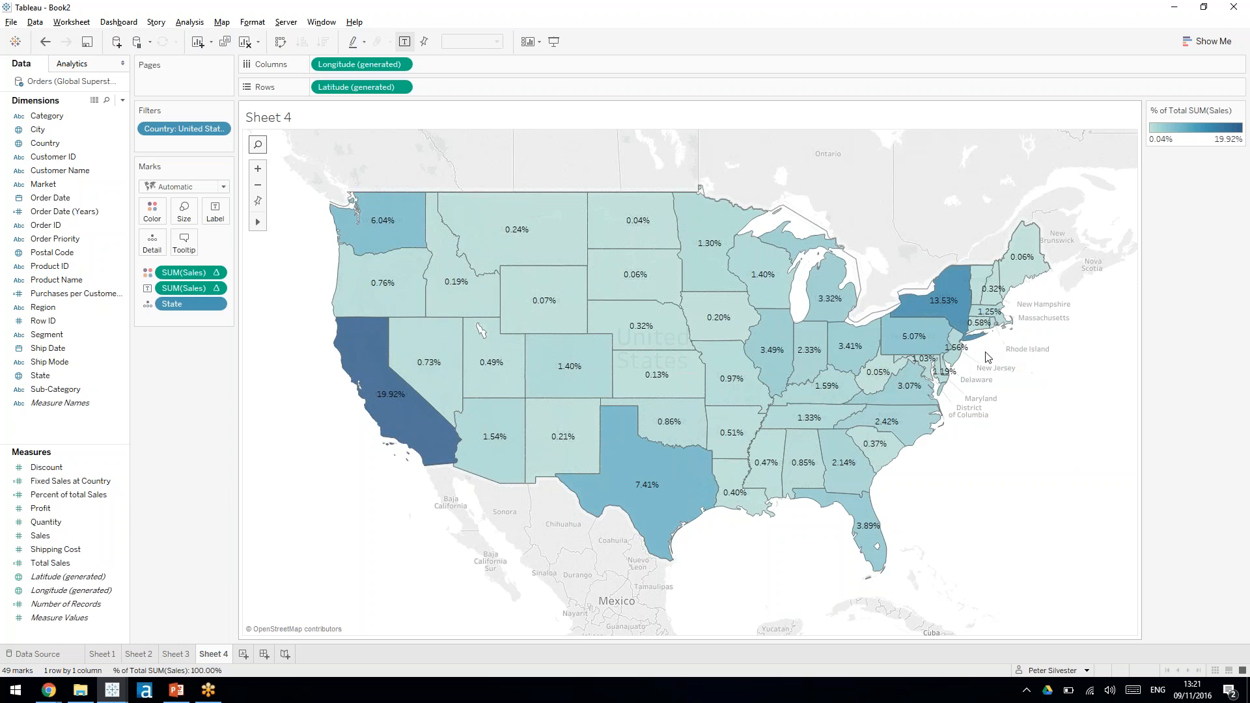
Step: Add the Percent of total Sales measure to the map as a second label
left_click(95, 497)
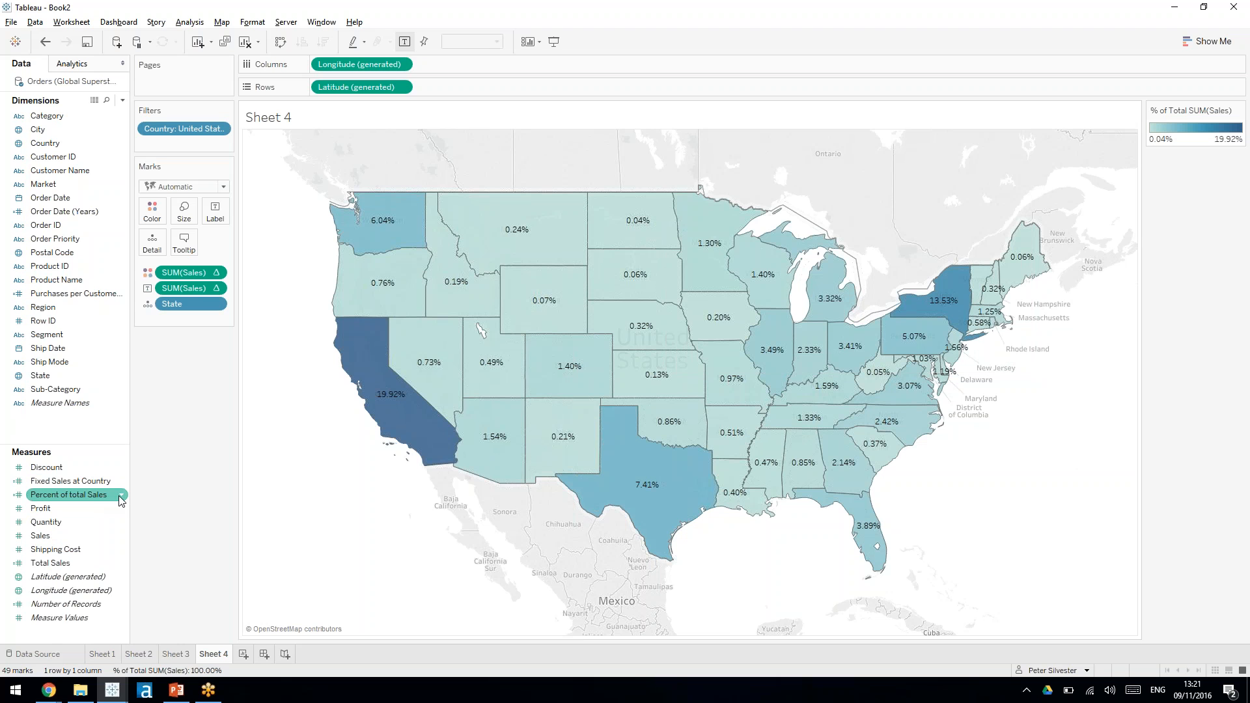
left_click(121, 495)
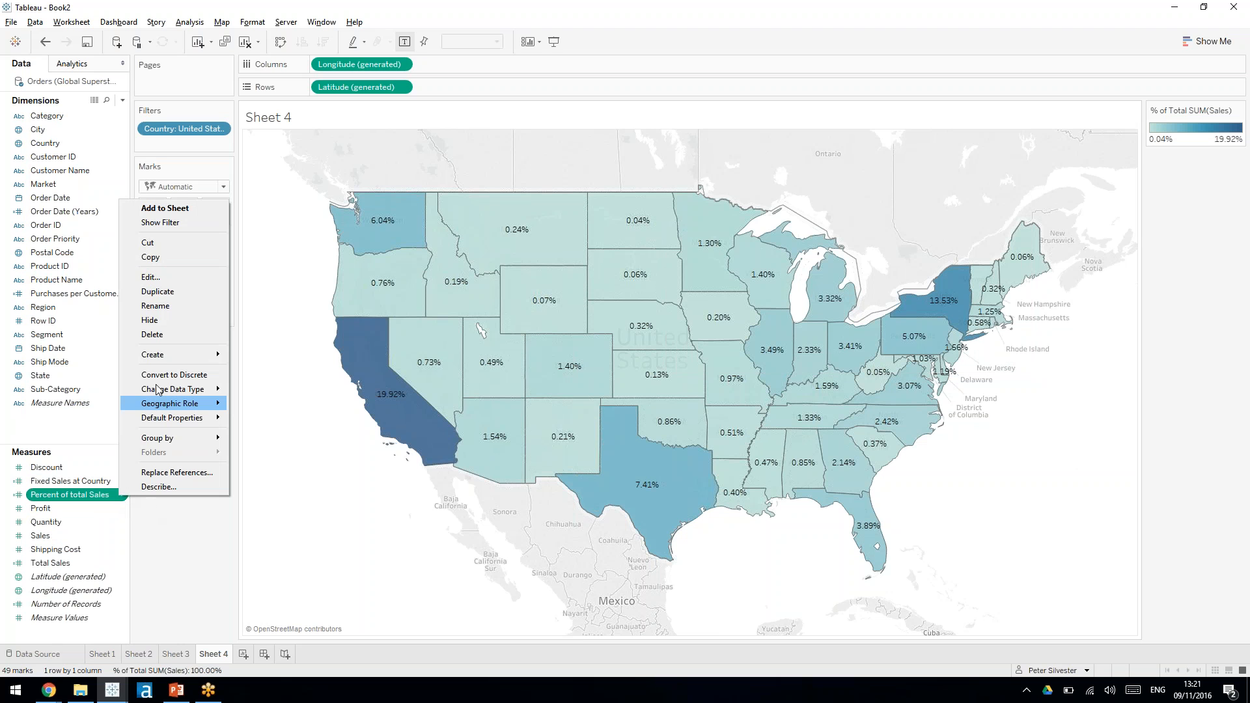
left_click(190, 616)
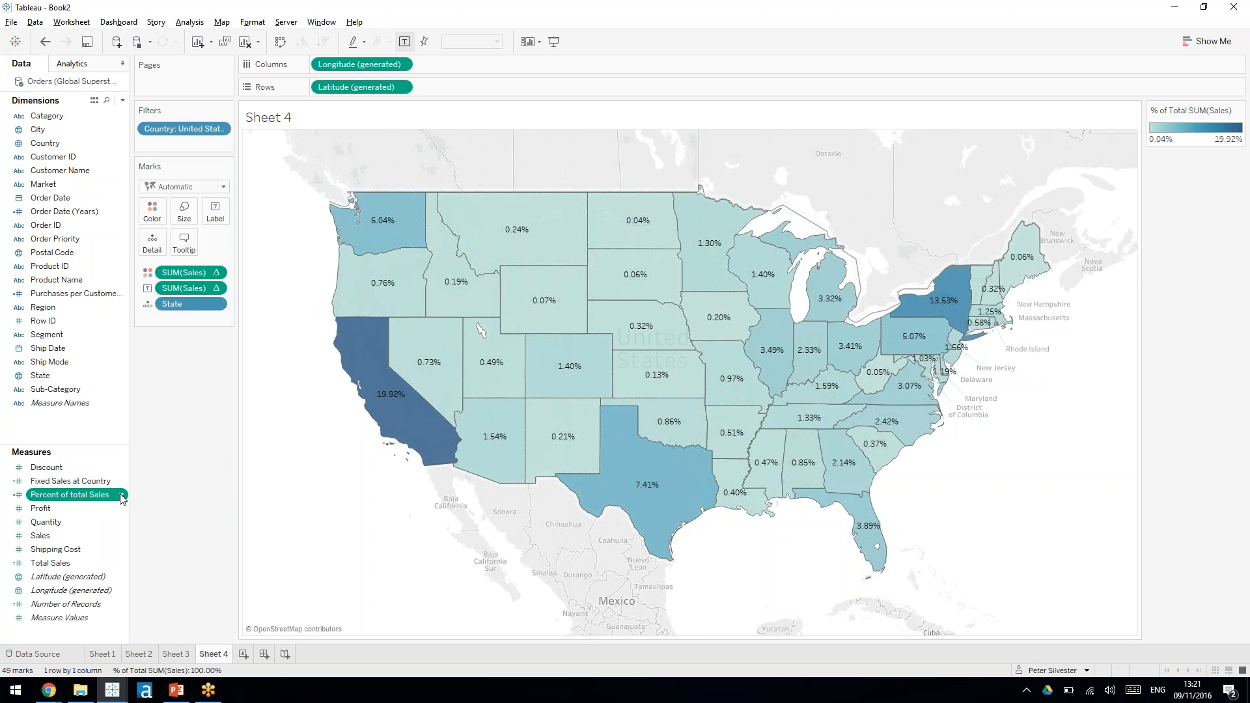
left_click(121, 496)
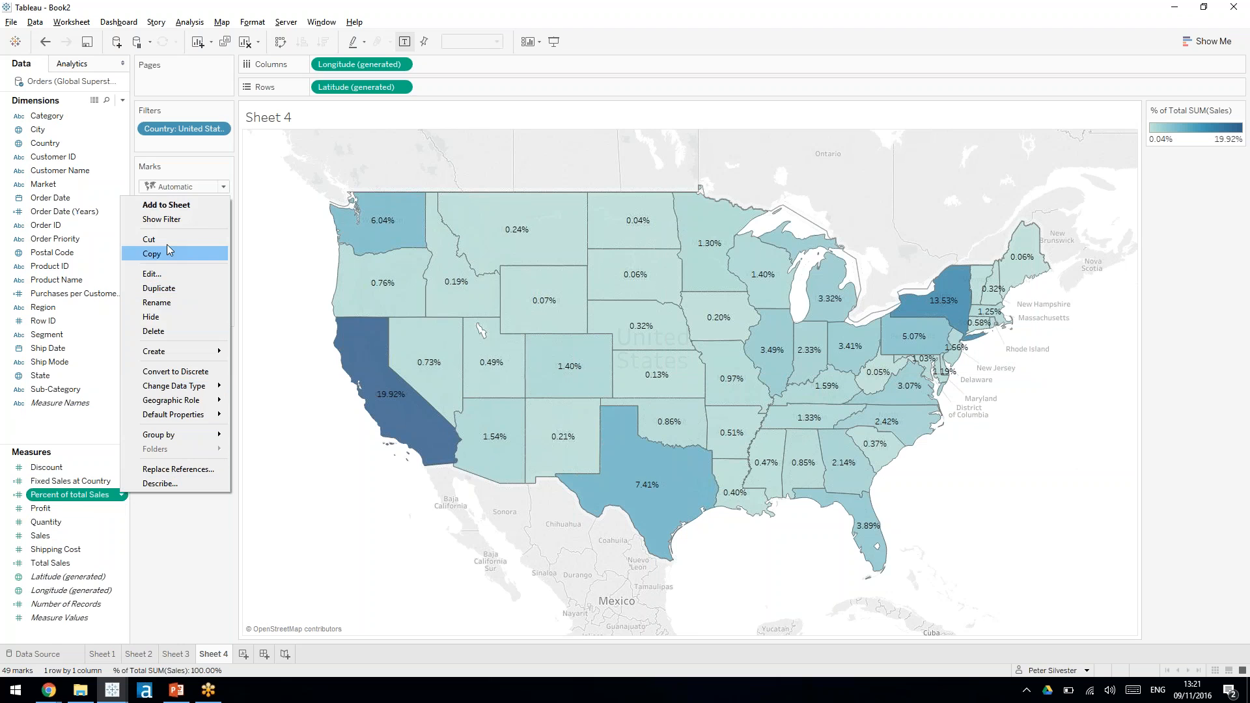
left_click_drag(84, 498, 215, 215)
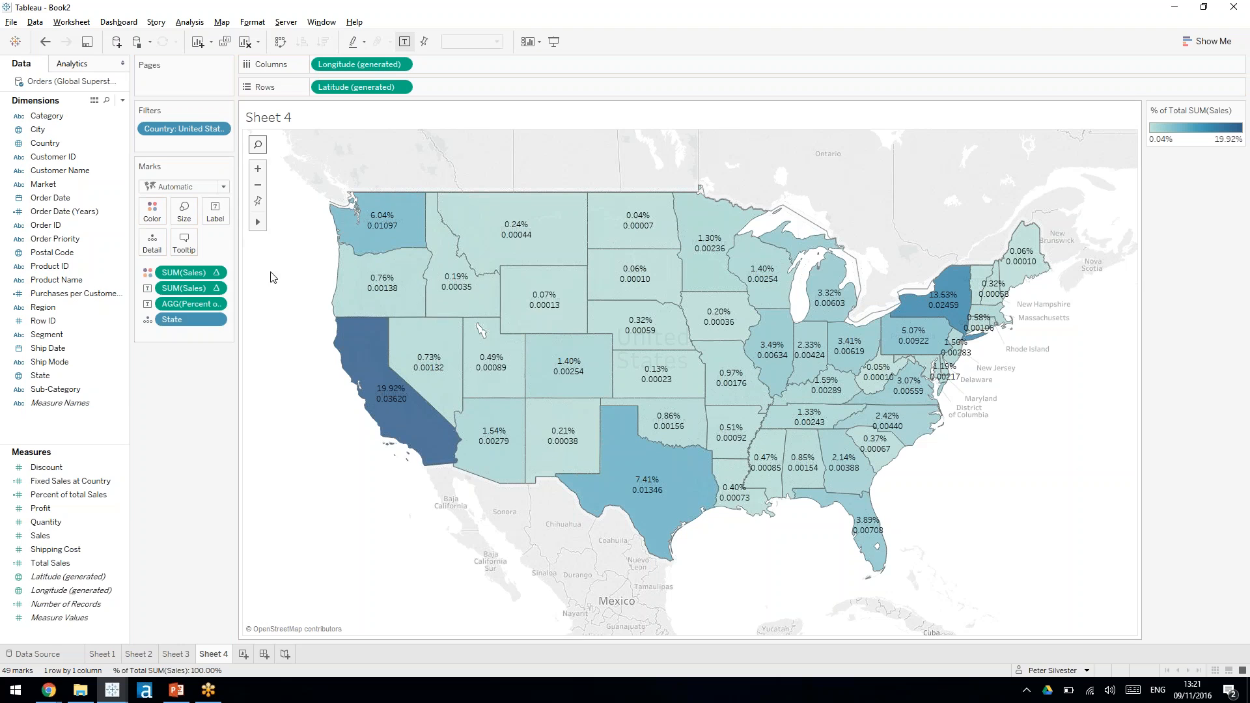
Step: Set the default number format of Percent of total Sales to Percentage with 0 decimal places
left_click(120, 496)
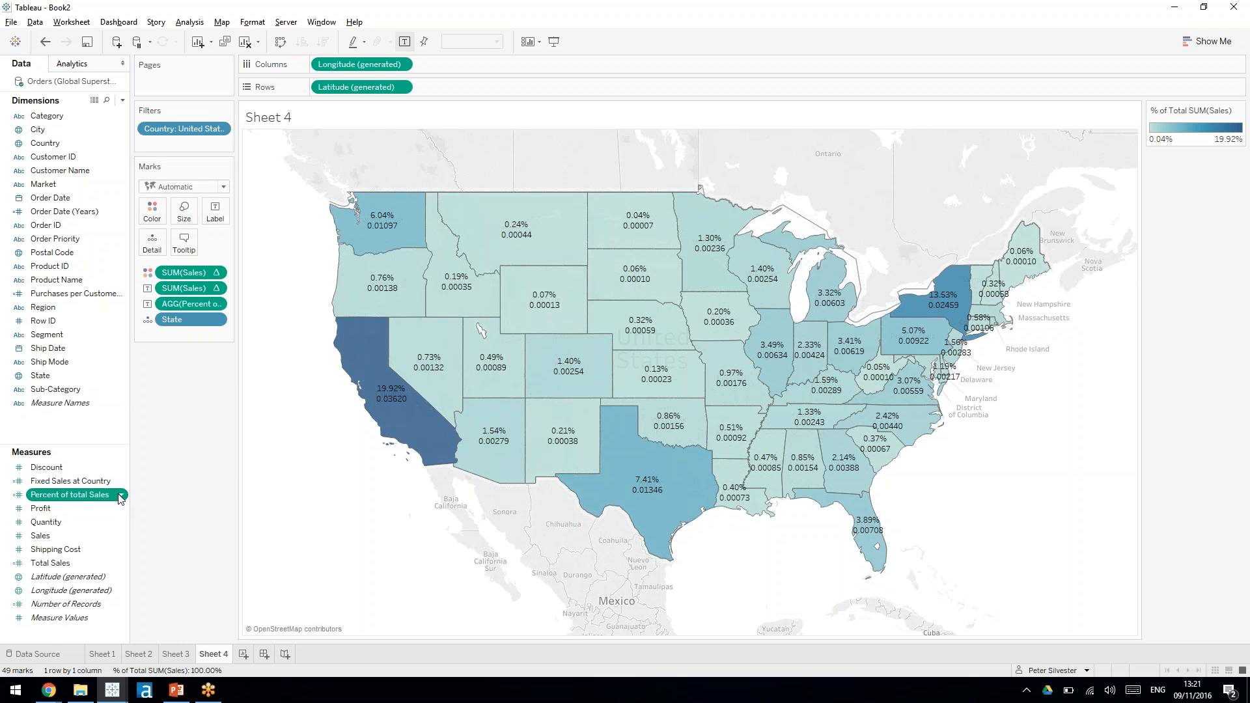
left_click(121, 496)
mouse_move(182, 416)
left_click(267, 447)
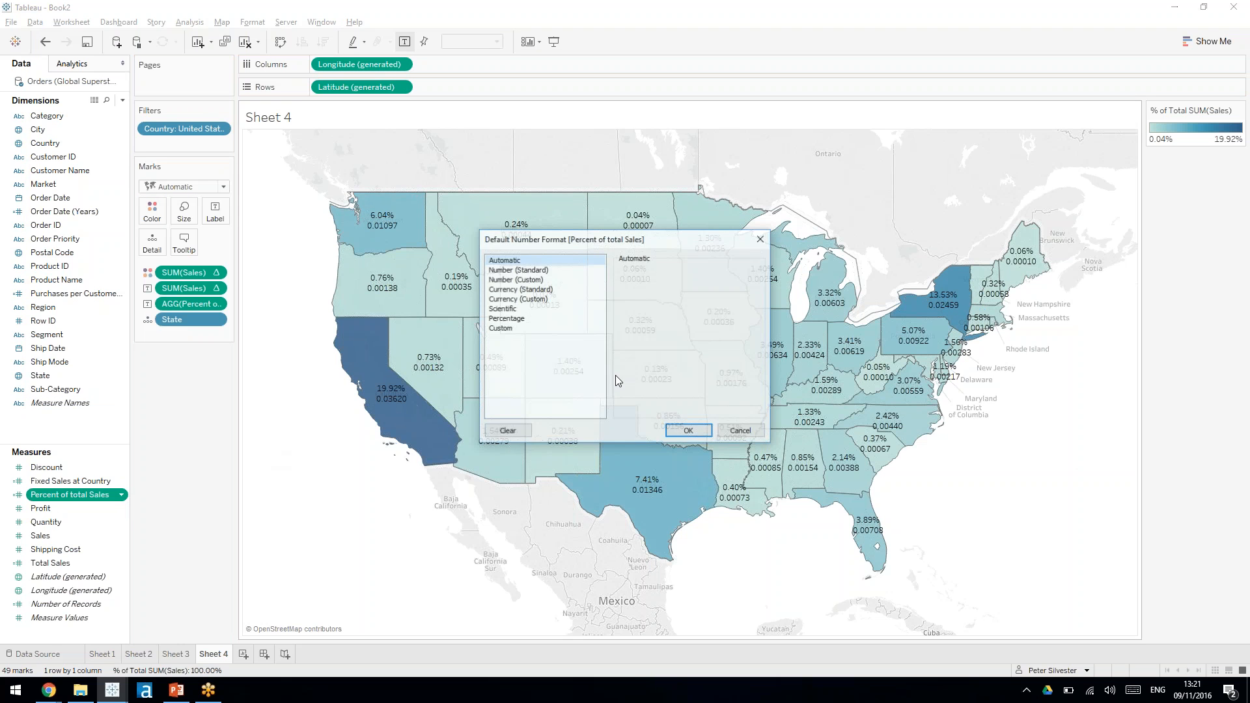
left_click(551, 312)
left_click(550, 319)
left_click(655, 287)
left_click(656, 287)
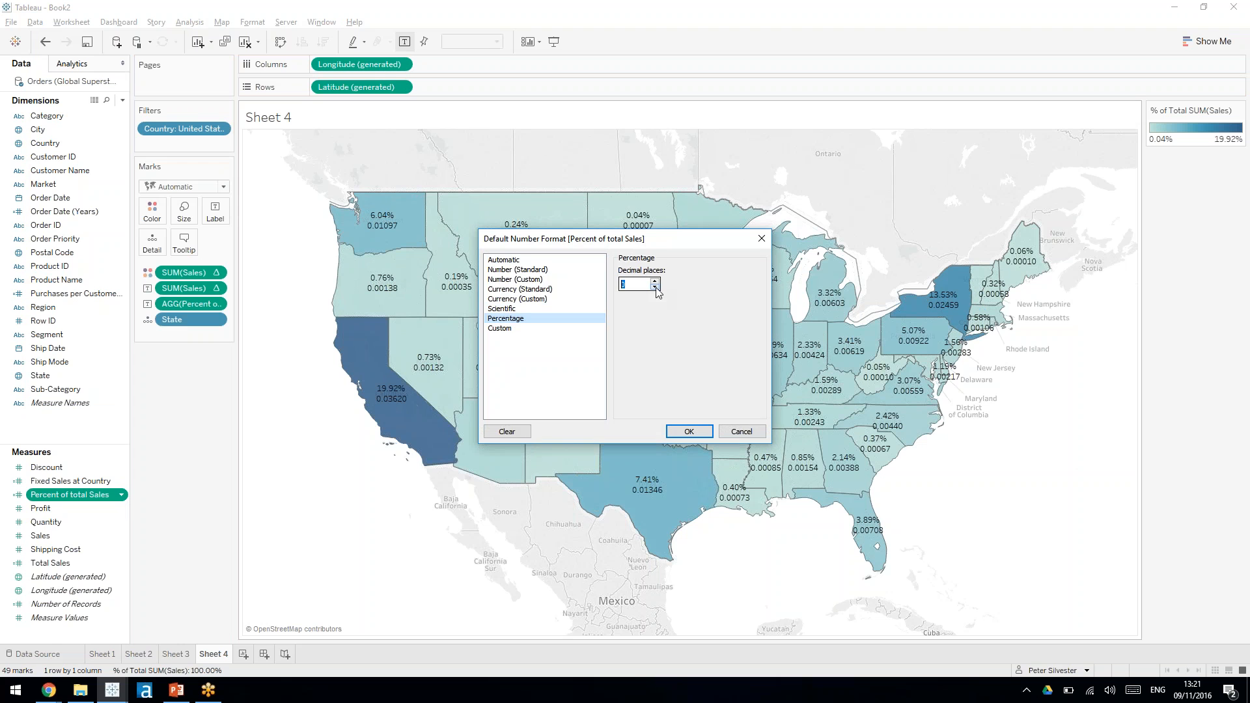
left_click(688, 432)
mouse_move(405, 417)
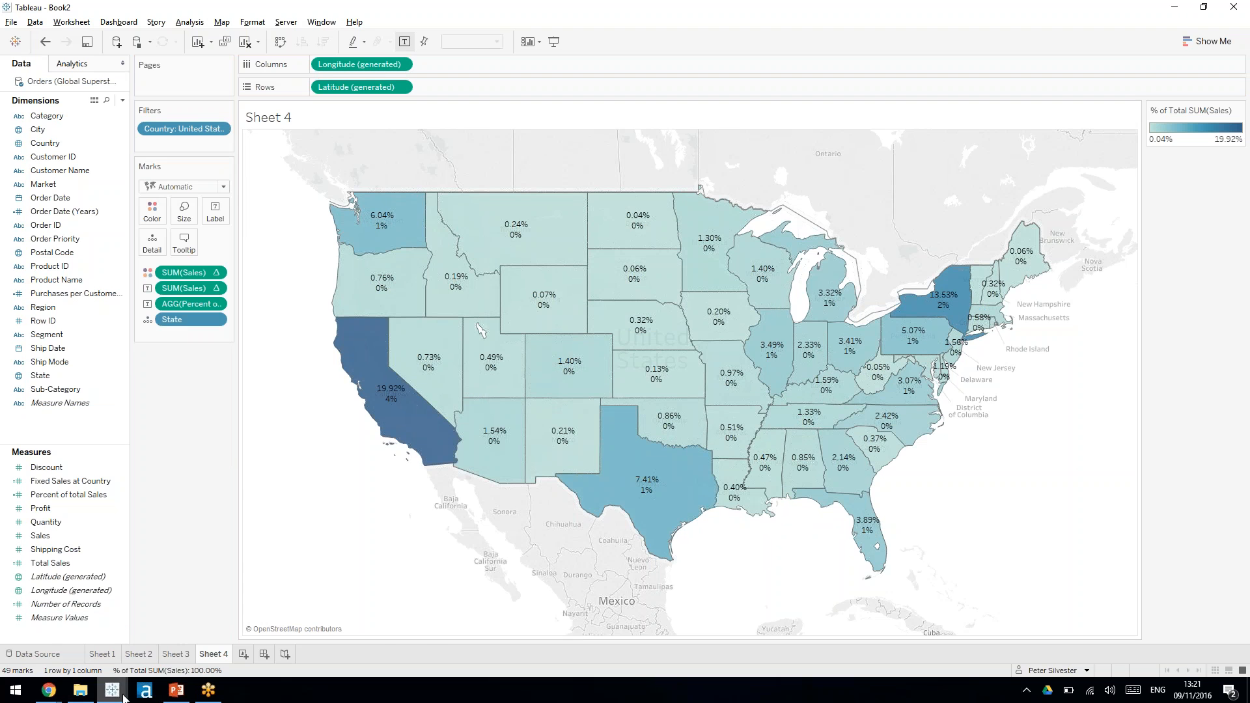
Step: Open the Percent of total Sales calculation and enlarge its formula text to examine the {SUM([Sales])} expression
mouse_move(124, 697)
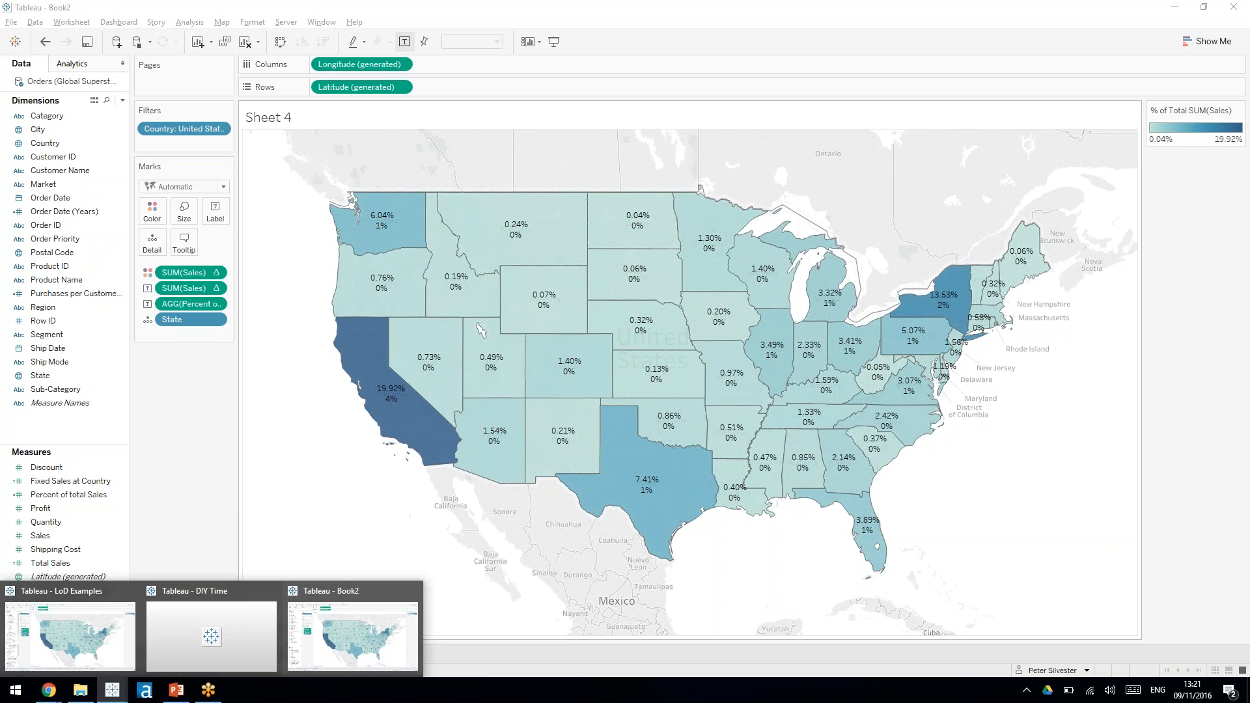
left_click(120, 498)
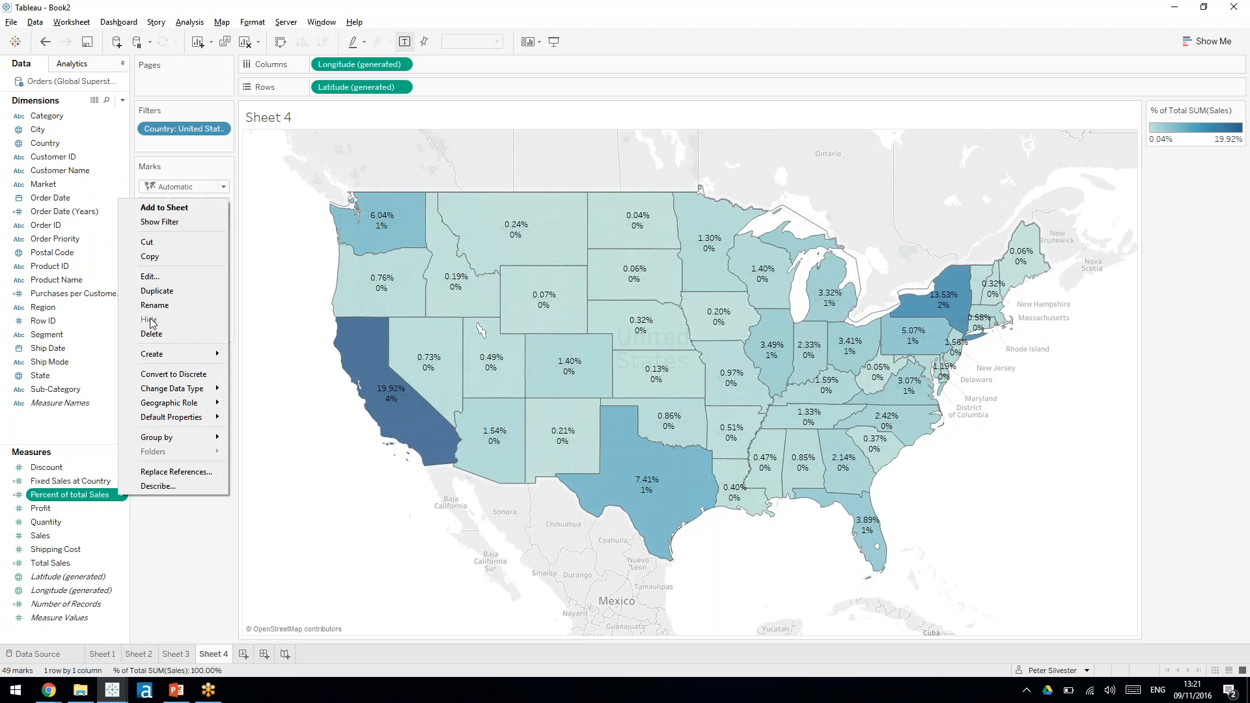
left_click(170, 277)
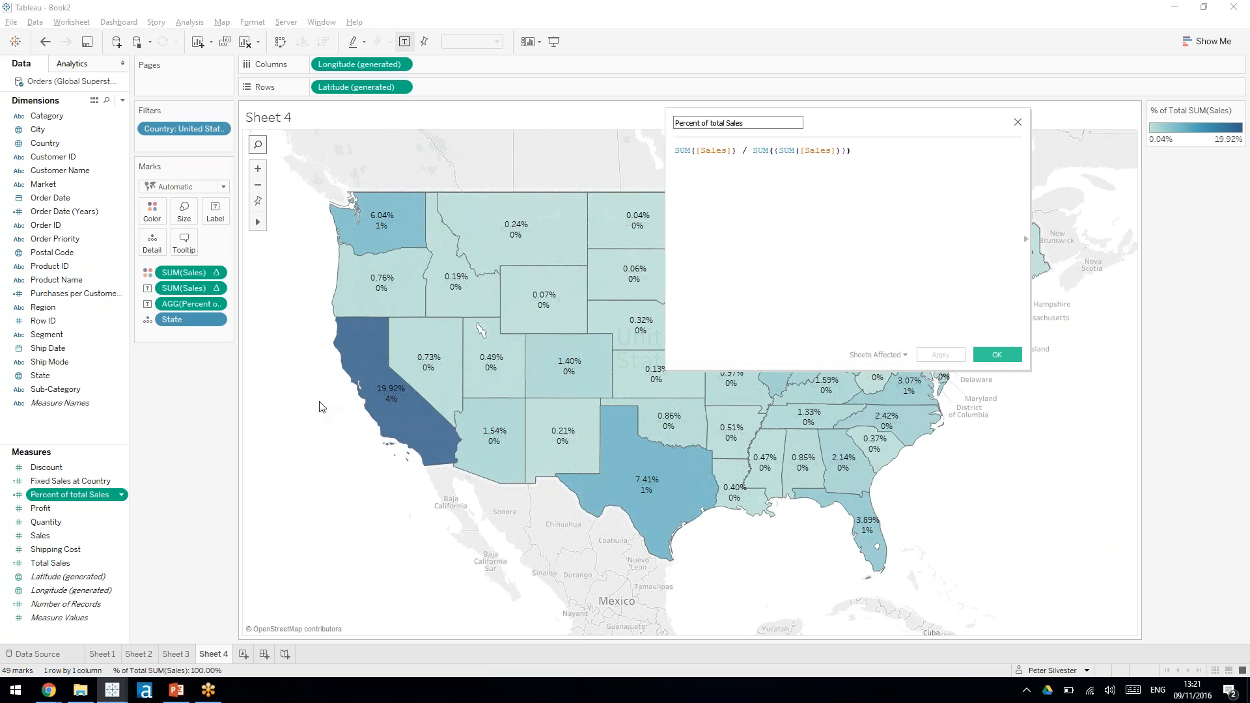
scroll(784, 195, "up", 4, "ctrl")
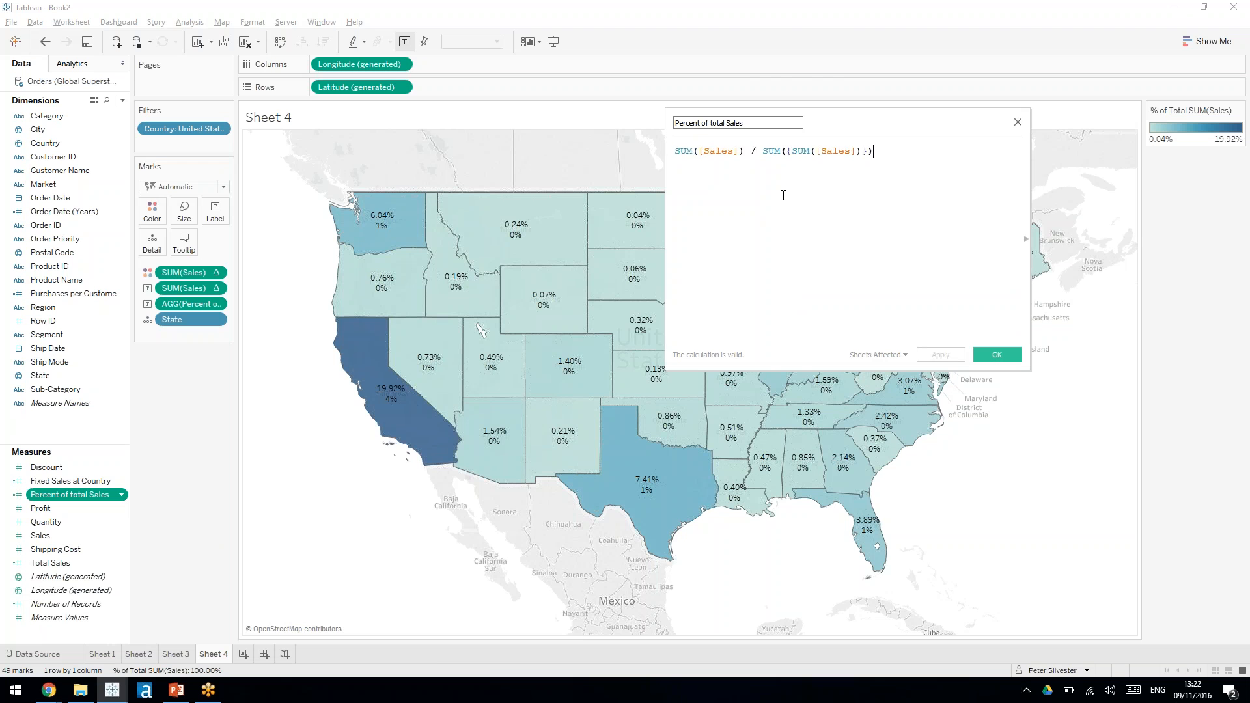
left_click_drag(979, 157, 851, 154)
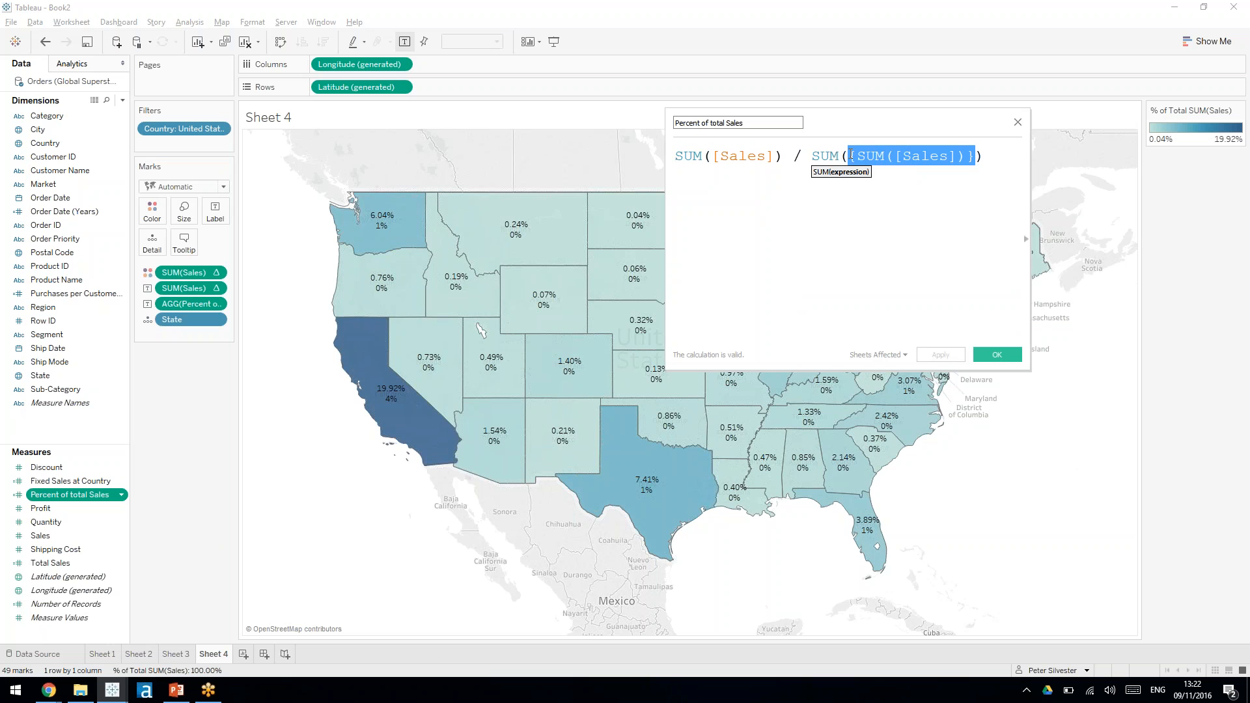
left_click(867, 208)
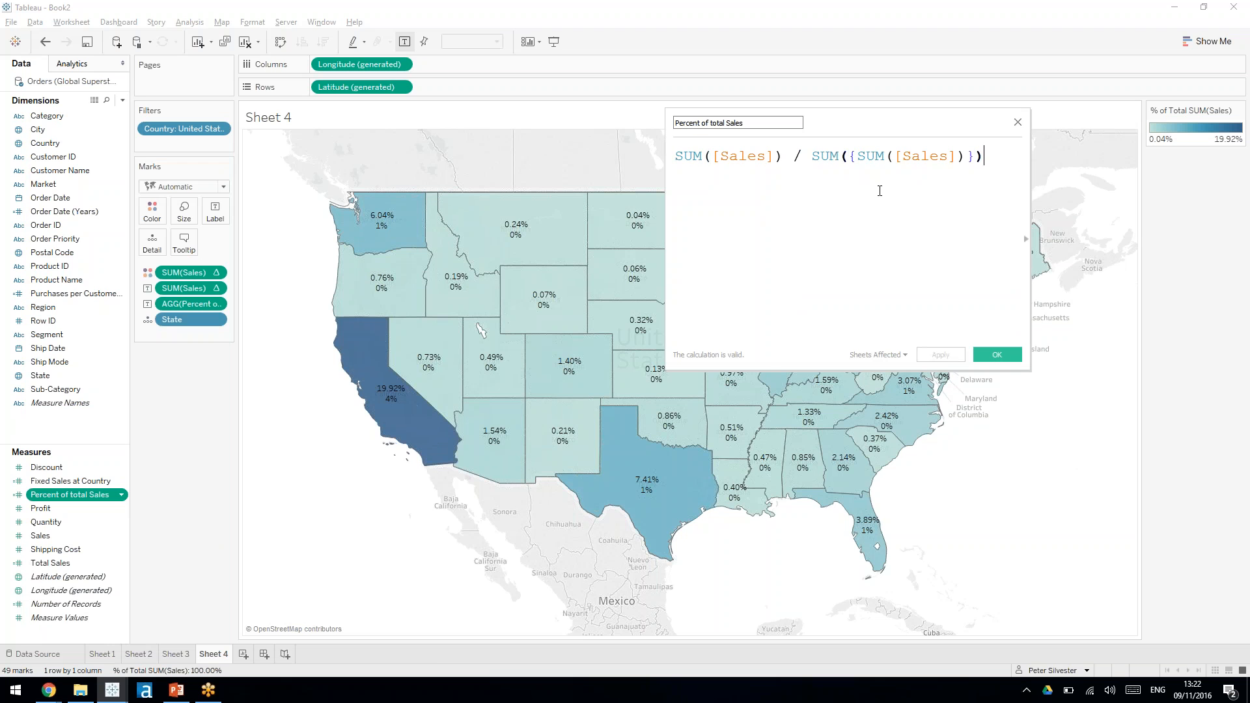
left_click(849, 160)
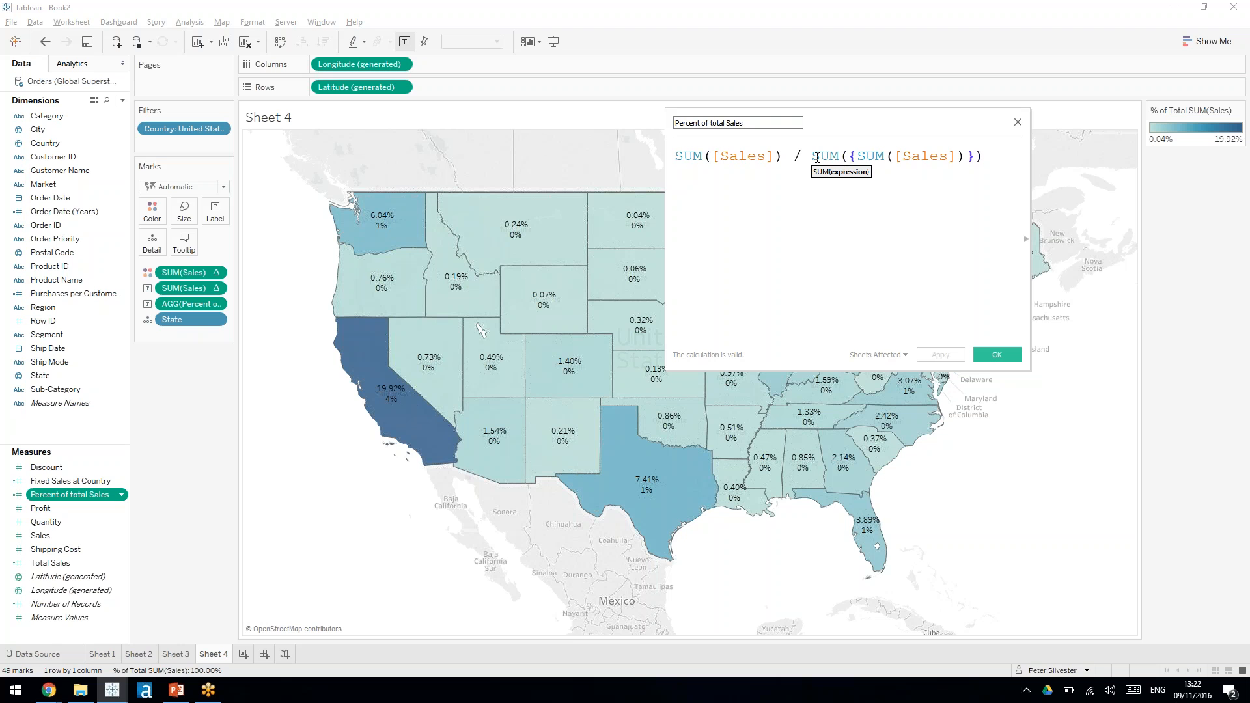
Step: Replace the outer SUM around {SUM([Sales])} with MAX in the Percent of total Sales formula and save it
double_click(826, 156)
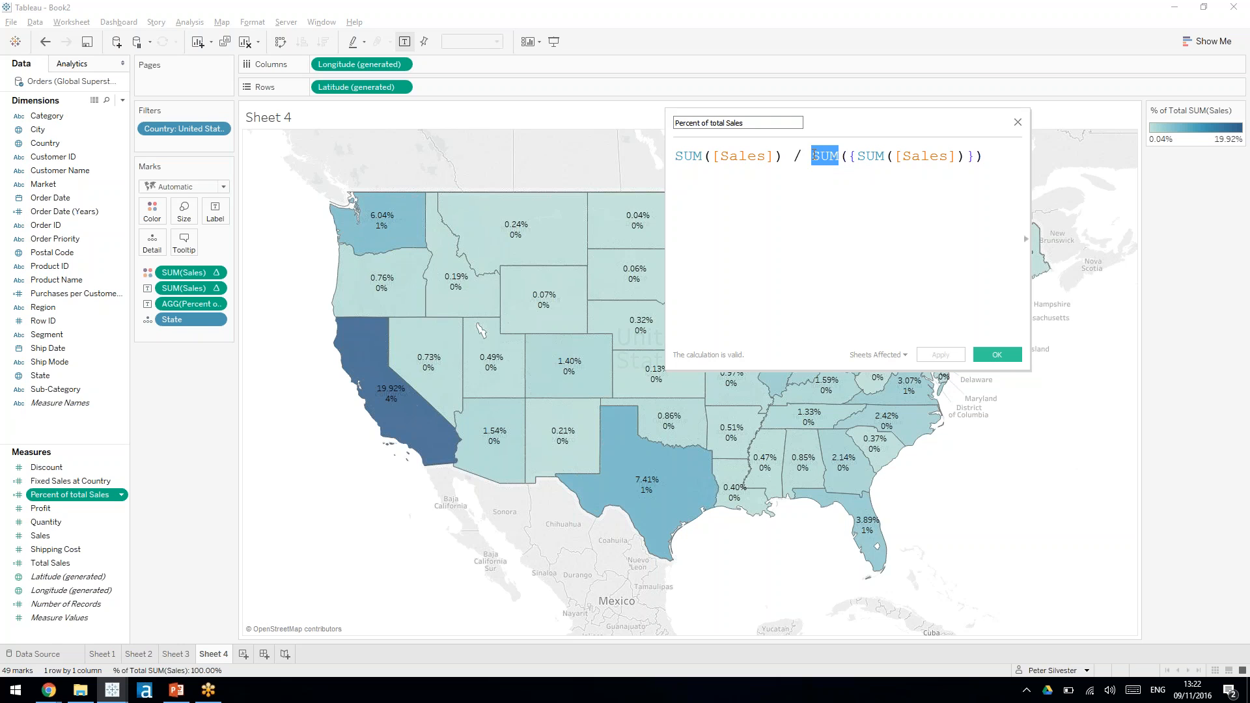
type("MAX")
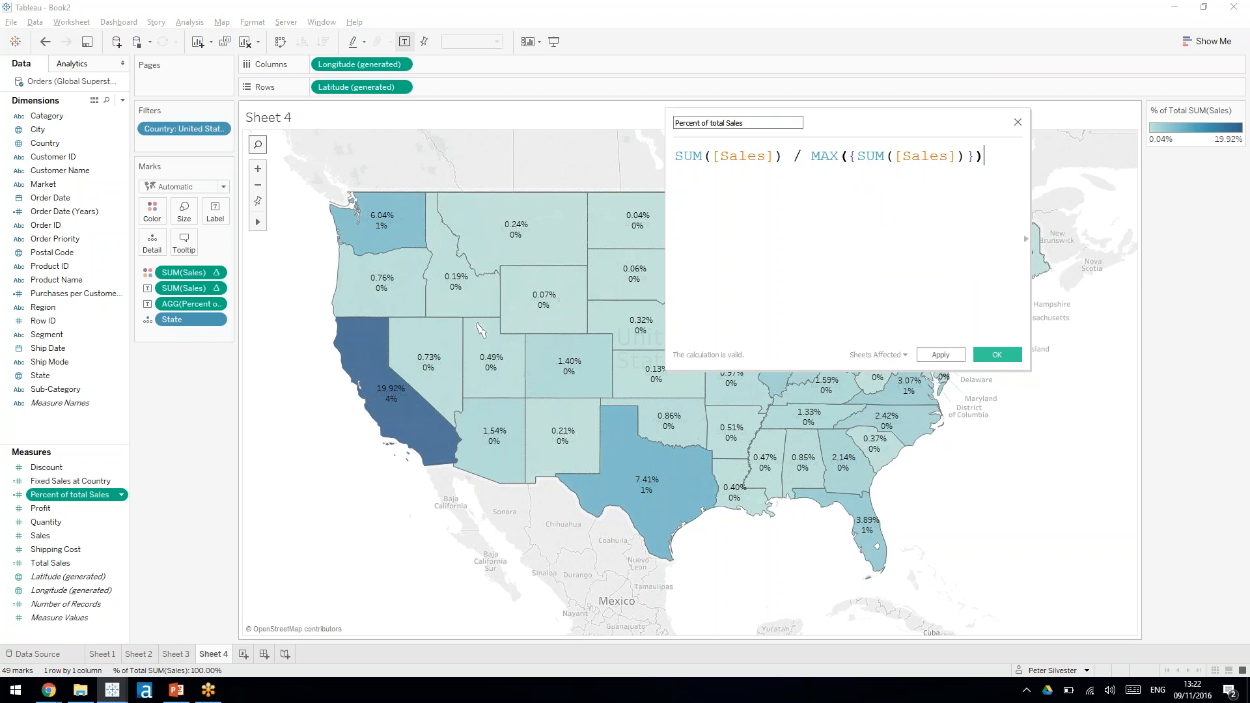
left_click(997, 355)
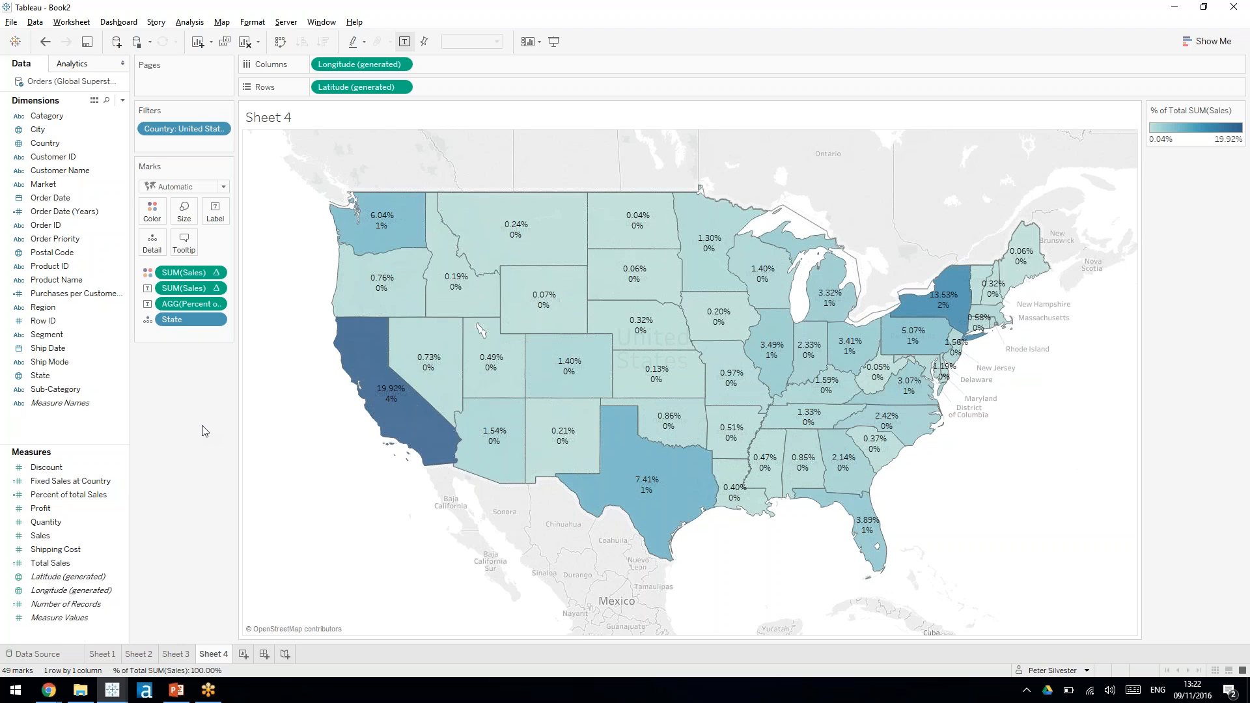
Step: Reopen the Percent of total Sales calculation, remove the MAX wrapper from {SUM([Sales])} and examine the calculation error
right_click(118, 495)
left_click(149, 274)
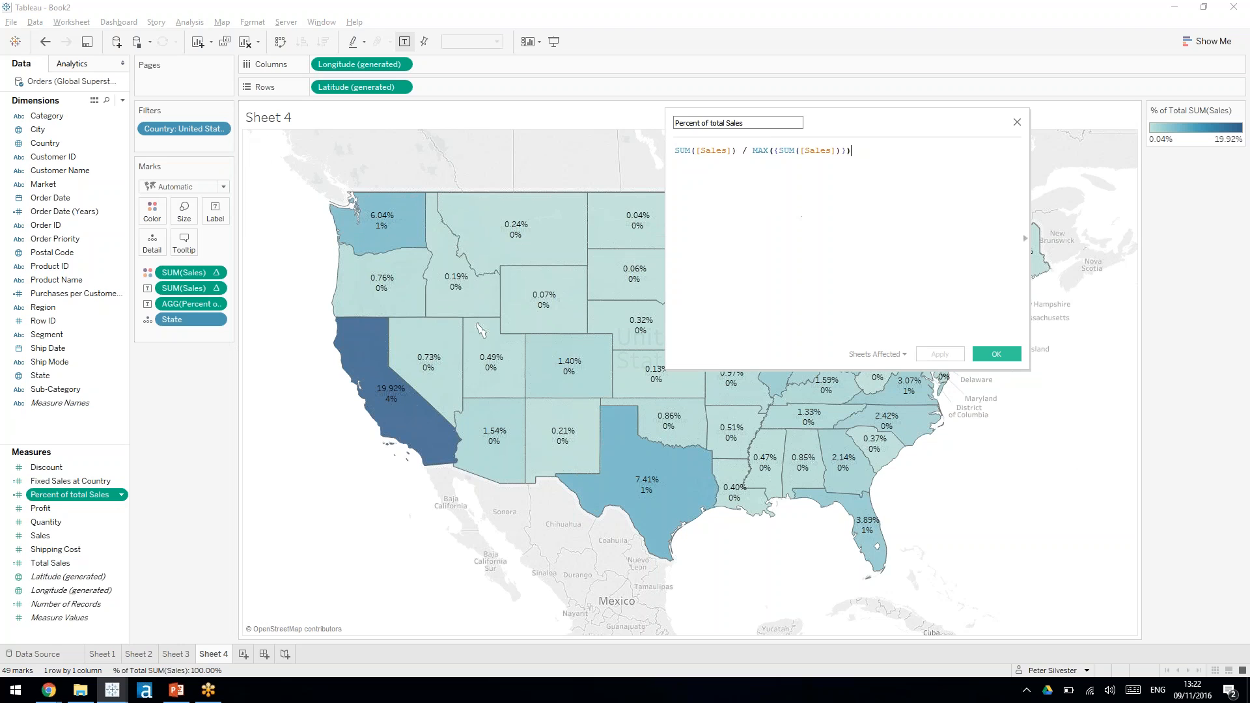
double_click(772, 150)
double_click(755, 153)
key("BackSpace")
key("BackSpace")
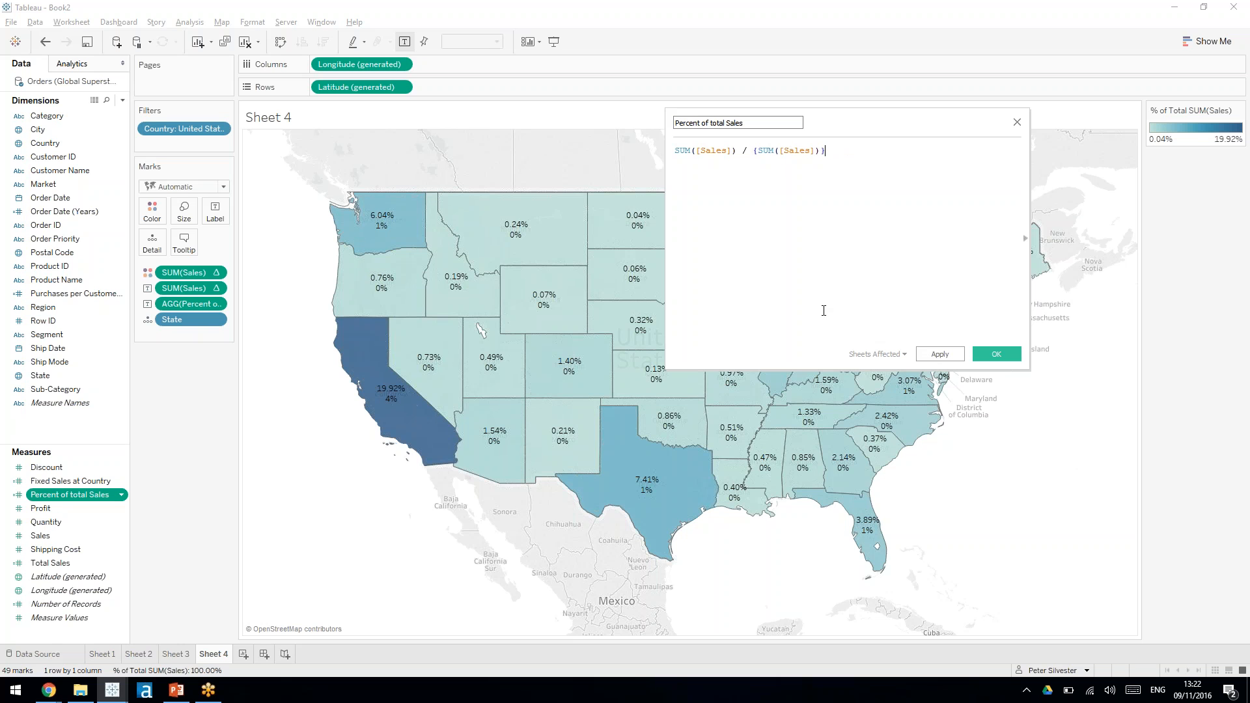
left_click(770, 354)
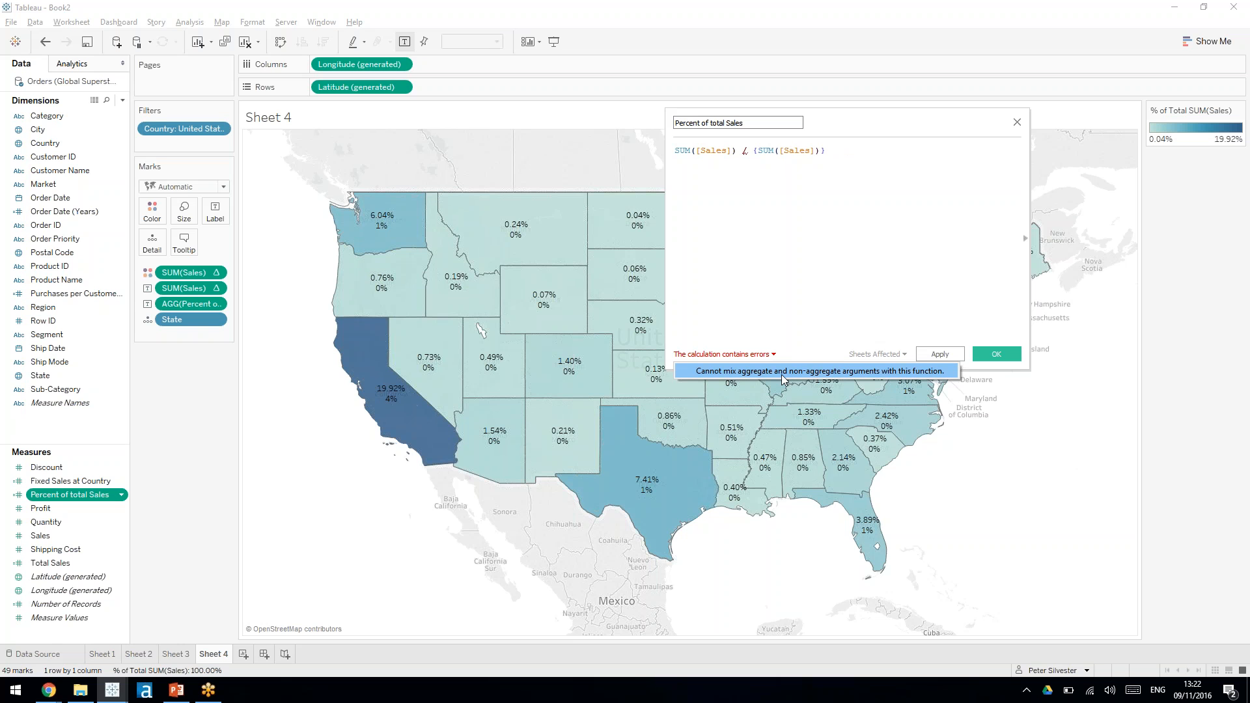
left_click(718, 199)
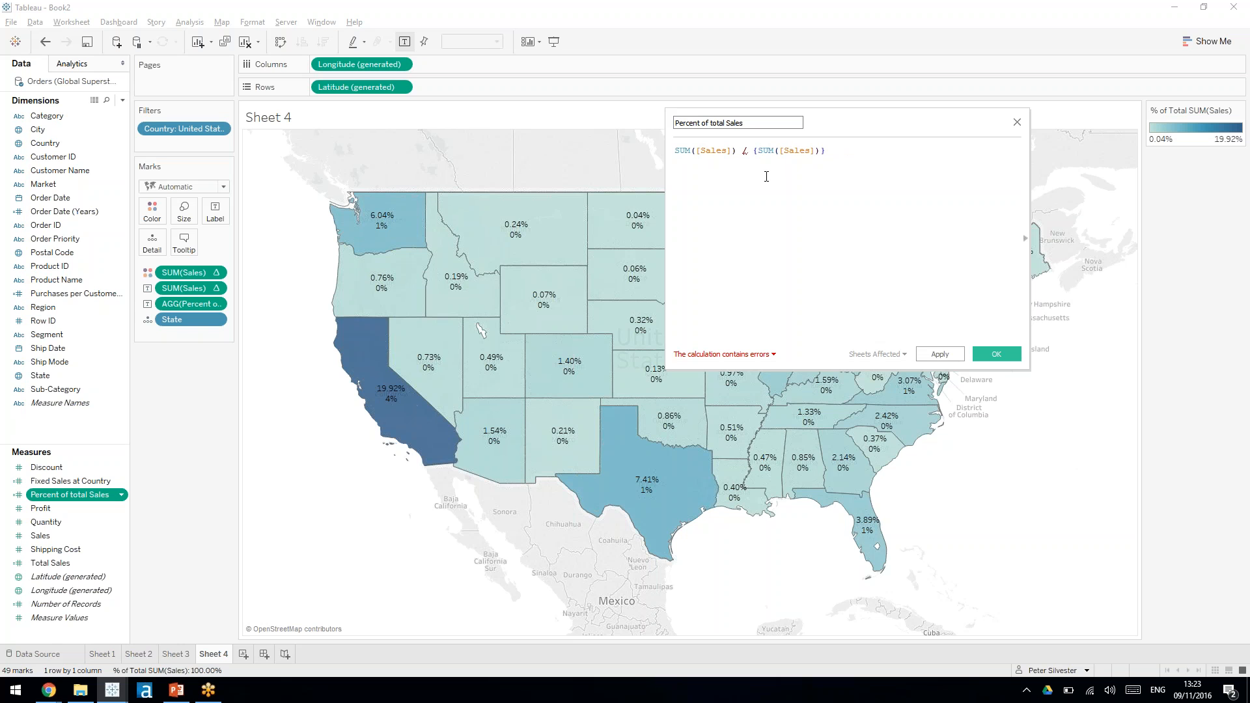
Step: Wrap {SUM([Sales])} in MAX() again and save the Percent of total Sales calculation
type("MAX")
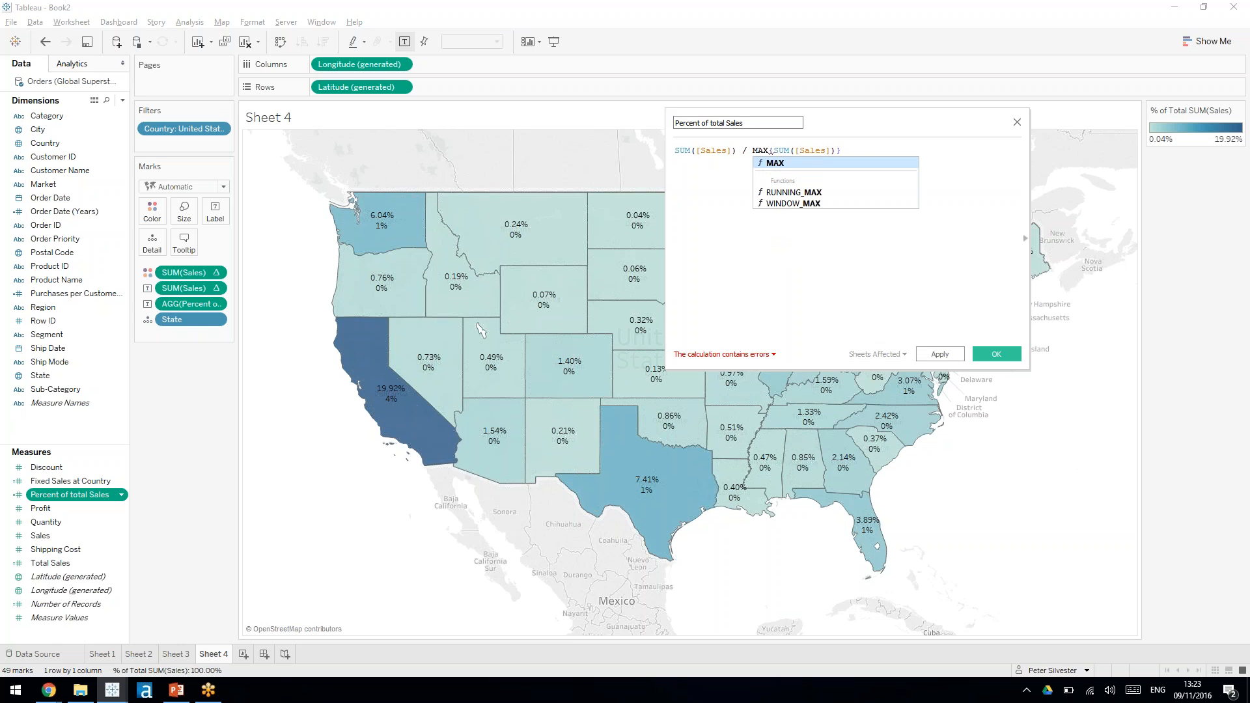
type("(")
left_click(881, 157)
type(")")
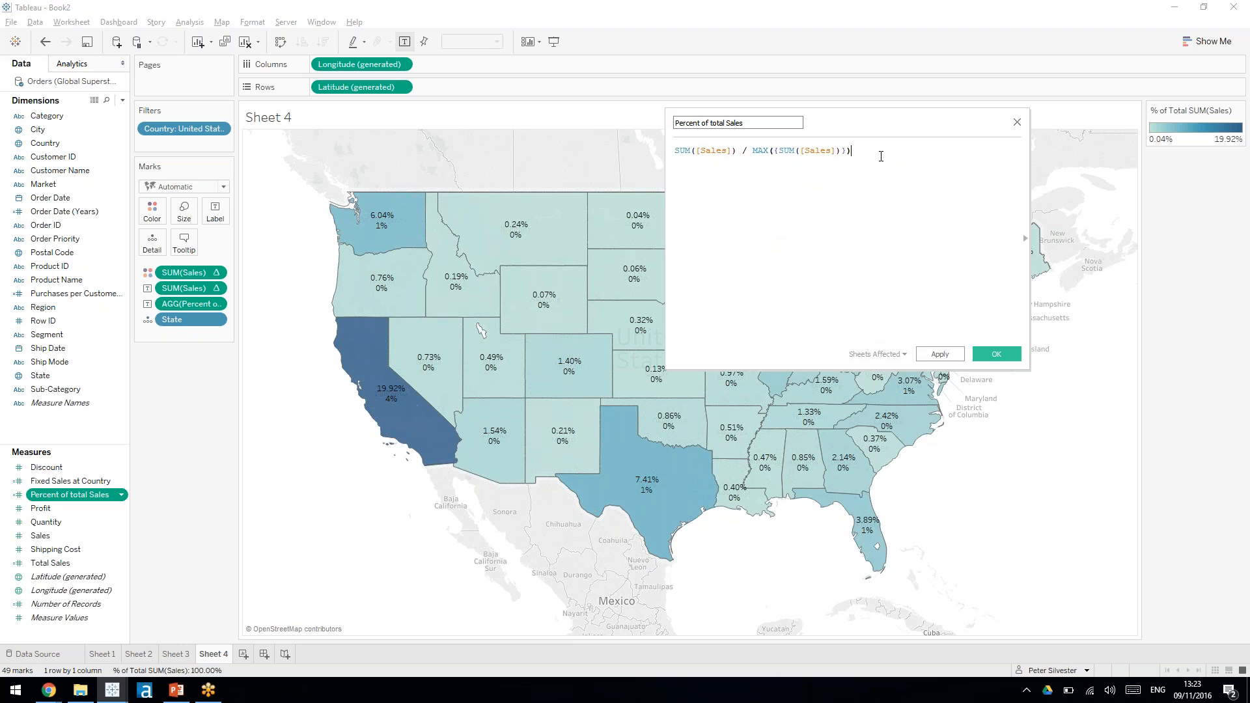
left_click(994, 355)
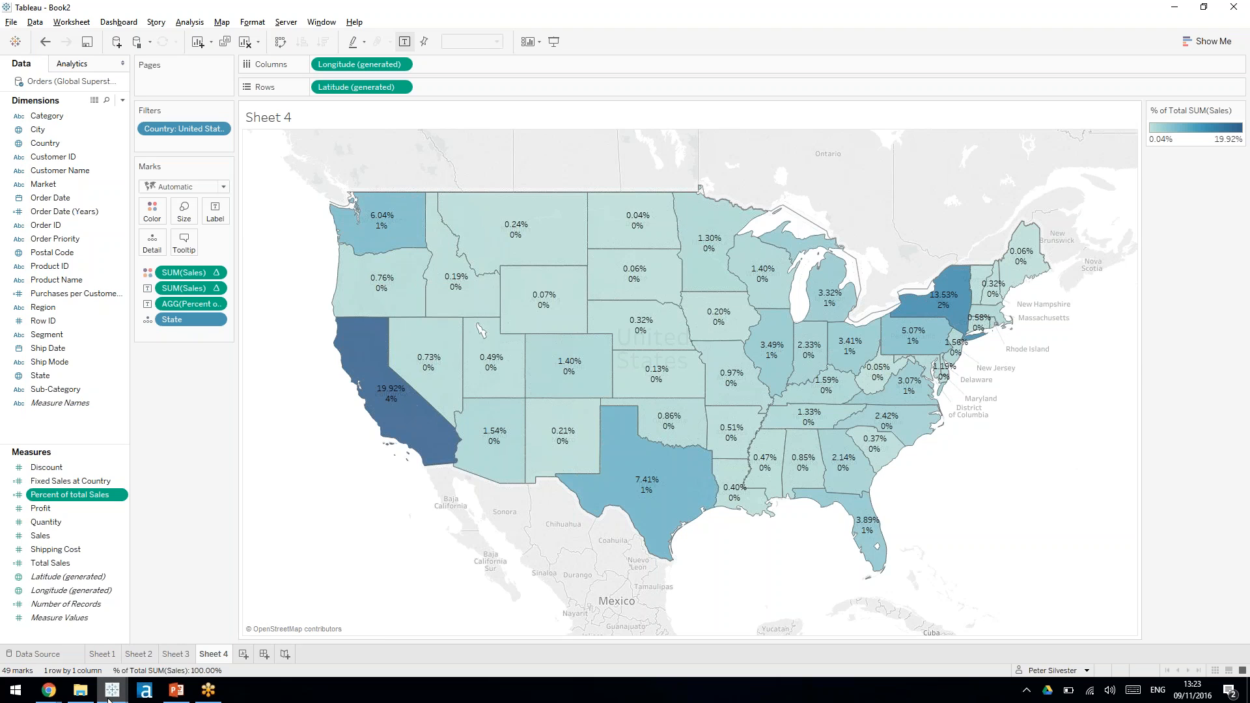
Step: Switch to the Level of Detail Calculations presentation in PowerPoint, close the Spelling pane and start the slide show from the {INCLUDE} slide
mouse_move(111, 695)
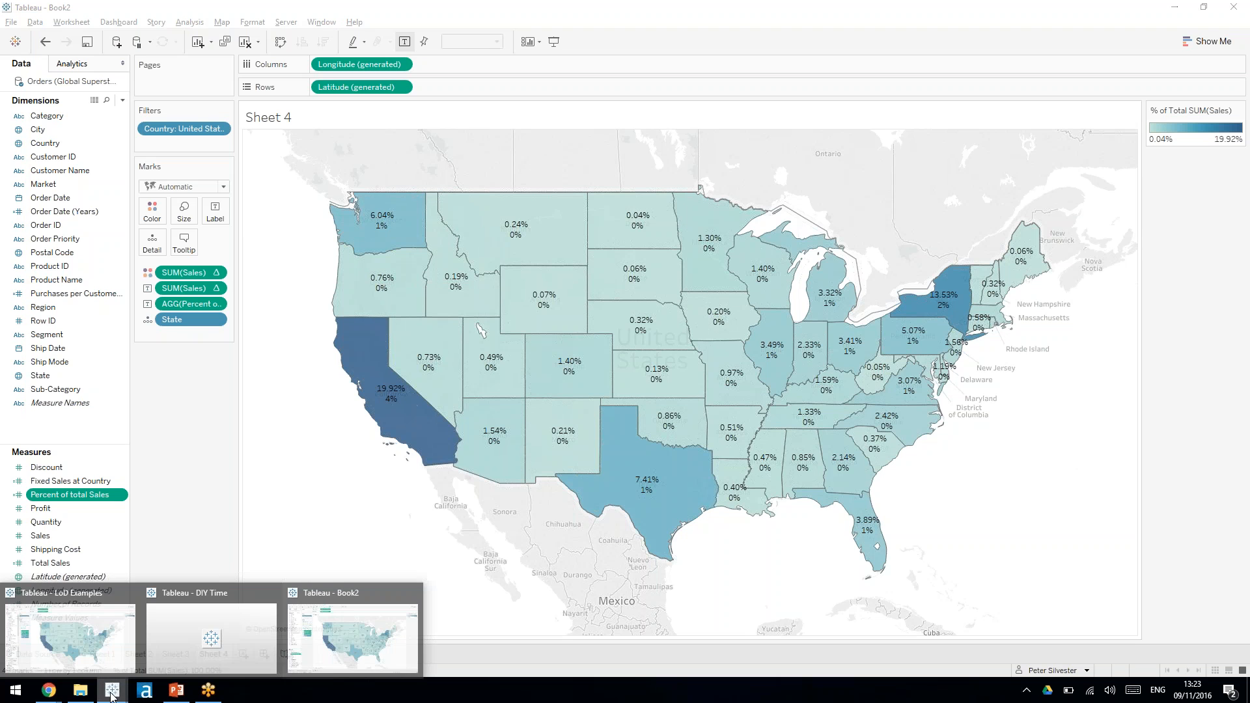
left_click(176, 690)
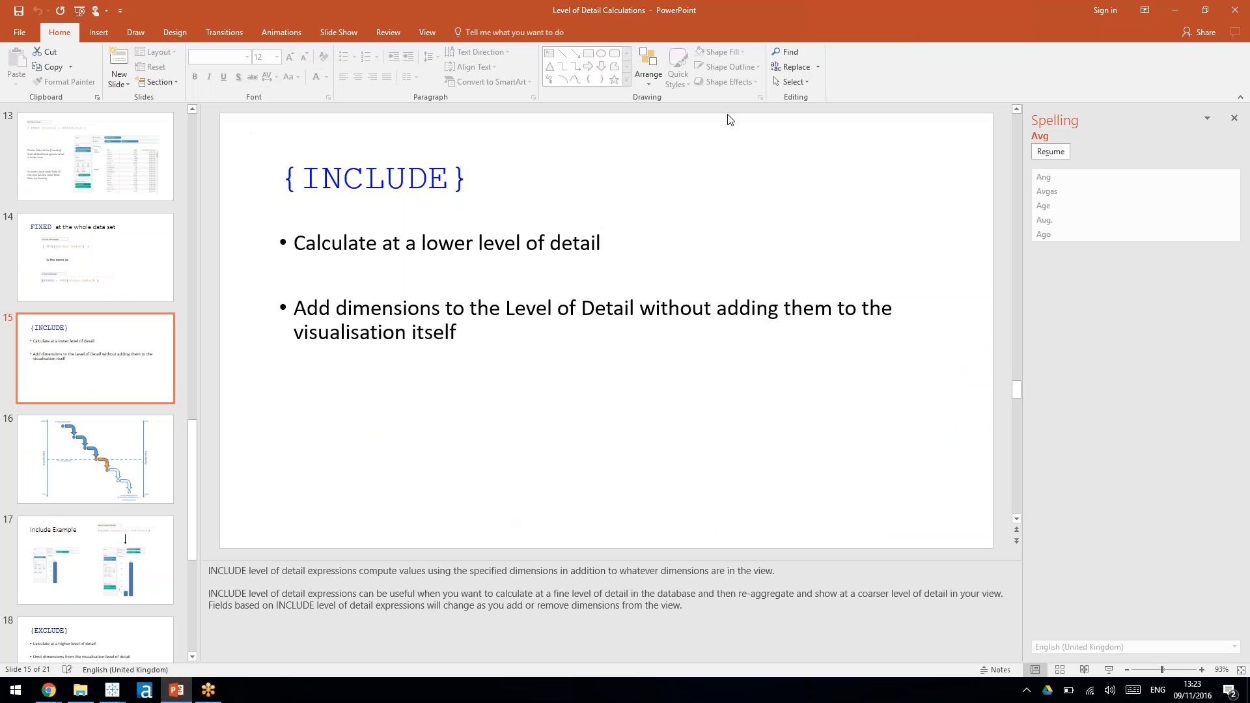
left_click(1234, 118)
left_click(1109, 669)
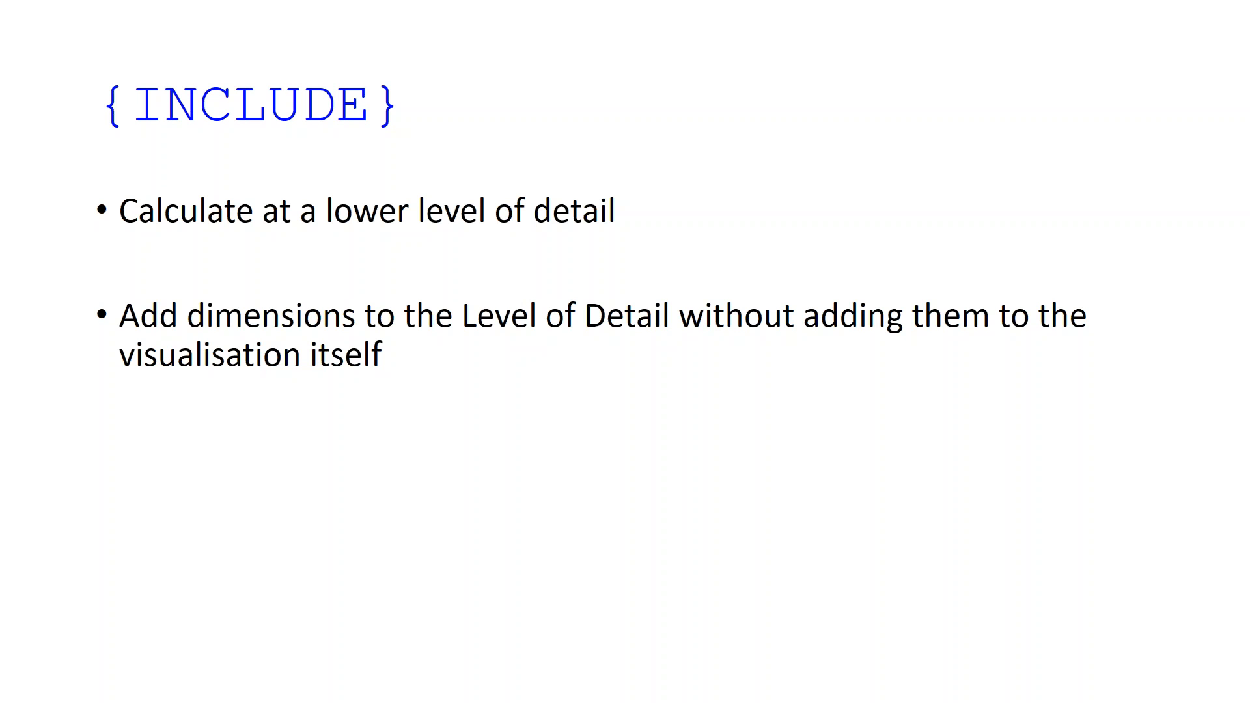
Step: Examine the INCLUDE aggregation diagram and the Include Example slide, and exit the slide show
key("Right")
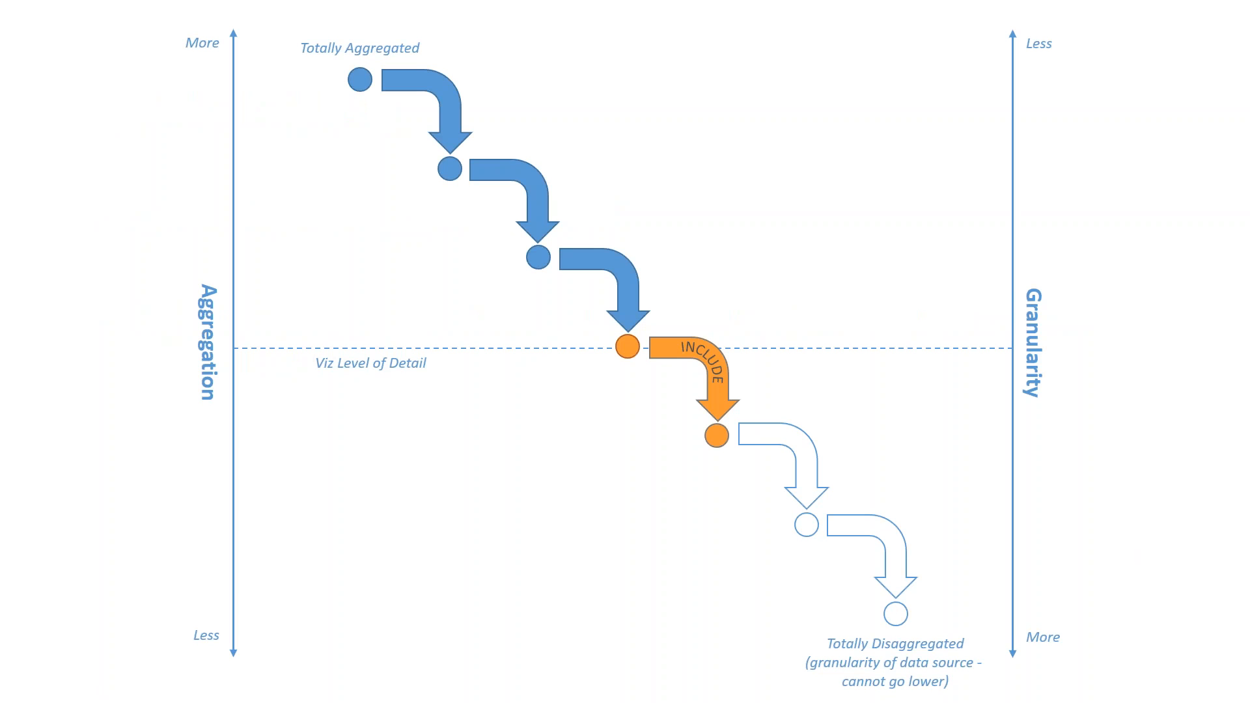
left_click(937, 452)
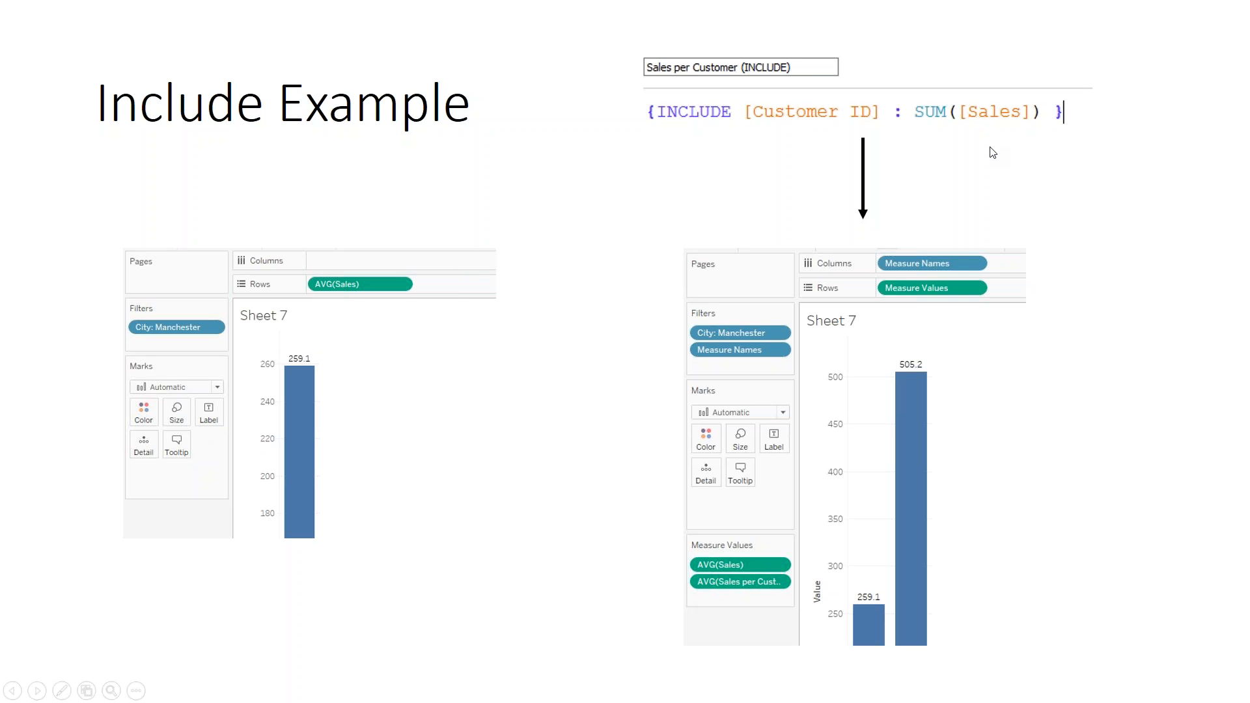
key("Escape")
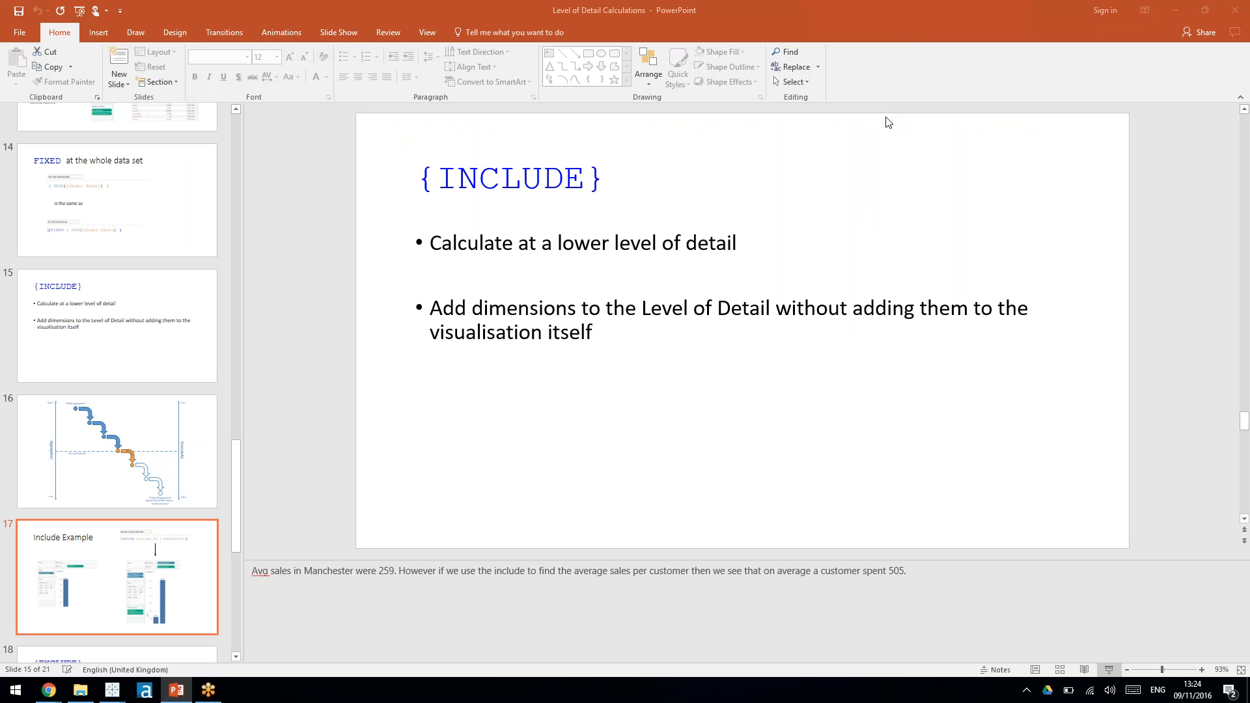
Step: Switch back to the Book2 workbook in Tableau and add a new worksheet
mouse_move(112, 690)
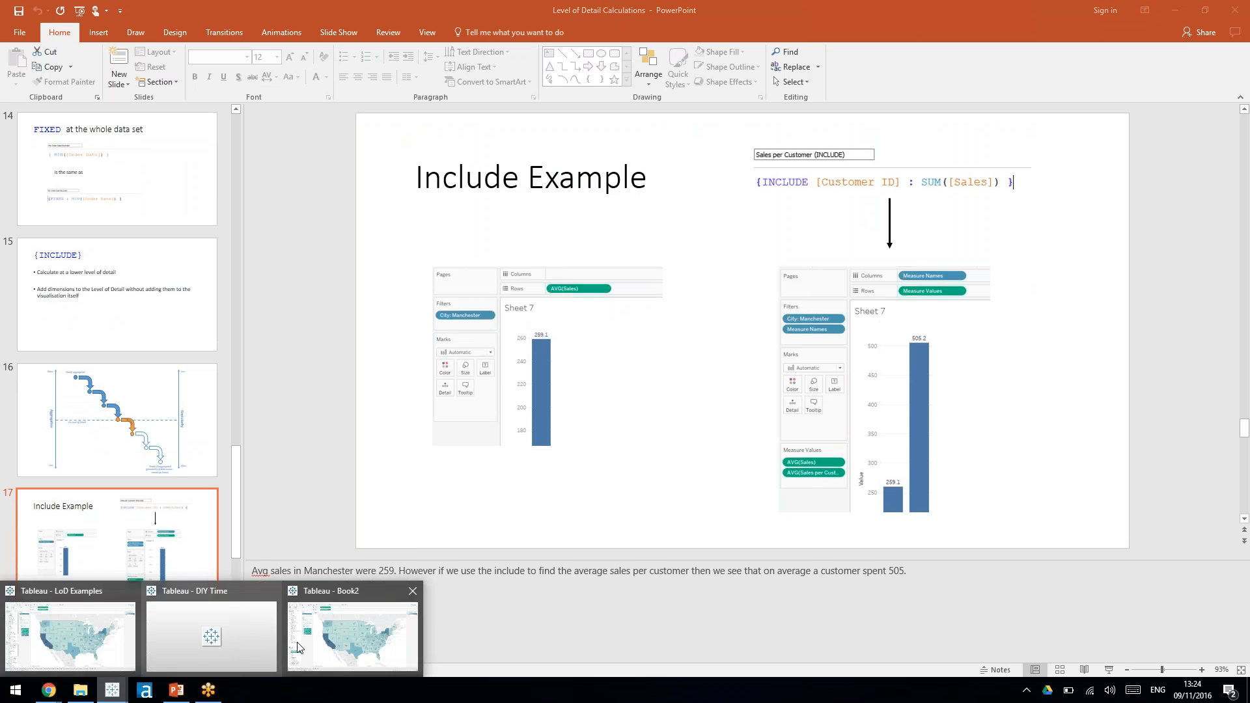
left_click(308, 643)
left_click(243, 654)
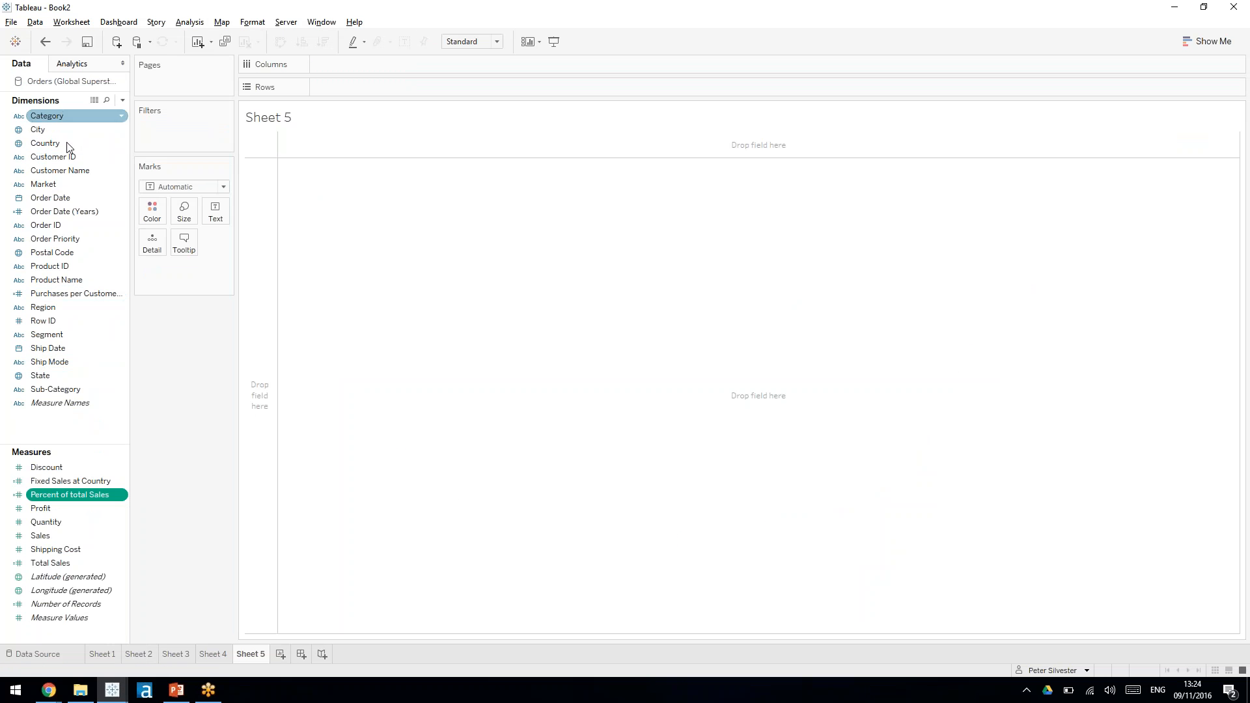
Step: Filter the new sheet by City, keeping only Manchester
left_click_drag(62, 136, 189, 135)
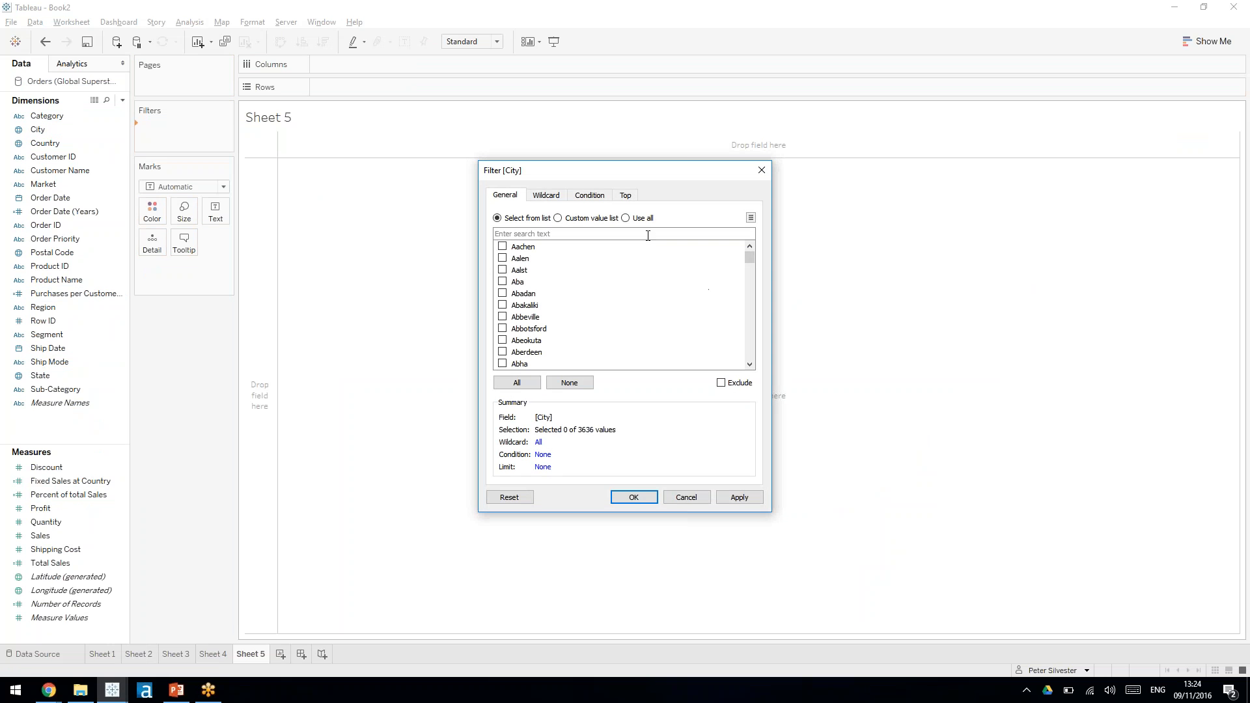
left_click(648, 233)
type("manchest")
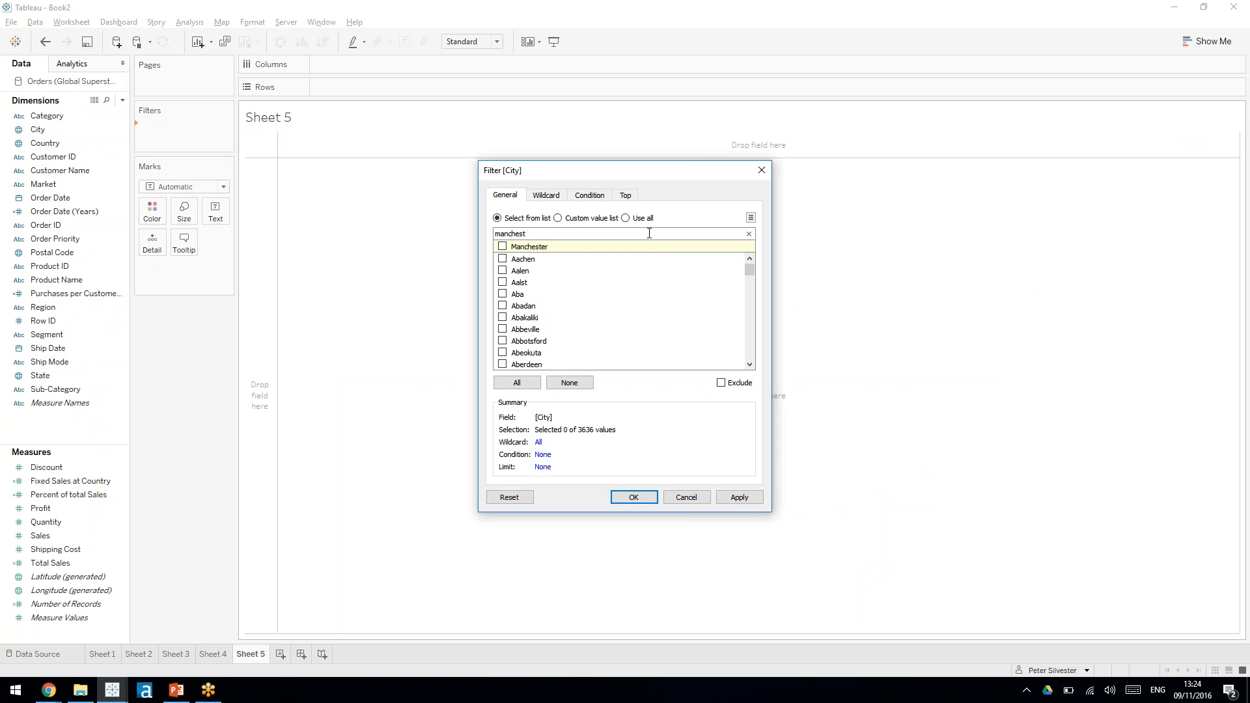
left_click(502, 247)
left_click(627, 496)
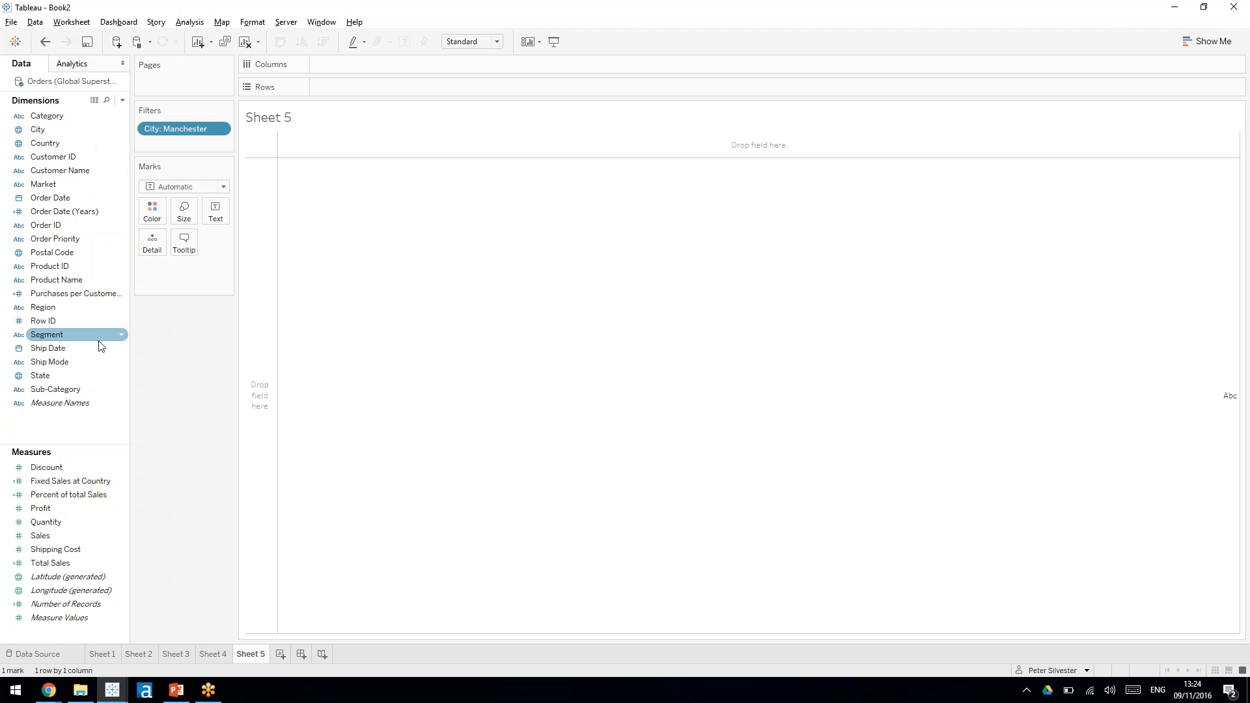
Step: Put Sales on the rows as AVG(Sales) and turn on mark labels for the bar
left_click_drag(67, 531, 264, 334)
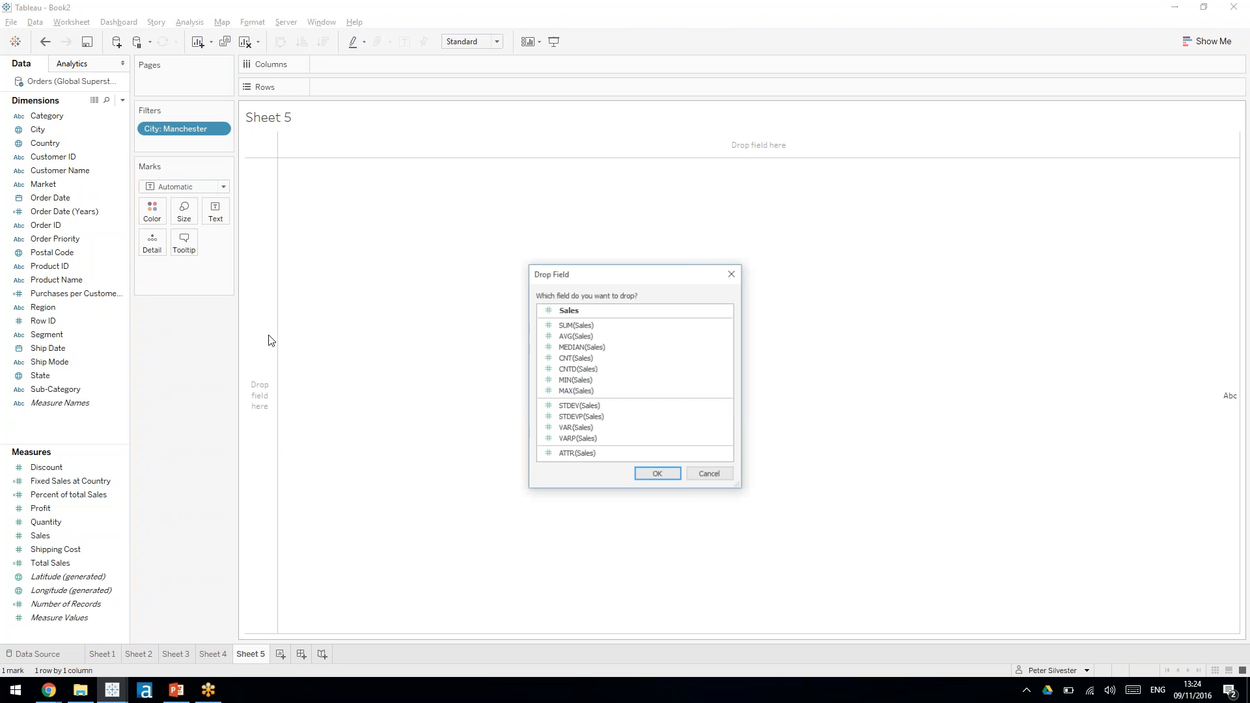
left_click(600, 336)
left_click(667, 476)
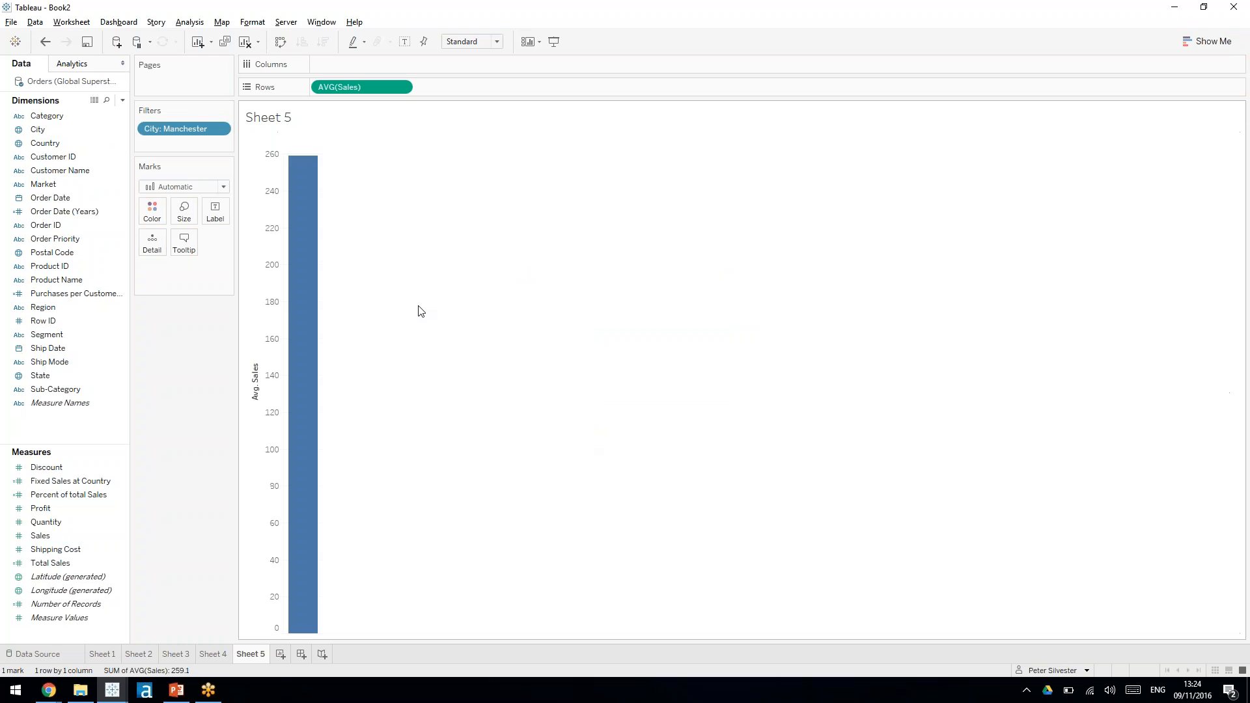
left_click(405, 39)
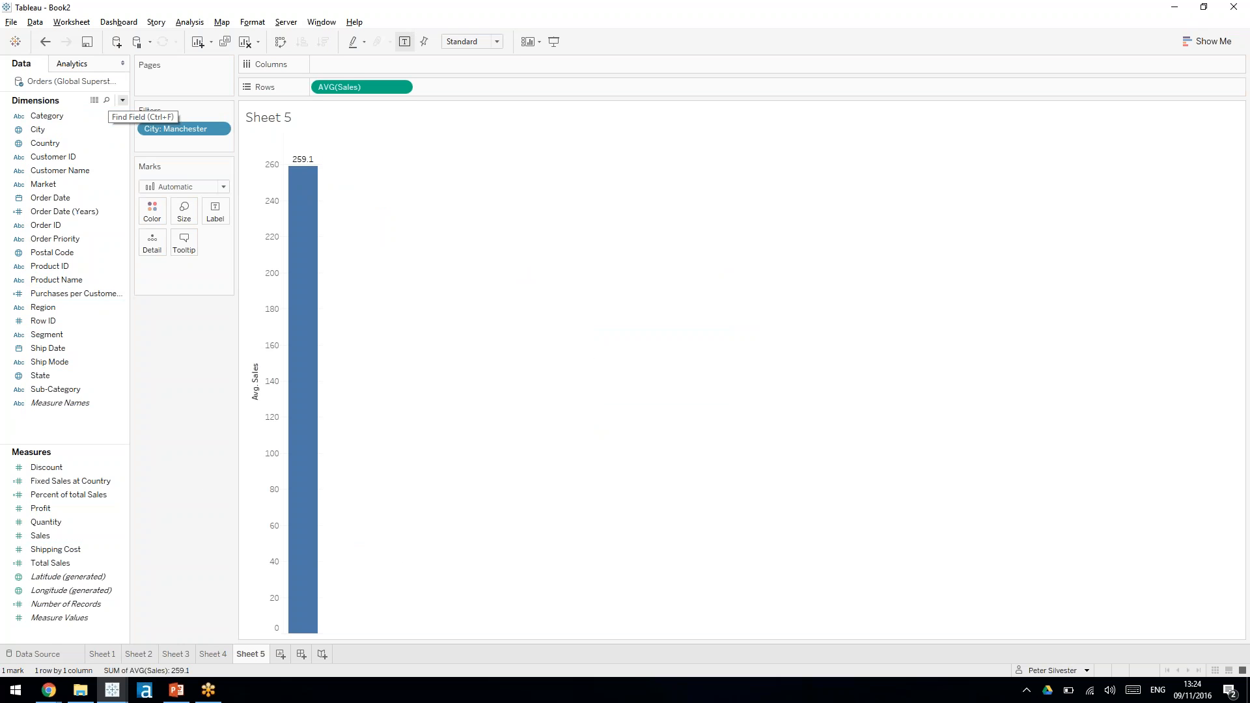
Step: Create a new calculated field named Sales Per Customer
left_click(122, 99)
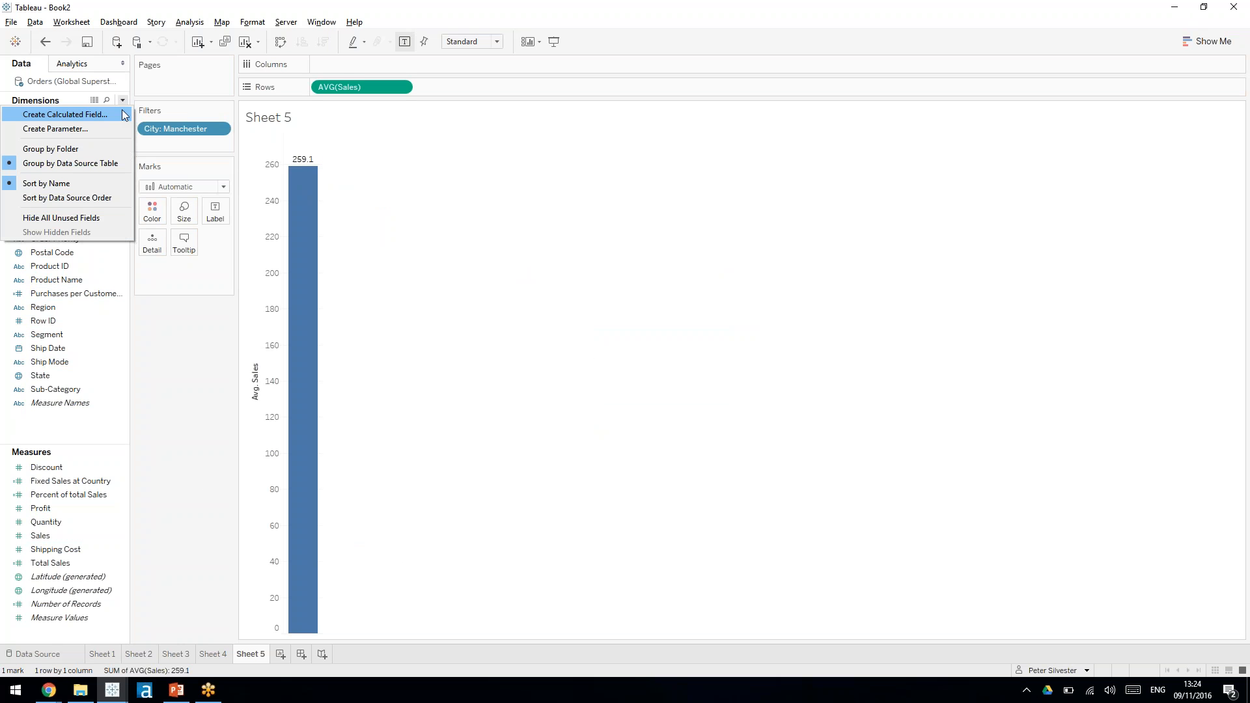
left_click(123, 114)
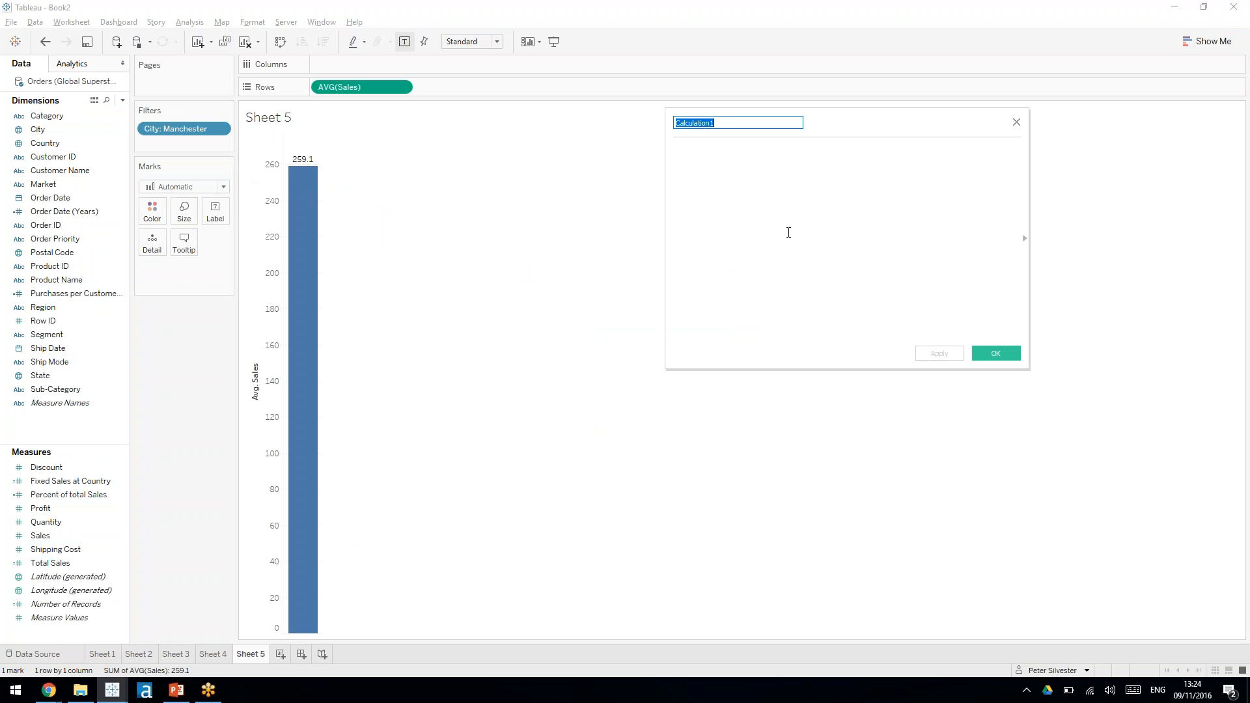
type("slaes")
key("BackSpace")
key("BackSpace")
key("BackSpace")
key("BackSpace")
type("ales Per Customer")
key("Tab")
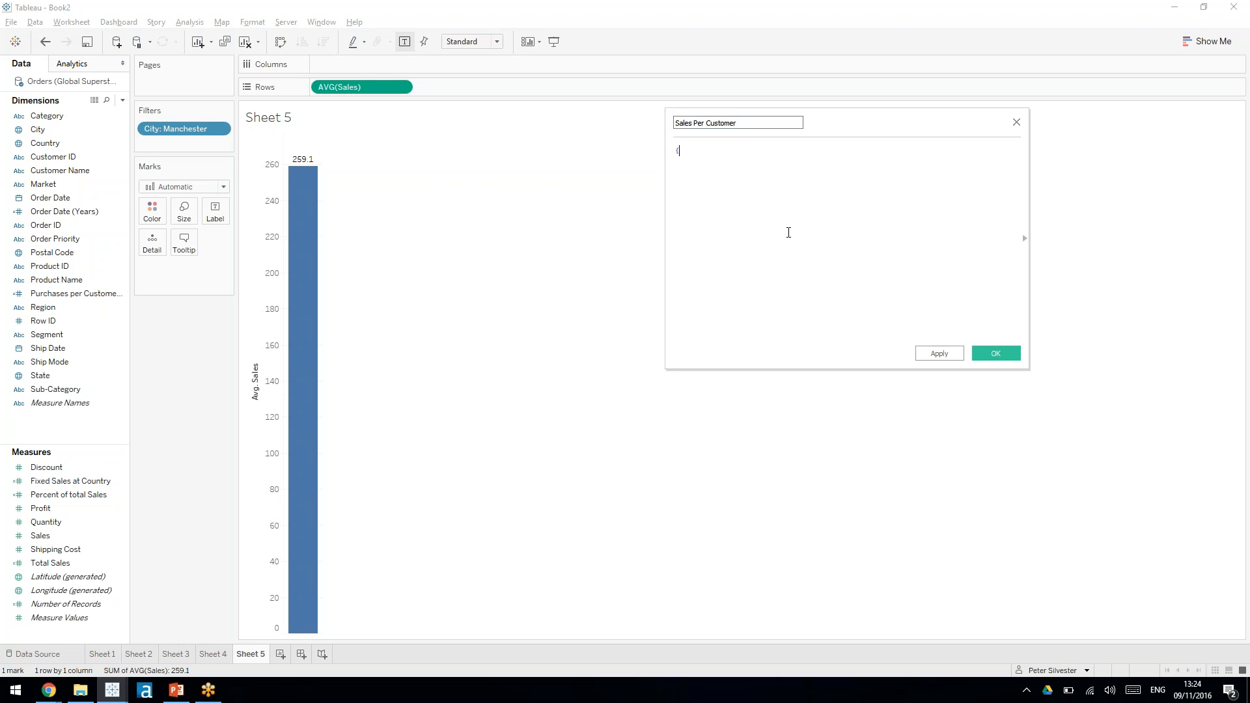
Step: Enter the formula {INCLUDE [Customer ID] : SUM([Sales]) } for Sales Per Customer and save the field
type("{ inc")
key("Return")
type("custo")
key("Return")
type(": sum")
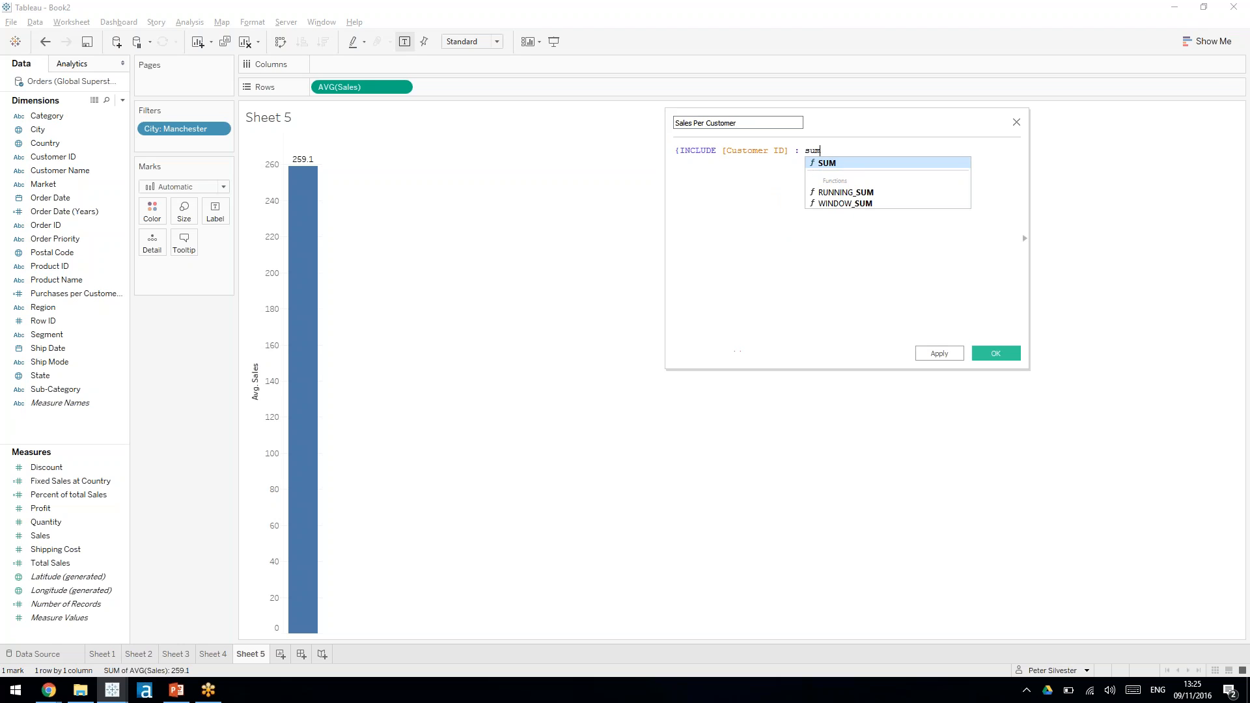
key("Return")
type("sale")
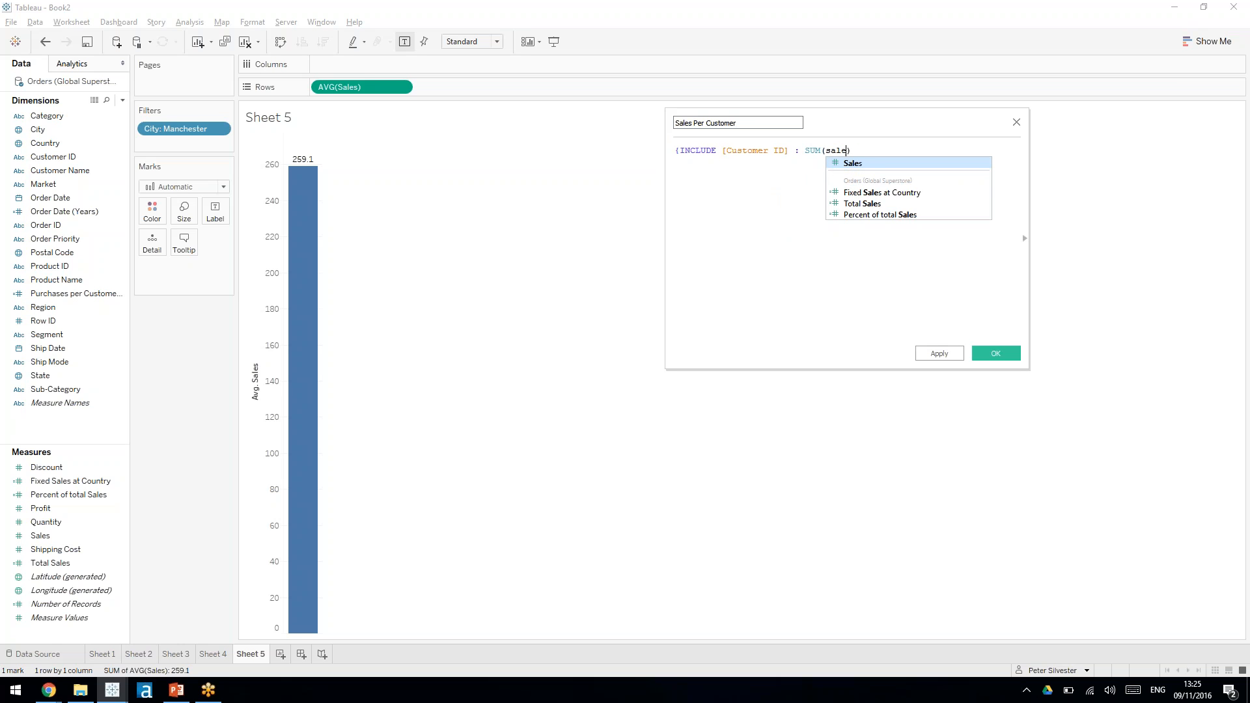
key("Return")
type(") }")
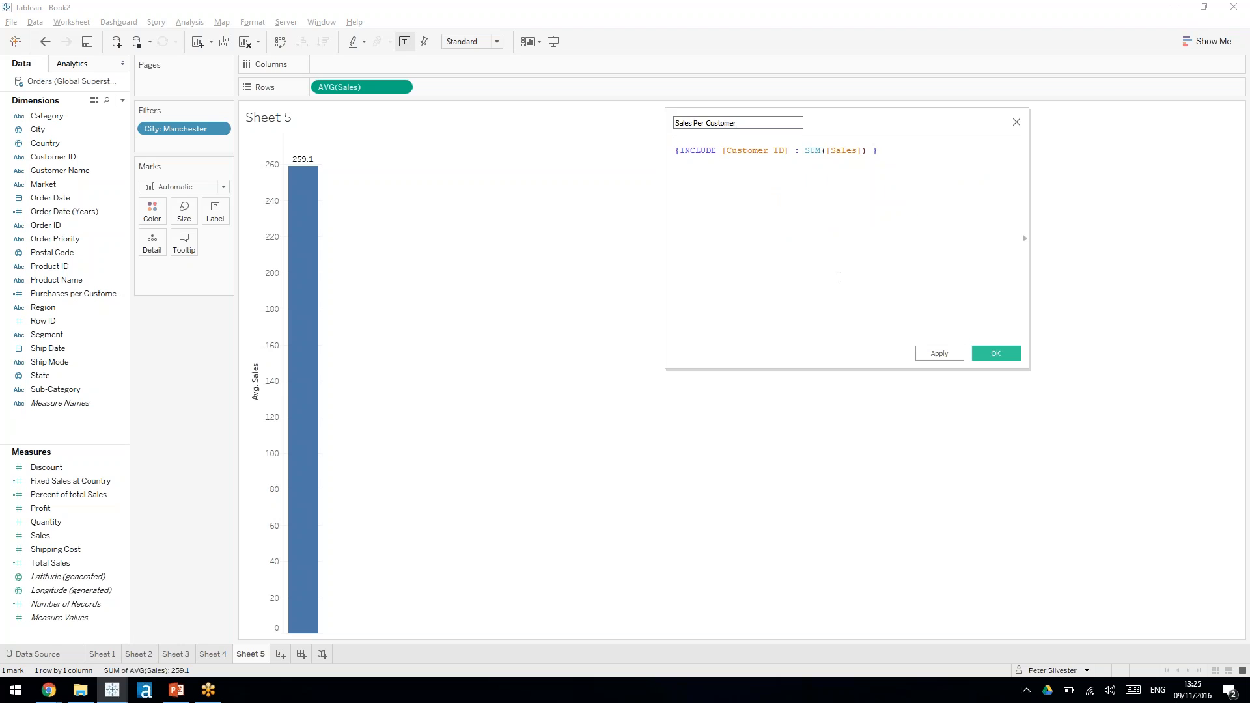
left_click(994, 354)
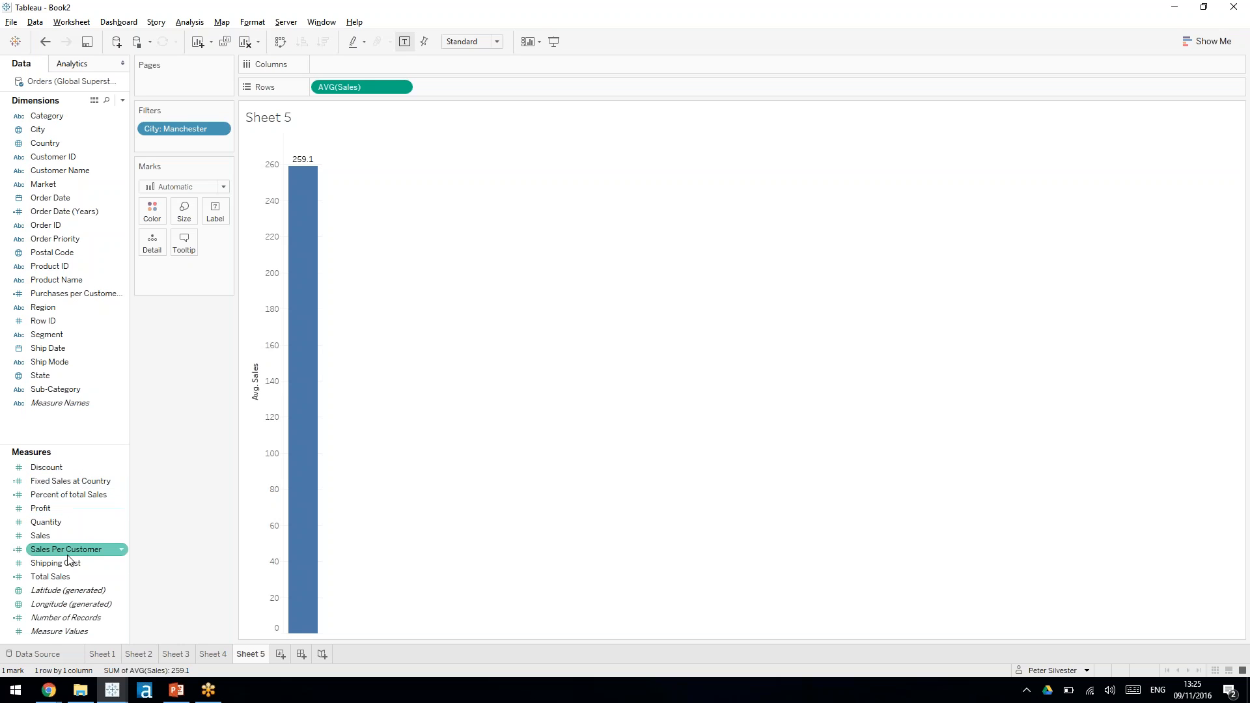
Step: Add AVG(Sales Per Customer) to the rows beside AVG(Sales) and combine both measures on a dual axis
left_click_drag(62, 549, 479, 88)
left_click(603, 329)
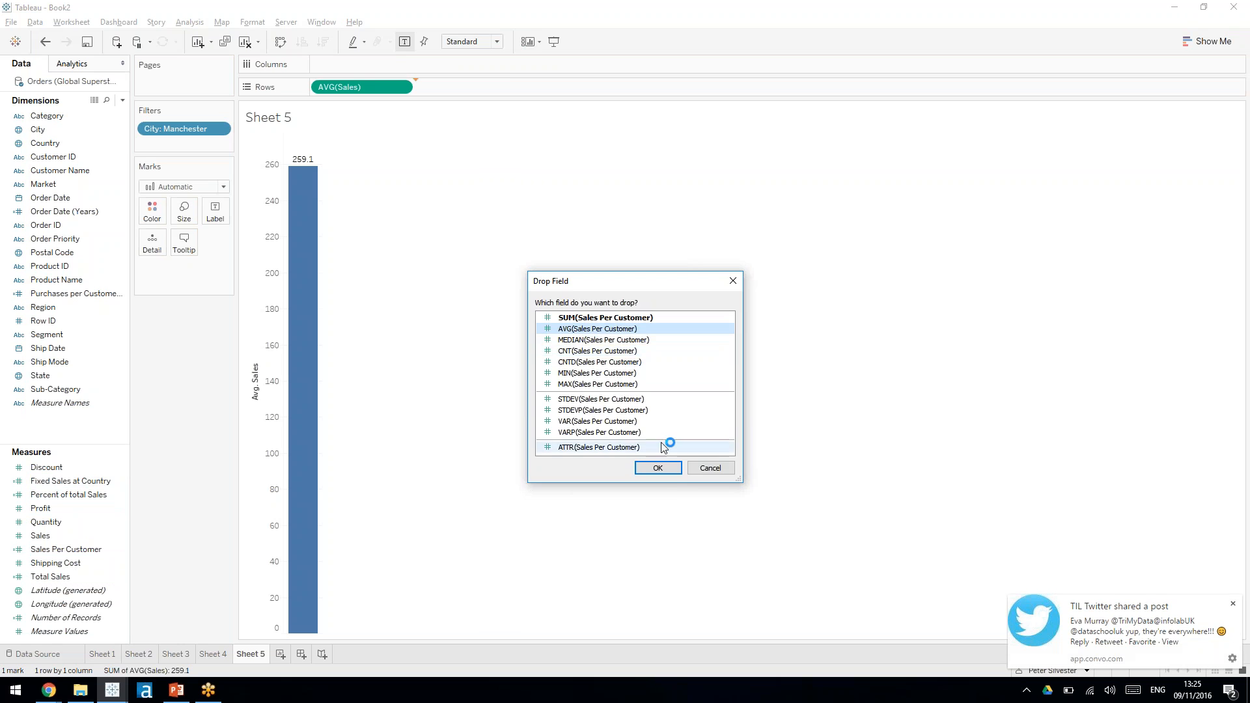
left_click(671, 468)
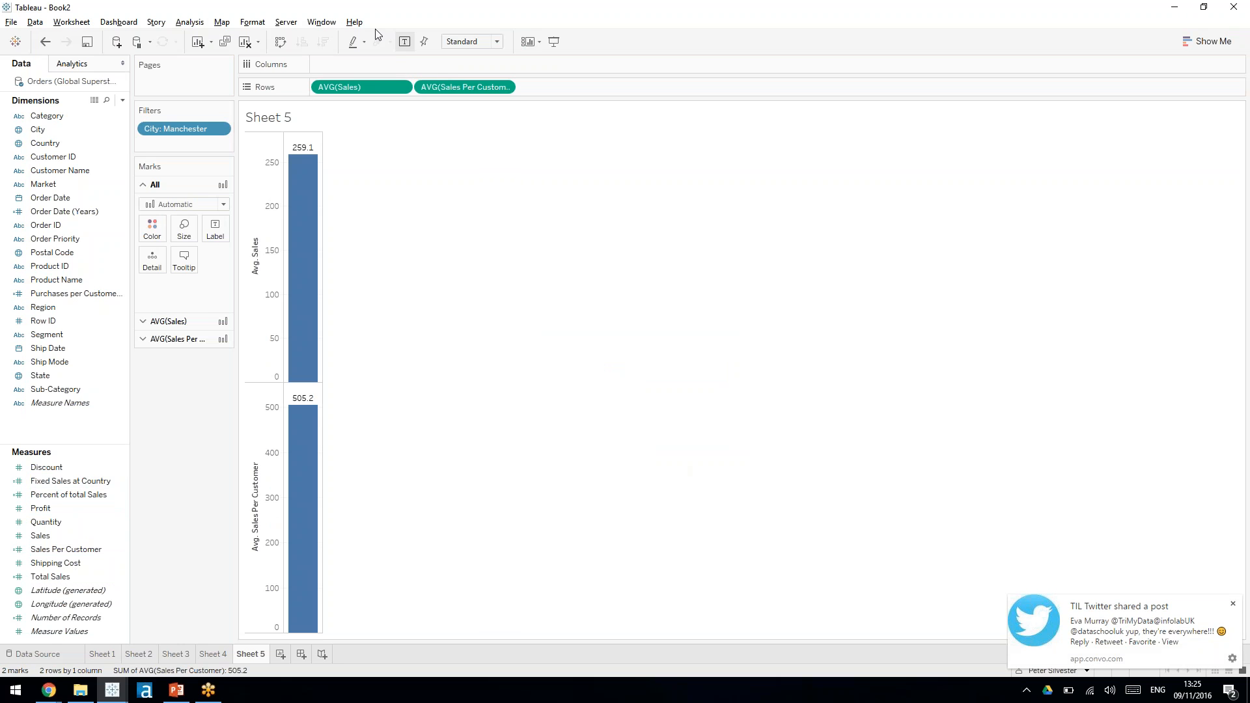
left_click(504, 87)
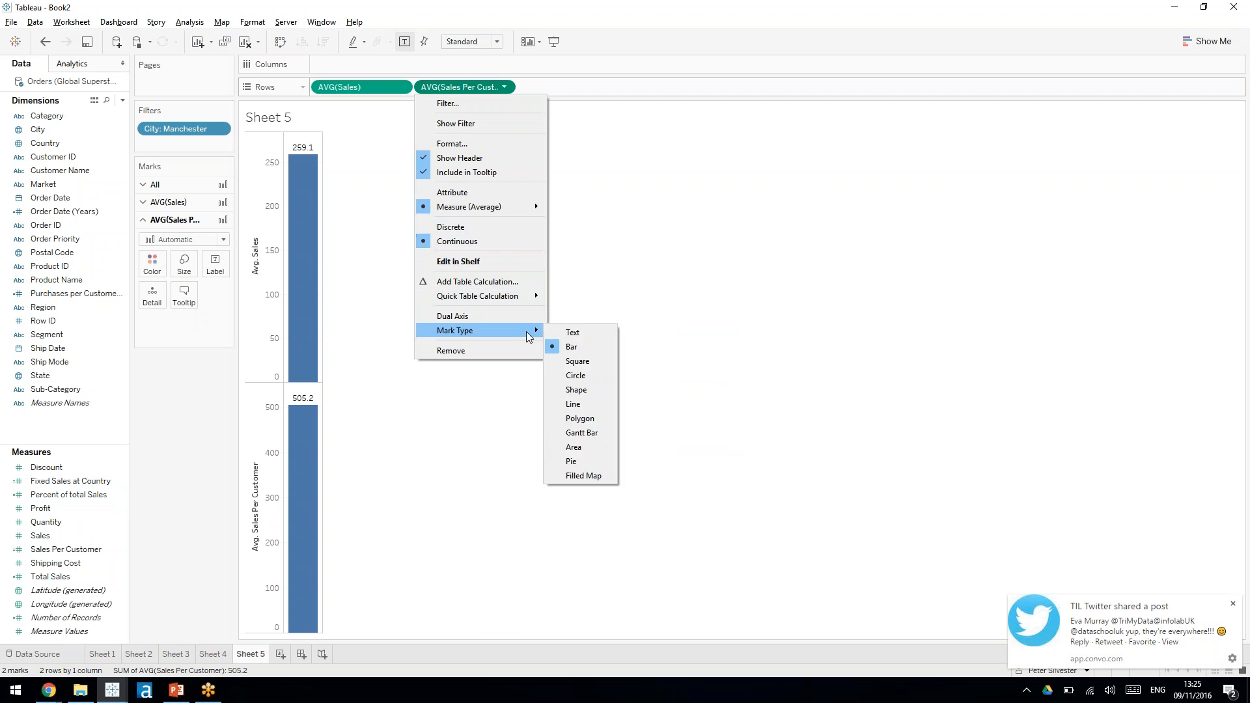
left_click(528, 316)
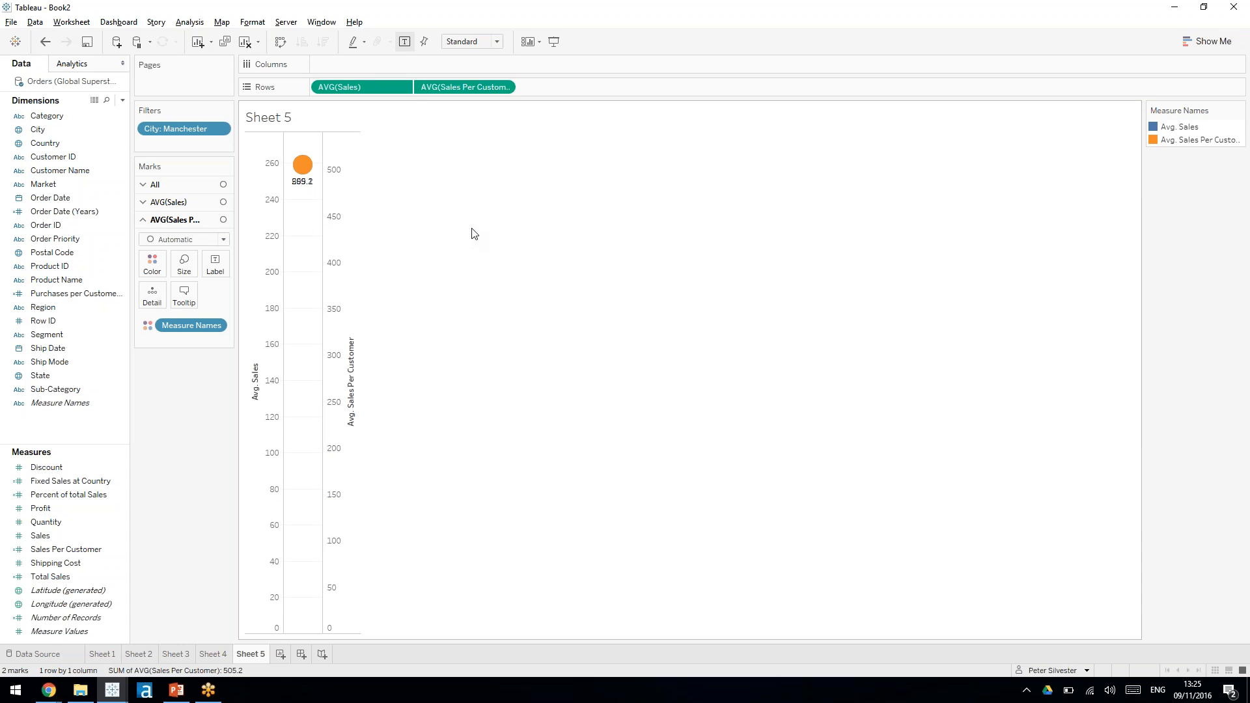
Step: Undo the dual axis and combine AVG(Sales) and AVG(Sales Per Customer) on one shared axis as side-by-side bars
key("ctrl+z")
left_click_drag(465, 86, 311, 260)
key("ctrl+z")
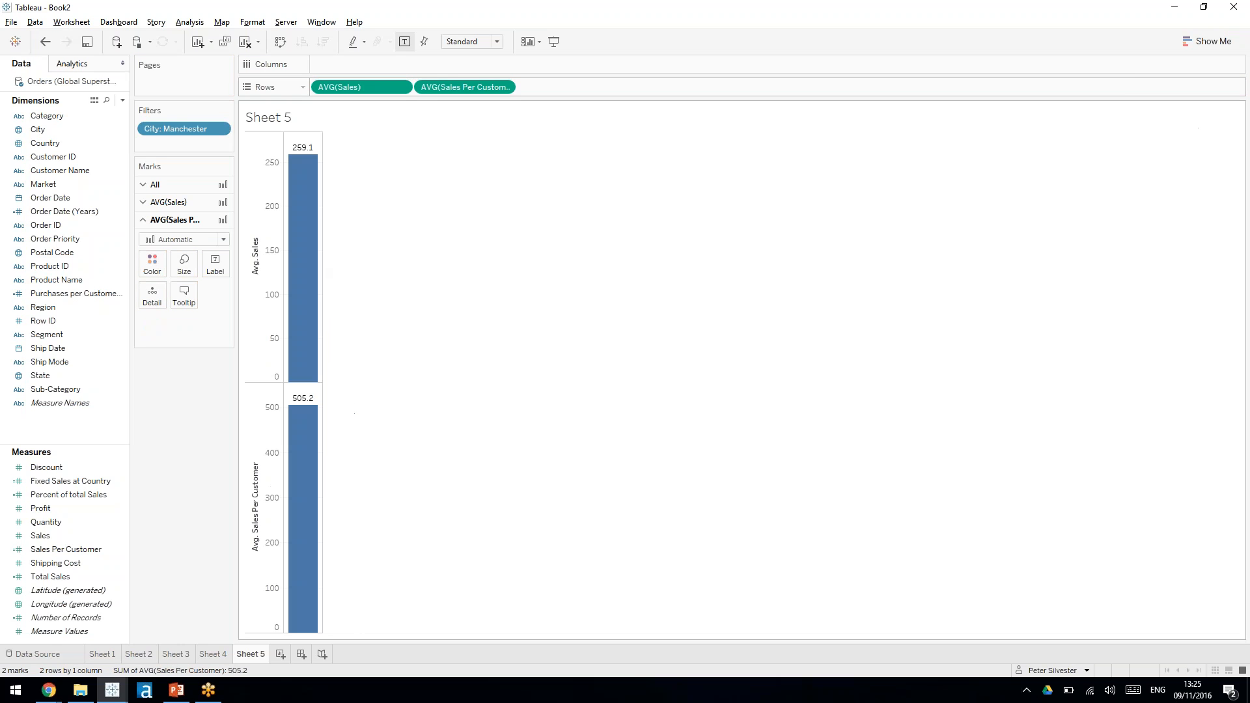
left_click_drag(465, 86, 256, 147)
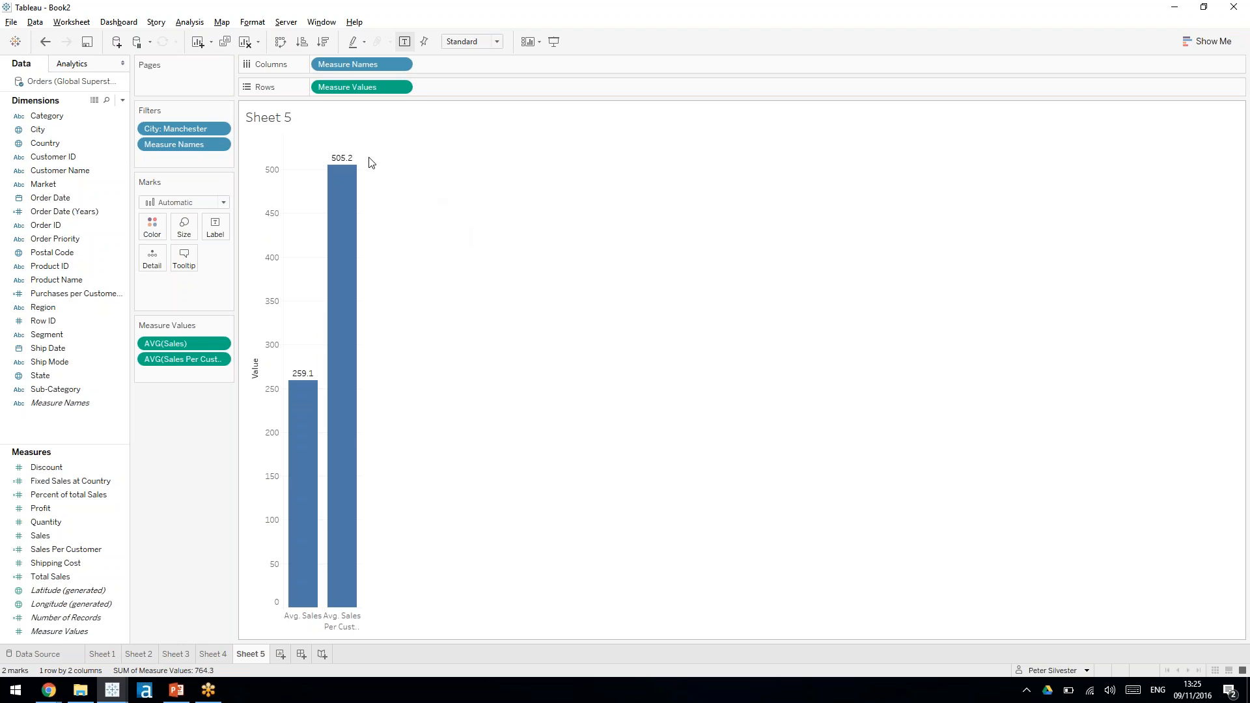
mouse_move(349, 162)
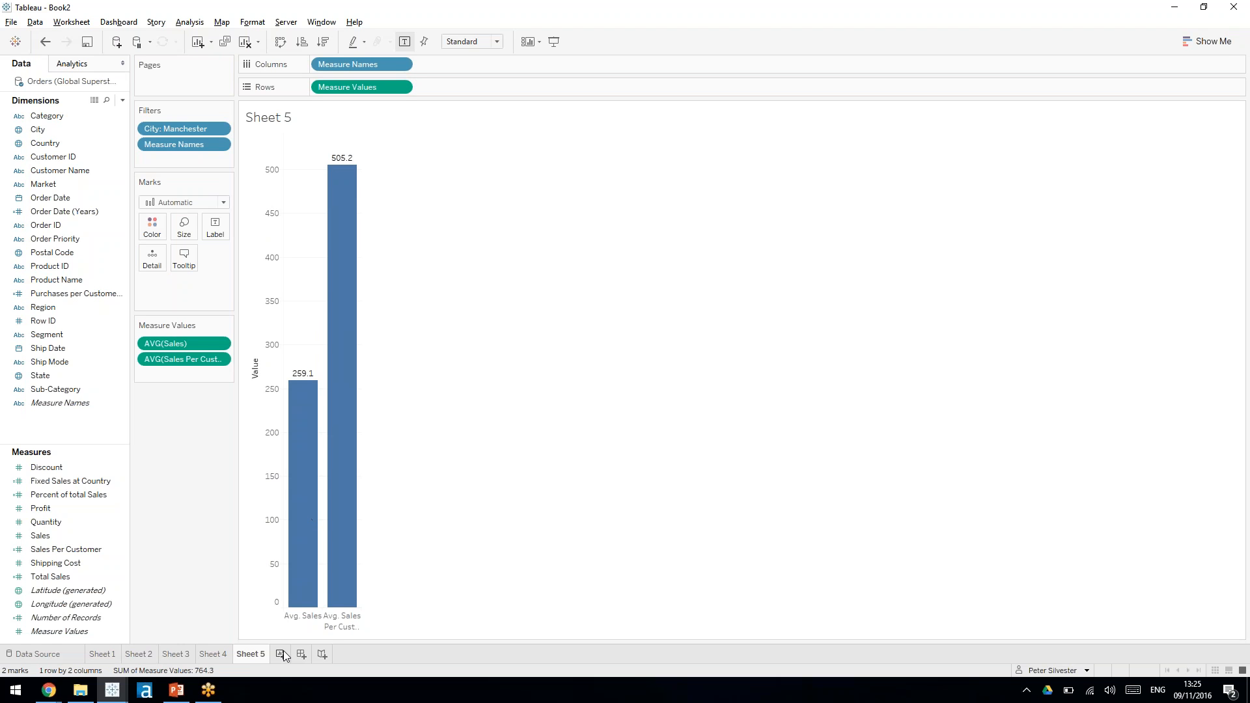
Step: Duplicate Sheet 5 as a crosstab and lay it out with Customer ID on rows and Measure Names on widened columns
right_click(262, 654)
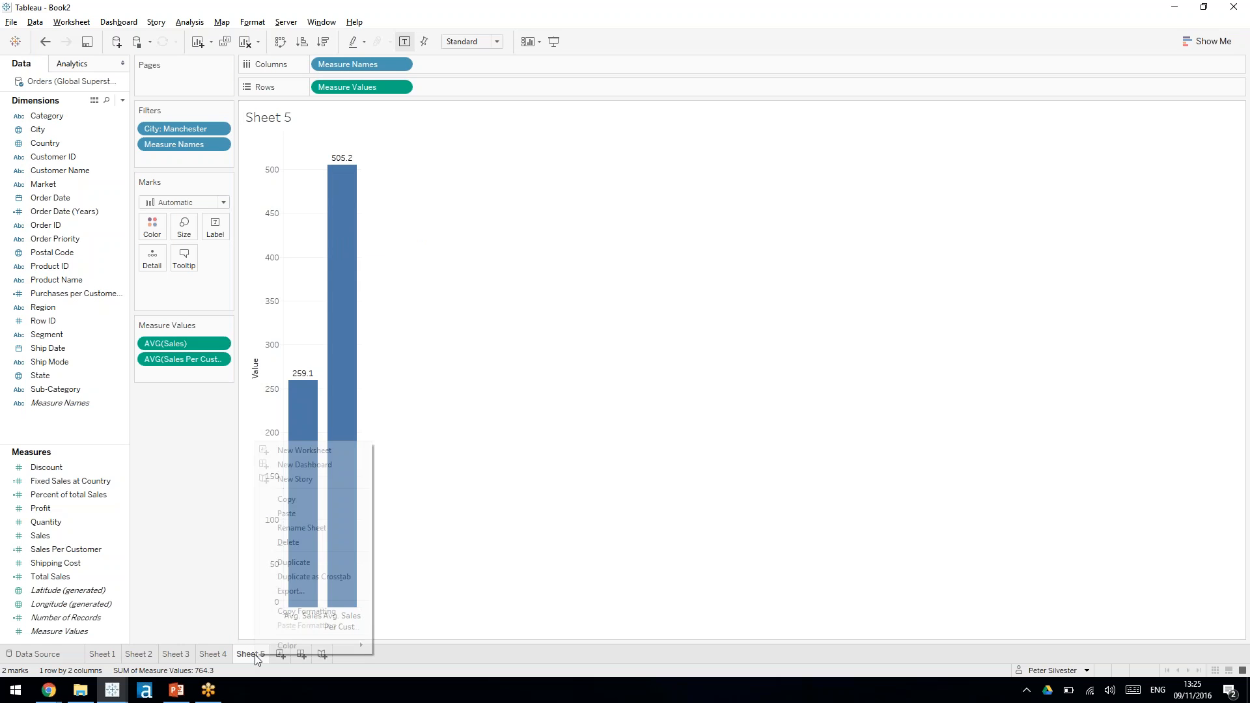
left_click(314, 576)
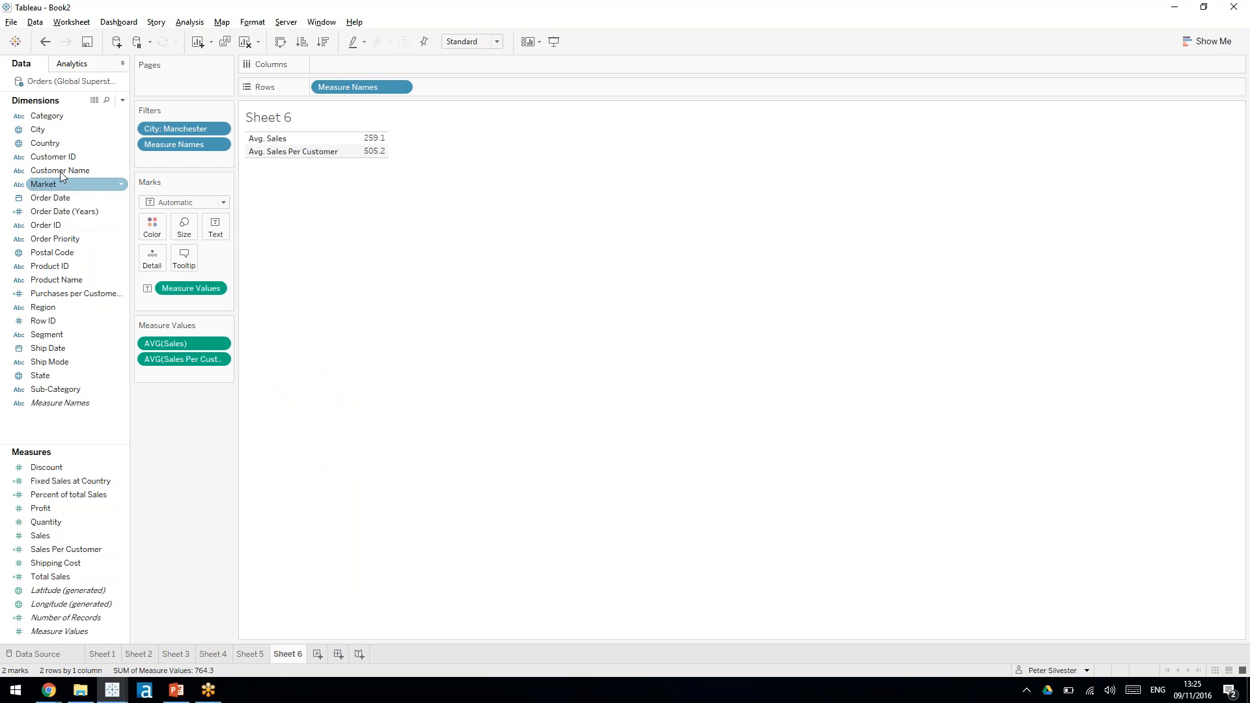
left_click_drag(61, 165, 313, 86)
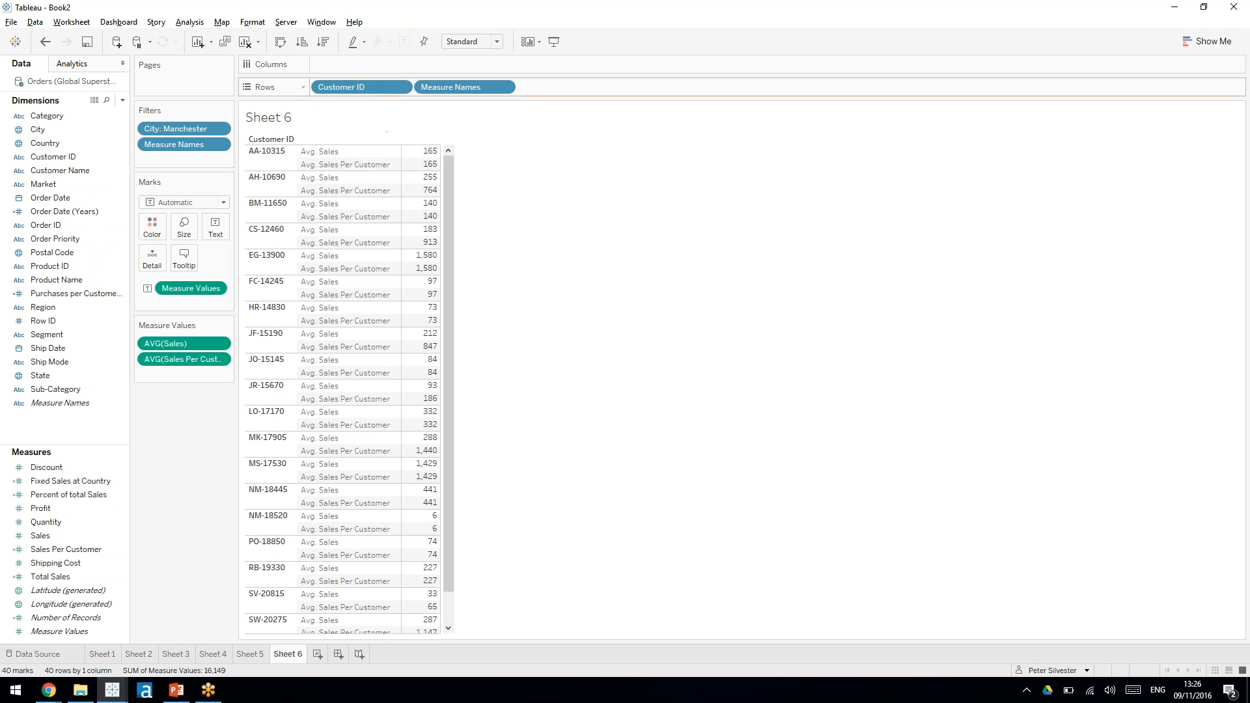
left_click_drag(464, 87, 355, 64)
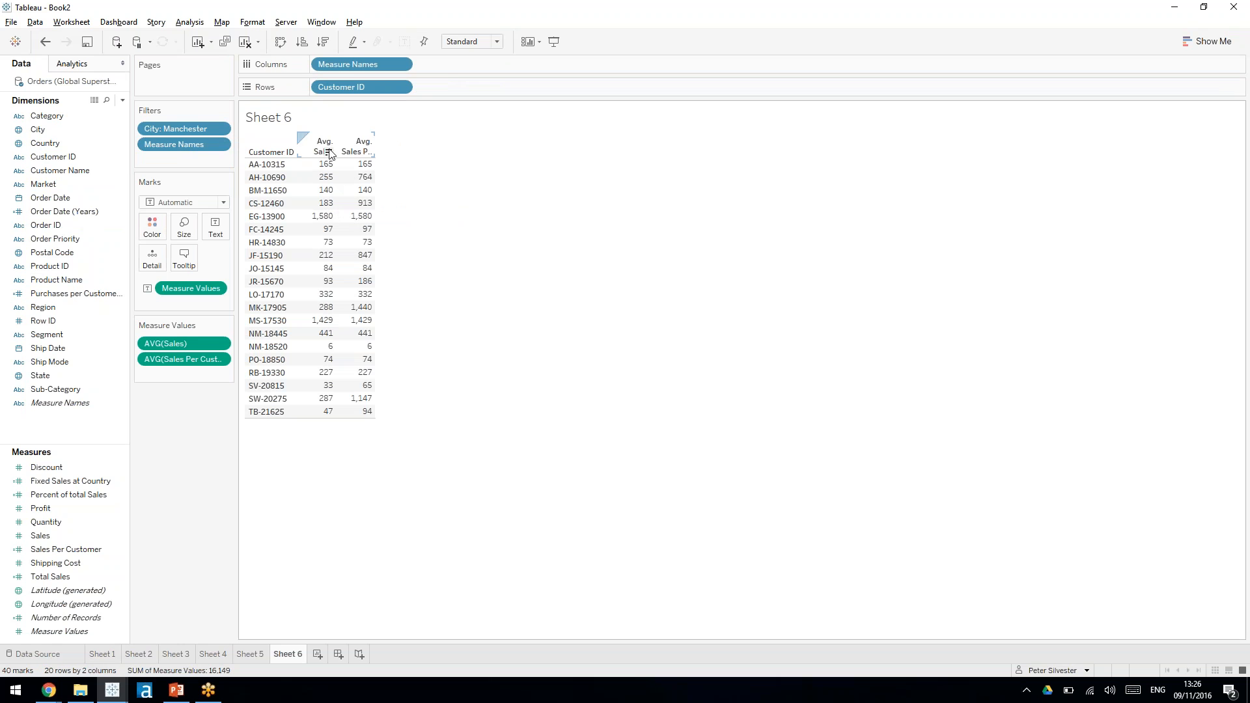
left_click_drag(348, 142, 376, 141)
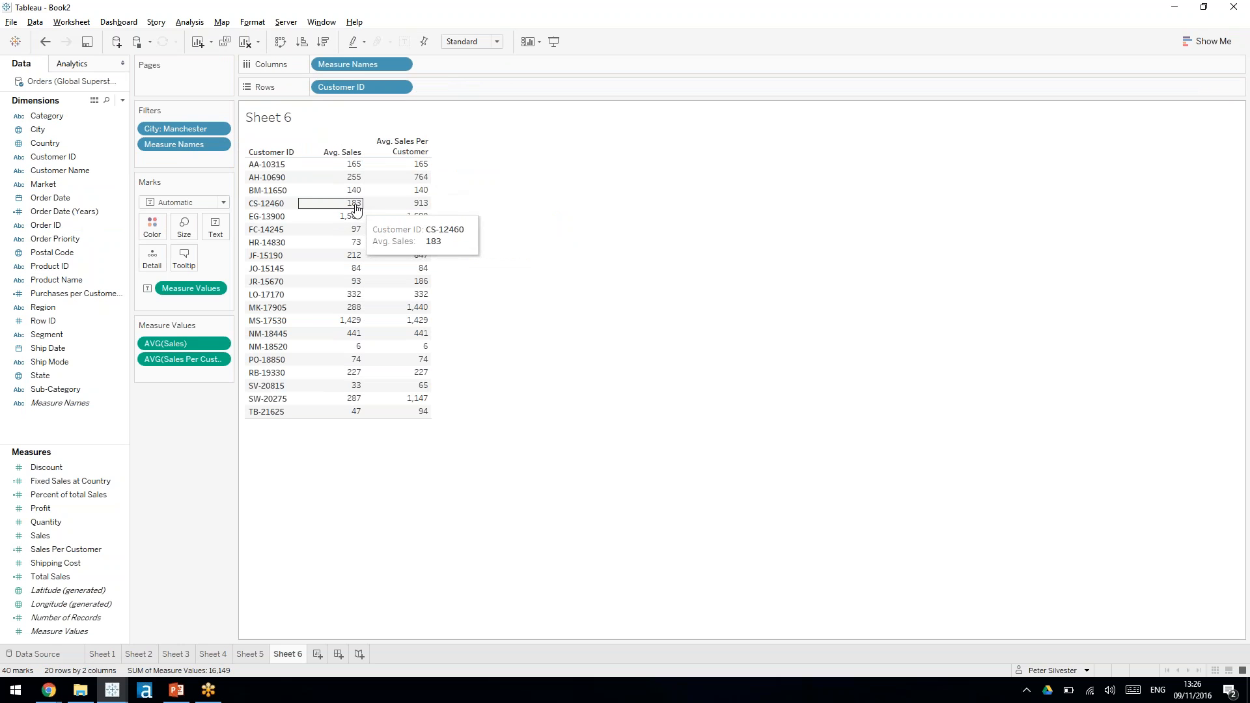
Step: Replace Customer ID with Customer Name on the rows of the crosstab
mouse_move(338, 207)
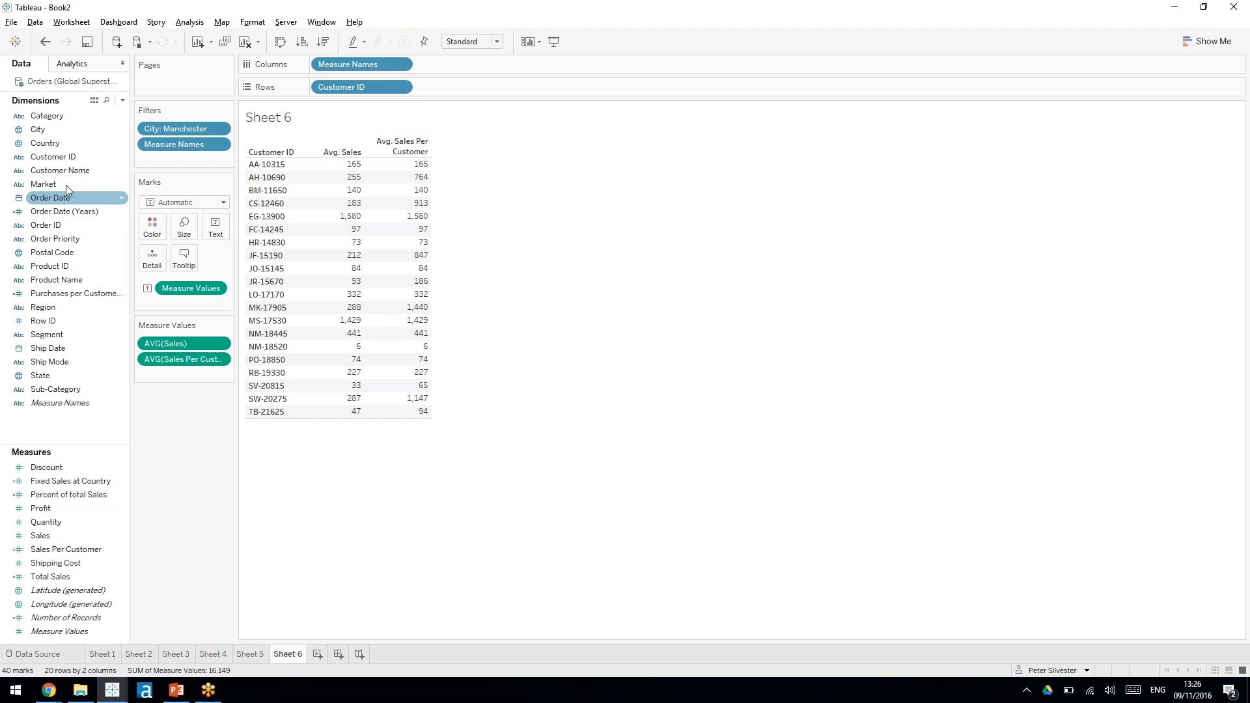
left_click_drag(60, 170, 357, 86)
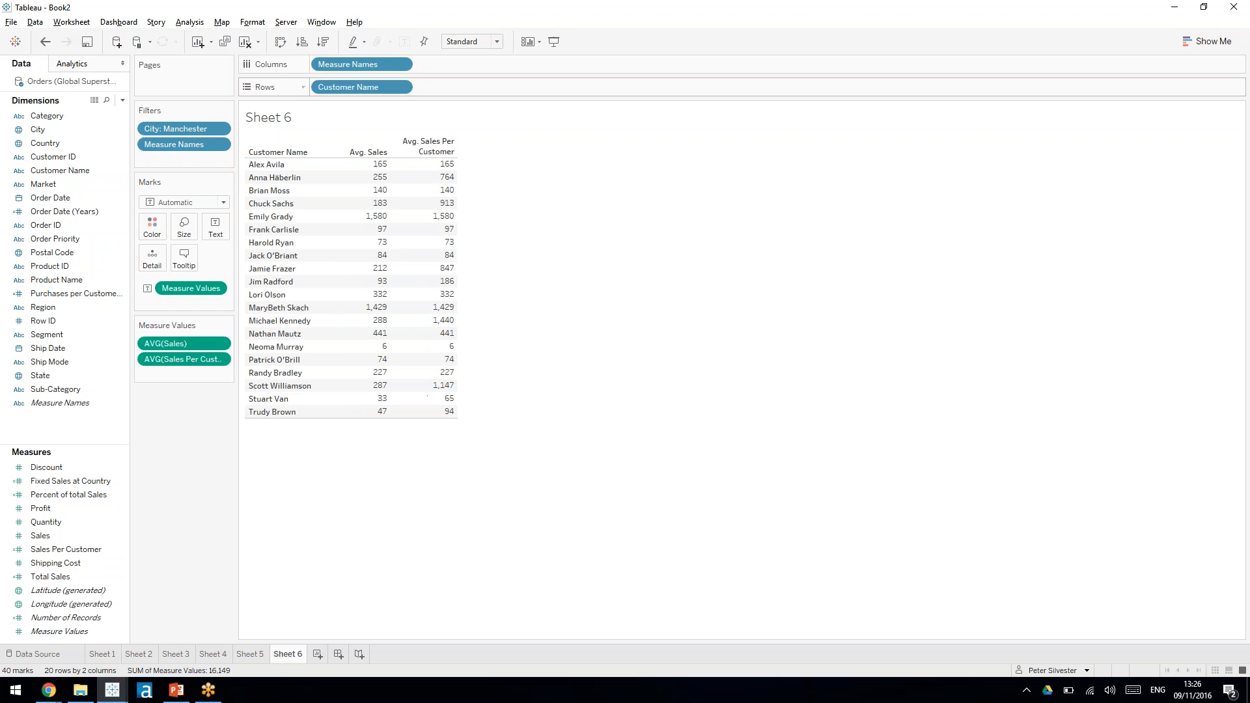
mouse_move(344, 233)
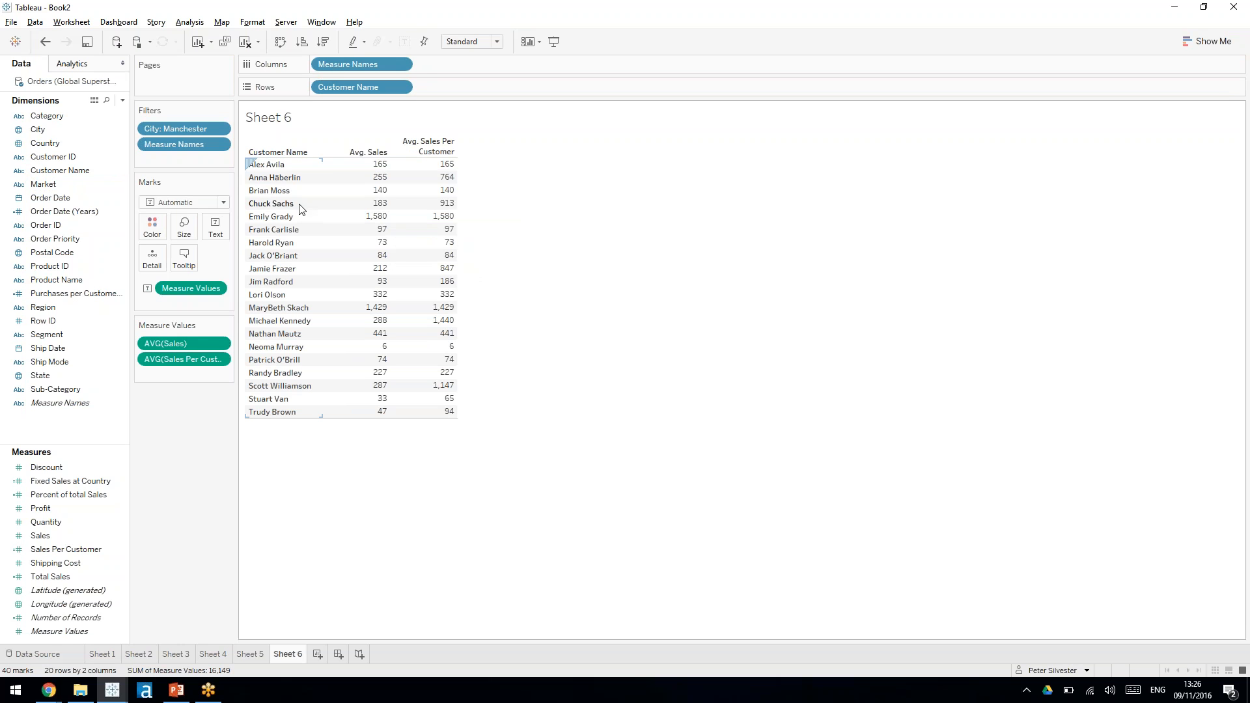
Step: View the full underlying data for the customer with average sales of 183 and examine the Sales and Sales Per Customer values
left_click(351, 207)
right_click(351, 208)
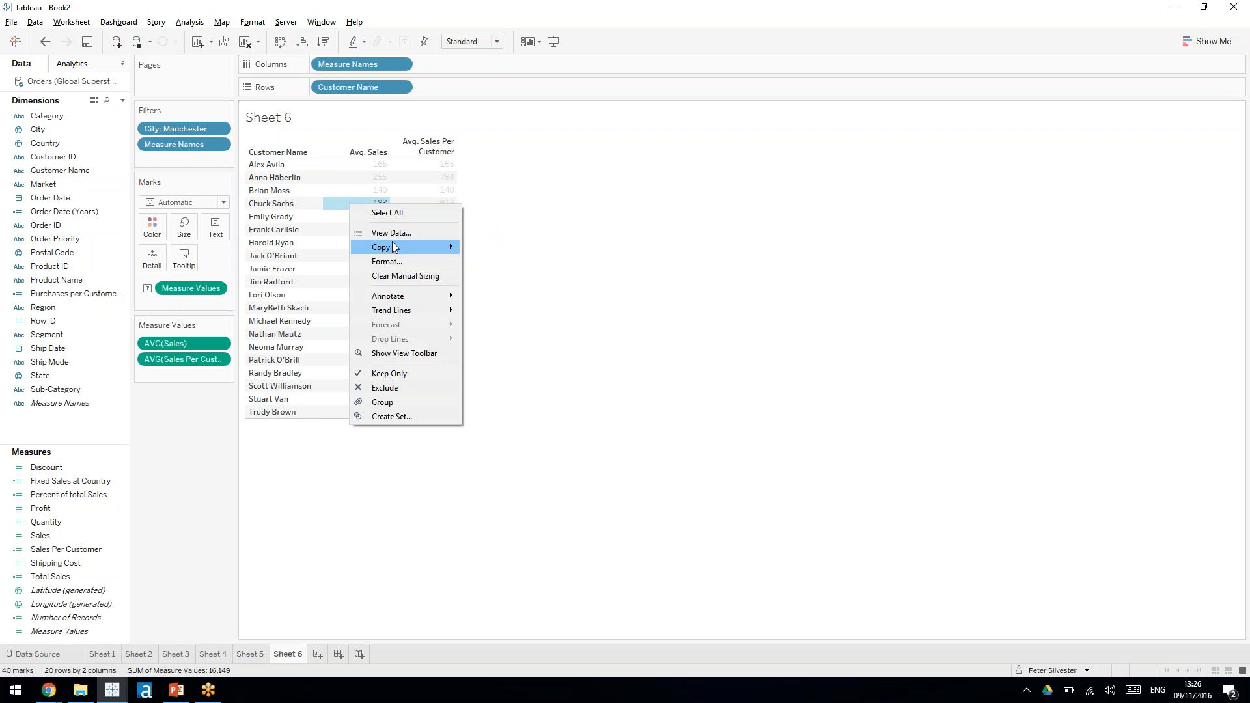
left_click(427, 233)
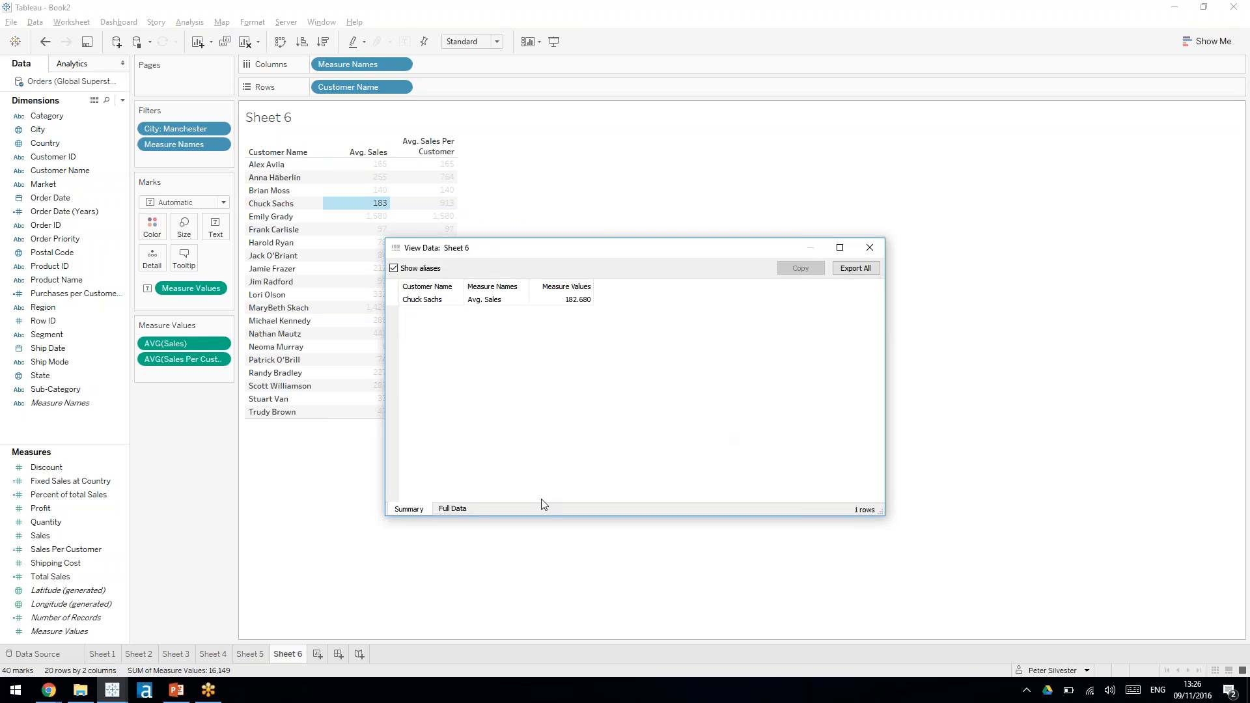
left_click(453, 509)
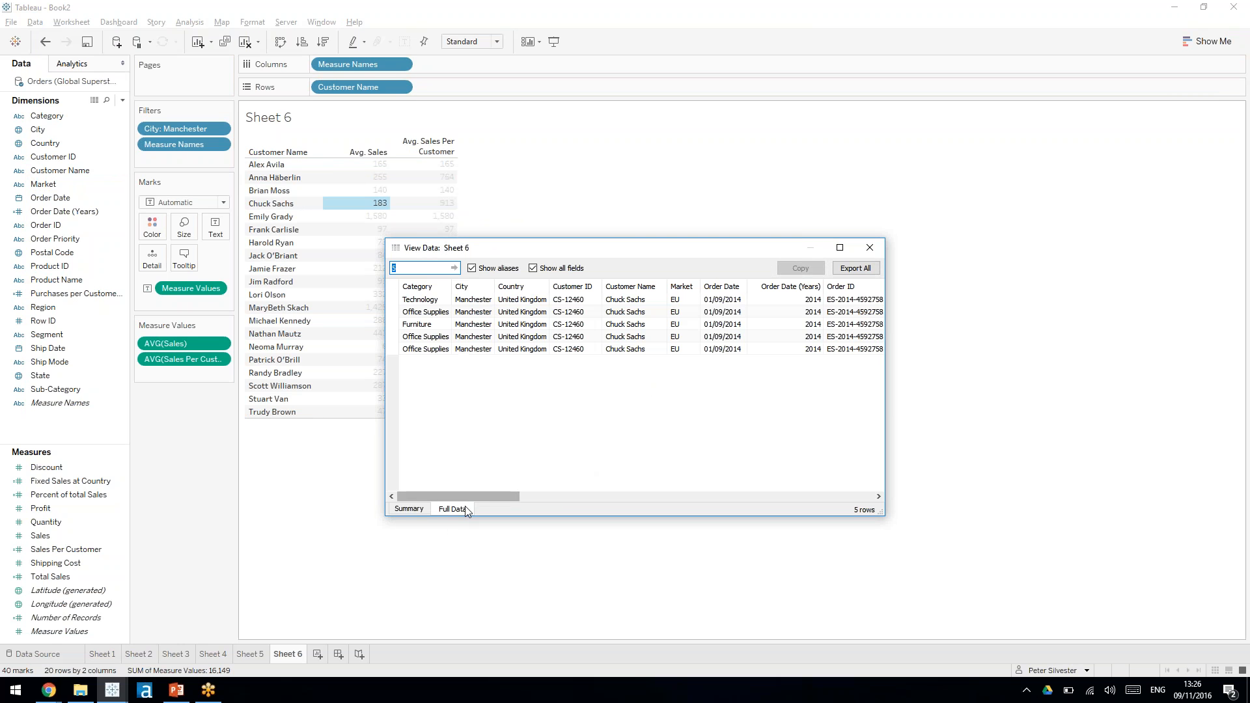
left_click_drag(471, 497, 820, 494)
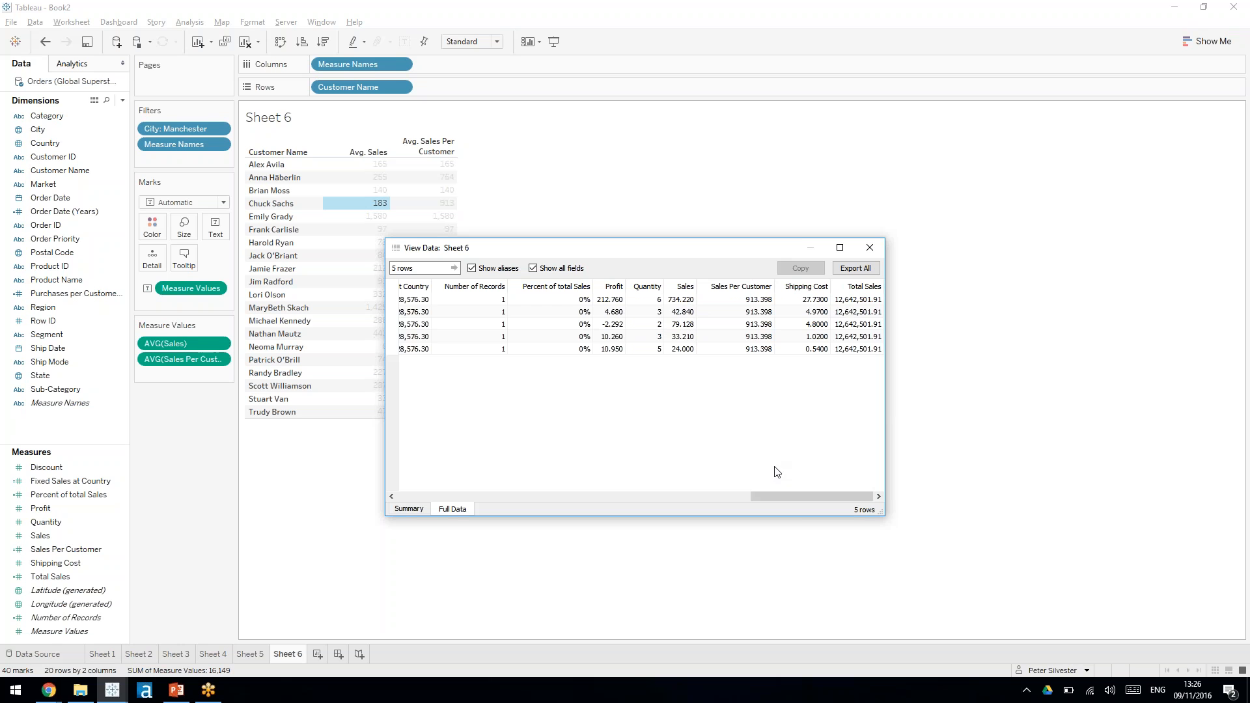
mouse_move(786, 491)
left_mouse_down()
mouse_move(773, 489)
mouse_move(801, 493)
left_mouse_up()
left_click(749, 300)
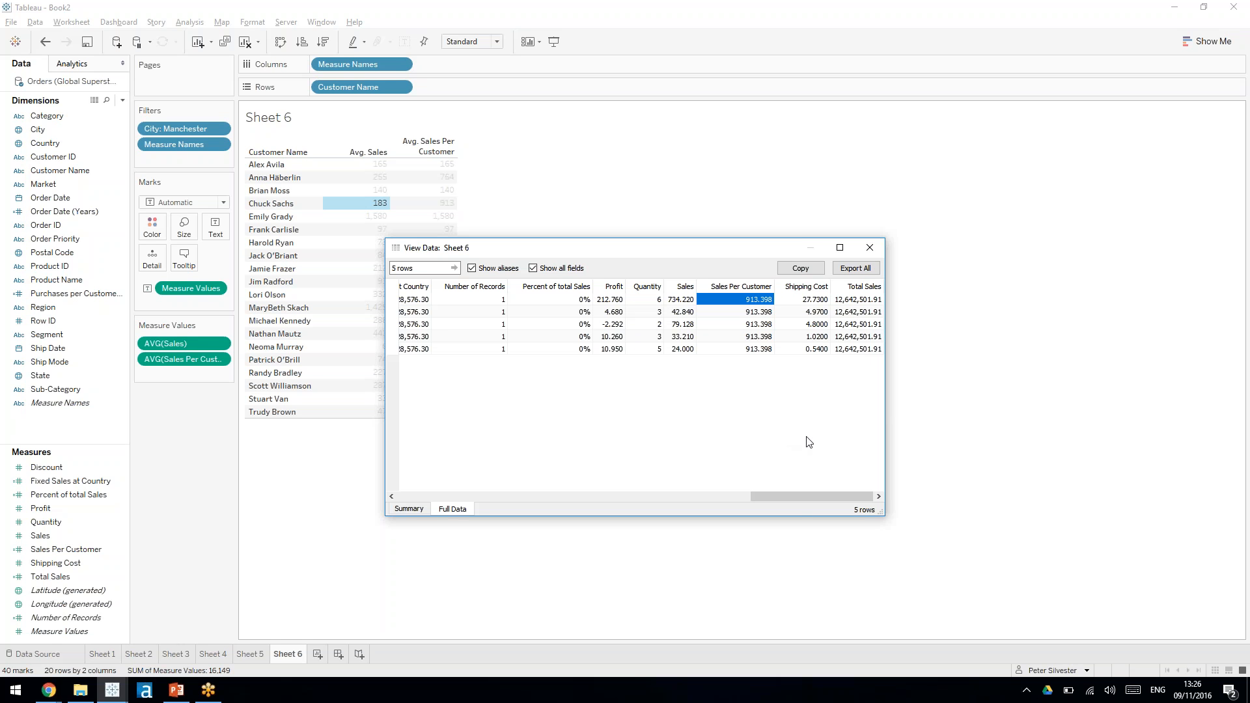
left_click(870, 247)
left_click(503, 420)
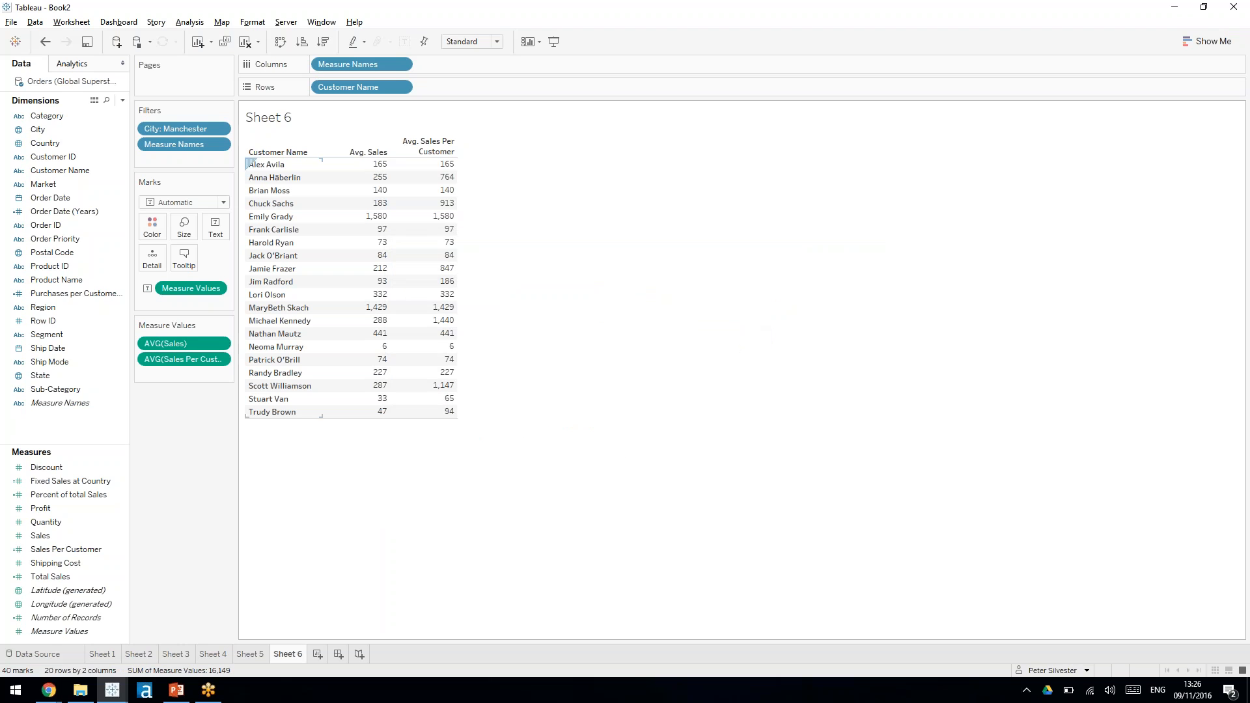
Step: Add a Grand Total row to the Sheet 6 crosstab
left_click(91, 65)
left_click_drag(41, 156, 446, 194)
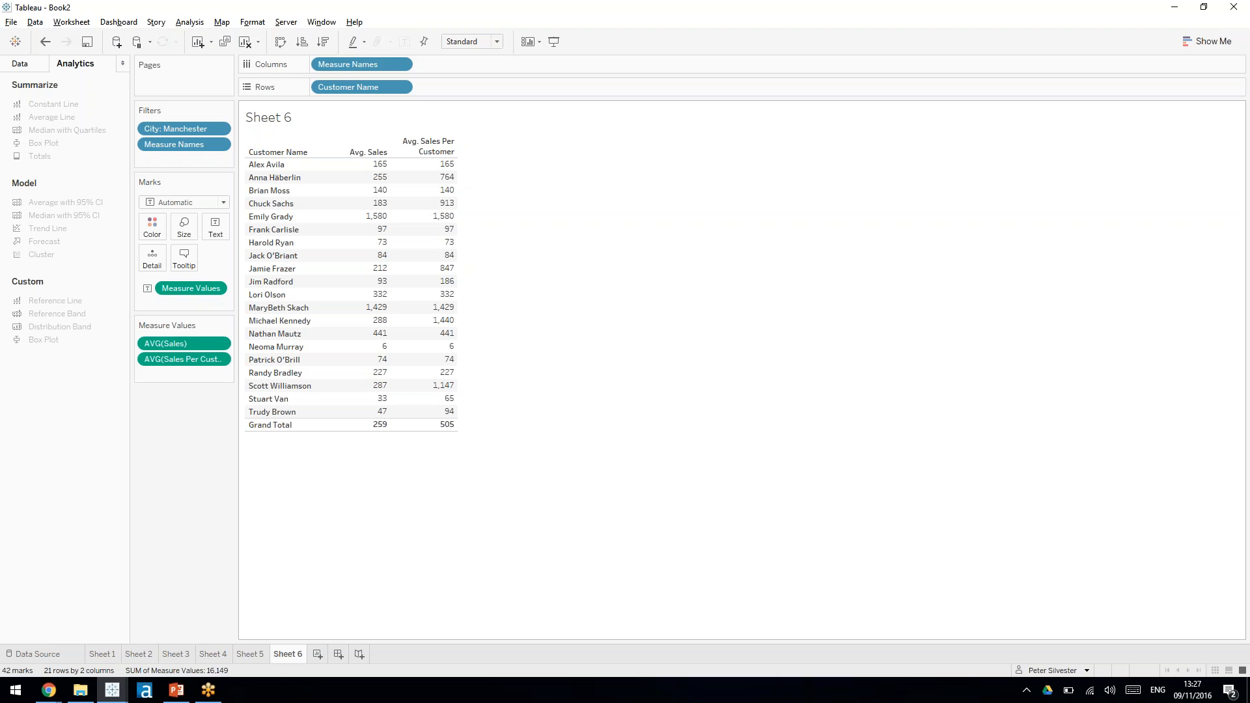
mouse_move(444, 430)
Step: Compare the average bars on Sheet 5 with the per-customer rows and grand totals on Sheet 6
left_click(264, 653)
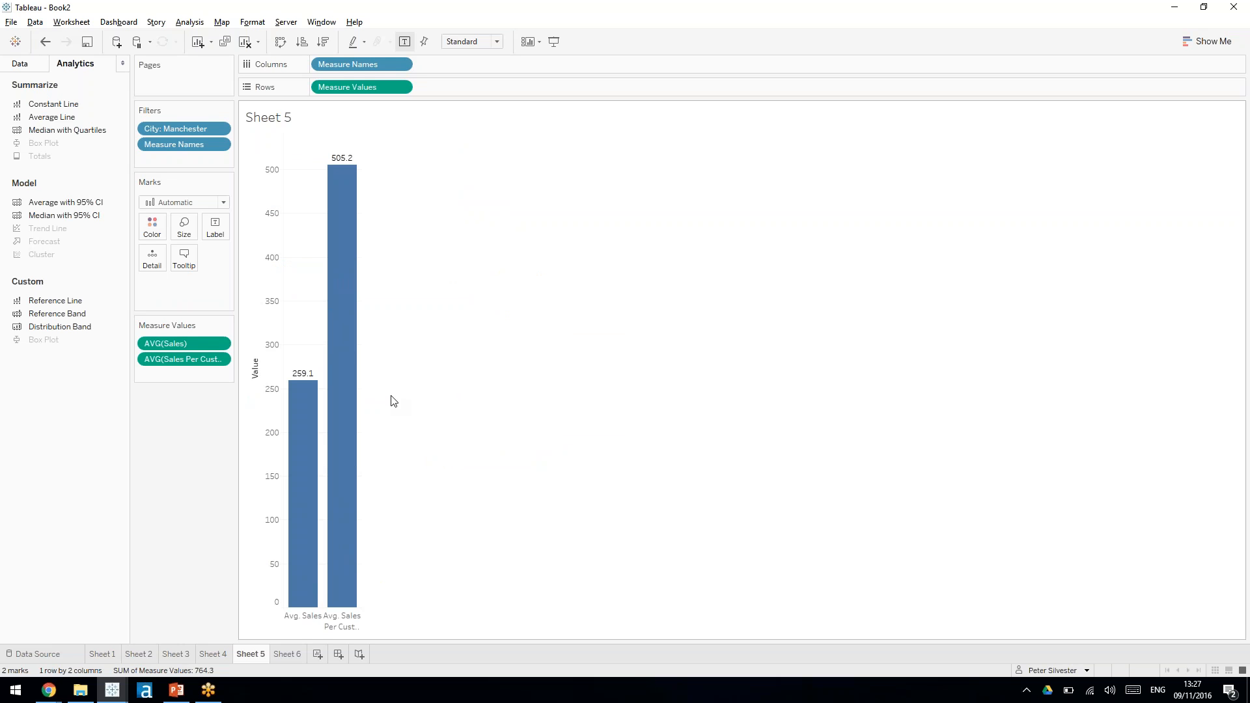
left_click(286, 654)
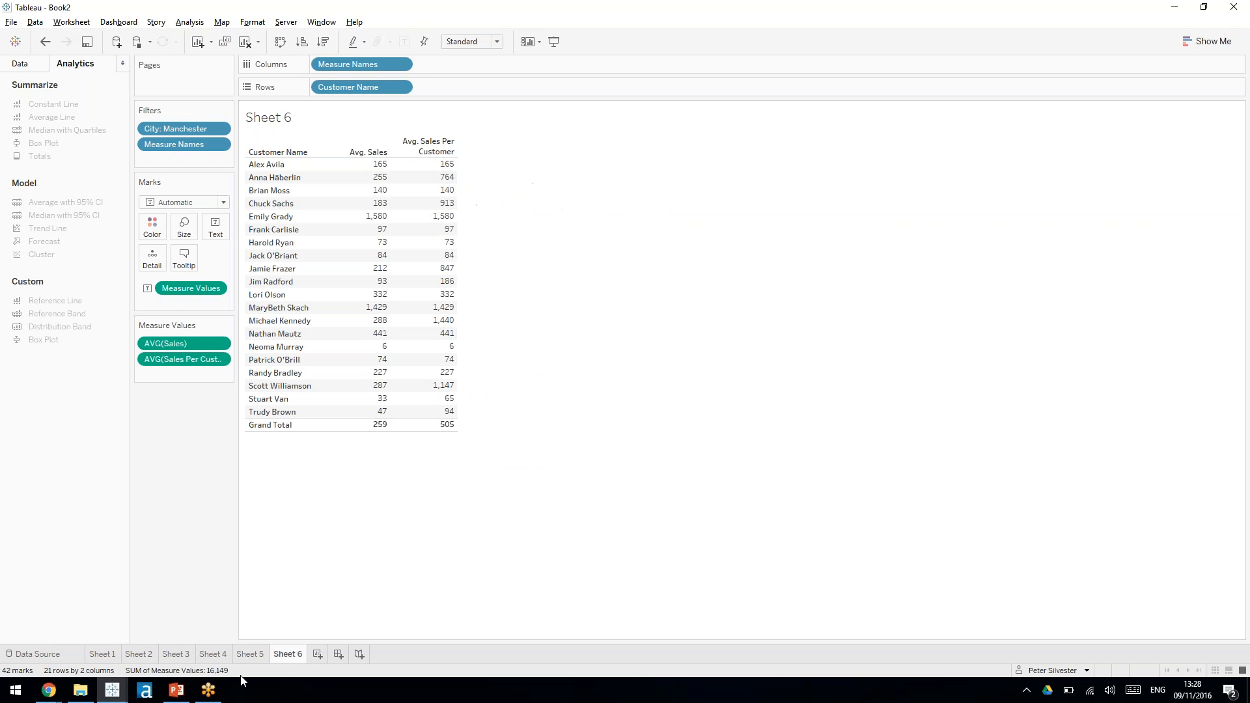
left_click(250, 654)
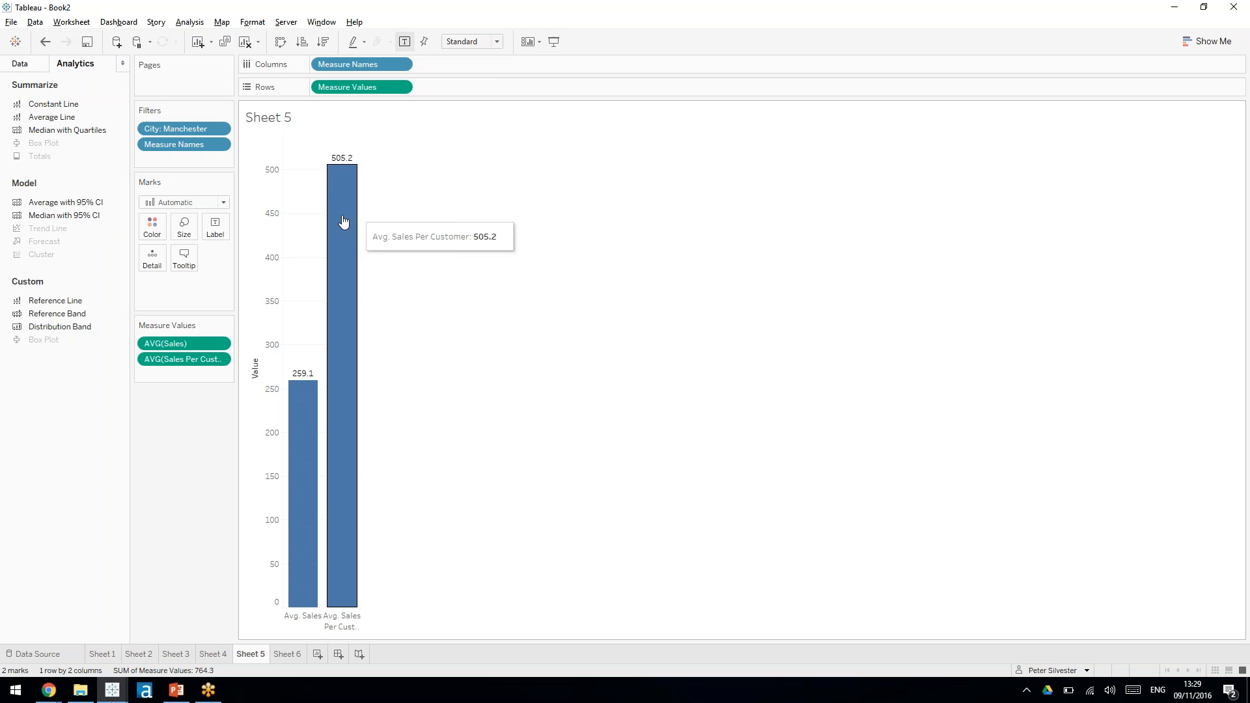
left_click(289, 655)
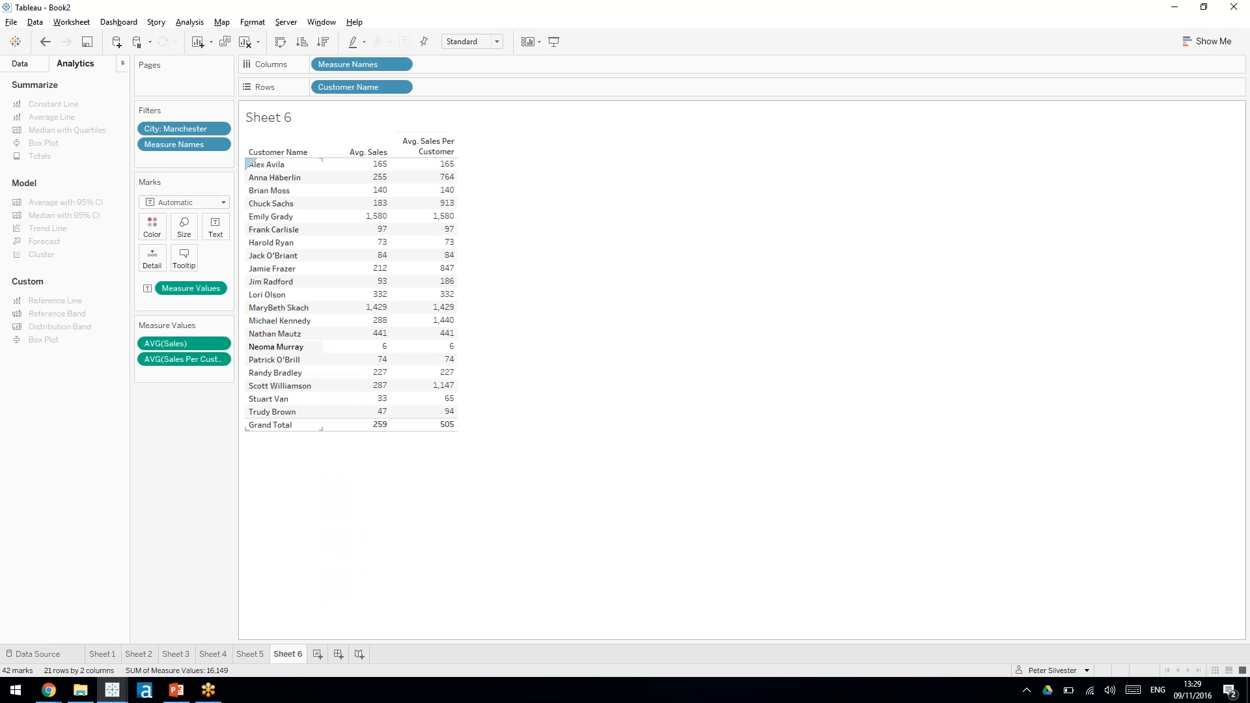
left_click(251, 654)
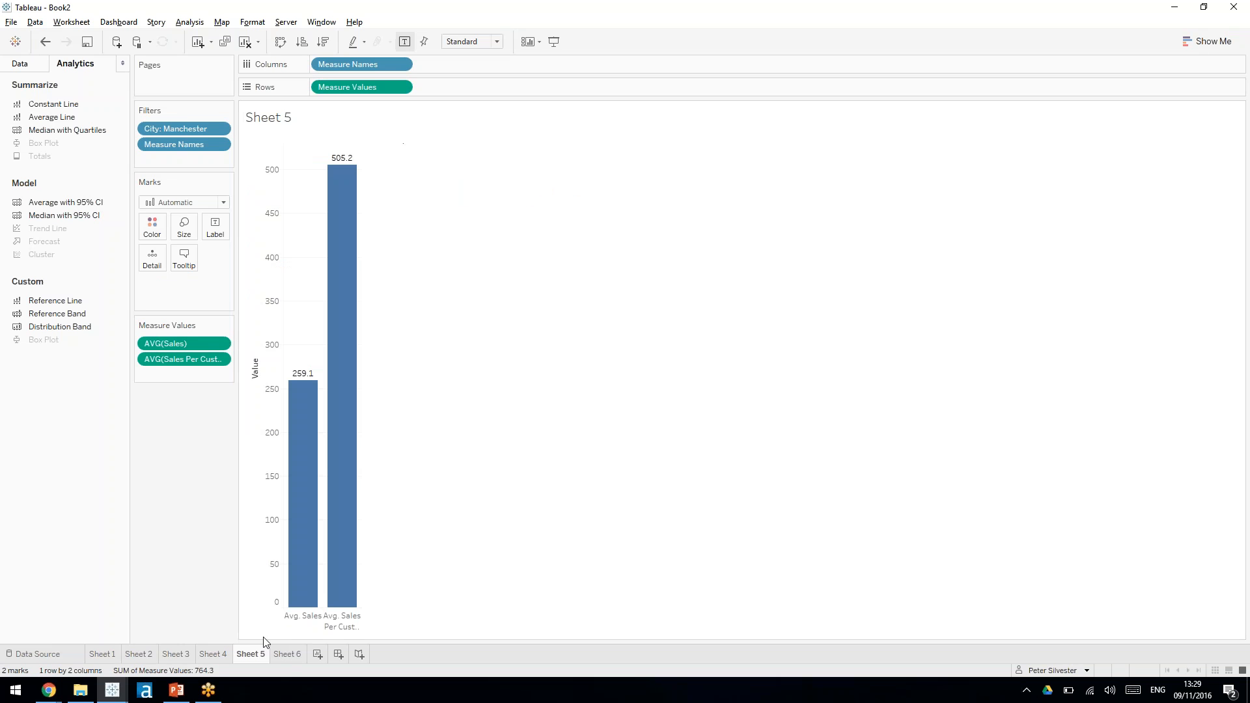
mouse_move(348, 166)
left_click(282, 657)
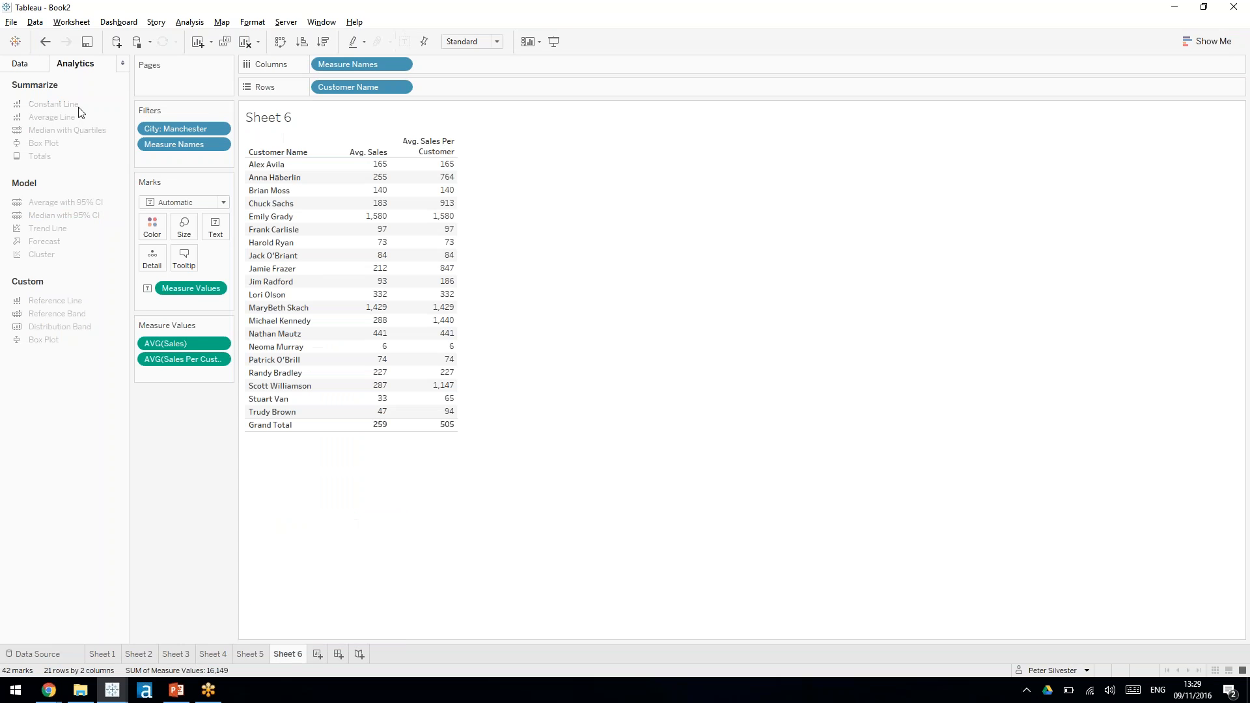
Step: Change the aggregation in the Sales Per Customer formula to AVG, giving {INCLUDE [Customer ID] : AVG([Sales]) }, and save it
left_click(34, 65)
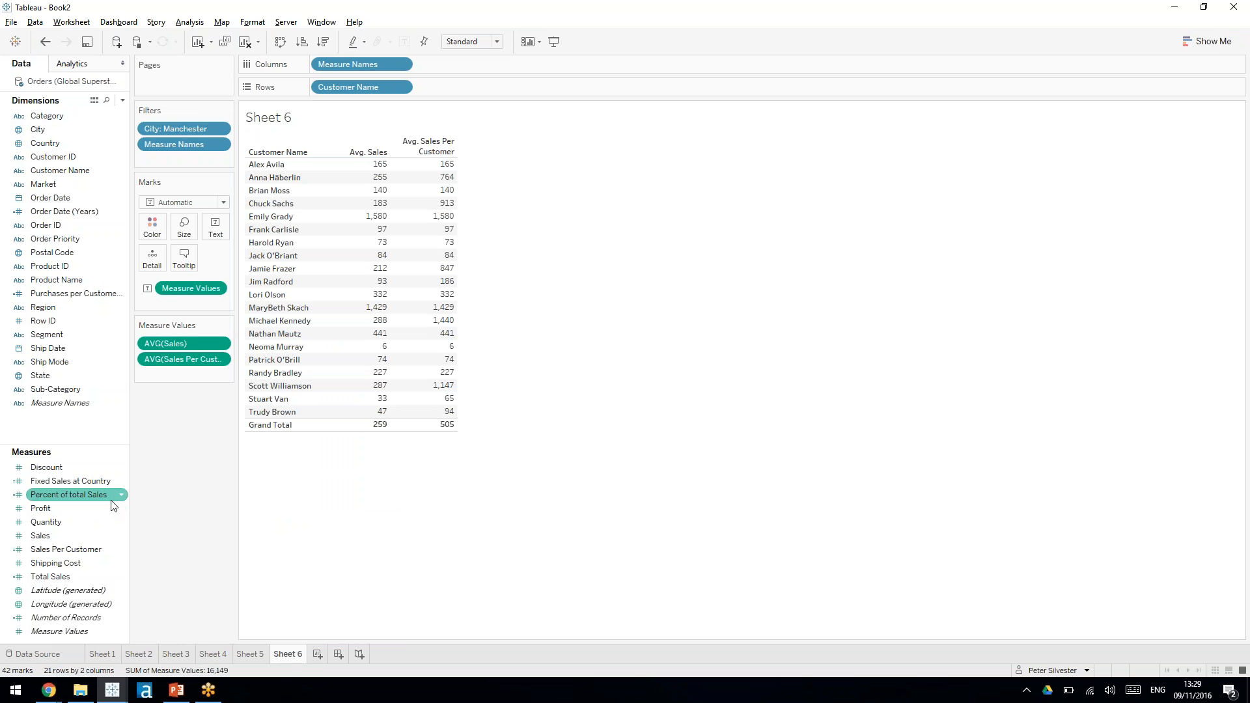
left_click(122, 550)
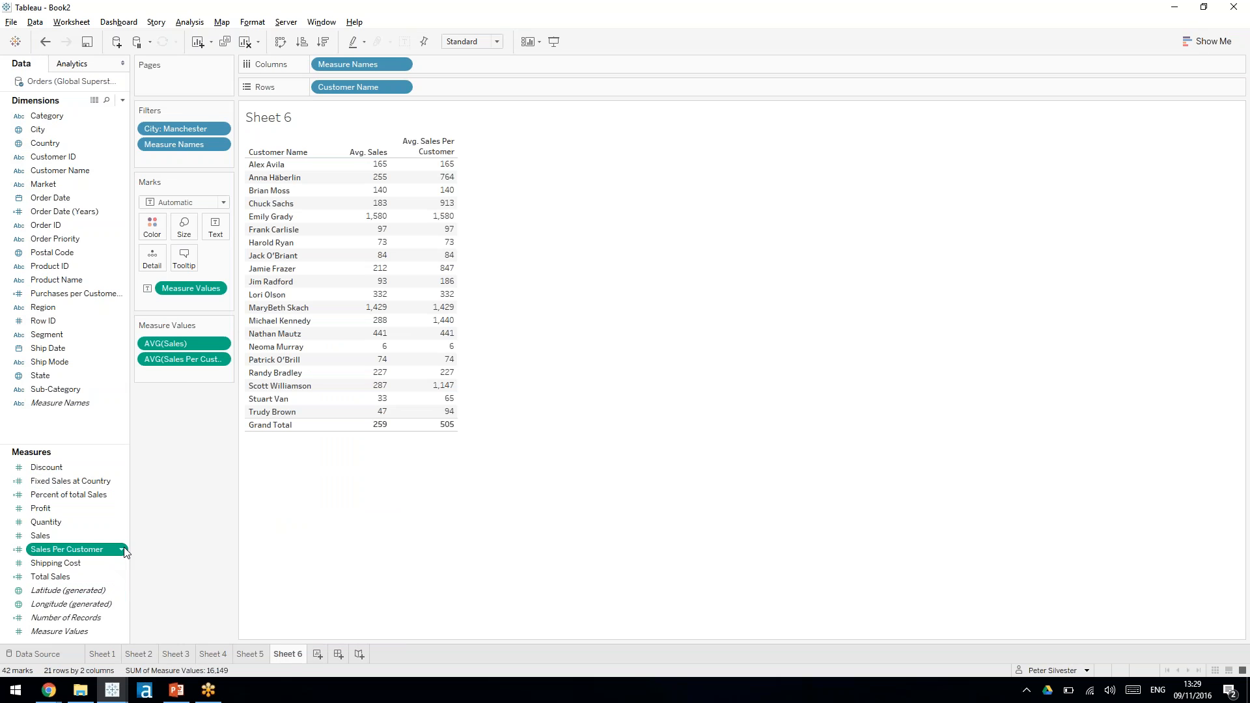
left_click(155, 328)
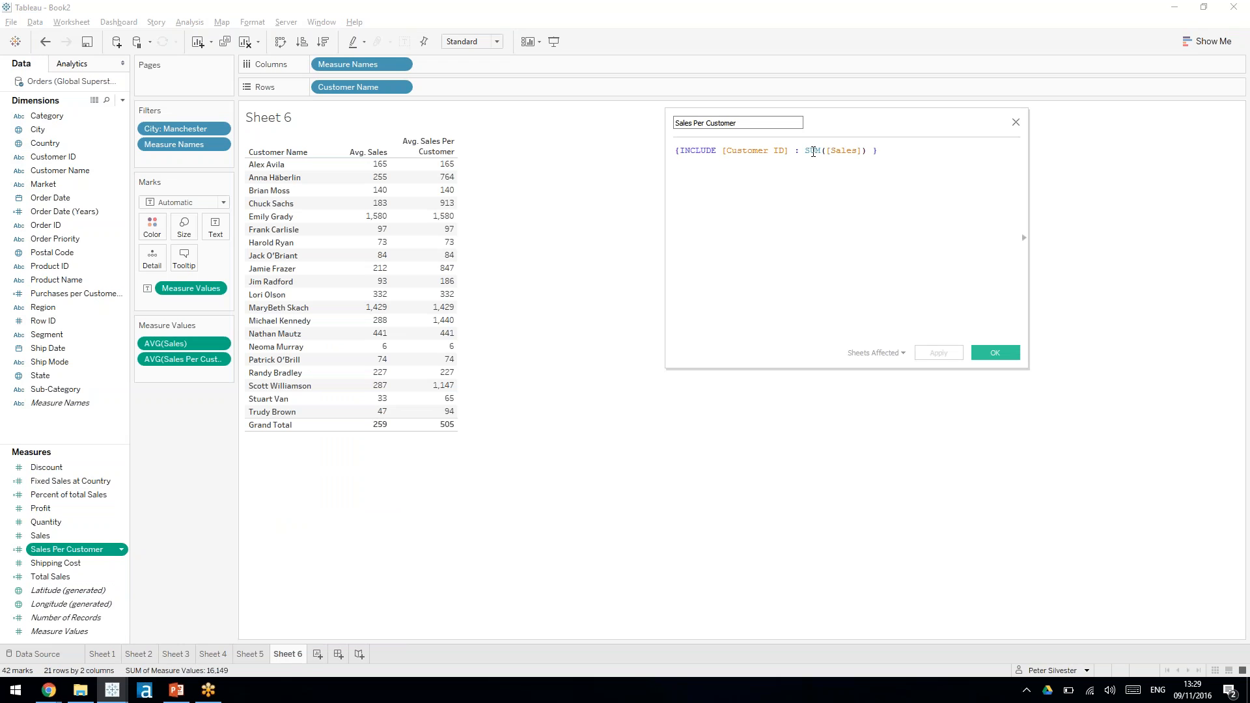
scroll(816, 195, "up", 3)
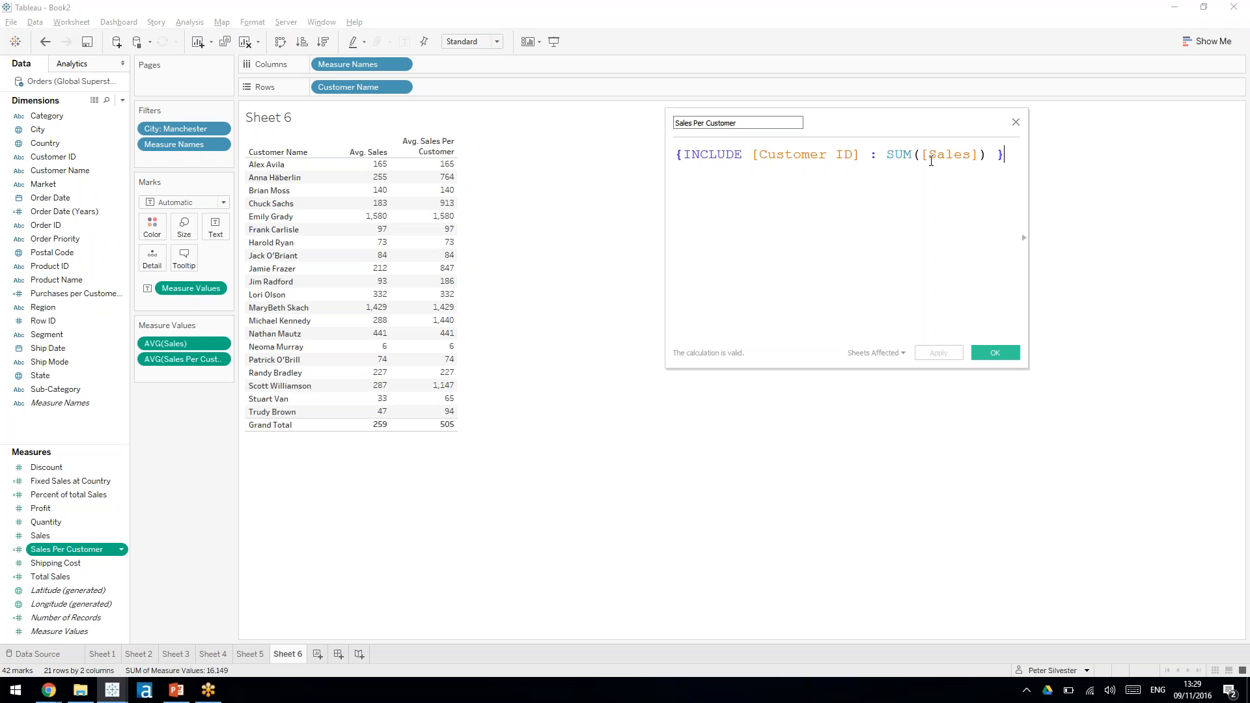
double_click(910, 151)
type("avg")
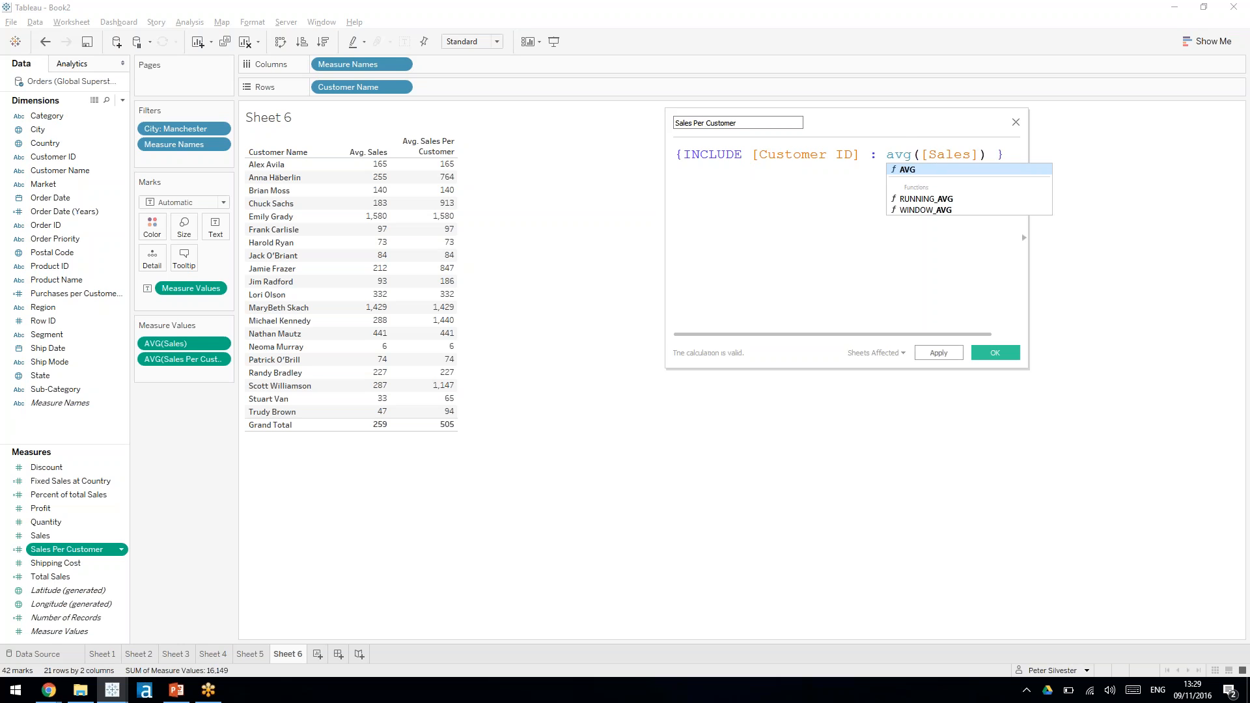
key("Return")
left_click(994, 358)
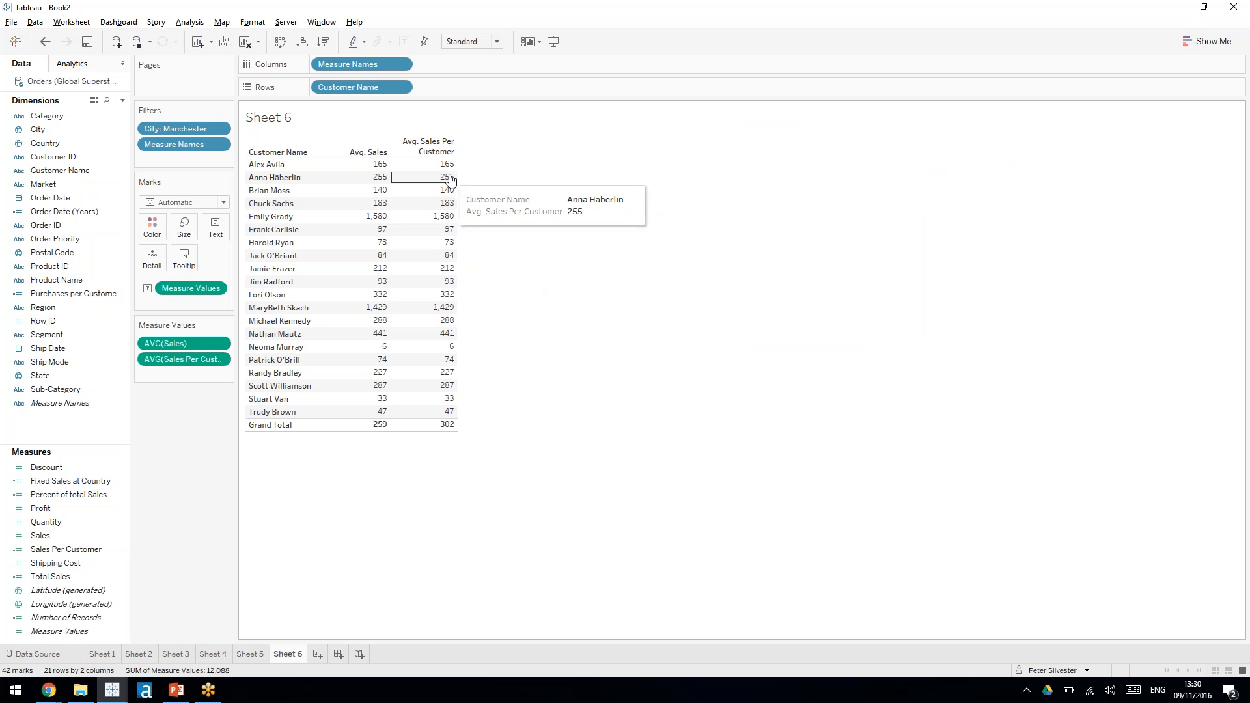
mouse_move(454, 170)
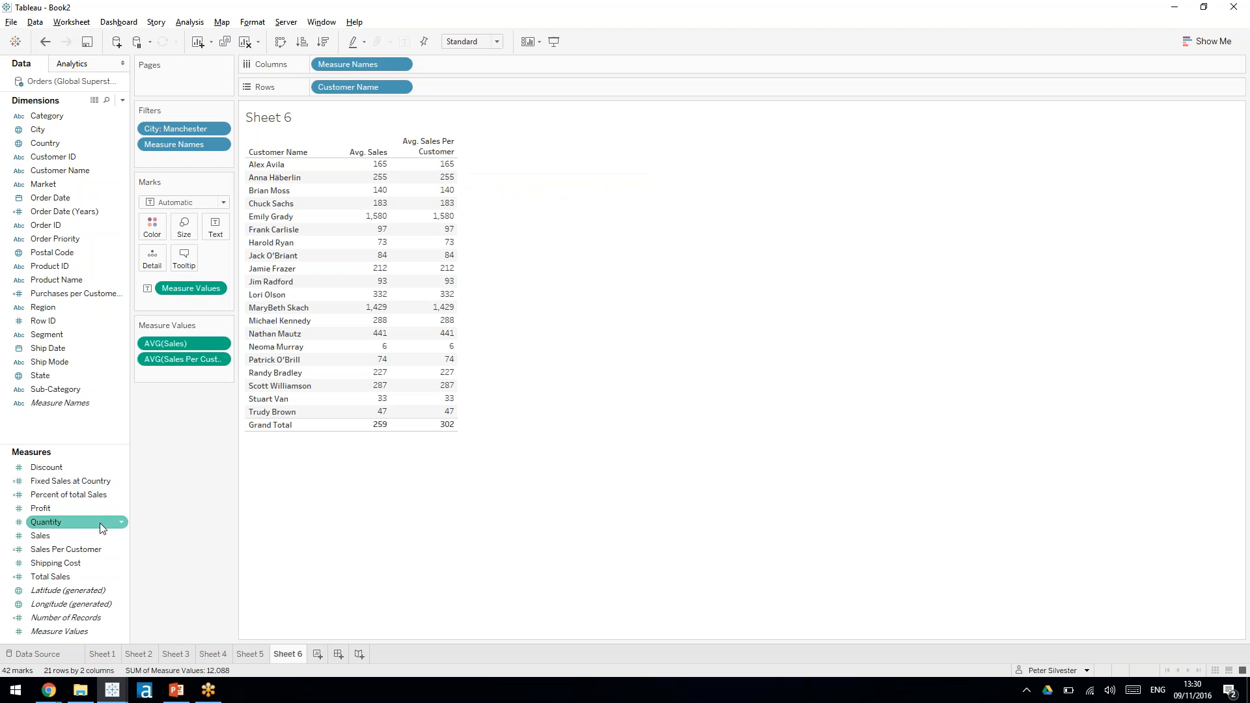
Step: Reopen the Sales Per Customer calculation to examine its AVG aggregation, and compare it with the crosstab's grand totals
right_click(120, 549)
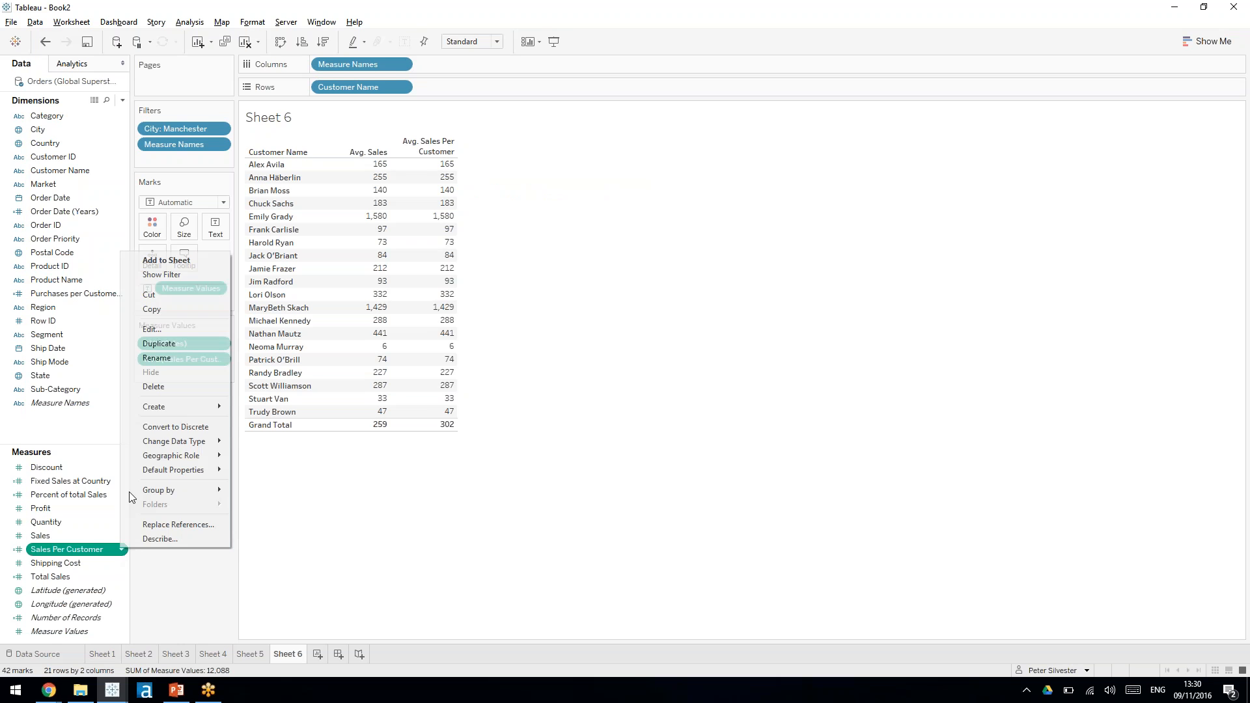
left_click(162, 329)
scroll(866, 181, "up", 6)
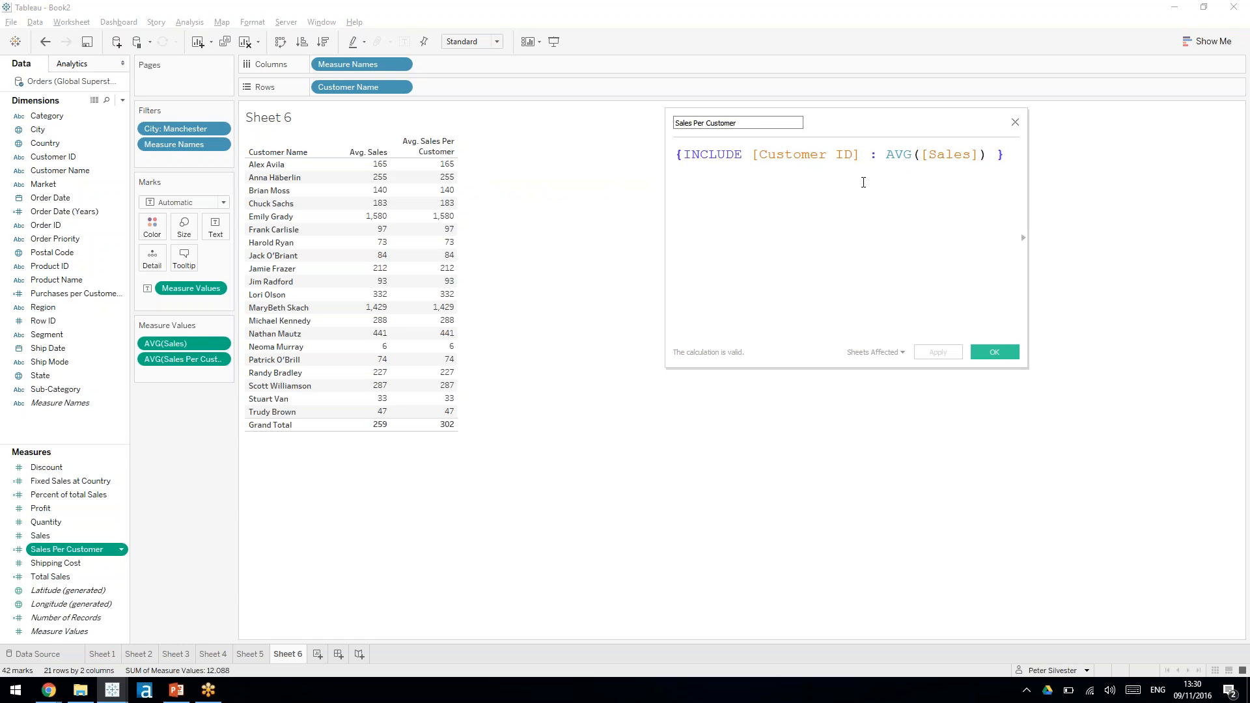
left_click_drag(883, 155, 913, 173)
left_click(928, 264)
left_click(999, 355)
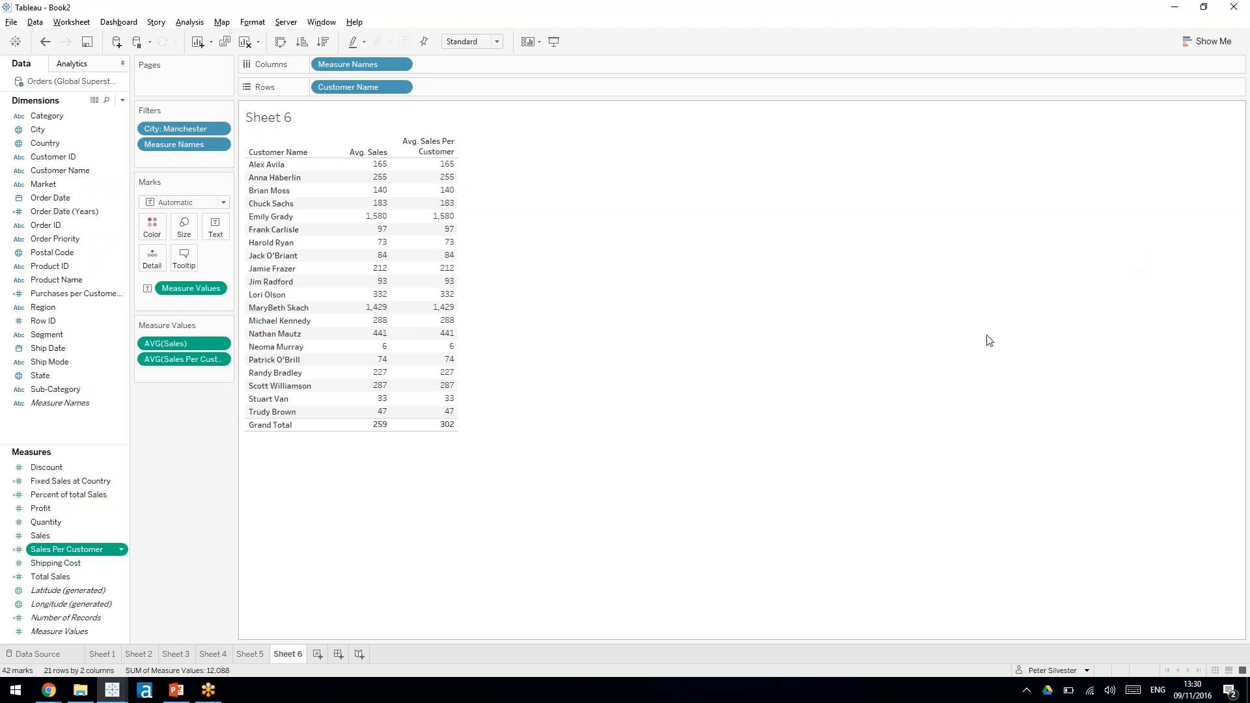
mouse_move(448, 431)
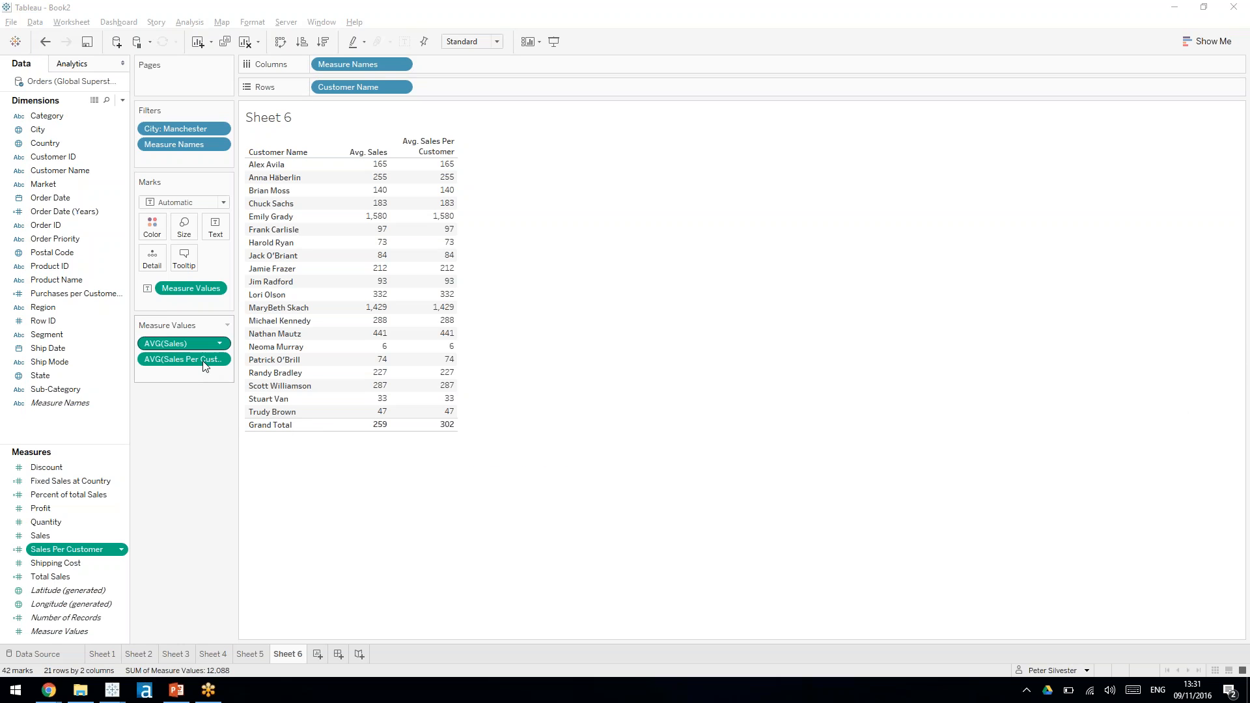
Step: Remove and re-add Sales Per Customer in the Sheet 6 crosstab, then set its aggregation to Average and check its grand total
left_click_drag(207, 359, 343, 280)
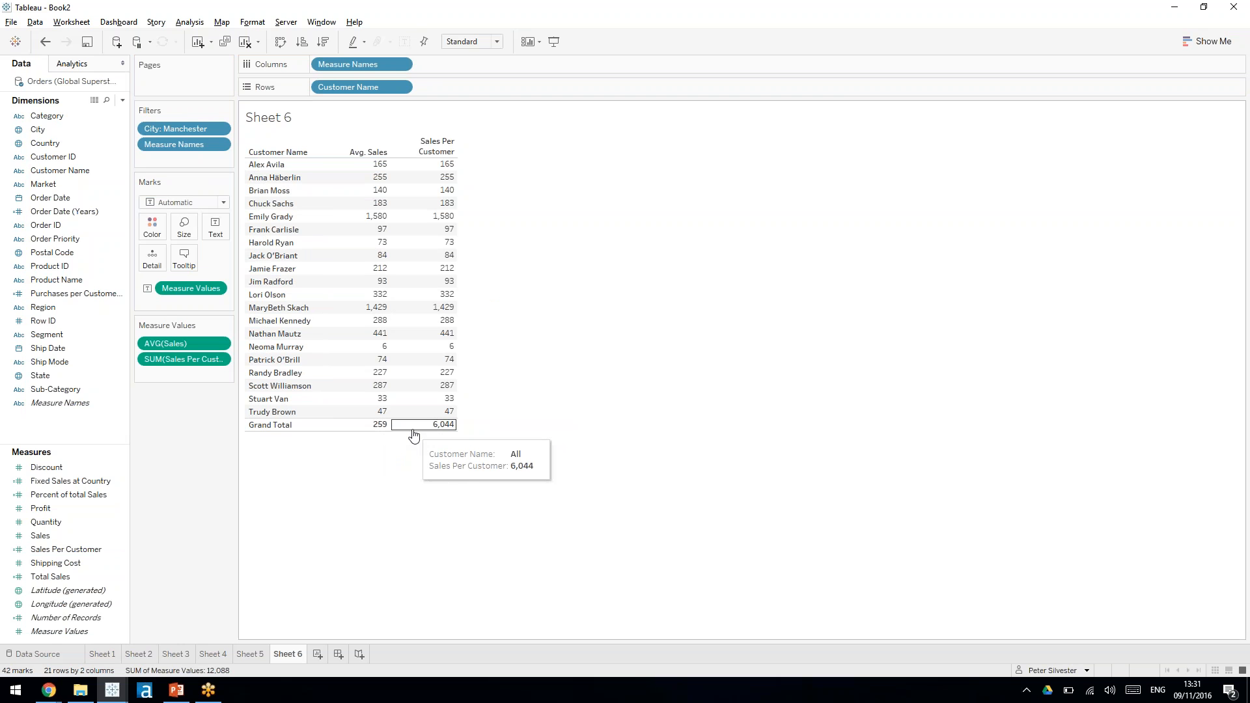
left_click(220, 359)
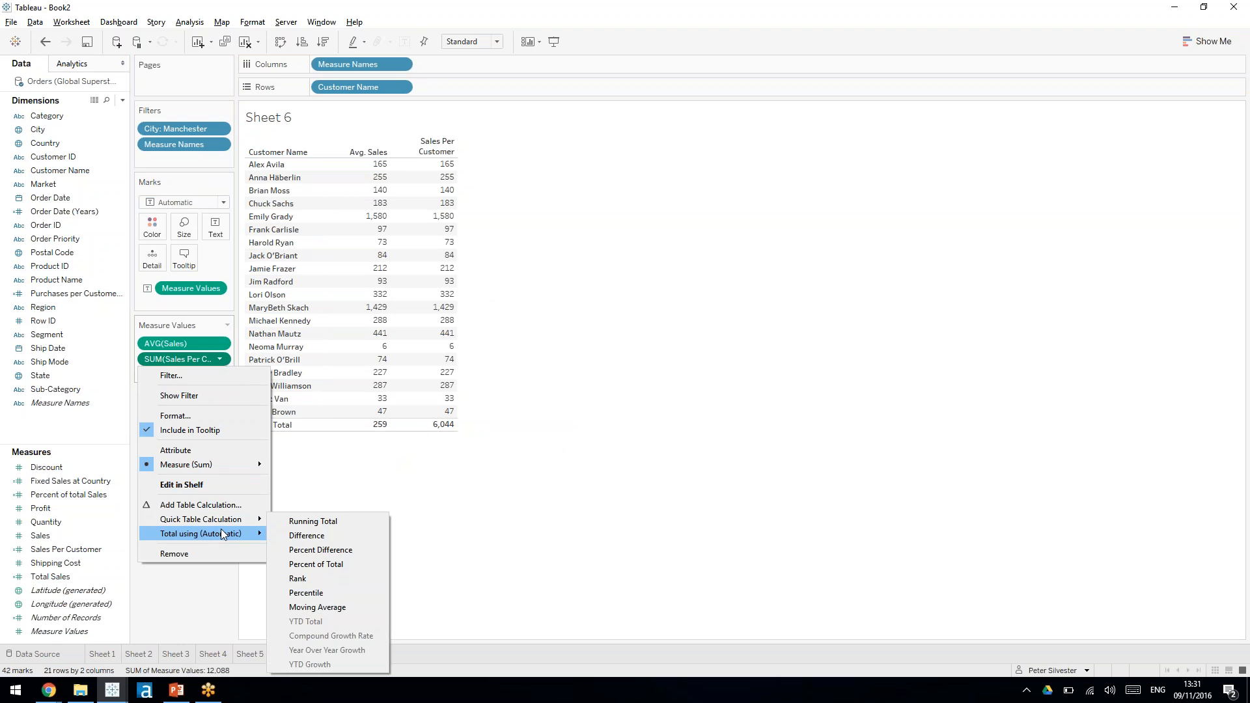
mouse_move(224, 462)
left_click(303, 480)
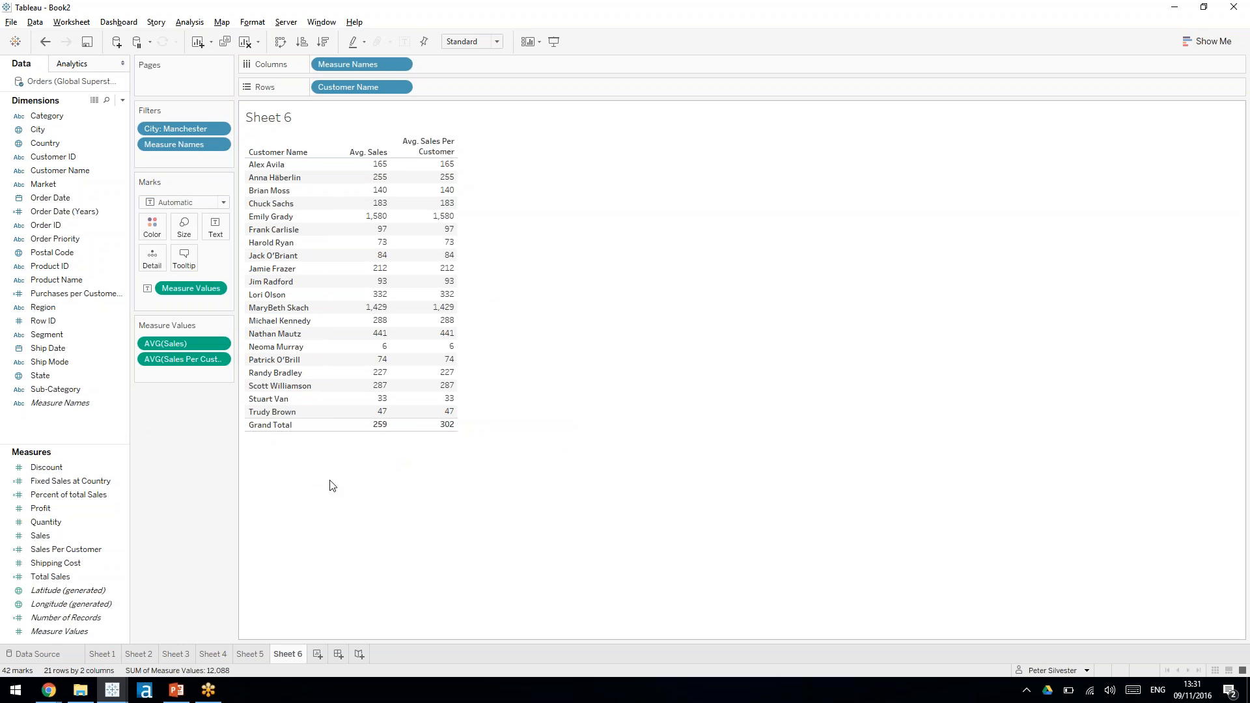
left_click(433, 426)
left_click(432, 430)
Step: Build a bar chart of summed Sales by Country on a new worksheet, sorted descending by Sales
left_click(317, 655)
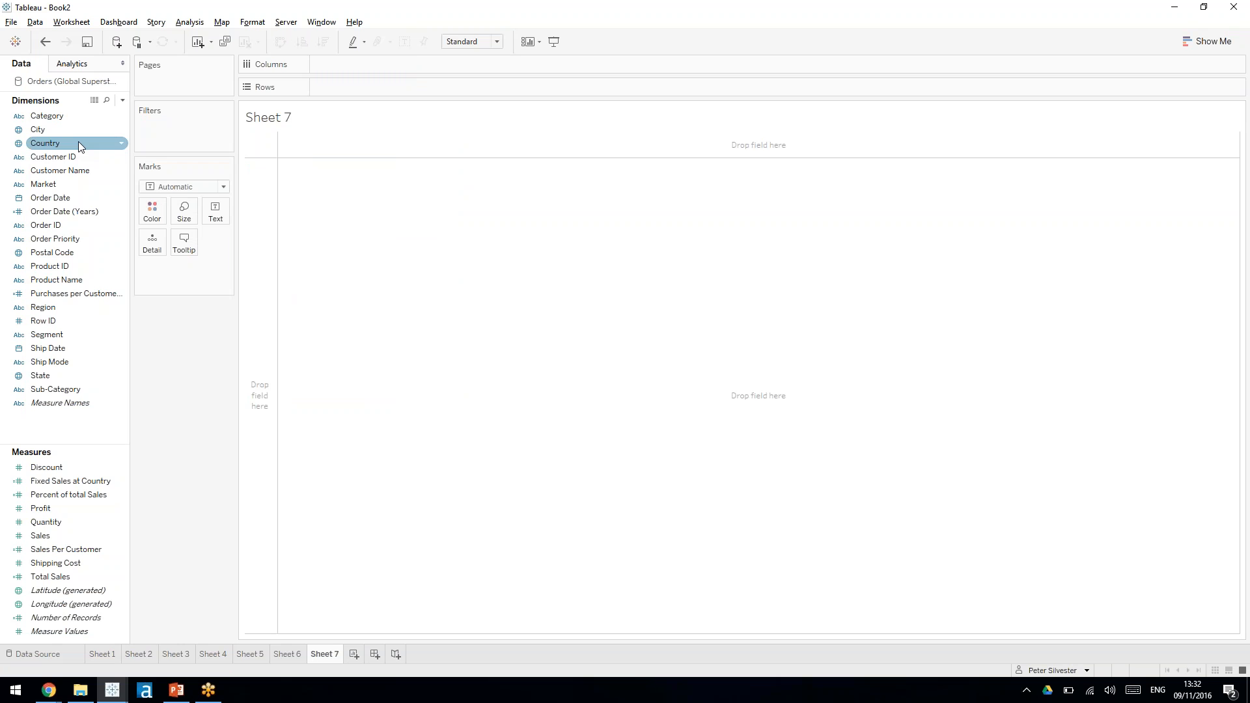
left_click_drag(80, 143, 259, 224)
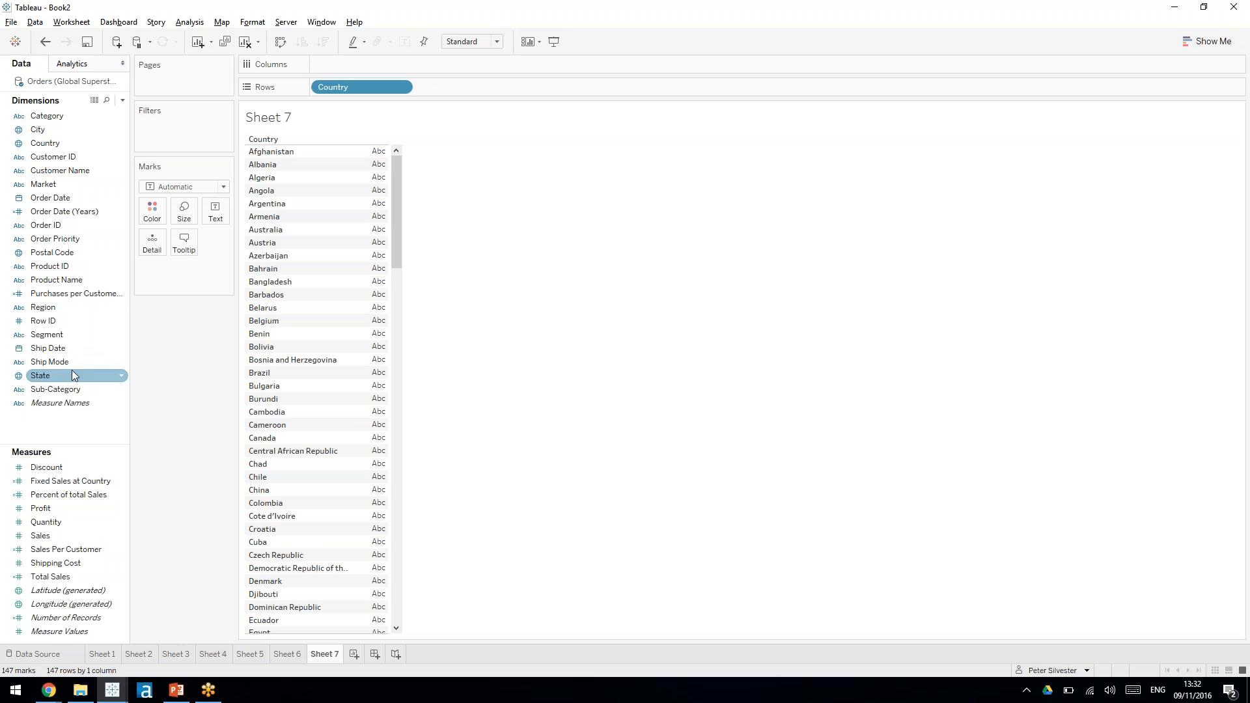
left_click_drag(40, 535, 364, 62)
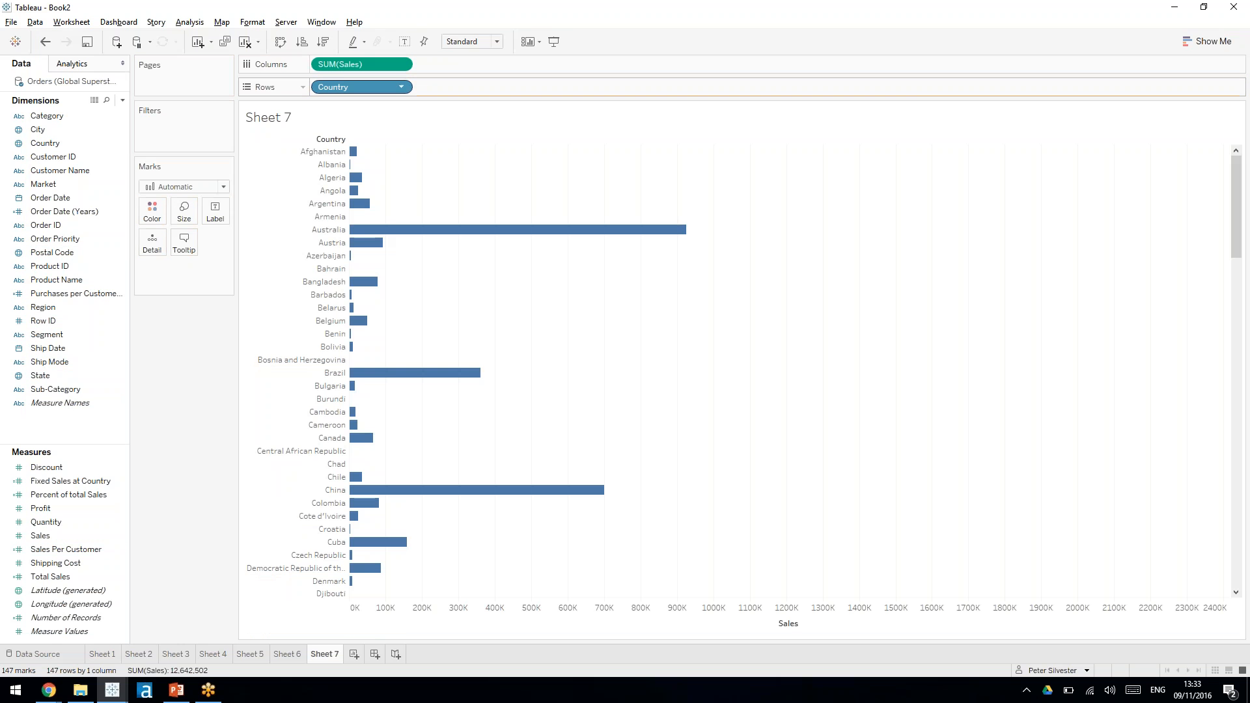
left_click(790, 140)
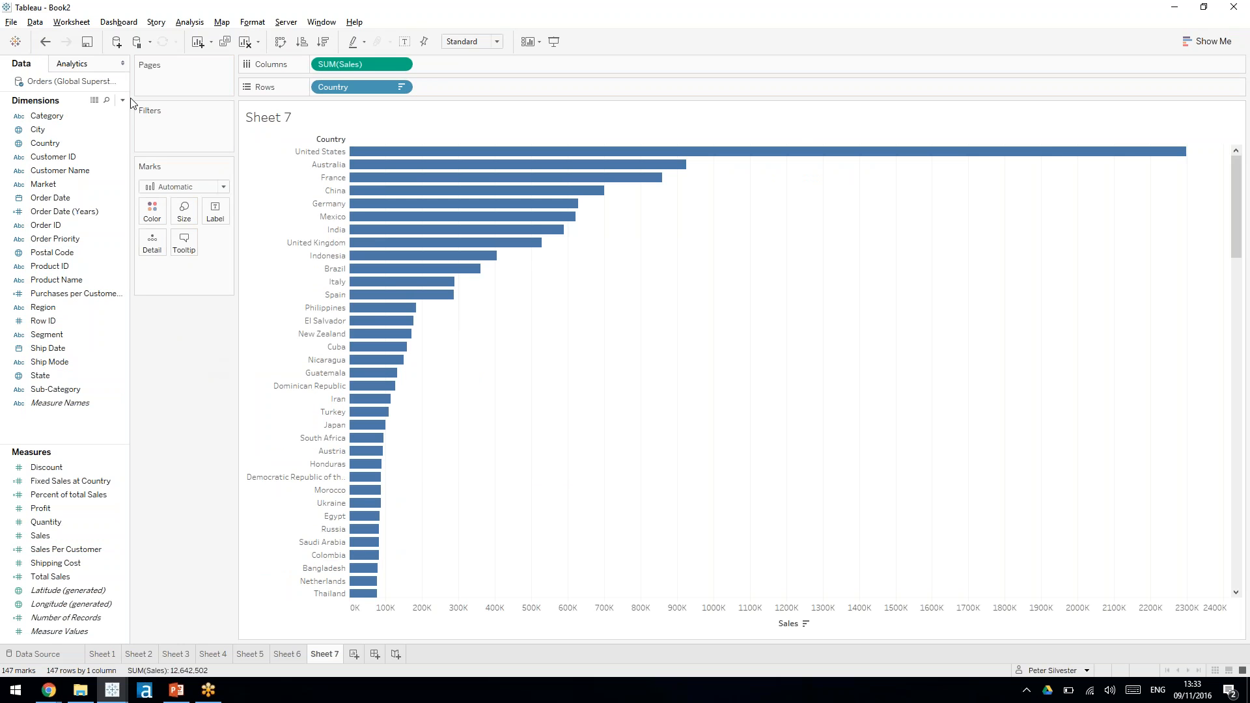
Step: Create a calculated field named Biggest Customer
left_click(124, 115)
type("B")
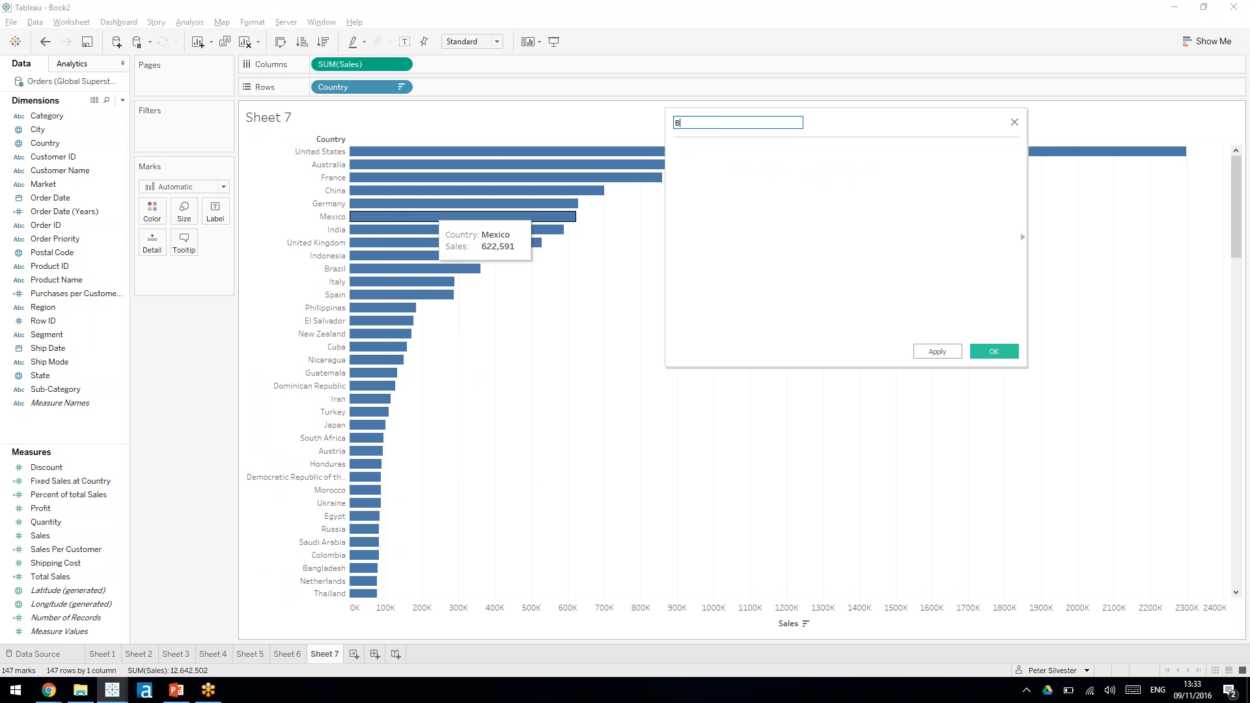
type("iggest Custom")
key("BackSpace")
key("BackSpace")
type("tomer")
key("Tab")
Step: Begin the Biggest Customer formula as an INCLUDE expression on Customer ID: { INCLUDE [Customer ID] :
type("inlcude")
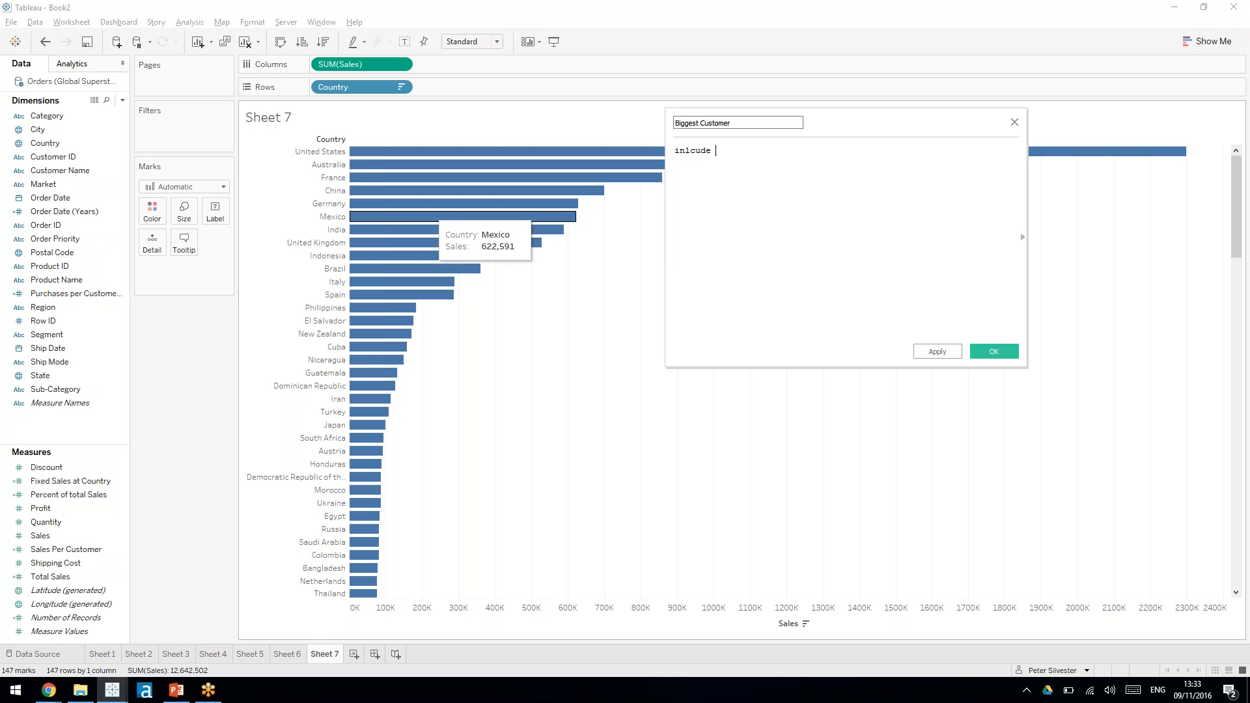
key("BackSpace")
key("BackSpace")
key("BackSpace")
key("BackSpace")
type("c")
key("Return")
type("cust")
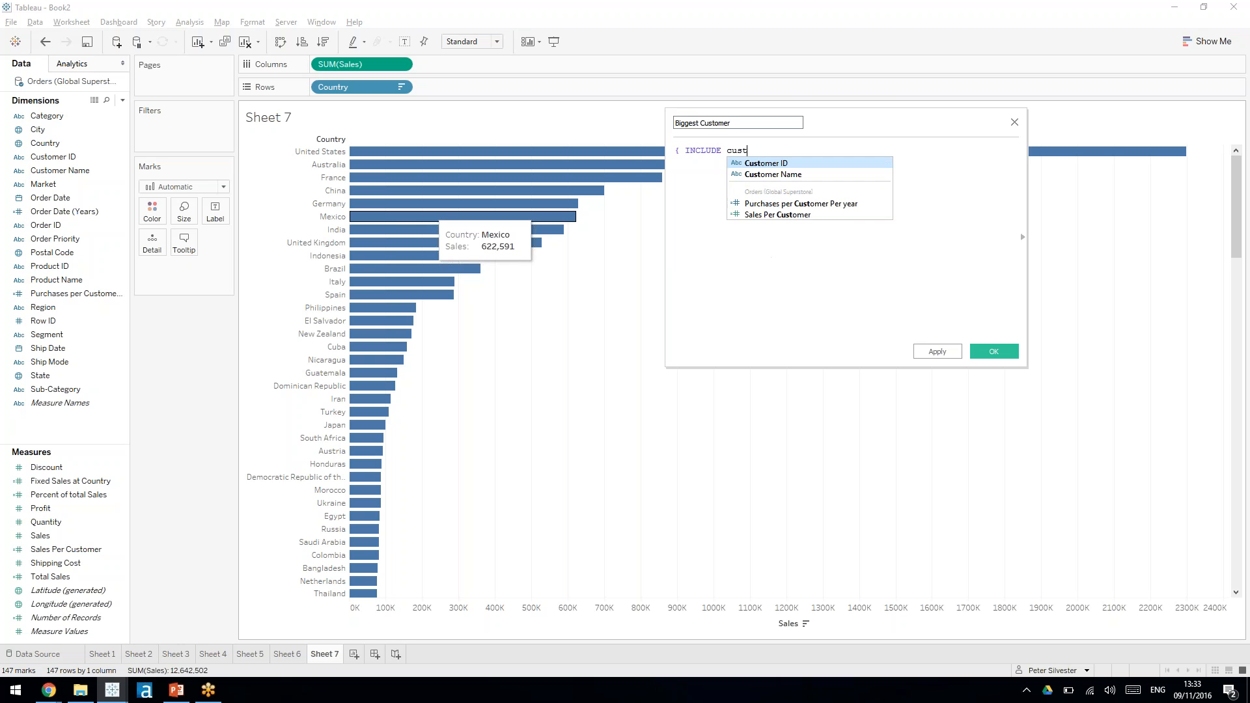
key("Return")
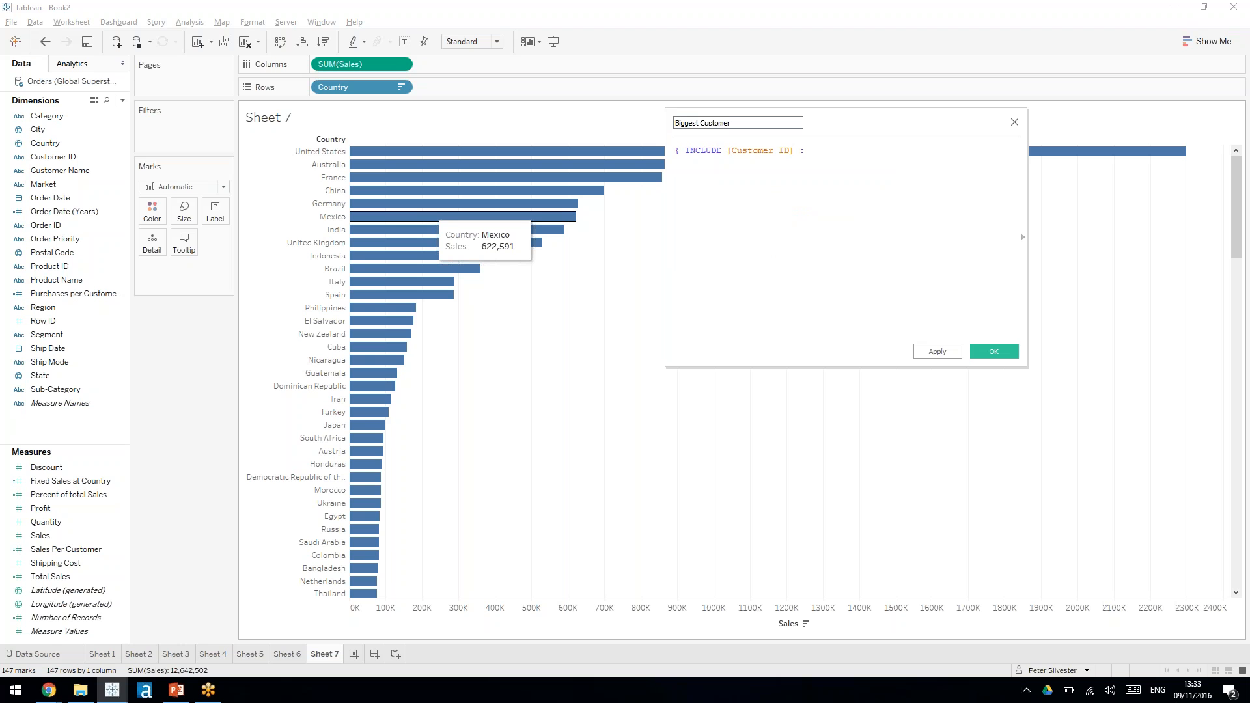
Step: Complete the Biggest Customer formula as { INCLUDE [Customer ID] : MAX([Sales]) } and save it
type(": MA")
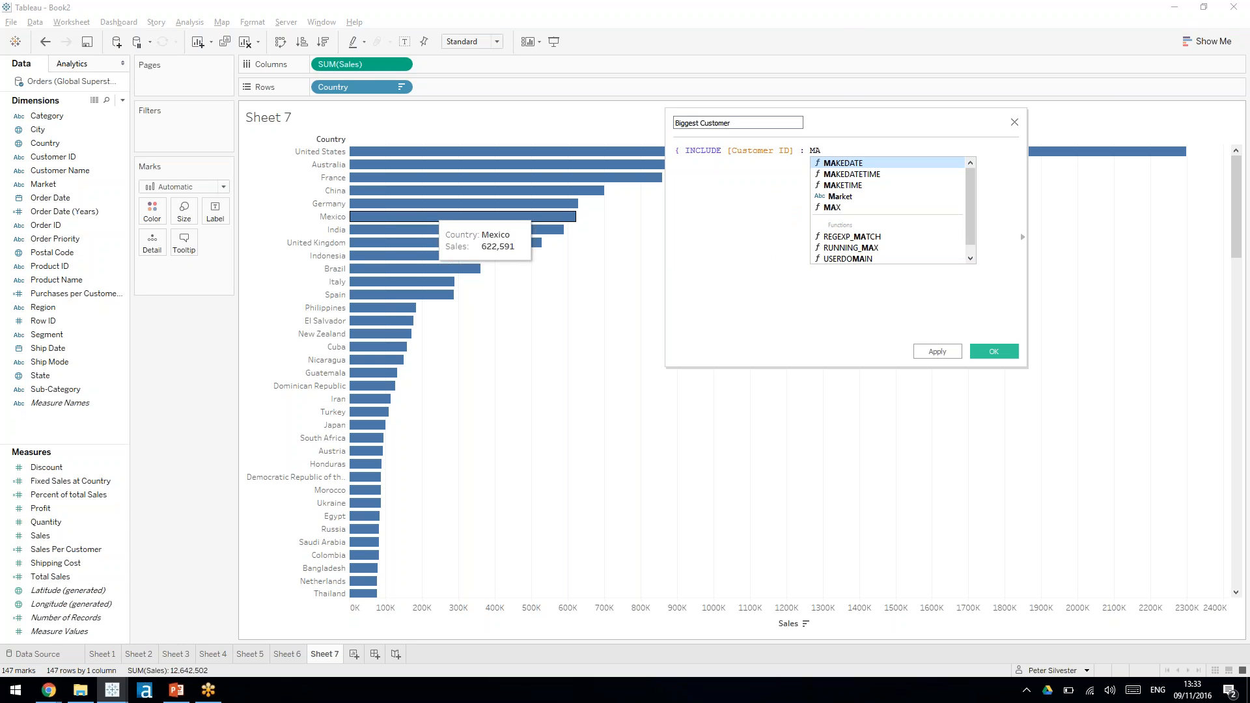
type("X")
key("Return")
type("sa")
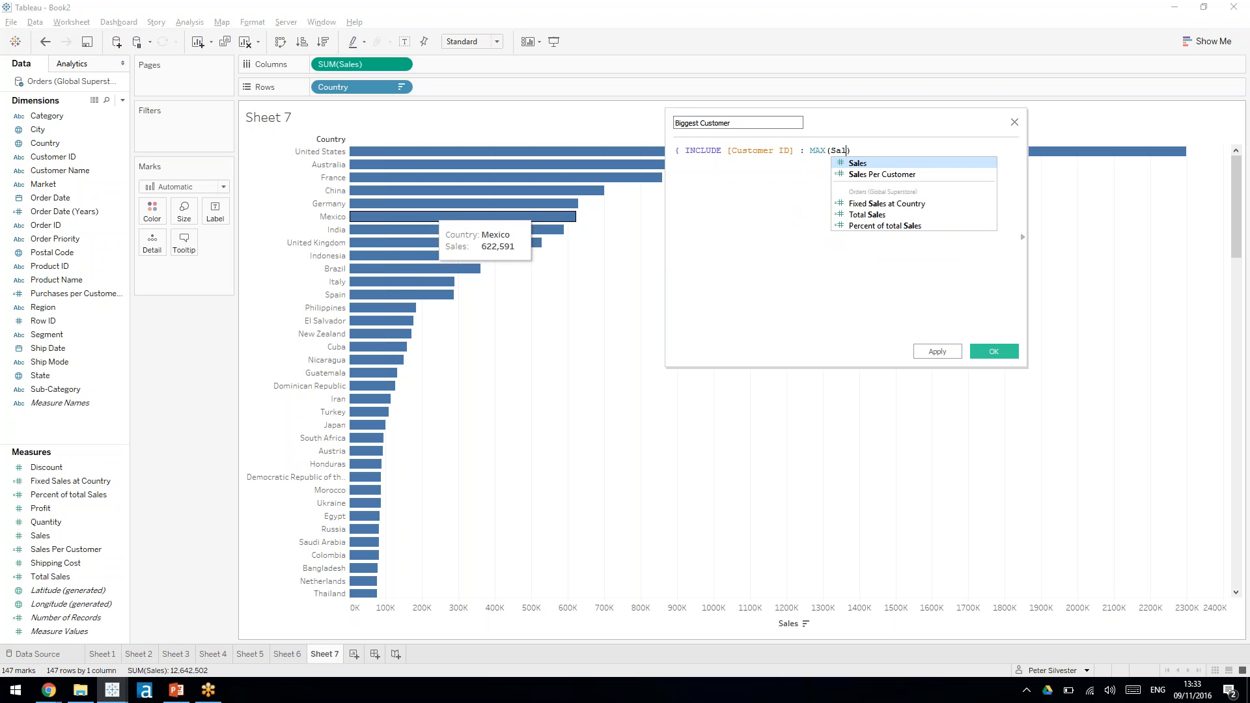
key("Return")
key("Right")
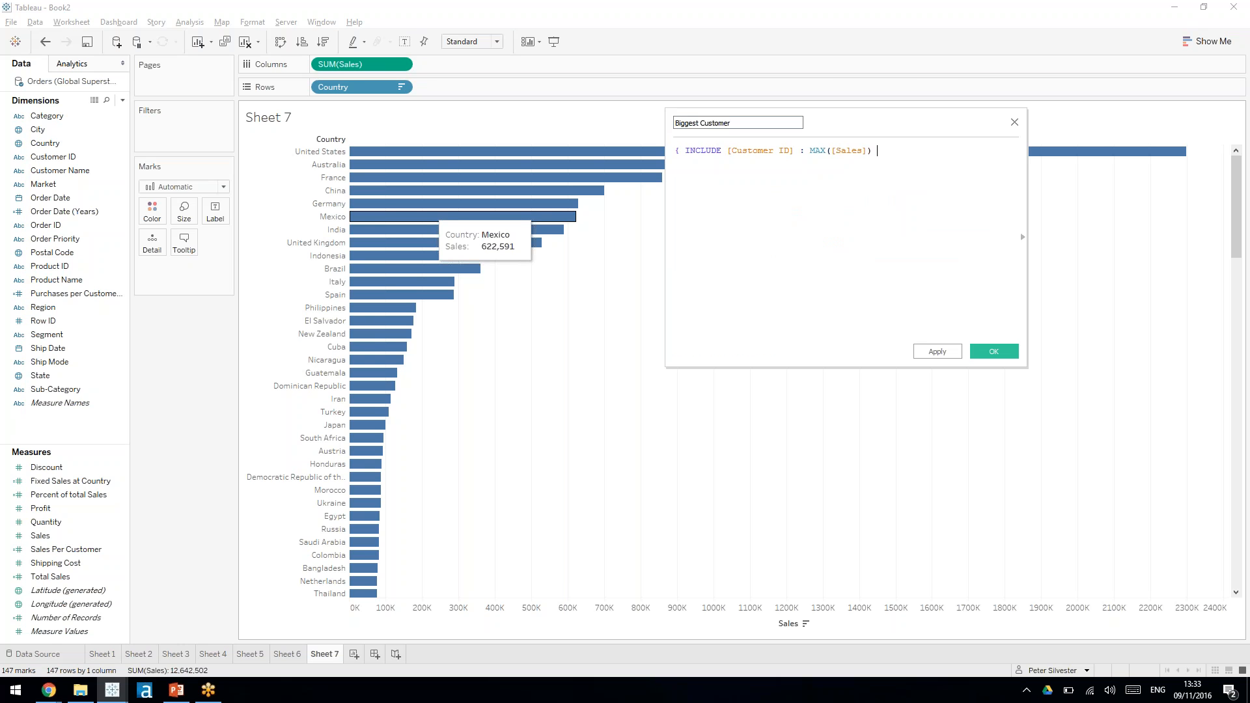
scroll(763, 229, "up", 2)
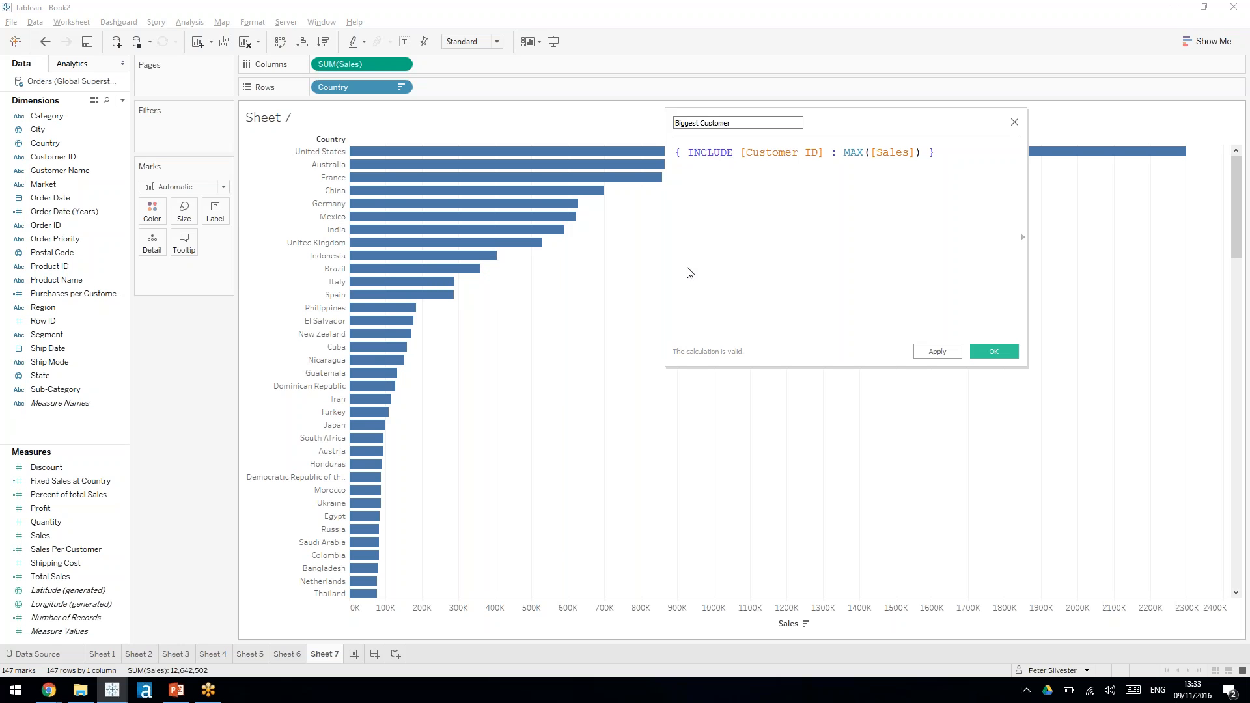
left_click(1000, 354)
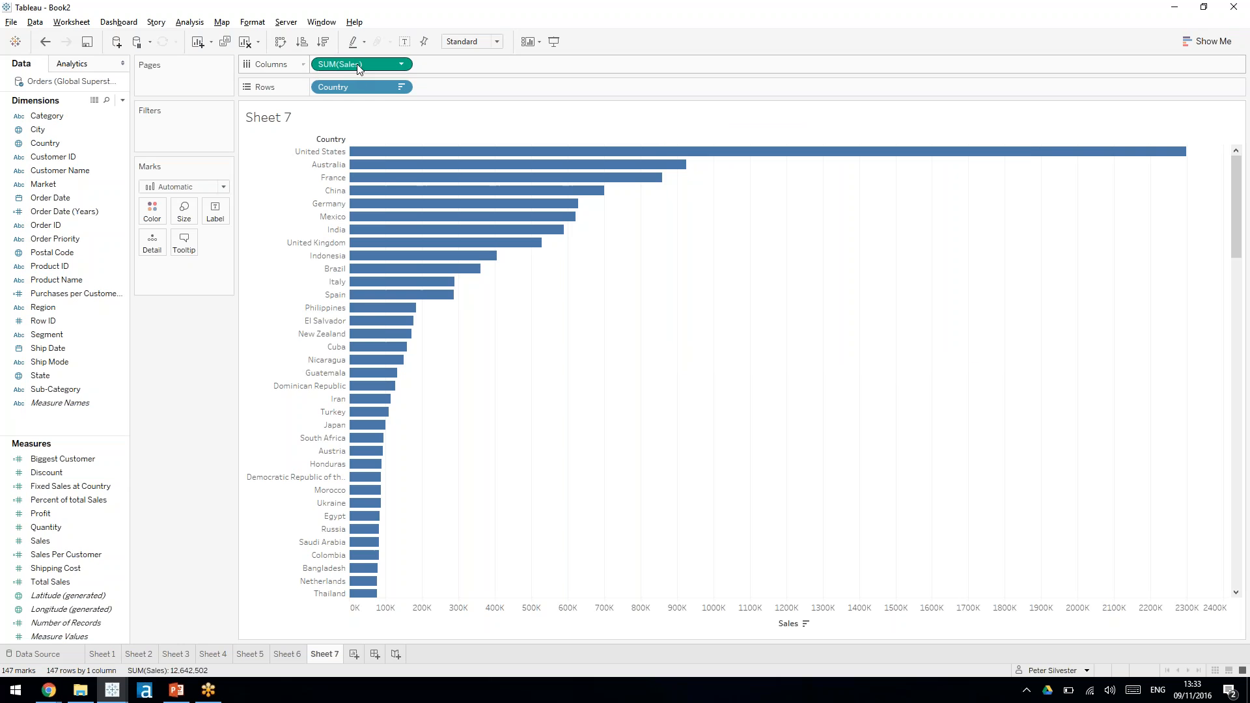
Step: Replace SUM(Sales) in the country chart with MAX(Biggest Customer) and sort the countries in descending order of it
left_click_drag(358, 67, 208, 378)
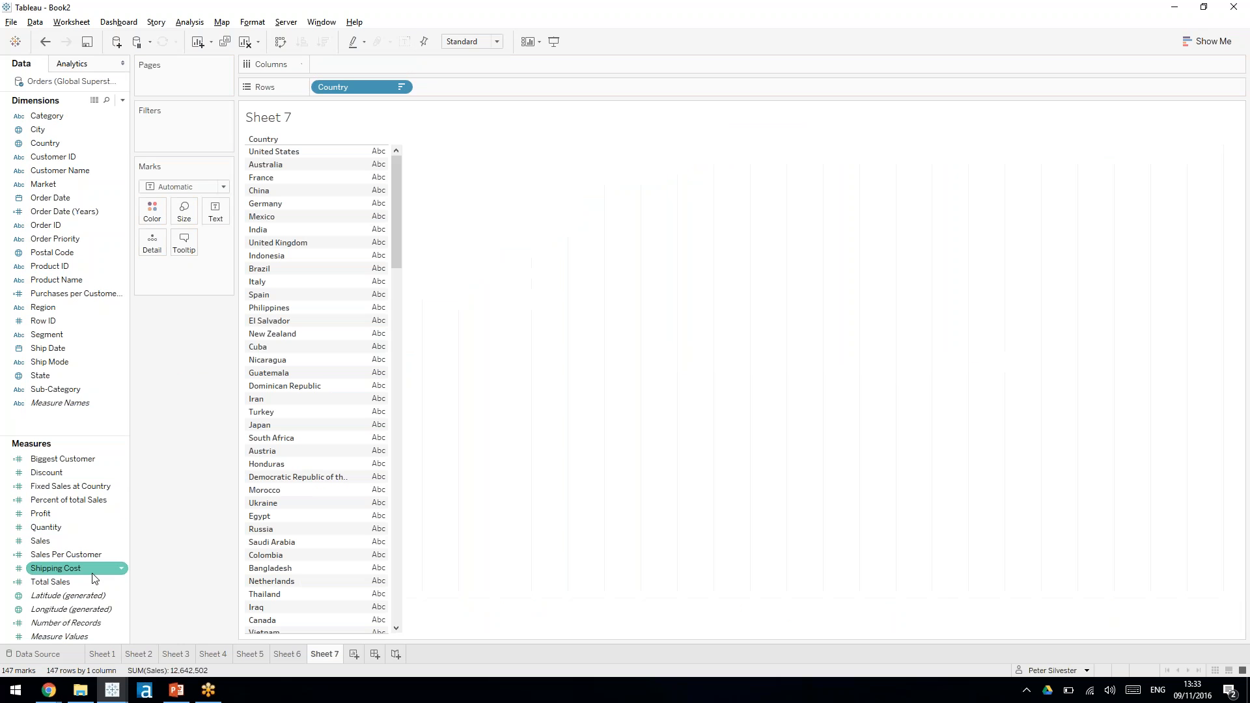
left_click_drag(70, 467, 359, 58)
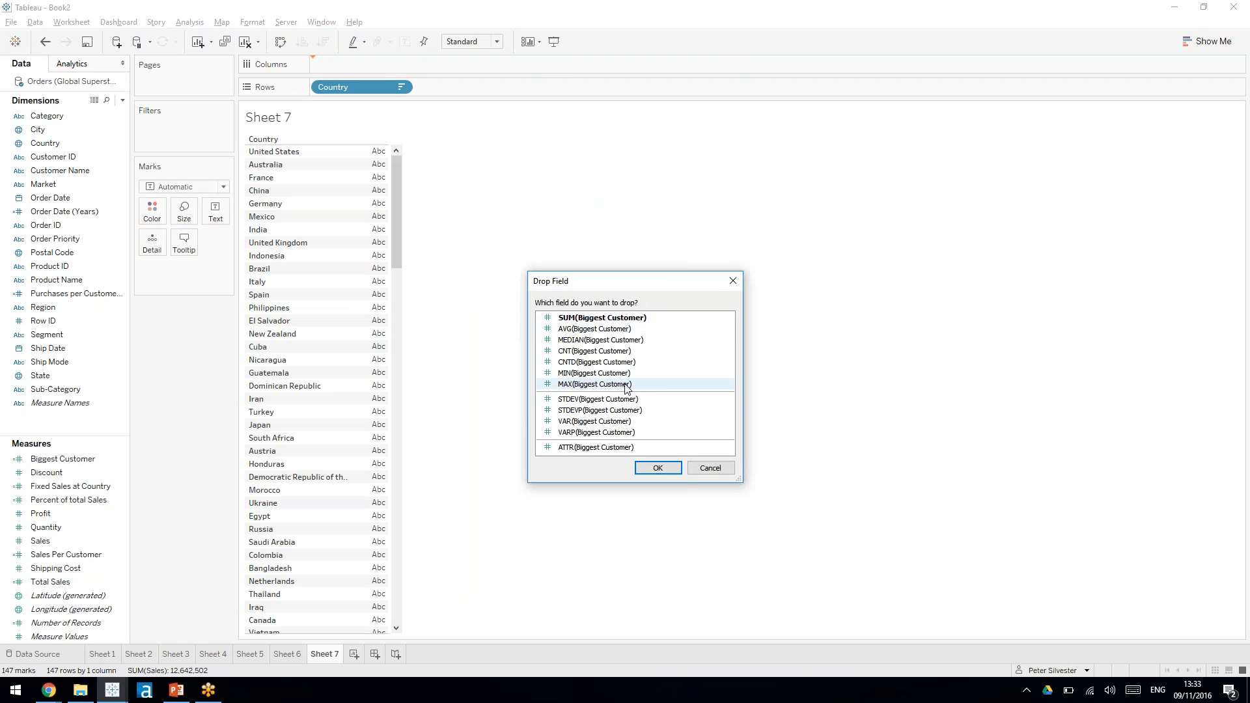
left_click(594, 384)
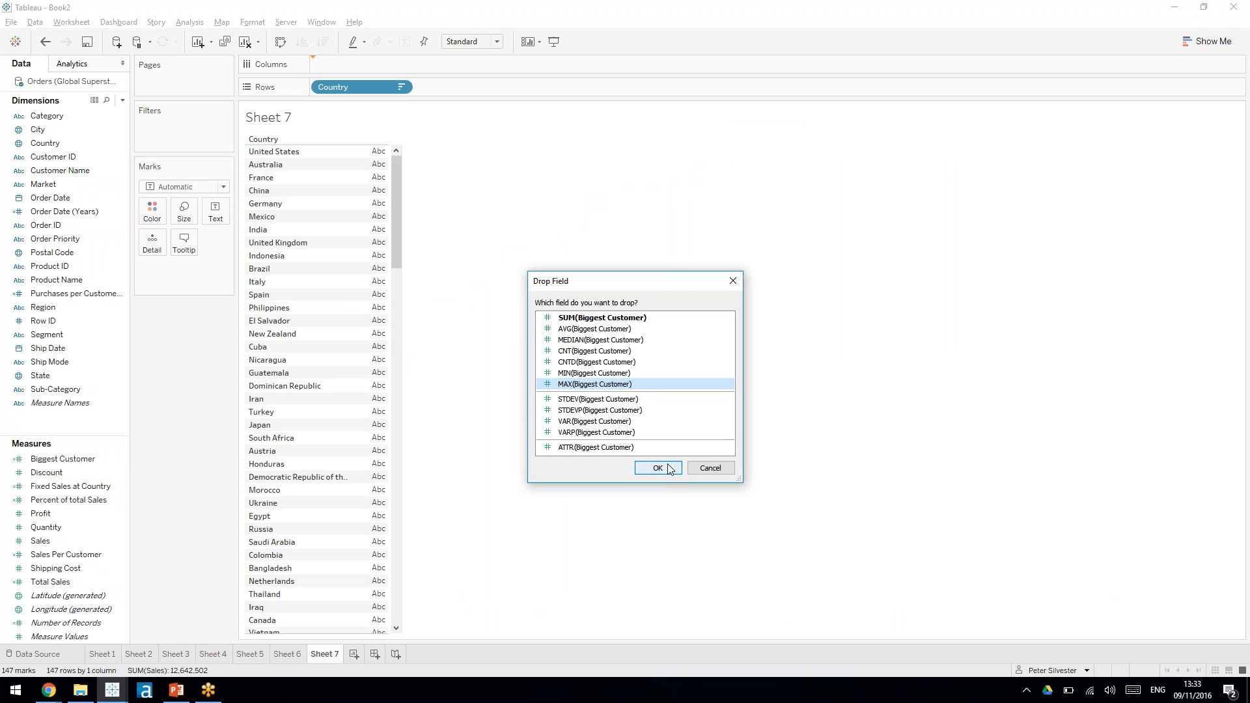
left_click(658, 468)
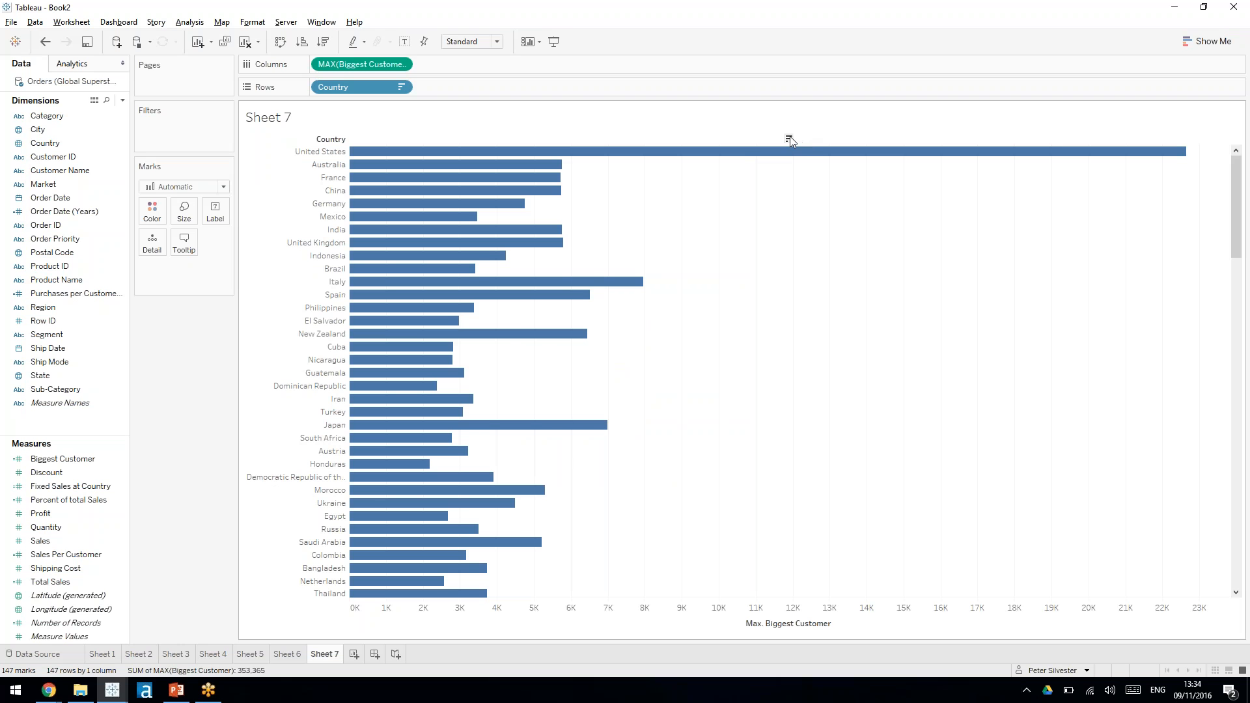
left_click(789, 138)
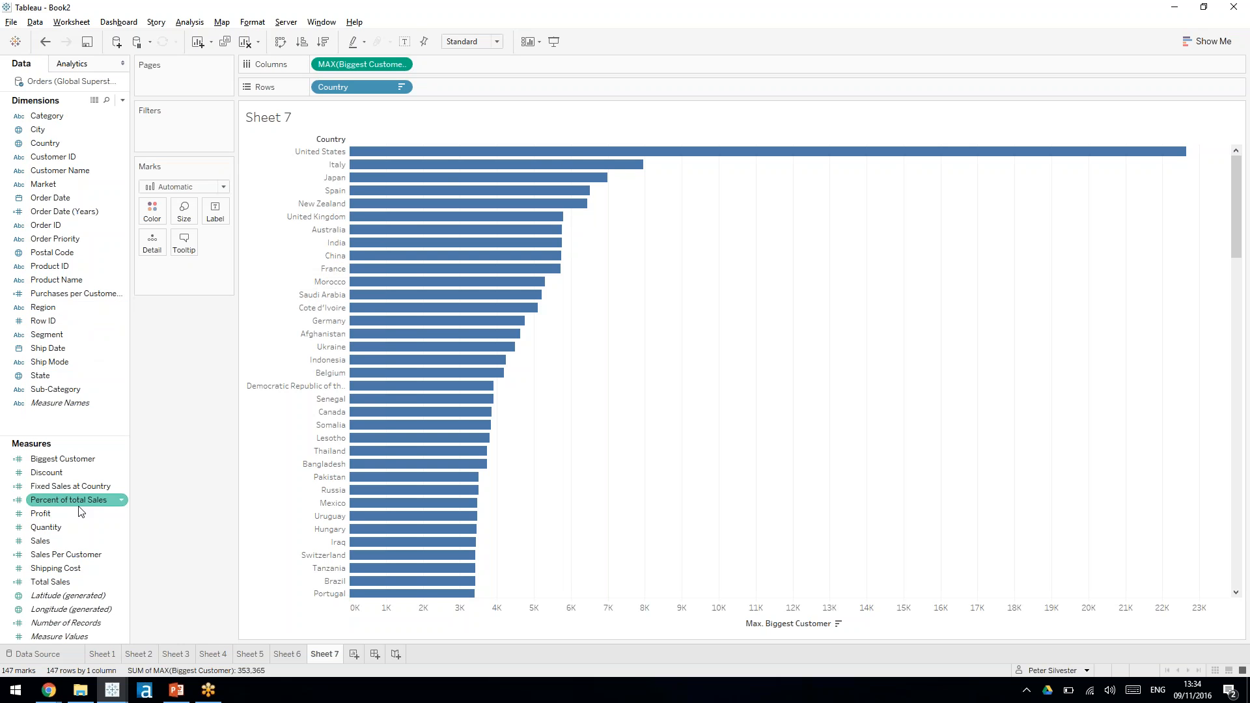
Step: Use Sales for the bar lengths on Sheet 7 and colour the bars by MAX(Biggest Customer)
left_click_drag(73, 543, 323, 68)
left_click_drag(460, 64, 156, 224)
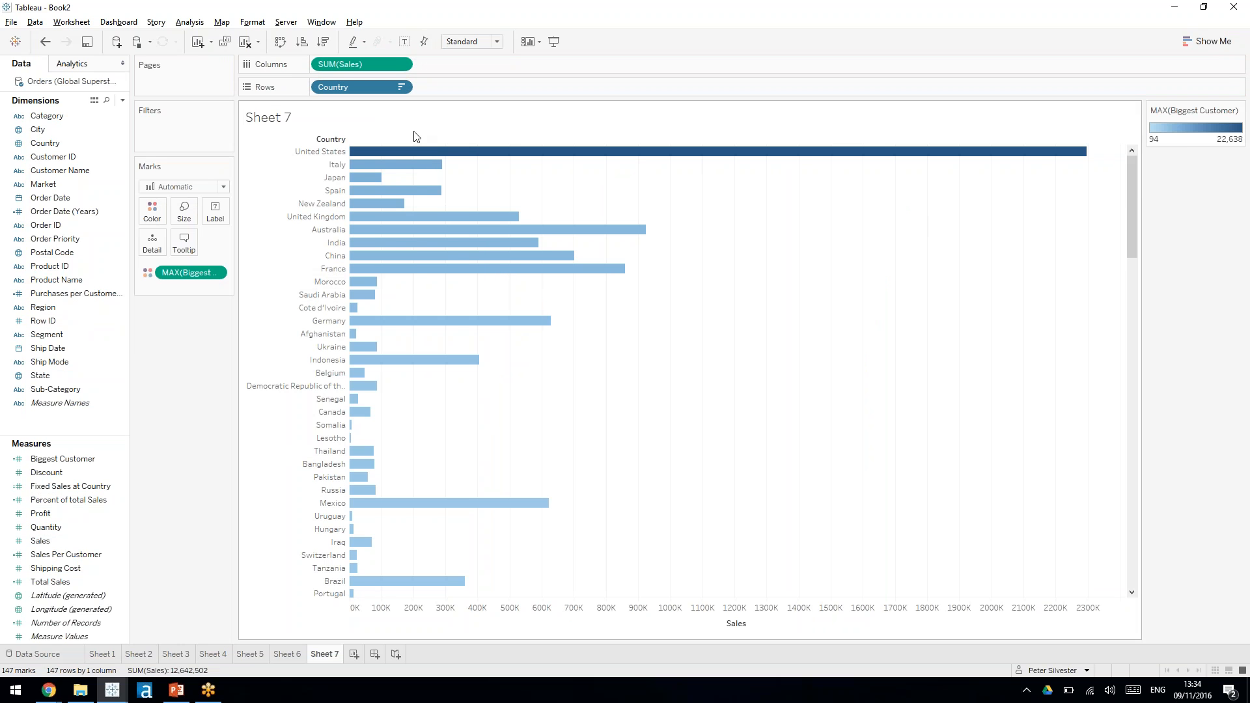
Step: Sort Country in descending order by the Sales field with Sum aggregation
left_click(401, 87)
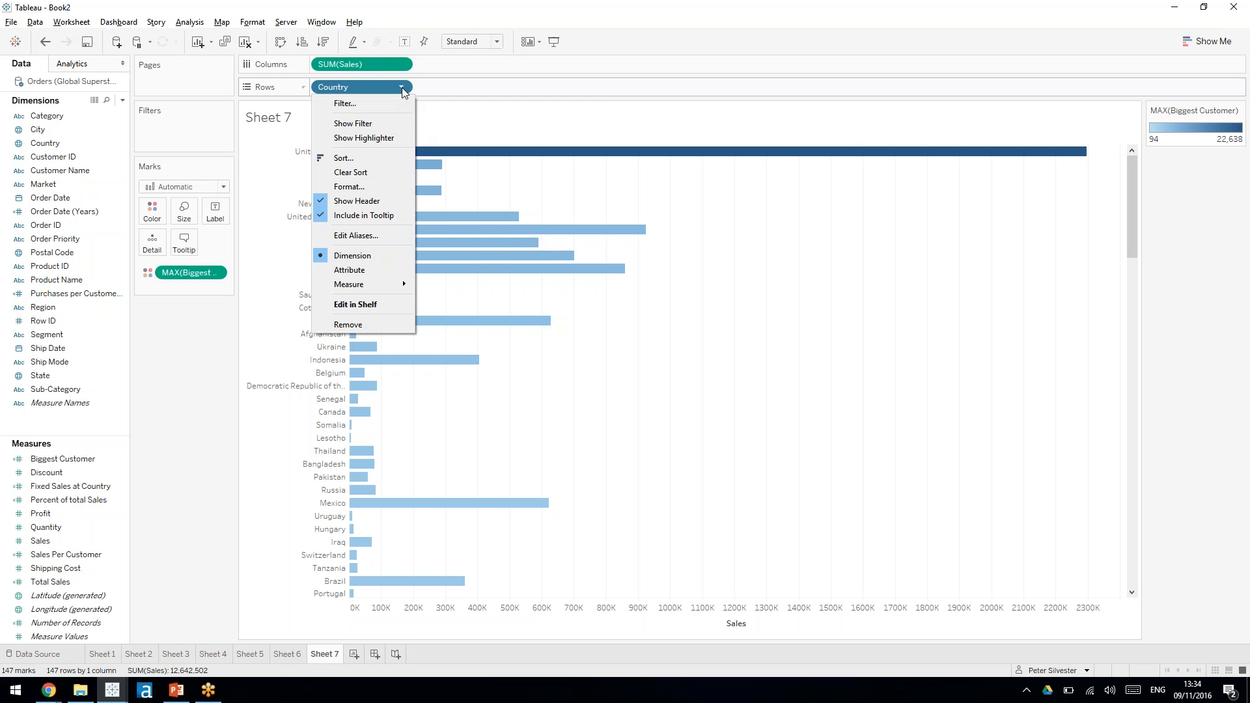
left_click(380, 159)
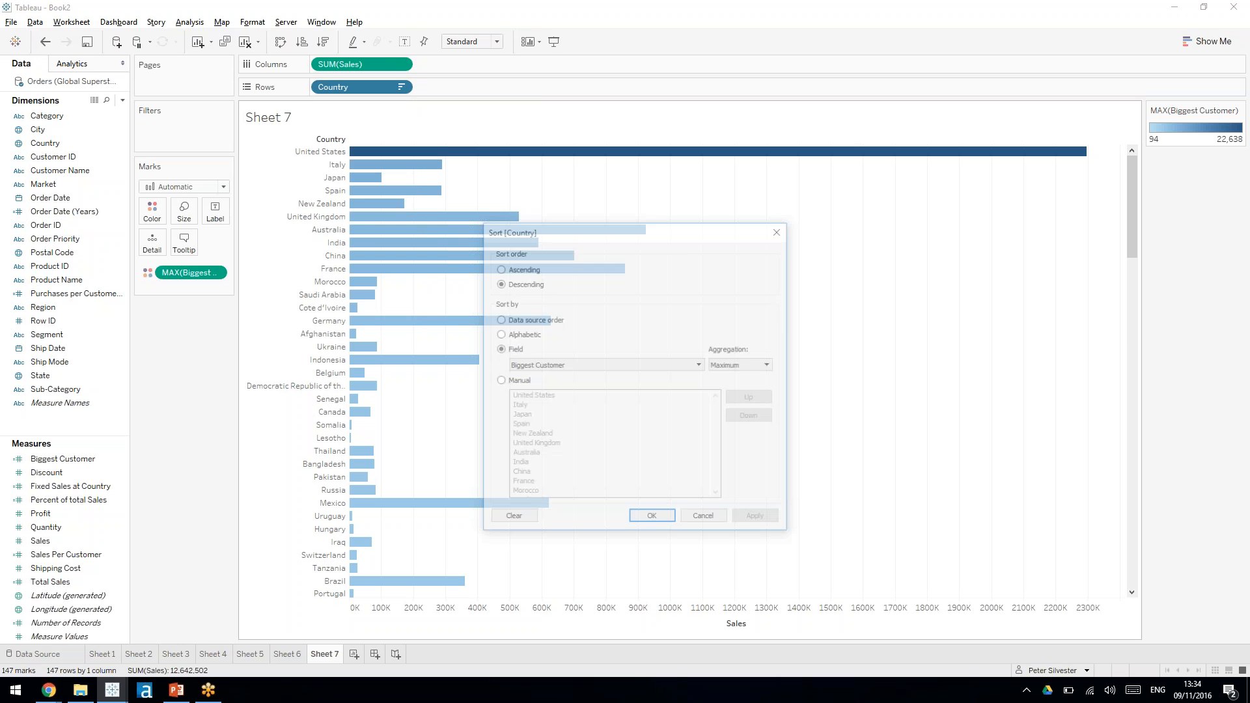
left_click(563, 364)
left_click(521, 271)
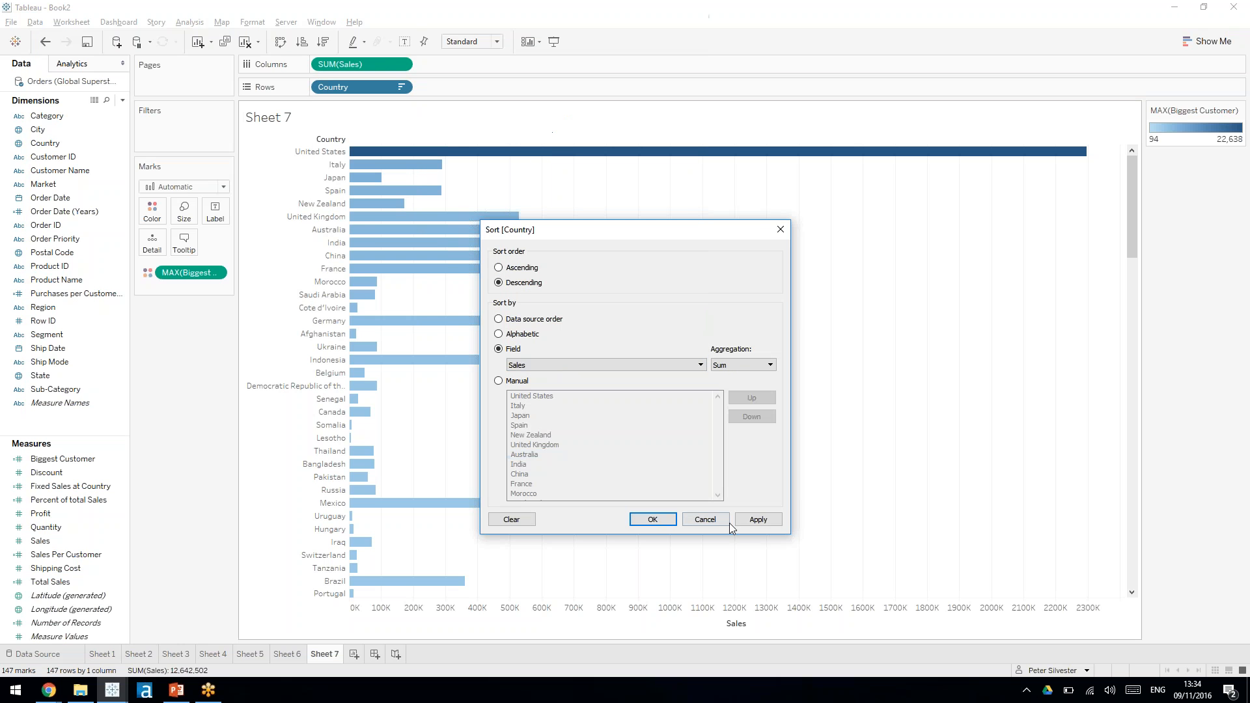
left_click(666, 522)
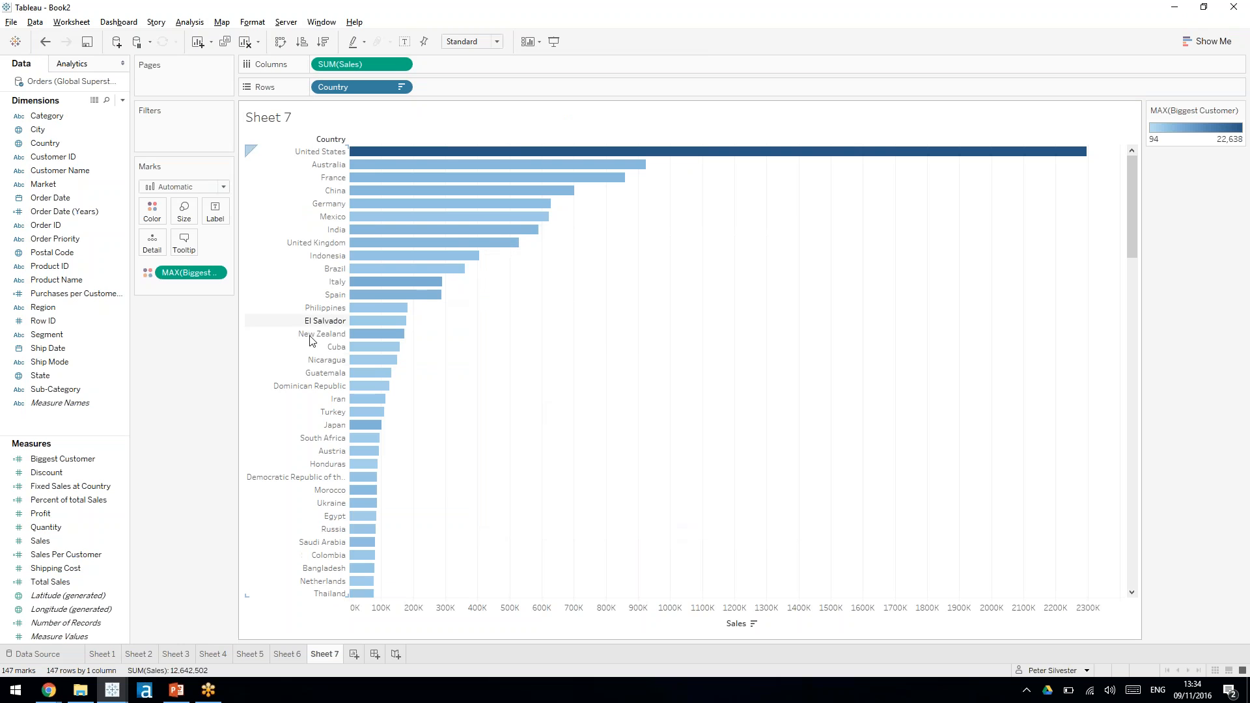
Step: Exclude the United States from the country chart and inspect the sales and biggest-customer values of the remaining bars
mouse_move(818, 151)
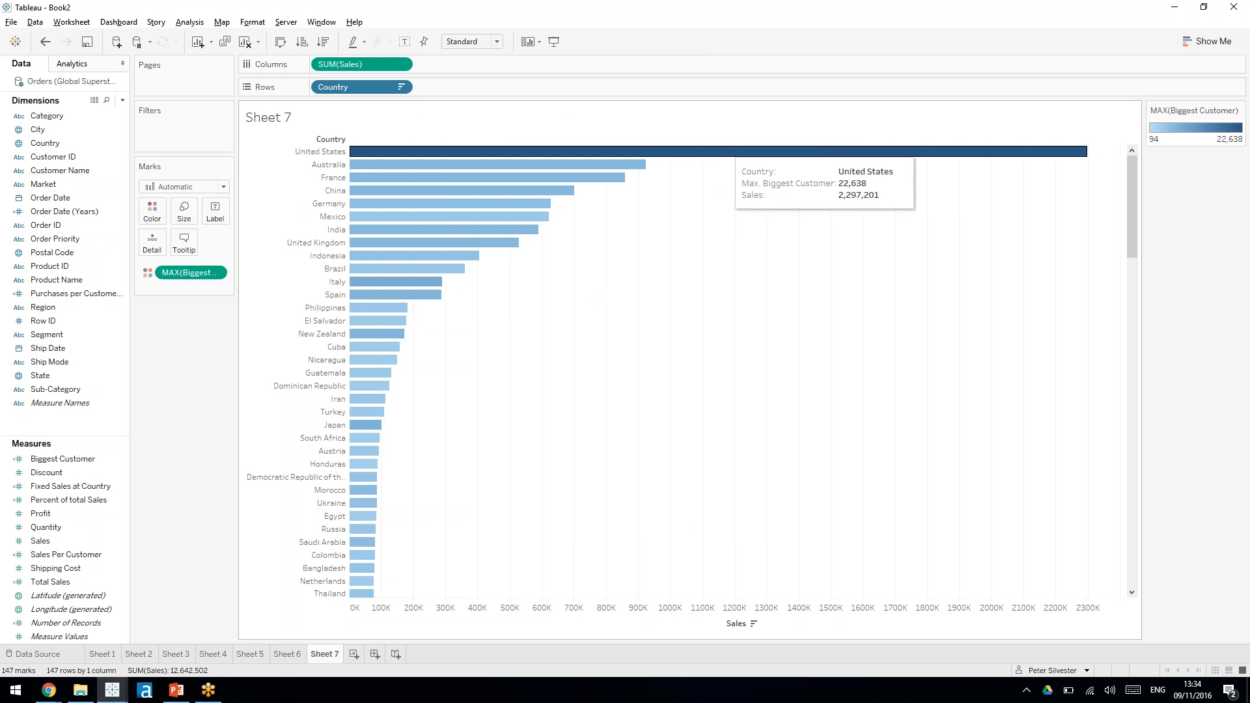
right_click(722, 151)
key("Escape")
key("Delete")
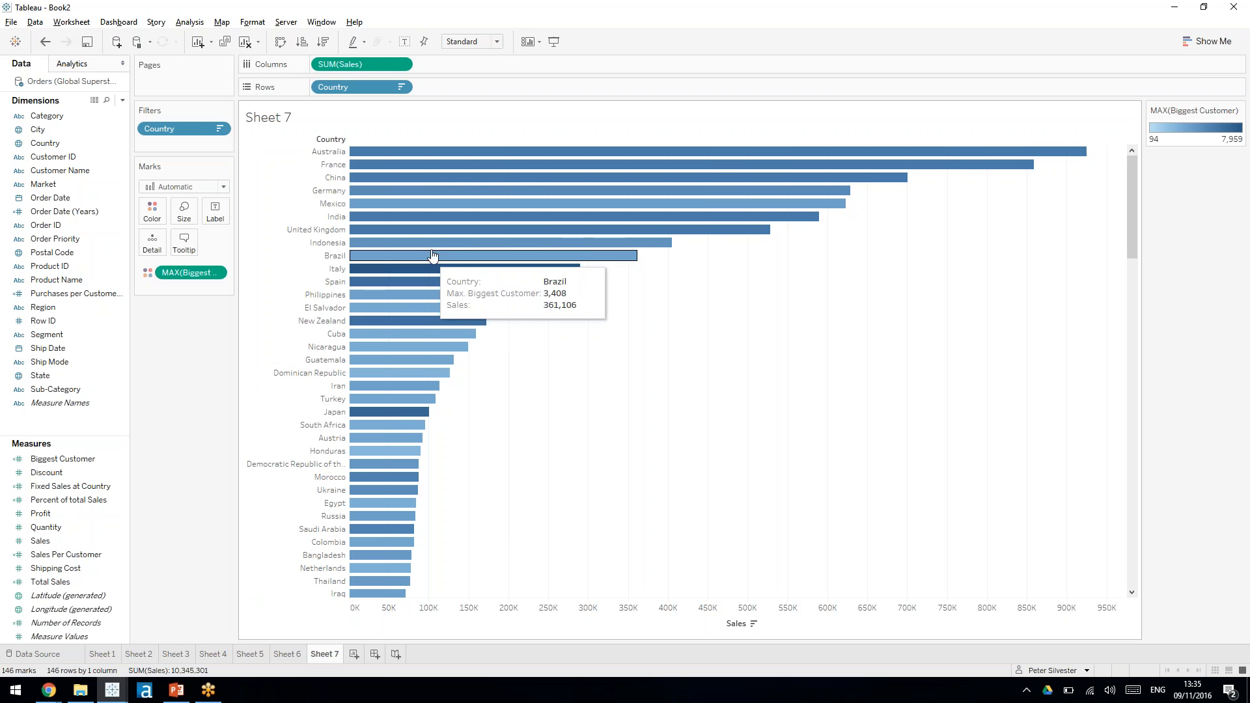
mouse_move(445, 272)
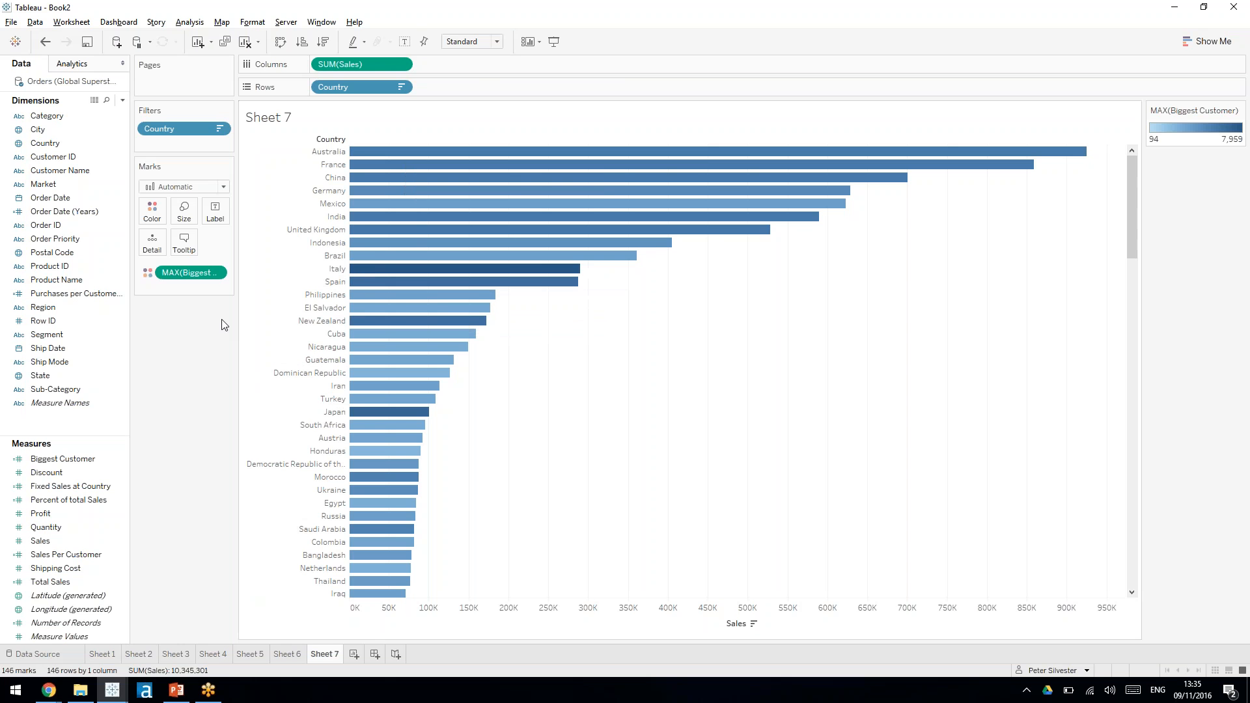
Step: Switch to the Level of Detail Calculations presentation in PowerPoint, view the EXCLUDE slides as a slide show, and return to Tableau
mouse_move(180, 700)
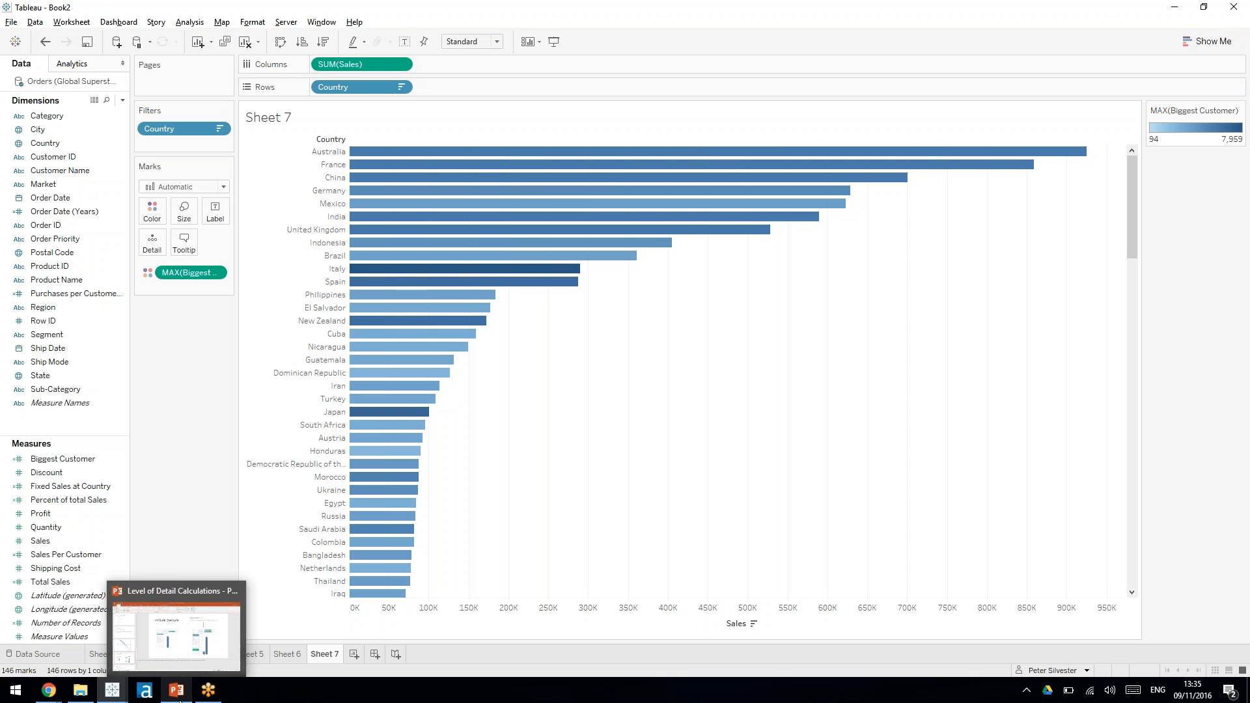
left_click(195, 641)
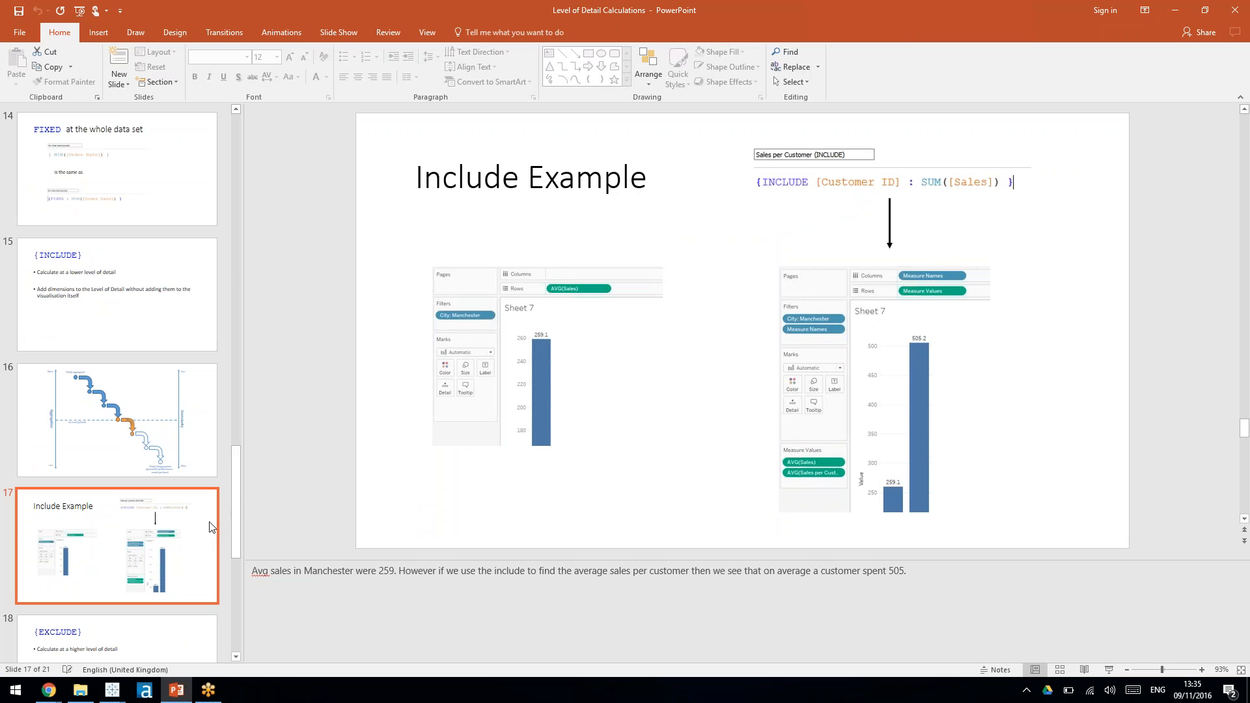
left_click(1105, 671)
key("Right")
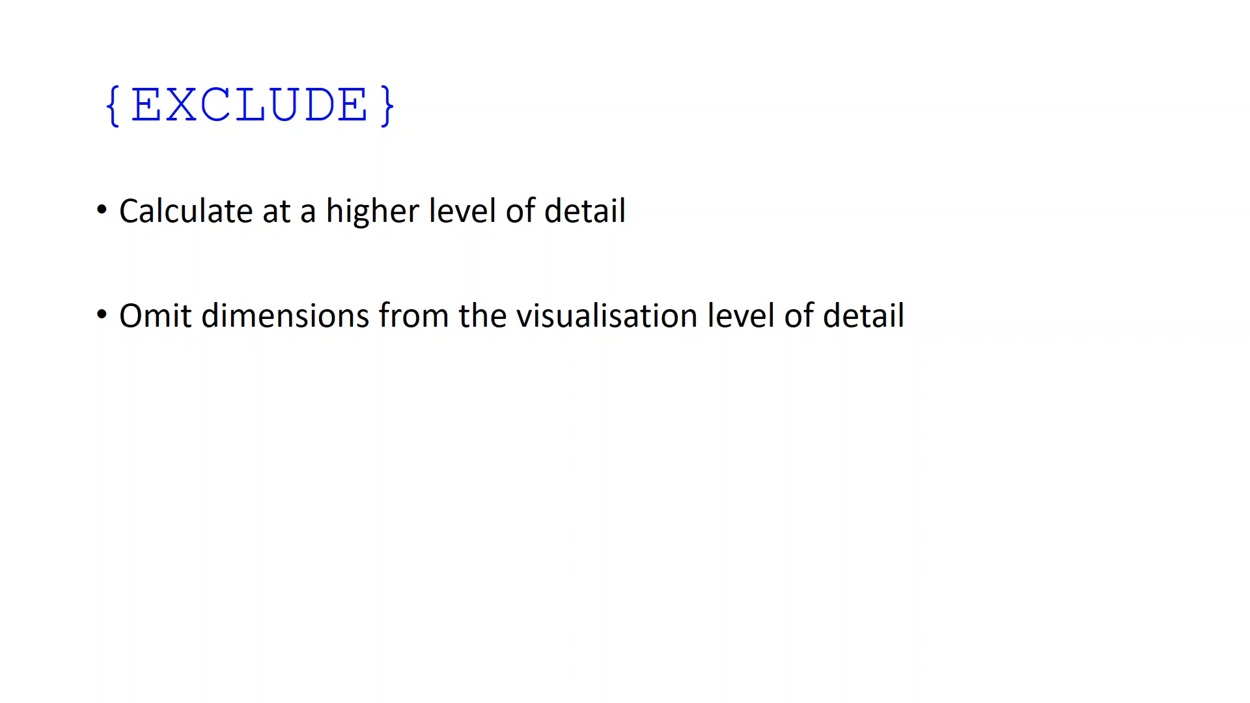
key("Right")
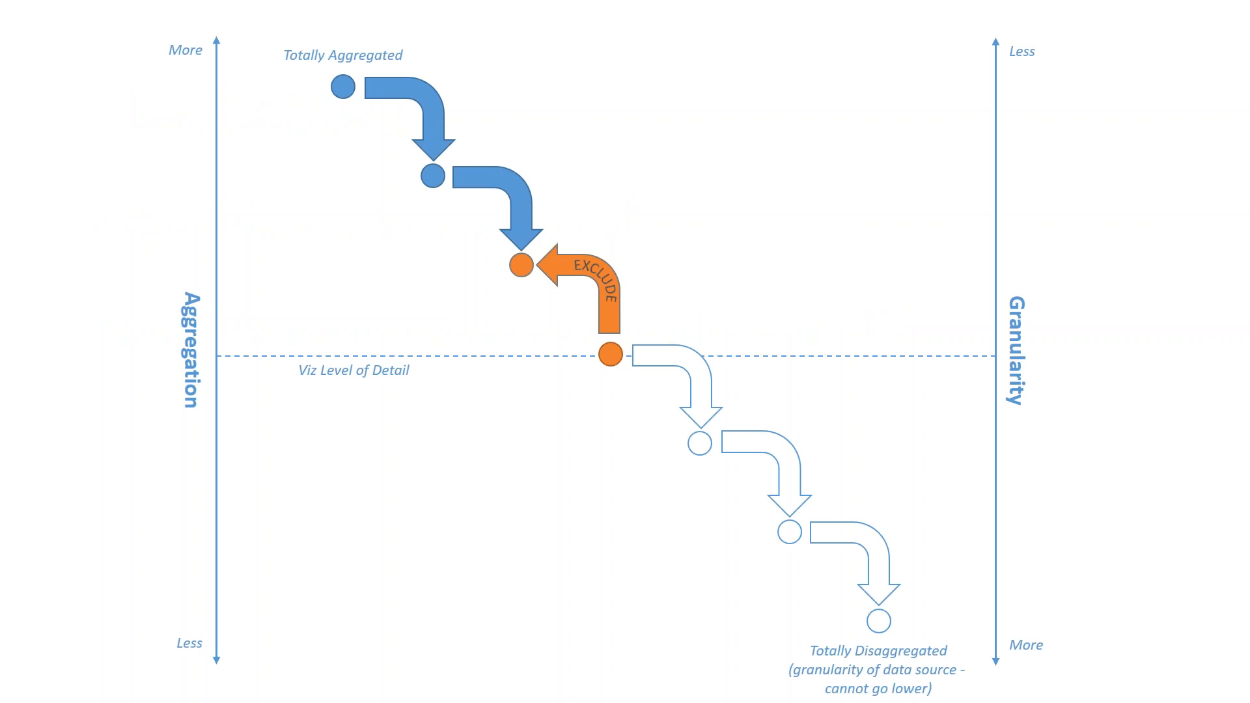
key("Right")
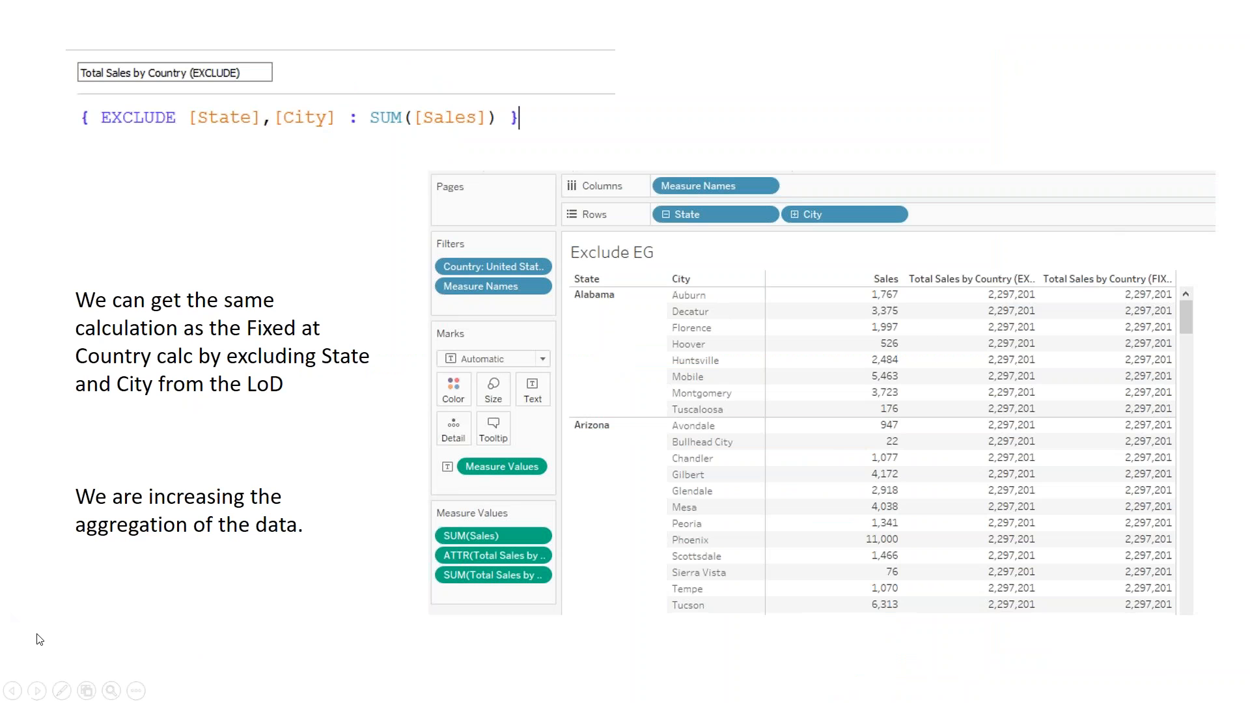
key("alt+Tab")
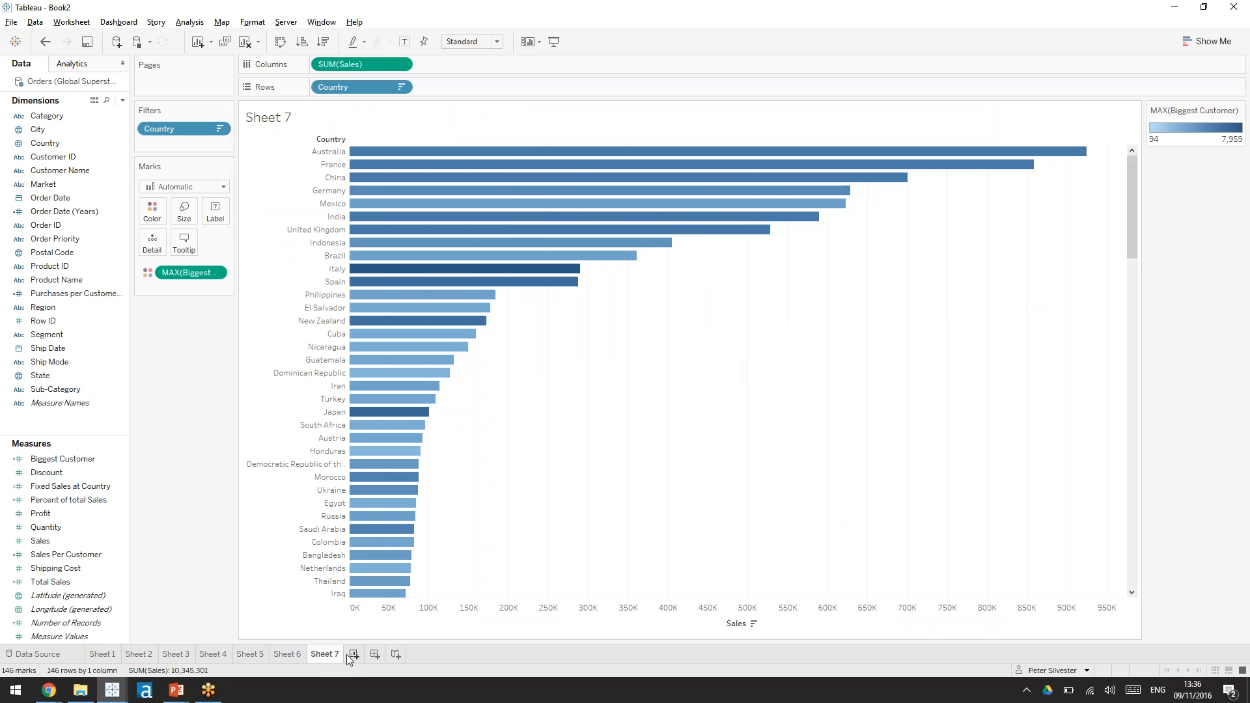
Step: Create a new worksheet that lists State and City as rows, adding all City members
left_click(354, 654)
left_click_drag(40, 376, 249, 225)
left_click_drag(61, 144, 488, 87)
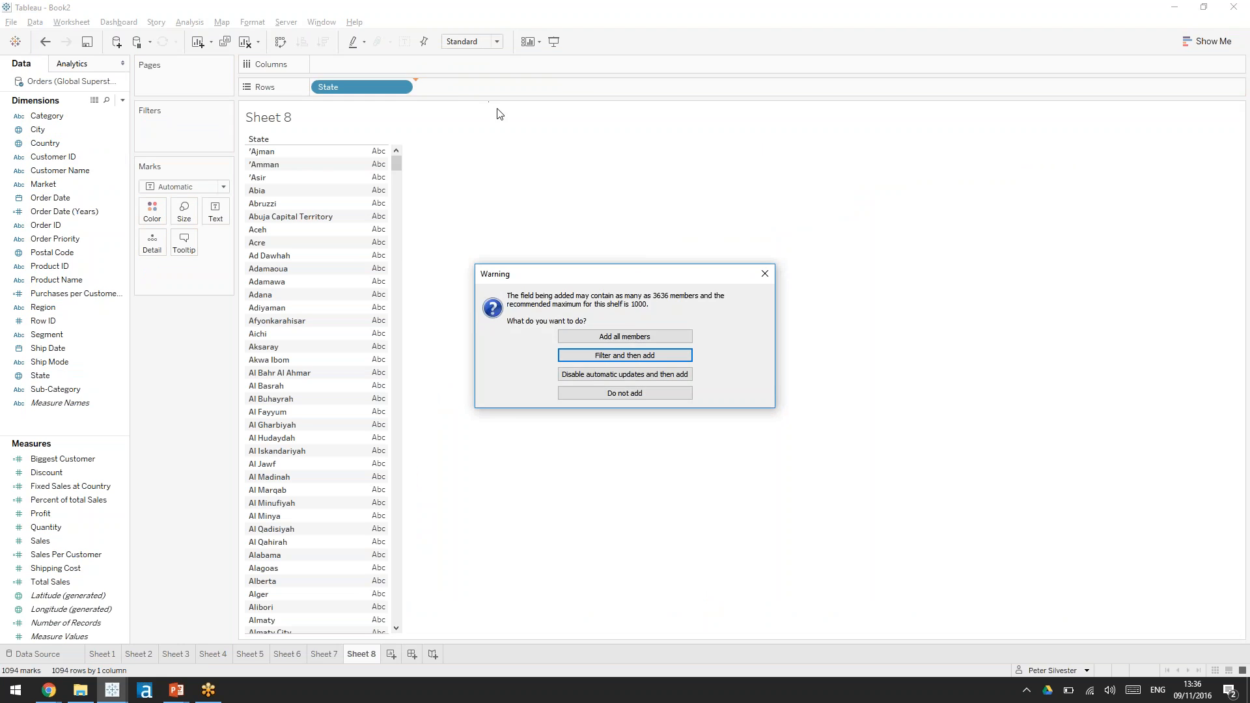
left_click(624, 337)
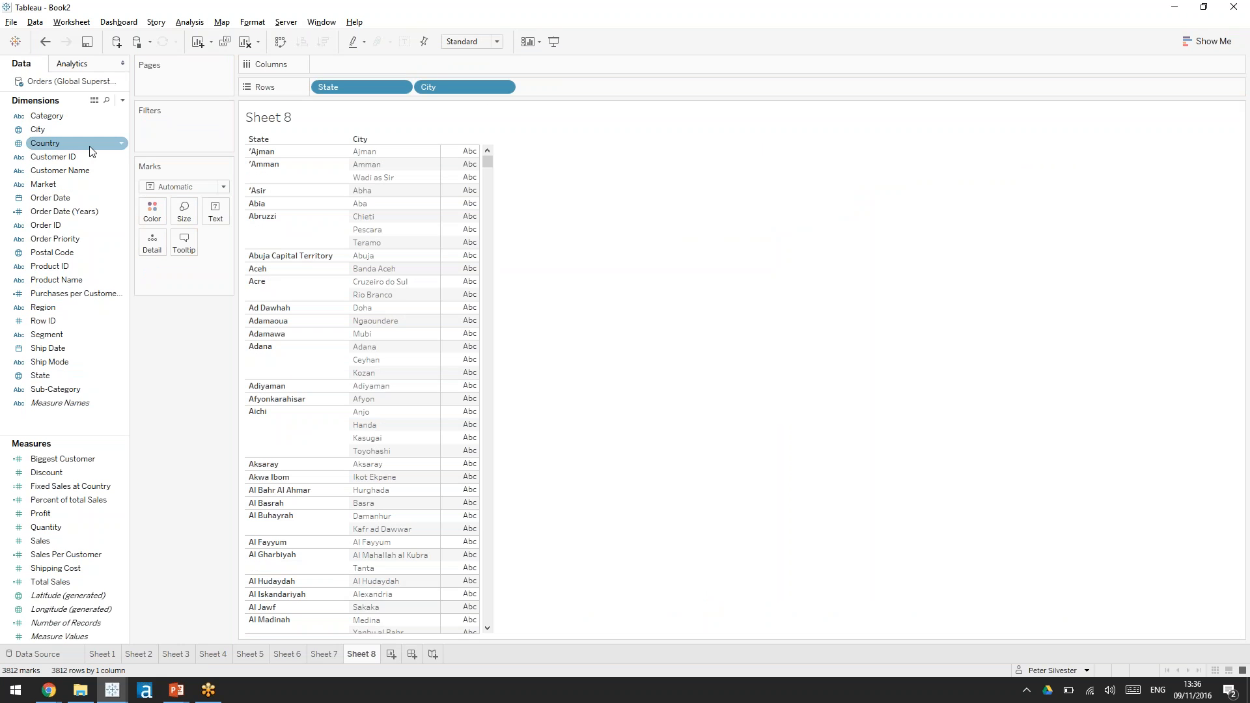
Step: Filter the new worksheet by Country to keep only United States
left_click_drag(91, 151, 175, 129)
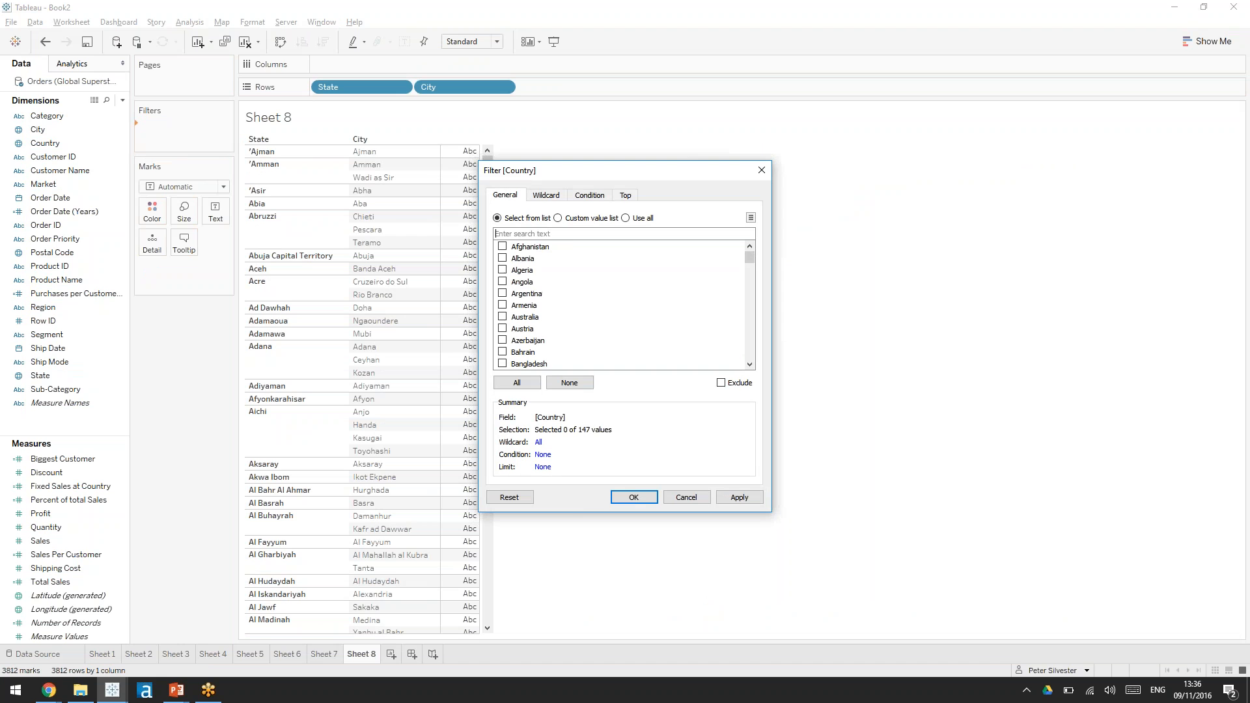
type("unite")
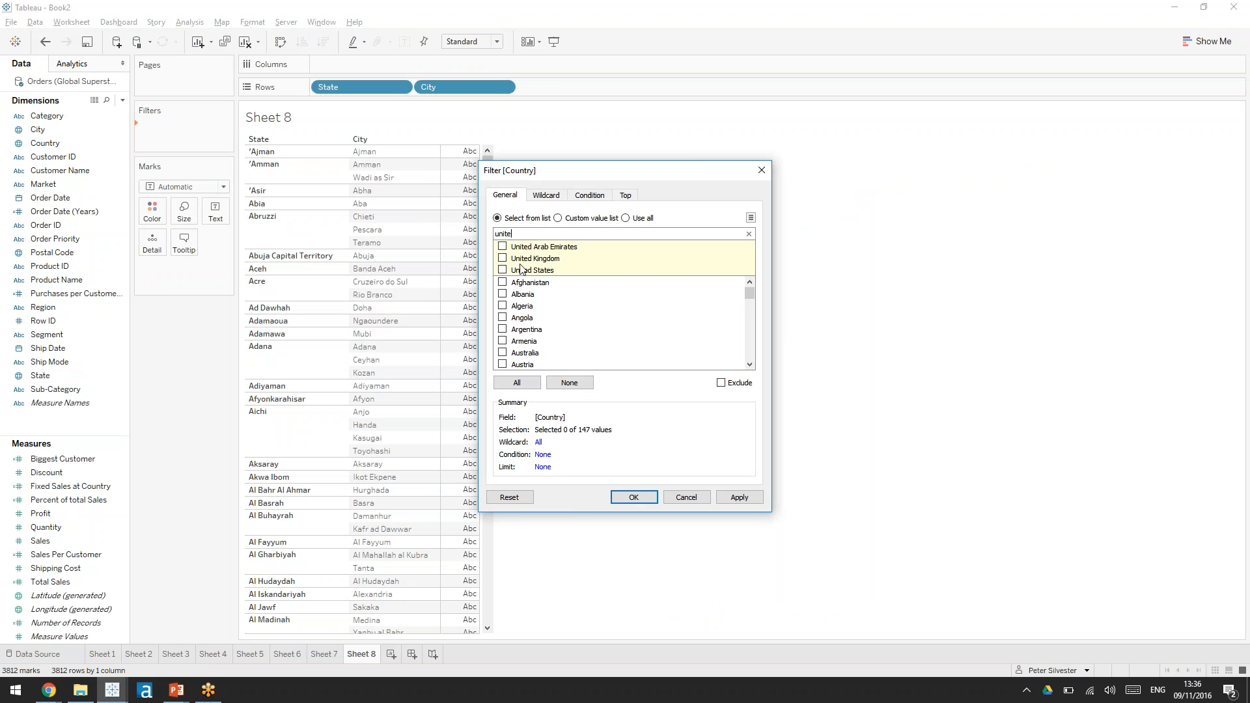
left_click(504, 270)
left_click(634, 496)
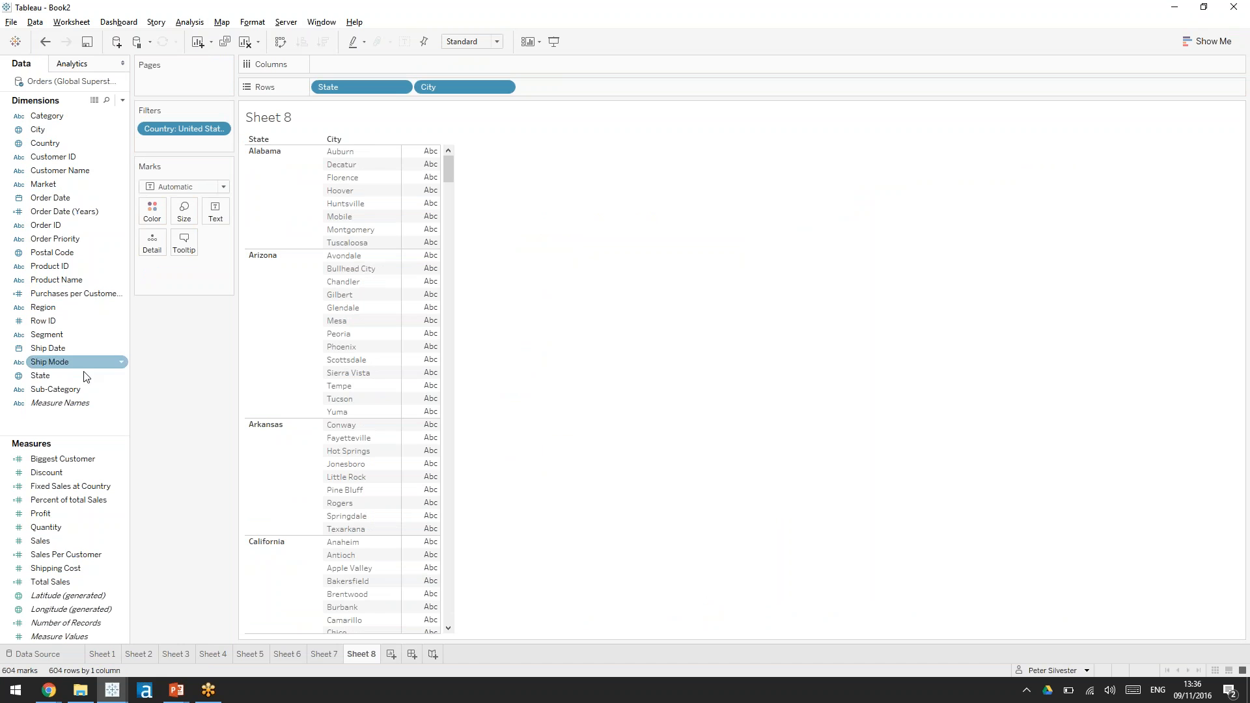
Step: Add Sales and Fixed Sales at Country to the table, widen the value columns to fit their headers, and place Sales first
left_click_drag(81, 540, 428, 173)
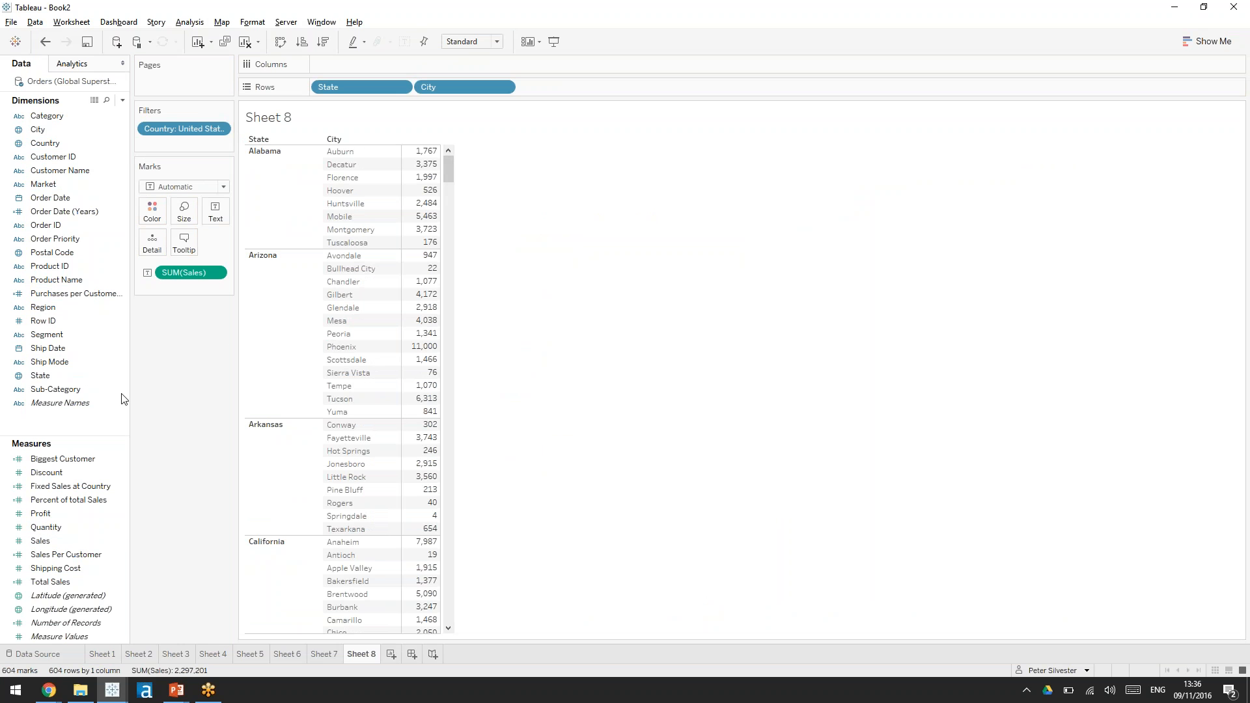
left_click_drag(88, 494, 433, 228)
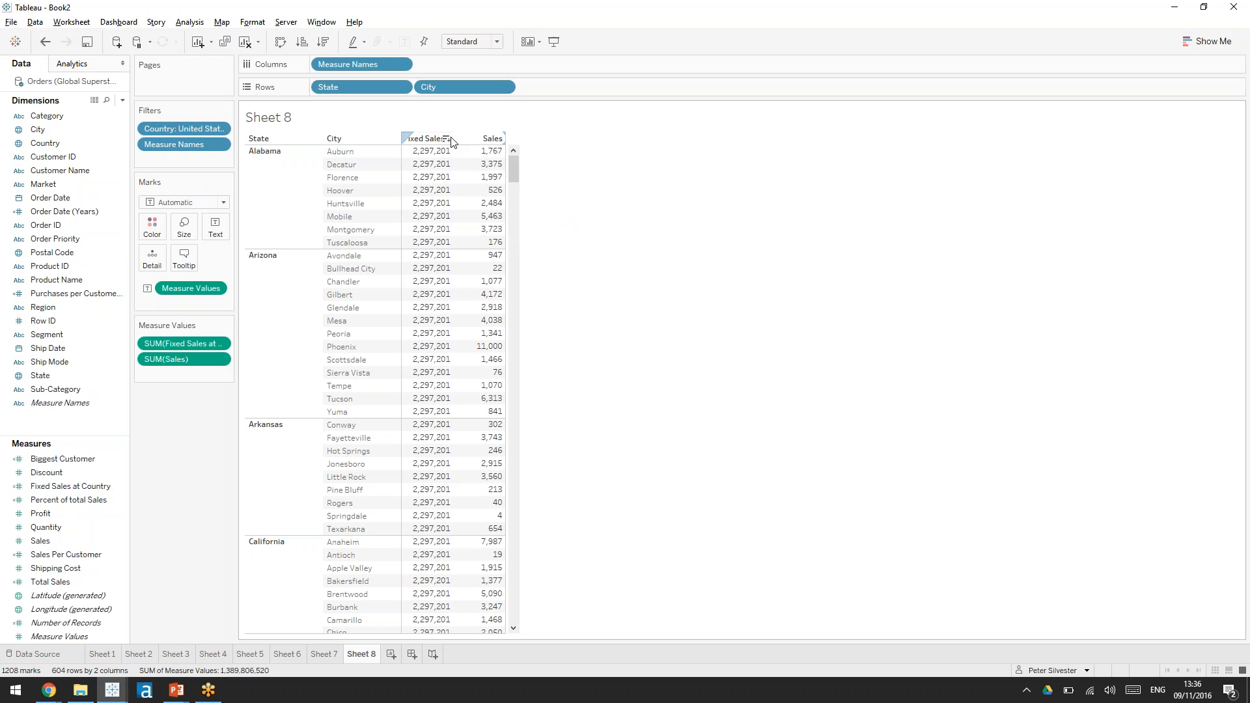
left_click_drag(454, 138, 501, 139)
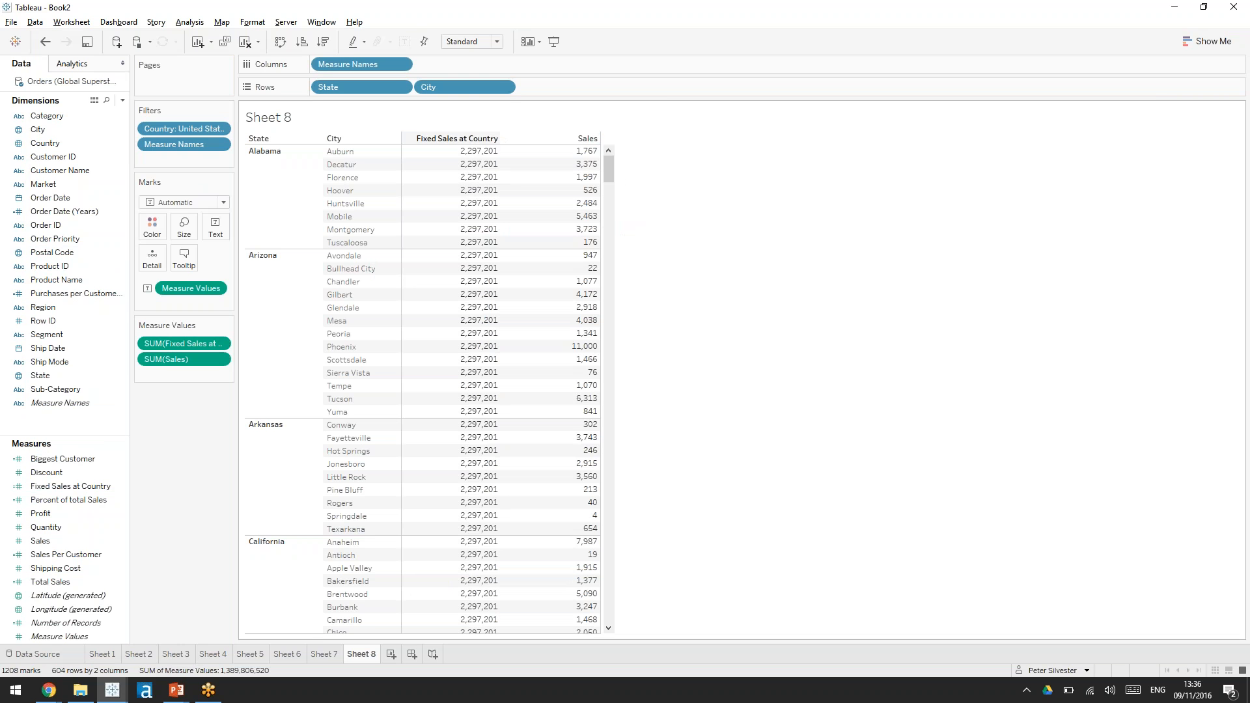
left_click_drag(599, 139, 417, 139)
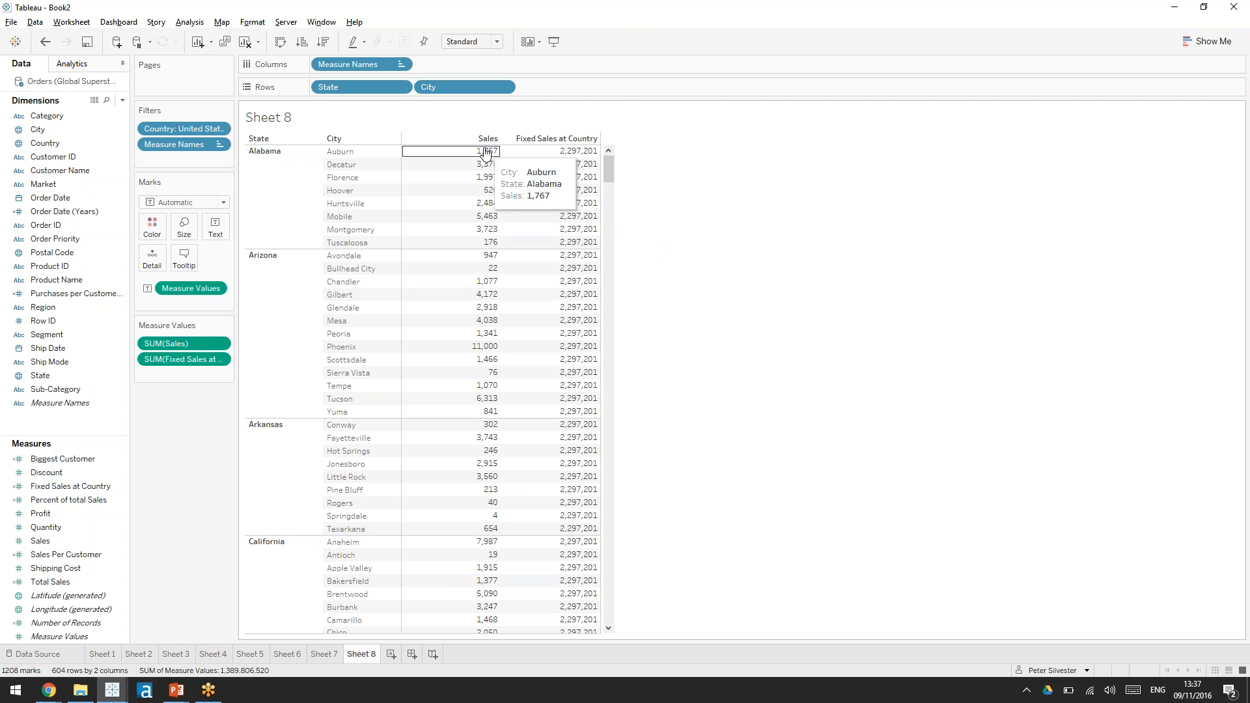
Step: Create a calculated field named "Exclude State and City"
left_click(122, 100)
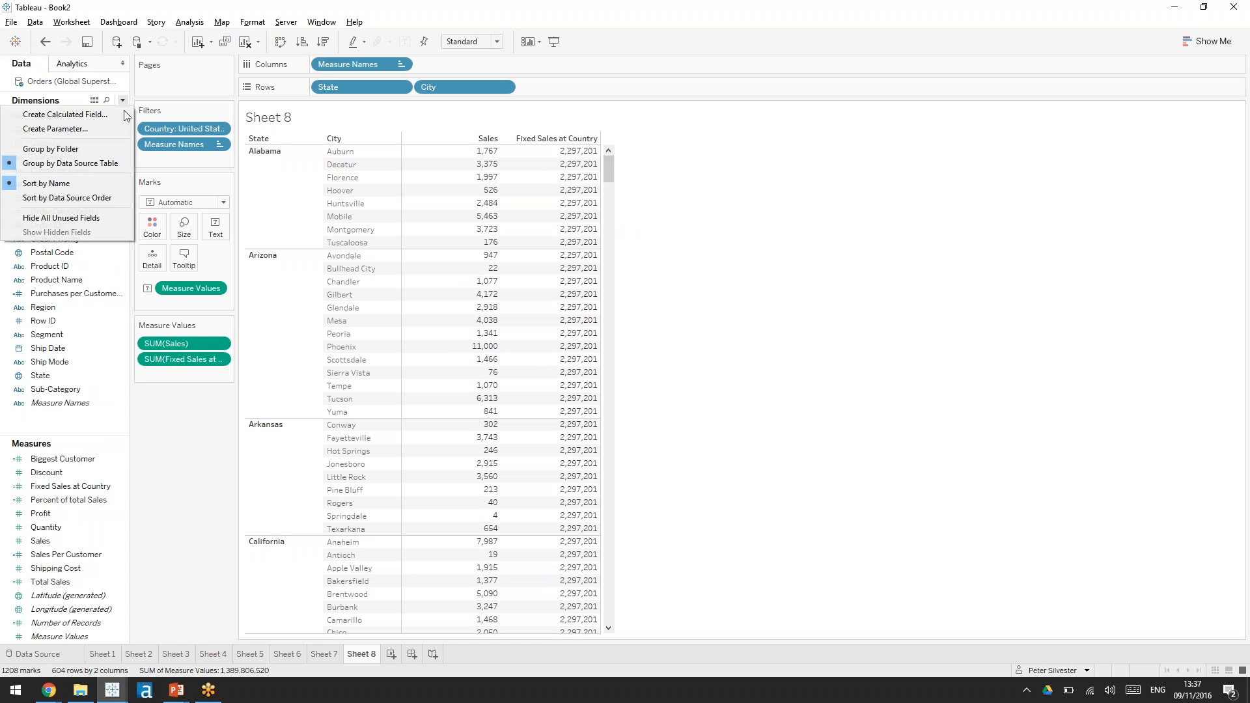
left_click(124, 110)
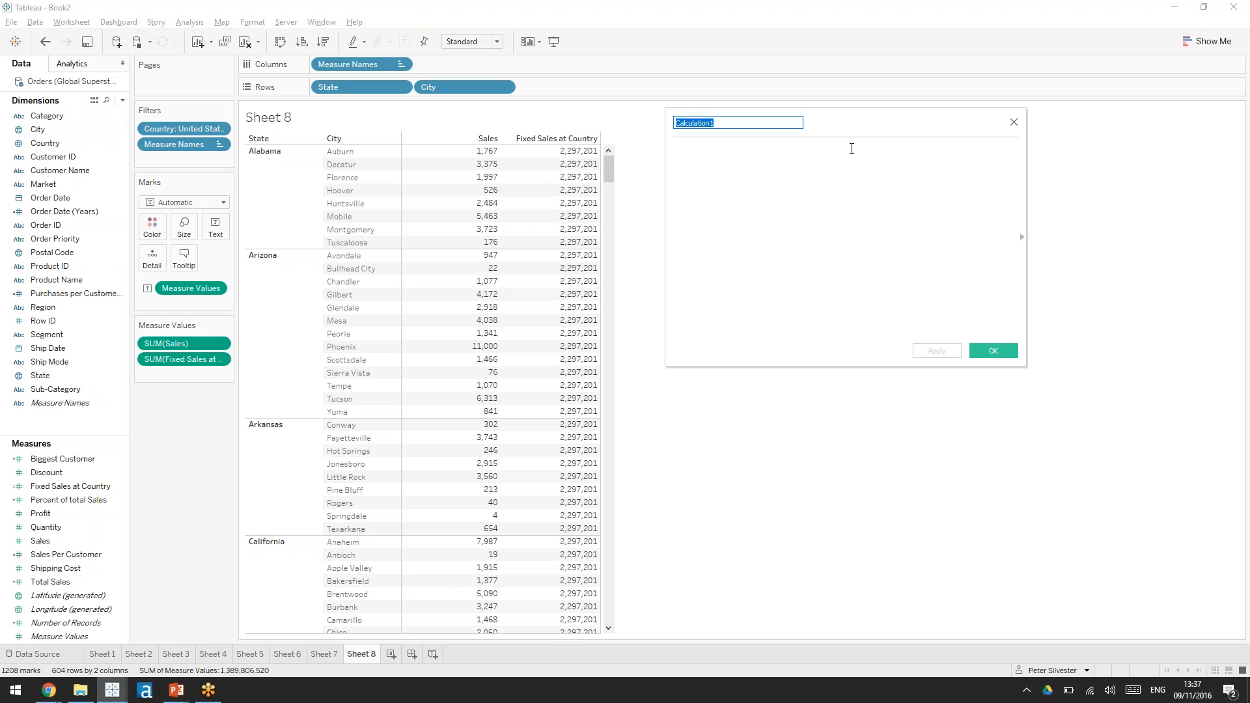
type("Exclude State and City")
Step: Begin the calculation's formula with { EXCLUDE [State], and enlarge the formula text
left_click(851, 148)
type("{ exclu")
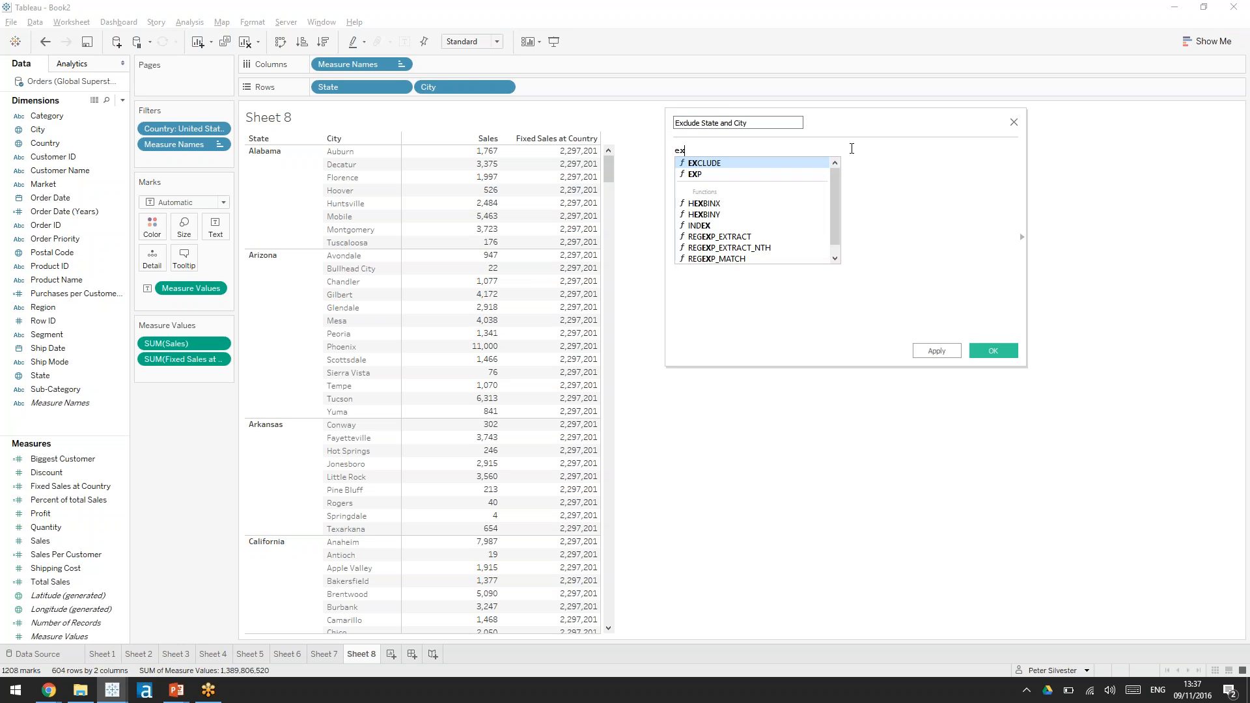
key("Return")
left_click(851, 148)
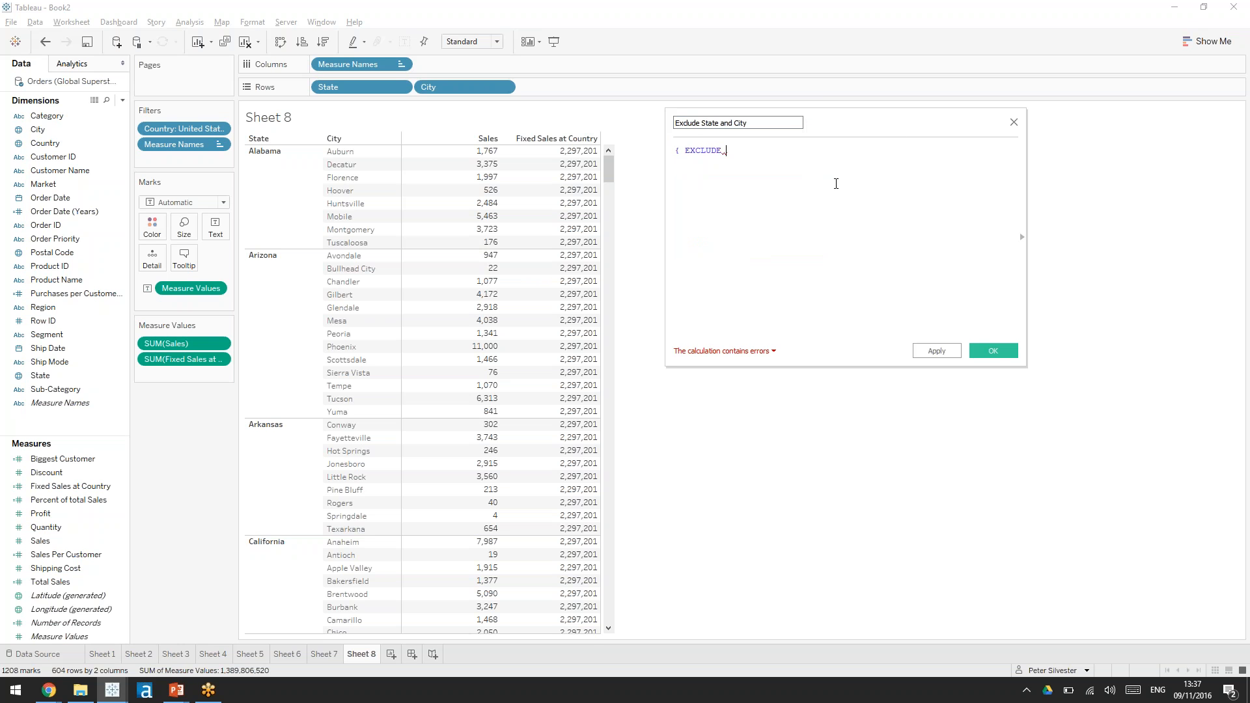
scroll(836, 184, "up", 5)
type("stat")
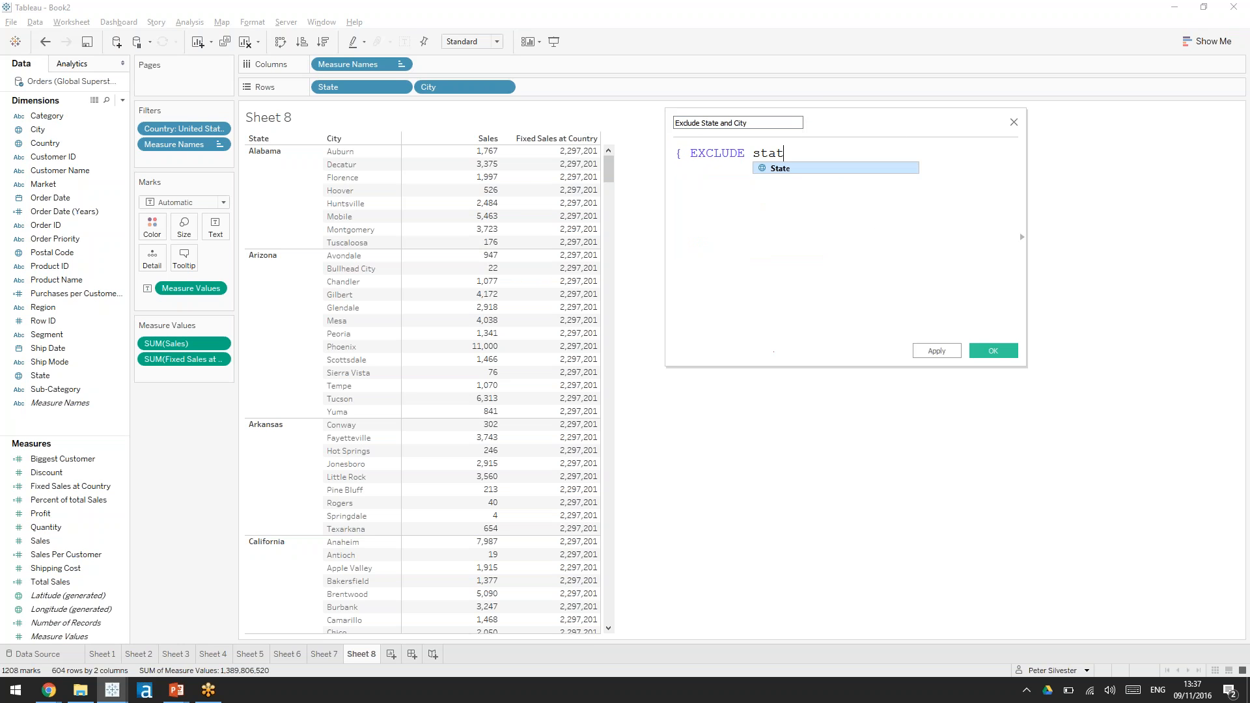
key("Return")
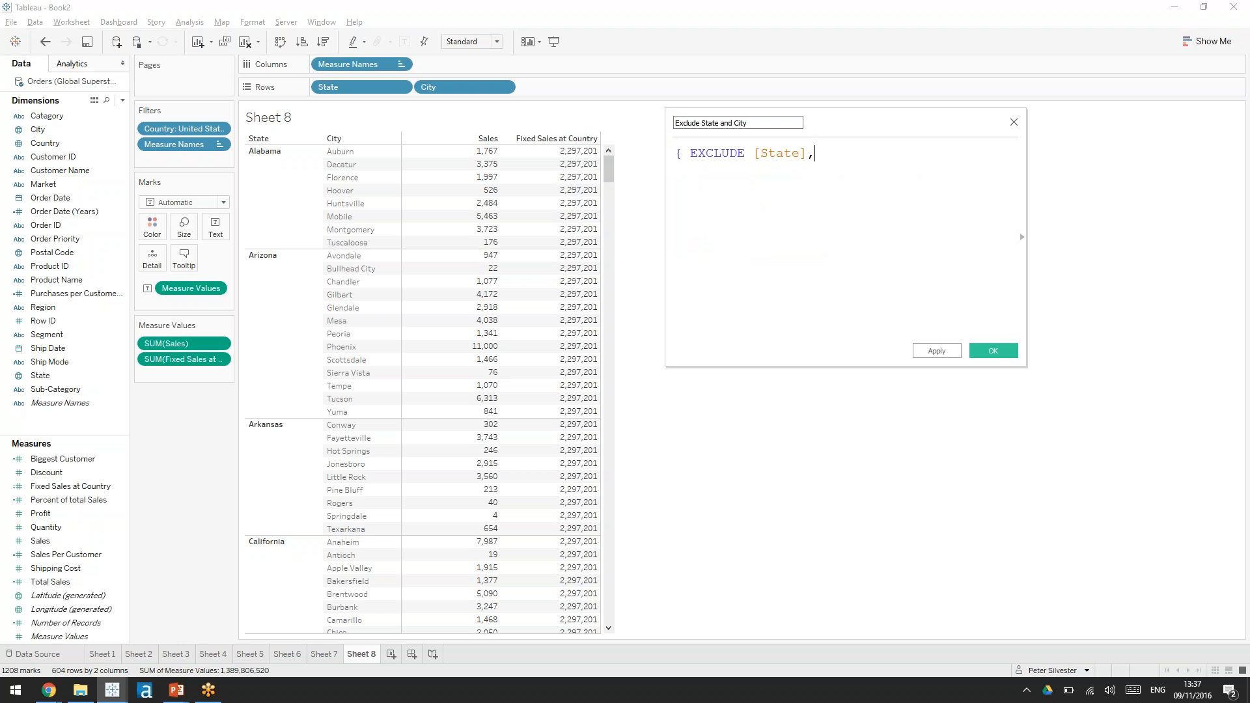
Step: Complete the Exclude State and City formula as { EXCLUDE [State],[City] : SUM([Sales]) } and save the calculated field
type(",city")
key("Return")
type("sum(Sale")
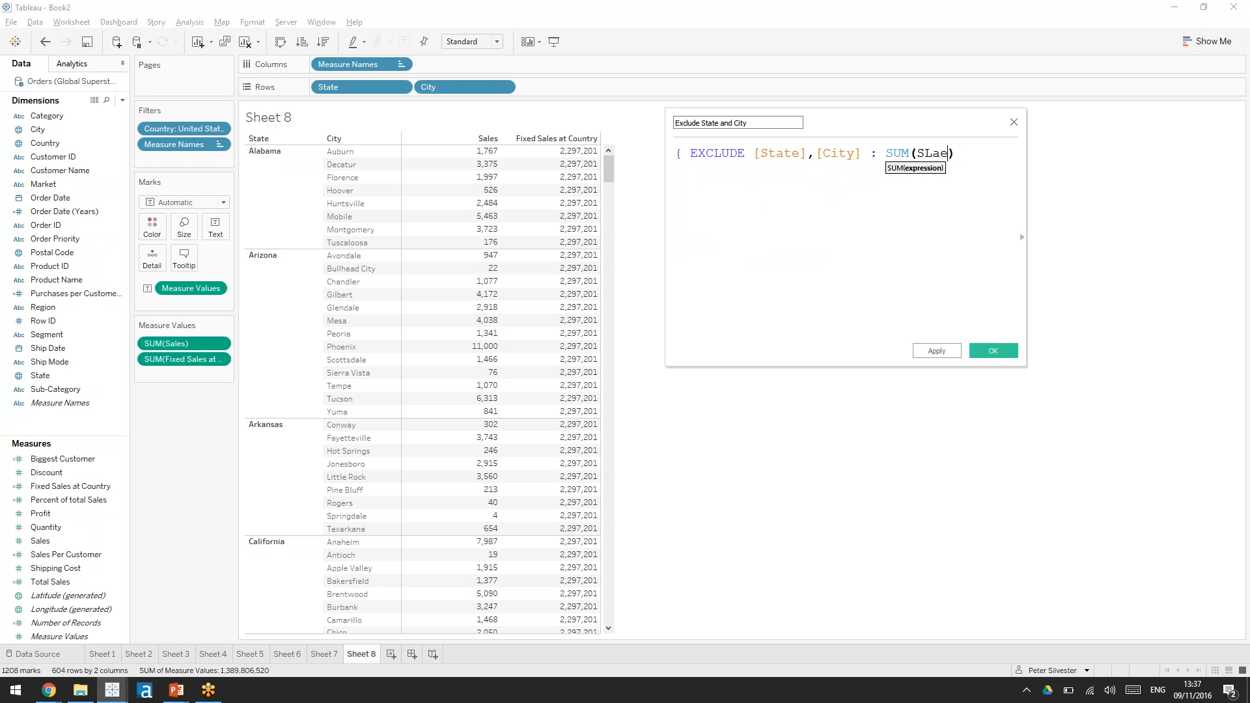
key("Return")
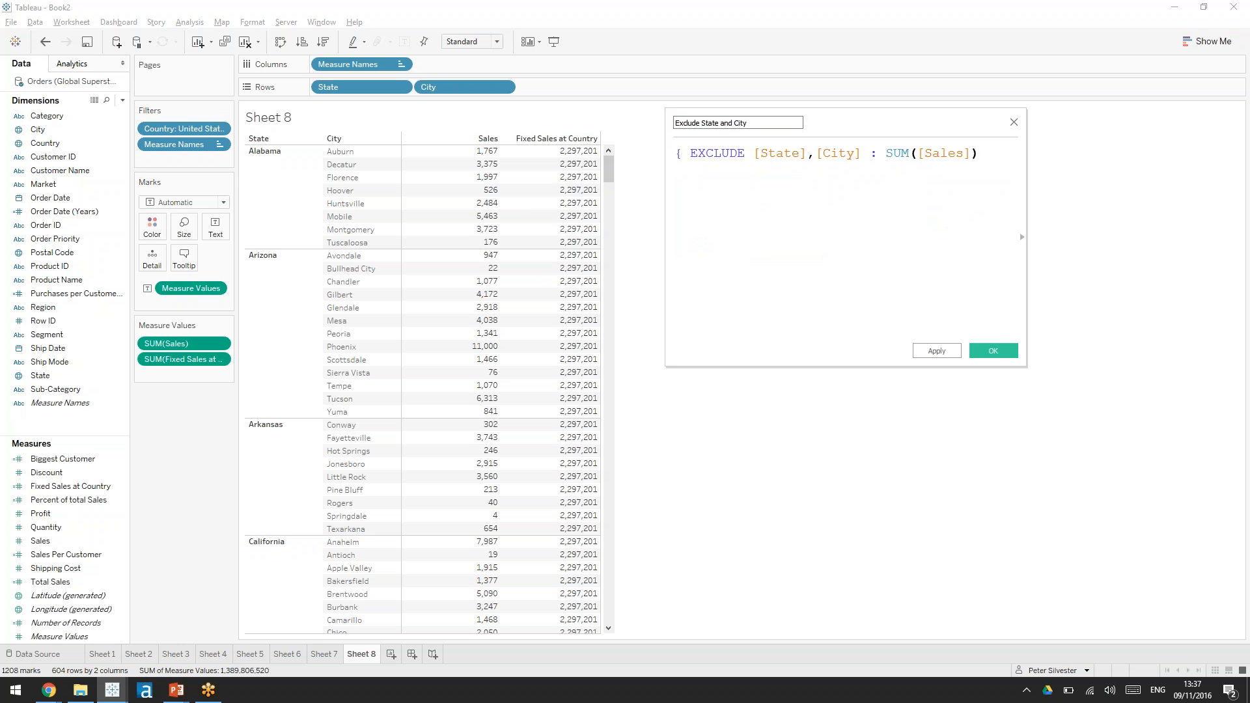
type("}")
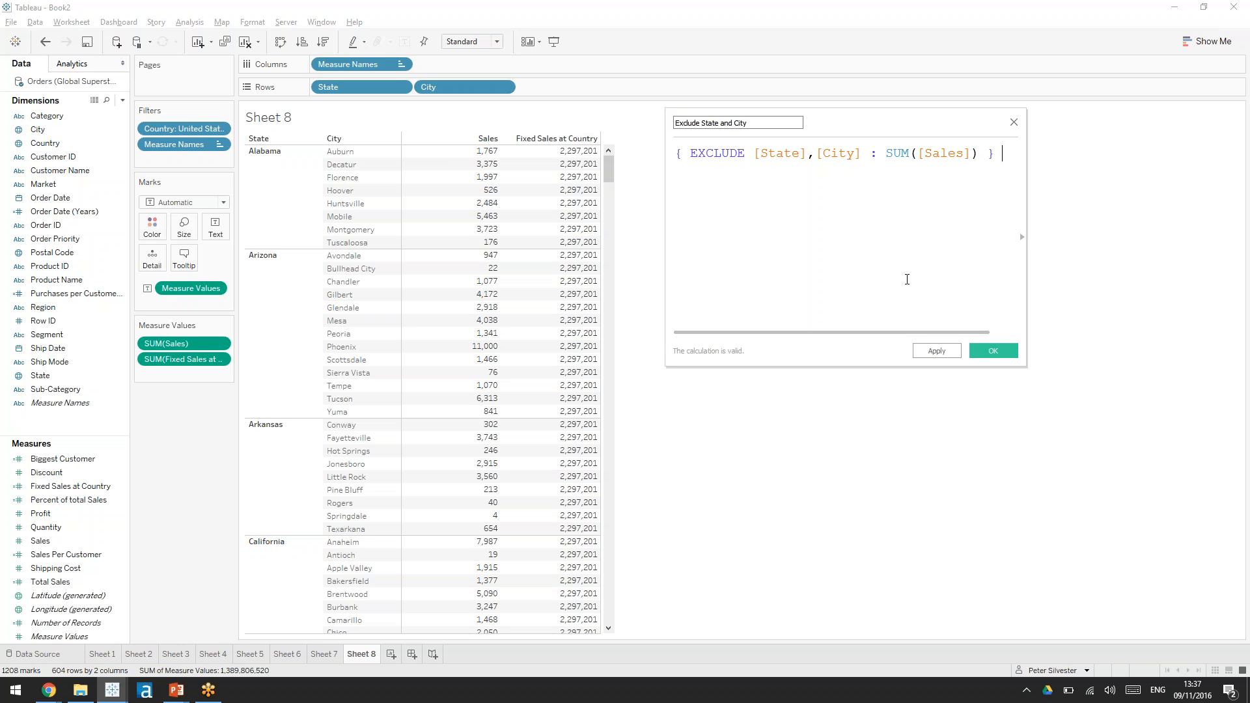
left_click(993, 351)
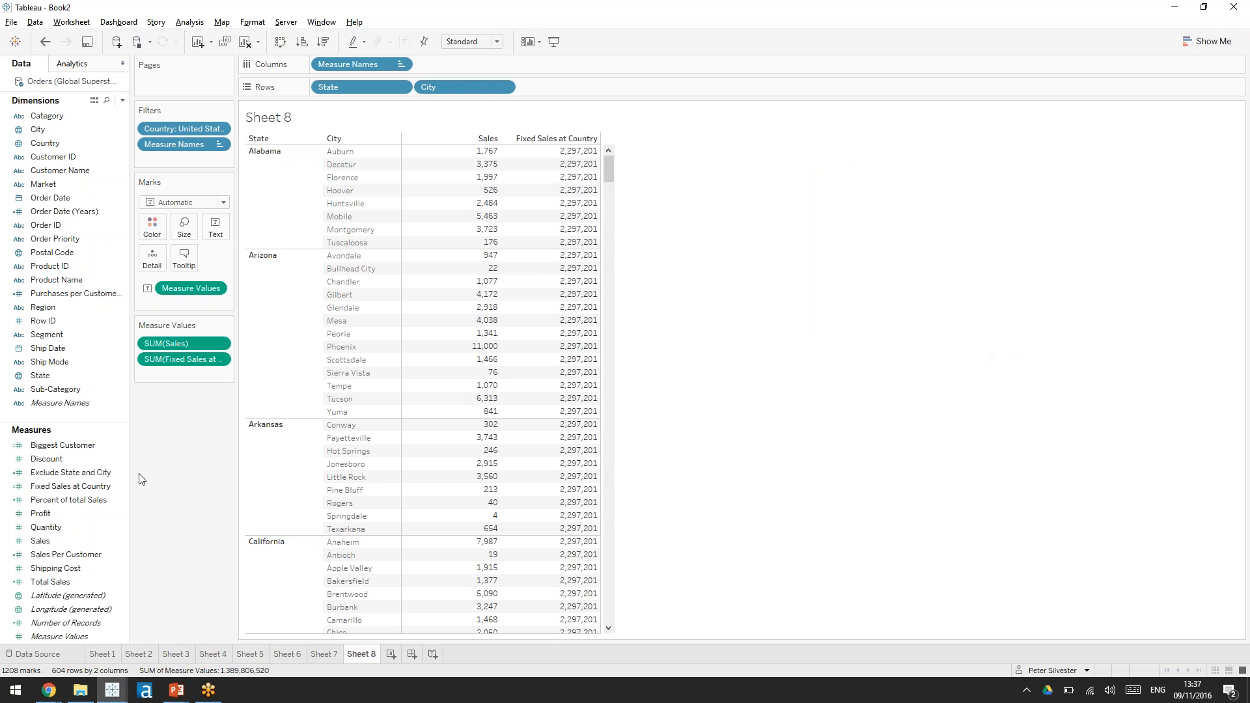
Step: Add the Exclude State and City measure to the table as a new column beside Fixed Sales at Country
left_click(81, 473)
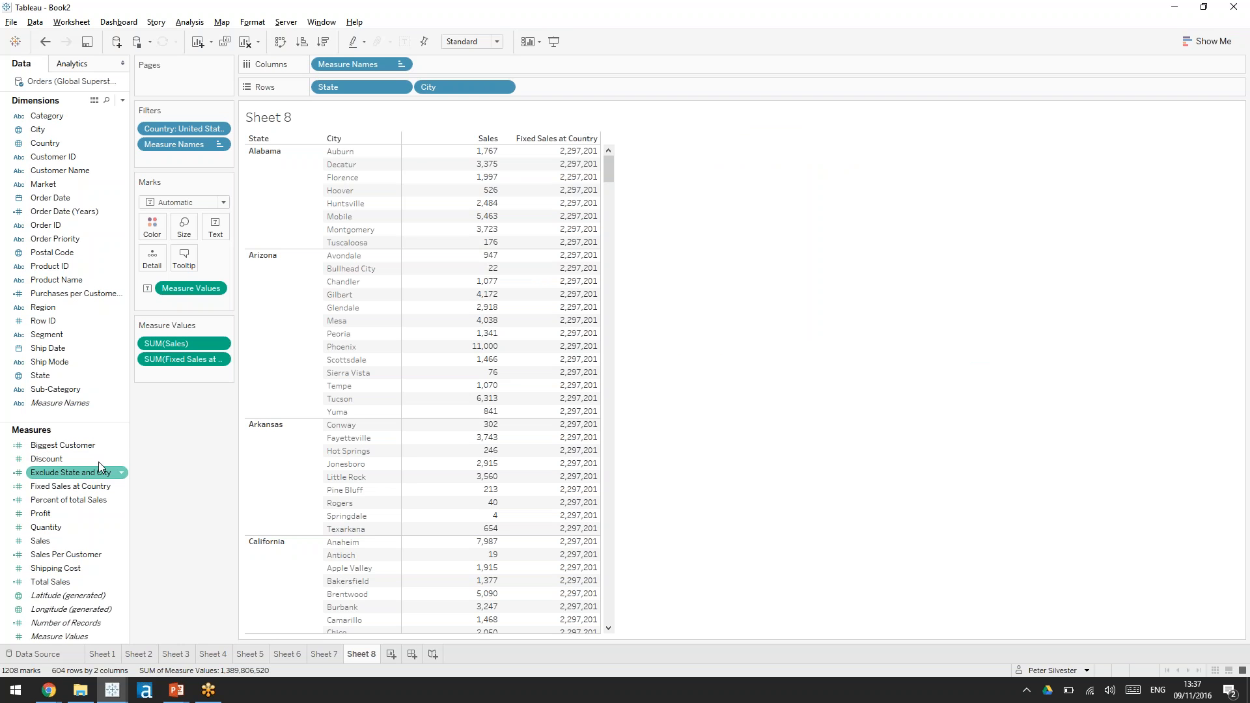
left_click_drag(99, 463, 549, 179)
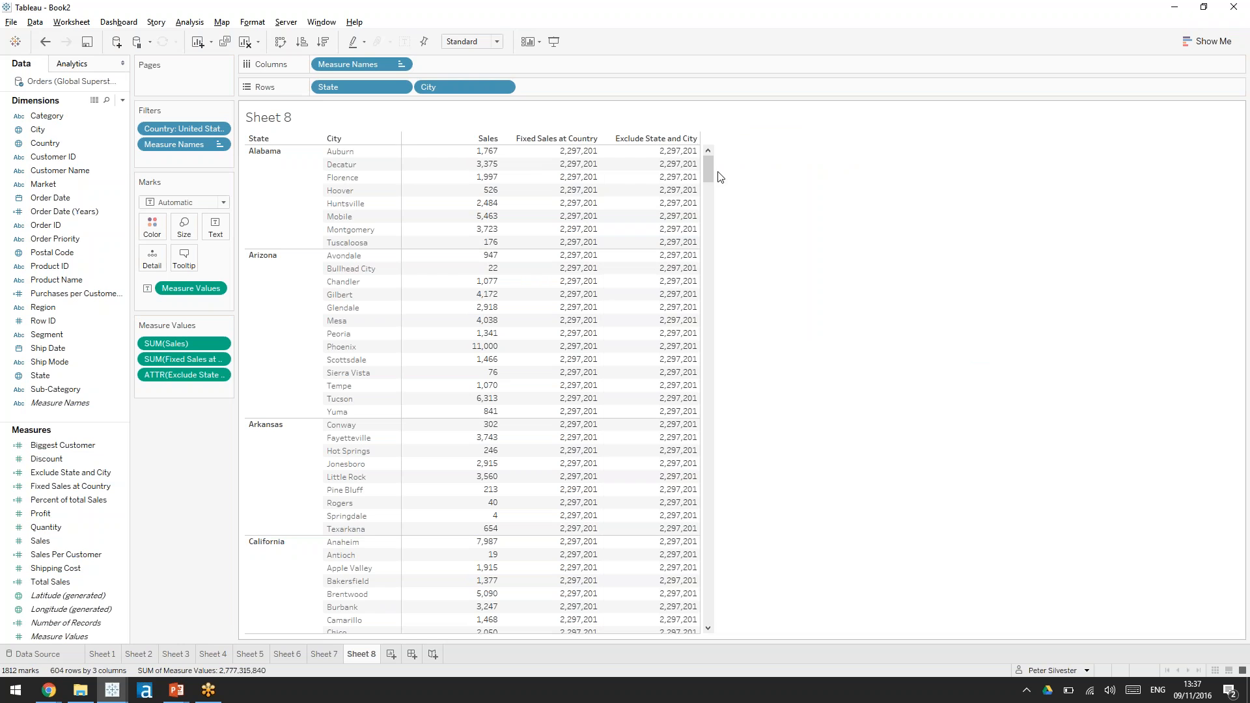
mouse_move(575, 170)
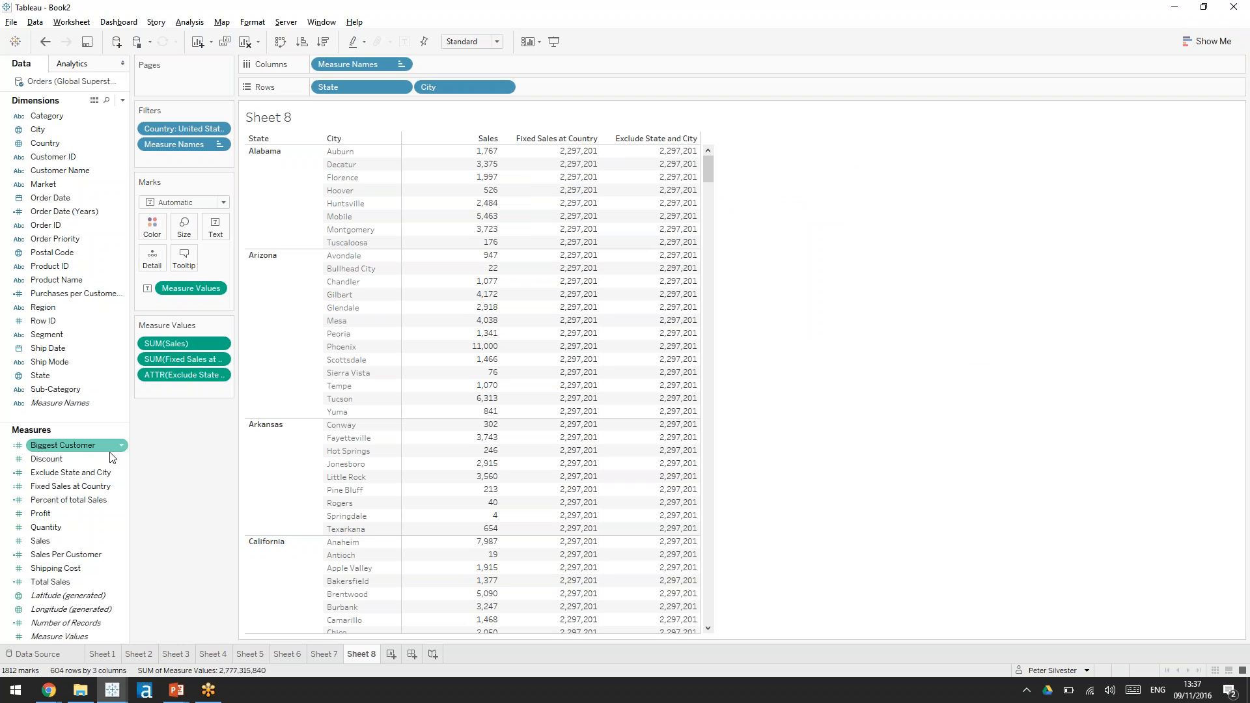
Step: Edit the Exclude State and City calculation, removing [State] so that the formula excludes only [City]
right_click(118, 474)
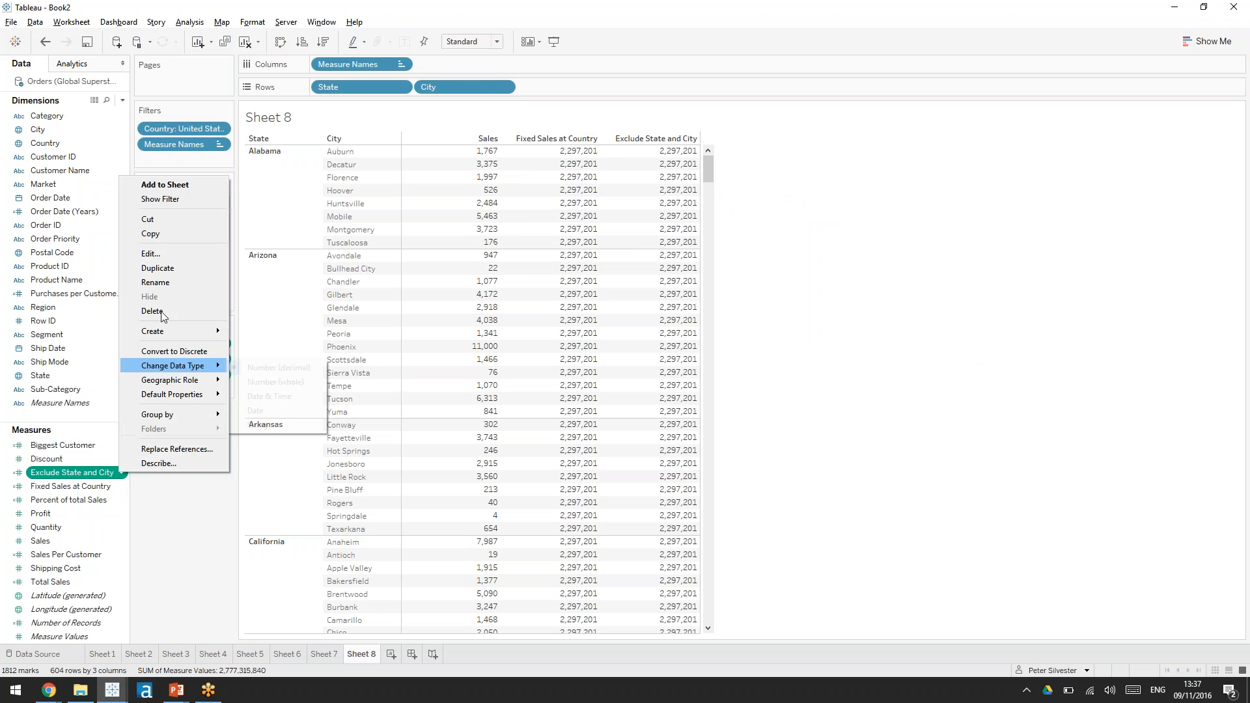
left_click(169, 253)
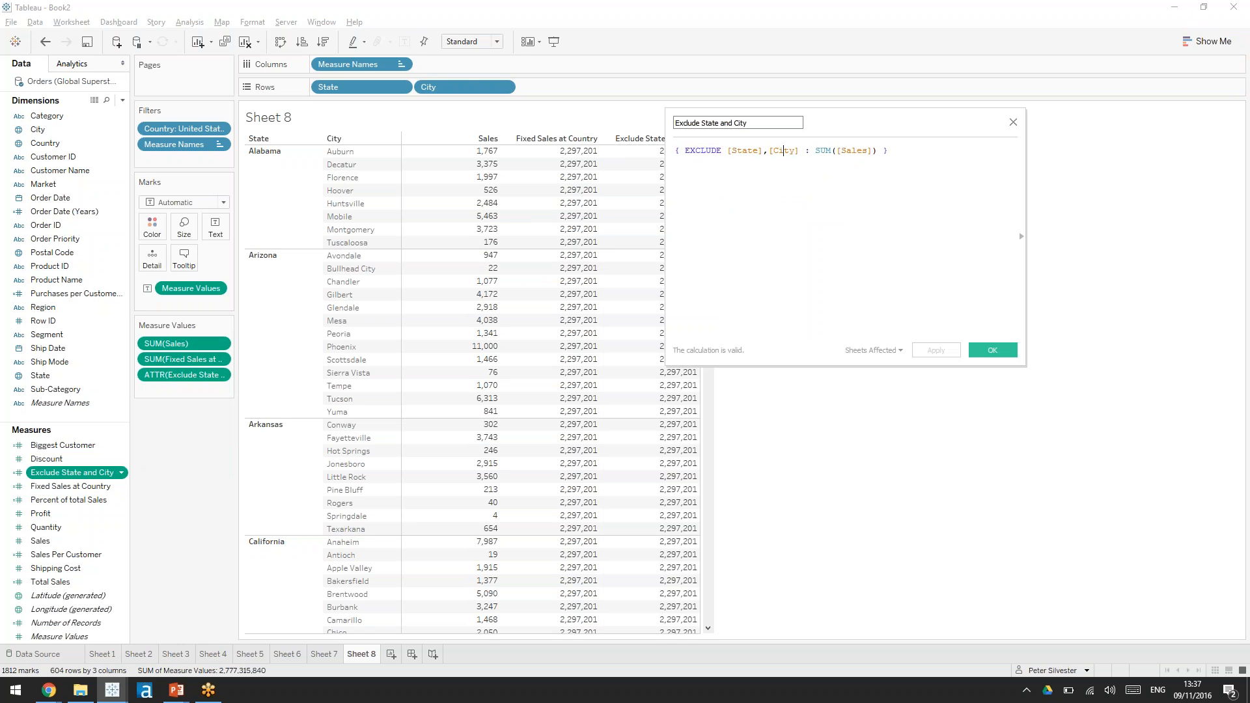
key("BackSpace")
key("BackSpace")
key("BackSpace")
key("BackSpace")
key("BackSpace")
key("BackSpace")
key("BackSpace")
key("BackSpace")
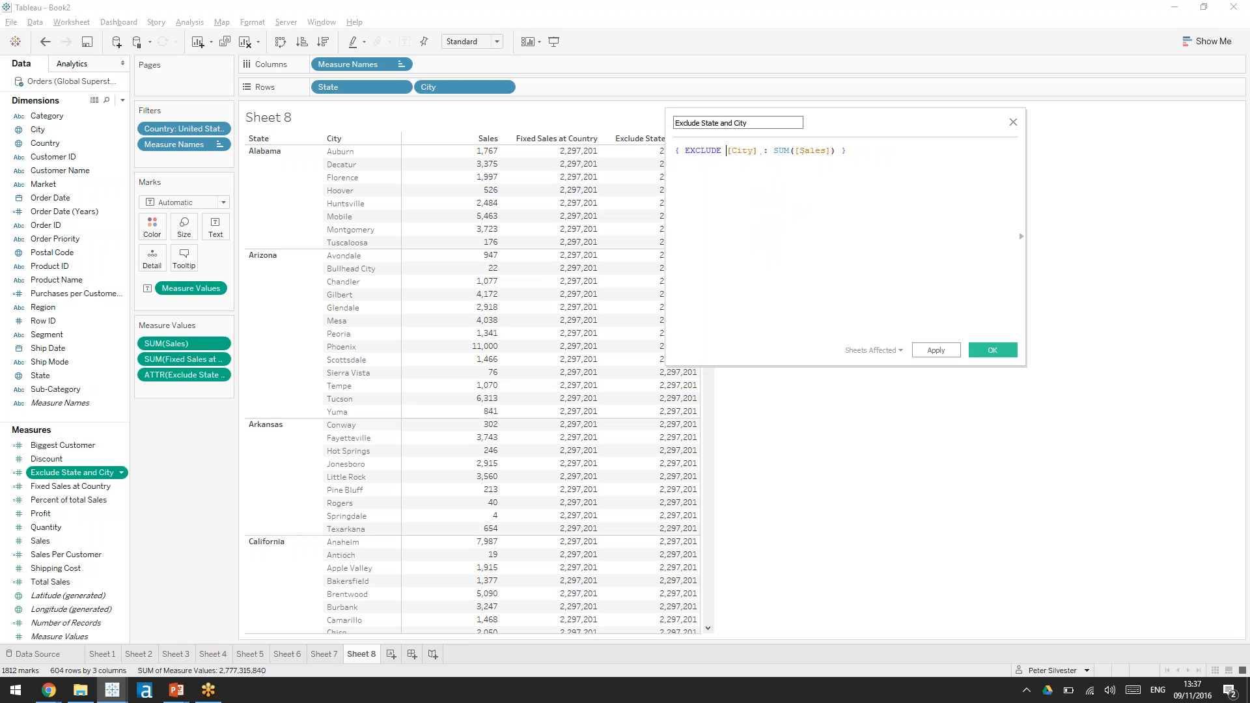
Step: Rename the calculated field to Exclude City and save it
left_click_drag(733, 123, 702, 124)
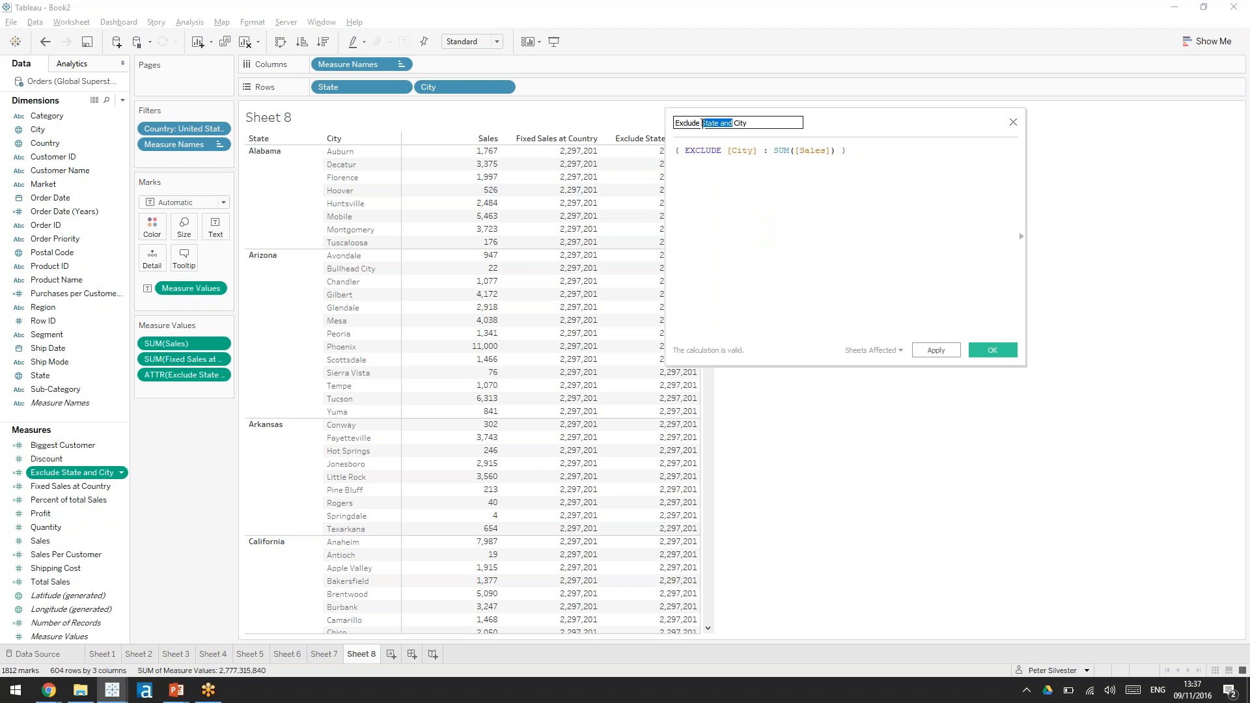
key("BackSpace")
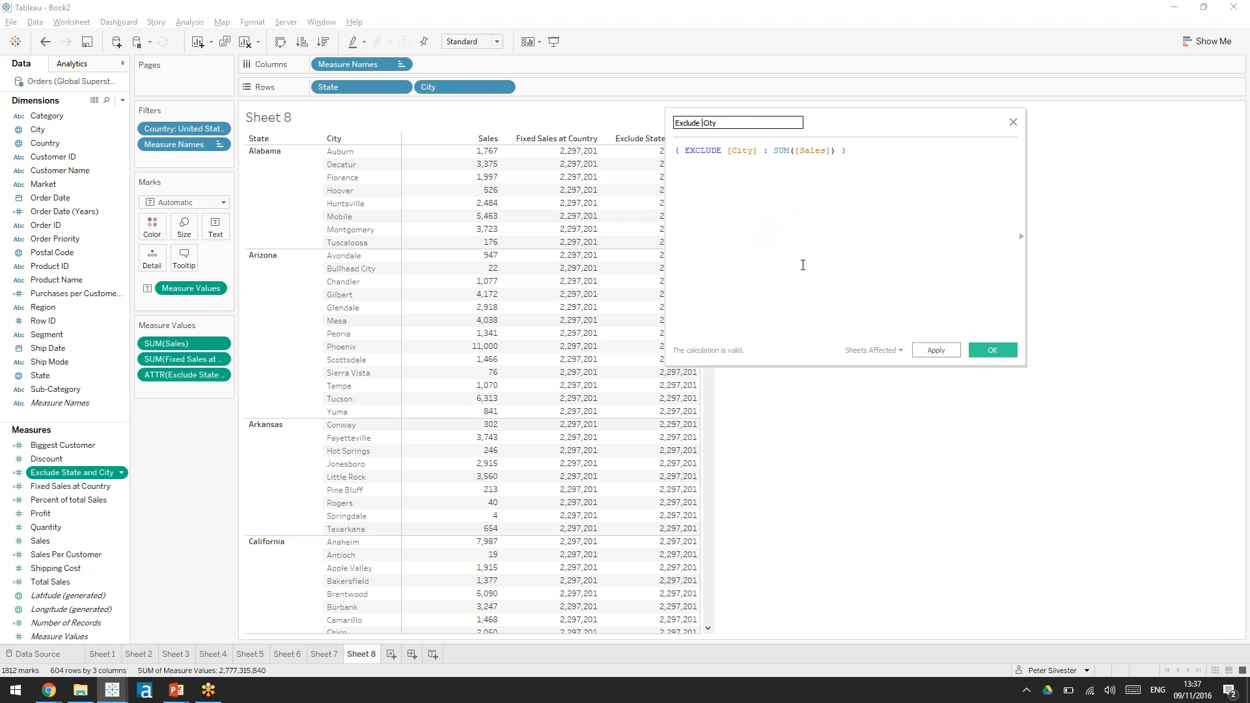
left_click(991, 351)
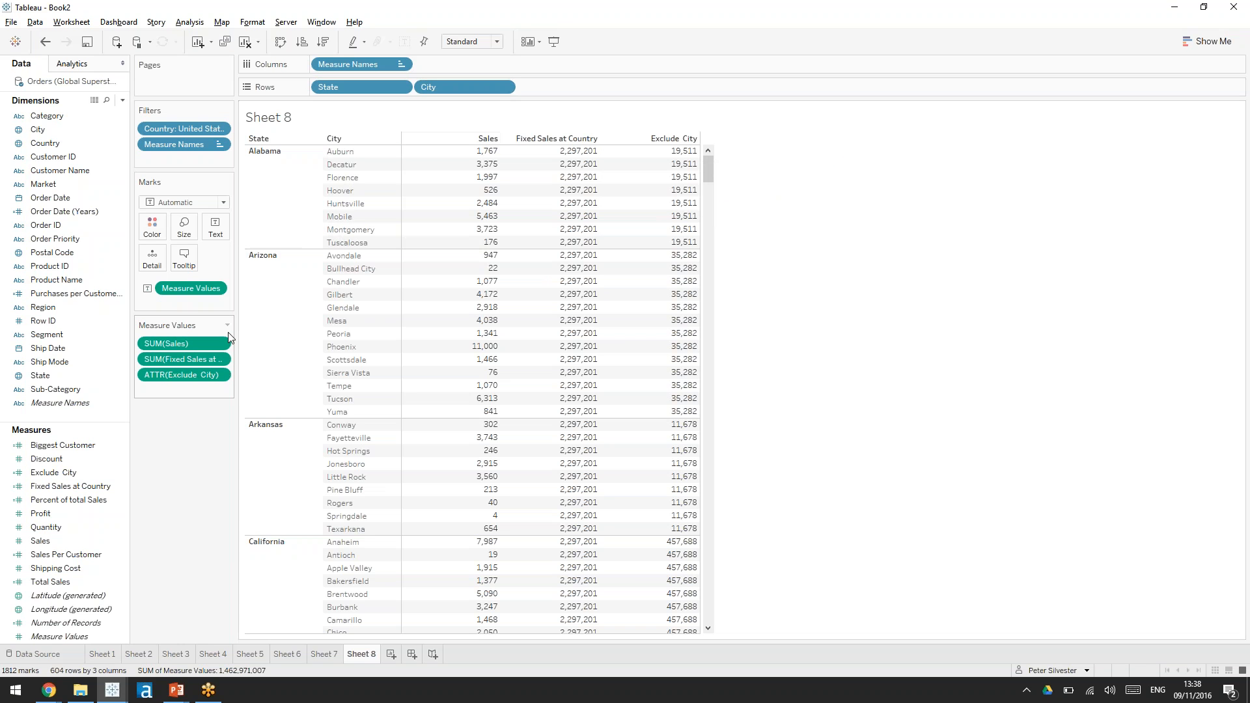
left_click(220, 376)
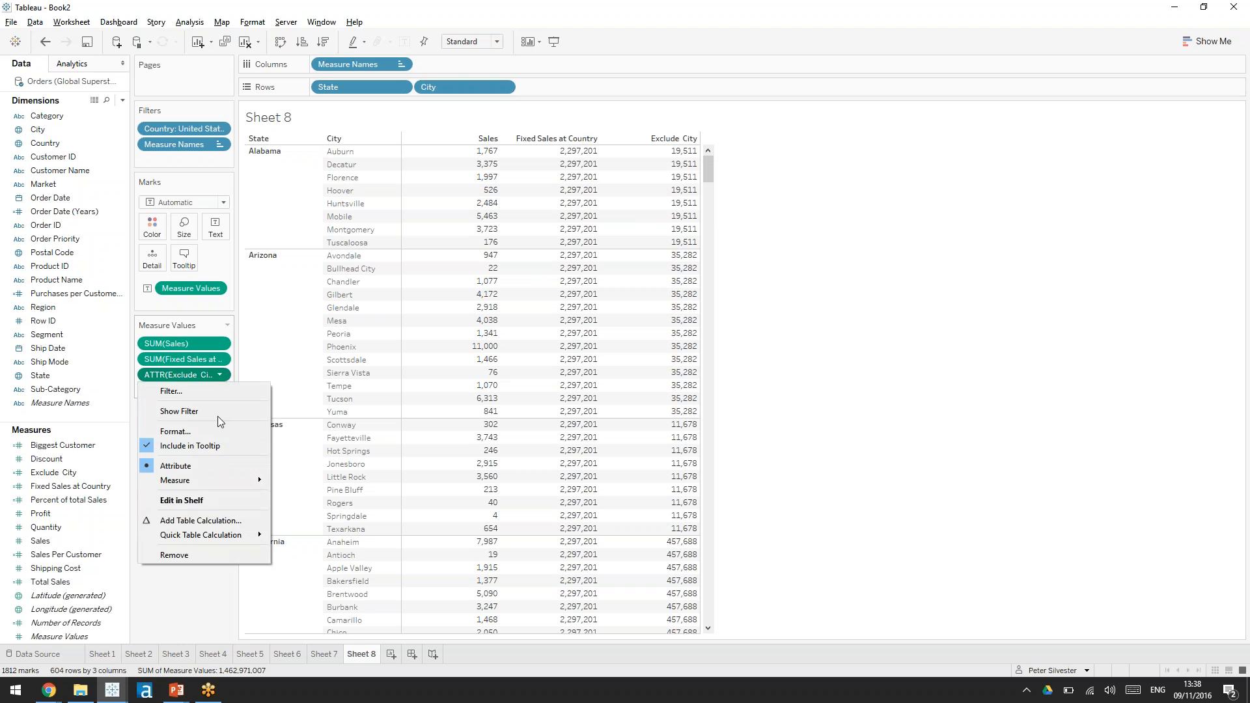
mouse_move(209, 480)
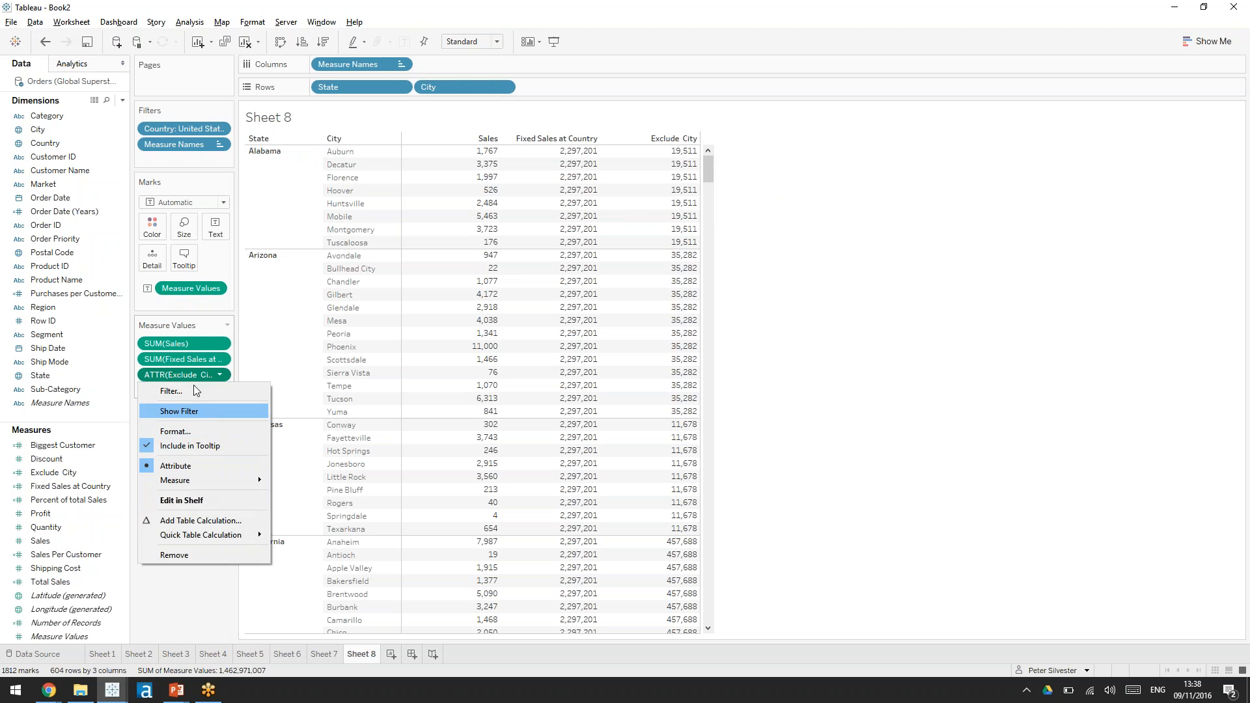
left_click(95, 484)
left_click(121, 487)
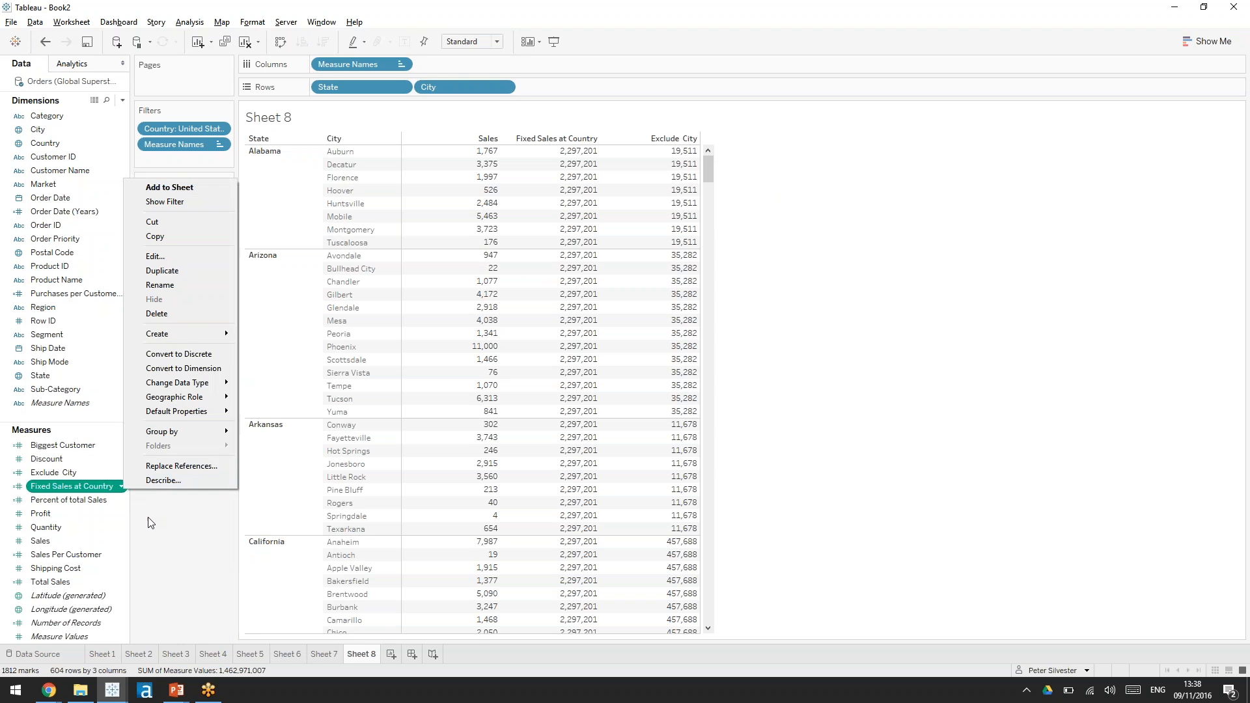
Step: Edit the Exclude City calculation to exclude [State] instead of [City], and save it
left_click(114, 470)
left_click(121, 473)
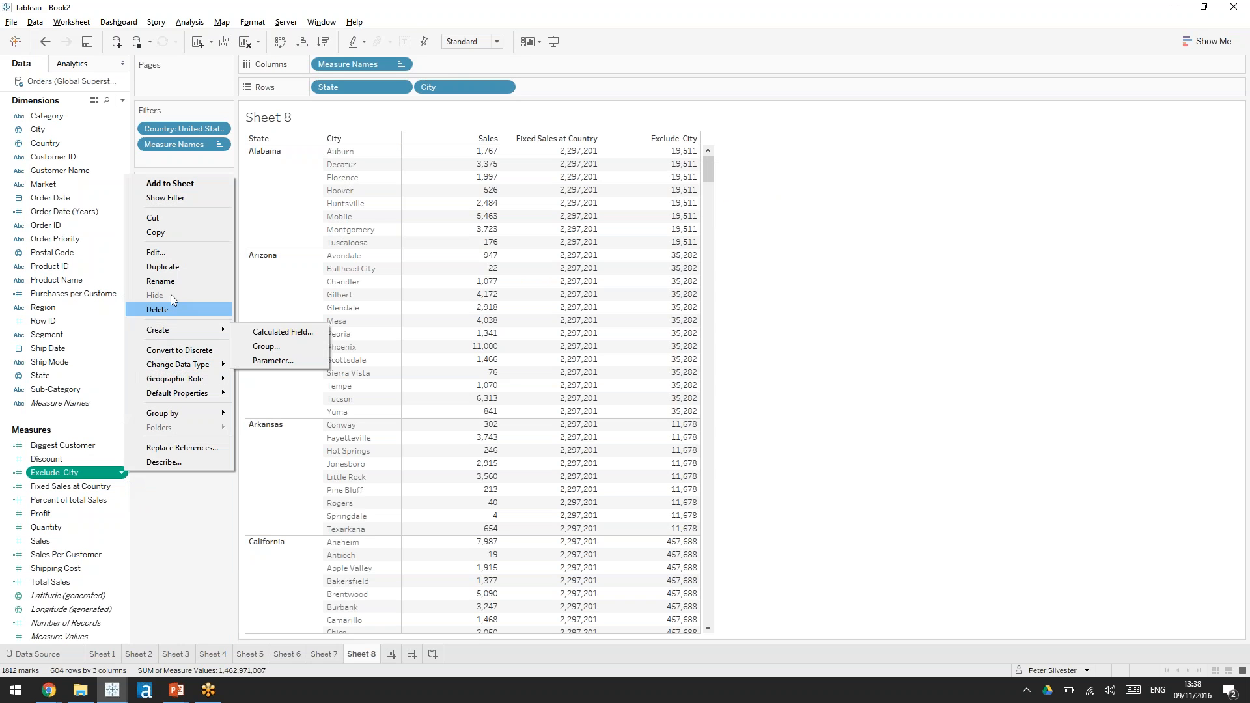
left_click(156, 252)
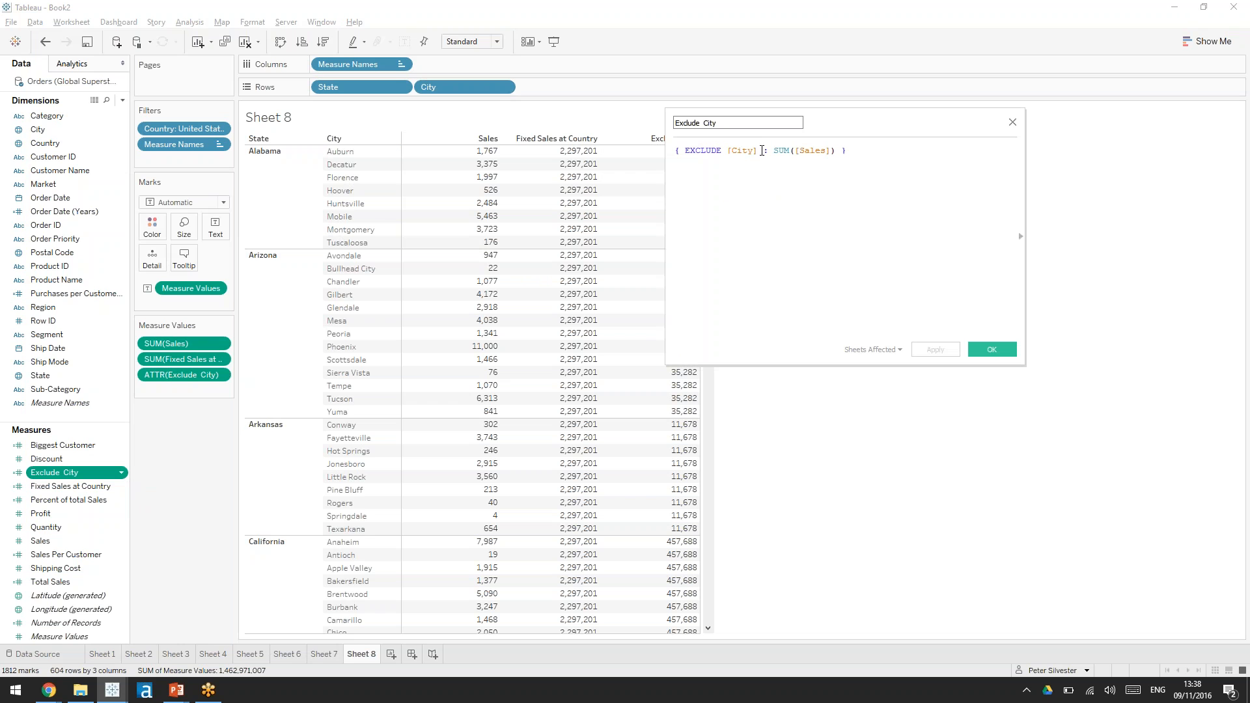
left_click(760, 150)
key("BackSpace")
key("BackSpace")
key("BackSpace")
key("BackSpace")
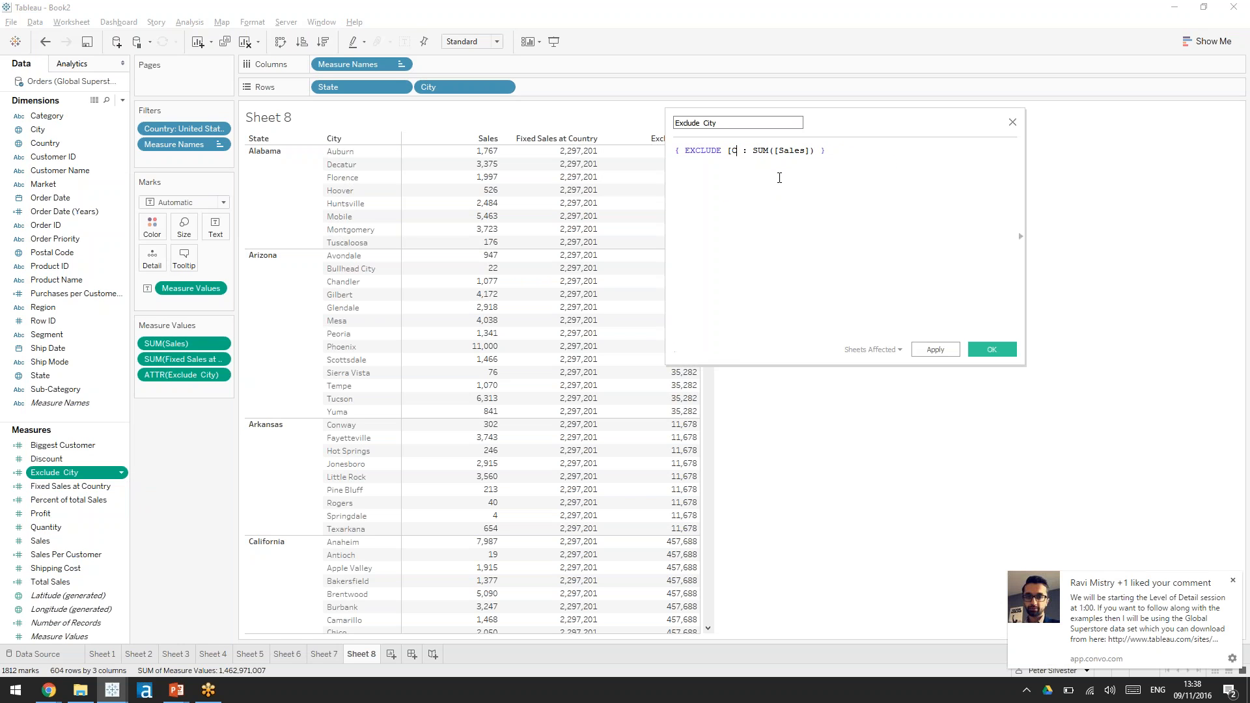
key("BackSpace")
key("BackSpace")
type("state")
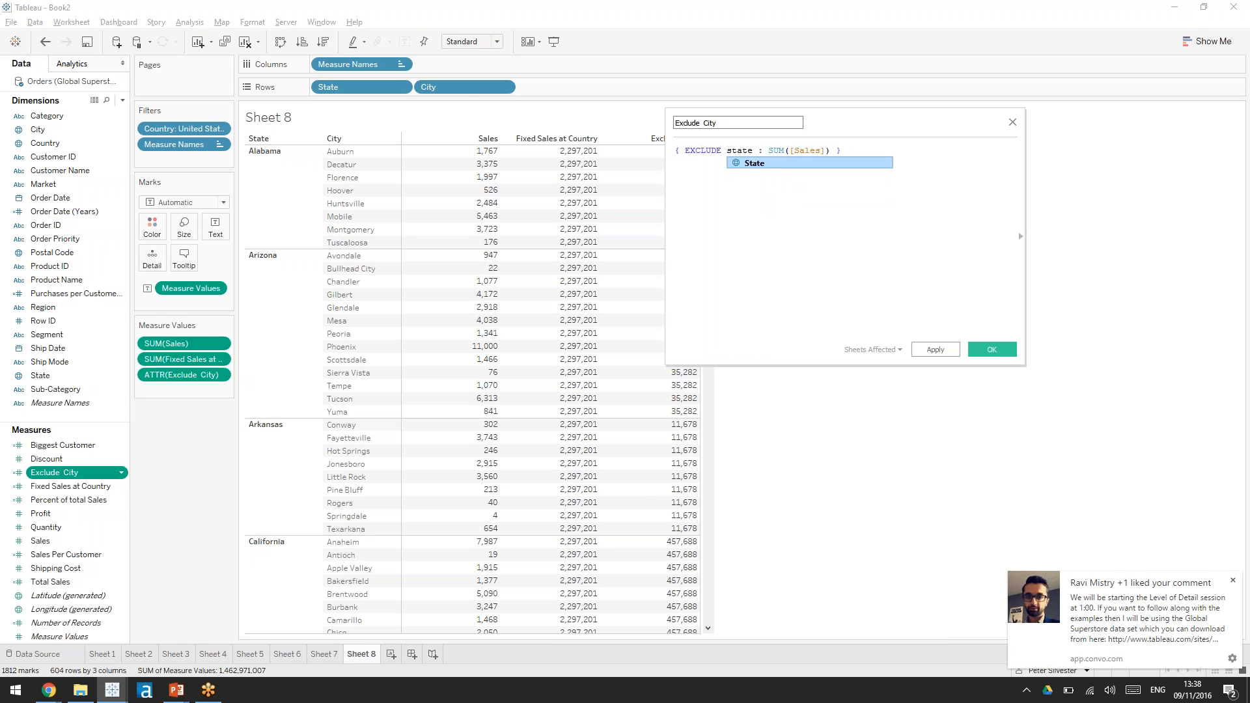
key("Return")
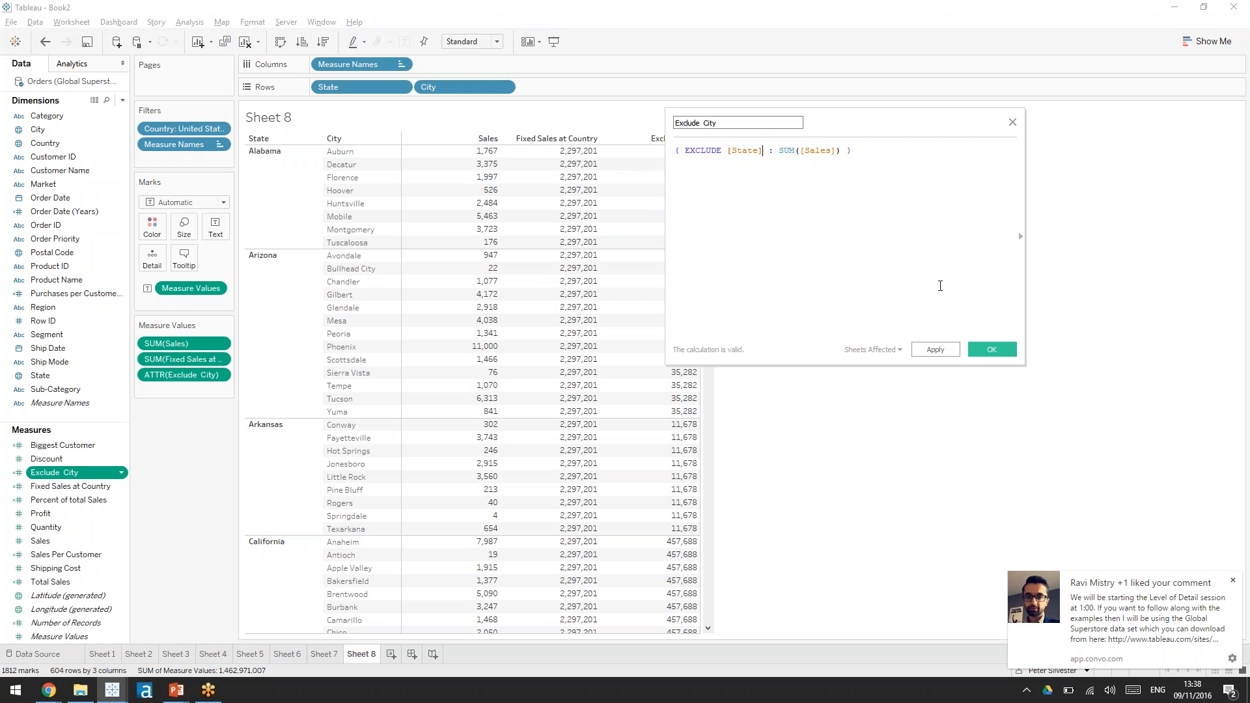
left_click(990, 350)
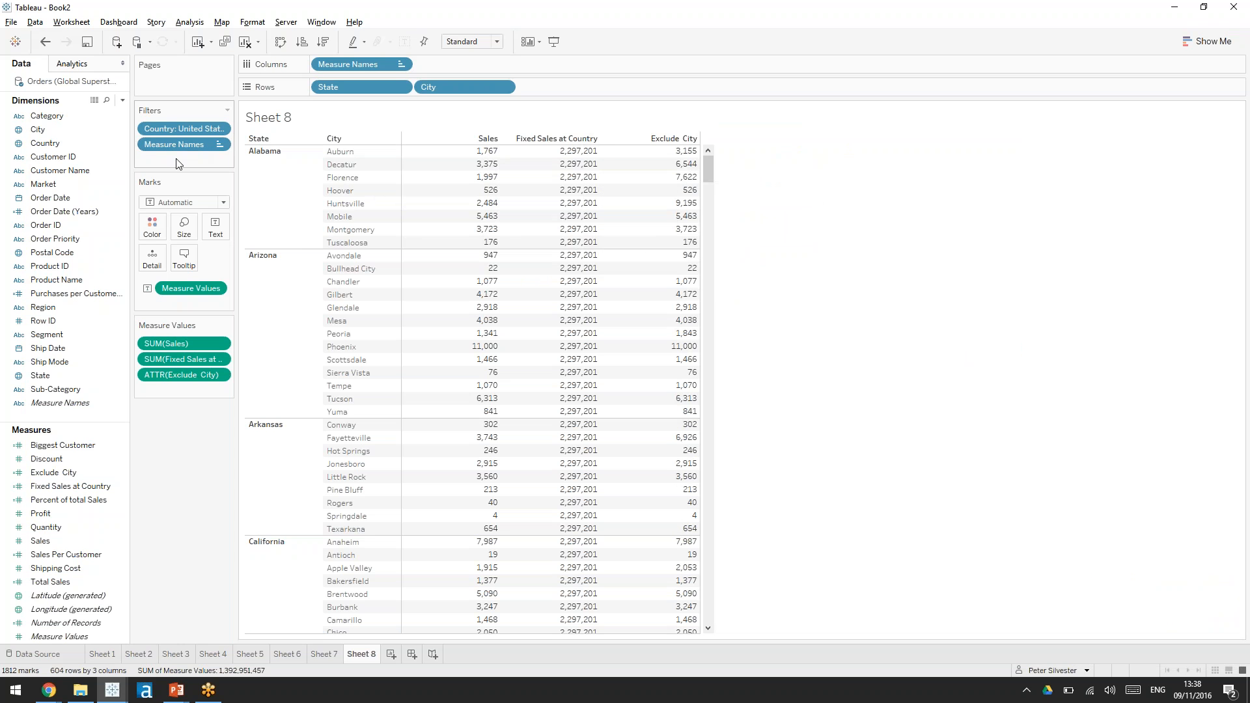
Step: Start a filter on City that selects values from the list, and search the cities for "aubur"
left_click(66, 129)
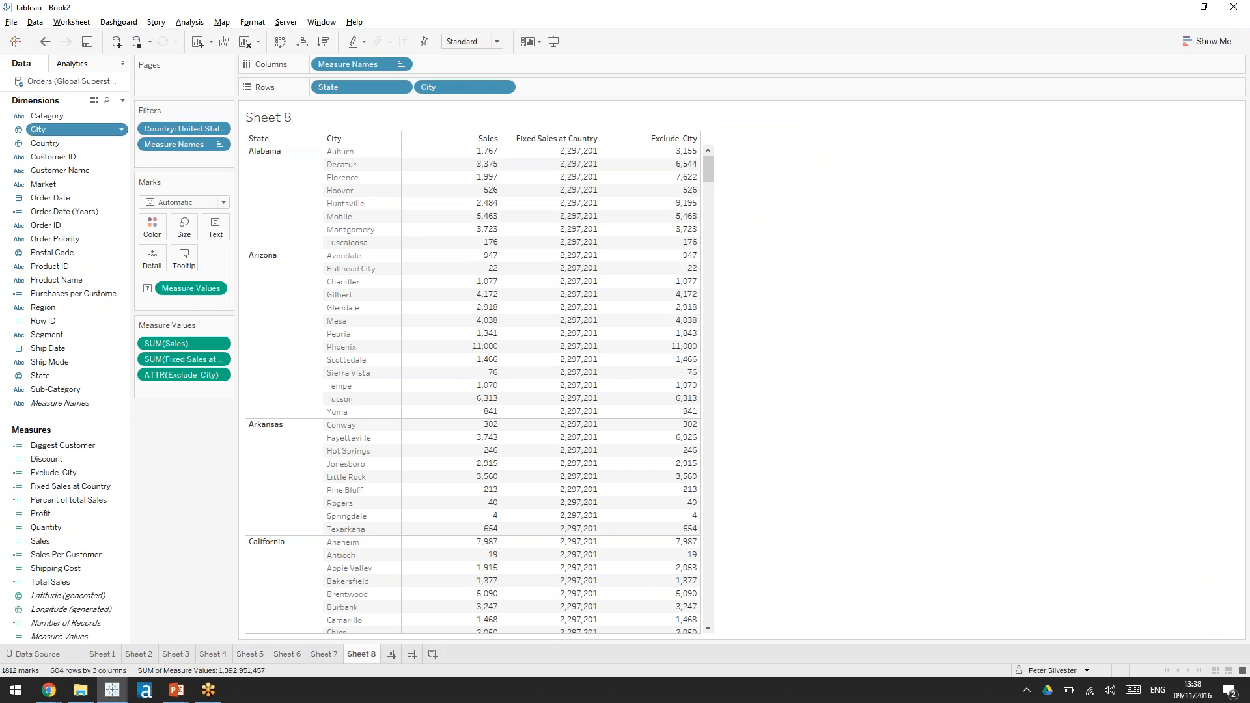
left_click_drag(65, 129, 182, 156)
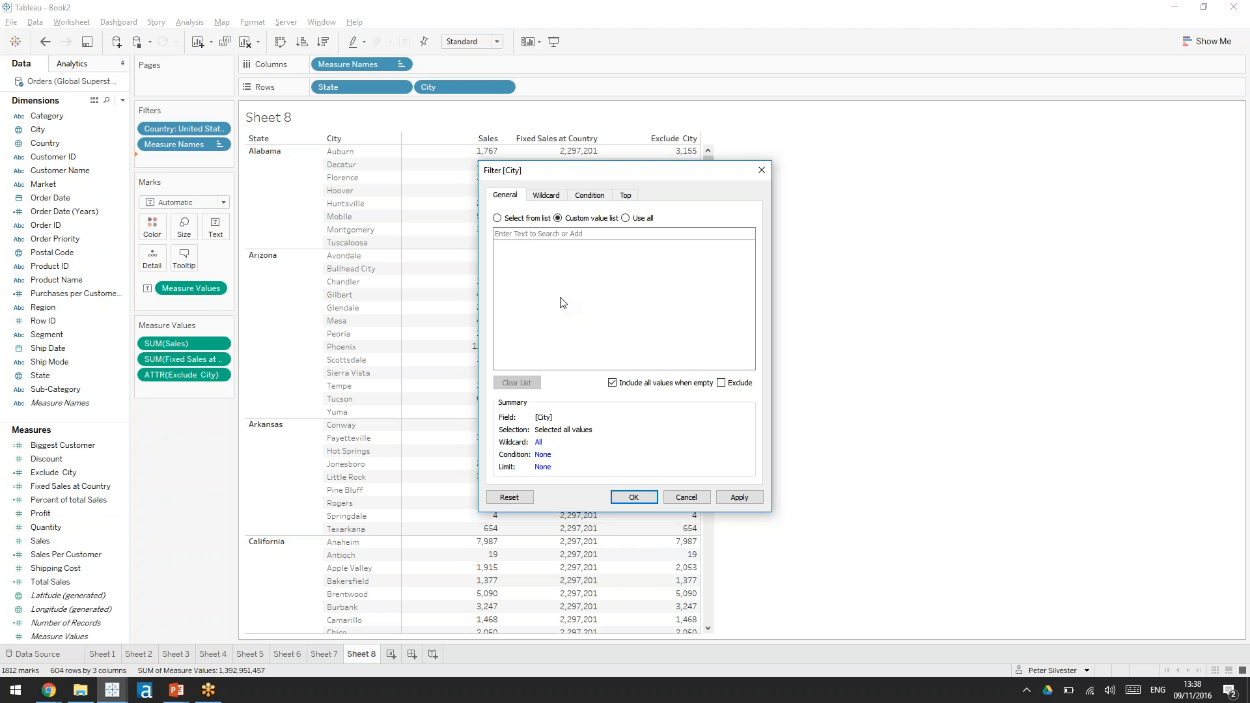
left_click(497, 218)
left_click(532, 234)
type("a")
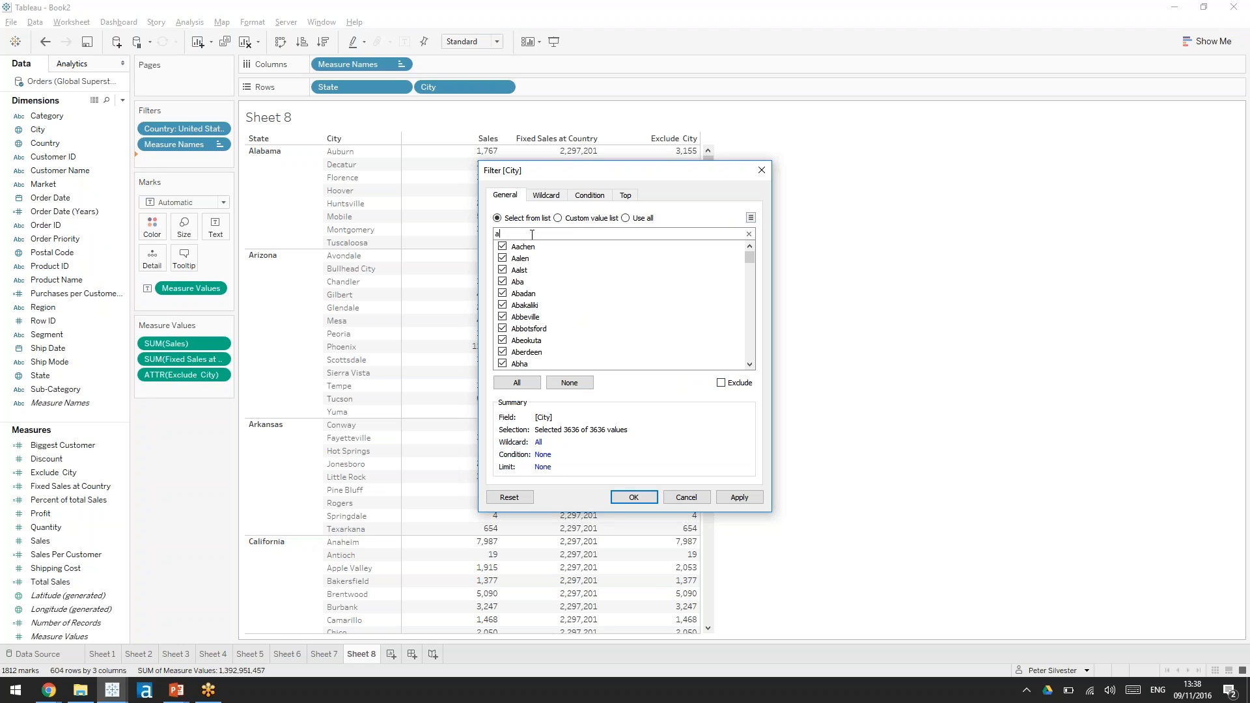
type("ubur")
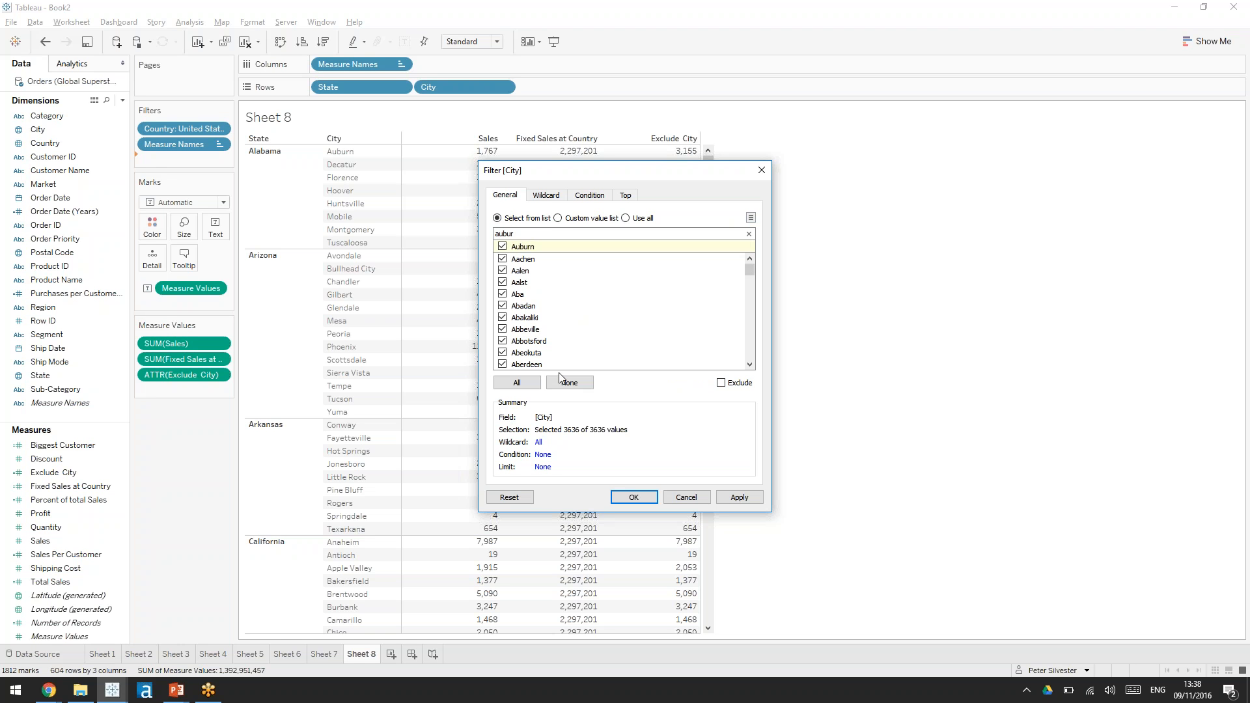
left_click(569, 383)
left_click(550, 341)
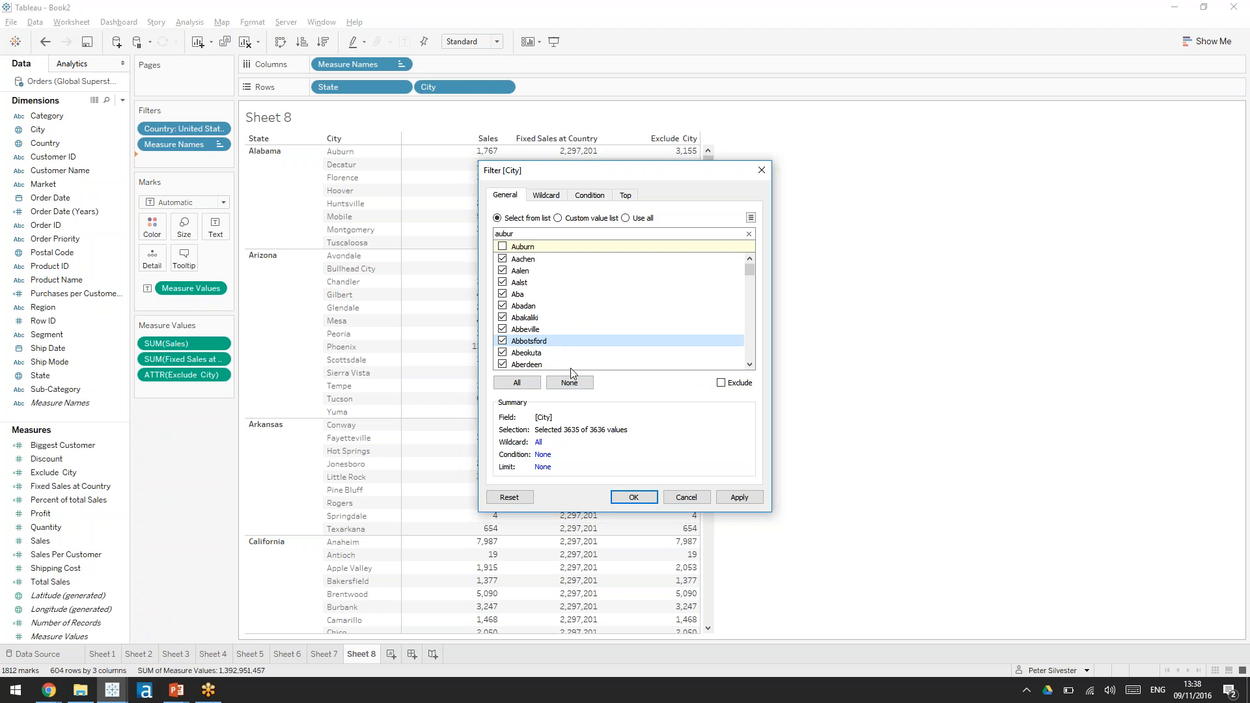
left_click(502, 247)
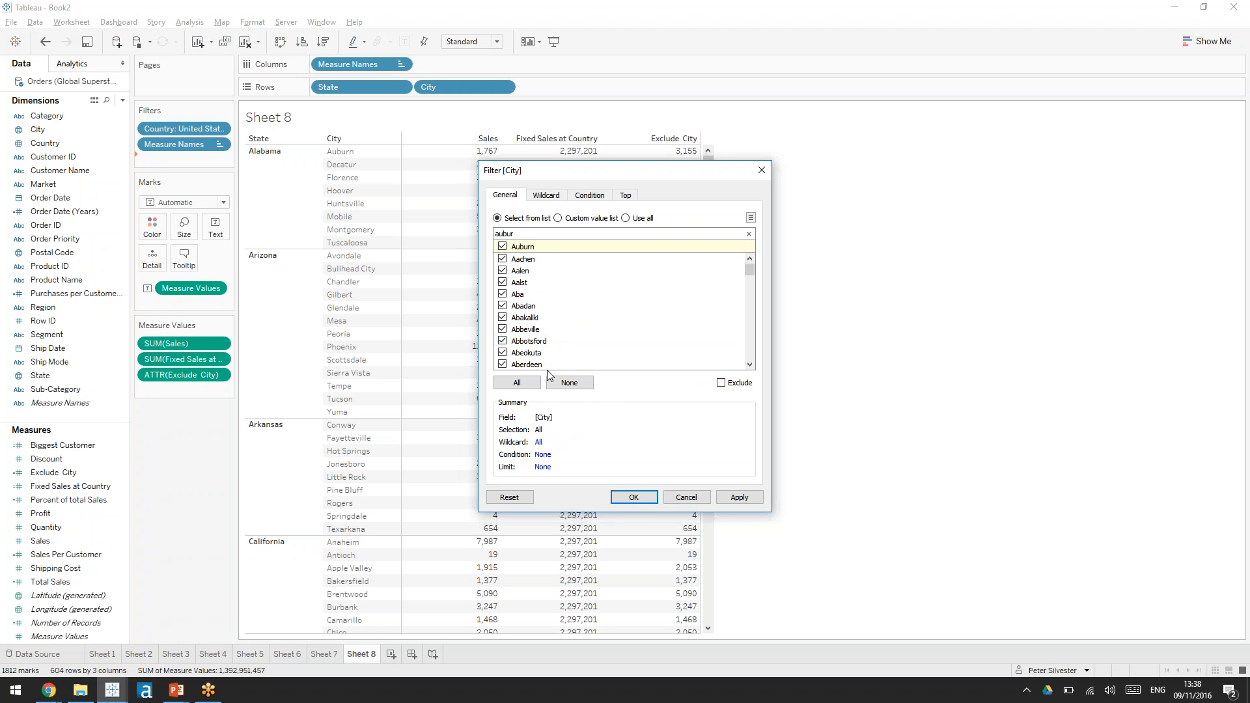
left_click(749, 234)
Step: Deselect all cities in the City filter, find and select only Auburn, and apply the filter
left_click(578, 385)
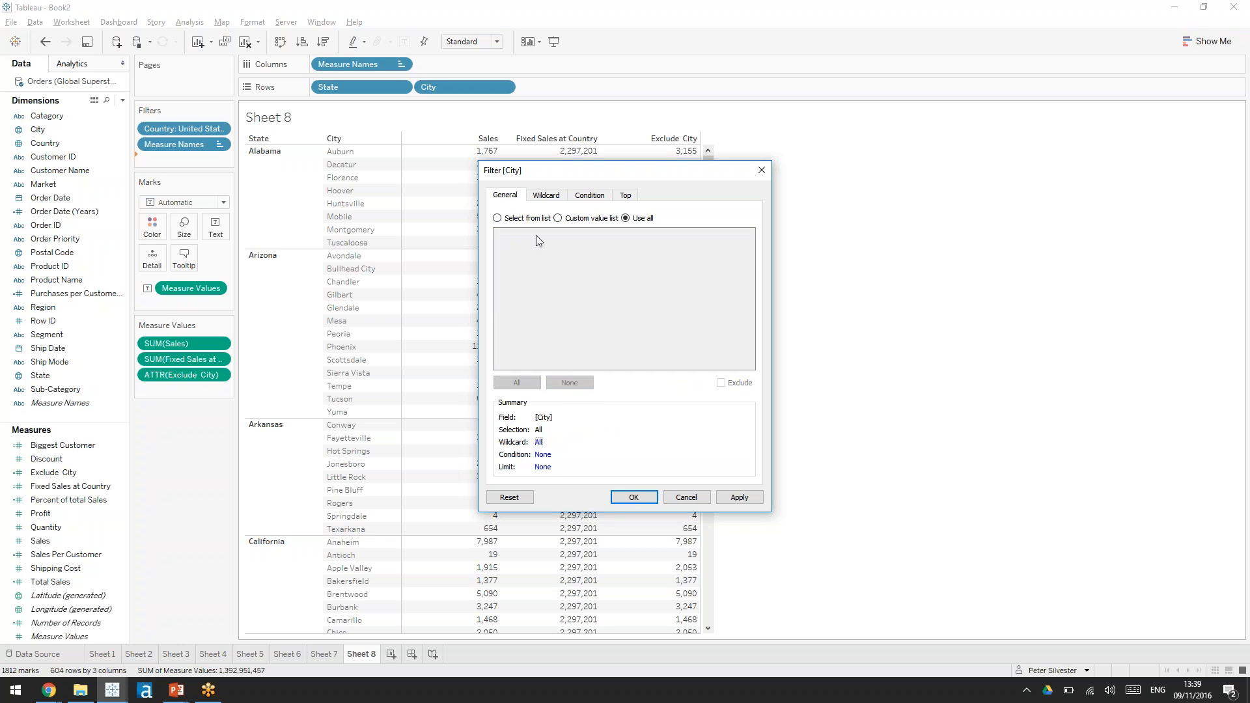
type("au")
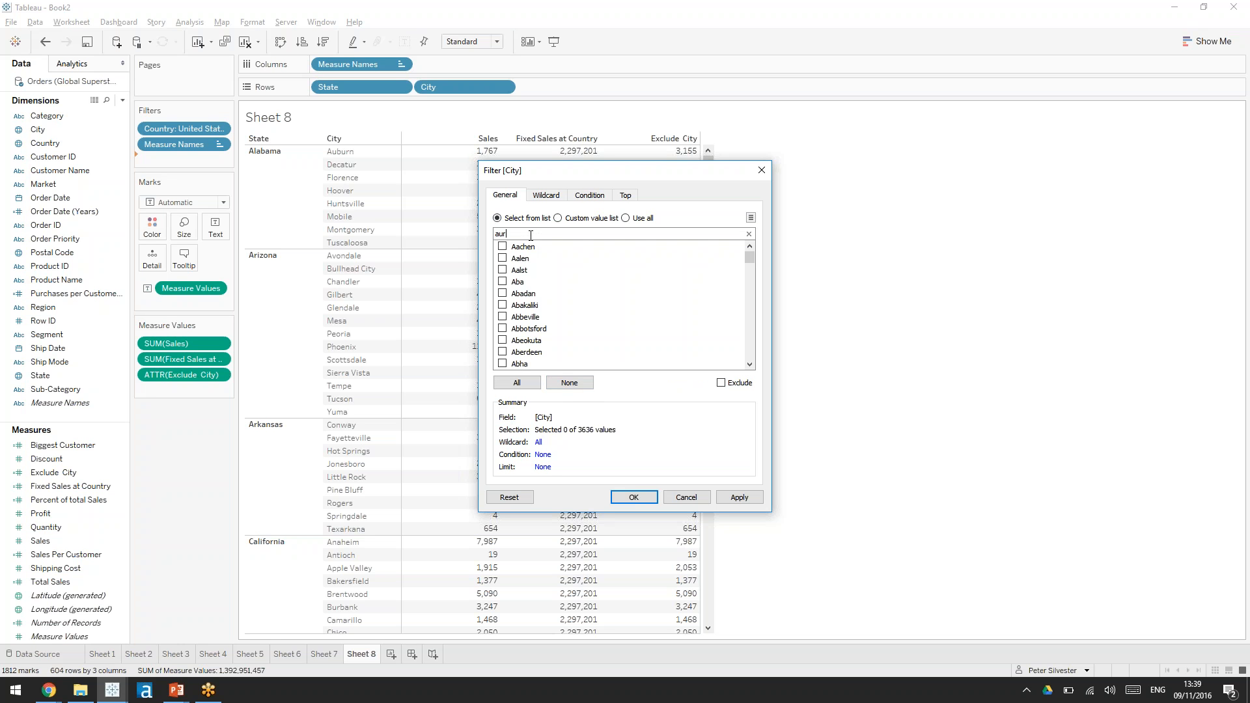
type("r")
key("BackSpace")
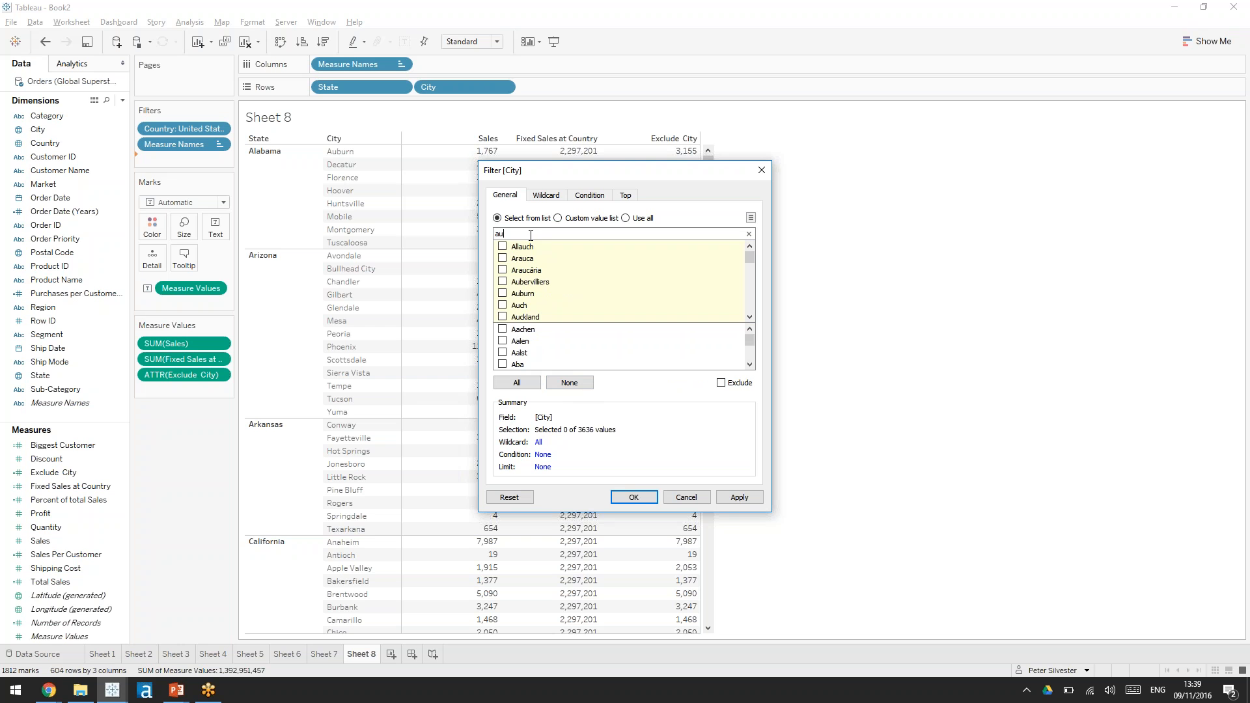
left_click(502, 293)
left_click(629, 499)
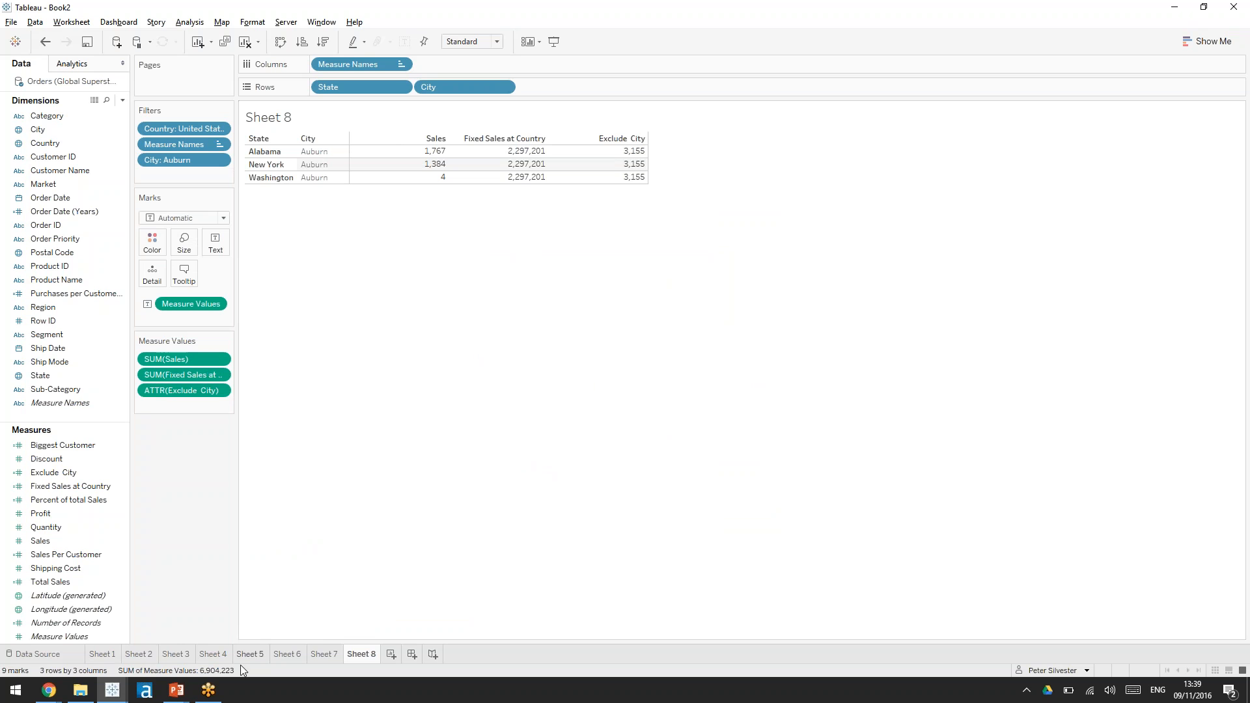
Step: Create a new worksheet and place Category and Sub-Category on its rows
mouse_move(182, 695)
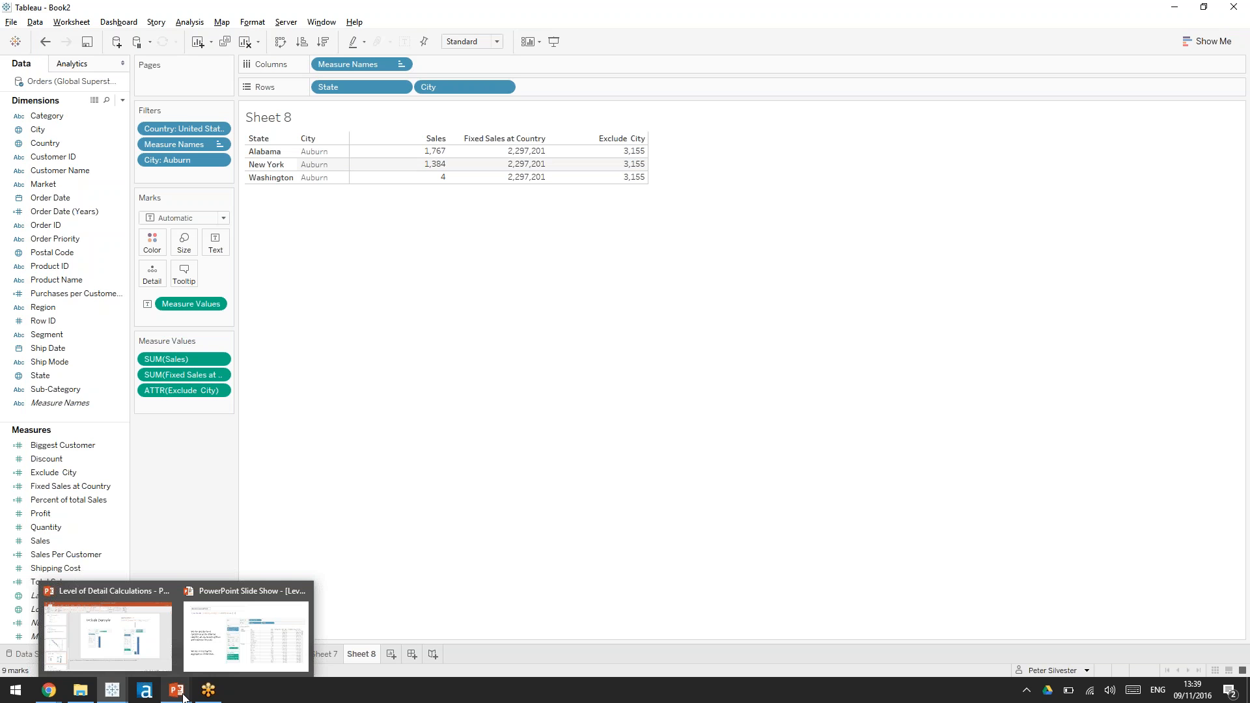
left_click(392, 654)
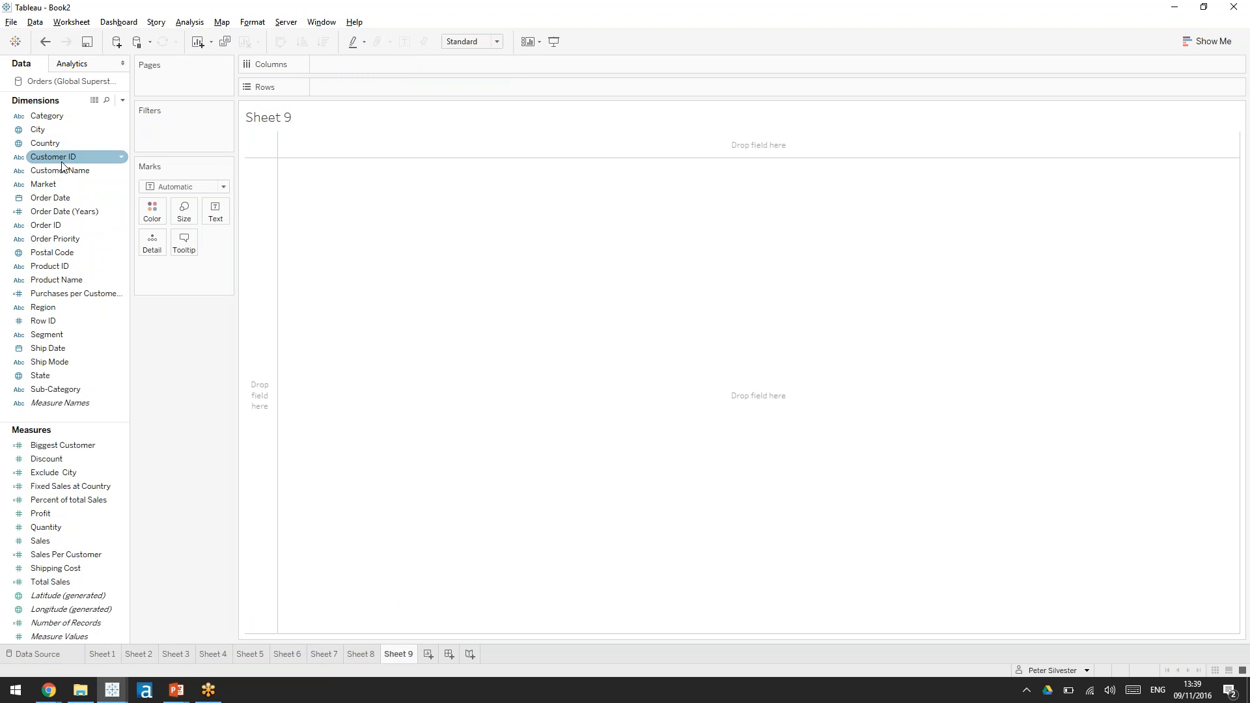
left_click_drag(47, 116, 280, 329)
left_click_drag(80, 389, 448, 85)
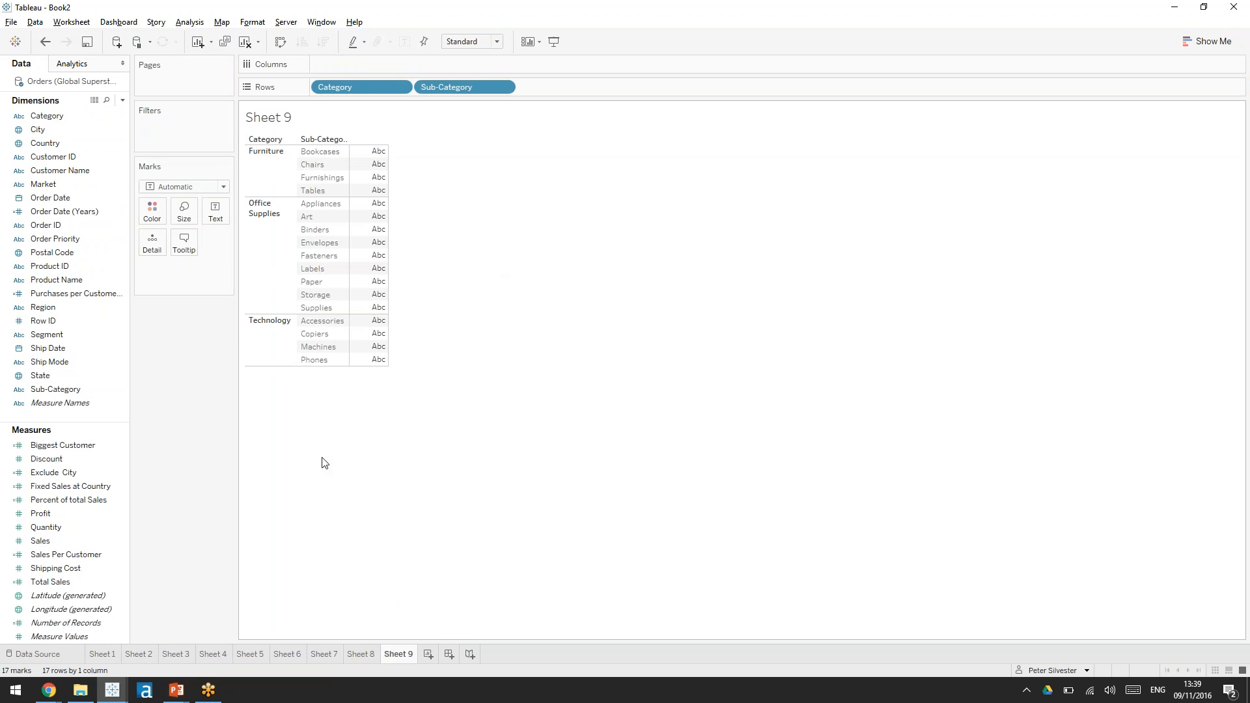
Step: Chart Sales as bars by Category and Sub-Category, sort the sub-categories descending by sales, and colour the bars by Category
left_click_drag(52, 542, 321, 64)
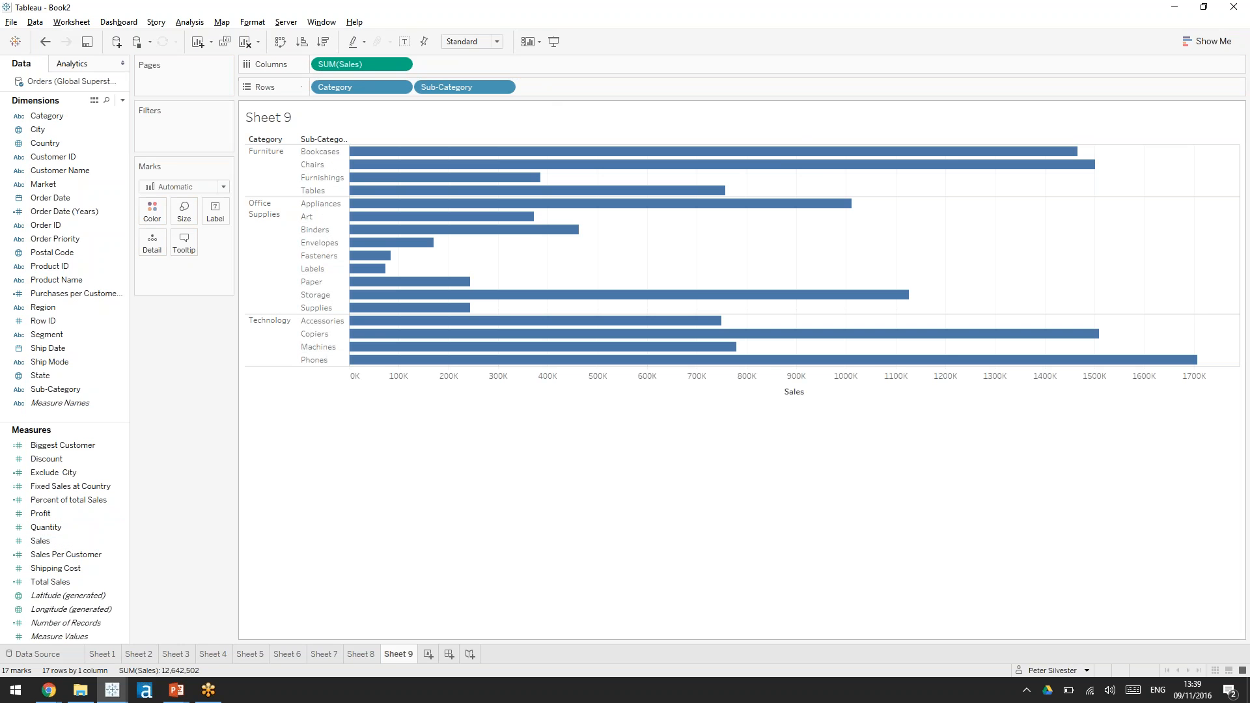
left_click(795, 139)
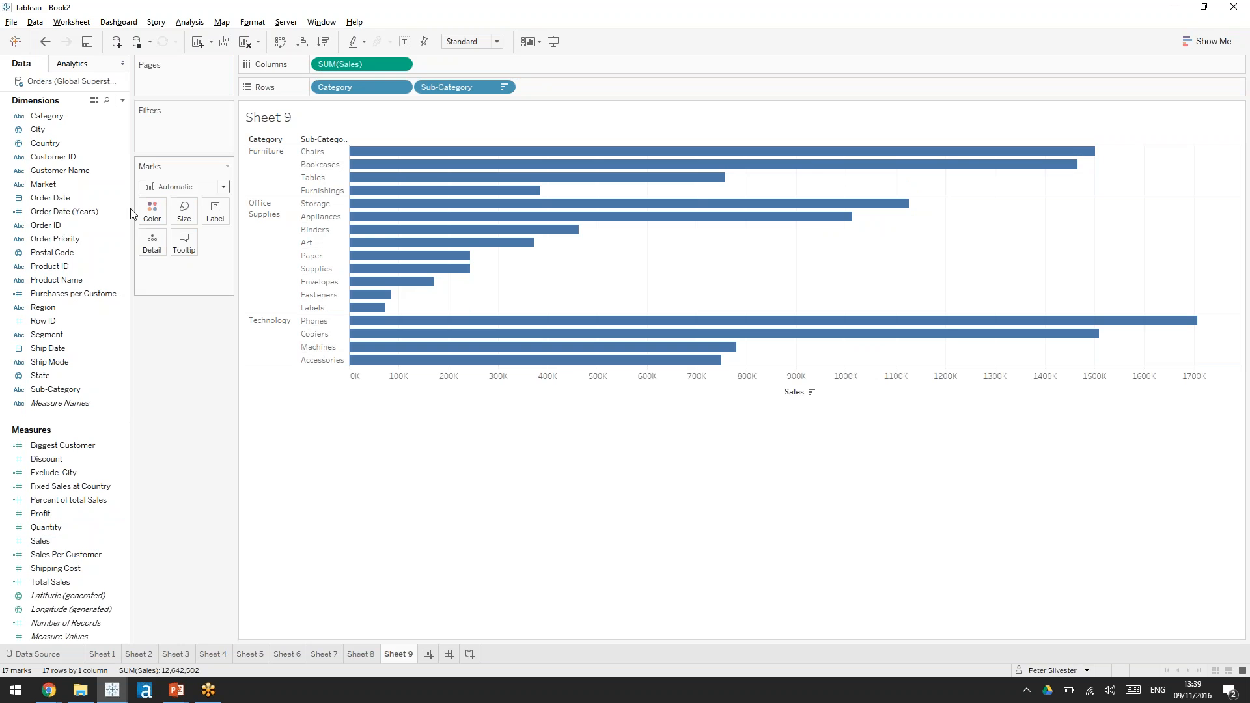
left_click_drag(47, 116, 152, 209)
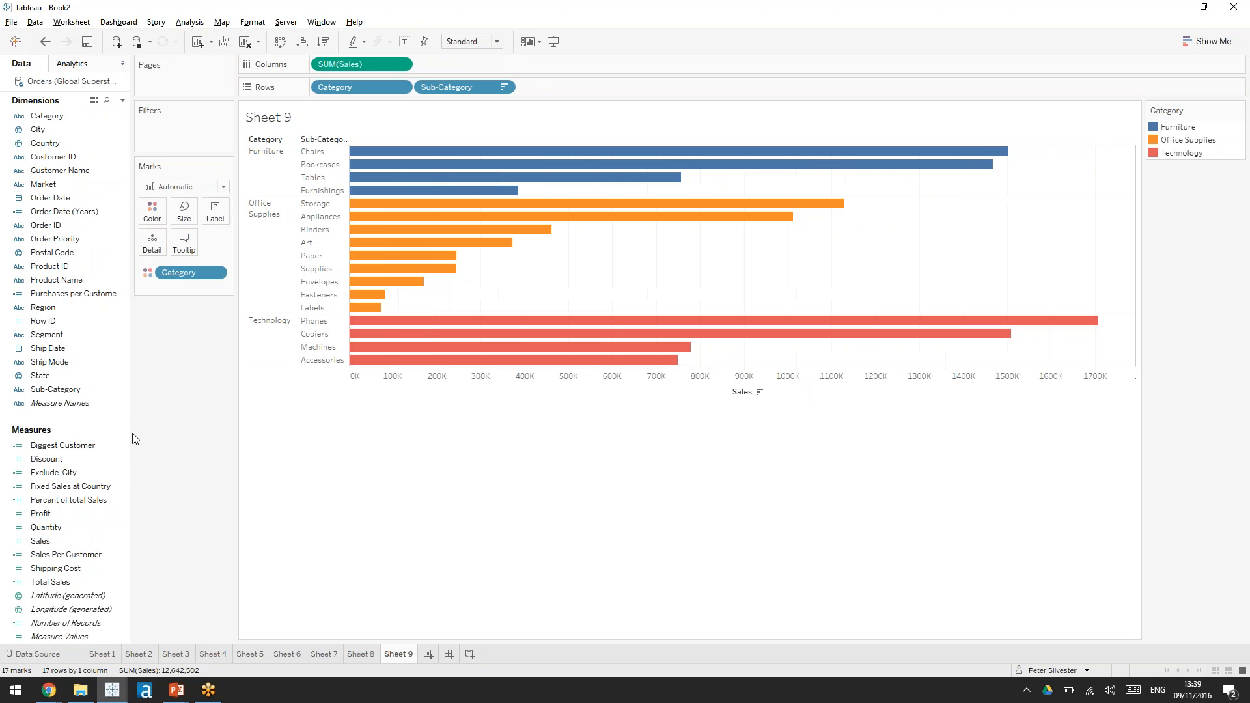
mouse_move(620, 183)
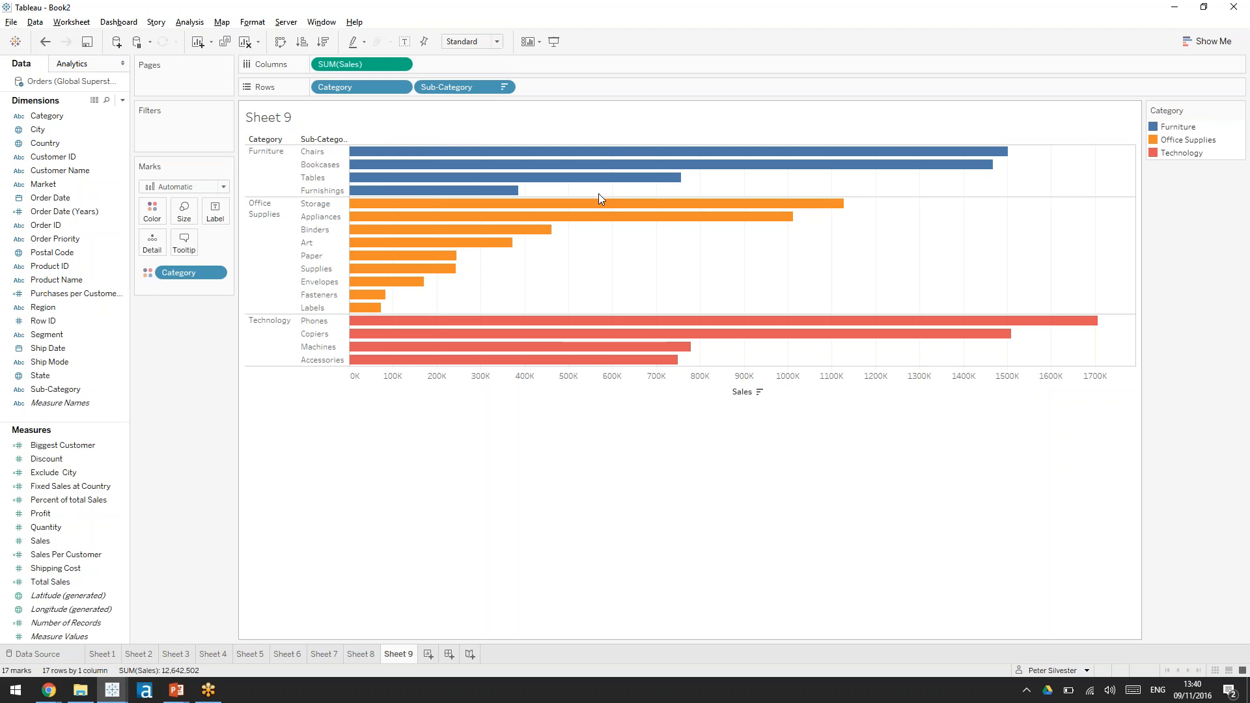
Step: Start a new calculated field and name it Subcategory Percent of Total
mouse_move(353, 326)
left_click(39, 130)
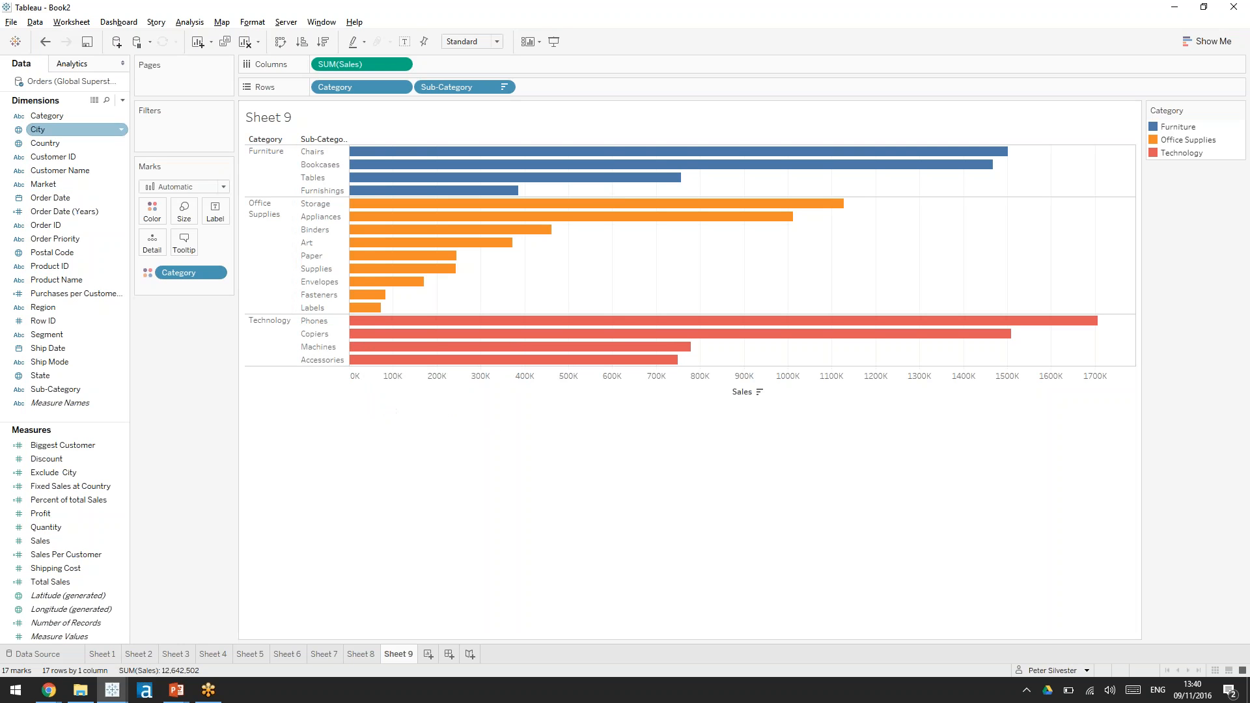
left_click(122, 100)
left_click(119, 113)
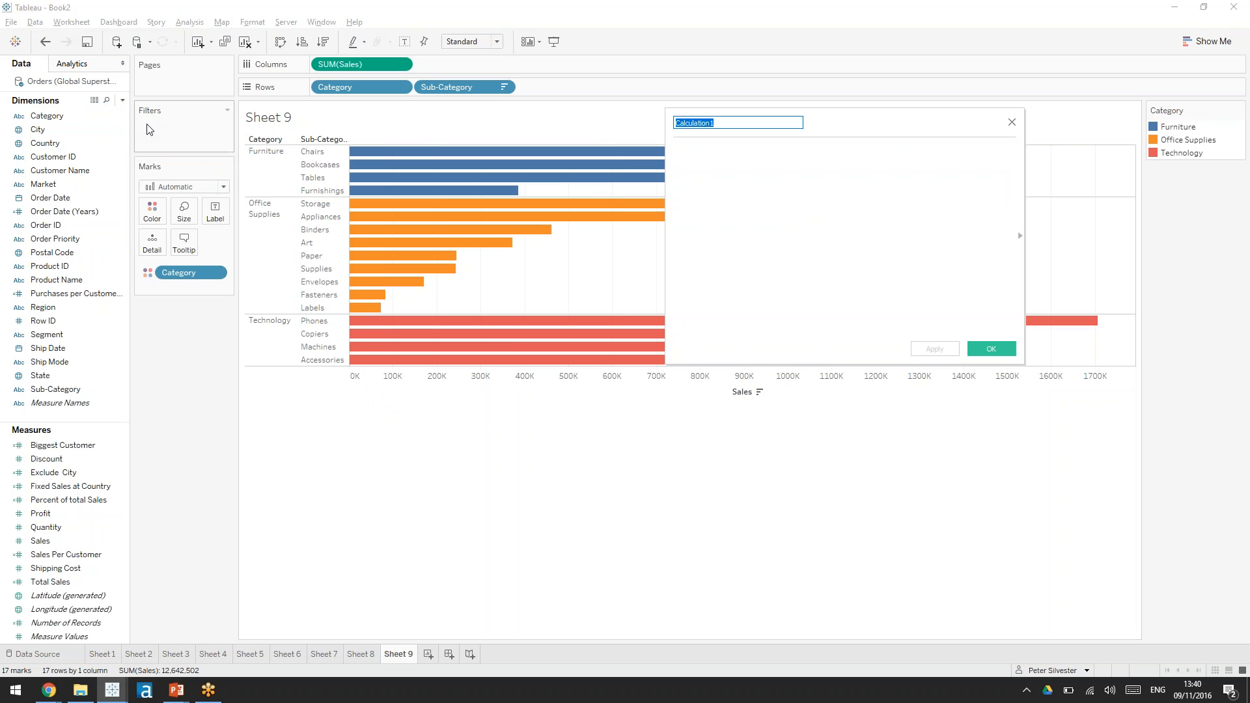
type("sub")
key("BackSpace")
key("BackSpace")
key("BackSpace")
type("Subcateoory Percent of Total")
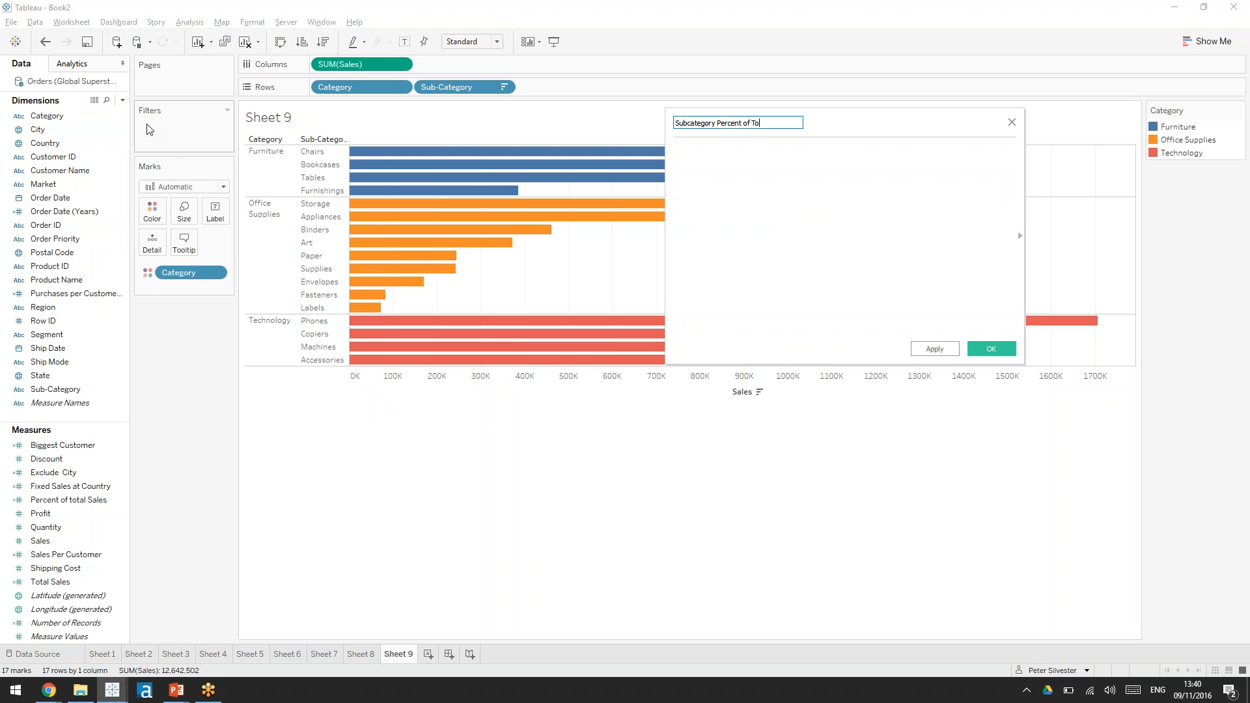
key("Tab")
Step: Begin the formula with the level of detail expression { EXCLUDE [Category] :
type("{ exc")
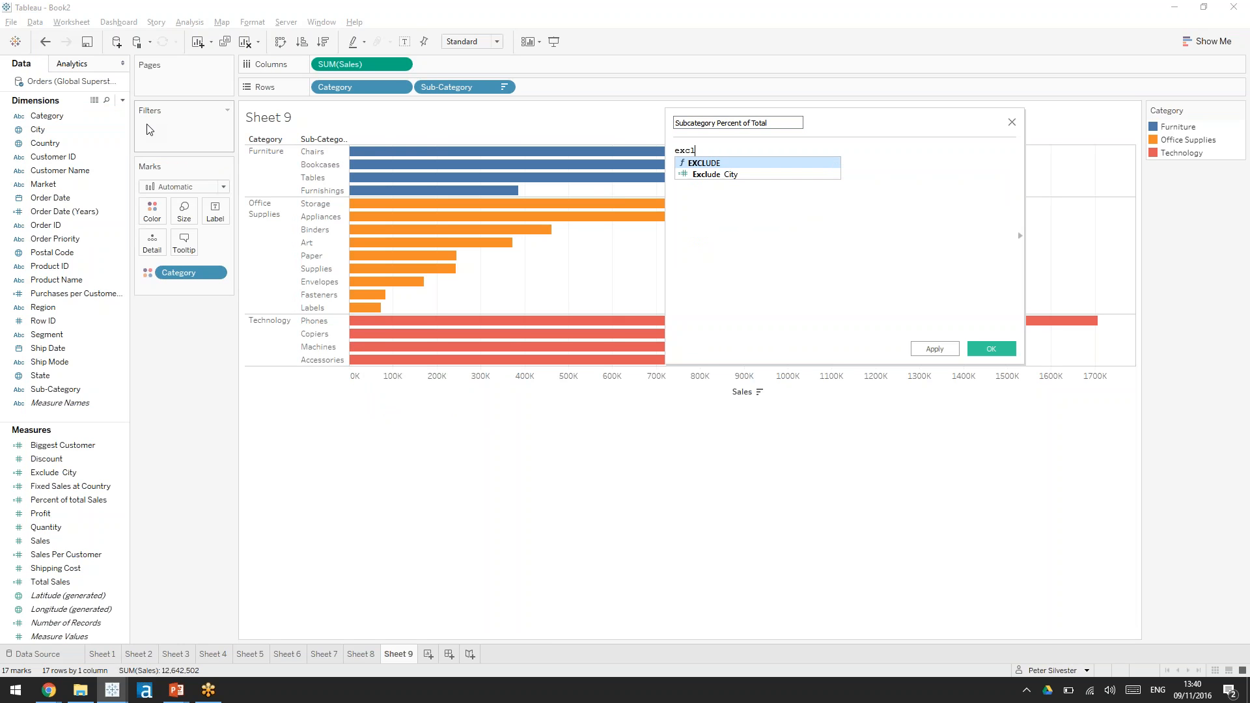
key("Return")
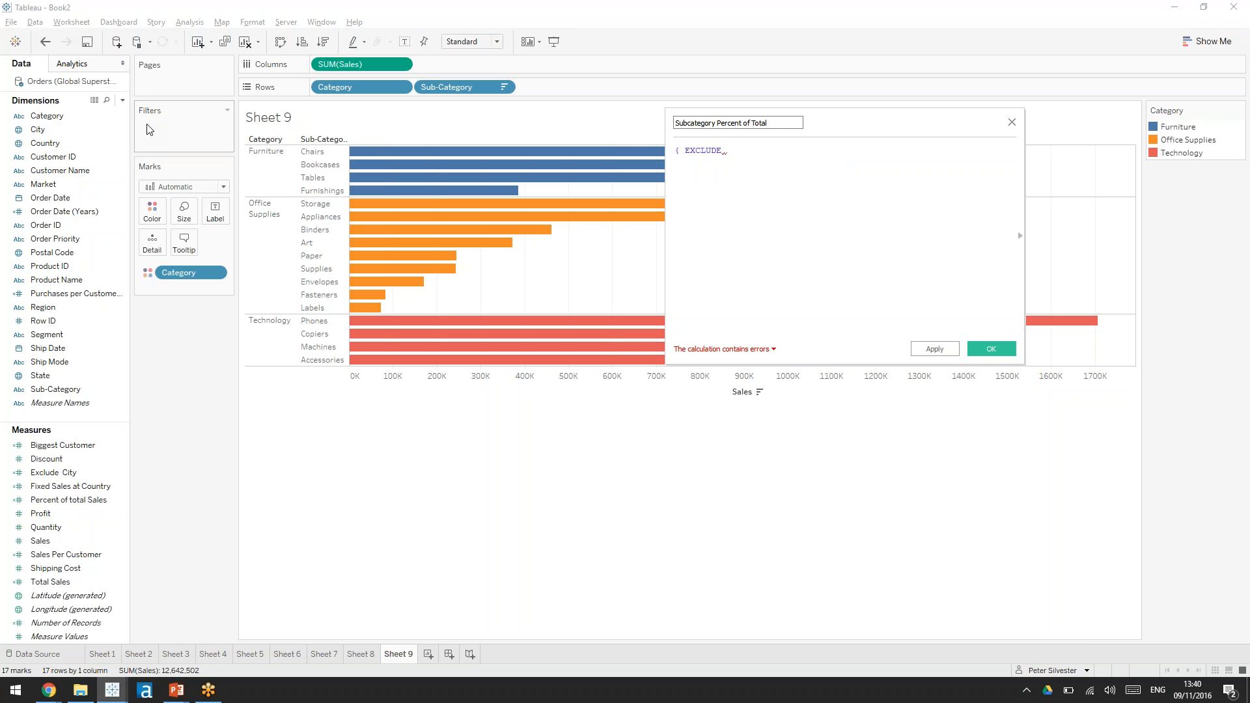
type("[cat")
key("Return")
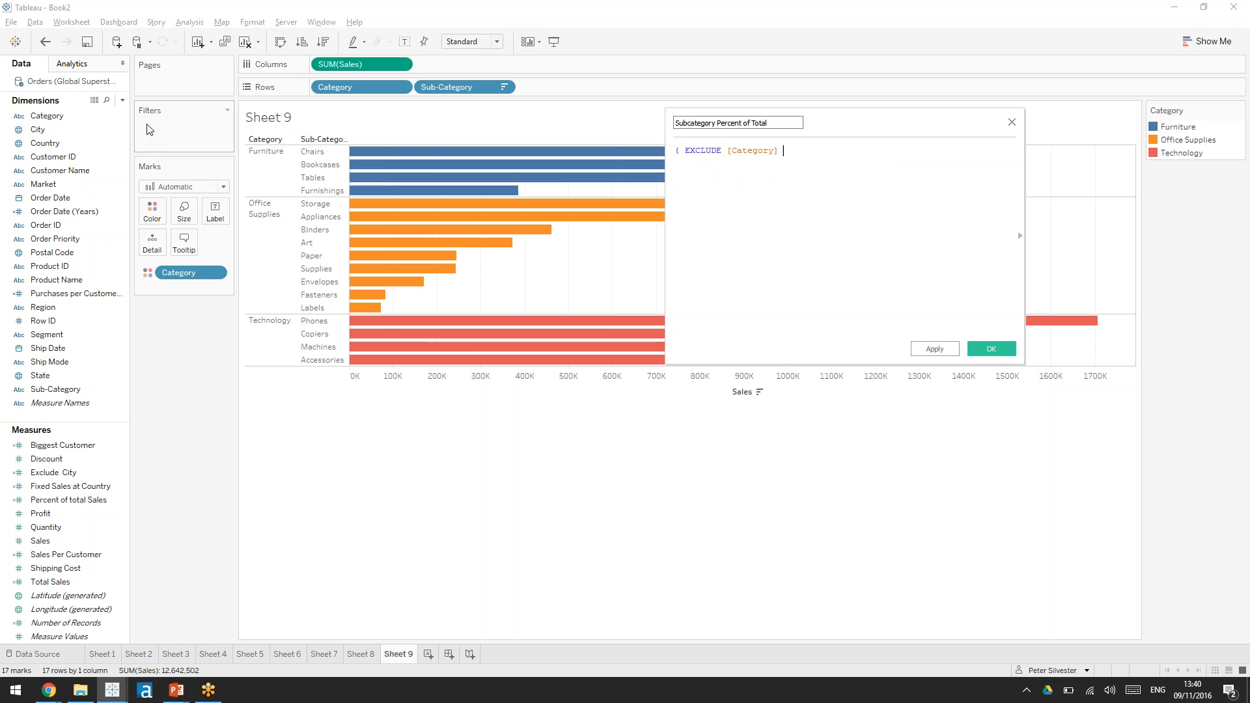
type(":")
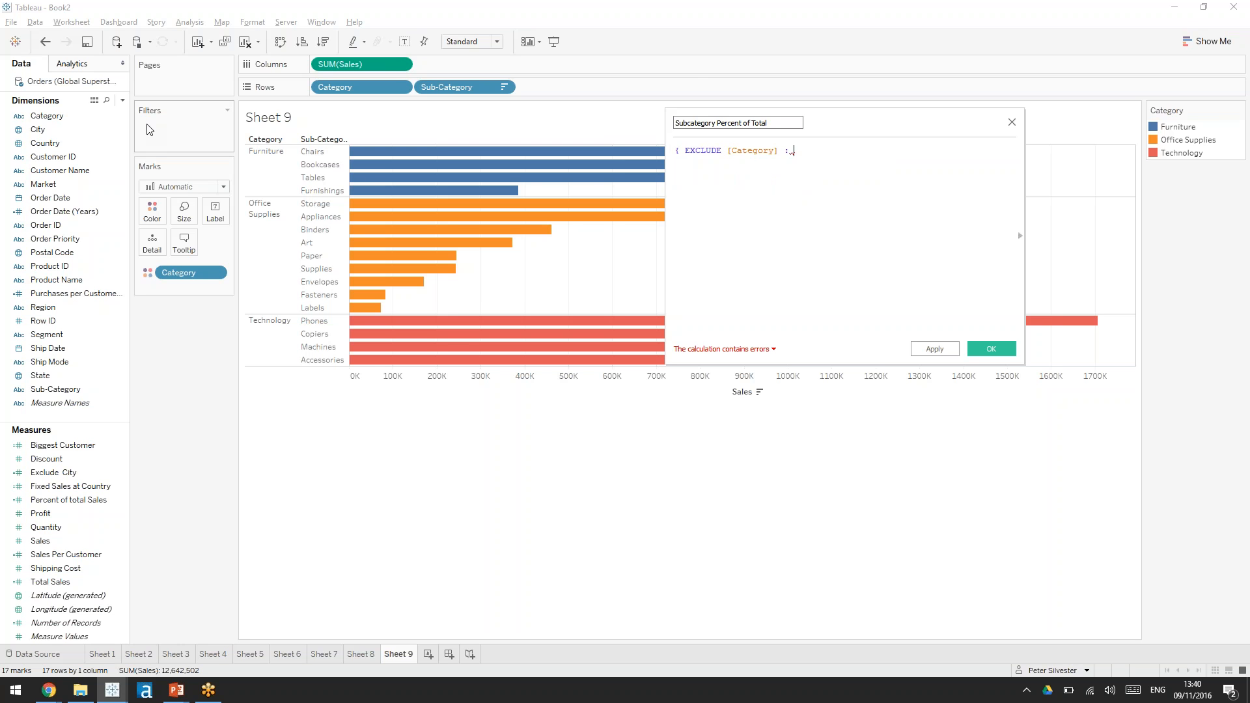
Step: Insert SUM([Sales]) and a division sign on separate lines above the EXCLUDE expression
left_click(676, 152)
key("Return")
key("Return")
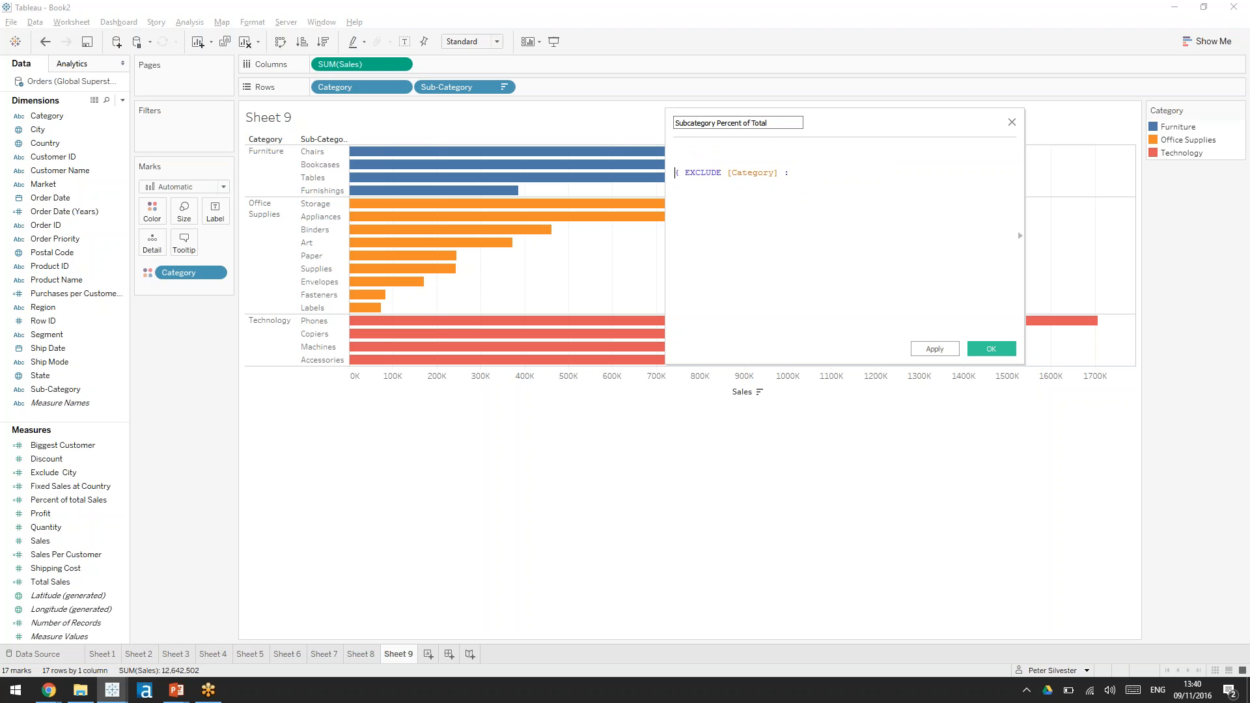
left_click(686, 147)
type("sum")
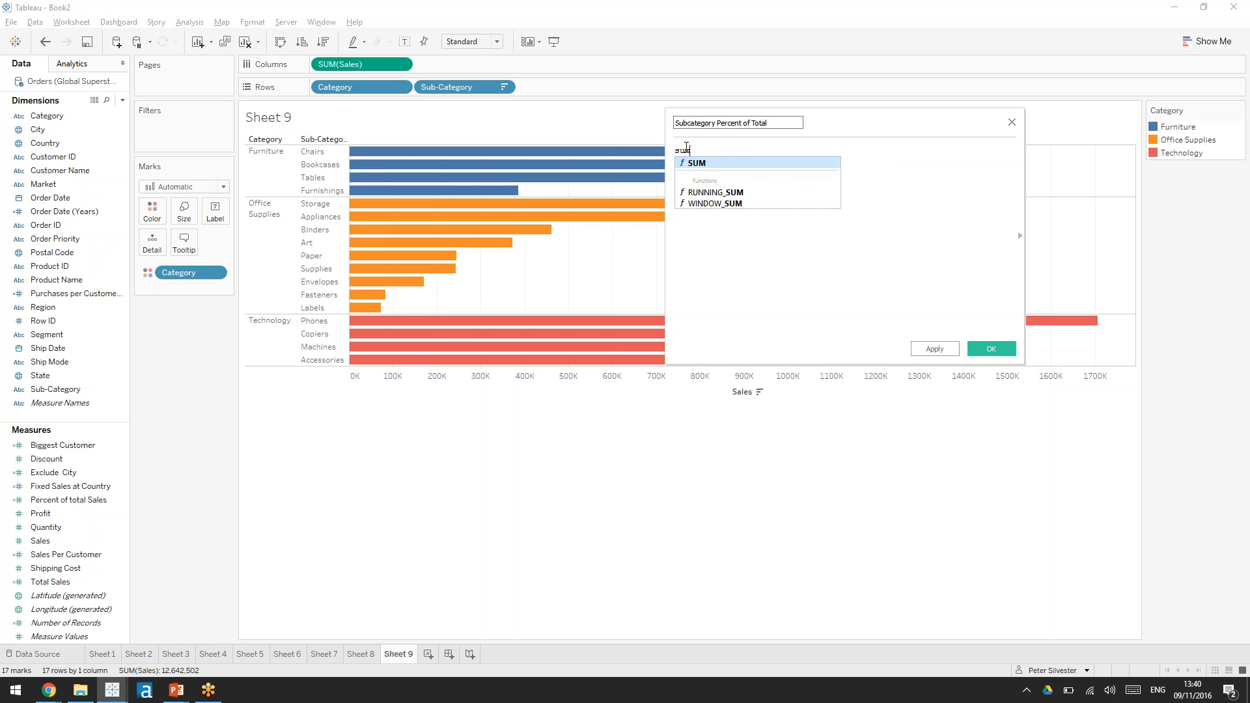
key("Return")
type("sales")
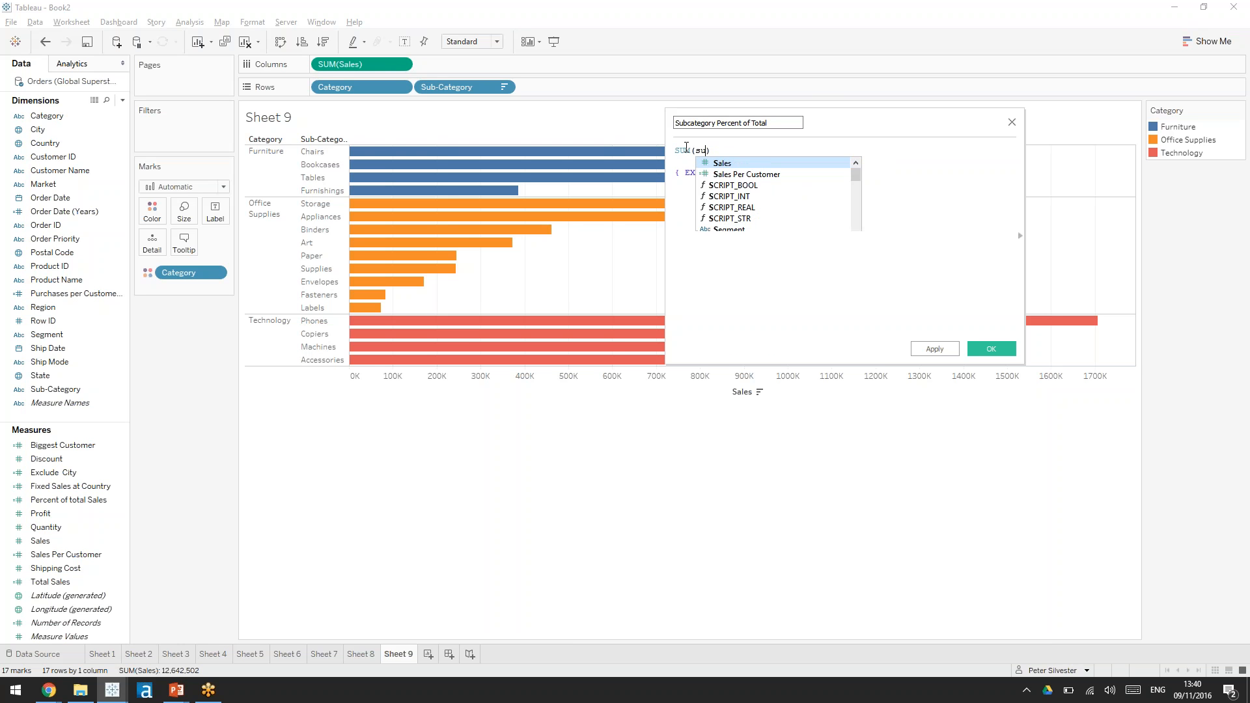
key("Return")
key("Return")
key("Return")
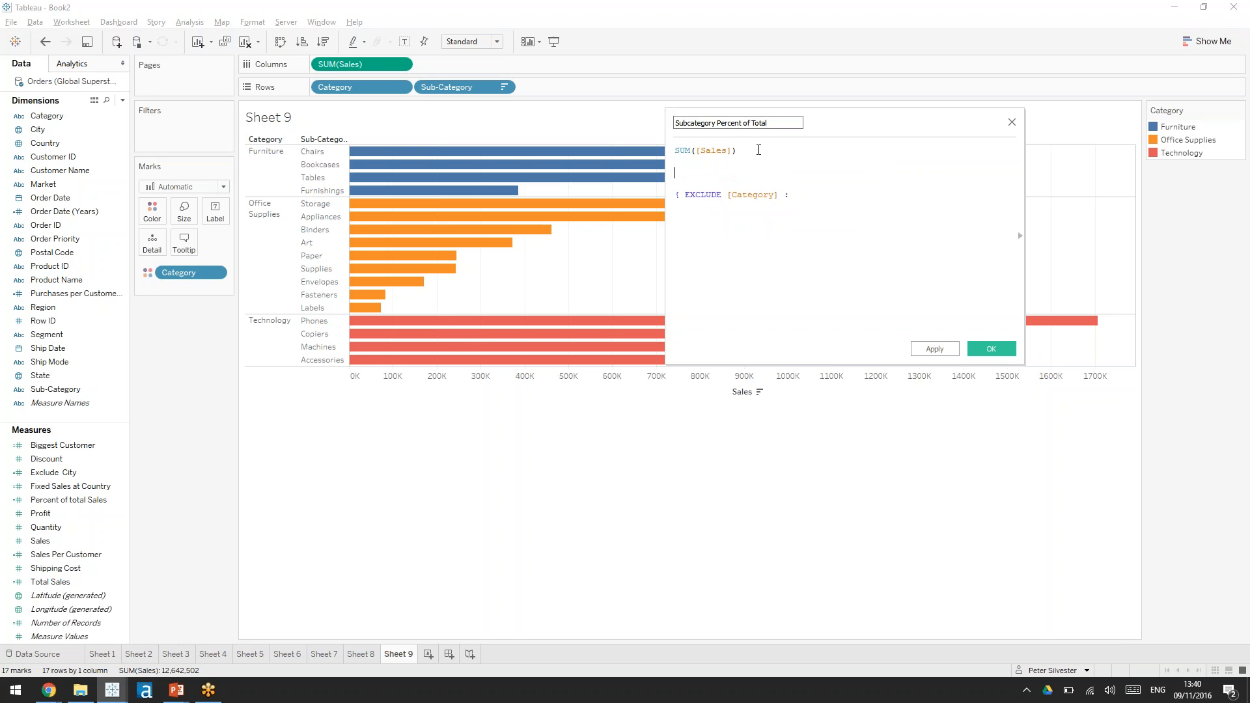
type("/")
Step: Complete the EXCLUDE expression with SUM([Sales]) as its aggregation and the closing brace
left_click(838, 203)
type("SUM(slae")
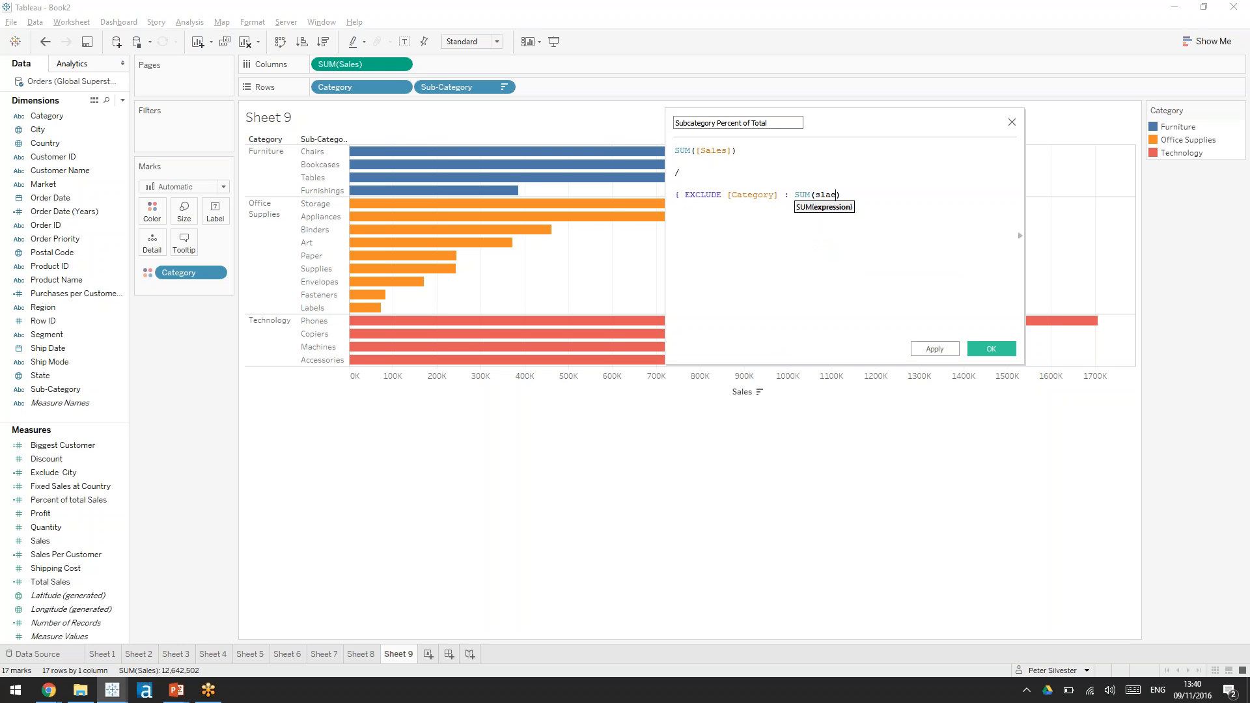
type("s")
key("BackSpace")
key("BackSpace")
key("BackSpace")
key("BackSpace")
key("BackSpace")
type("sa")
key("Return")
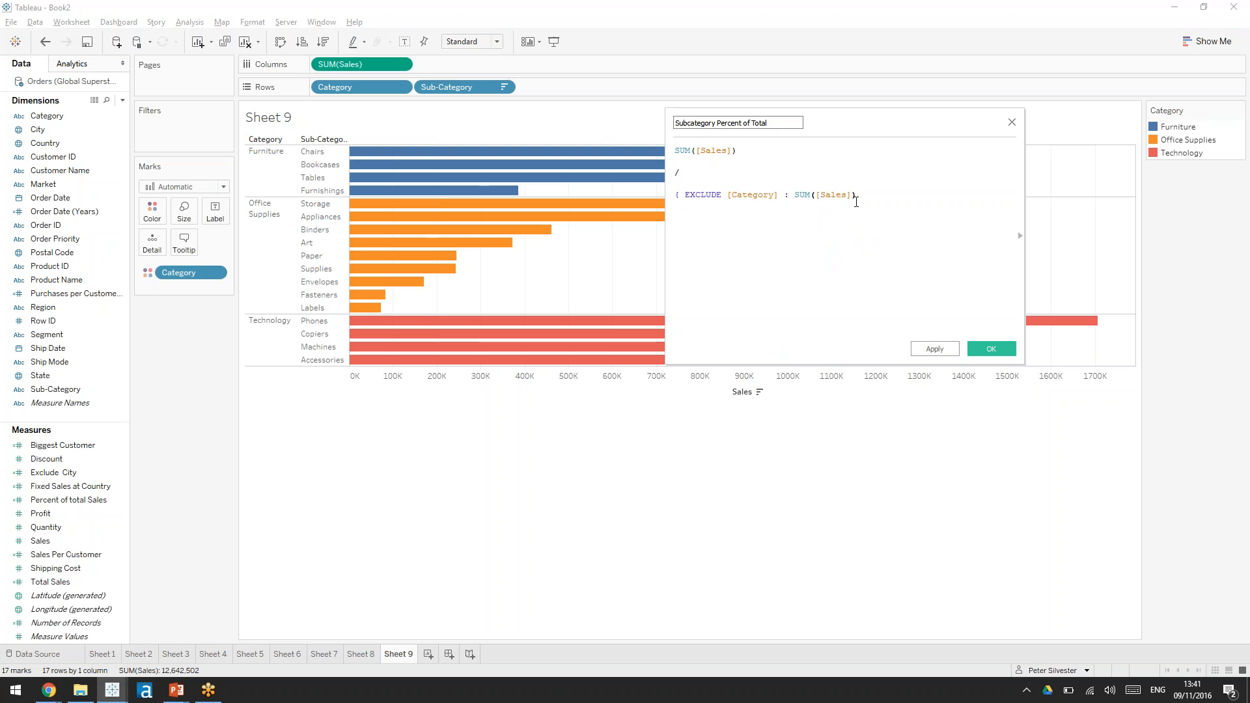
type("}")
Step: Wrap the whole EXCLUDE expression in an outer SUM and save the calculated field
left_click(675, 195)
type("su")
key("Return")
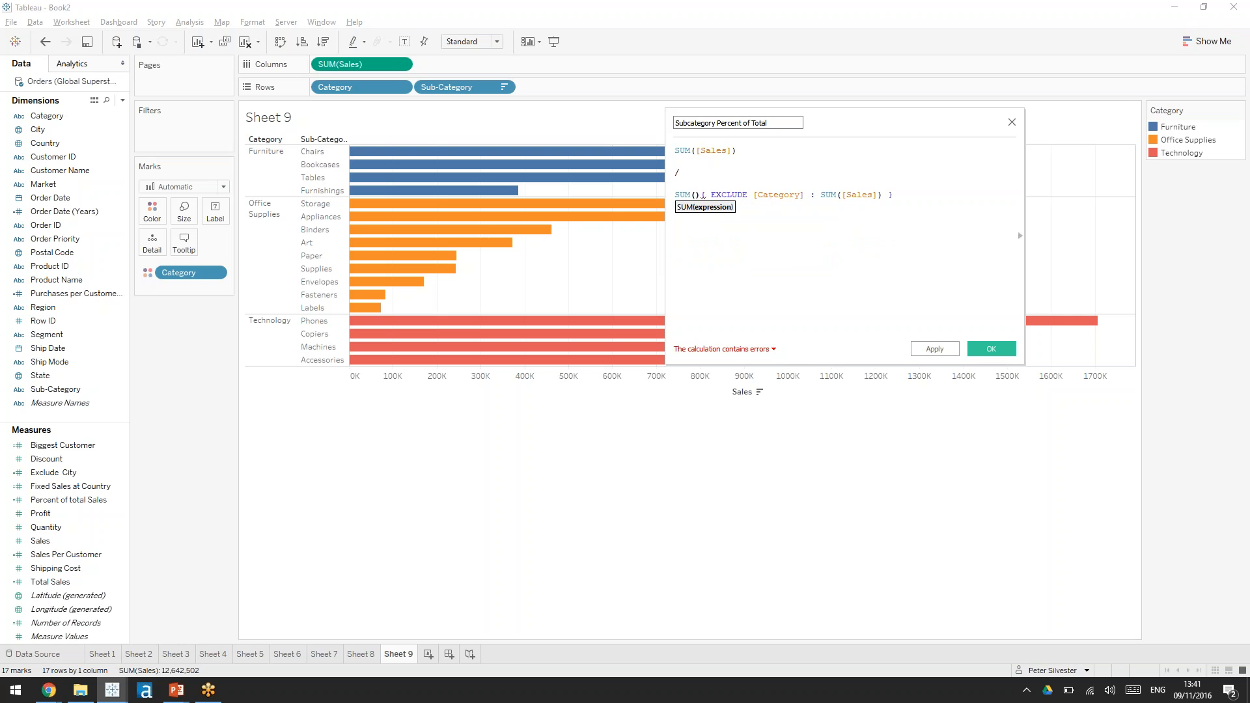
key("Delete")
left_click(901, 198)
type(")")
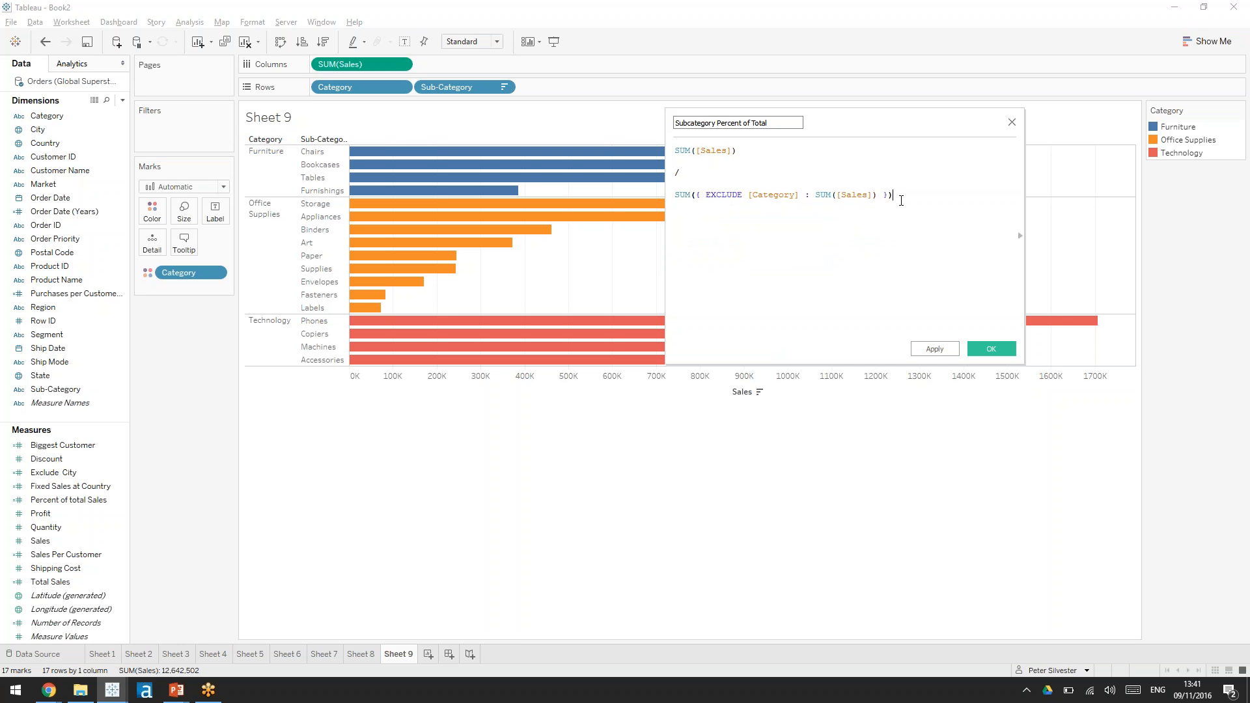
left_click(1002, 349)
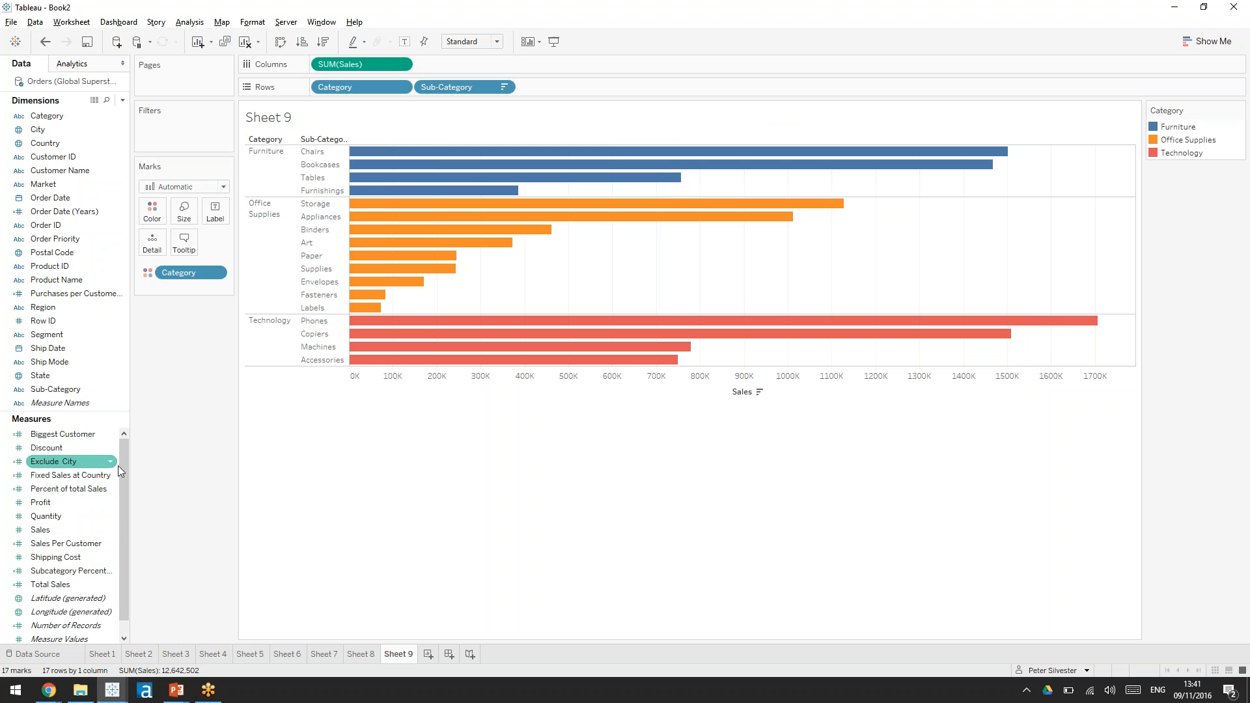
Step: Add the Subcategory Percent of Total measure to the columns after Sales
left_click_drag(127, 476, 123, 502)
left_click_drag(45, 556, 521, 65)
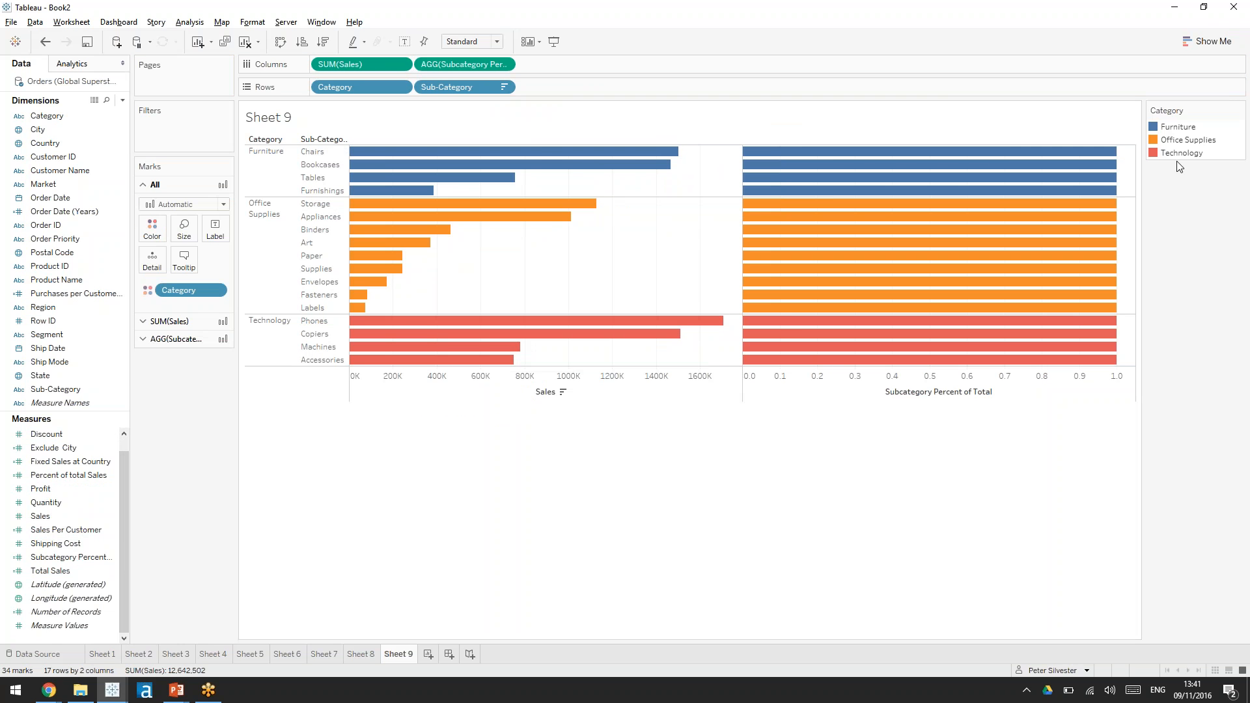
mouse_move(1068, 153)
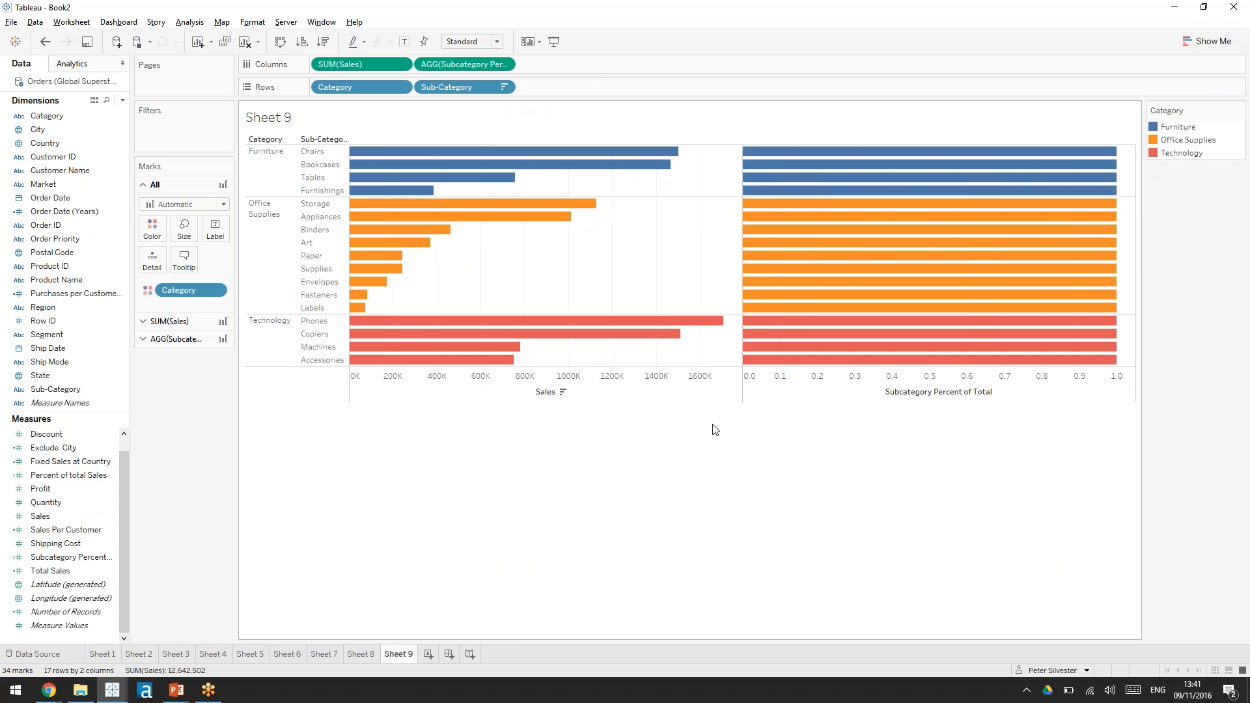
Step: Switch to the LoD Examples workbook and examine the Sub-Cat as a Percent of Total formula used on the Exclude Extra sheet
left_click(112, 690)
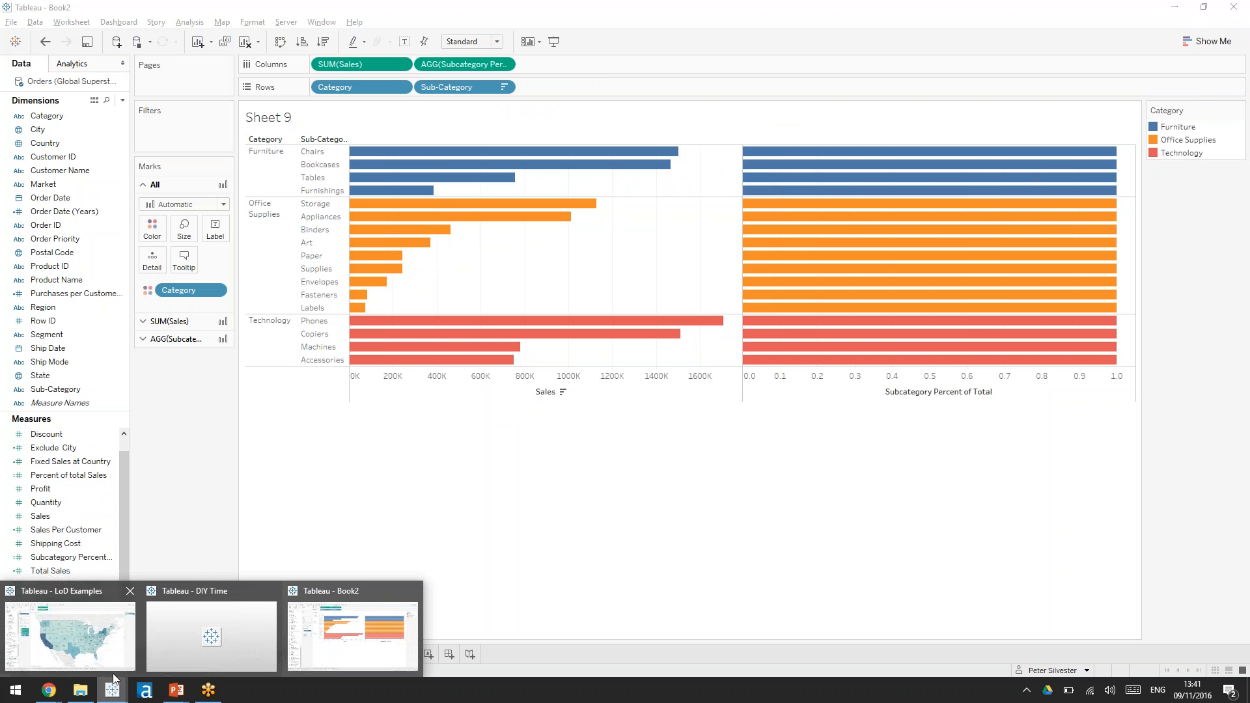
left_click(98, 638)
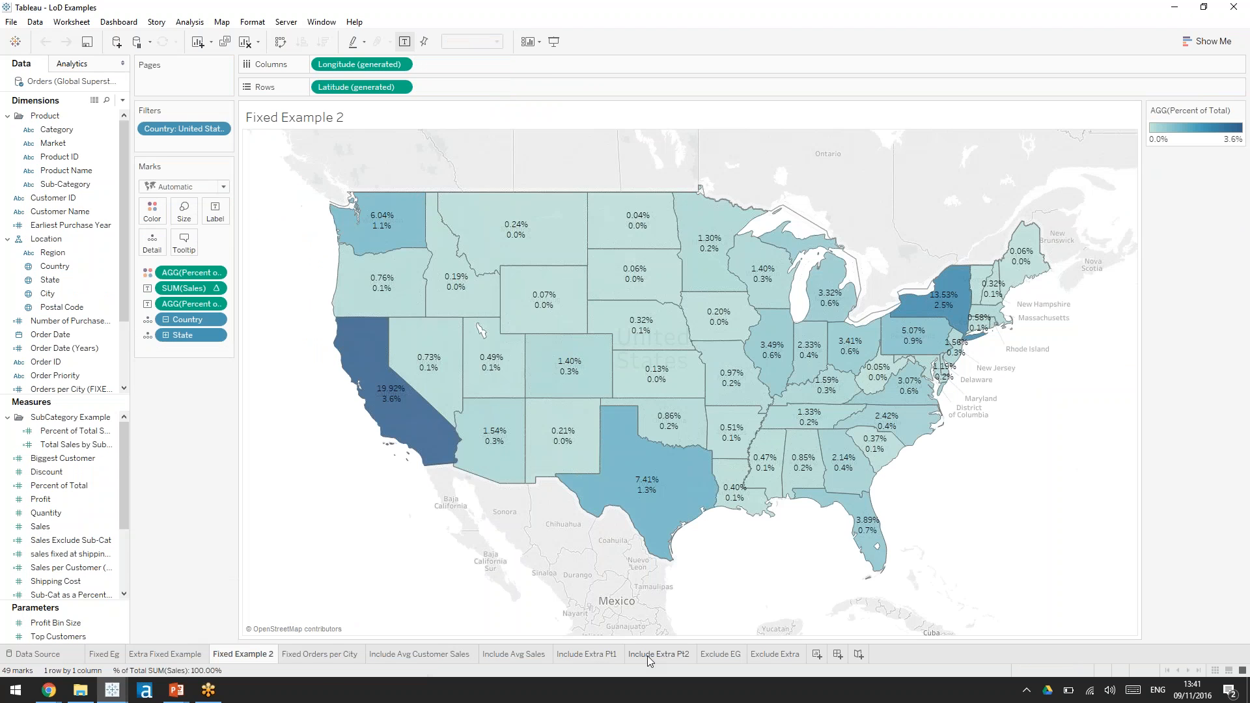
left_click(768, 657)
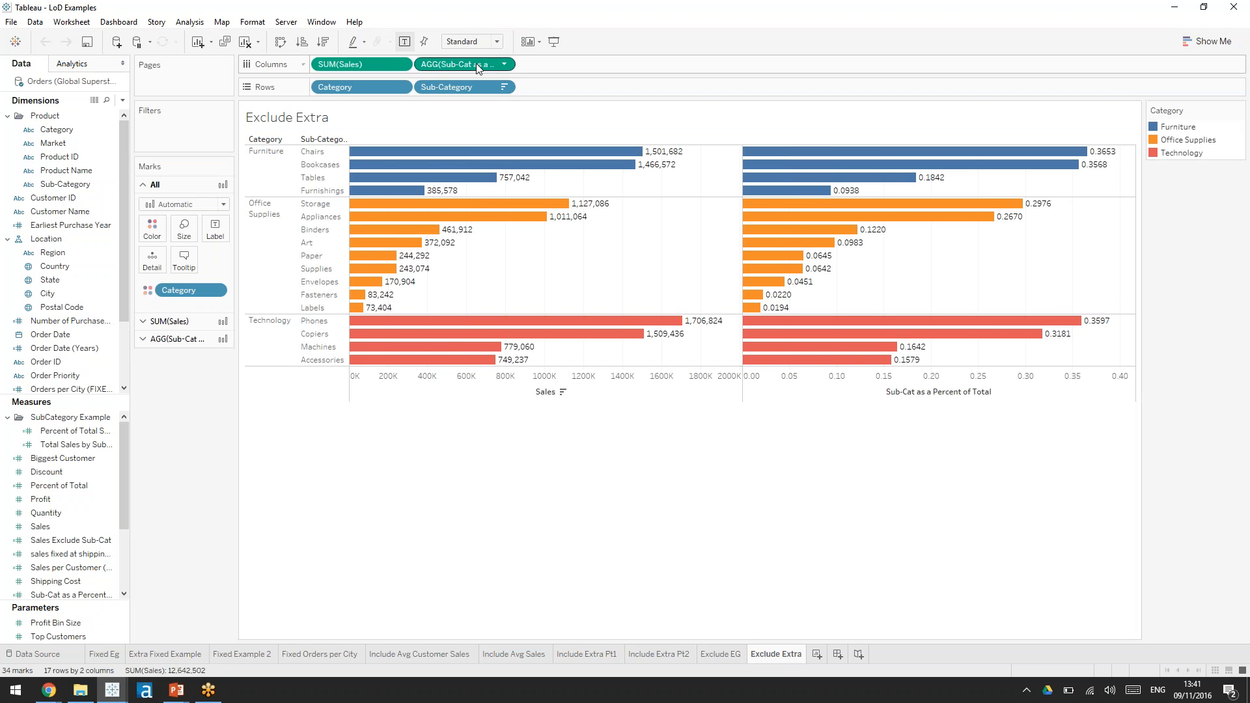
left_click_drag(124, 452, 137, 515)
left_click(104, 502)
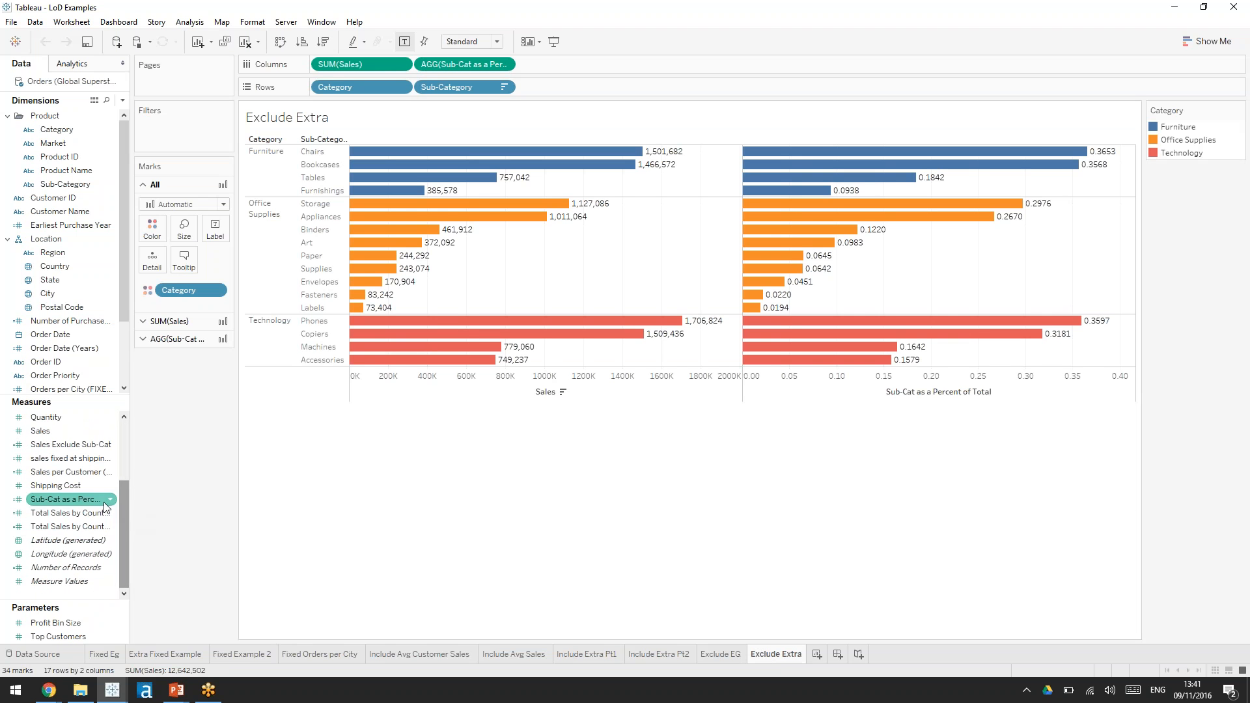
right_click(104, 502)
left_click(175, 276)
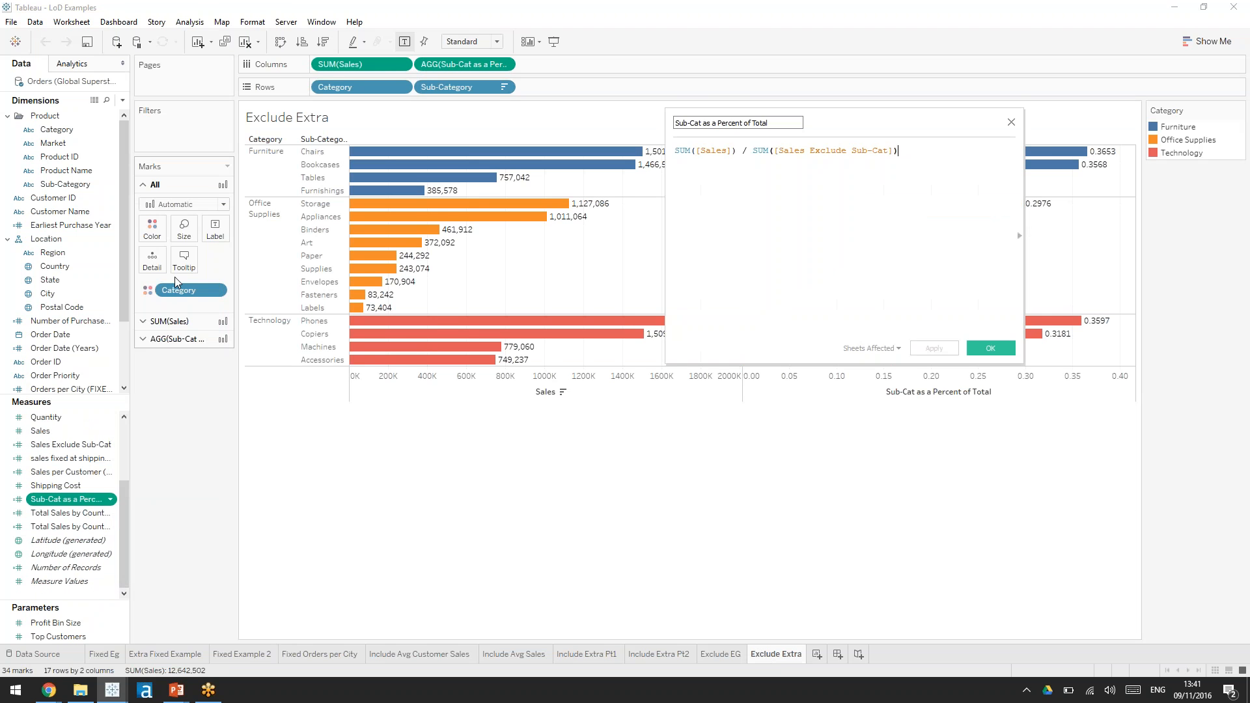
key("Return")
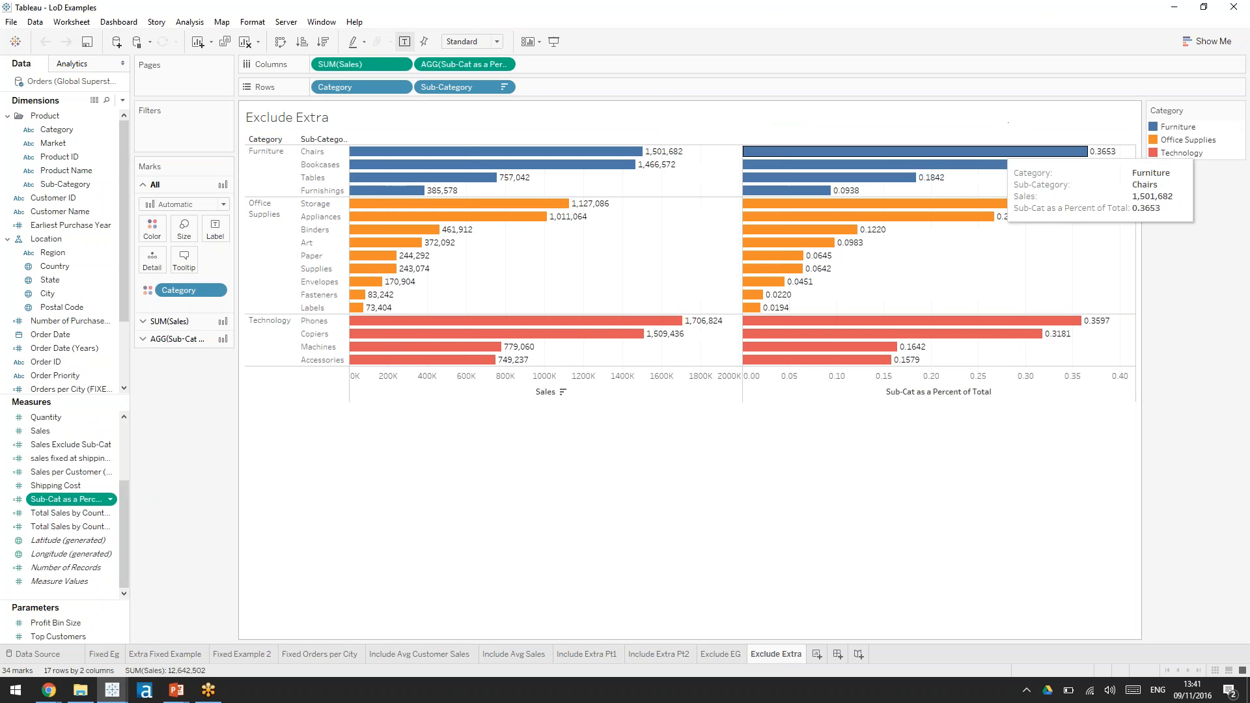
Step: Return to the Book2 workbook and check the options of the Subcategory Percent of Total field on the columns
key("alt+Tab")
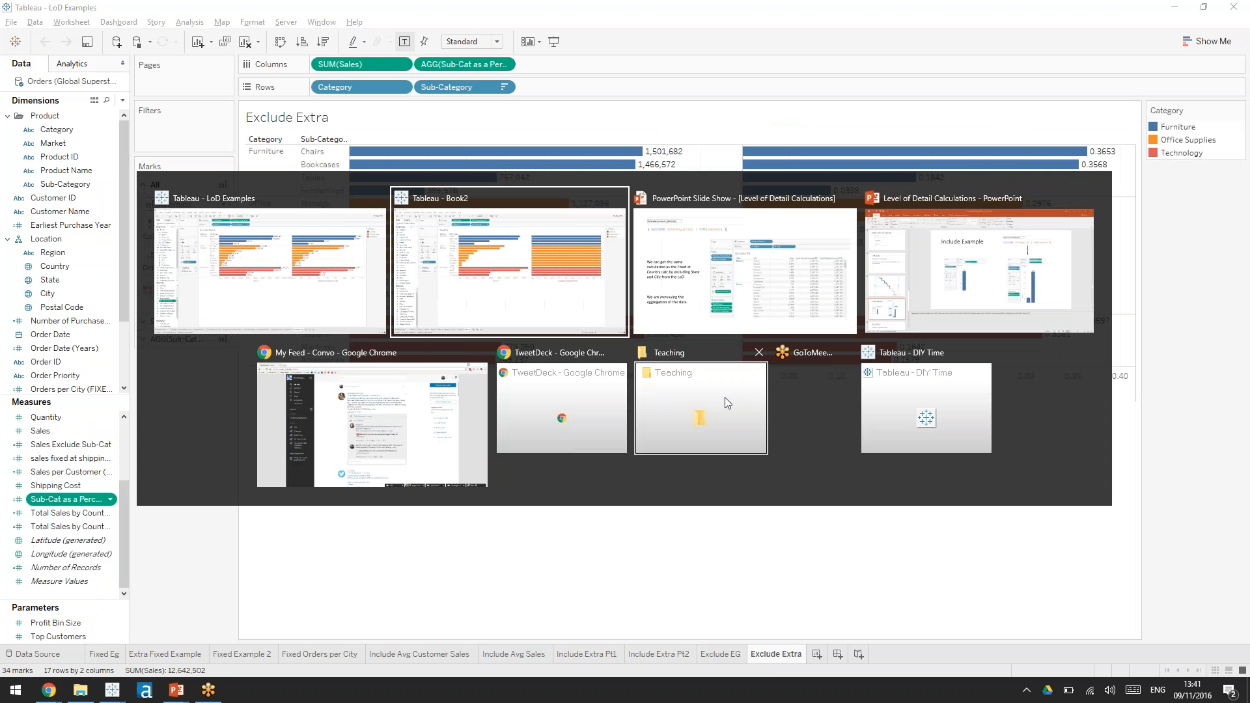
left_click(601, 300)
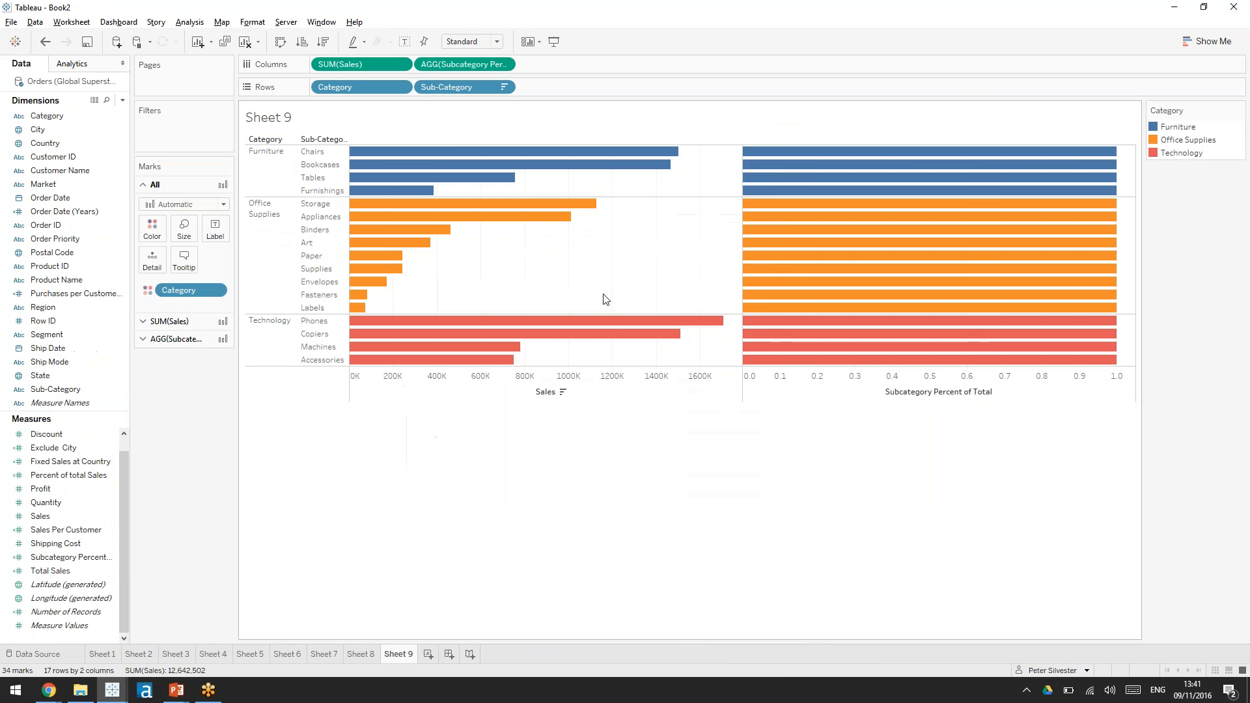
left_click(480, 64)
left_click(504, 63)
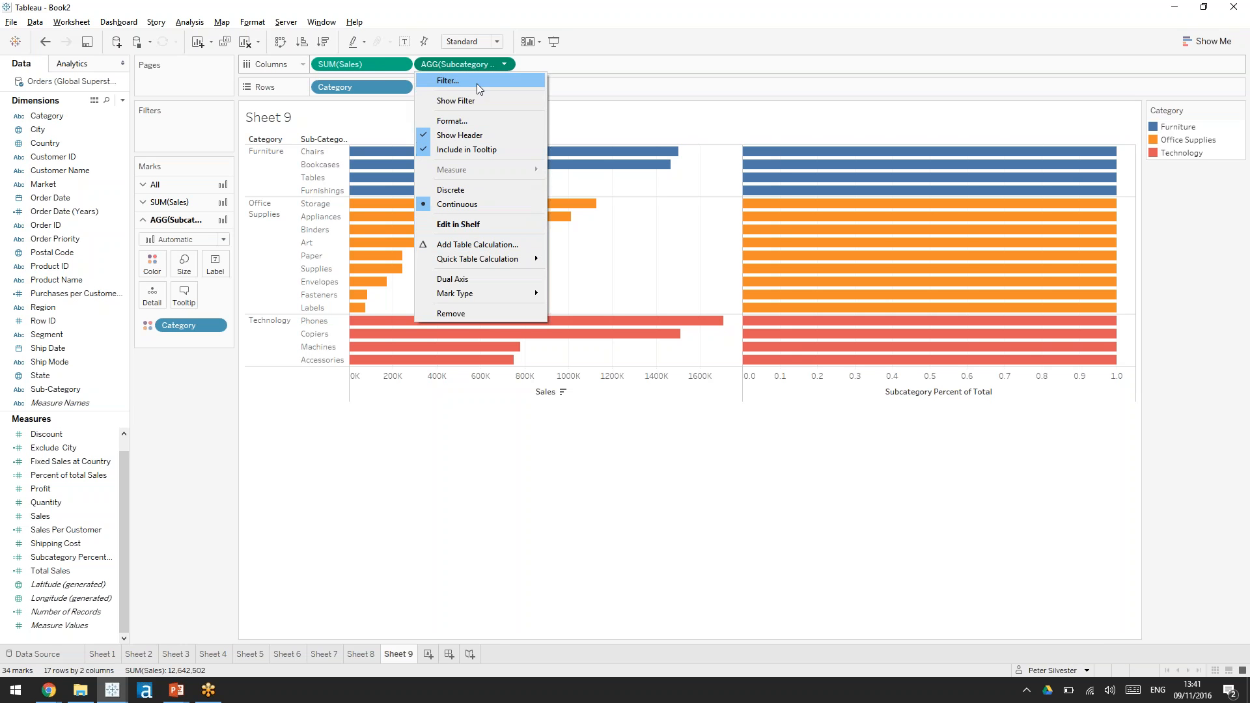
left_click(153, 488)
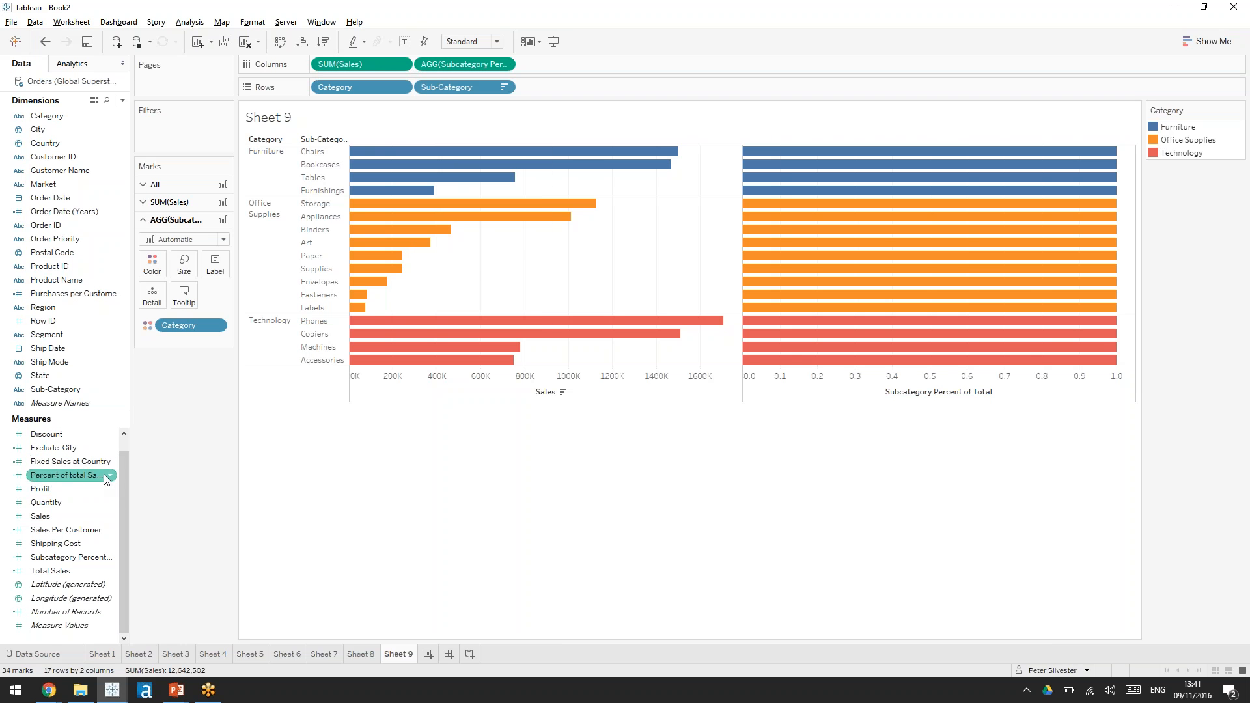
left_click(104, 474)
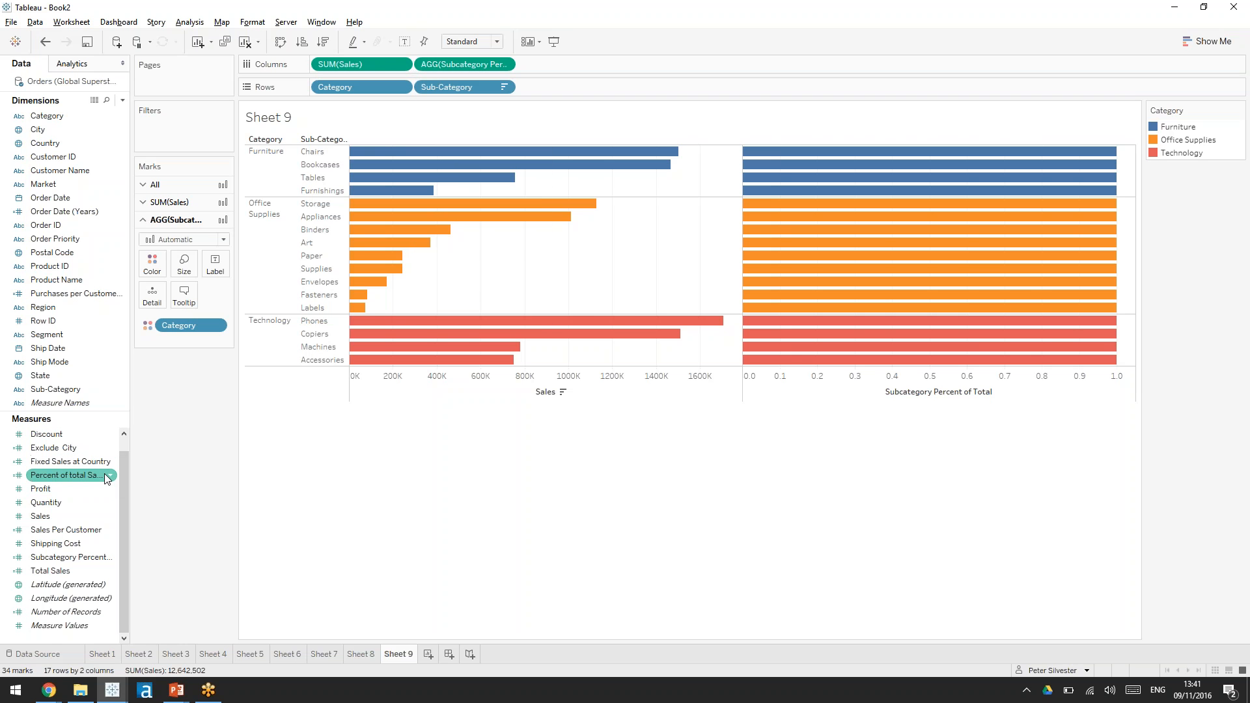
Step: Edit the Subcategory Percent of Total calculation, reducing its formula to { EXCLUDE [Category] : SUM([Sales]) }
left_click(71, 558)
left_click(111, 557)
left_click(168, 350)
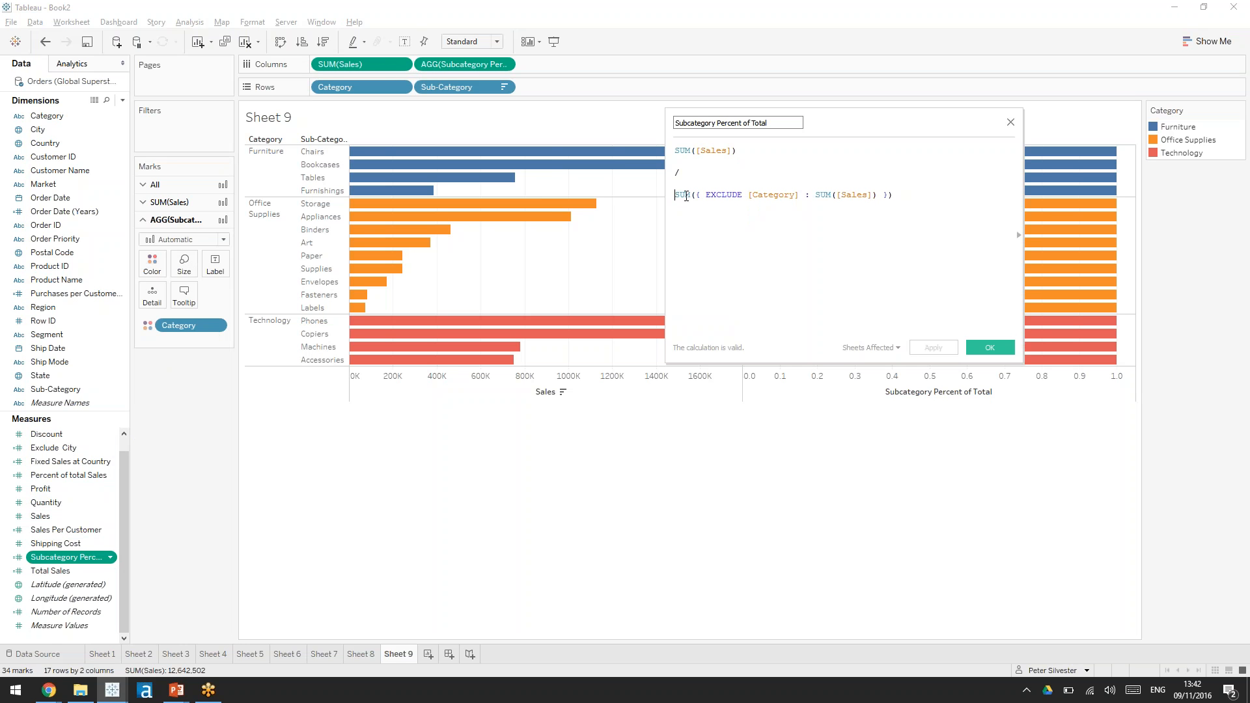
left_click_drag(696, 195, 675, 150)
key("BackSpace")
left_click(902, 157)
key("BackSpace")
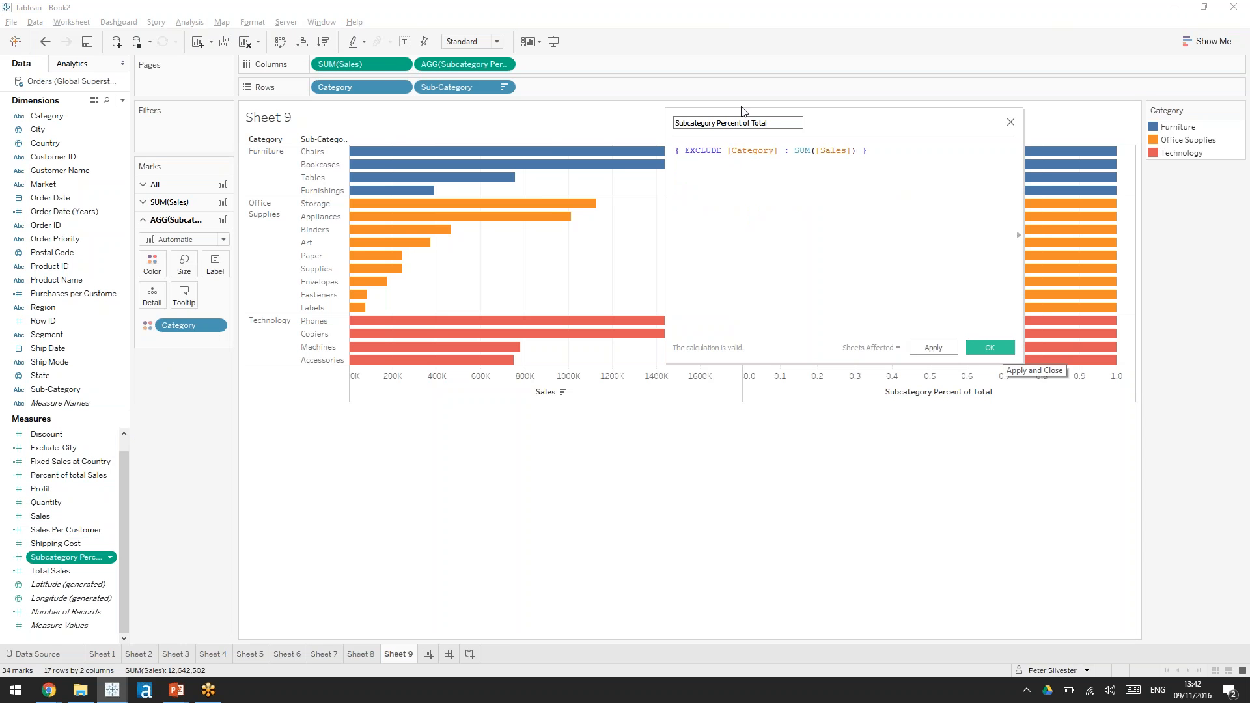
Step: Rename the open calculation as Sales exclude category, save it, and remove its field from the columns
left_click_drag(767, 123, 715, 123)
type("e")
key("BackSpace")
key("BackSpace")
key("BackSpace")
key("BackSpace")
key("BackSpace")
key("BackSpace")
key("BackSpace")
key("BackSpace")
key("BackSpace")
key("BackSpace")
key("BackSpace")
key("BackSpace")
key("BackSpace")
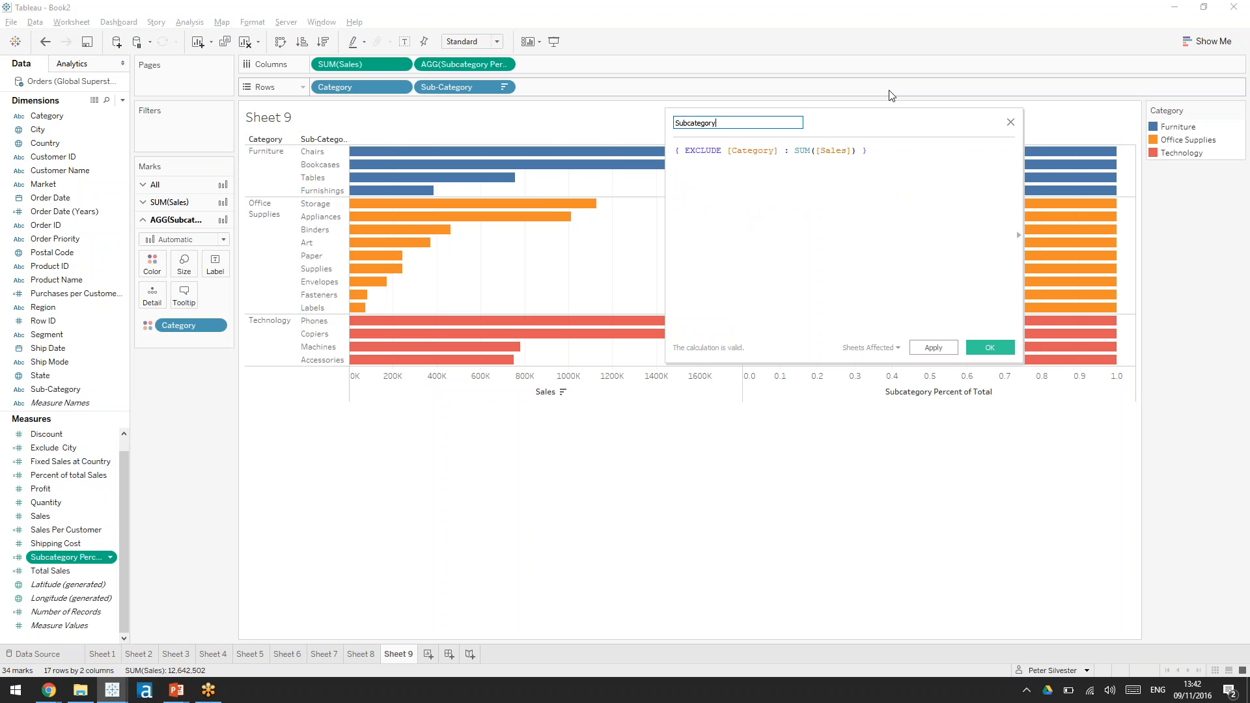
type("Sales ")
type("exlc")
type("clude")
type(" cat")
type("egory")
left_click(905, 282)
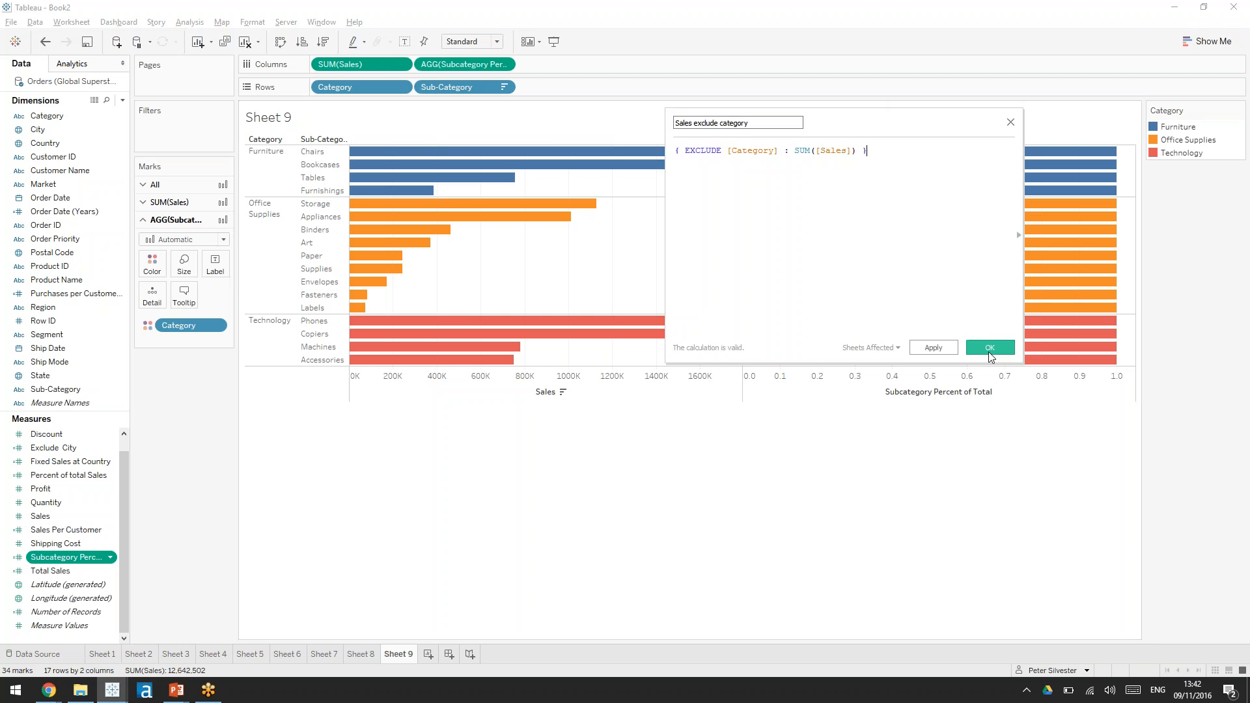
left_click(990, 348)
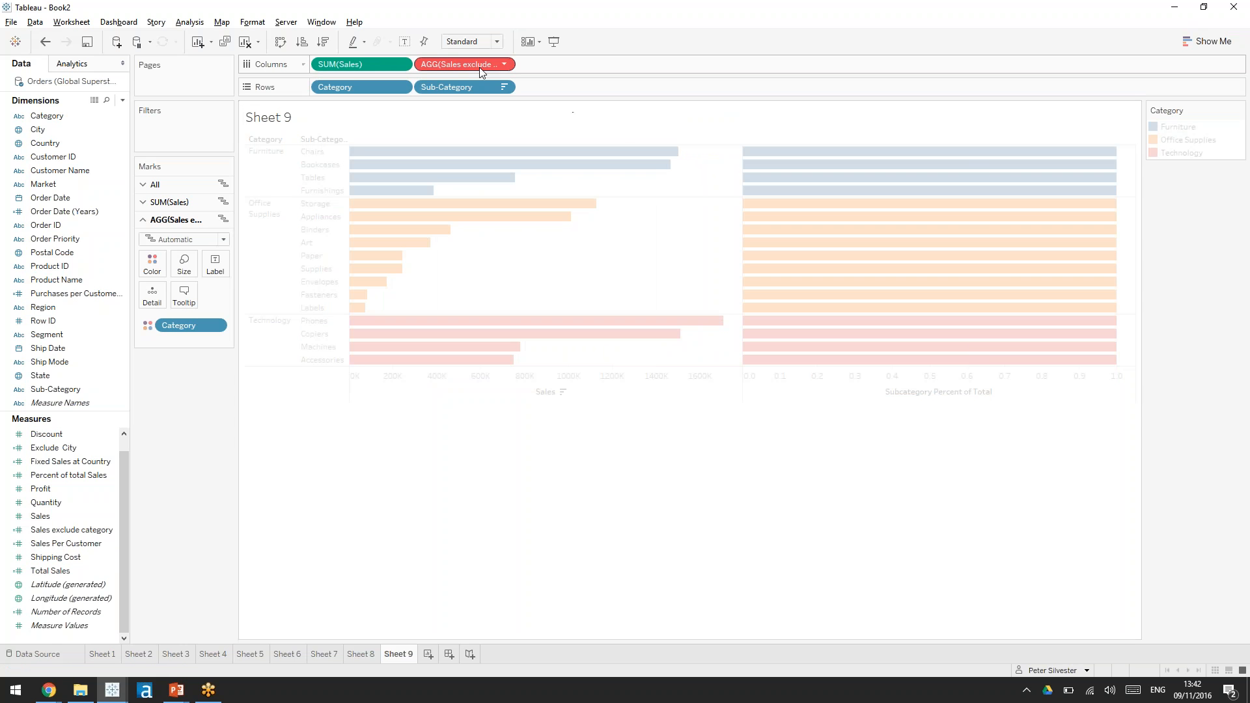
left_click_drag(480, 65, 195, 481)
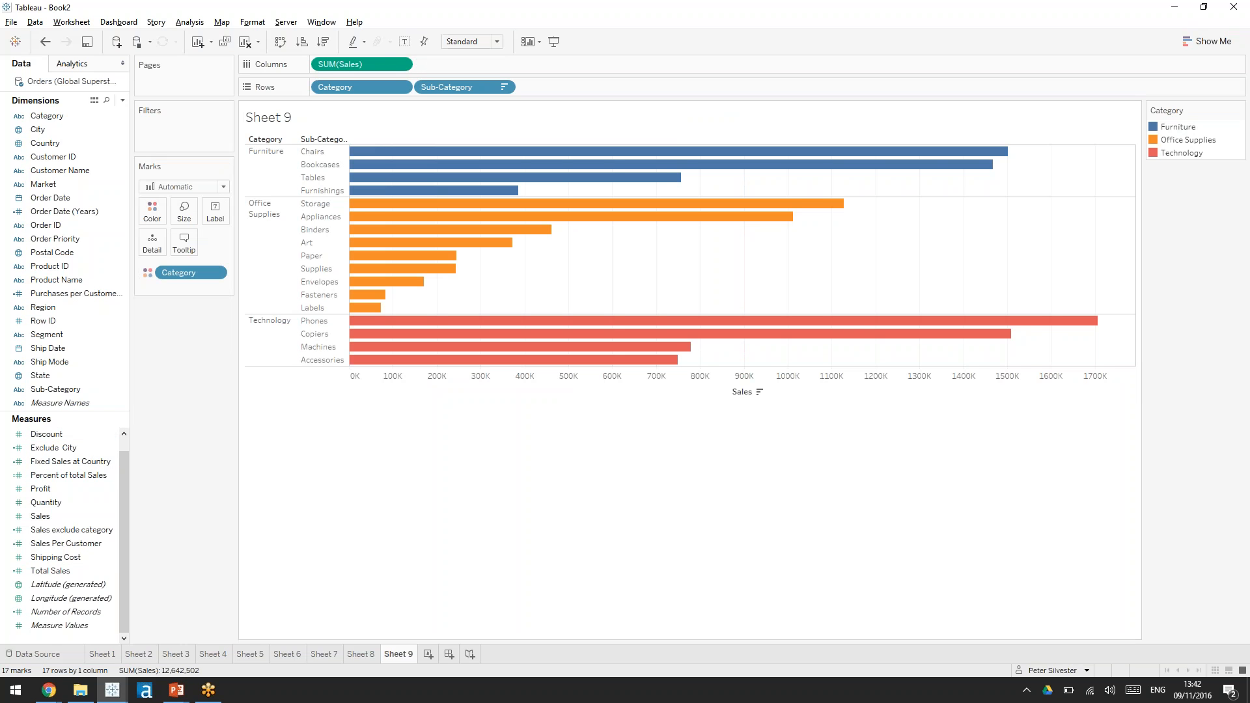
Step: Create a new calculated field named Subcat Percent of Total
left_click(122, 100)
left_click(116, 110)
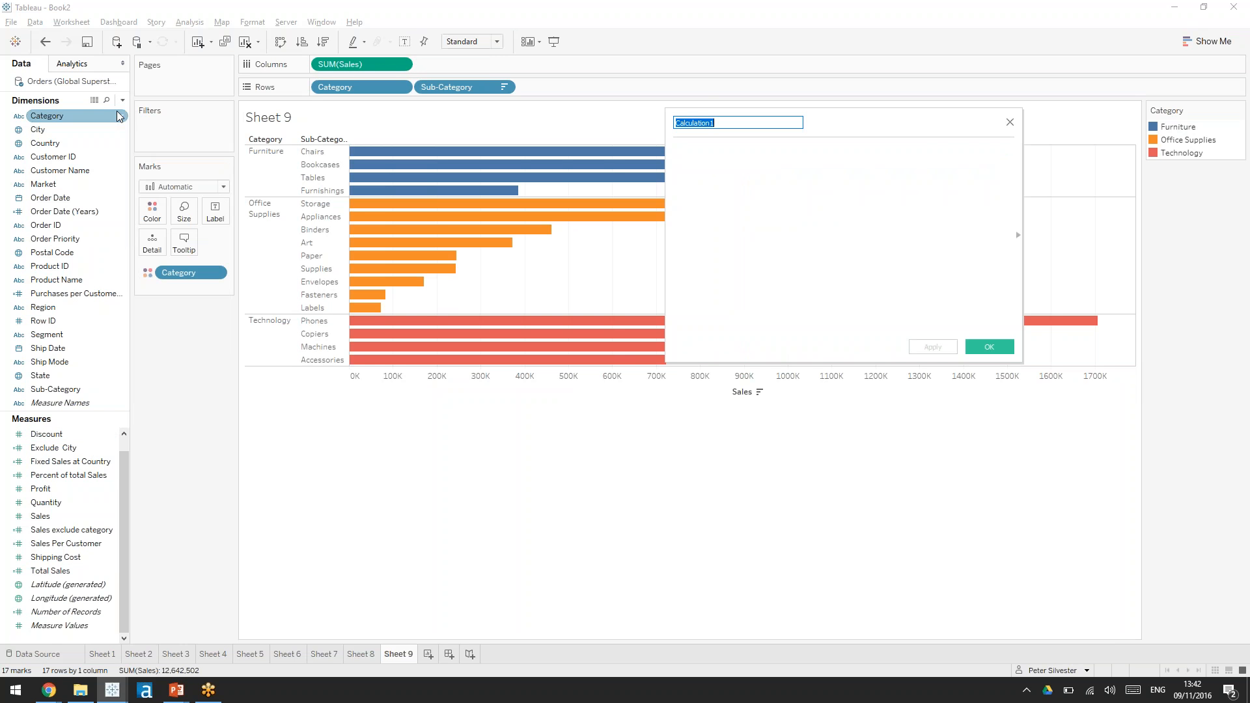
type("Subcat PErcent")
key("BackSpace")
key("BackSpace")
key("BackSpace")
key("BackSpace")
key("BackSpace")
type("erce")
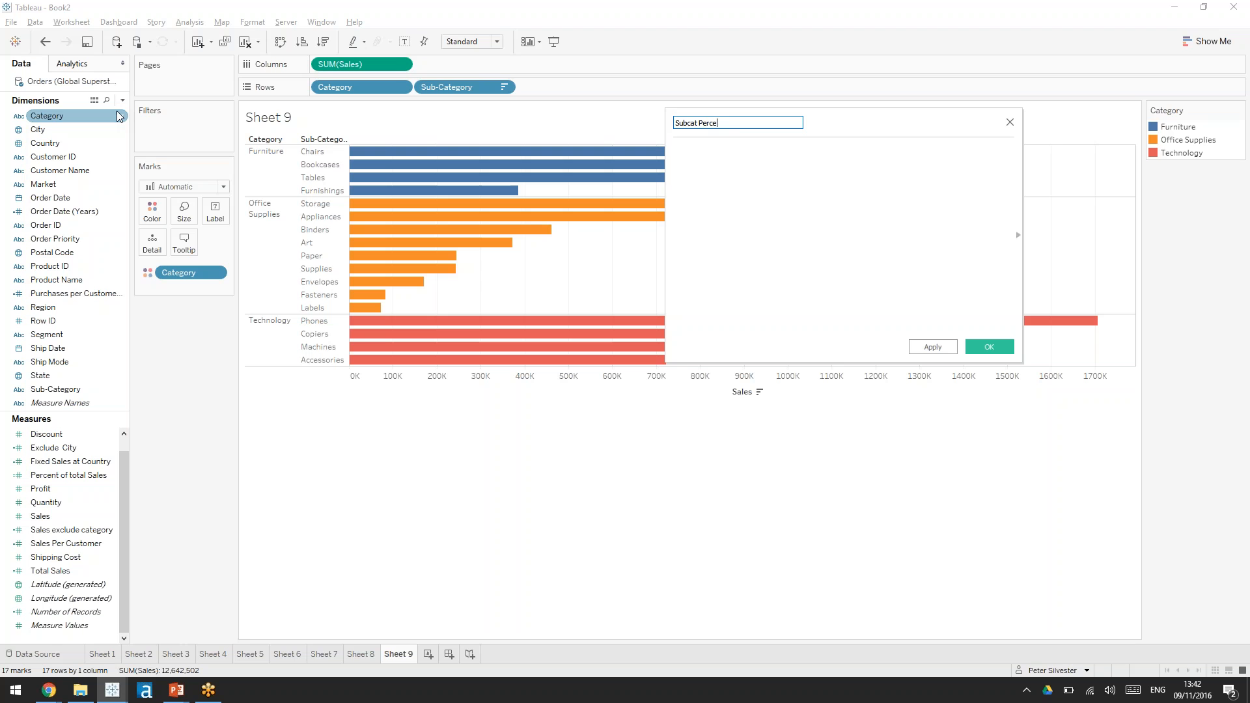
type("nt of Total")
key("Tab")
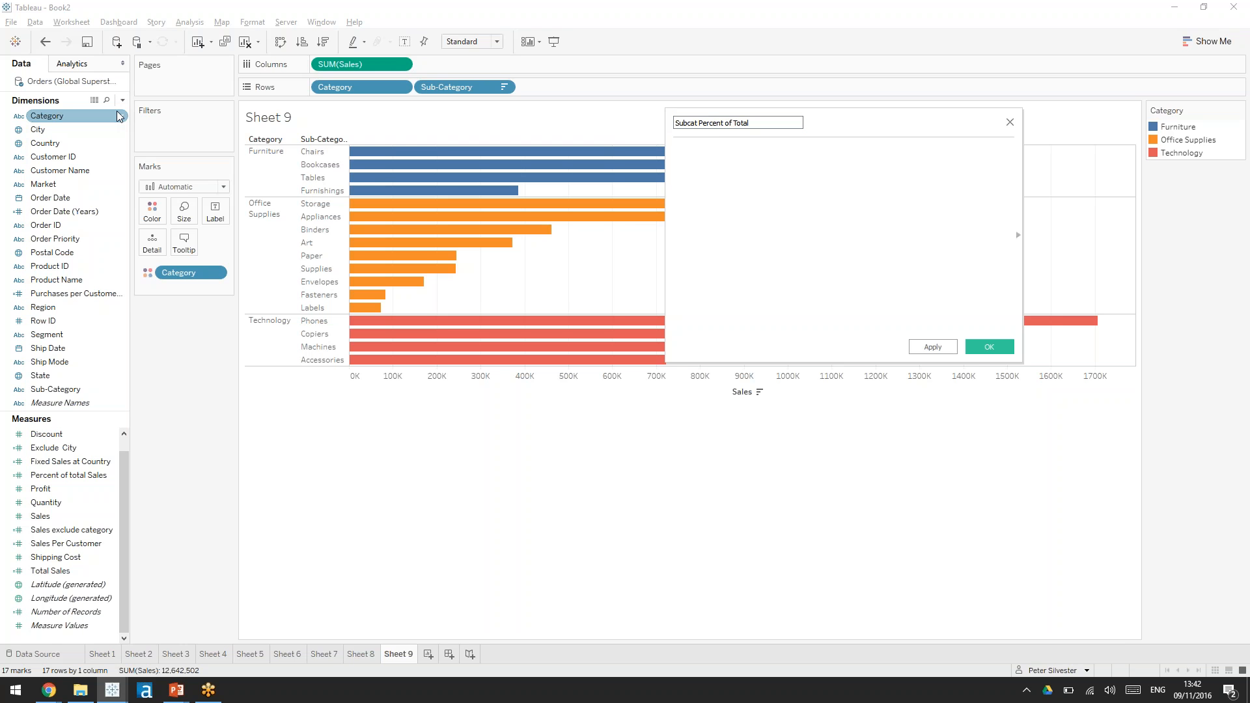
Step: Begin the Subcat Percent of Total formula with SUM([Sales]) as the numerator, followed by a division sign on its own line
type("sum")
key("Return")
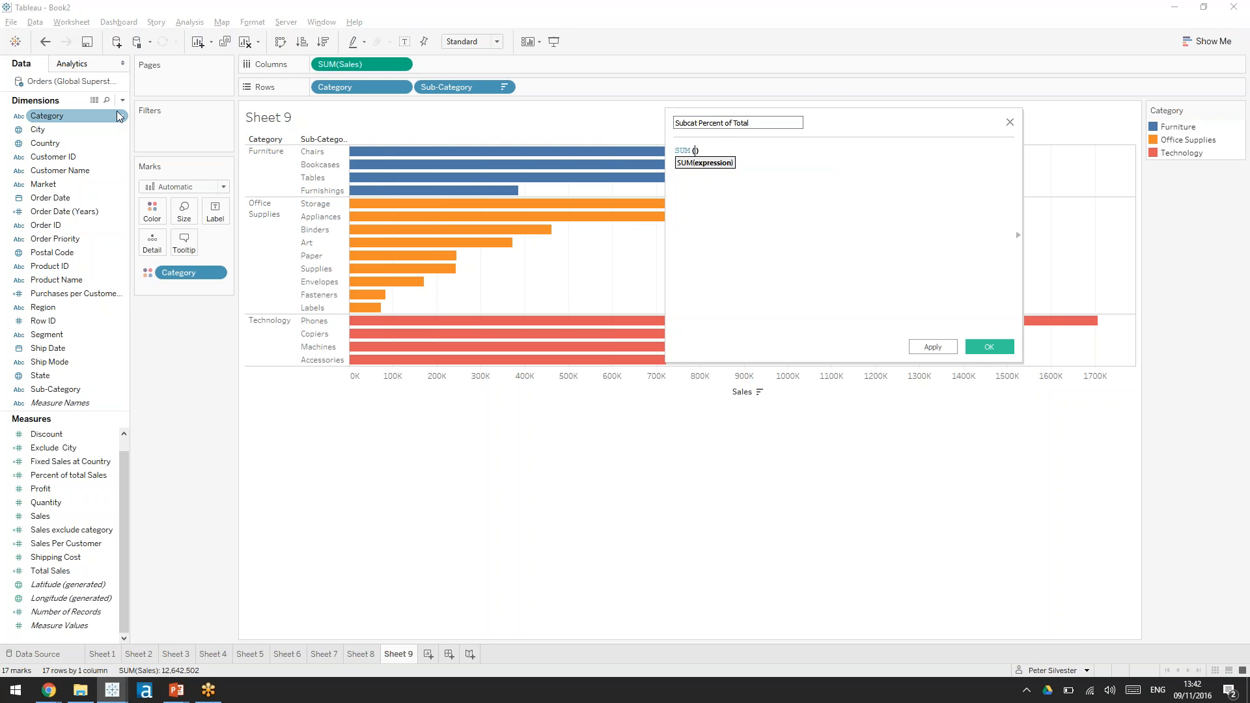
type("sales")
key("Return")
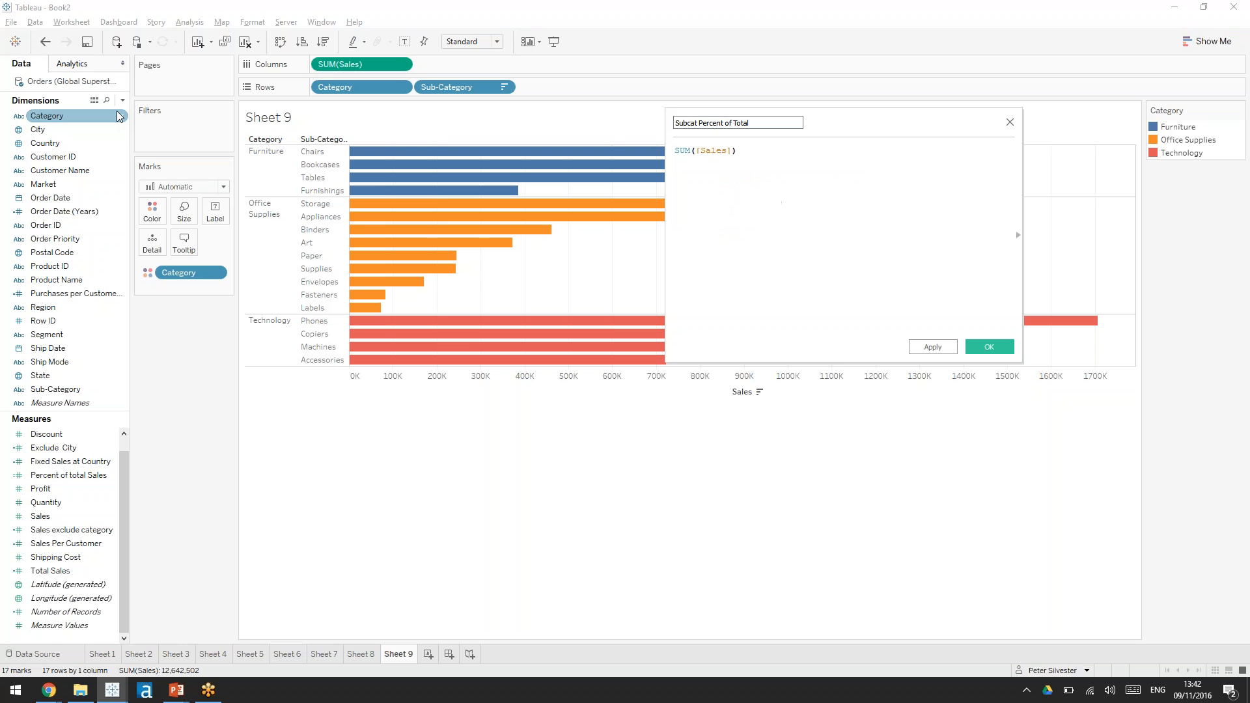
key("Return")
type("/")
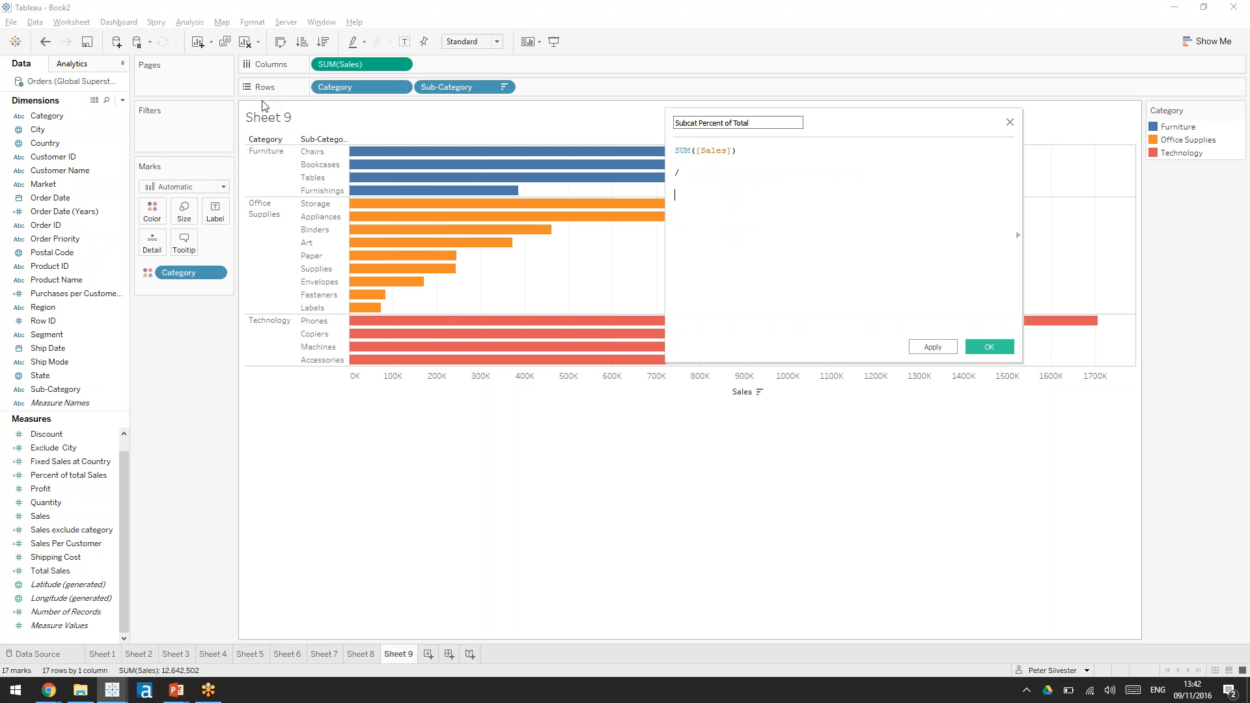
key("Return")
type("su")
key("Return")
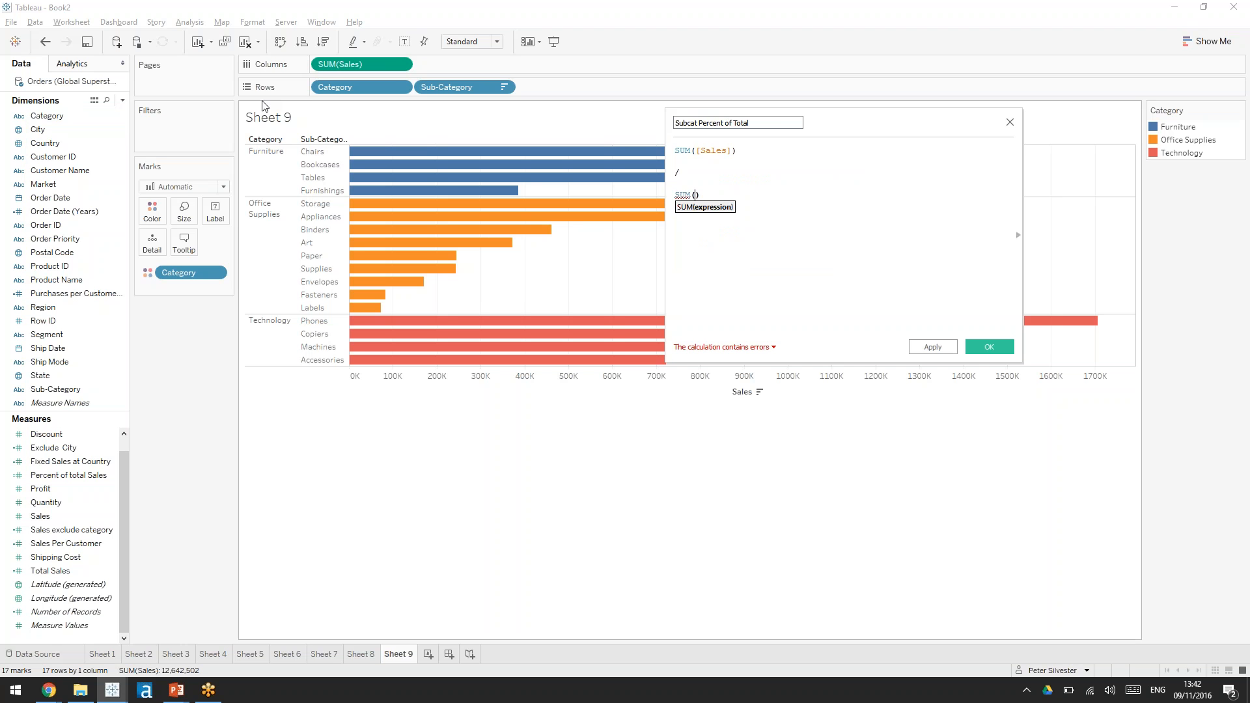
type("sub")
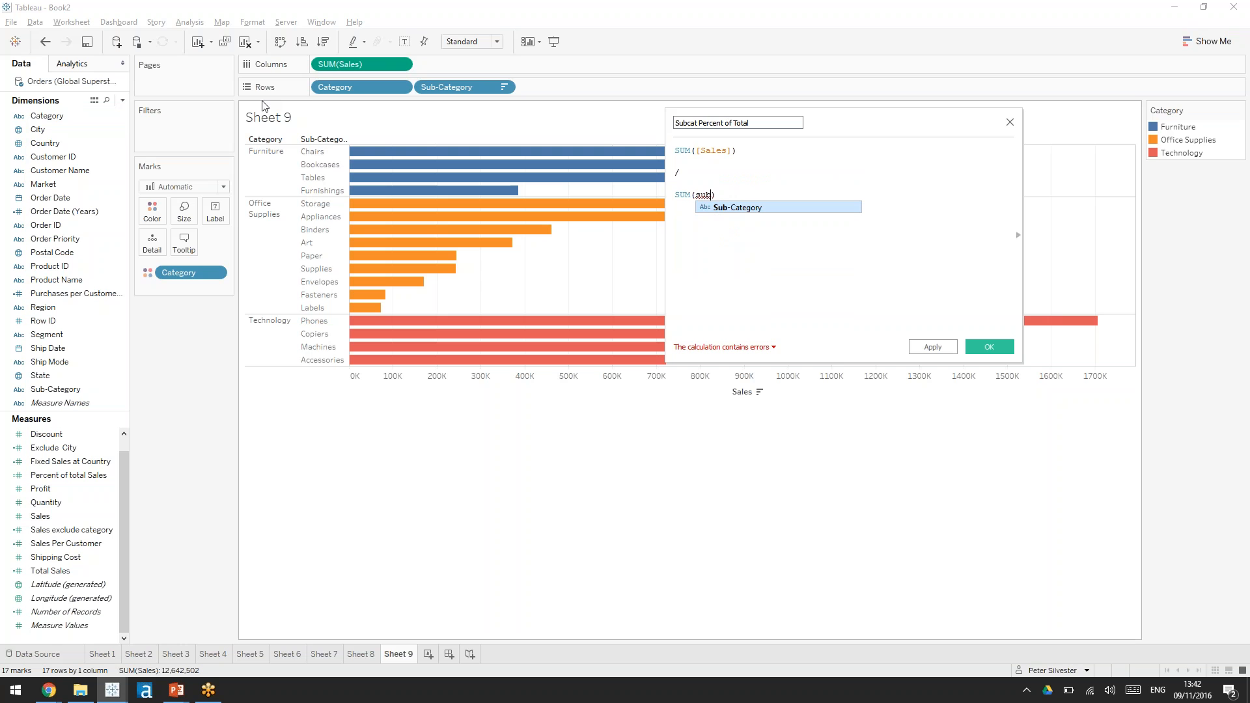
key("BackSpace")
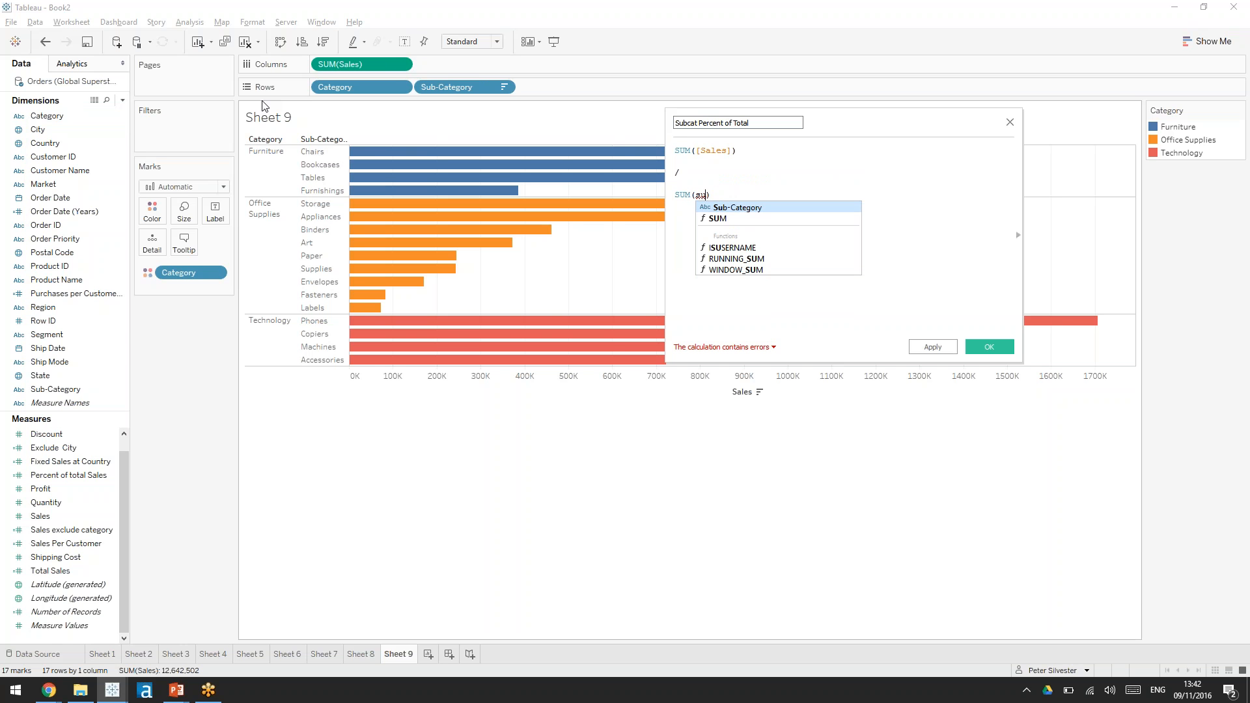
key("Escape")
key("BackSpace")
key("BackSpace")
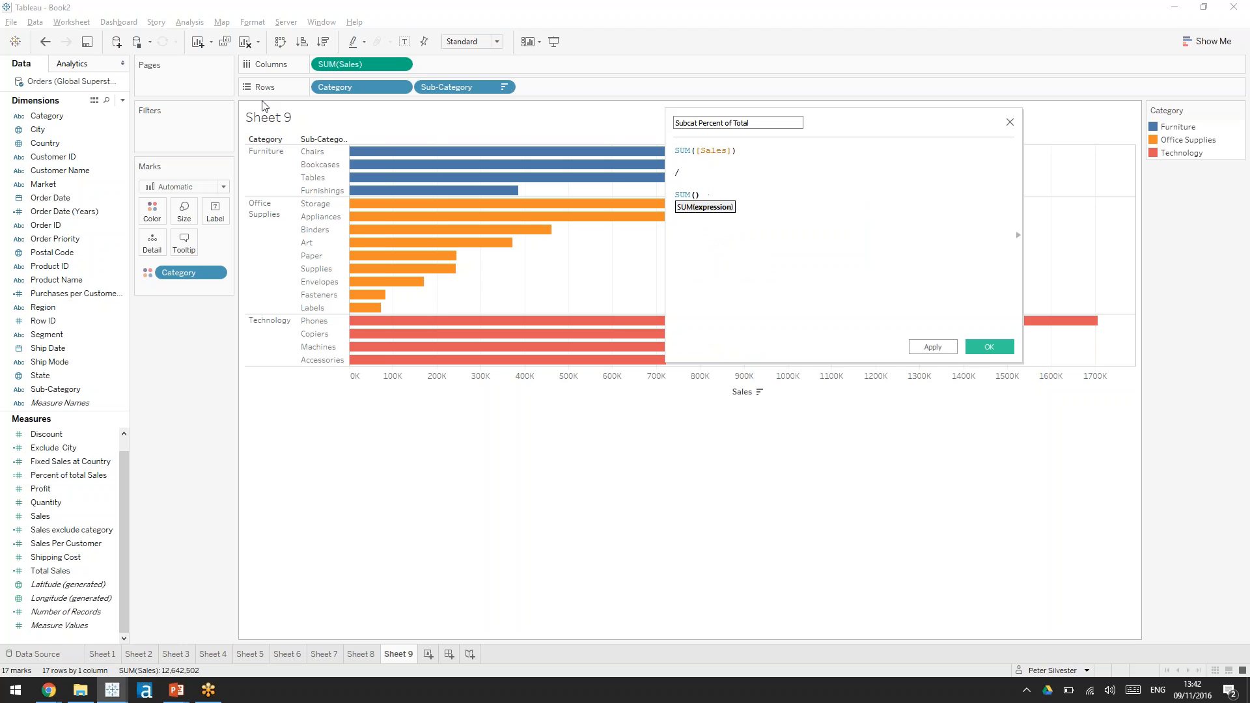
type("ex")
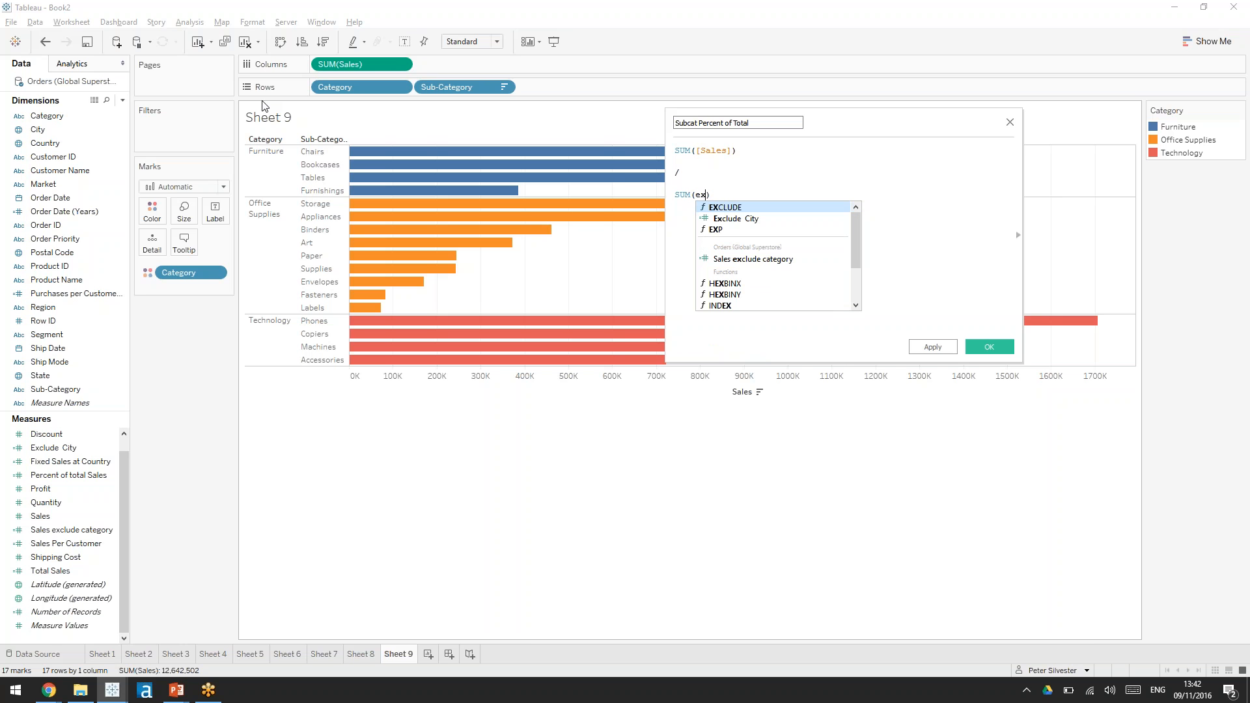
key("BackSpace")
key("BackSpace")
key("BackSpace")
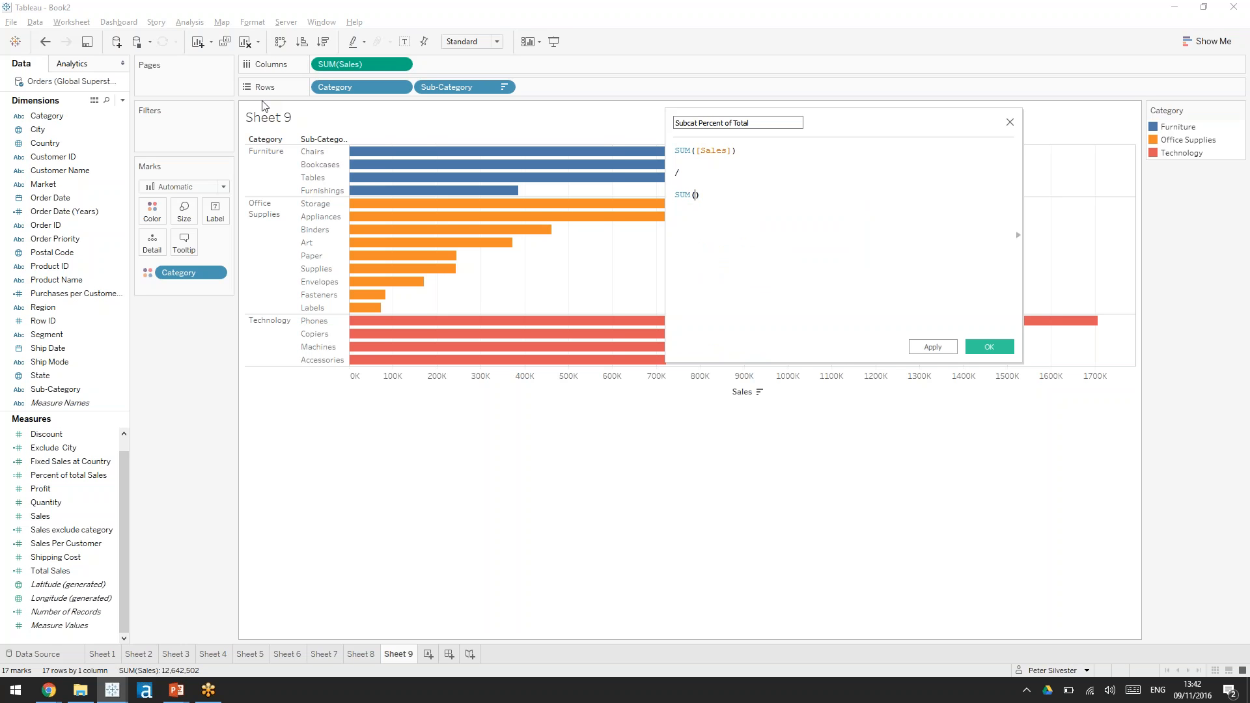
type("sa")
key("BackSpace")
key("BackSpace")
key("Delete")
key("BackSpace")
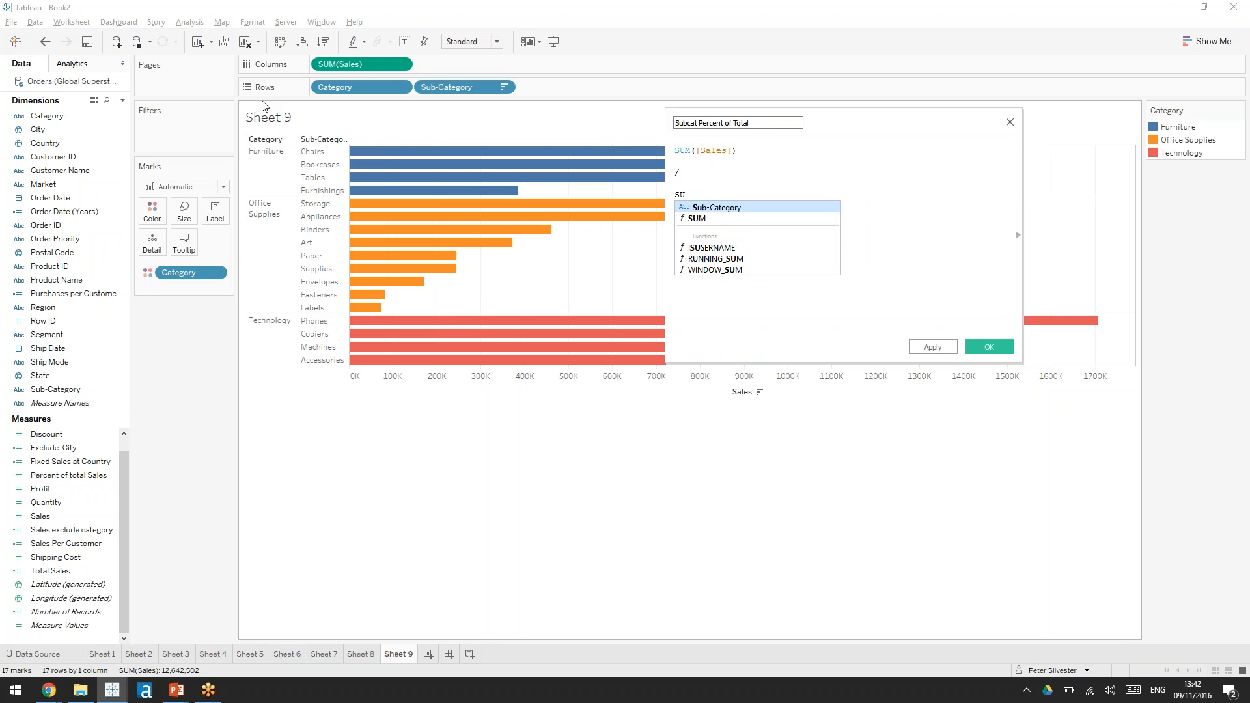
key("Return")
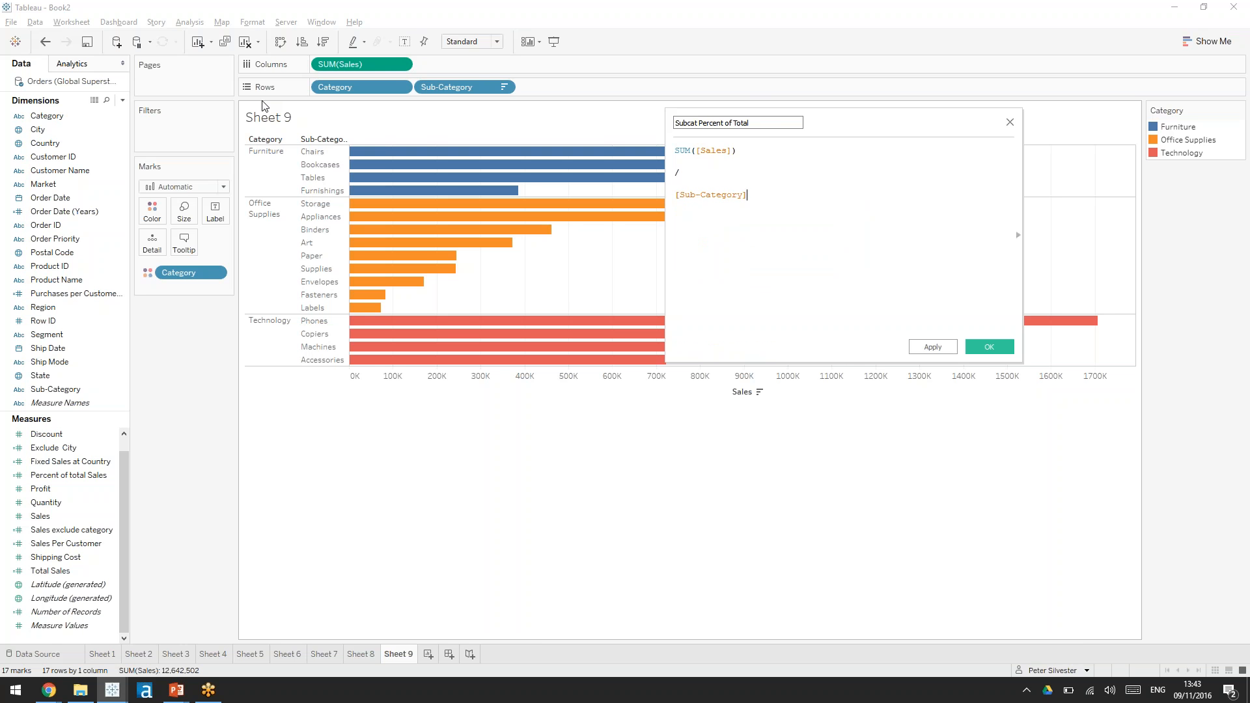
key("BackSpace")
key("BackSpace")
key("BackSpace")
key("BackSpace")
key("BackSpace")
key("BackSpace")
key("BackSpace")
key("BackSpace")
key("BackSpace")
key("BackSpace")
key("BackSpace")
key("BackSpace")
key("BackSpace")
key("BackSpace")
Step: Complete the formula with SUM([Sales exclude category]) as the denominator and save the calculated field
type("su")
key("Return")
type("sale")
key("Down")
key("Return")
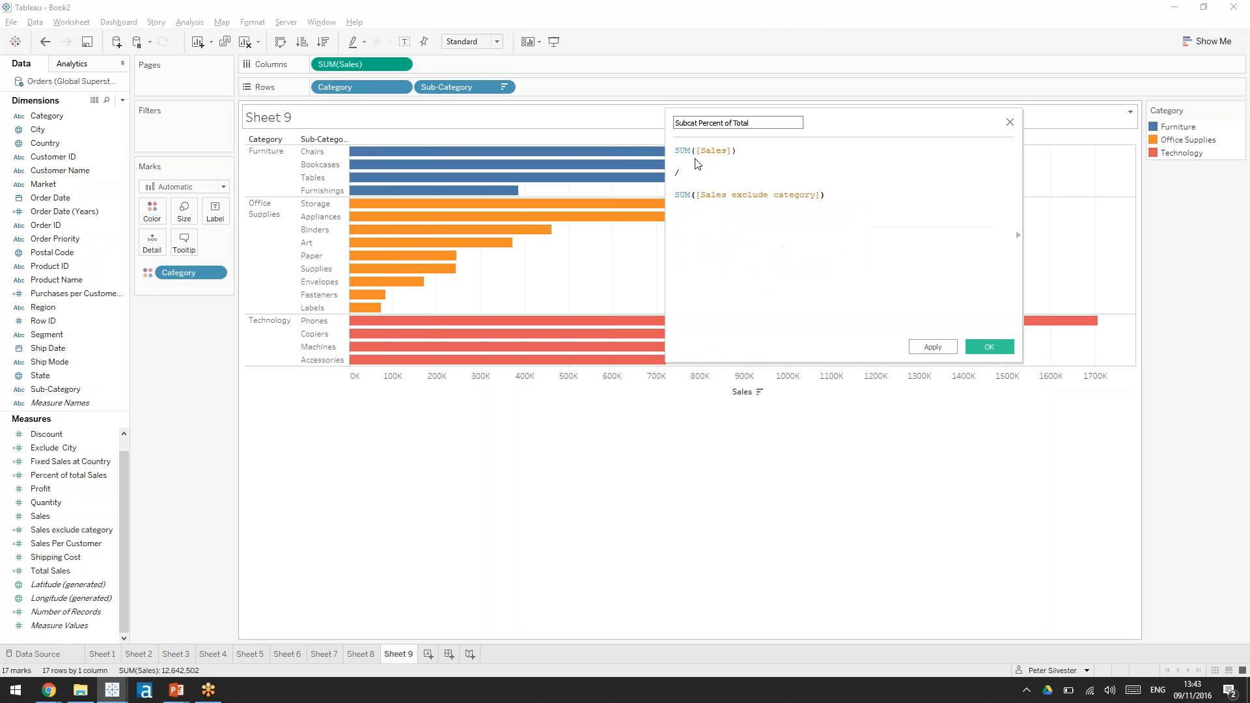
left_click(988, 347)
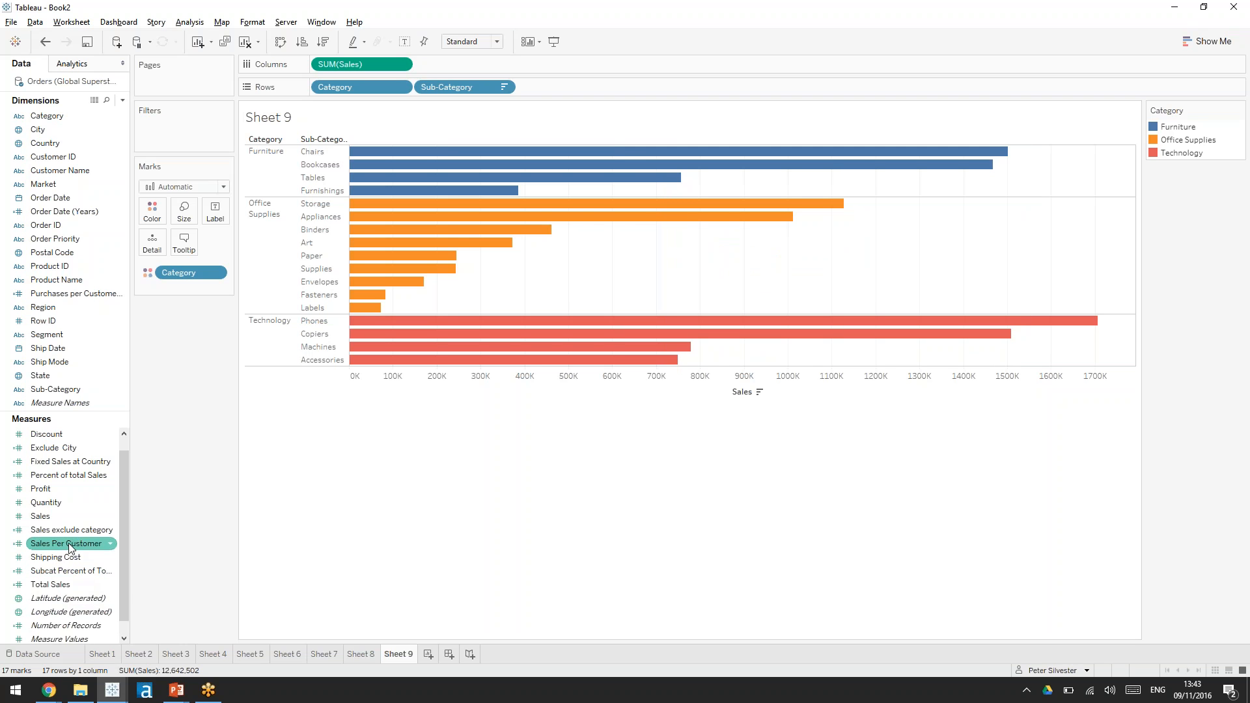
Step: Add Subcat Percent of Total to the columns after Sales and show mark labels on the bars
left_click(75, 560)
left_click_drag(72, 572, 485, 64)
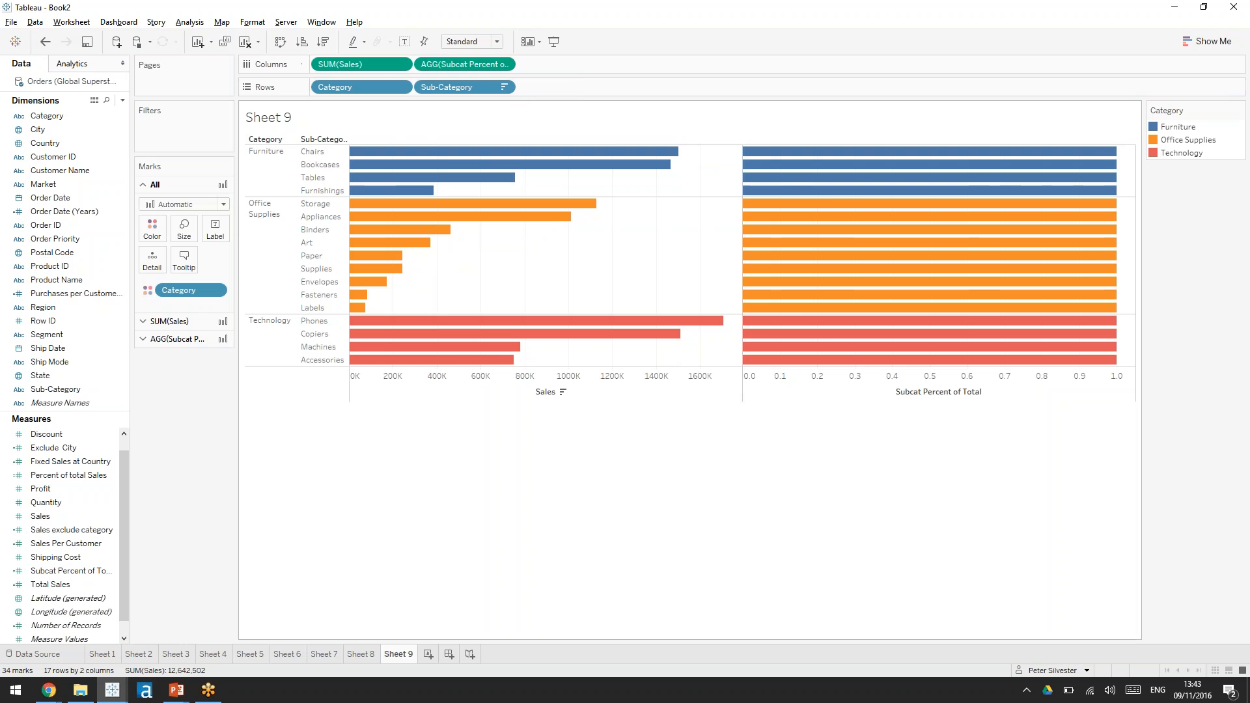
left_click(404, 42)
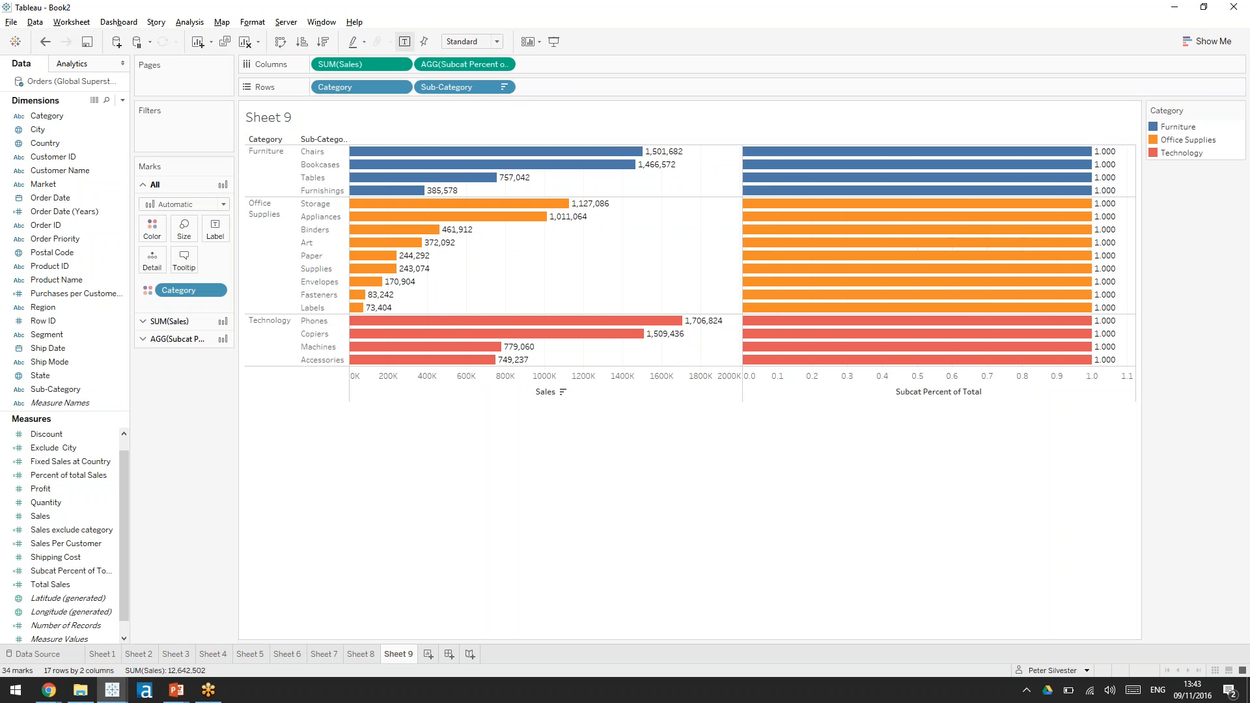
Step: Switch to the LoD Examples workbook and examine the formula of the Sales Exclude Sub-Cat measure
left_click(112, 689)
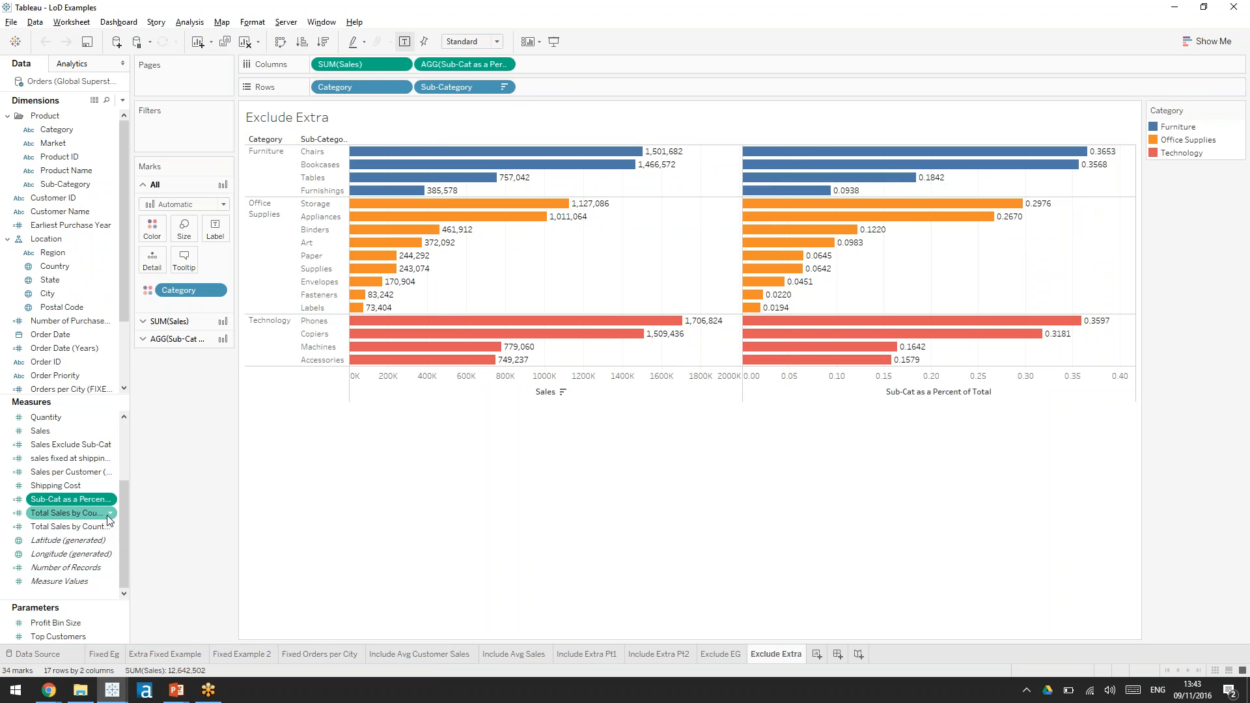
right_click(107, 445)
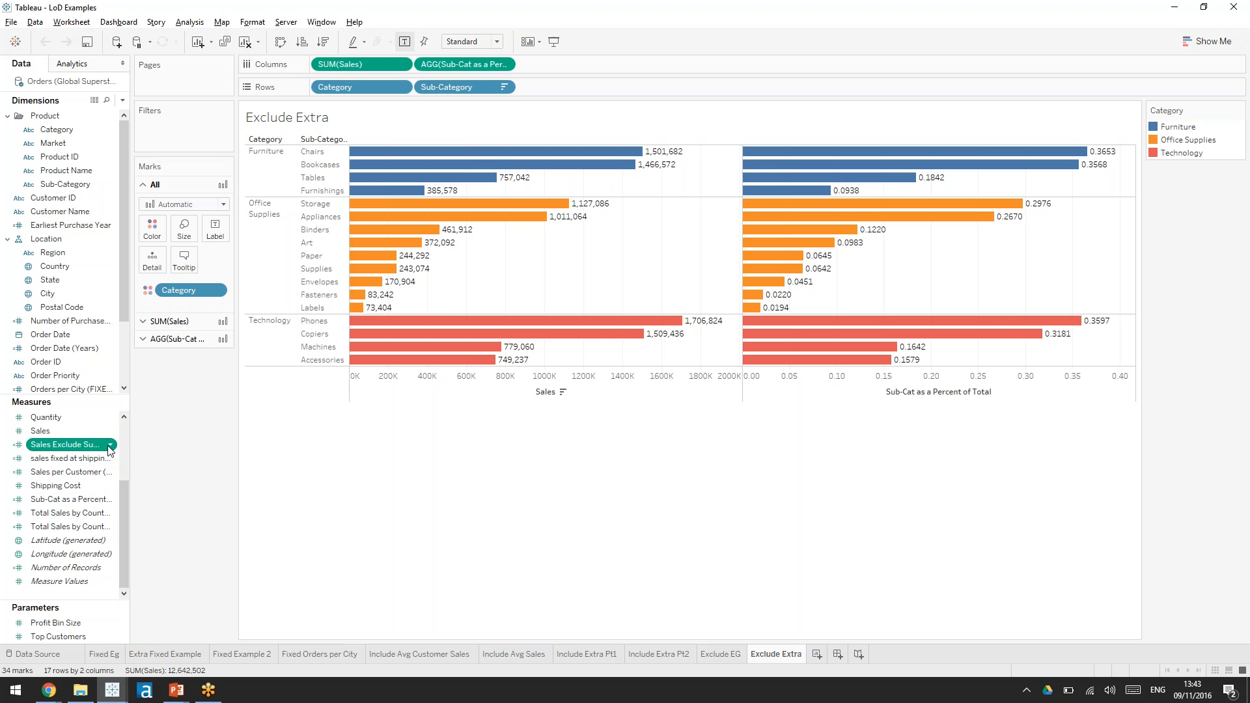
left_click(145, 227)
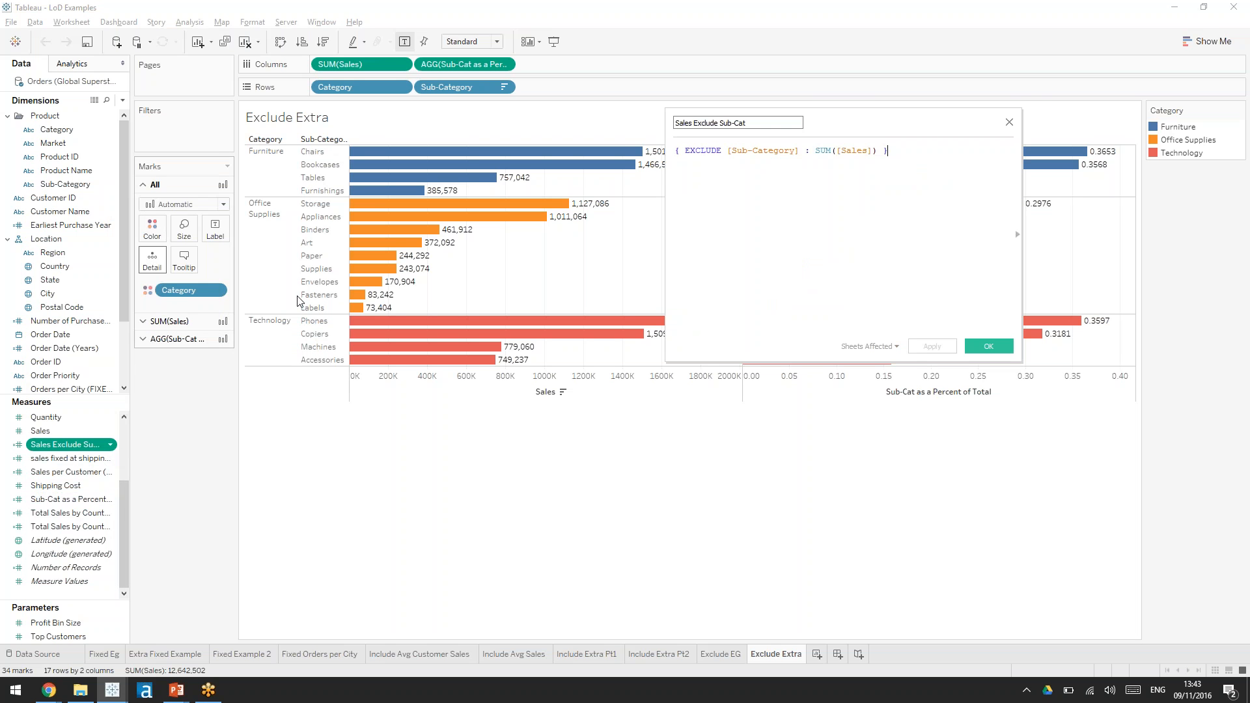
Step: Return to the Book2 workbook and change the Sales exclude category formula to { EXCLUDE [Sub-Category] : SUM([Sales]) }
key("alt+Tab")
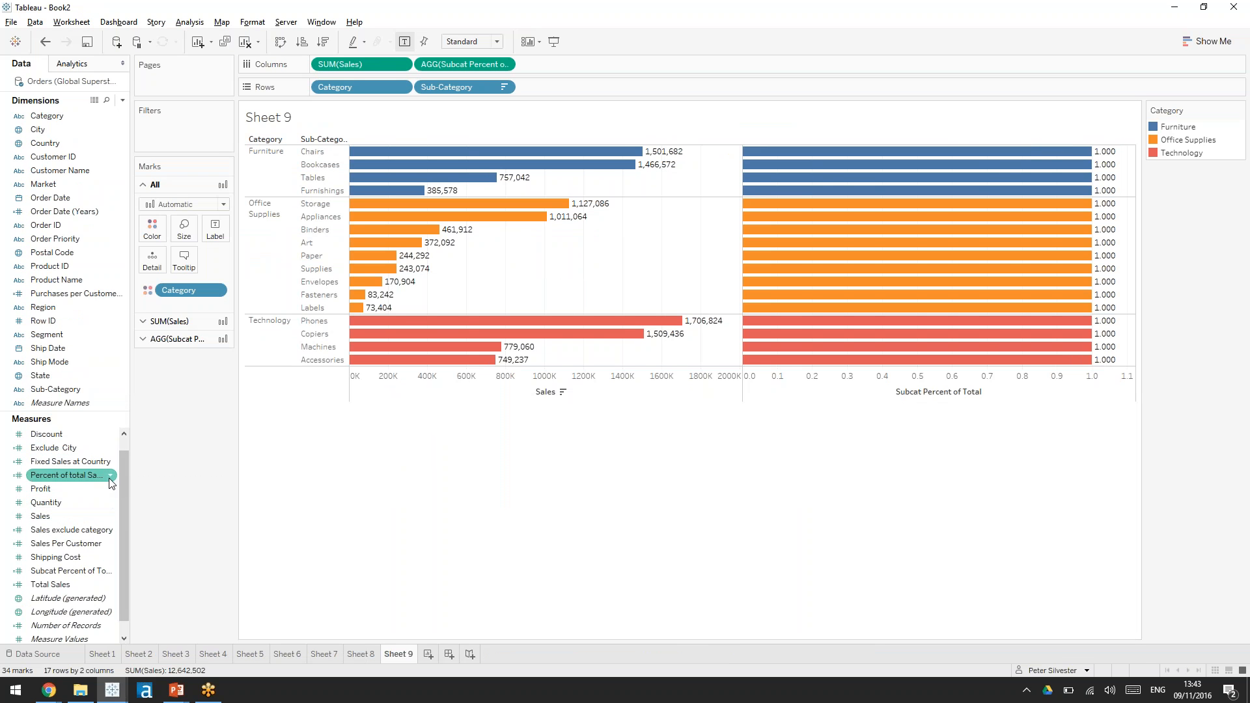
right_click(107, 530)
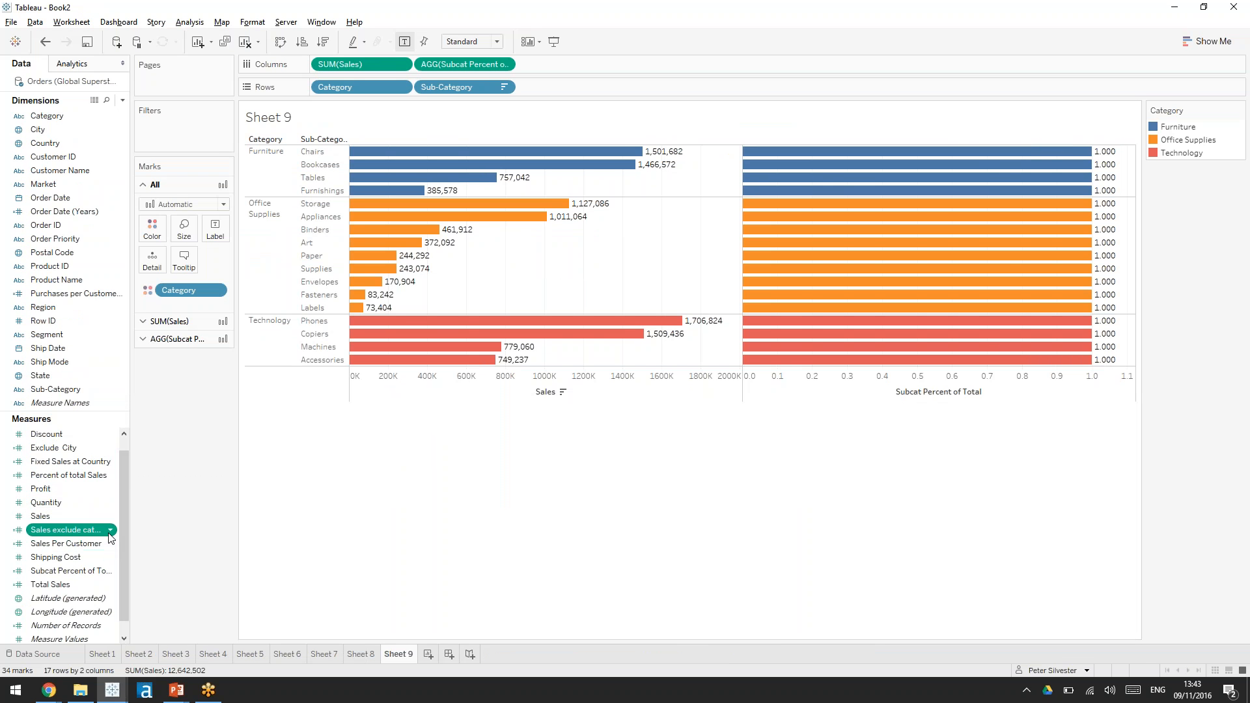
left_click(150, 314)
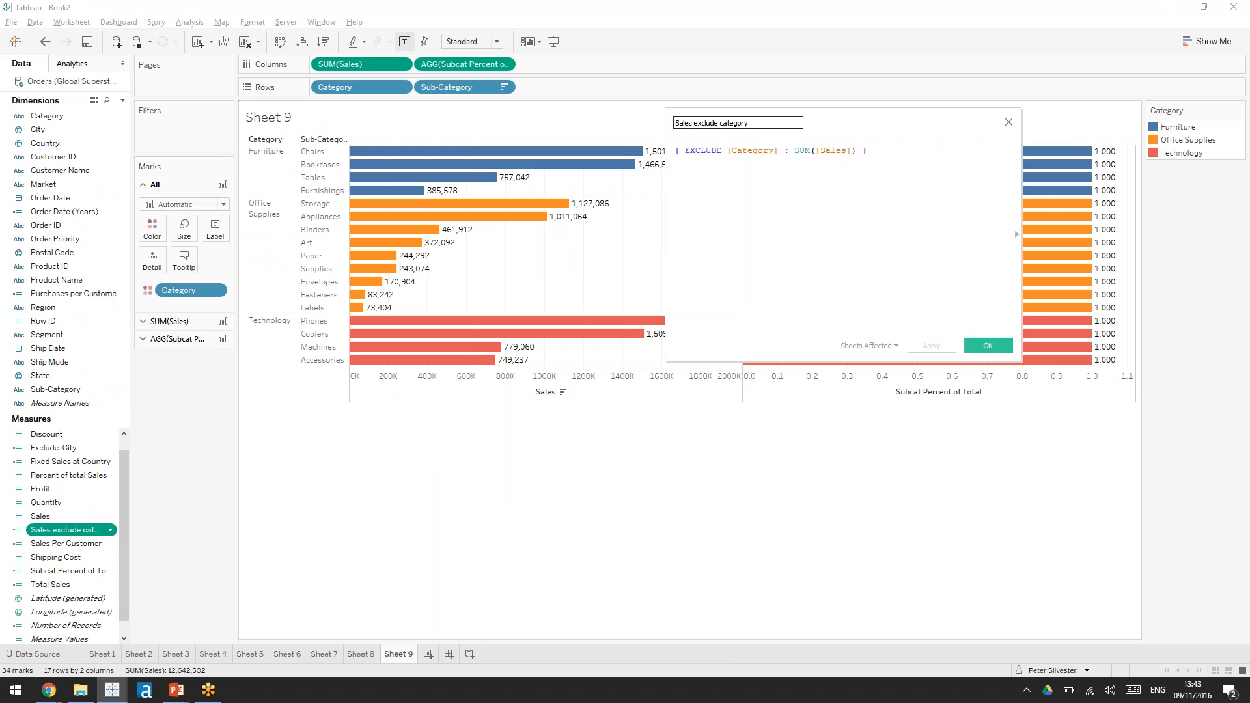
left_click_drag(779, 151, 728, 157)
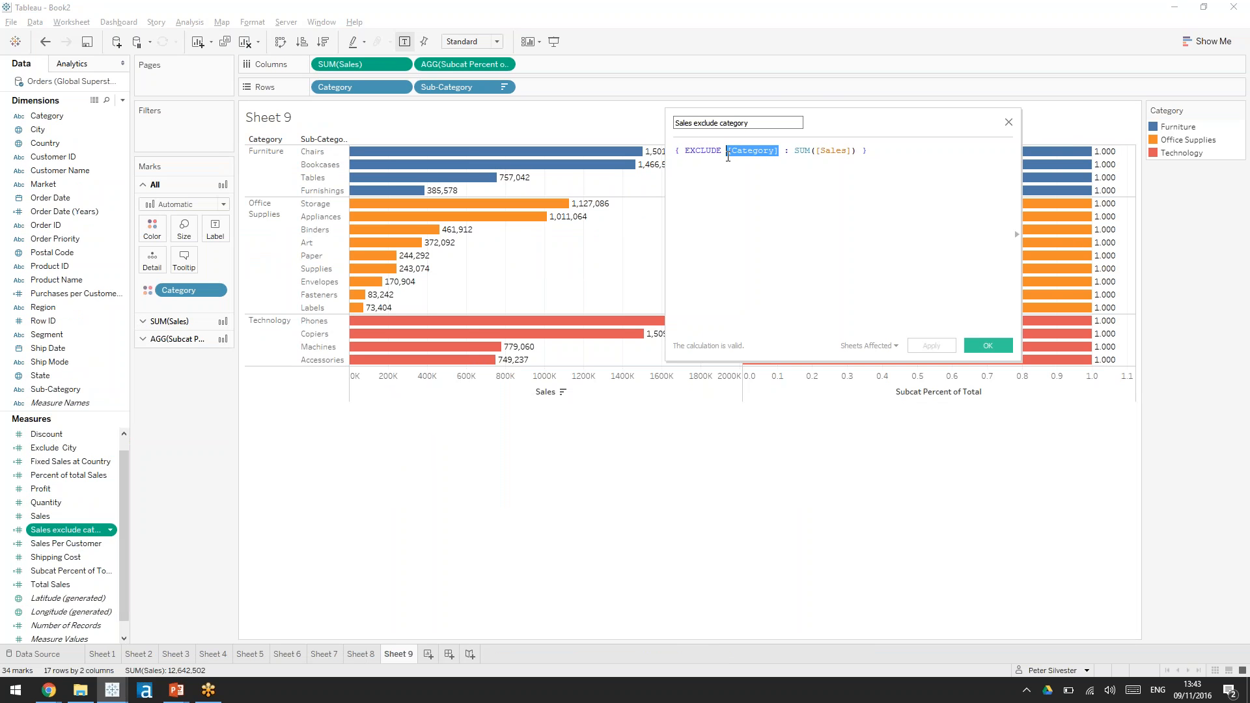
type("sa")
key("BackSpace")
type("ub")
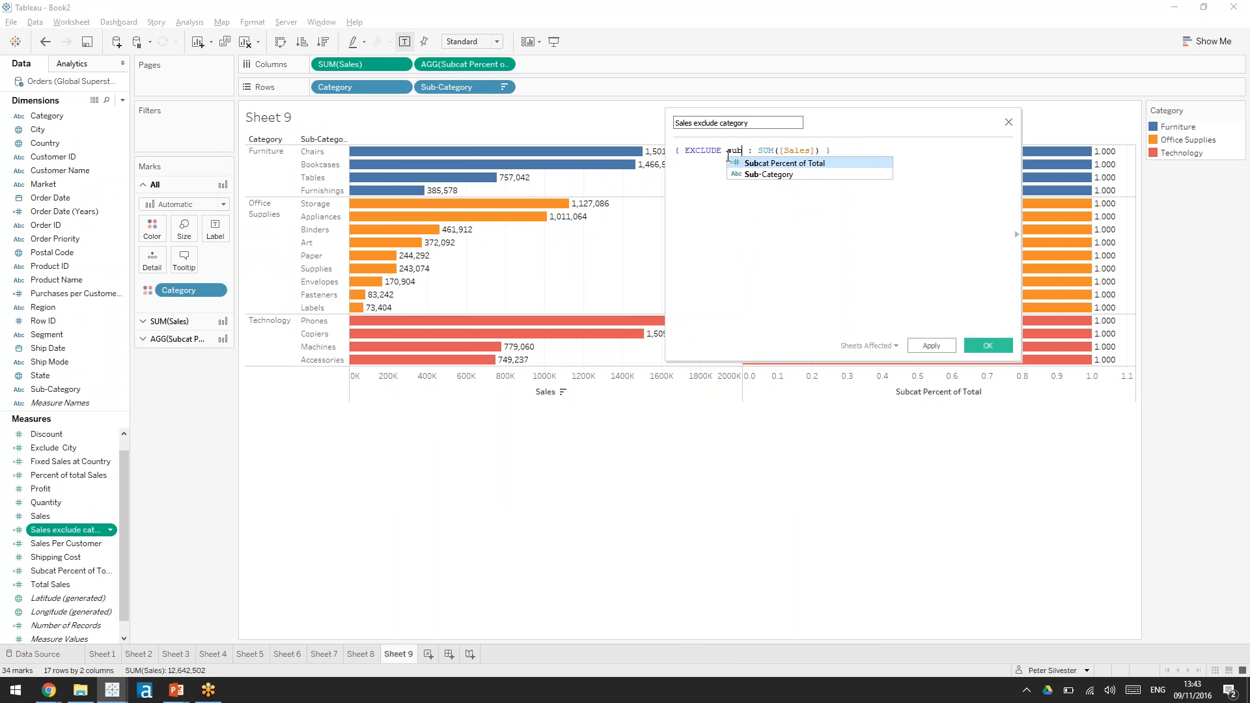
key("Return")
key("BackSpace")
key("BackSpace")
key("BackSpace")
key("BackSpace")
key("BackSpace")
key("BackSpace")
key("BackSpace")
key("BackSpace")
key("BackSpace")
key("BackSpace")
key("BackSpace")
key("BackSpace")
key("BackSpace")
key("BackSpace")
key("BackSpace")
key("BackSpace")
key("BackSpace")
key("BackSpace")
key("BackSpace")
key("BackSpace")
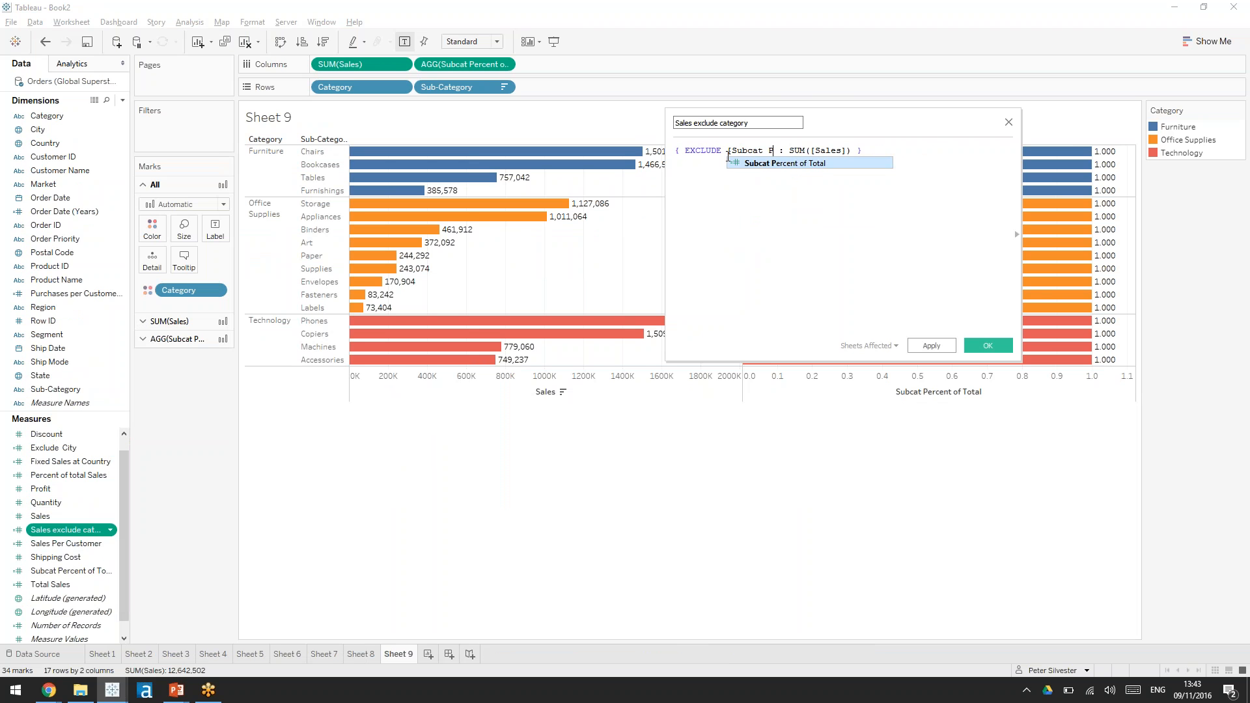
key("Down")
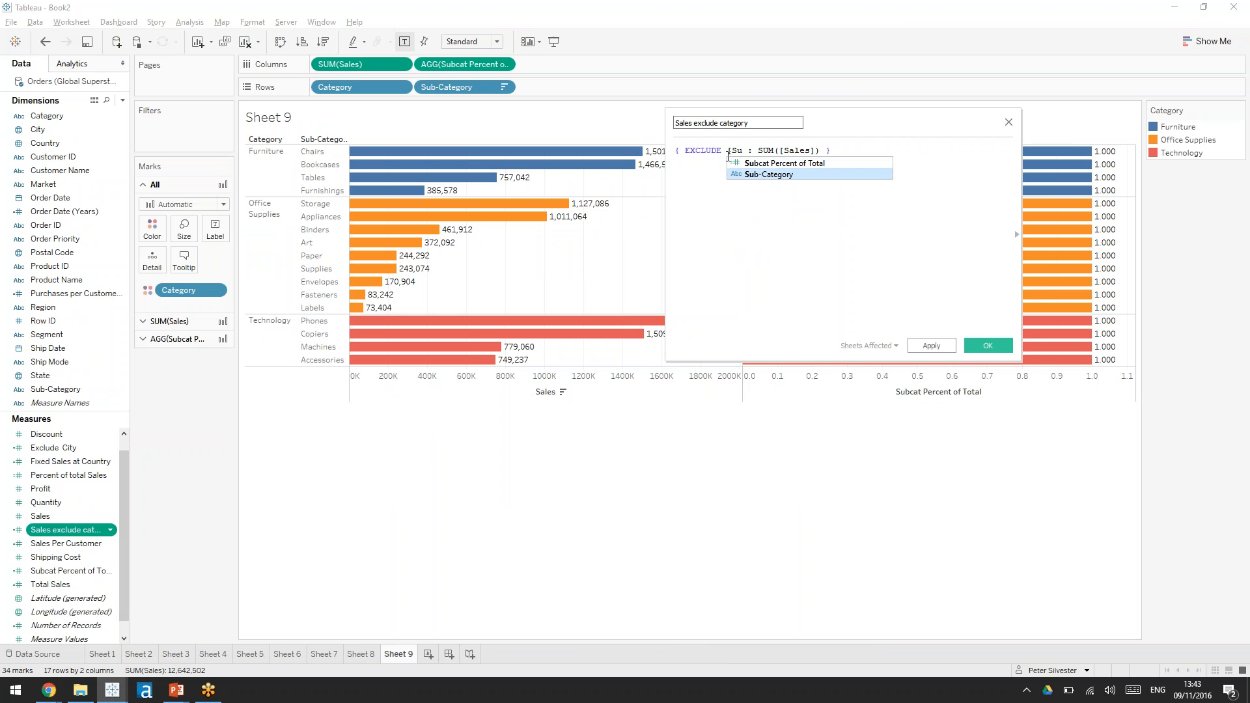
key("Return")
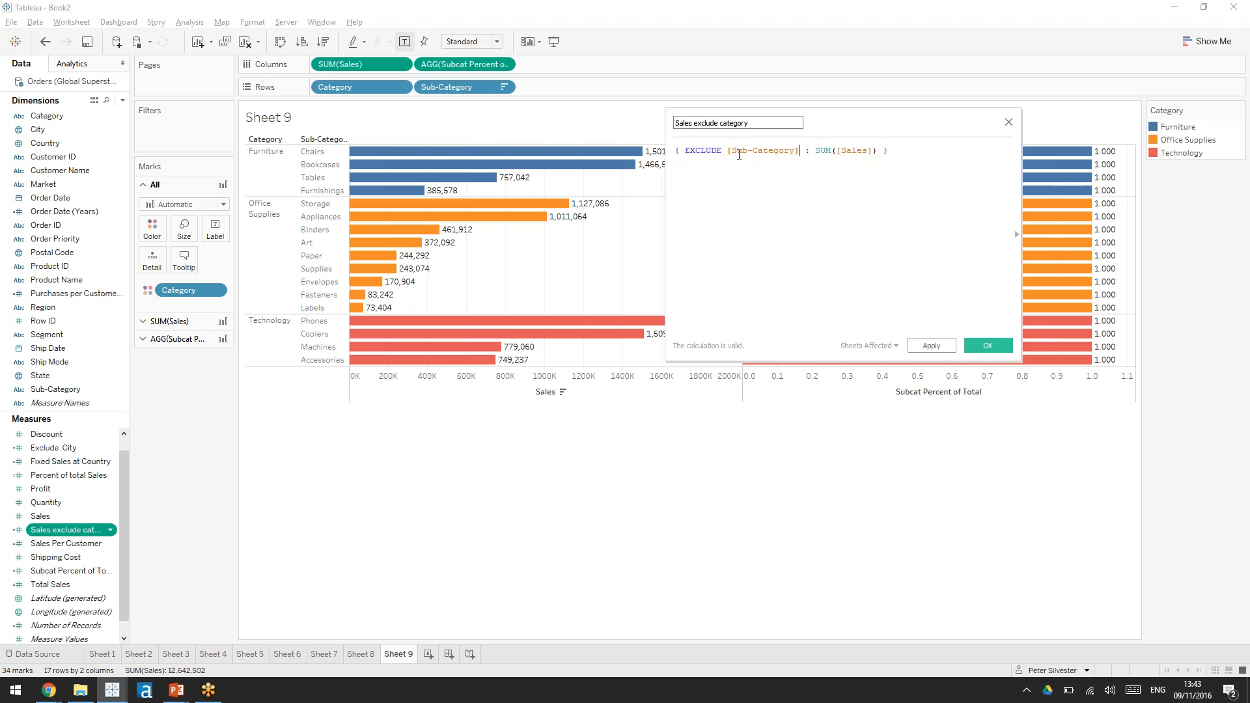
Step: Rename the calculation as Sales exclude subcategory and save it to update the chart
left_click(719, 123)
type("sub")
left_click(983, 345)
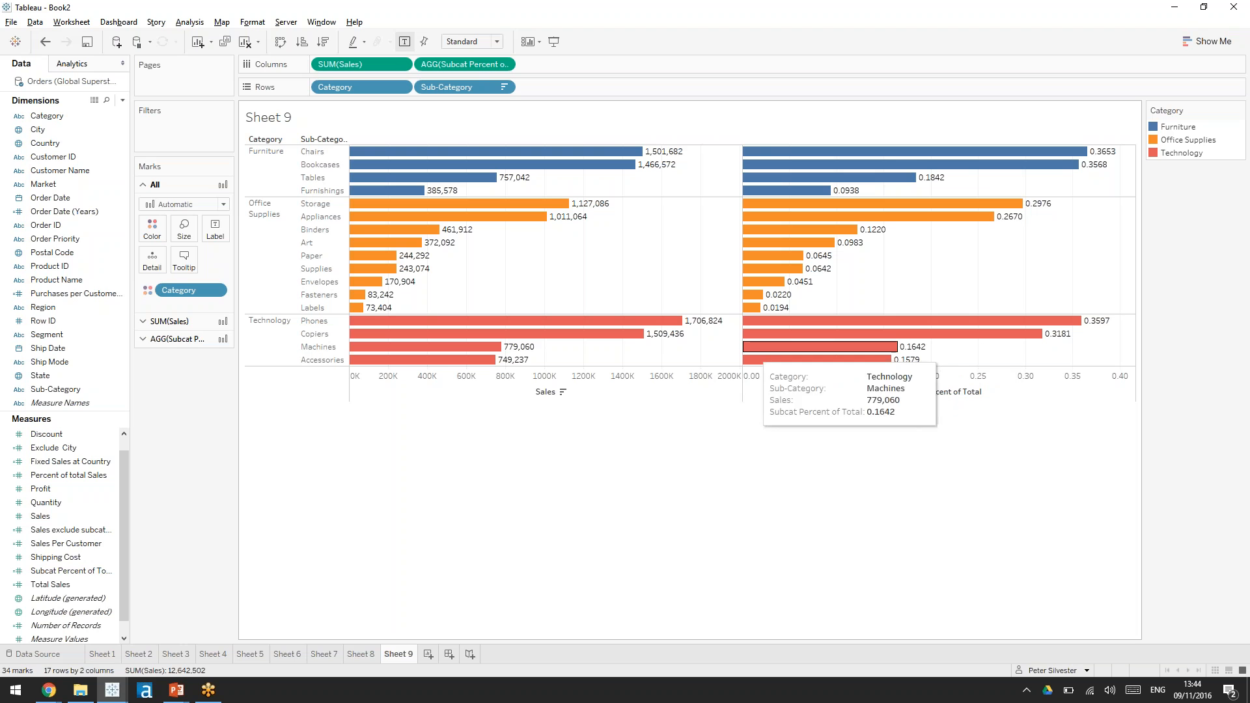
mouse_move(954, 164)
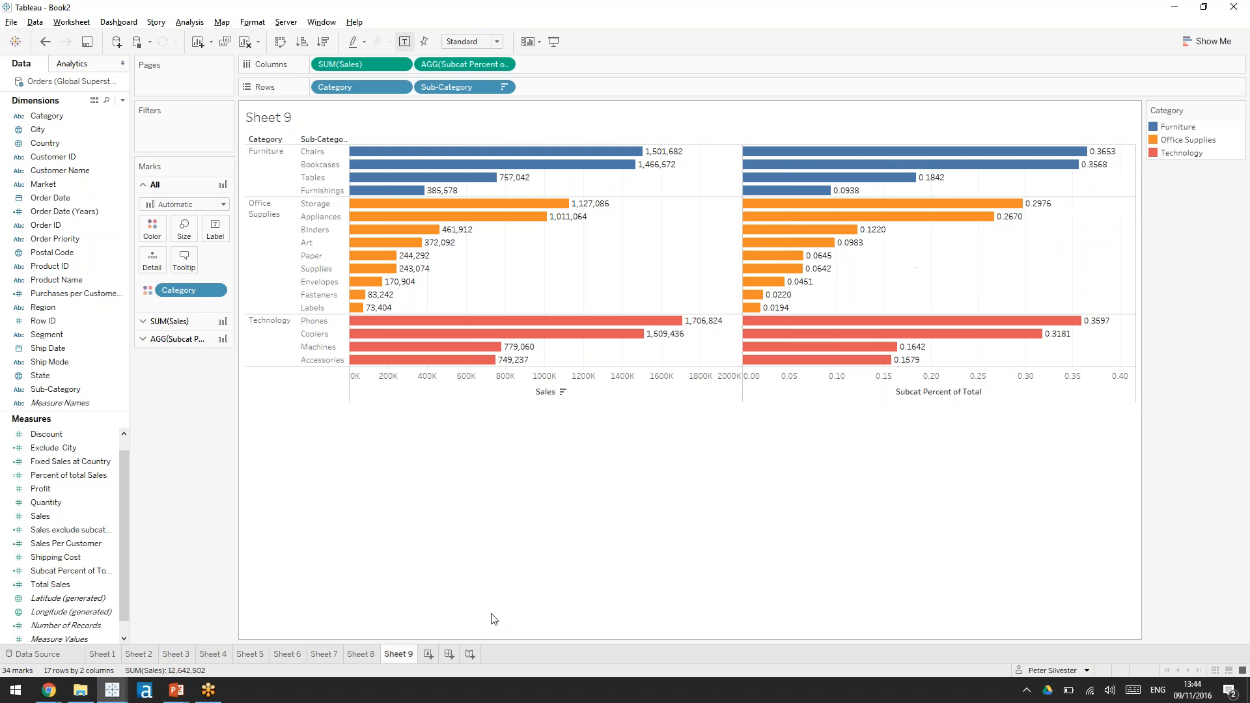
Step: Switch to the Level of Detail Calculations presentation in PowerPoint and run its slide show
left_click(176, 690)
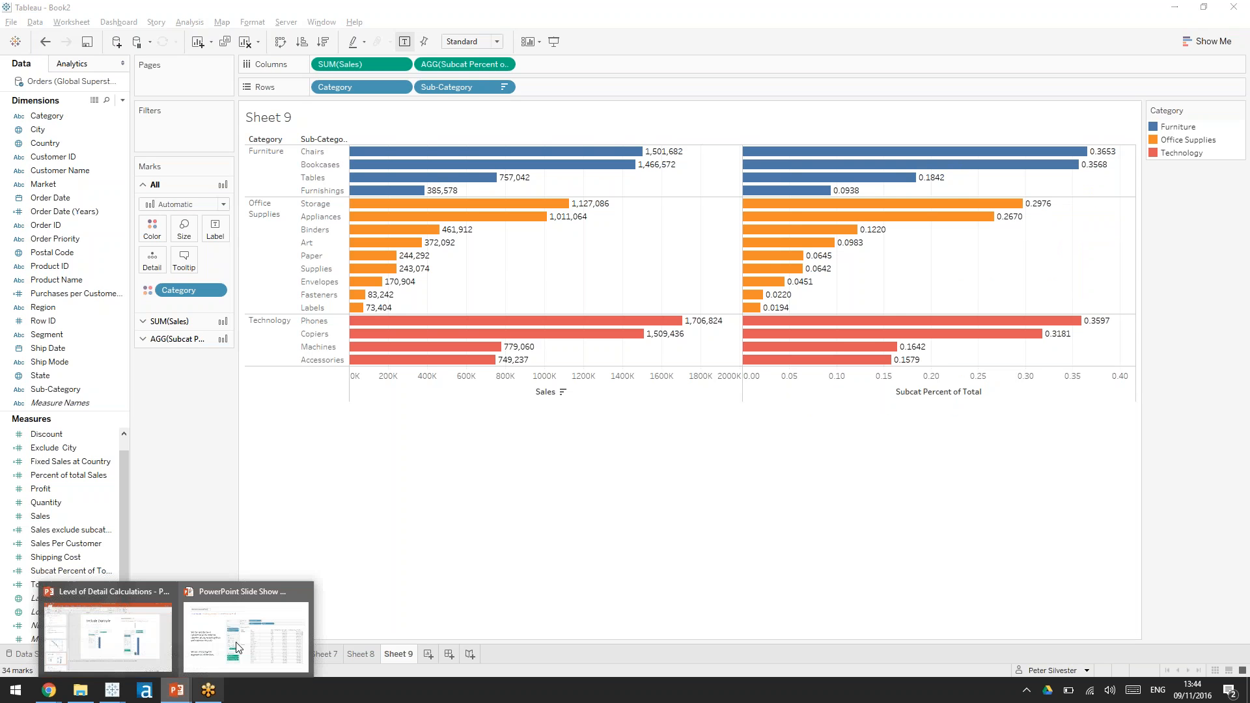
left_click(162, 647)
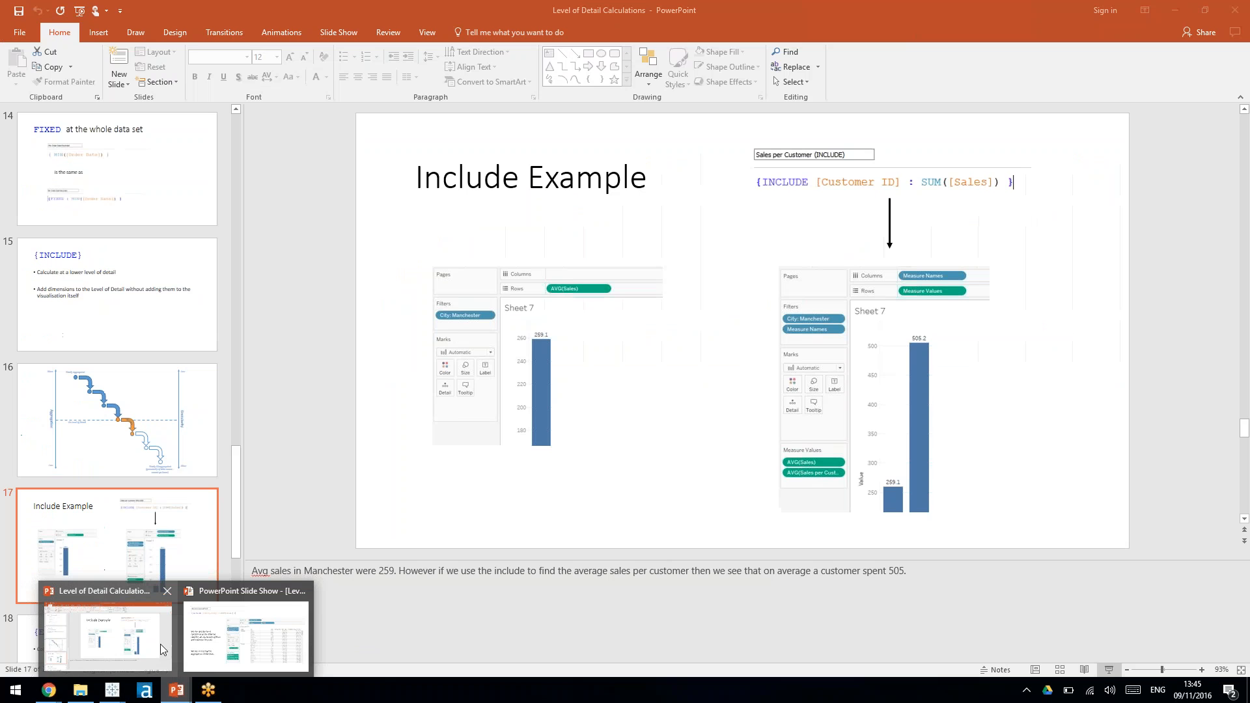
left_click(154, 642)
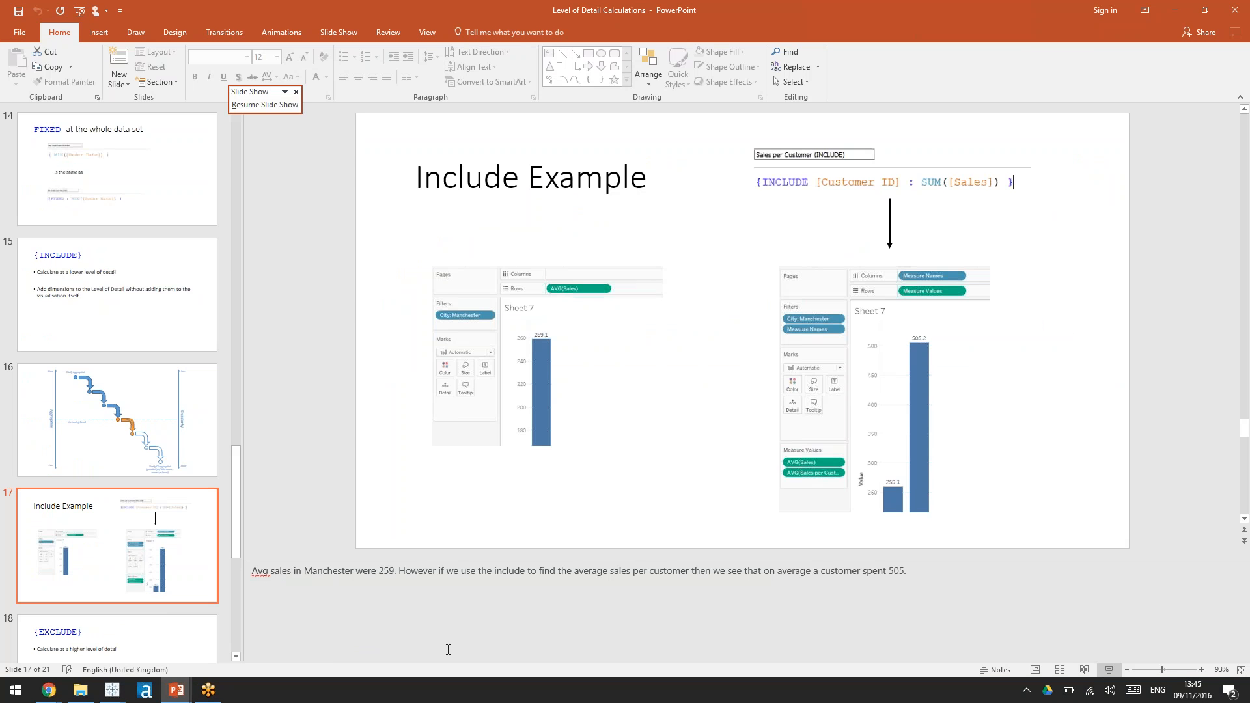
left_click(1109, 671)
Step: Review the EXCLUDE diagram and the Total Sales by Country (EXCLUDE) example slide, and end the slide show
key("Right")
key("Right")
key("Left")
key("Left")
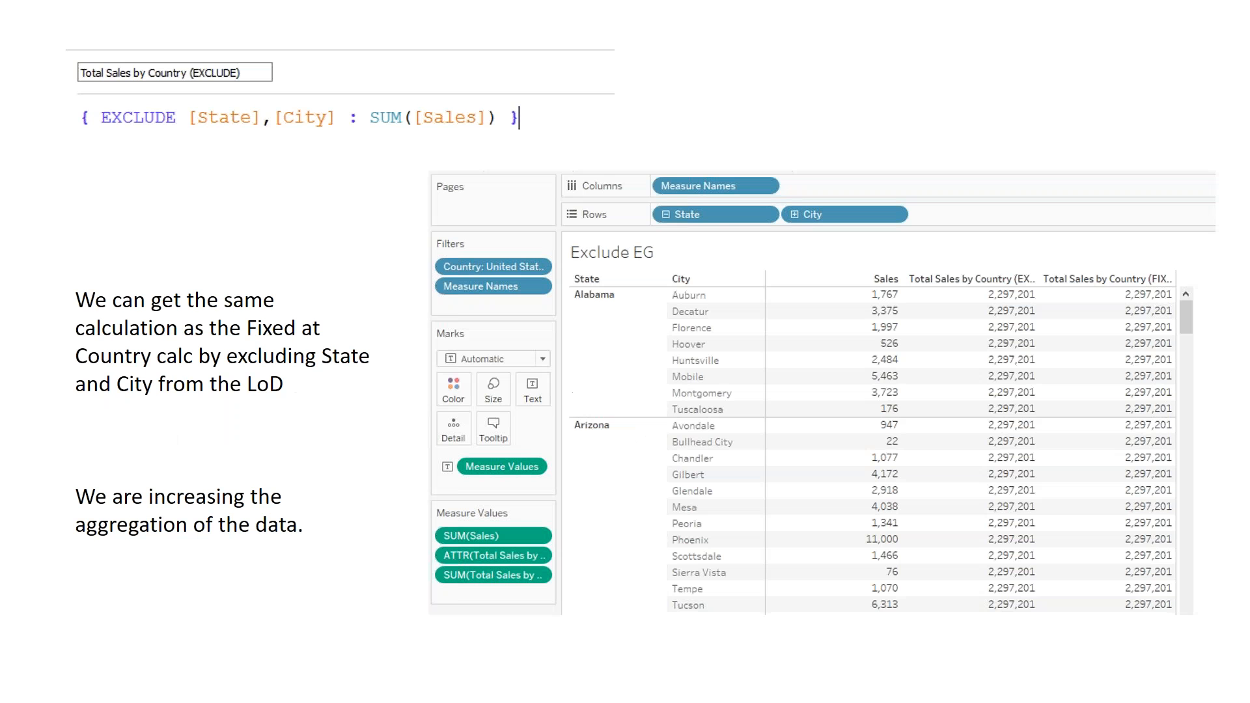
key("Left")
key("Right")
key("Left")
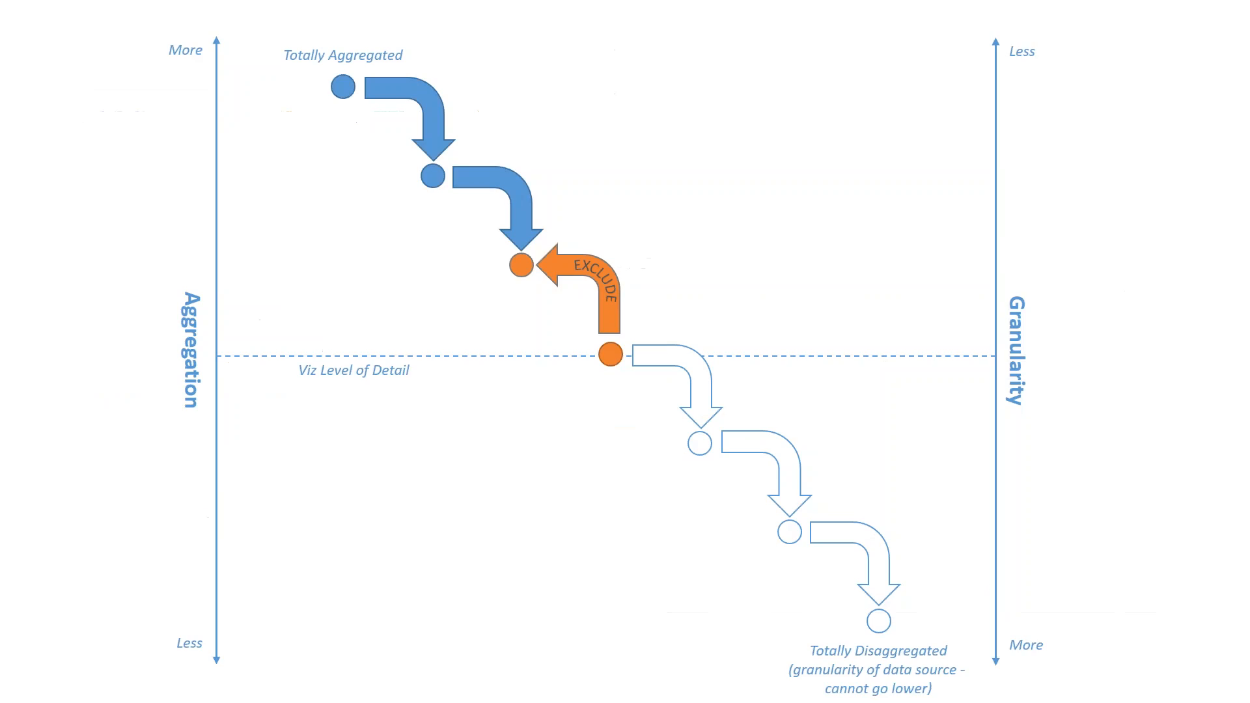
key("Right")
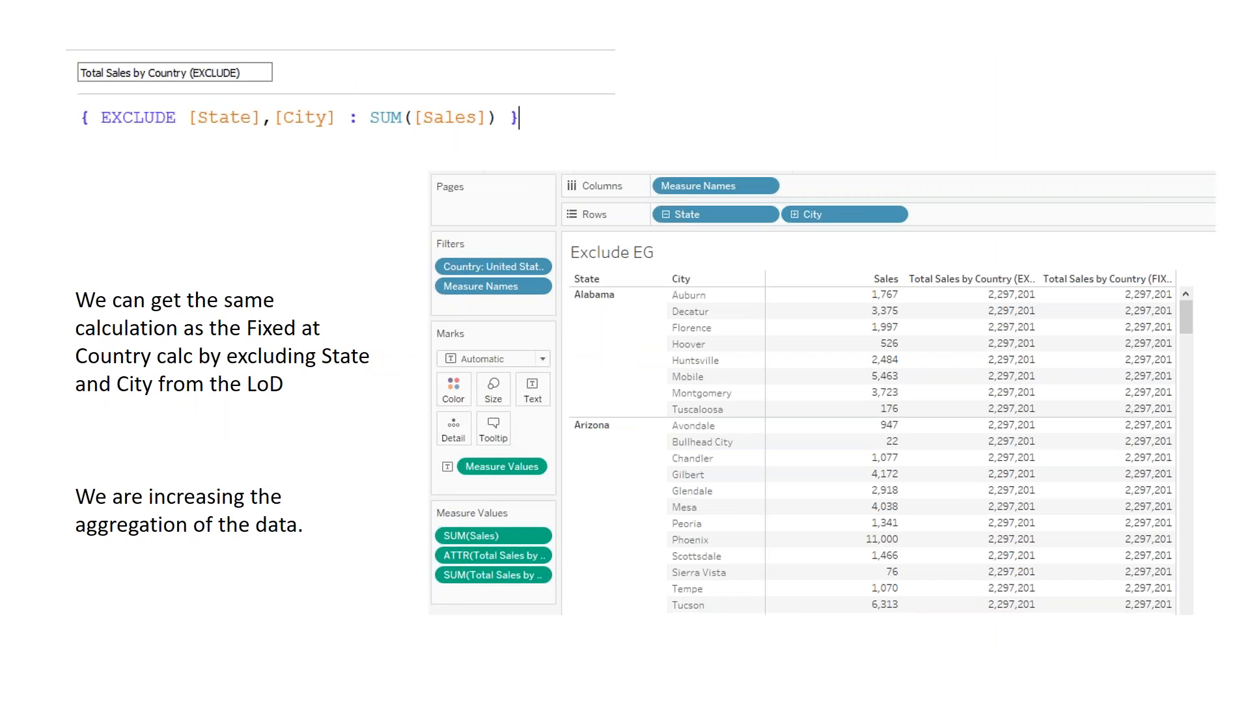
key("Escape")
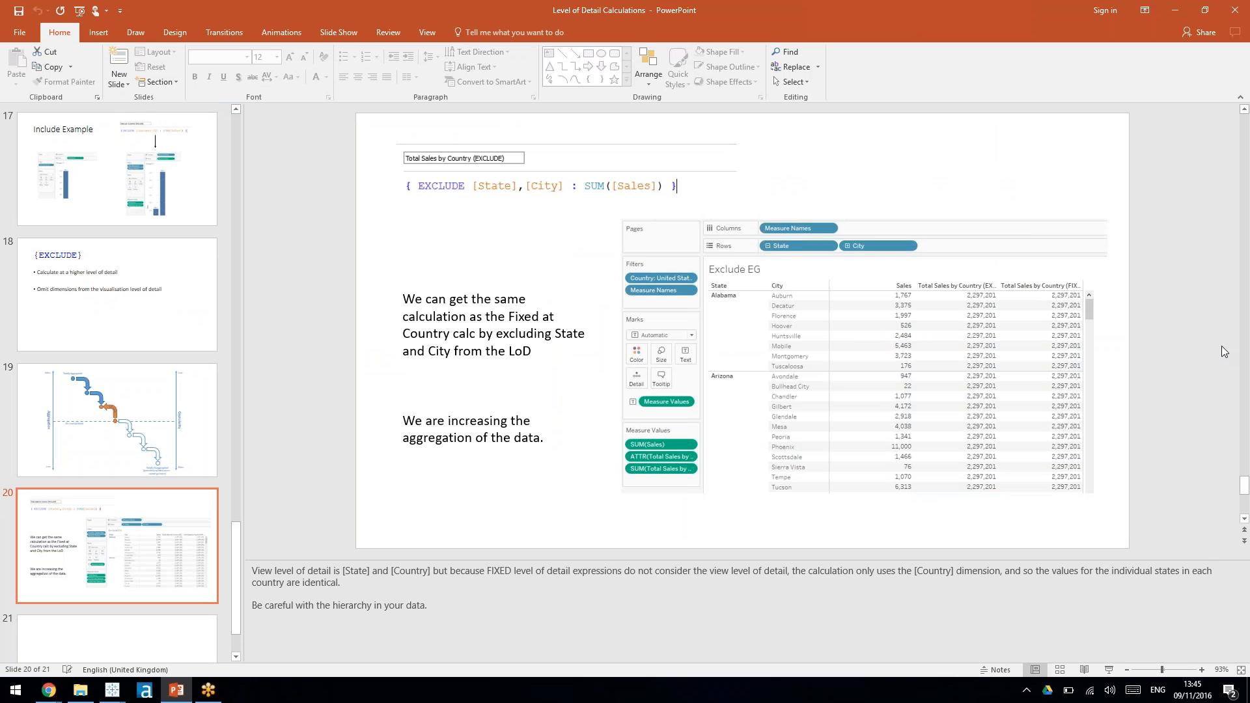
left_click(1229, 341)
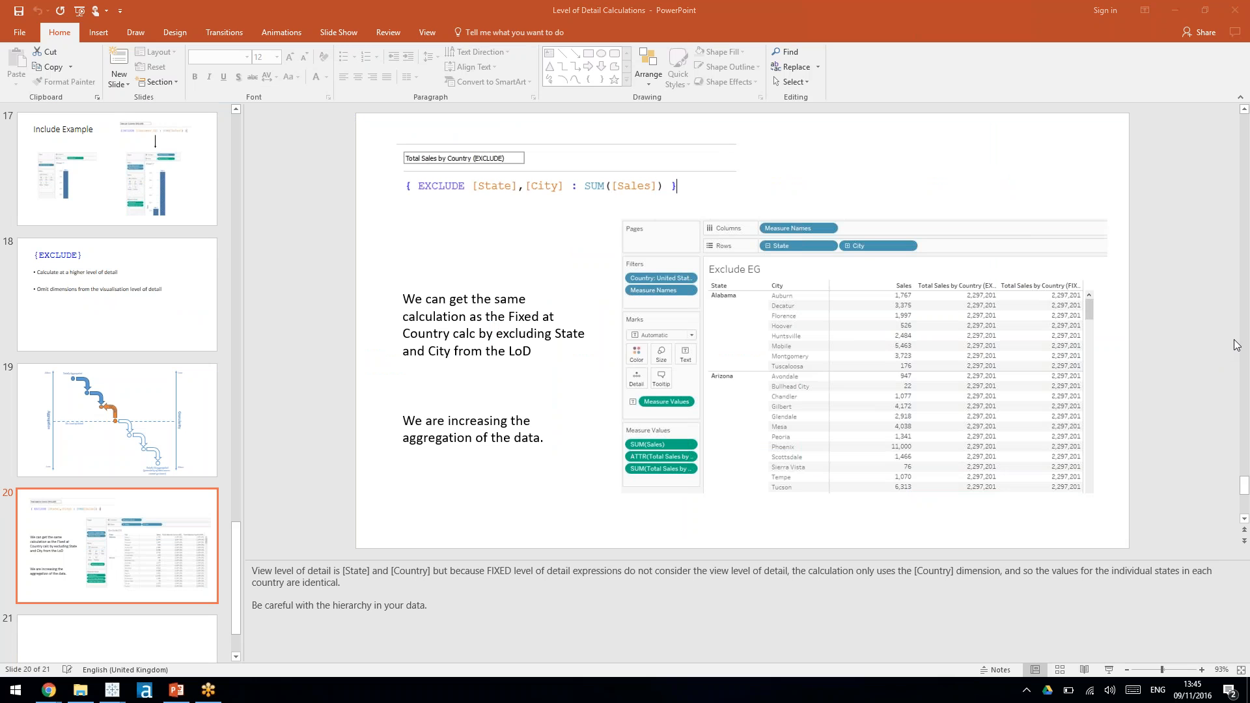
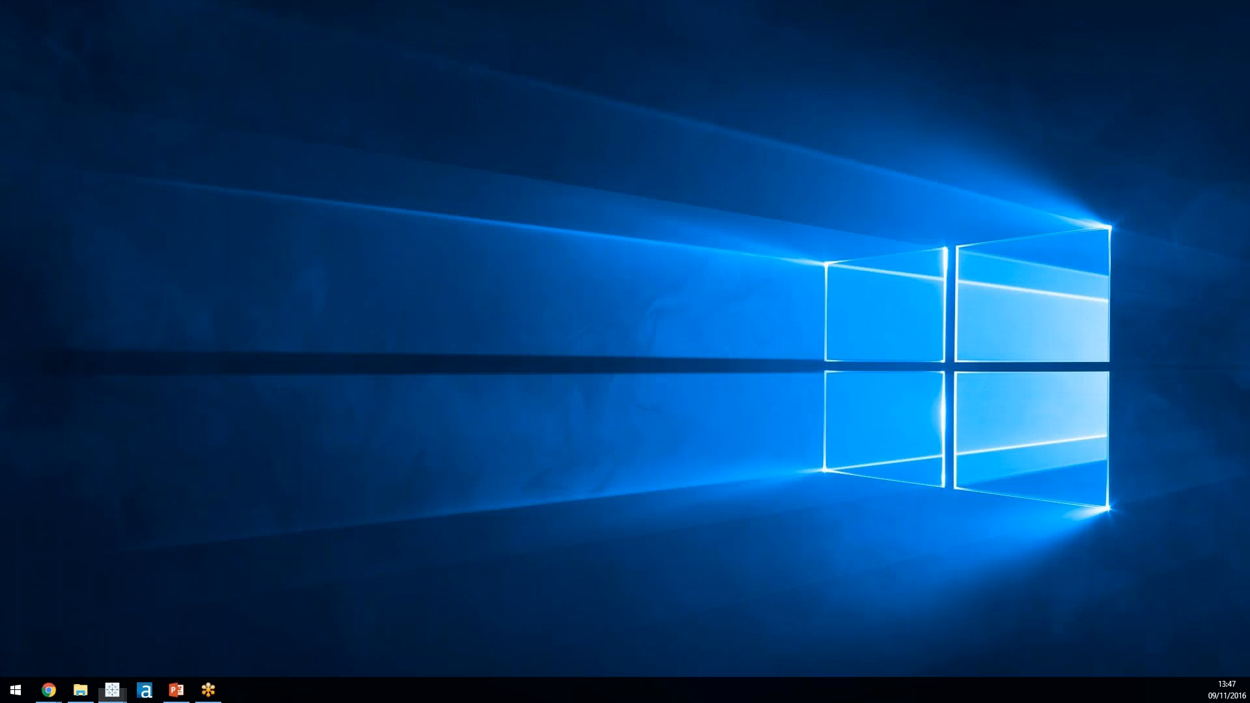
left_click_drag(1249, 1, 689, 16)
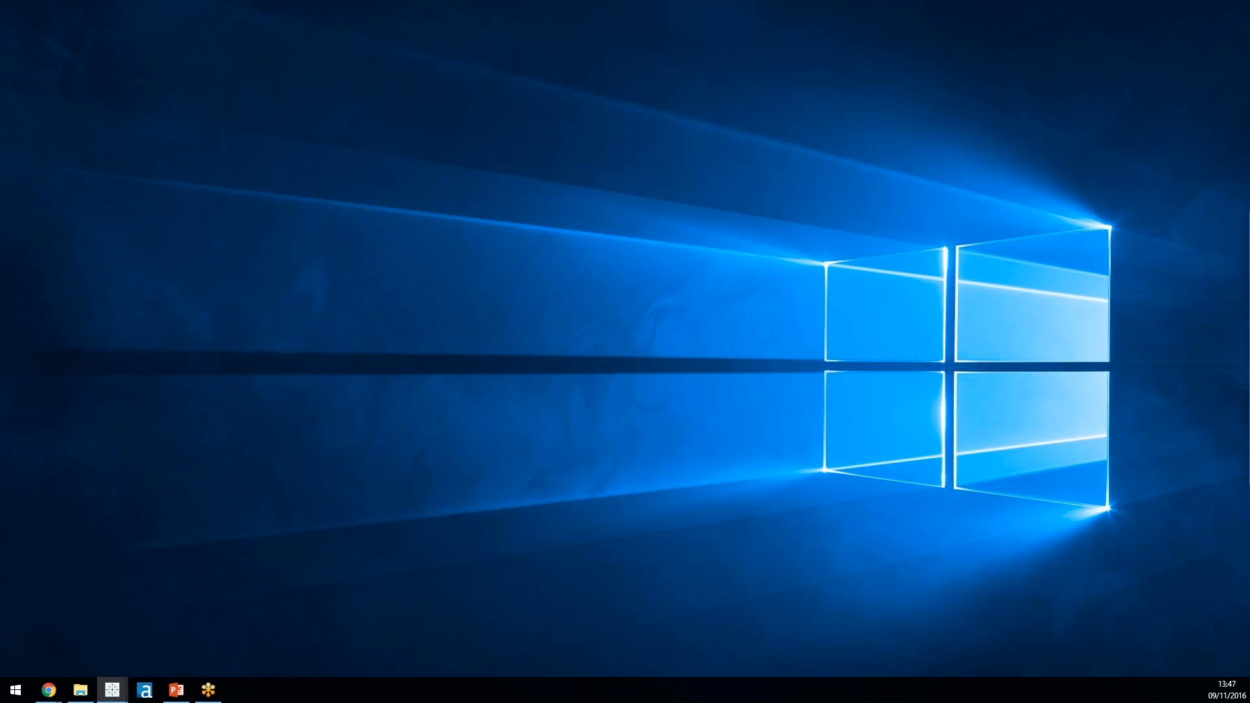
left_click_drag(1249, 215, 716, 2)
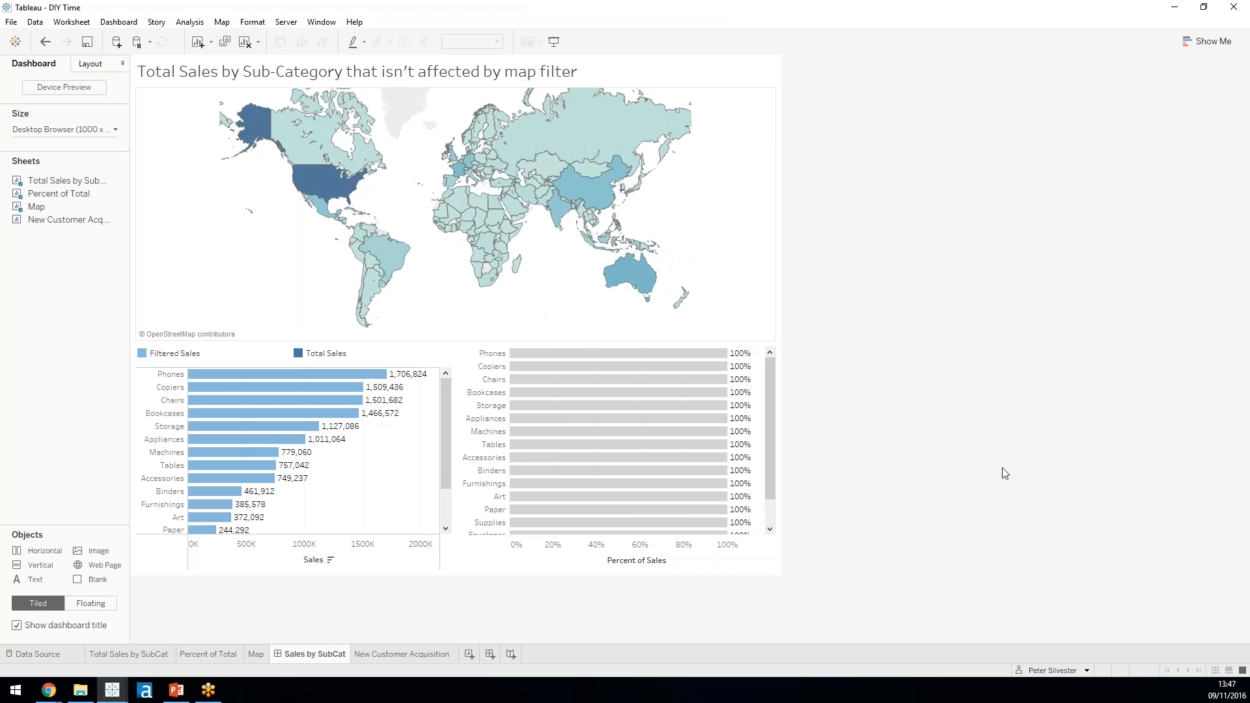
Step: Show the Sales by SubCat dashboard of the DIY Time workbook in presentation mode, and filter it by the United States before clearing the selection
left_click(556, 43)
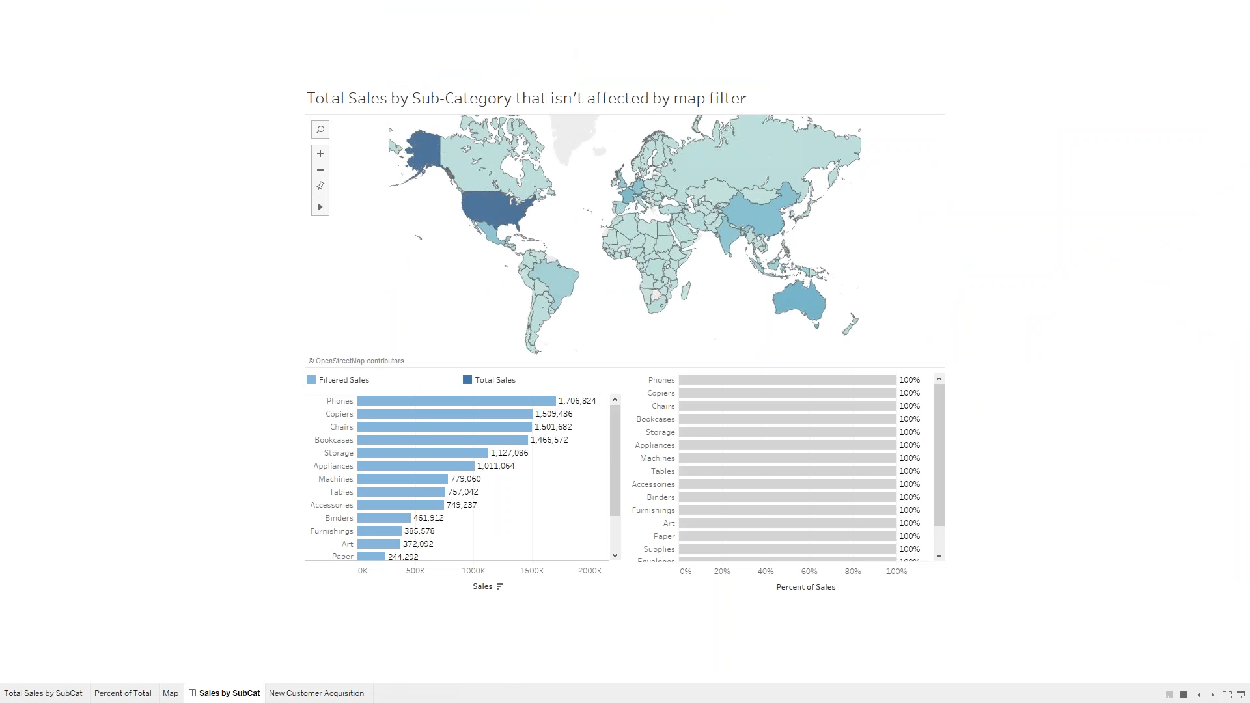
mouse_move(617, 233)
left_click(493, 216)
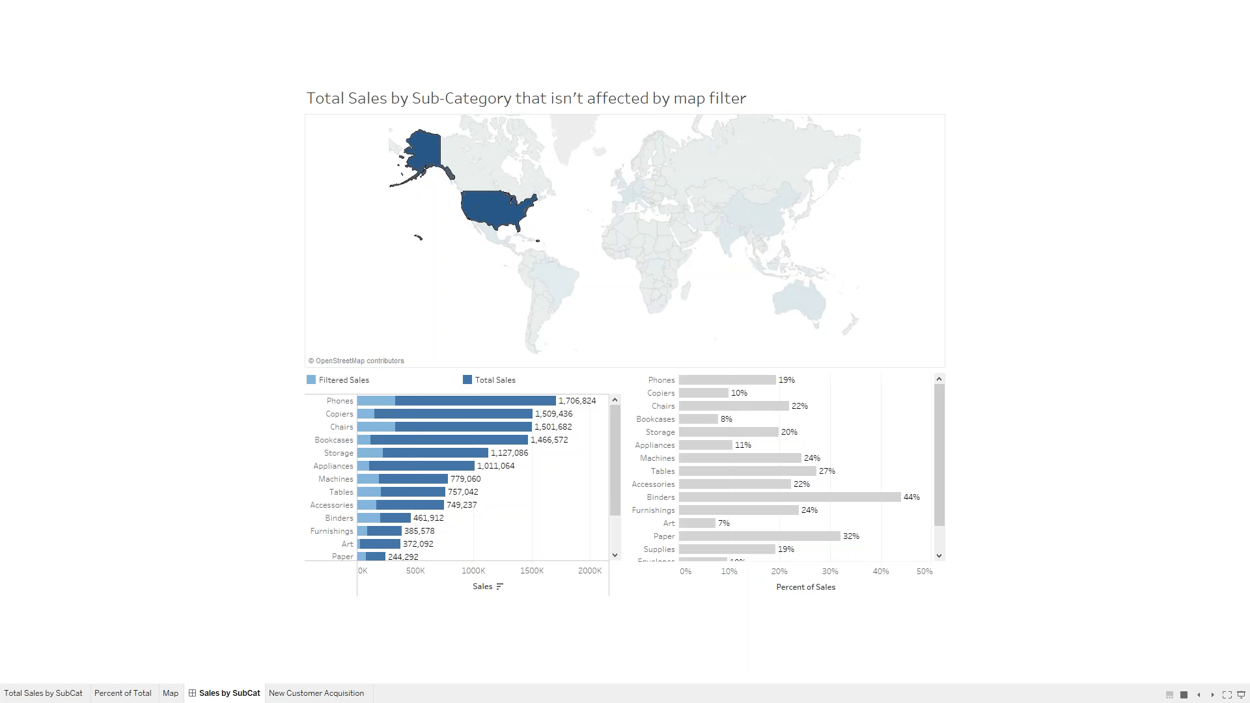
mouse_move(506, 244)
left_click(495, 208)
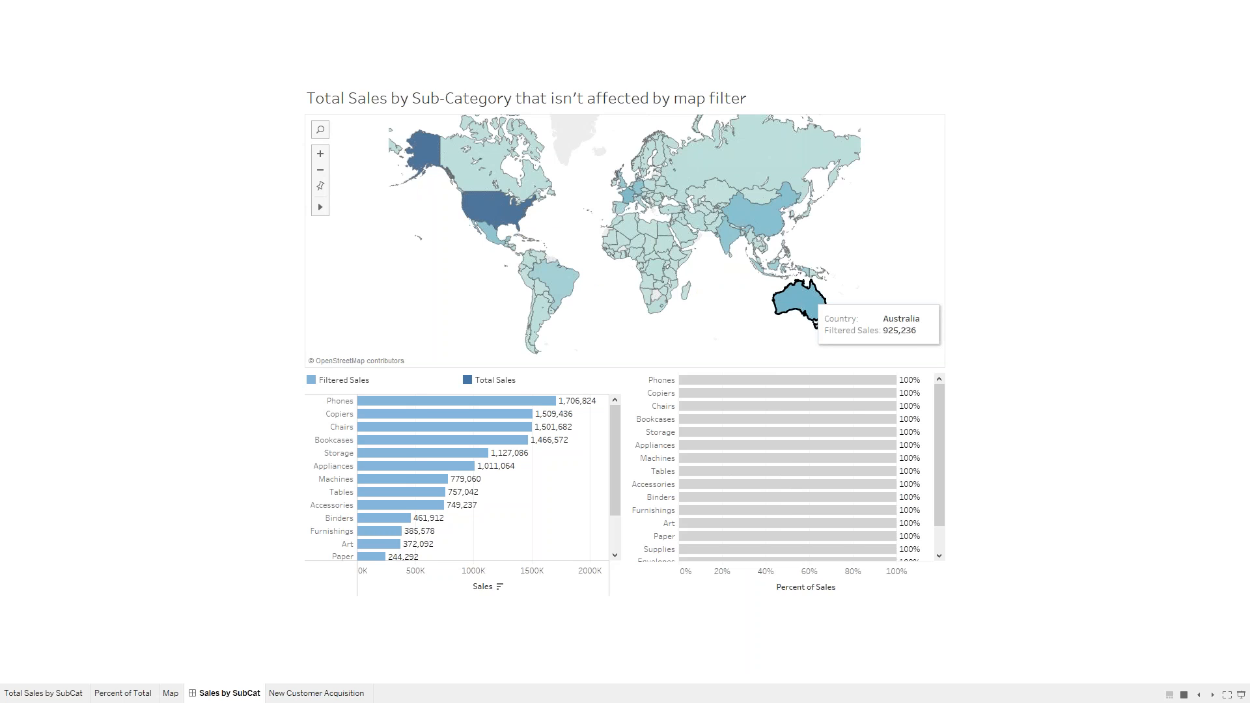
Step: Filter the dashboard by Australia on the map to compare filtered with total sales per sub-category, clearing the selection after each check
left_click(800, 305)
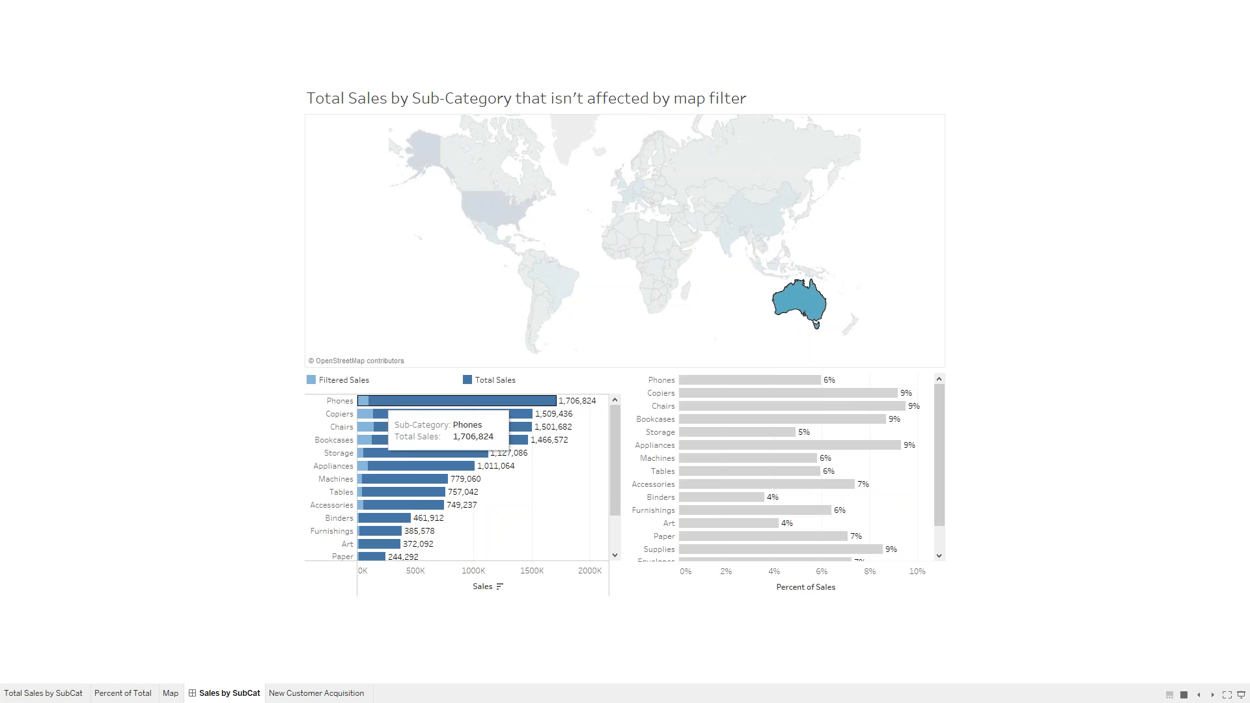
mouse_move(365, 406)
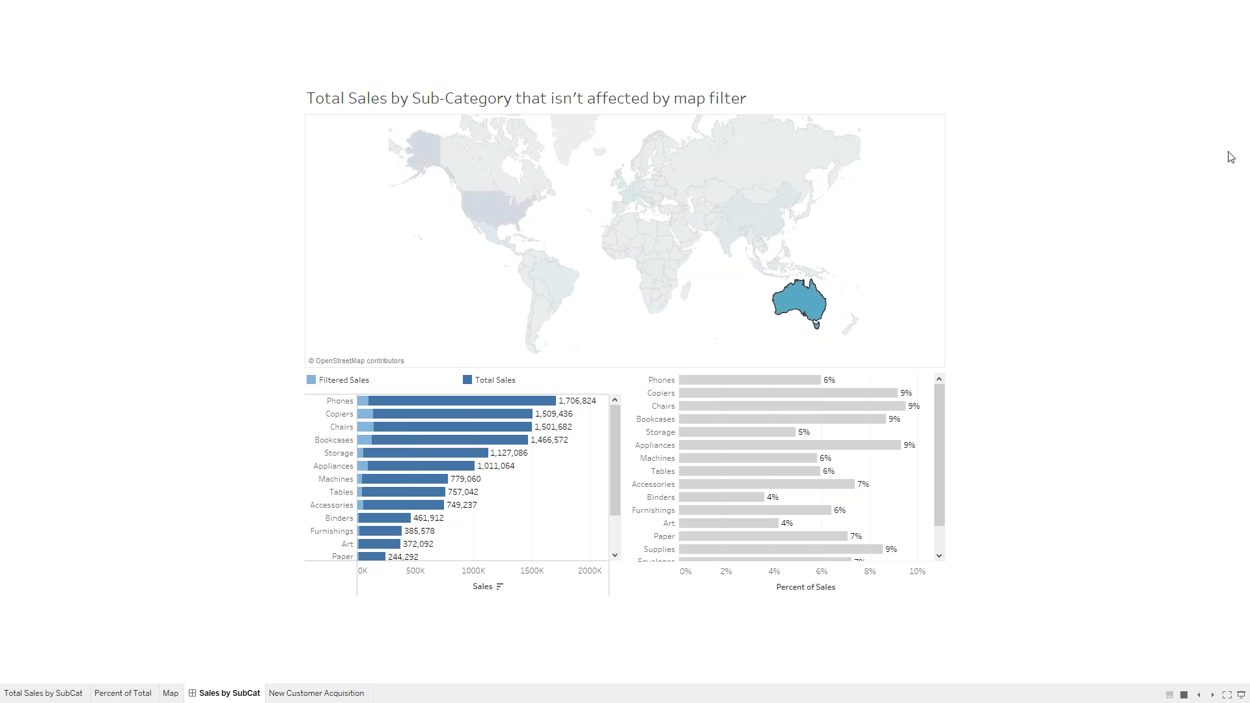
left_click(756, 334)
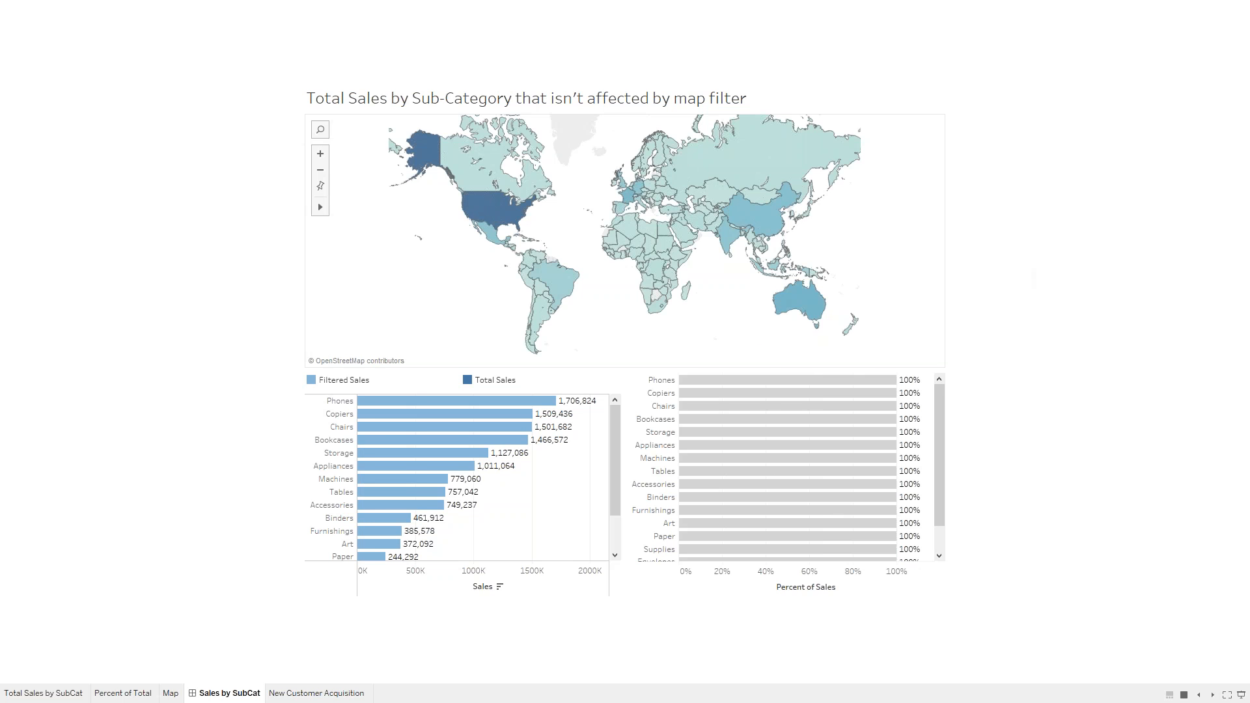
left_click(811, 309)
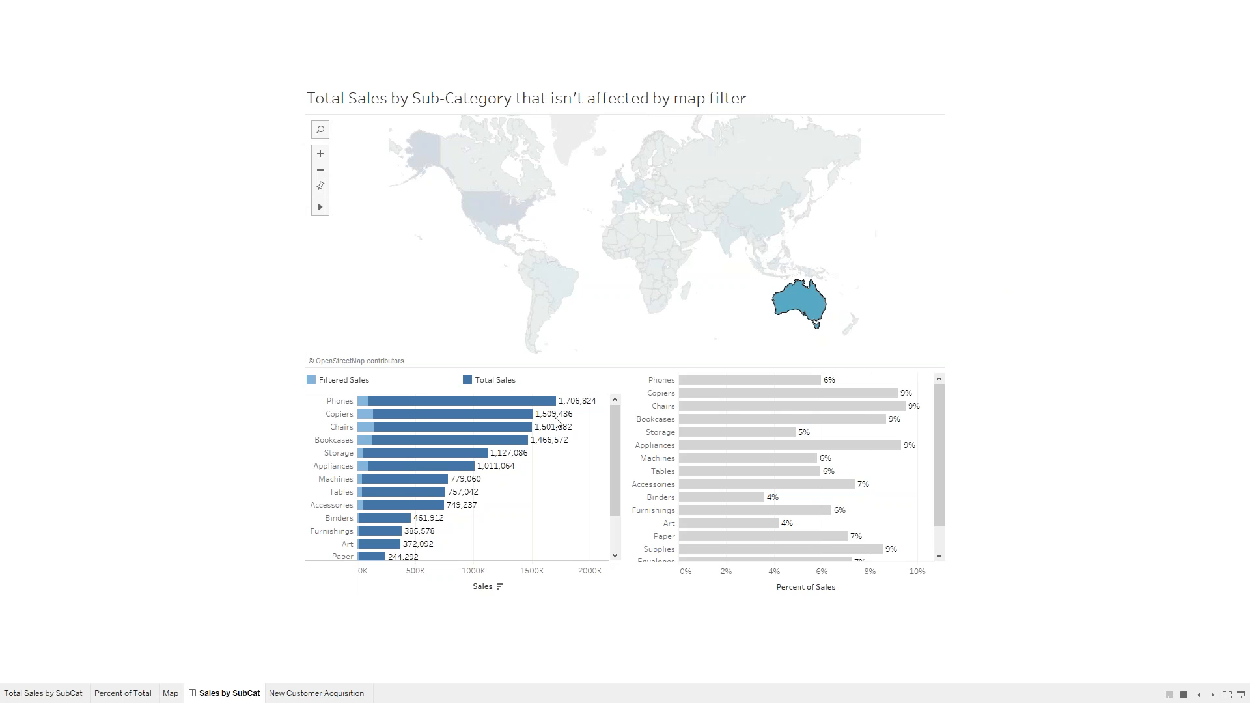
mouse_move(345, 223)
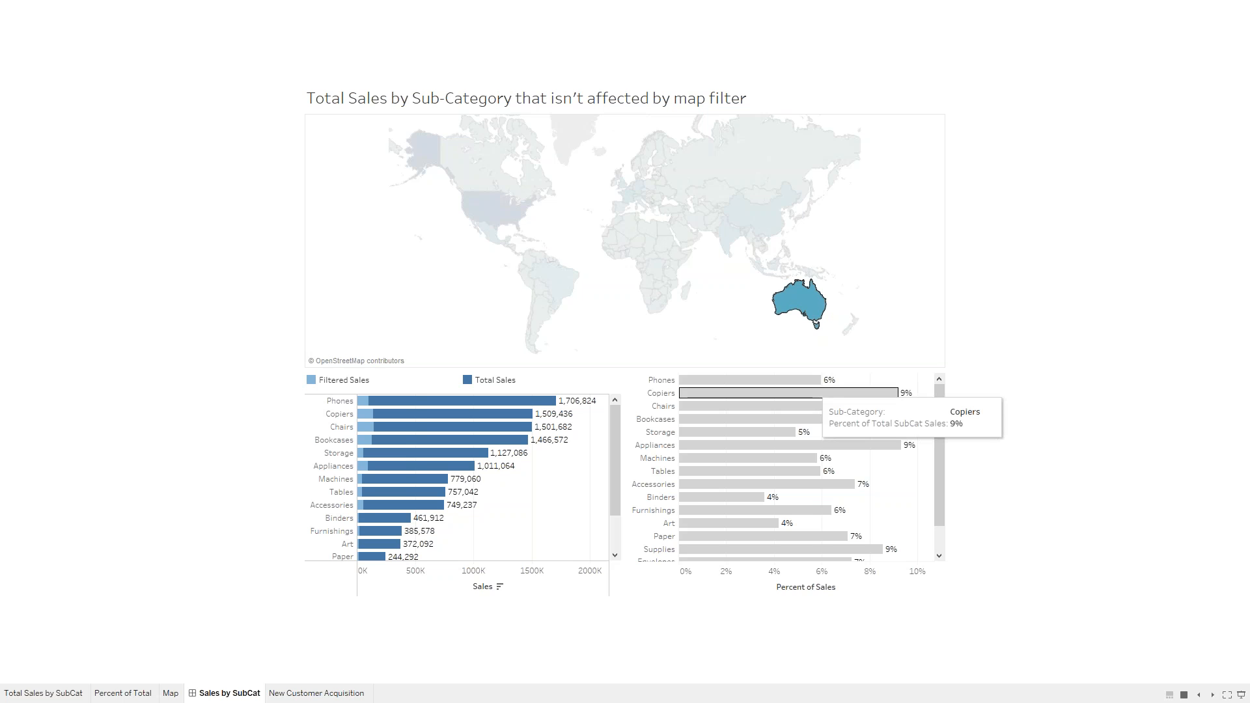
left_click(568, 215)
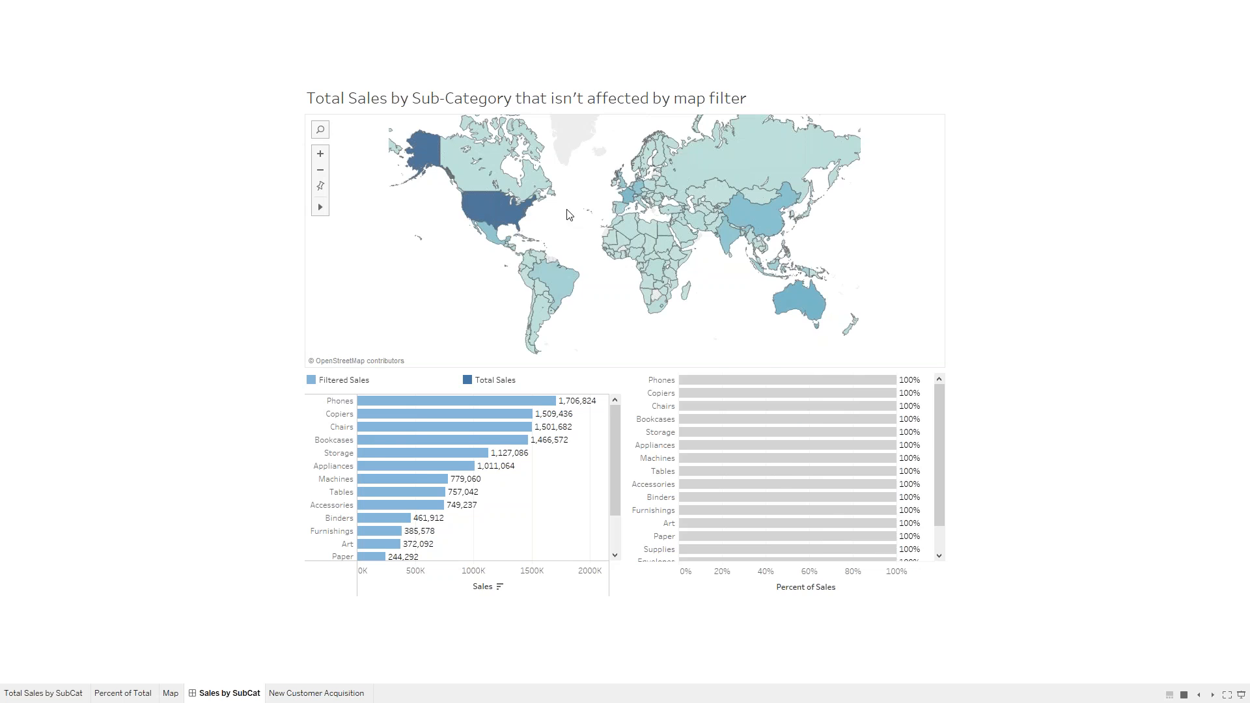
Step: Filter the dashboard by the United States, inspect the sub-category bars against total sales, and leave presentation mode
left_click(512, 210)
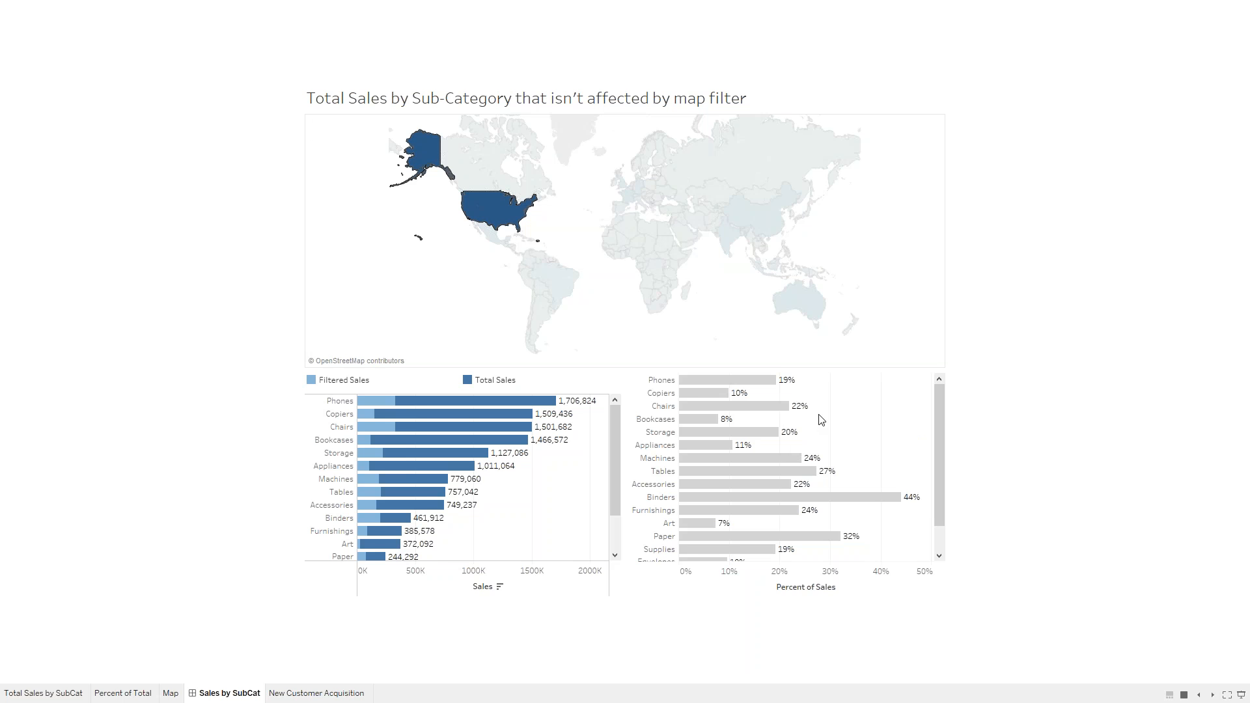
mouse_move(513, 415)
mouse_move(422, 404)
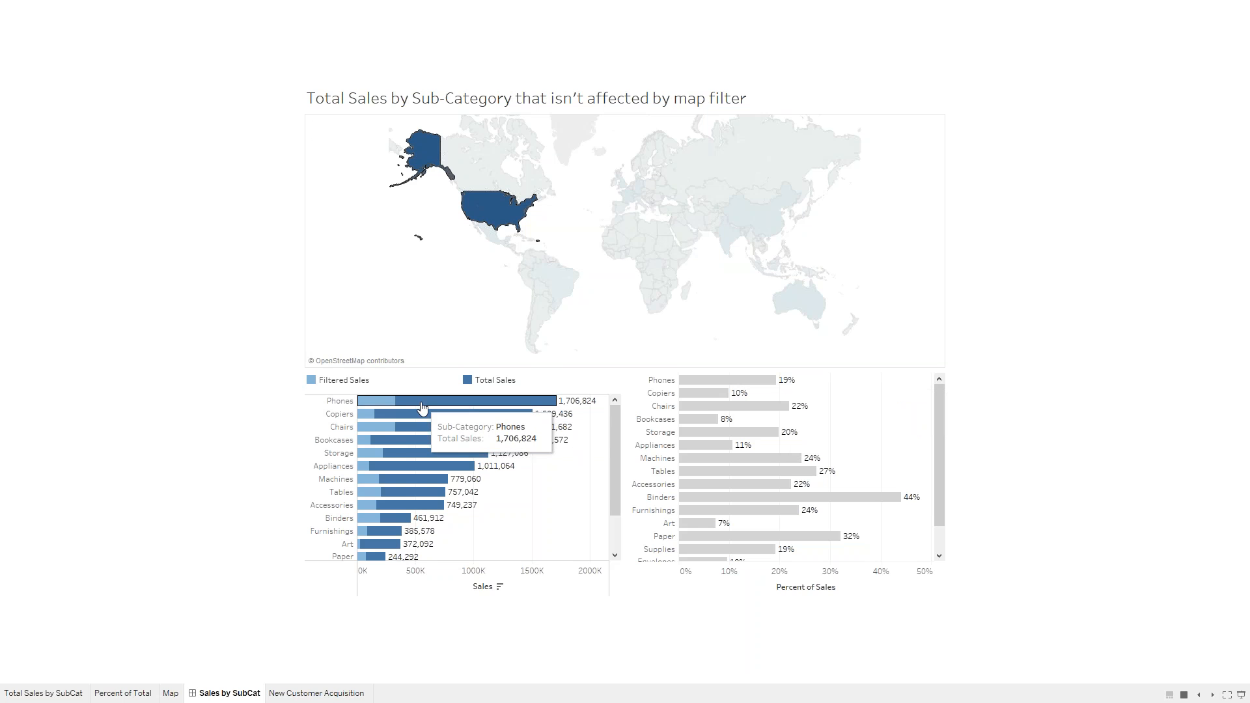
left_click(498, 210)
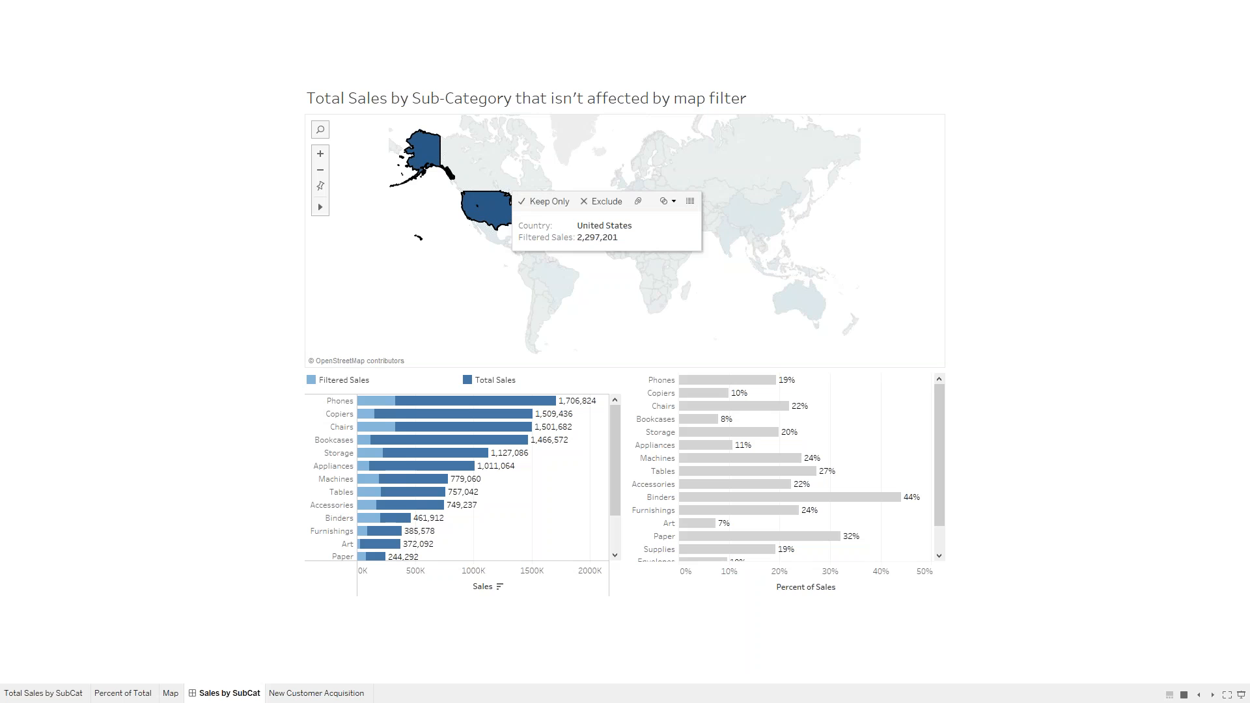
left_click(461, 322)
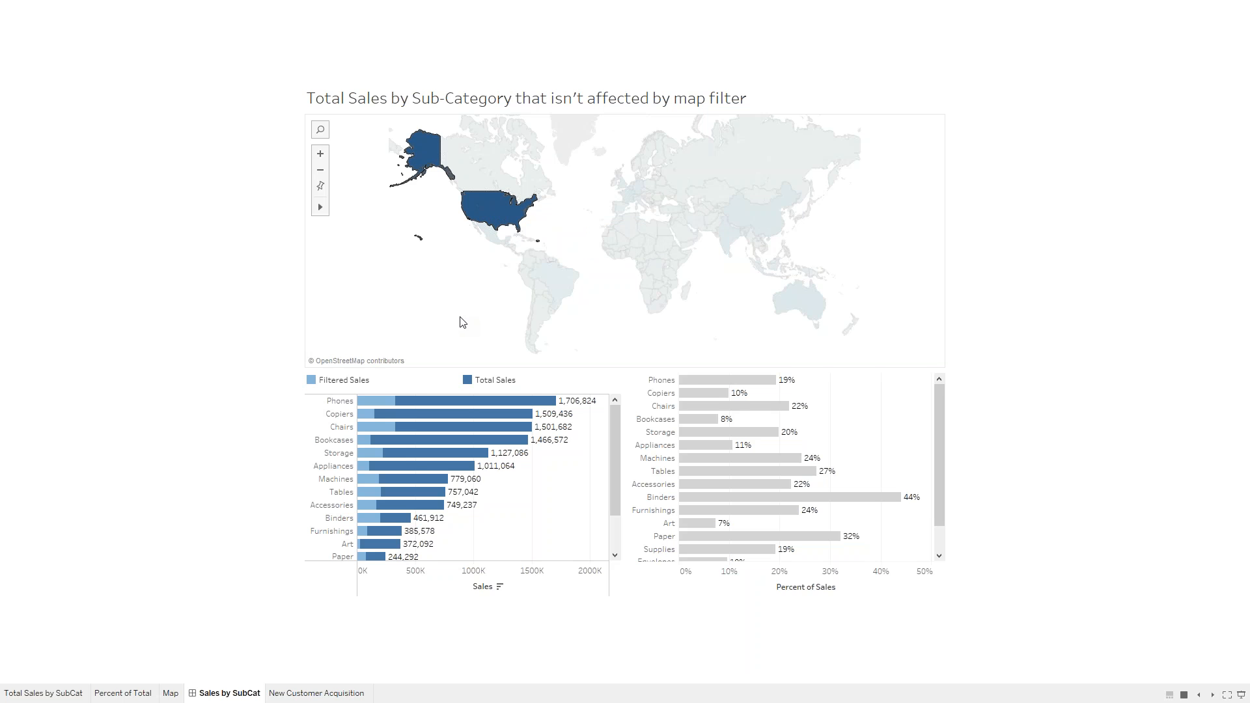
mouse_move(495, 428)
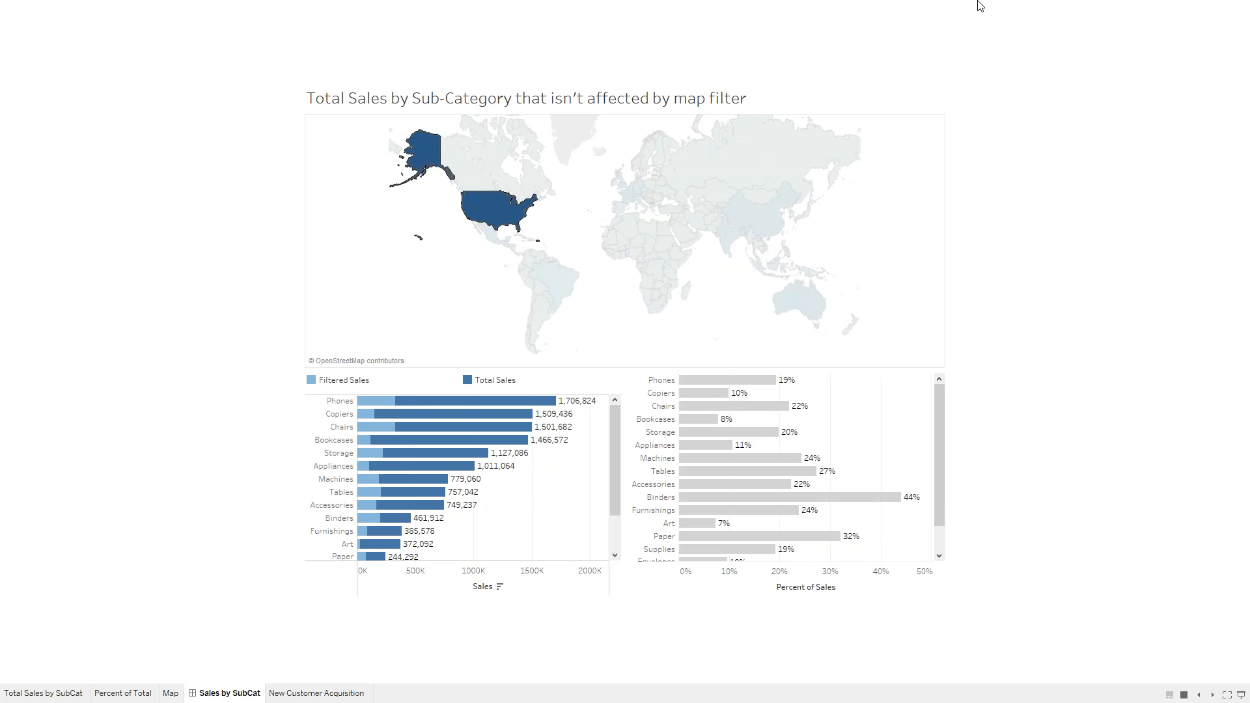
key("Escape")
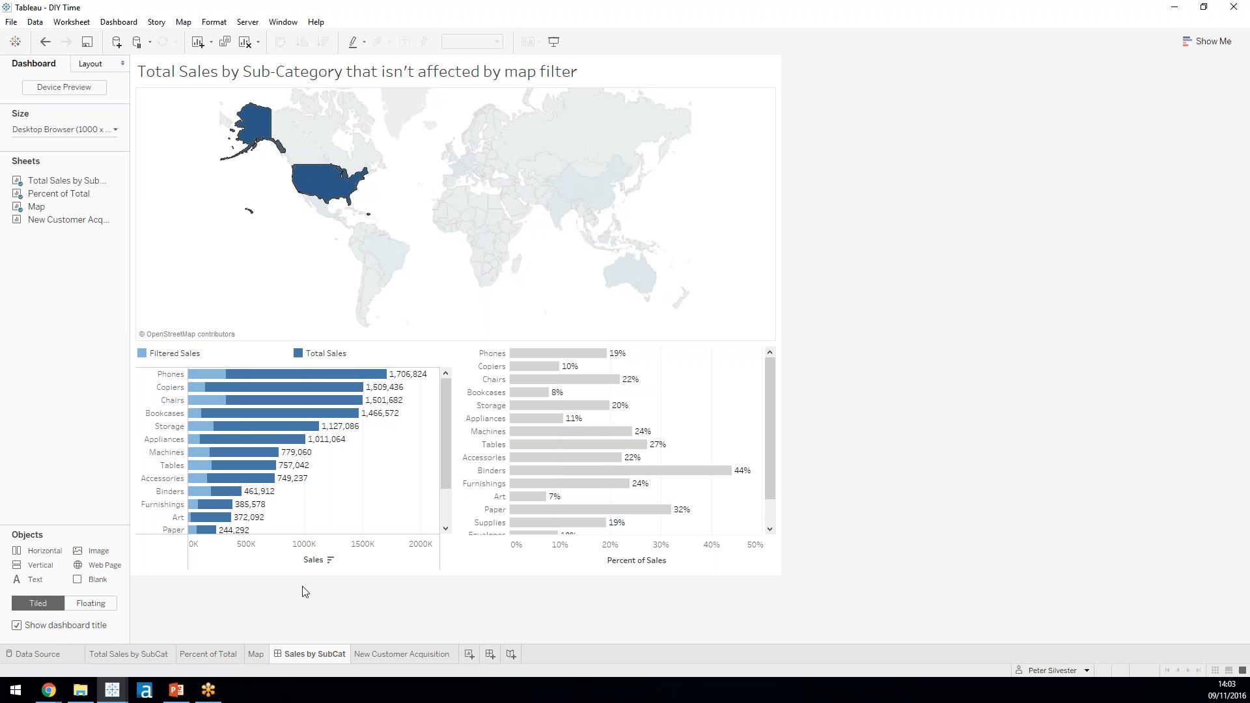
Step: Build a bar chart of Sales by Sub-Category on a new worksheet and sort it in descending order of sales
left_click(119, 655)
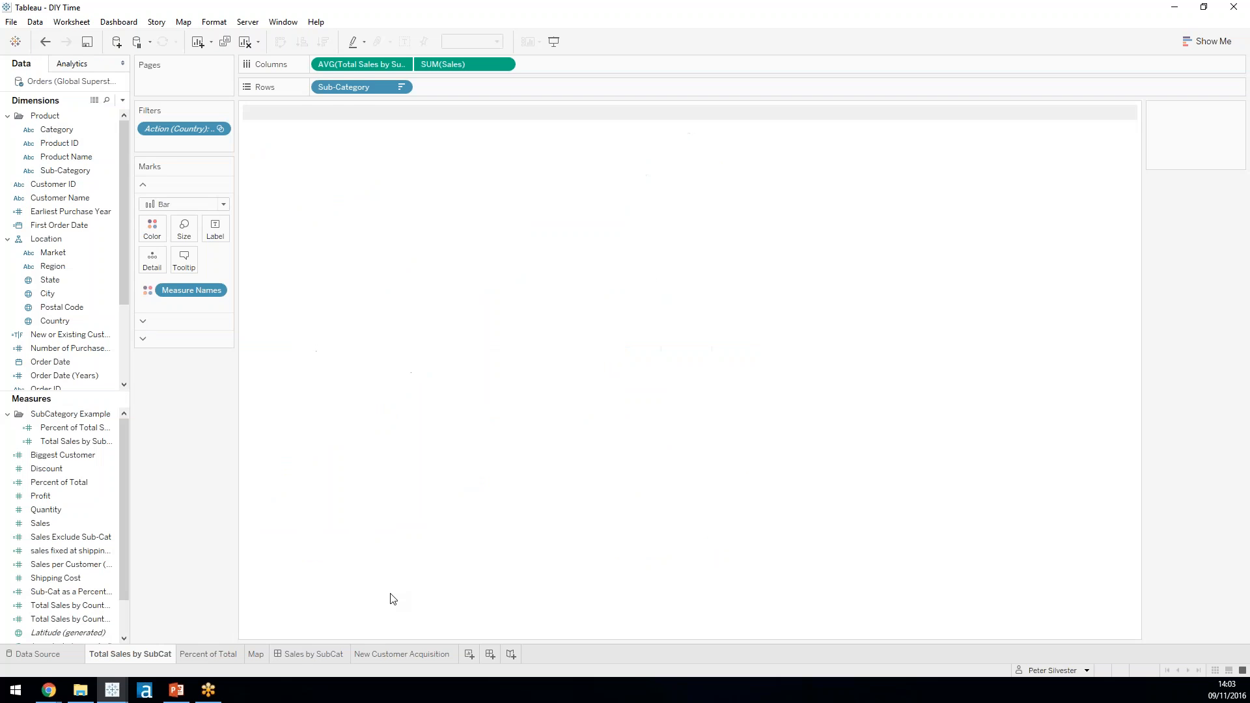
left_click(470, 653)
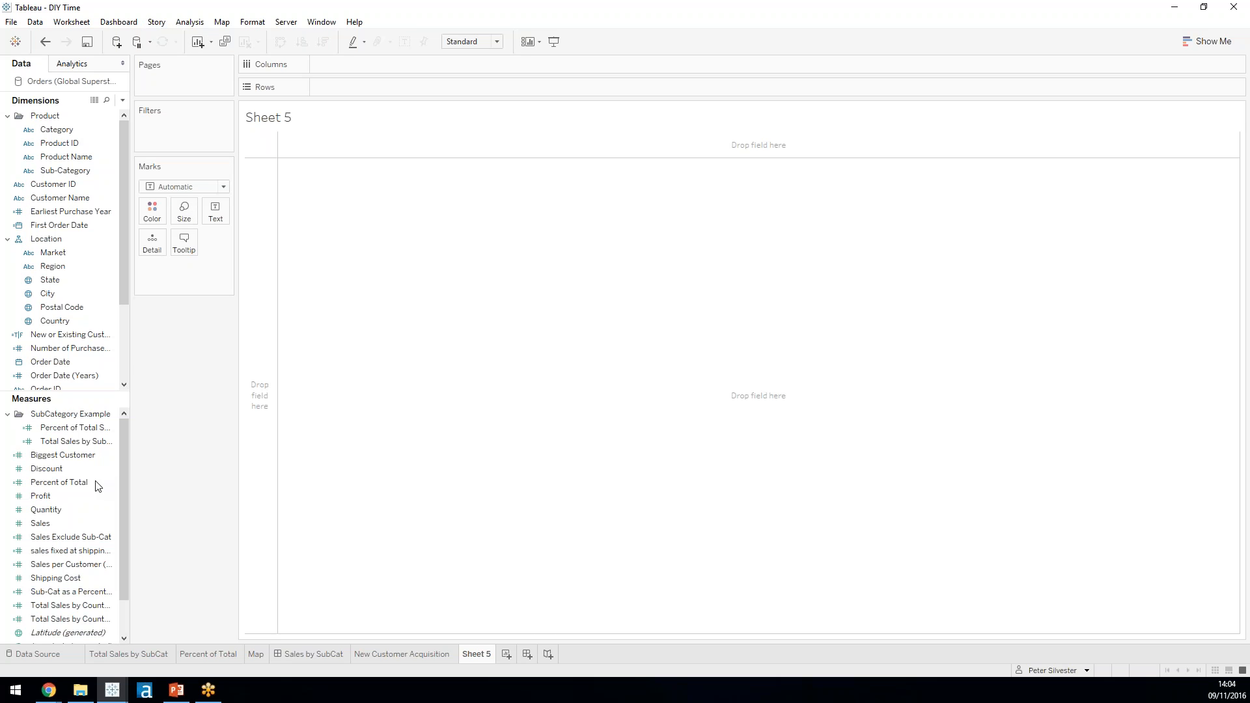
left_click_drag(71, 319, 7, 313)
left_click_drag(67, 171, 271, 247)
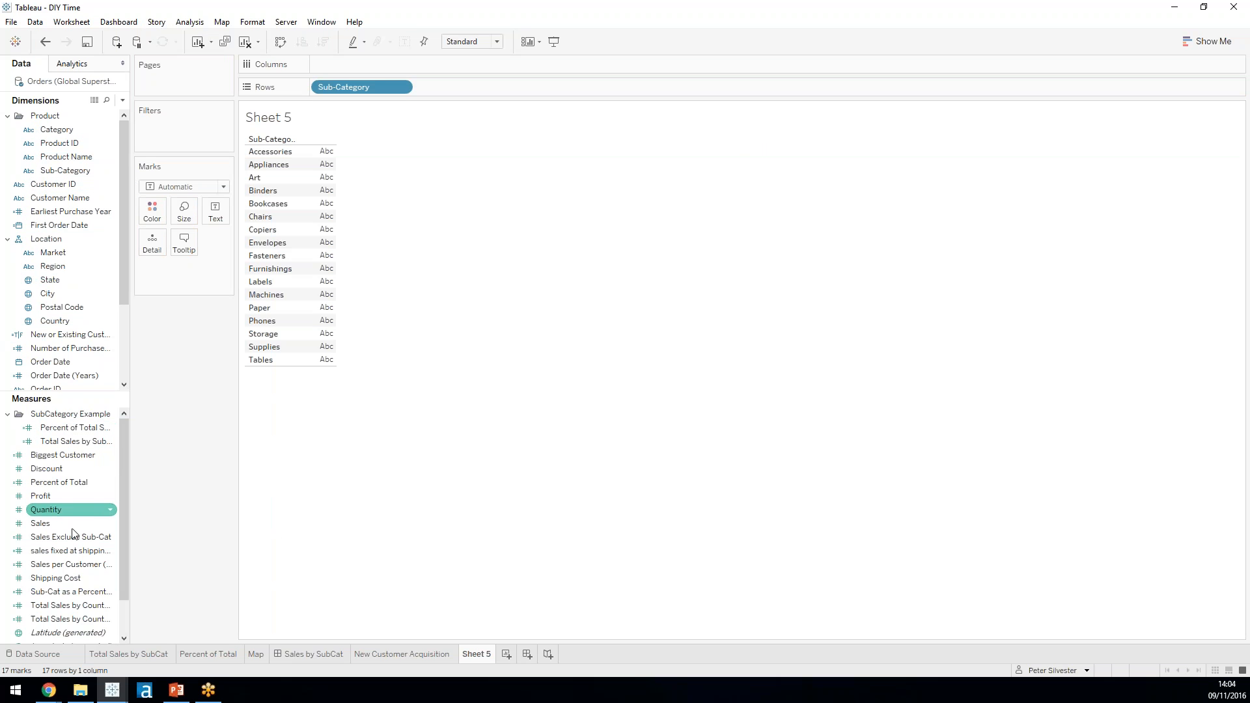
left_click_drag(40, 523, 407, 65)
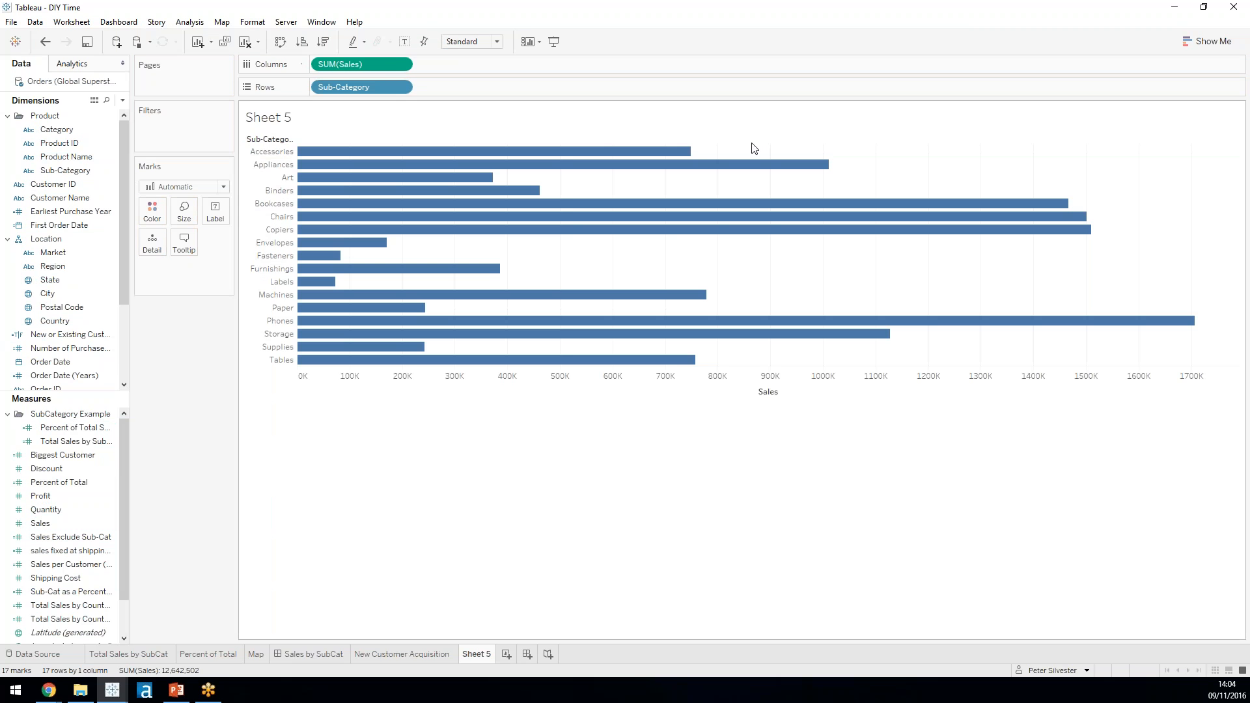
left_click(769, 139)
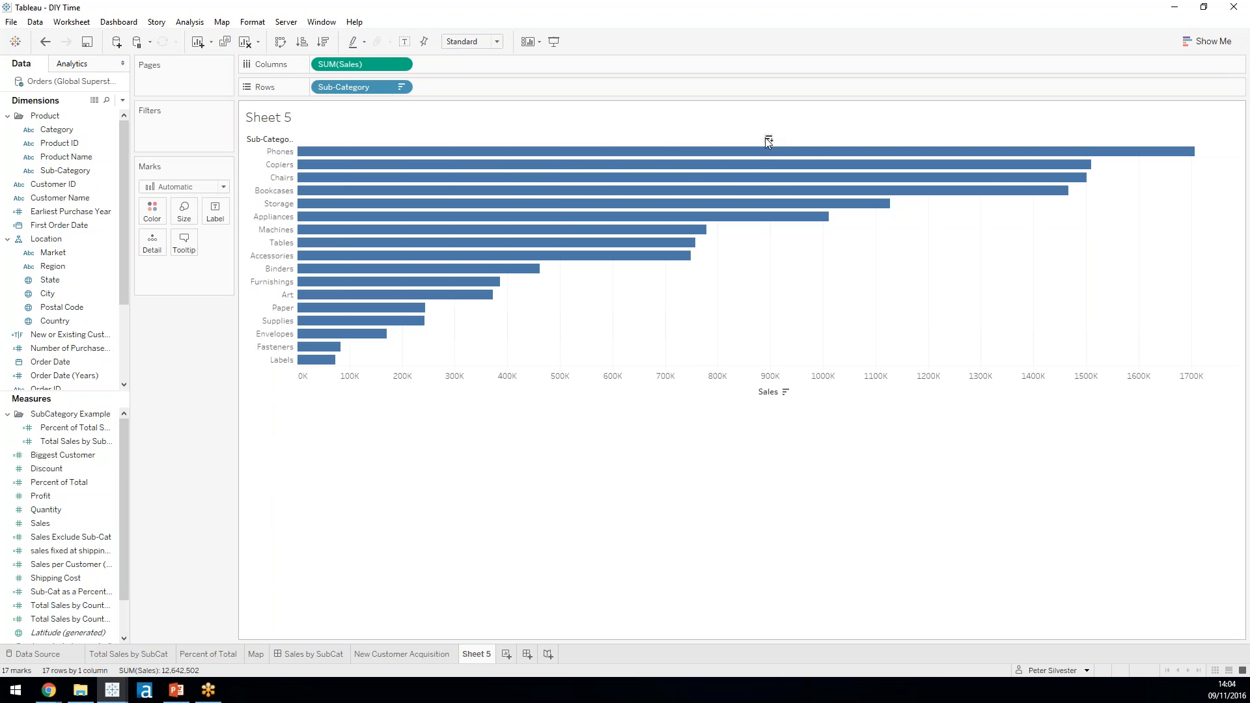
mouse_move(772, 151)
Step: Return to the Sales by SubCat dashboard, clear the United States filter and try other countries on the map, including Canada and Russia
left_click(311, 654)
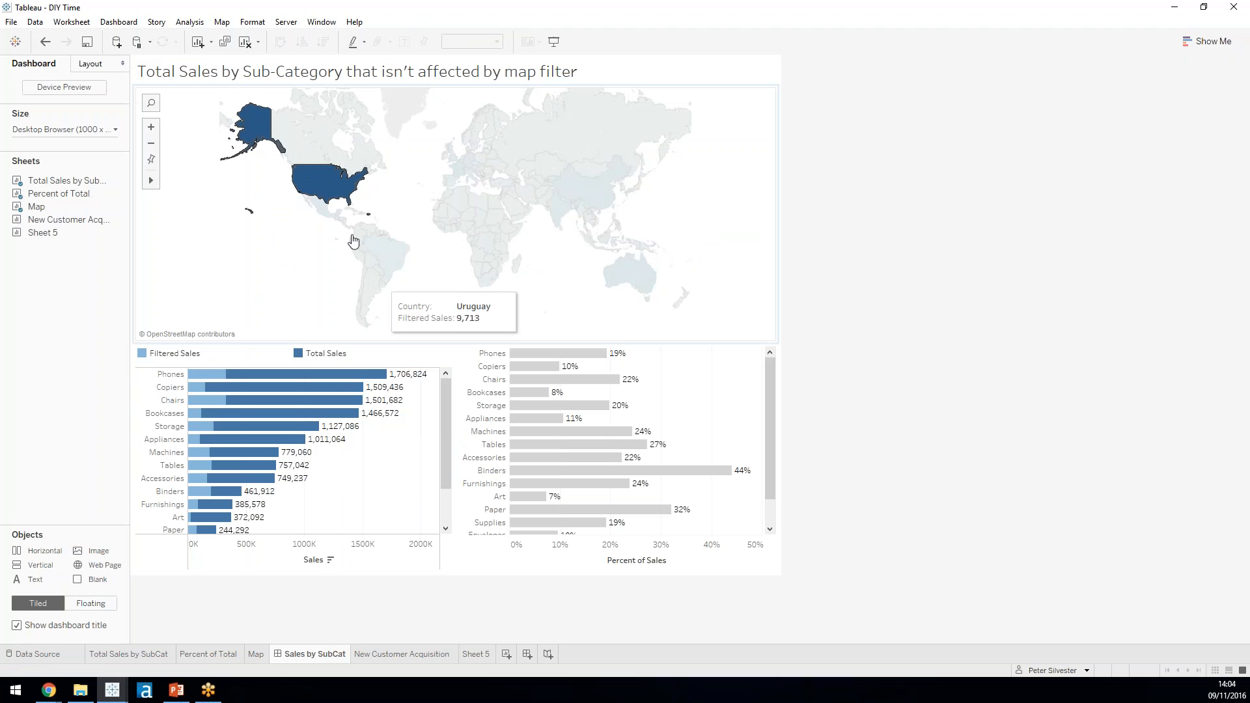
left_click(328, 180)
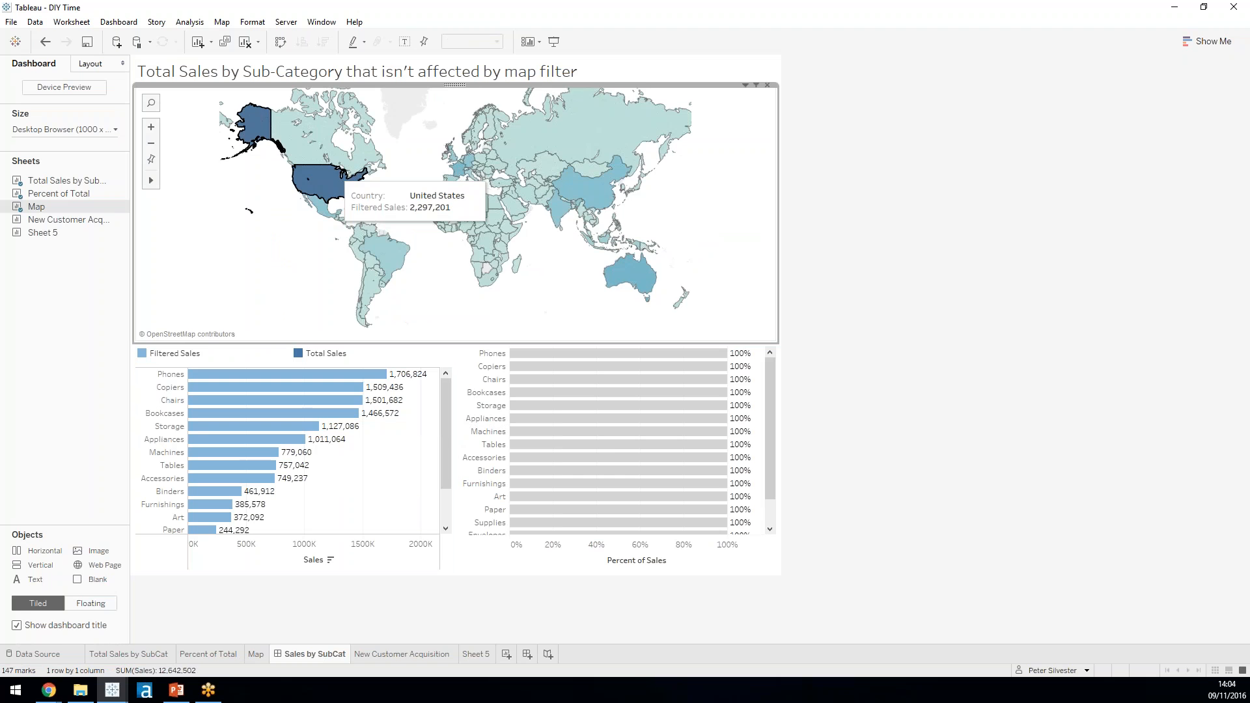
left_click(327, 159)
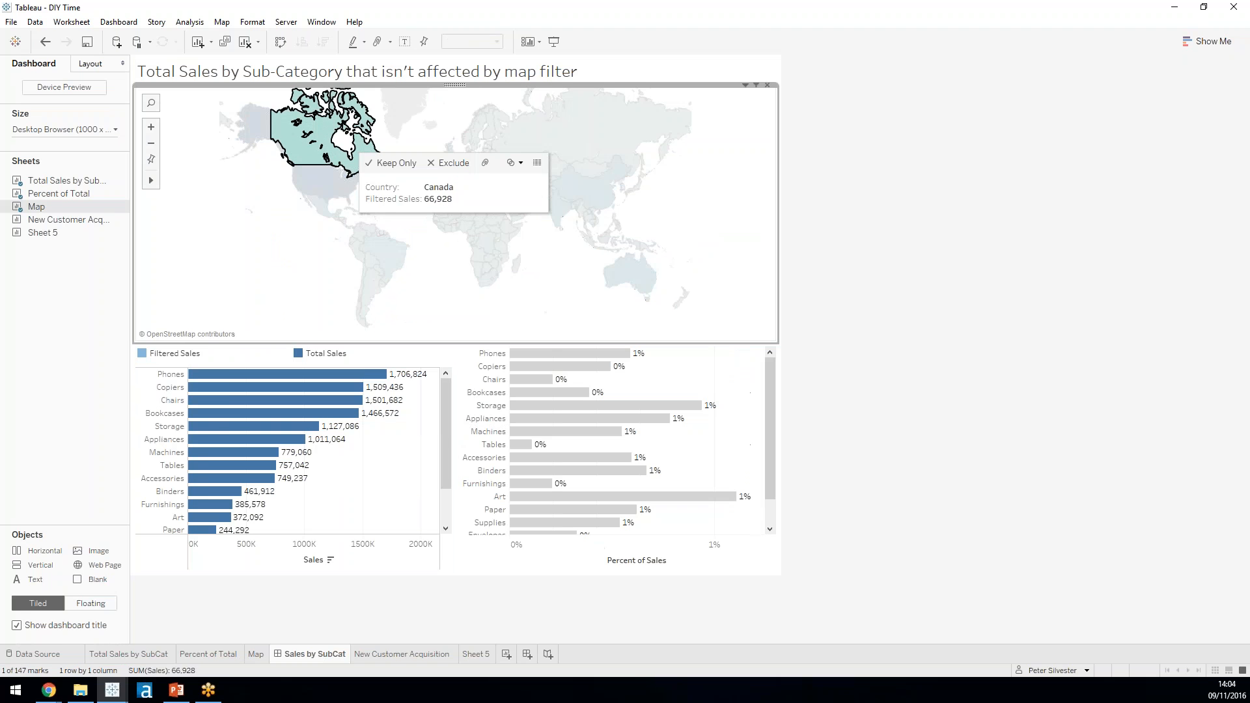
left_click(352, 190)
left_click(503, 164)
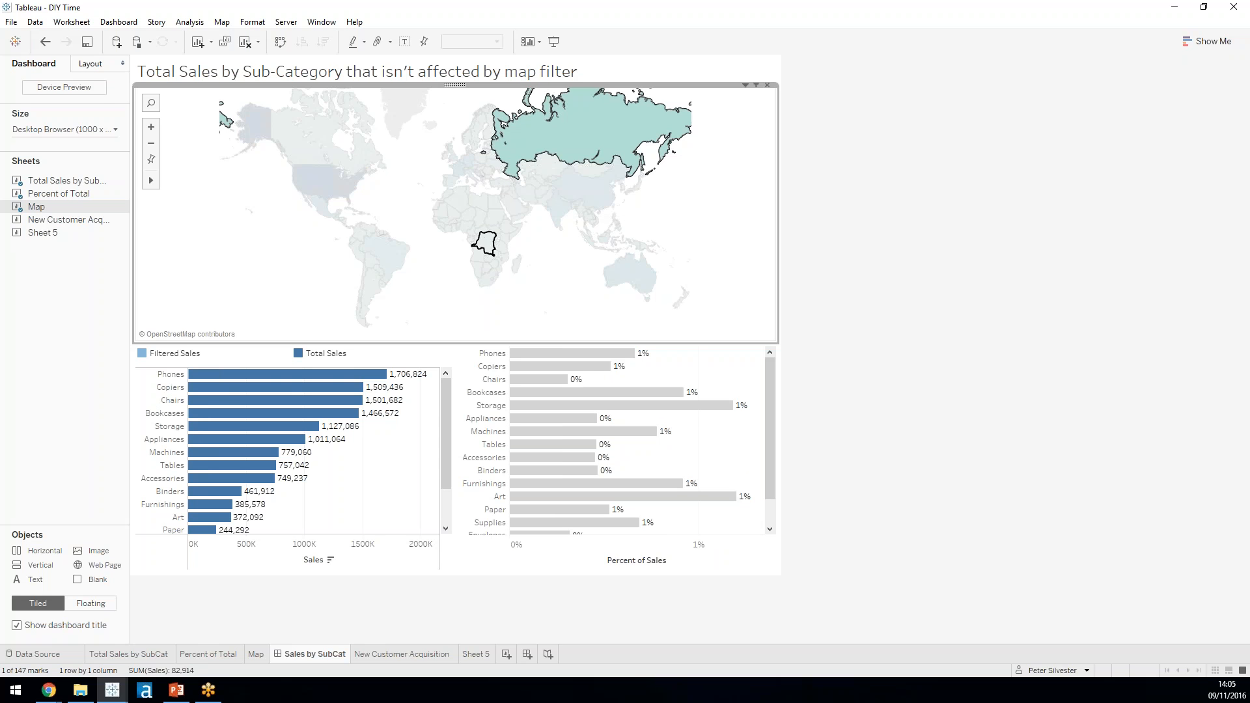
Step: Switch to Sheet 5 and start a new calculated field named Sales Fixed at Subcat
left_click(490, 655)
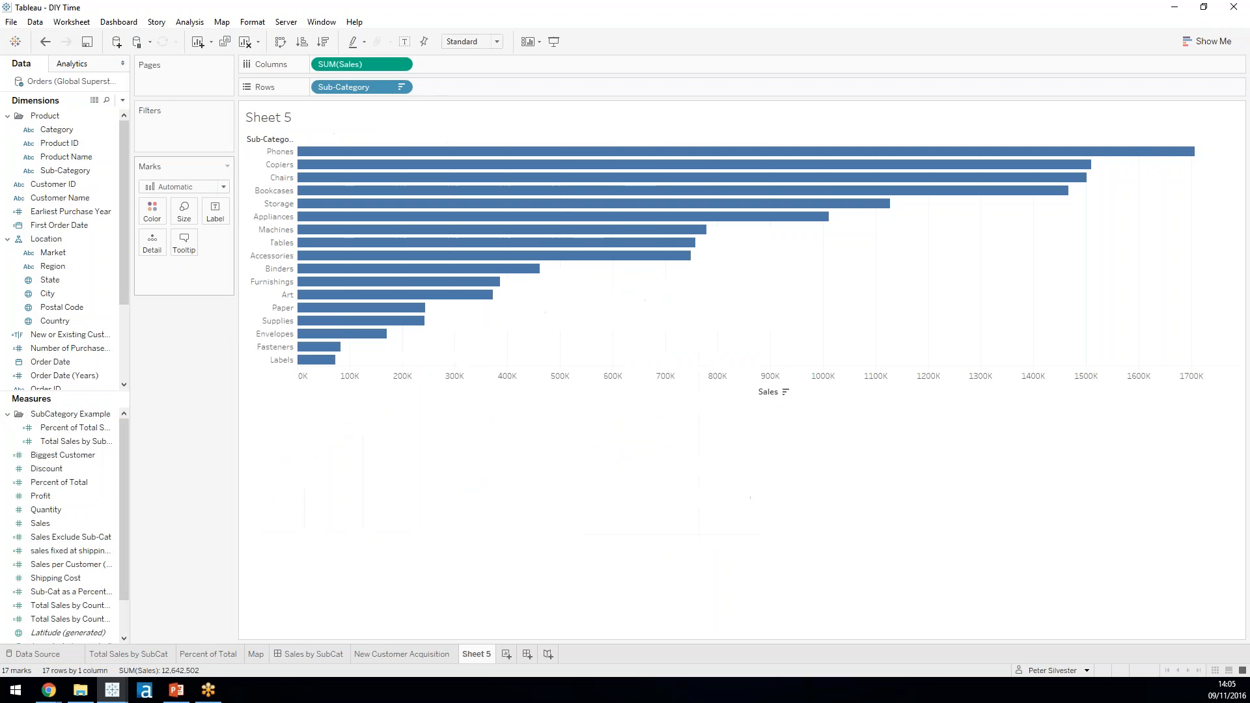
left_click(123, 100)
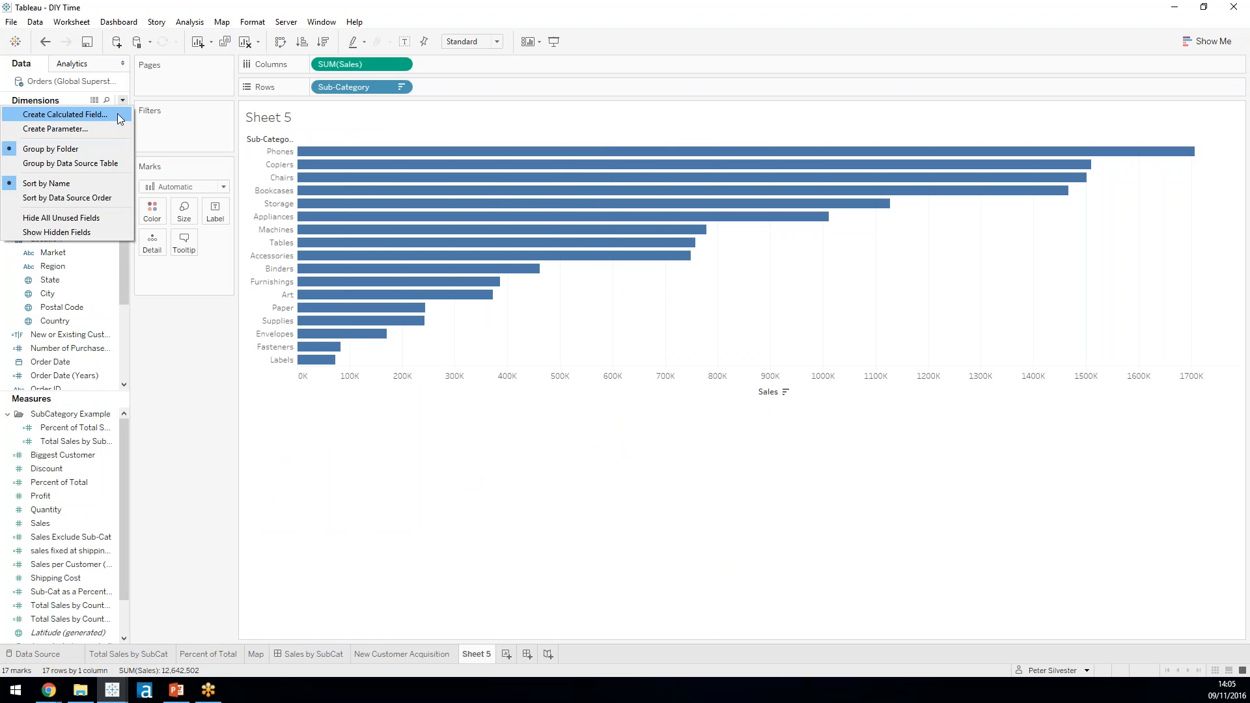
left_click(117, 113)
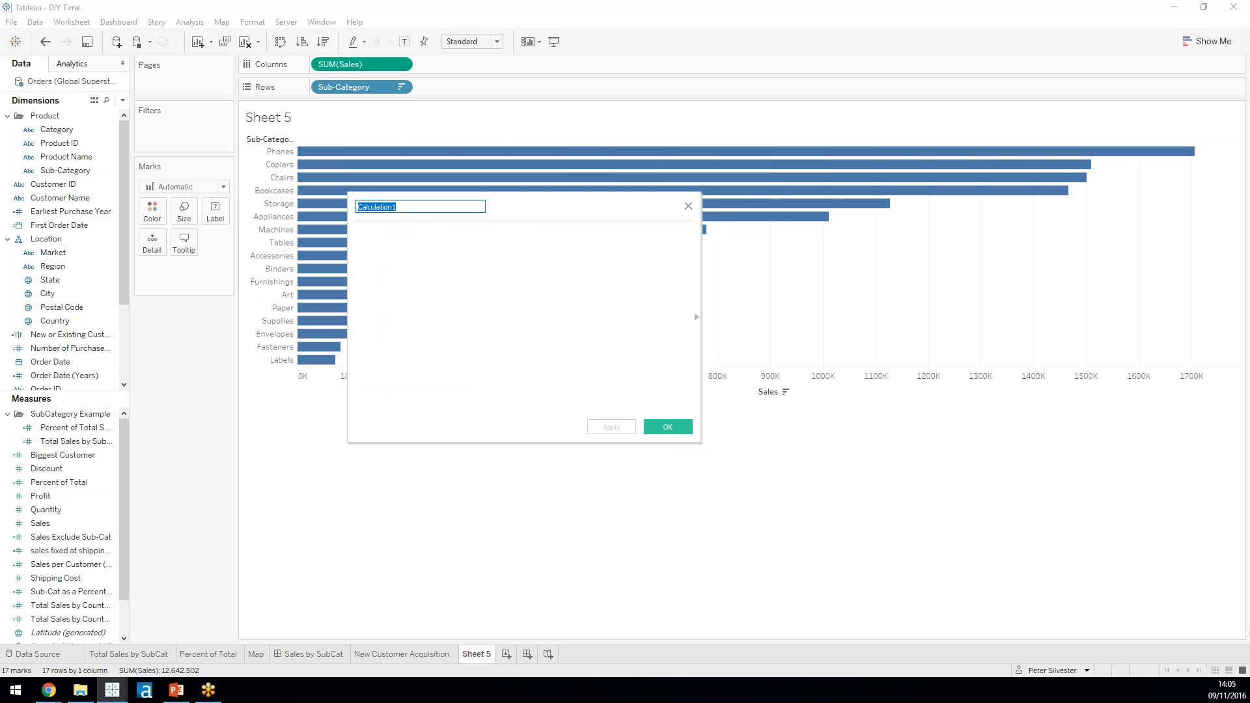
type("Sales ")
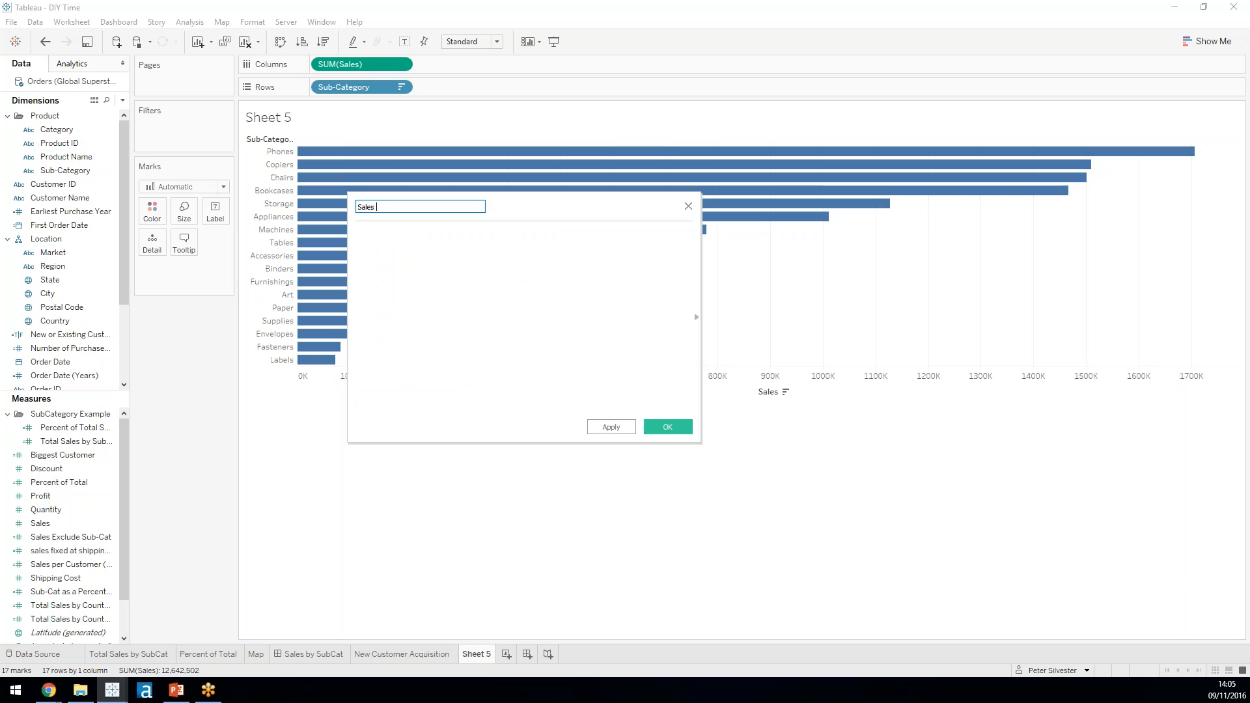
type("Fixed at Subcat")
key("Tab")
Step: Enter the formula { FIXED [Sub-Category] : Sum([Sales]) } and save the calculated field
type("fixed")
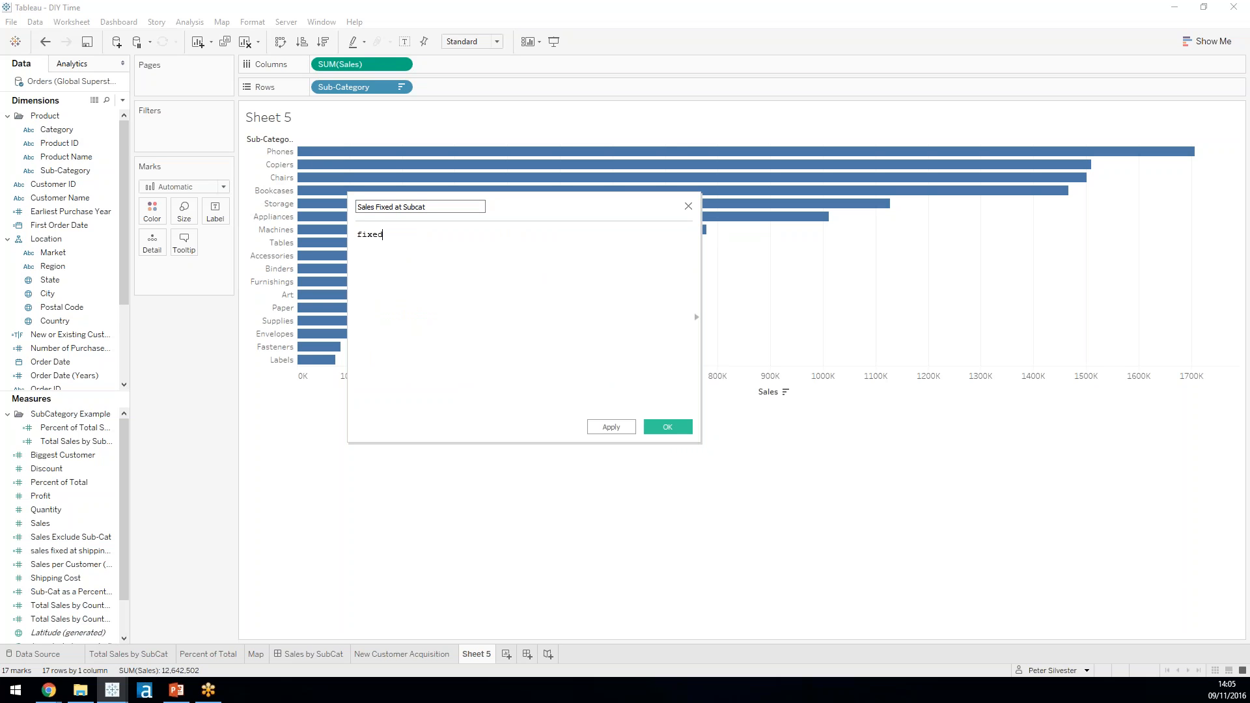
key("BackSpace")
key("Return")
type("sub")
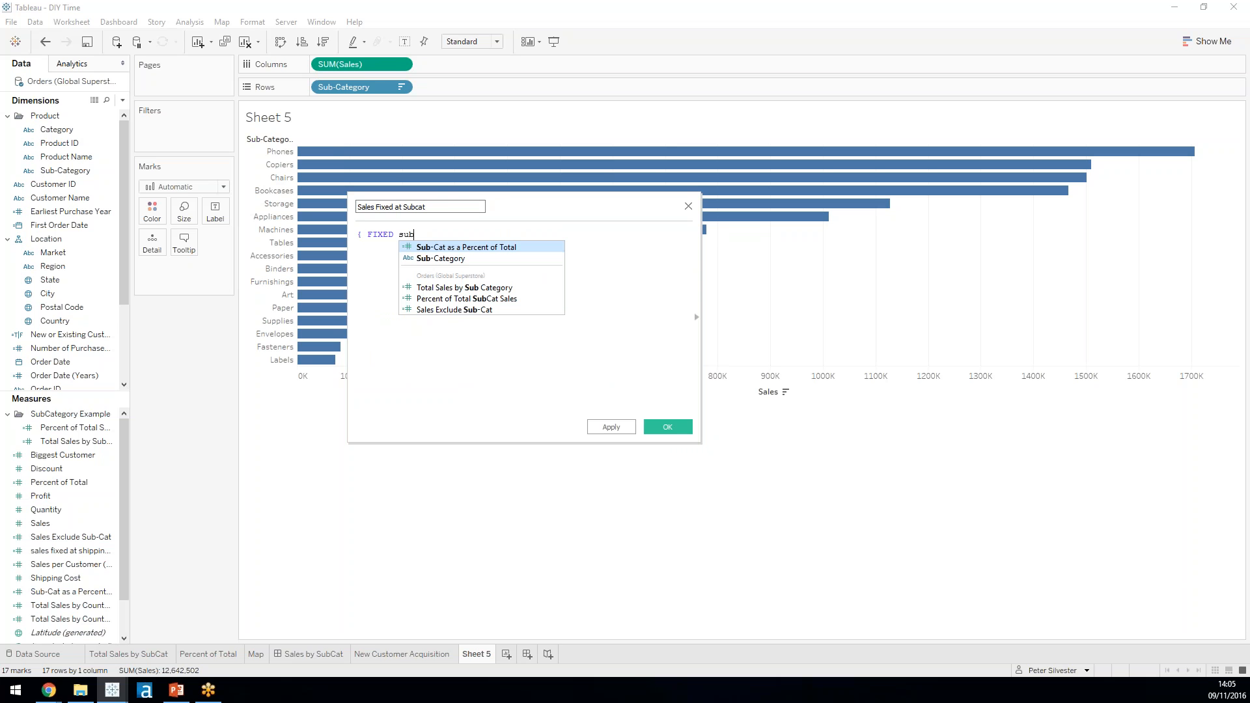
key("Down")
key("Return")
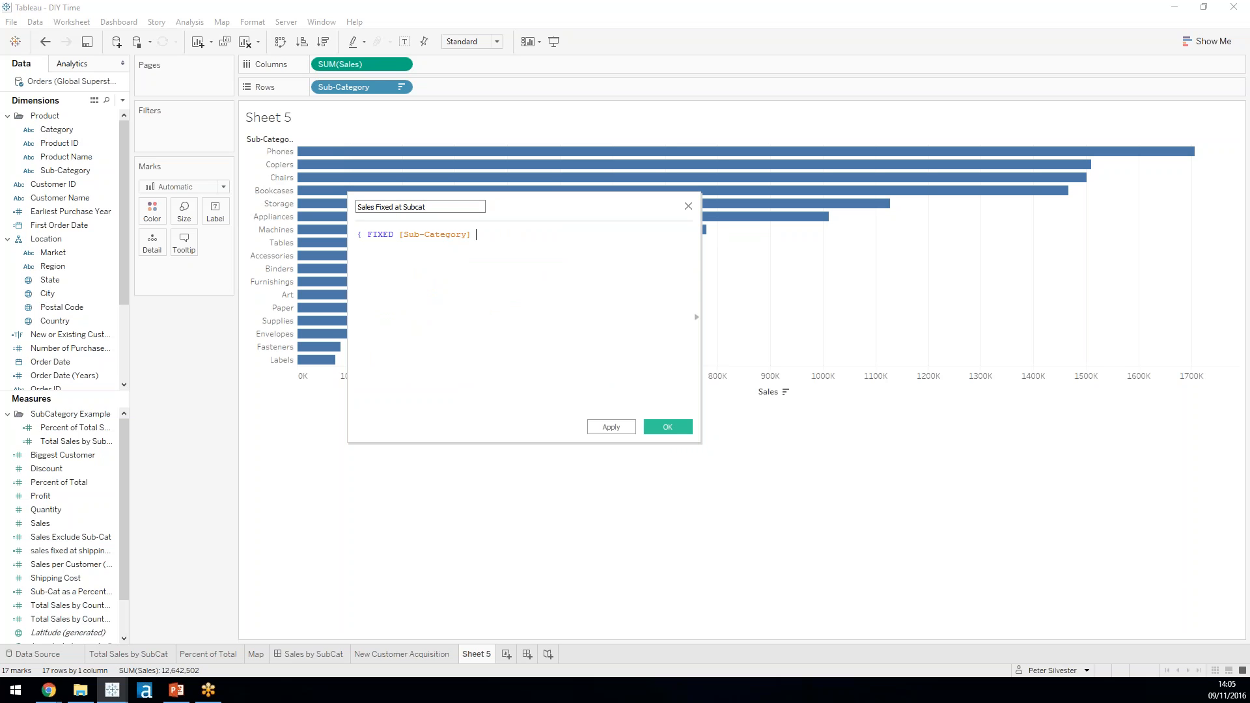
type(": Sum")
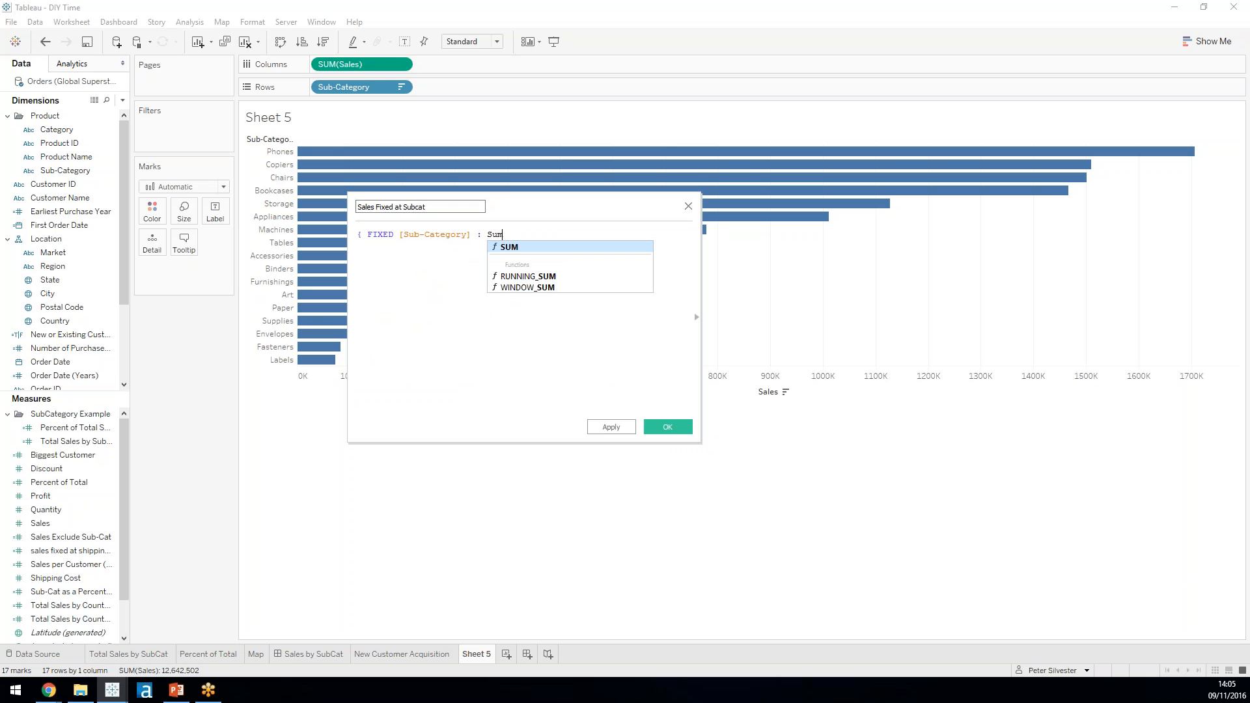
type("(sa")
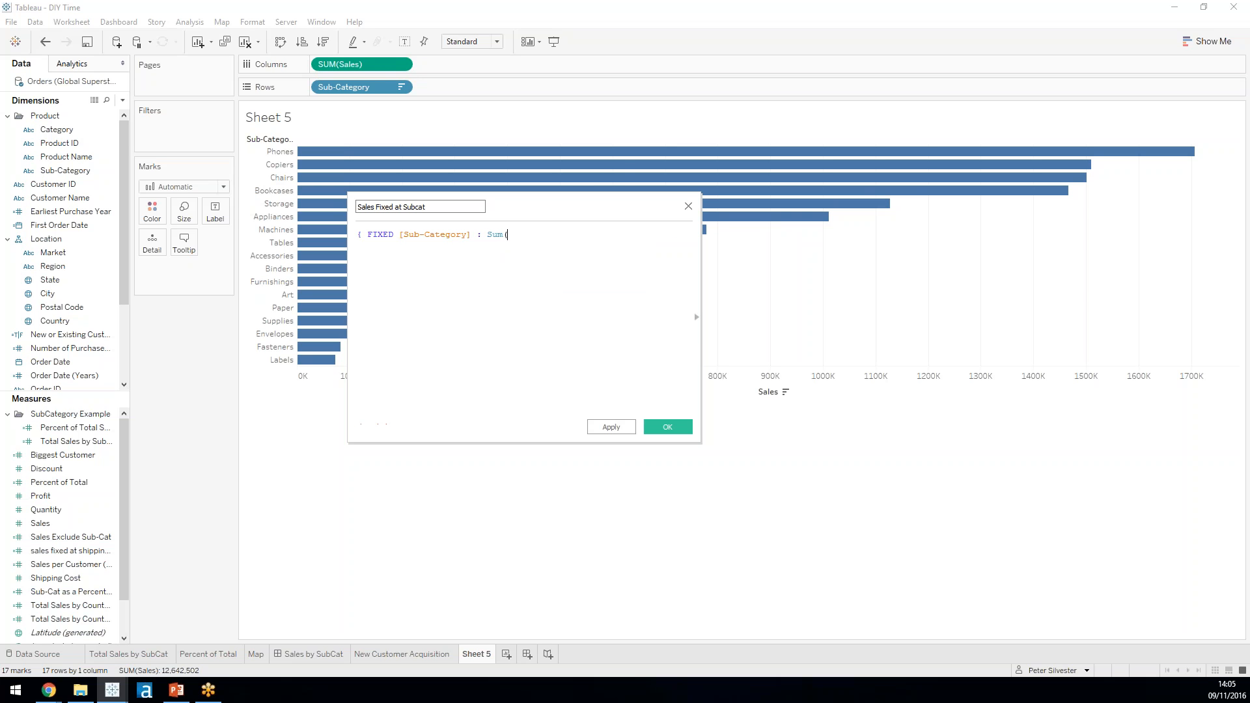
key("Return")
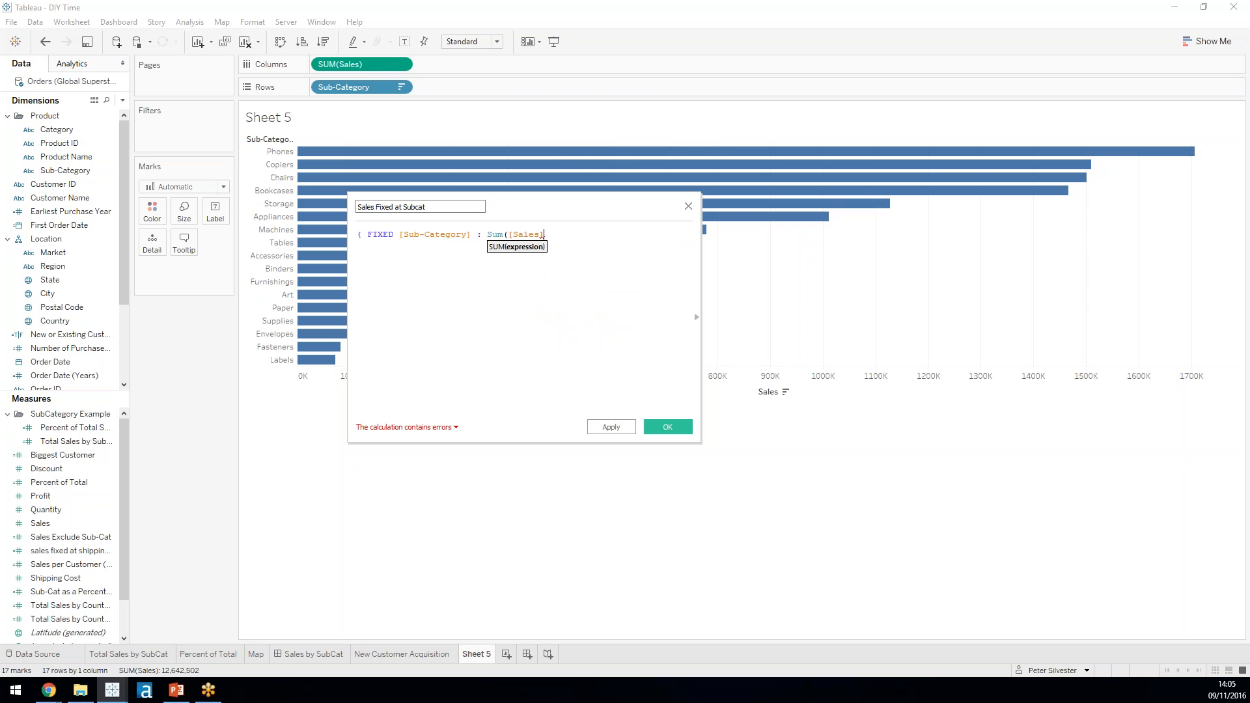
type(")")
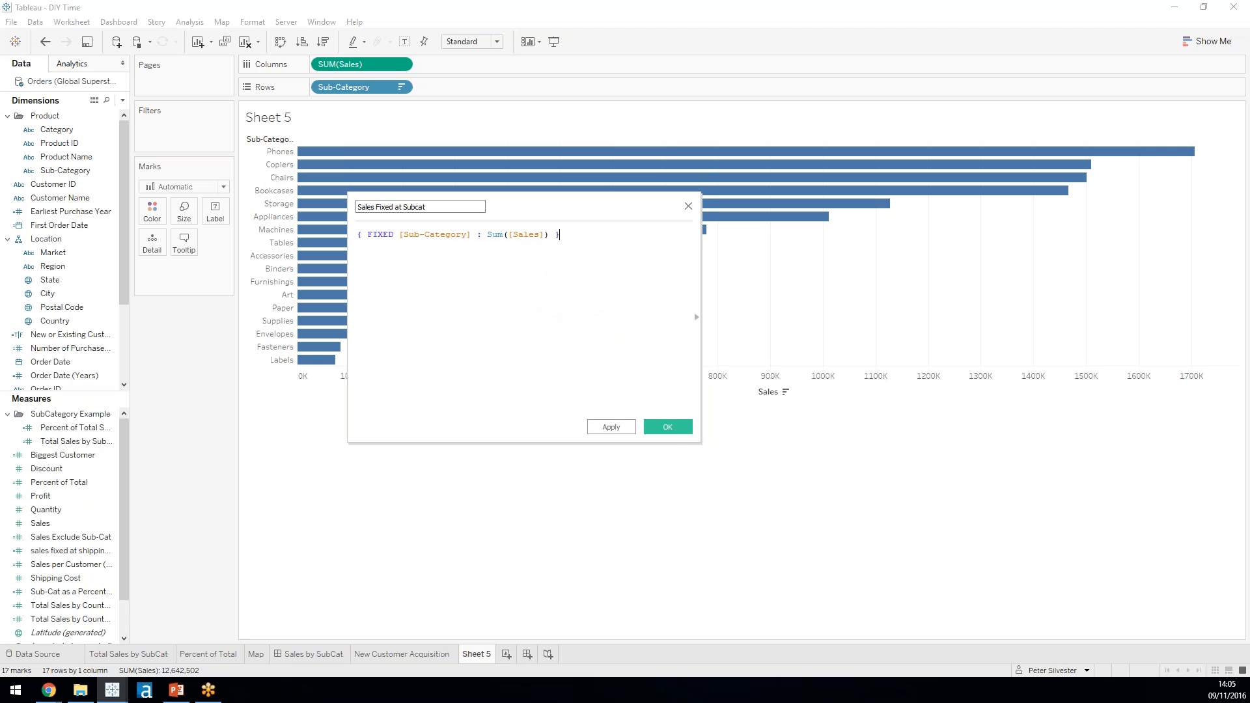
left_click(677, 431)
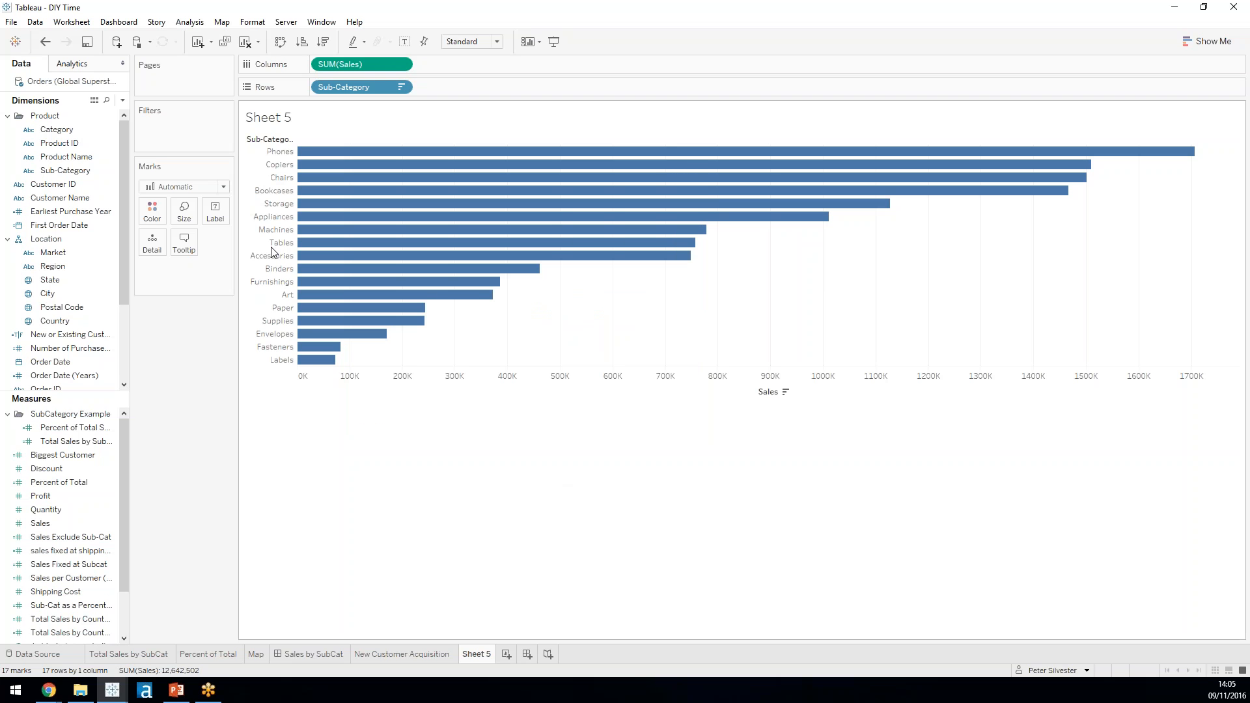
Step: Combine Sales Fixed at Subcat with Sales on a dual axis as bars, placing Sales second so its bars are drawn in front
left_click(90, 442)
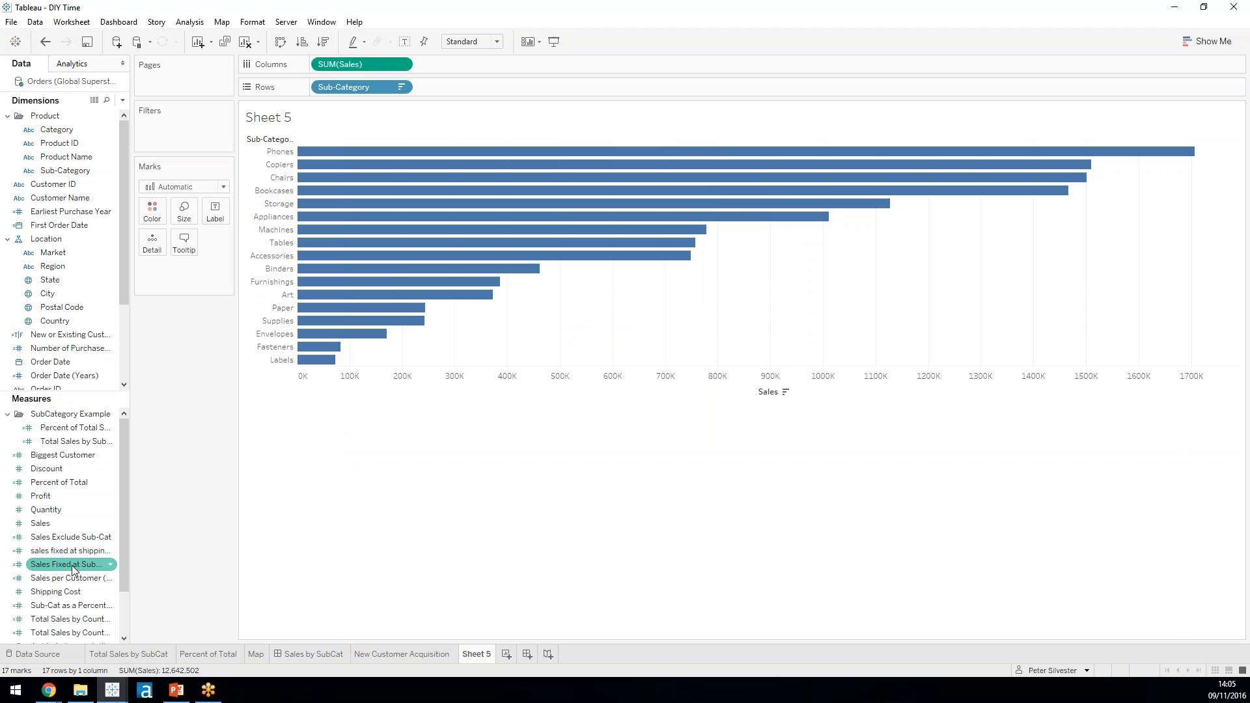
left_click_drag(72, 565, 779, 149)
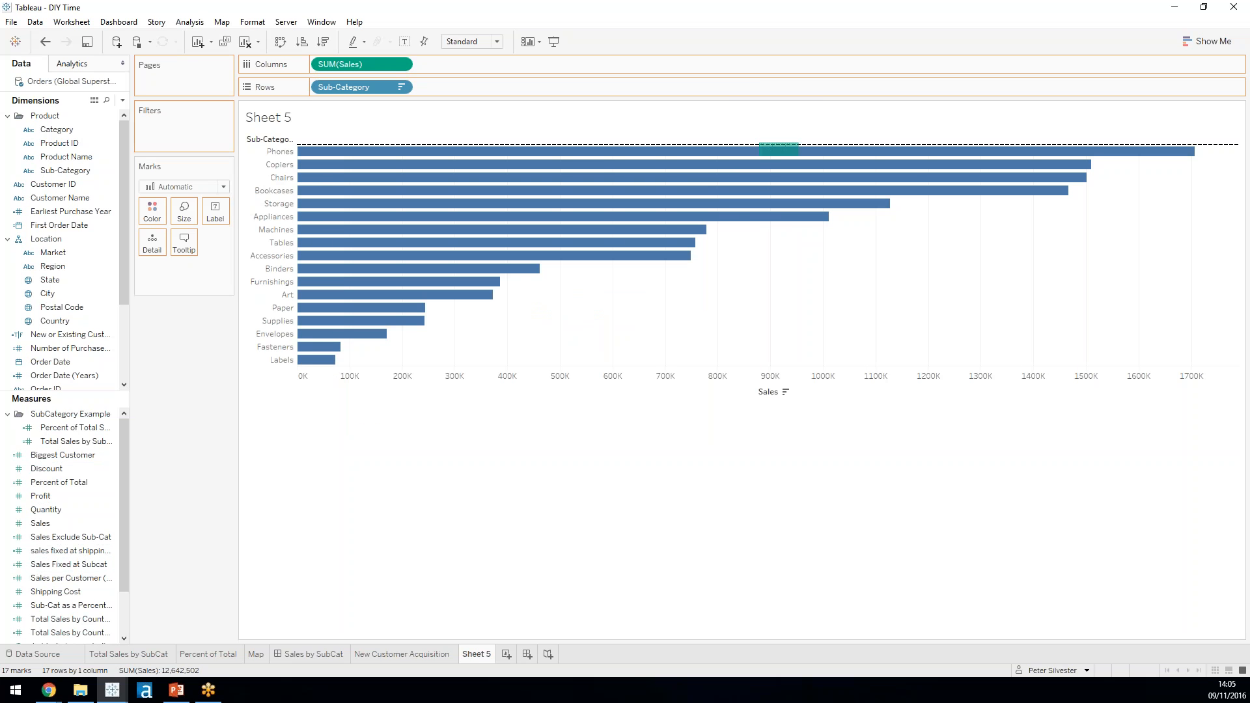
left_click_drag(780, 148, 778, 148)
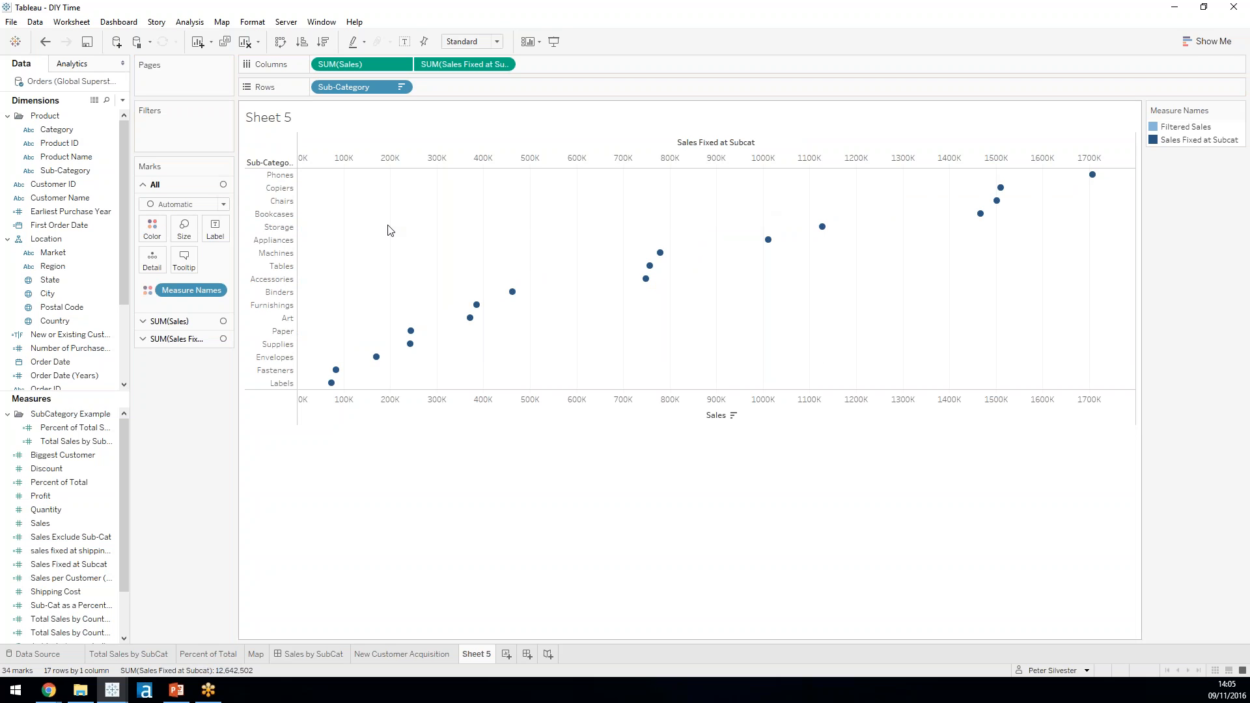
left_click(211, 207)
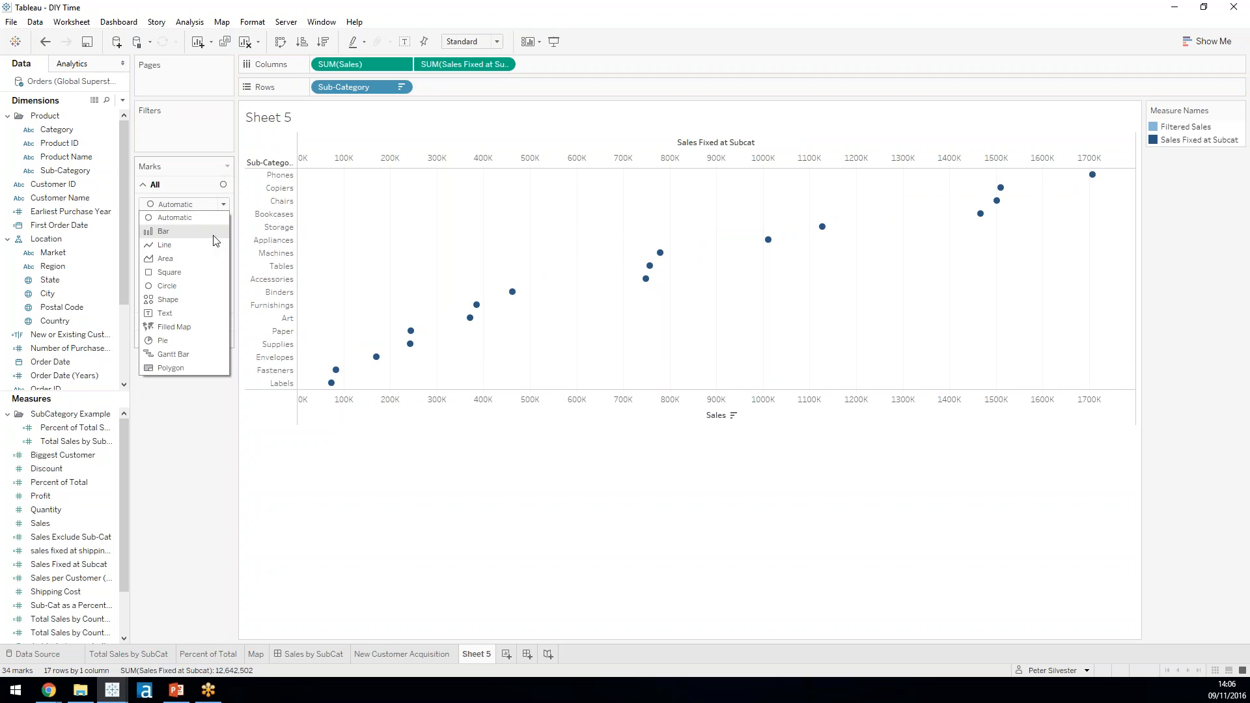
left_click(214, 229)
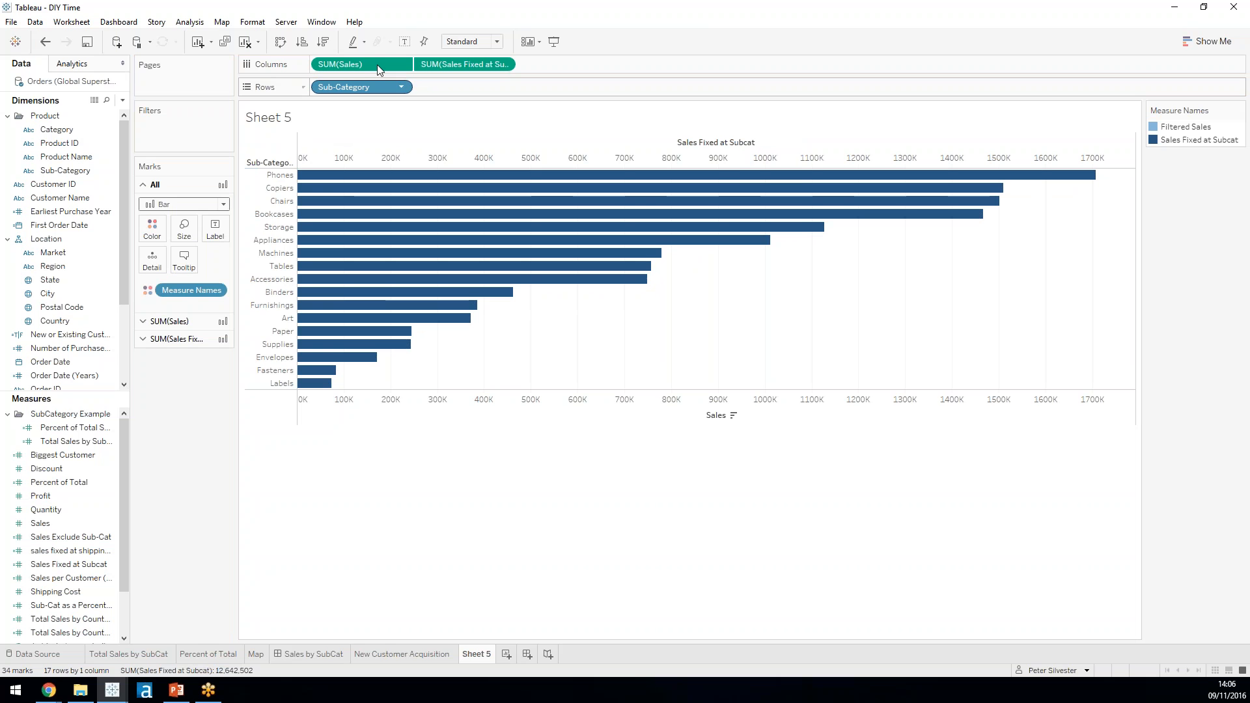
left_click_drag(376, 64, 524, 66)
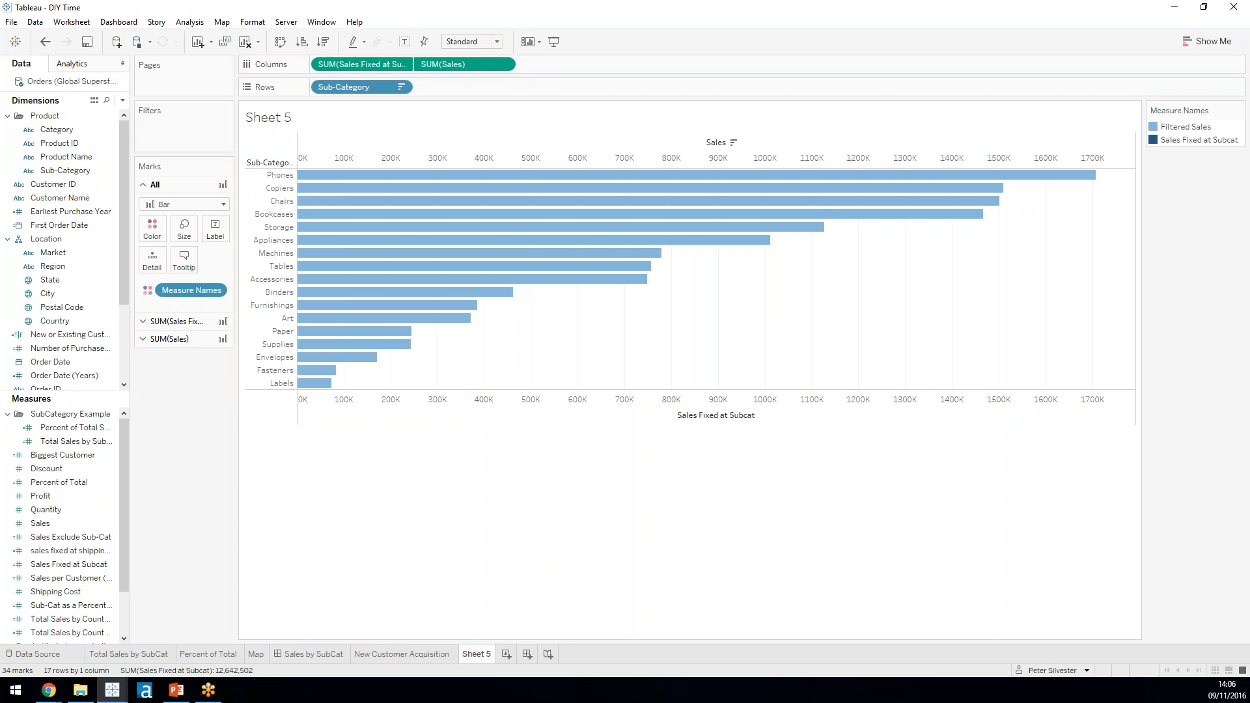
Step: Filter the chart by Country, selecting only Afghanistan, to test the fixed sales against the filtered sales
left_click(68, 267)
left_click(71, 321)
left_click_drag(71, 321, 195, 136)
left_click(513, 248)
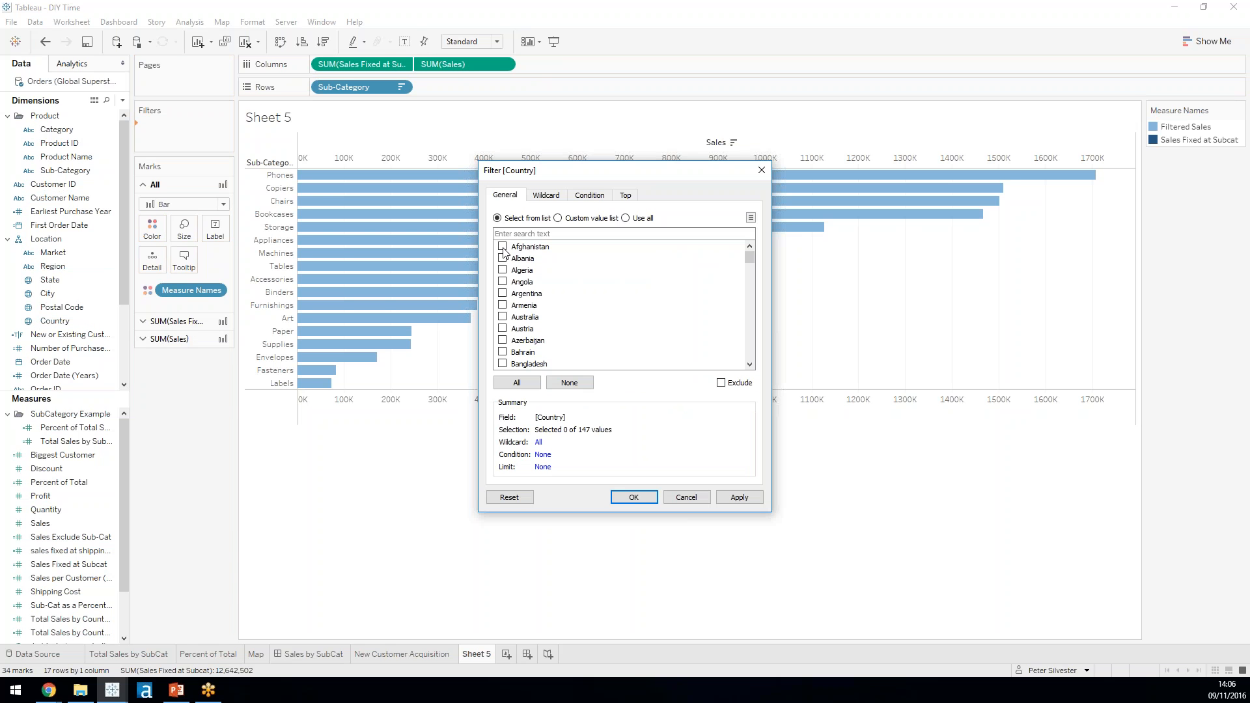
left_click(752, 502)
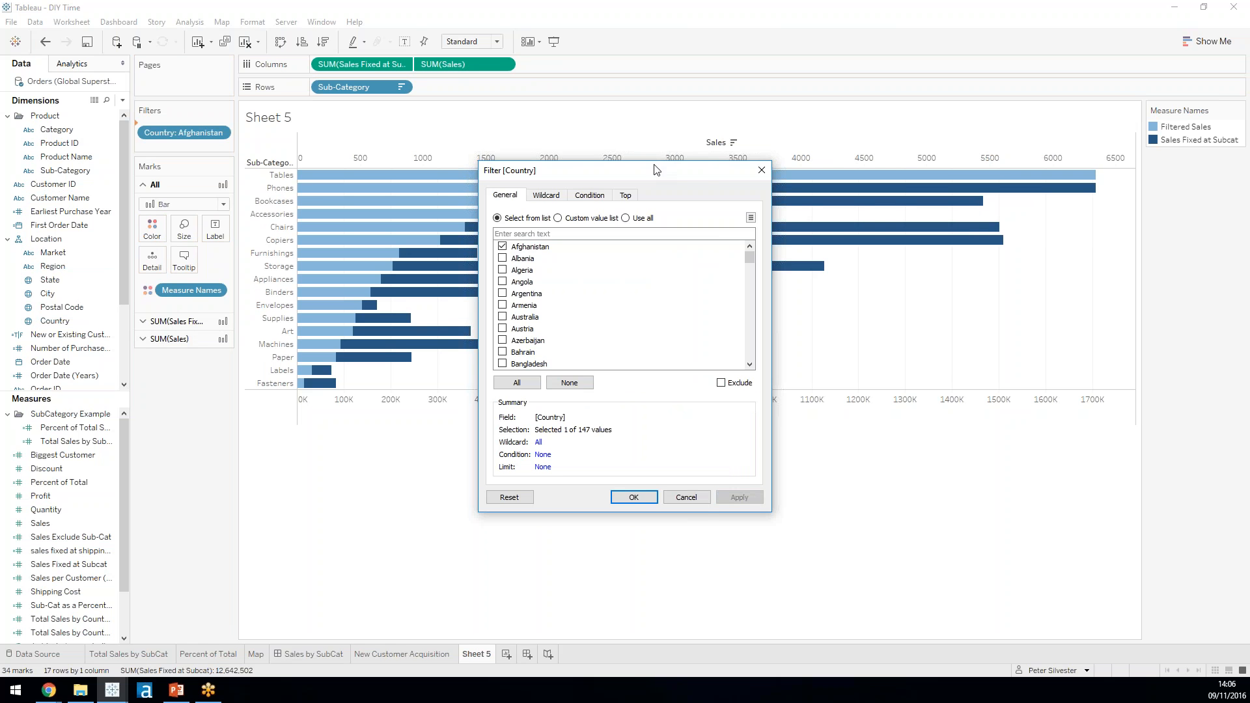
left_click(762, 170)
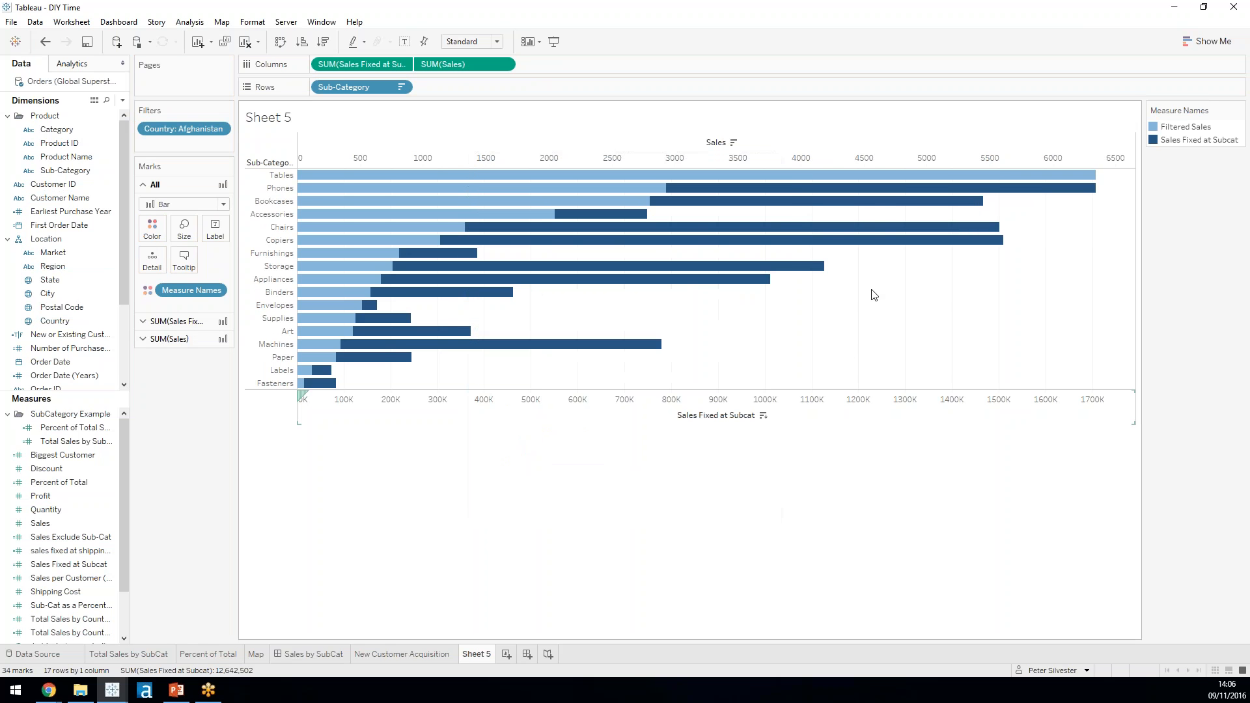
Step: Synchronize the two sales axes and sort the sub-categories in descending order of Sales Fixed at Subcat
right_click(795, 419)
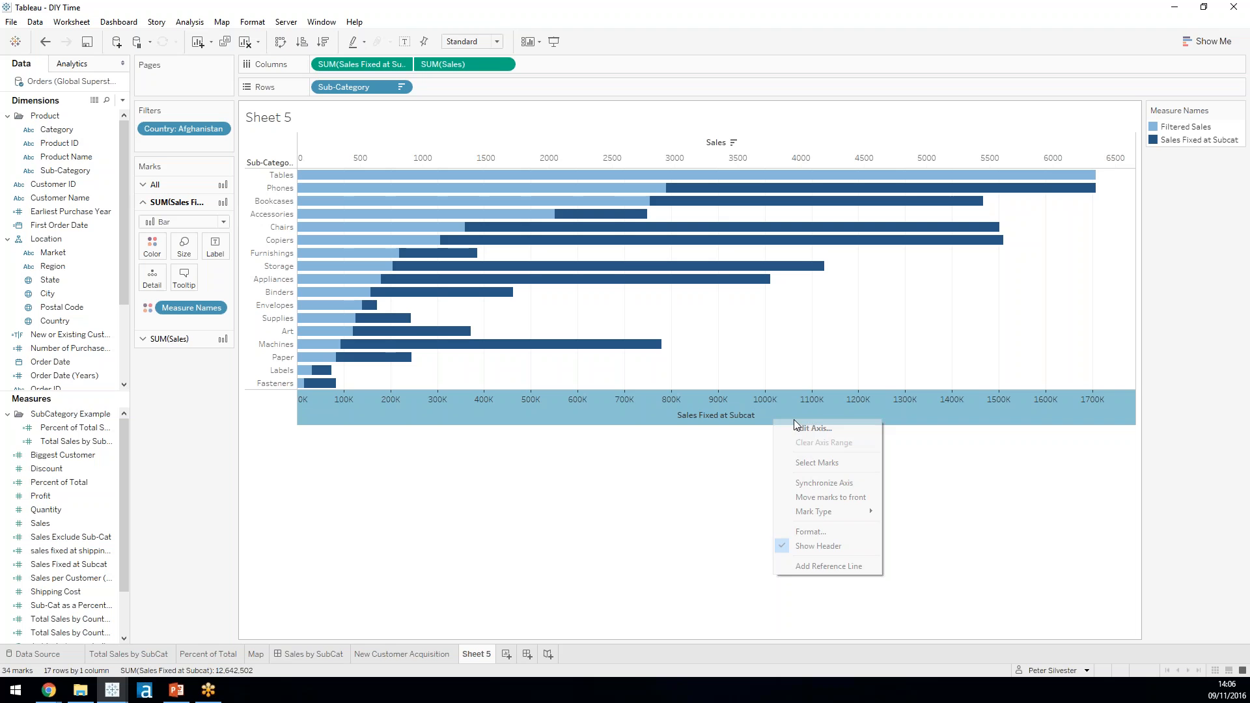
left_click(837, 484)
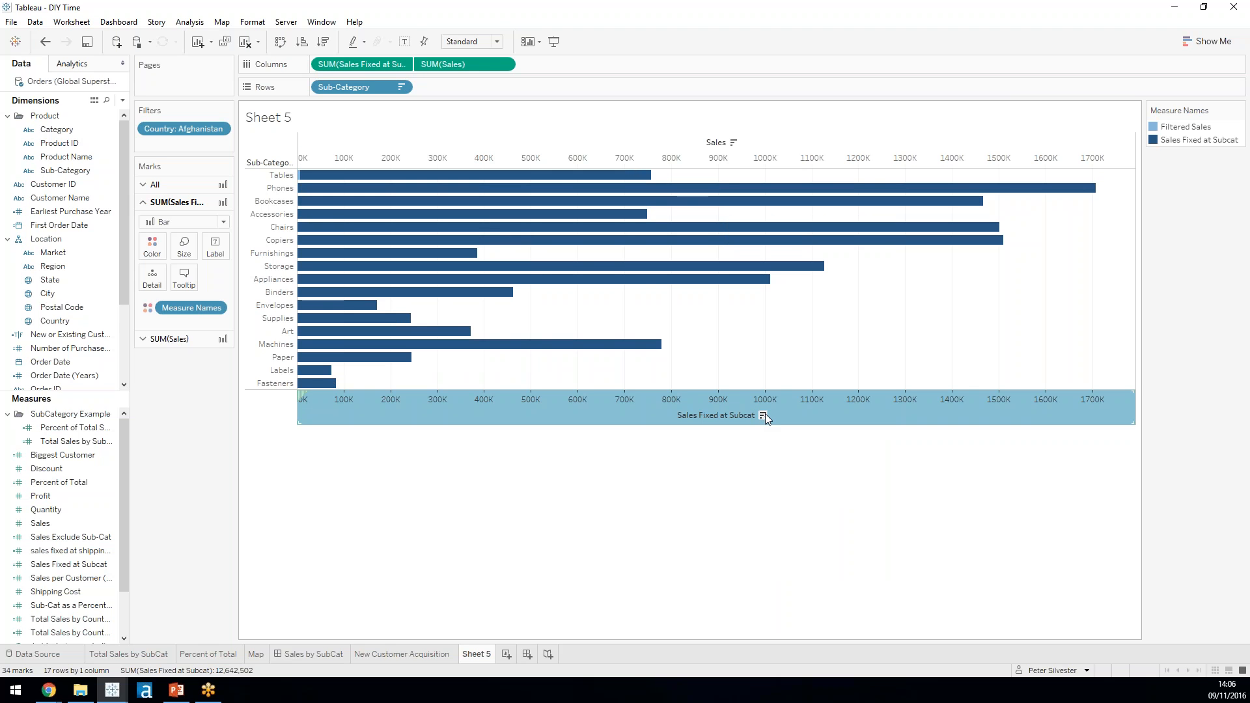
left_click(765, 414)
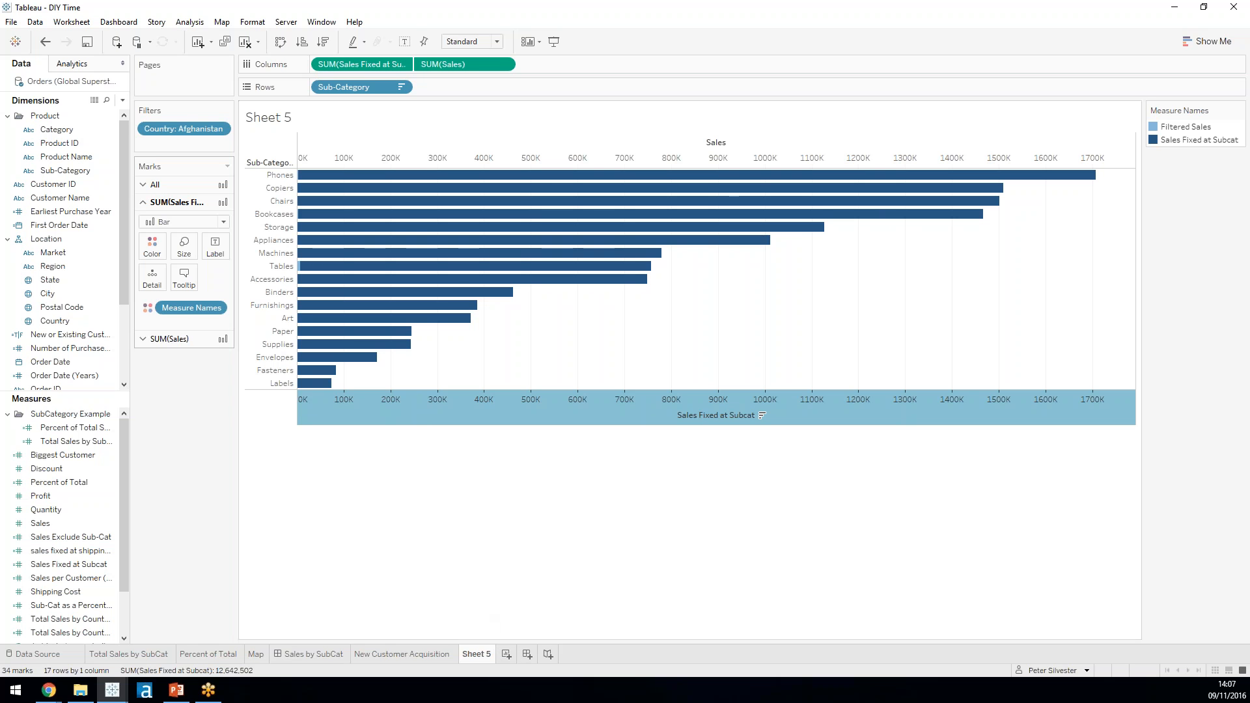
Step: Remove the Country filter from the chart and add a new worksheet
left_click_drag(185, 128, 344, 509)
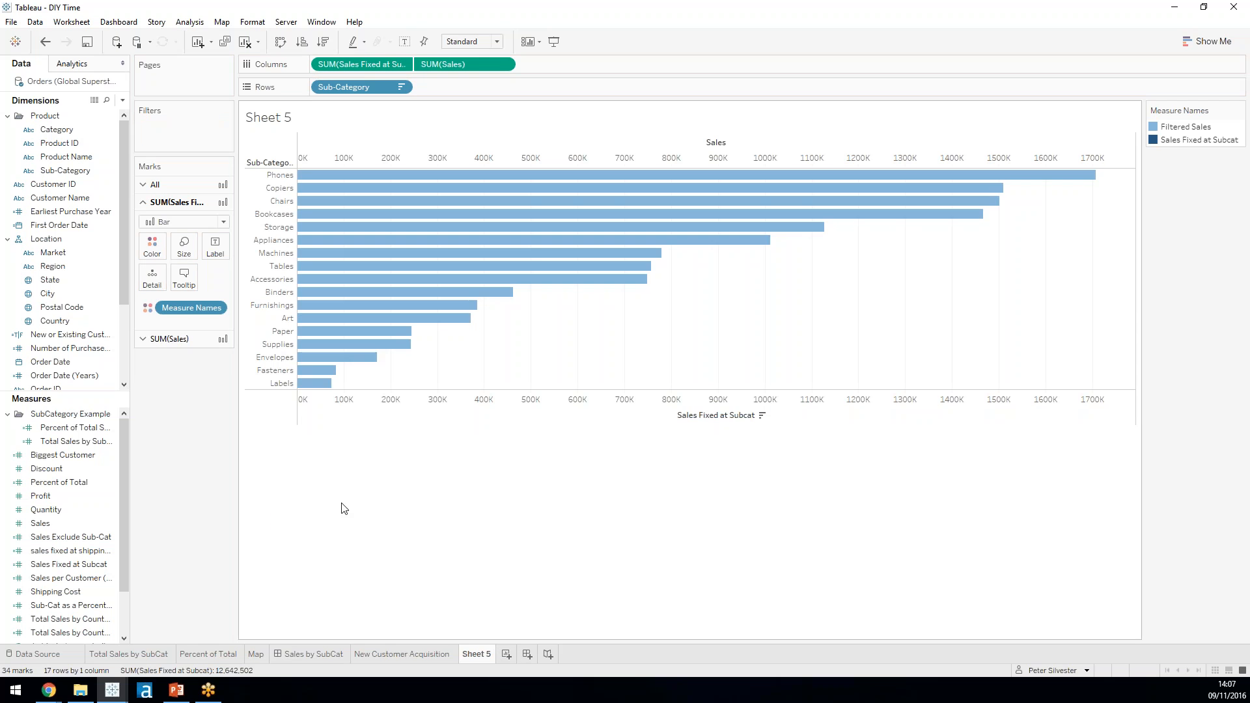
left_click(509, 657)
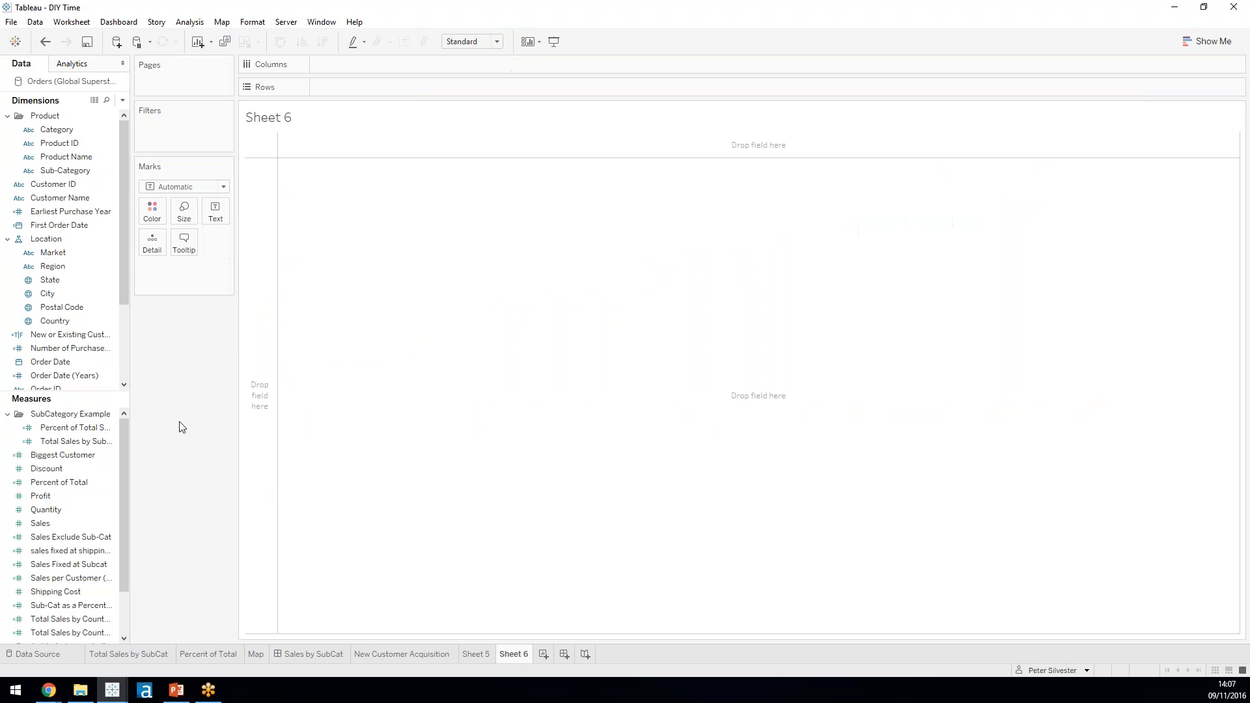
Step: Start a new calculated field on Sheet 6 and name it Percetn of subcat
left_click(122, 101)
left_click(116, 111)
type("Percetn of To")
key("BackSpace")
key("BackSpace")
type("ta")
type("subscat")
key("BackSpace")
key("BackSpace")
key("BackSpace")
key("BackSpace")
type("cat")
key("Tab")
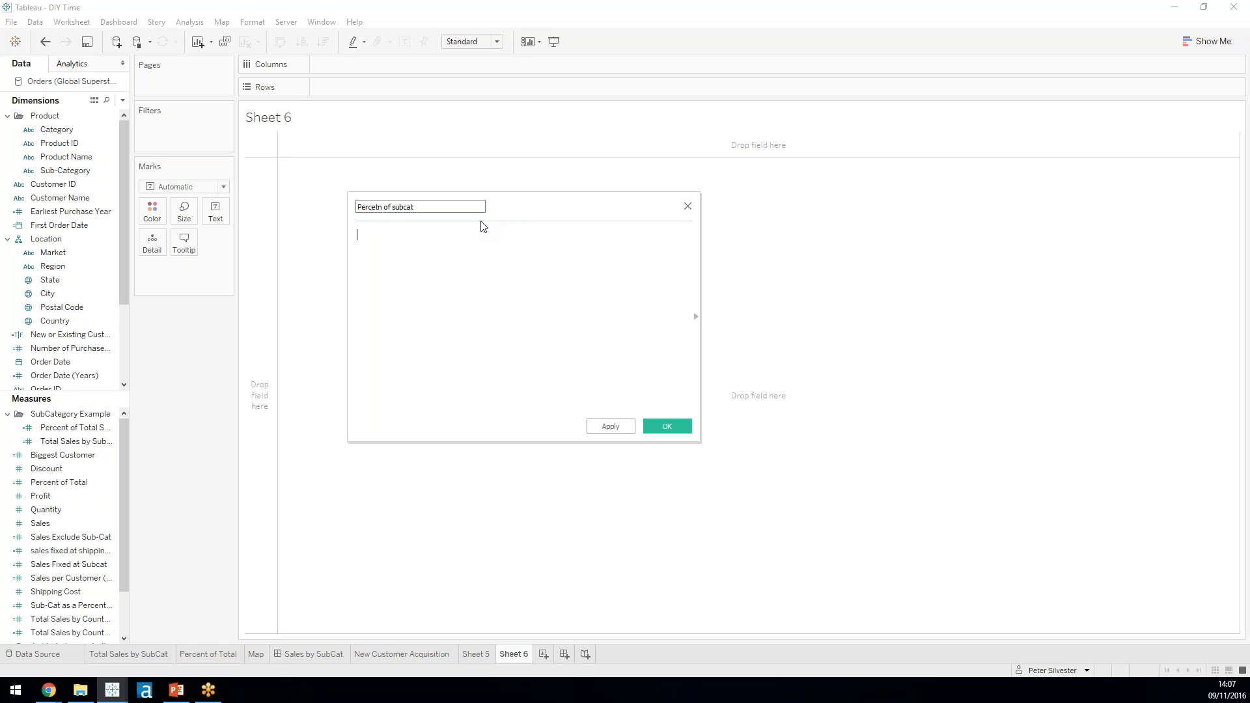
Step: Enter the formula SUM([Sales]) / SUM([Sales Fixed at Subcat]) and save the calculated field
type("sum([Sales])")
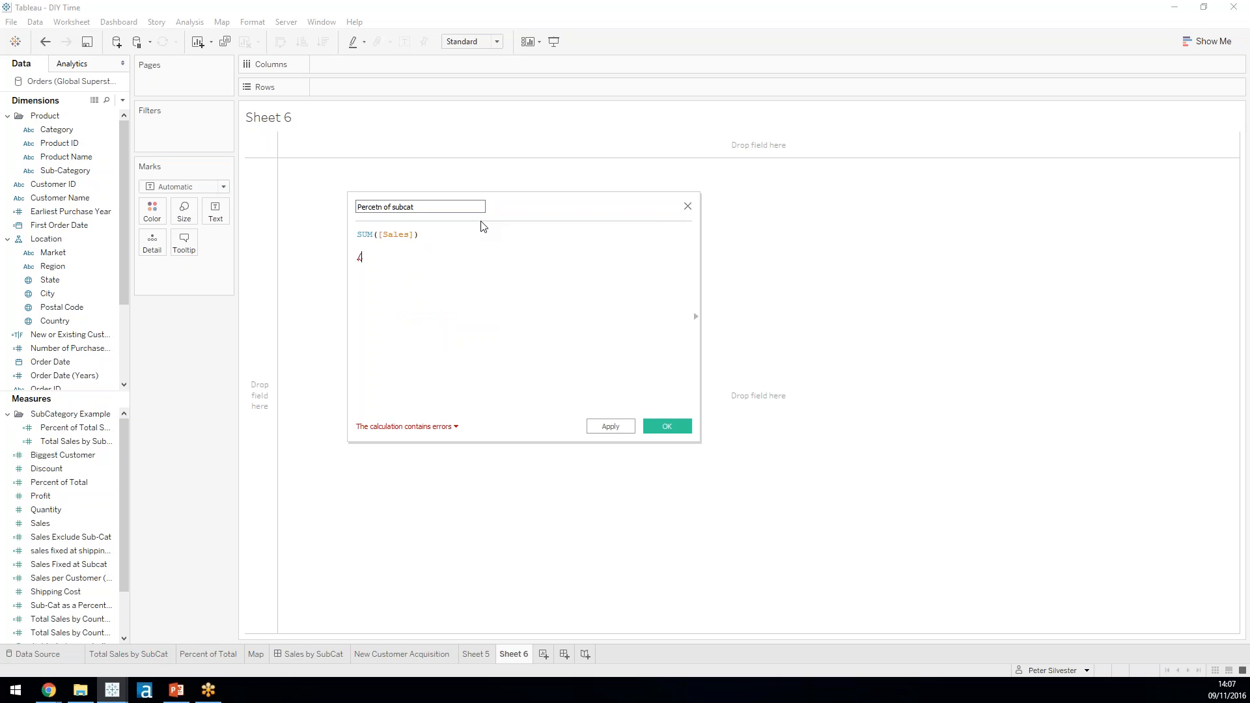
key("Return")
key("Return")
type("sum")
key("Return")
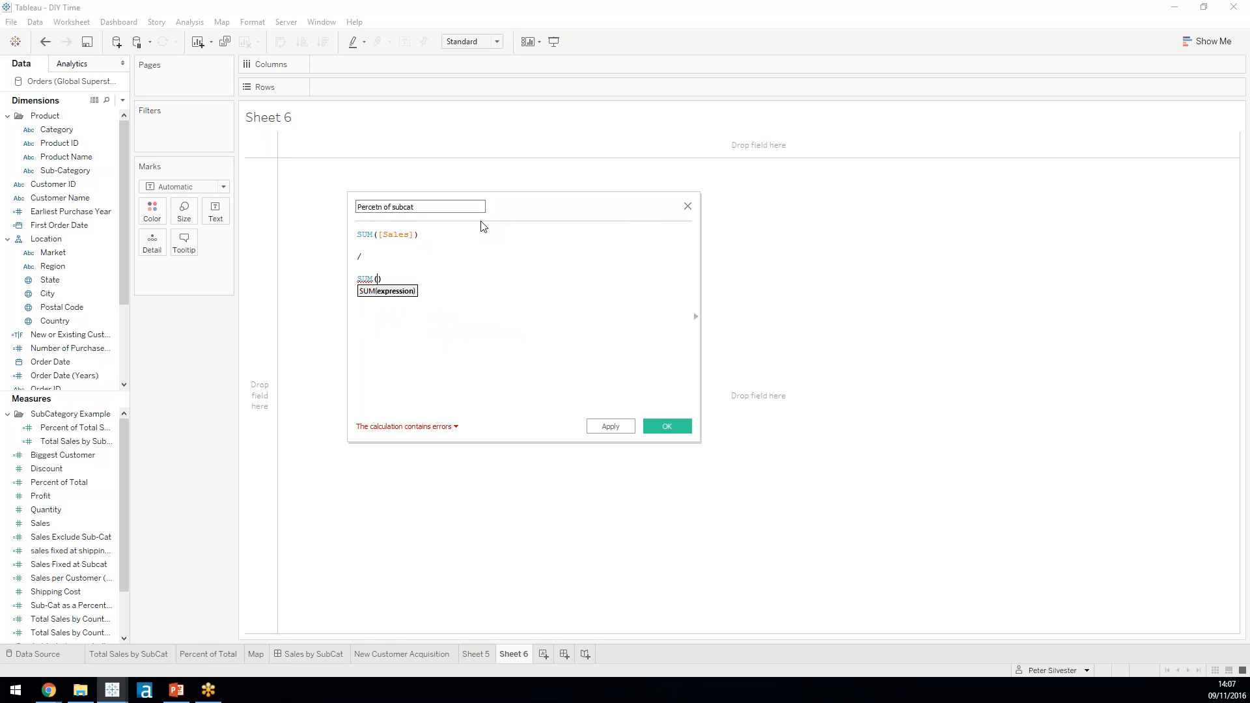
type("sal")
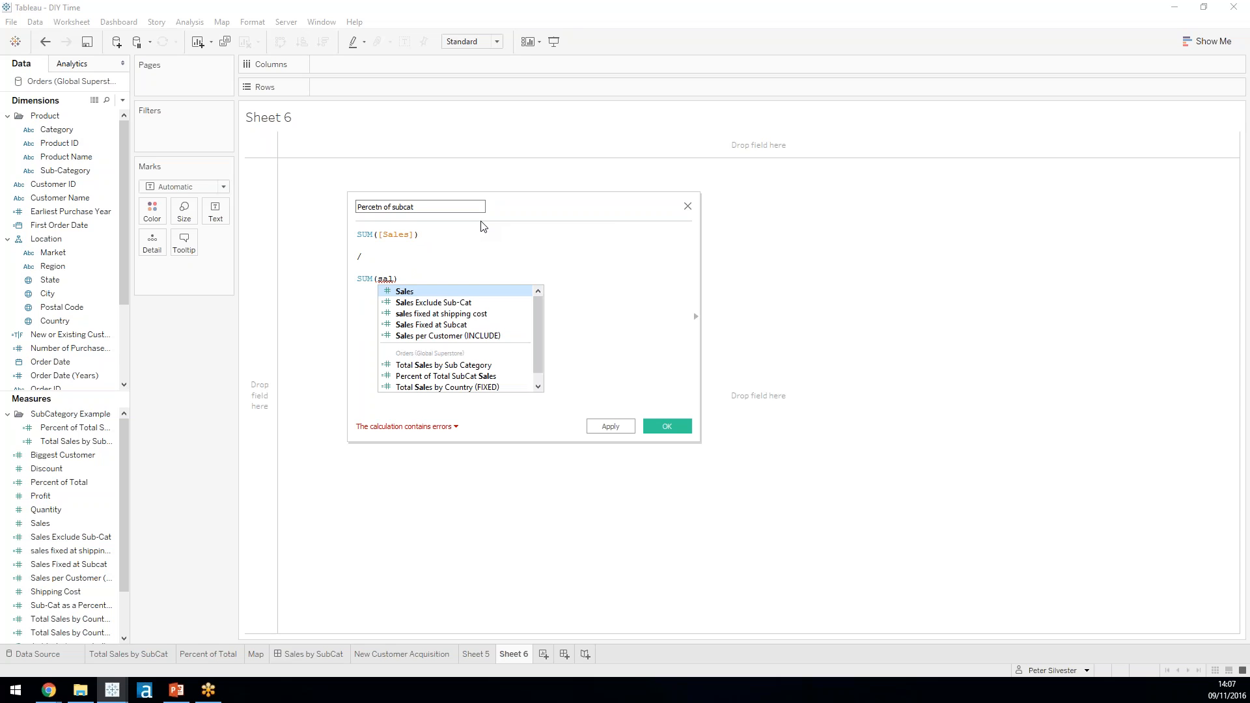
key("Down")
key("Down")
key("Down")
key("Down")
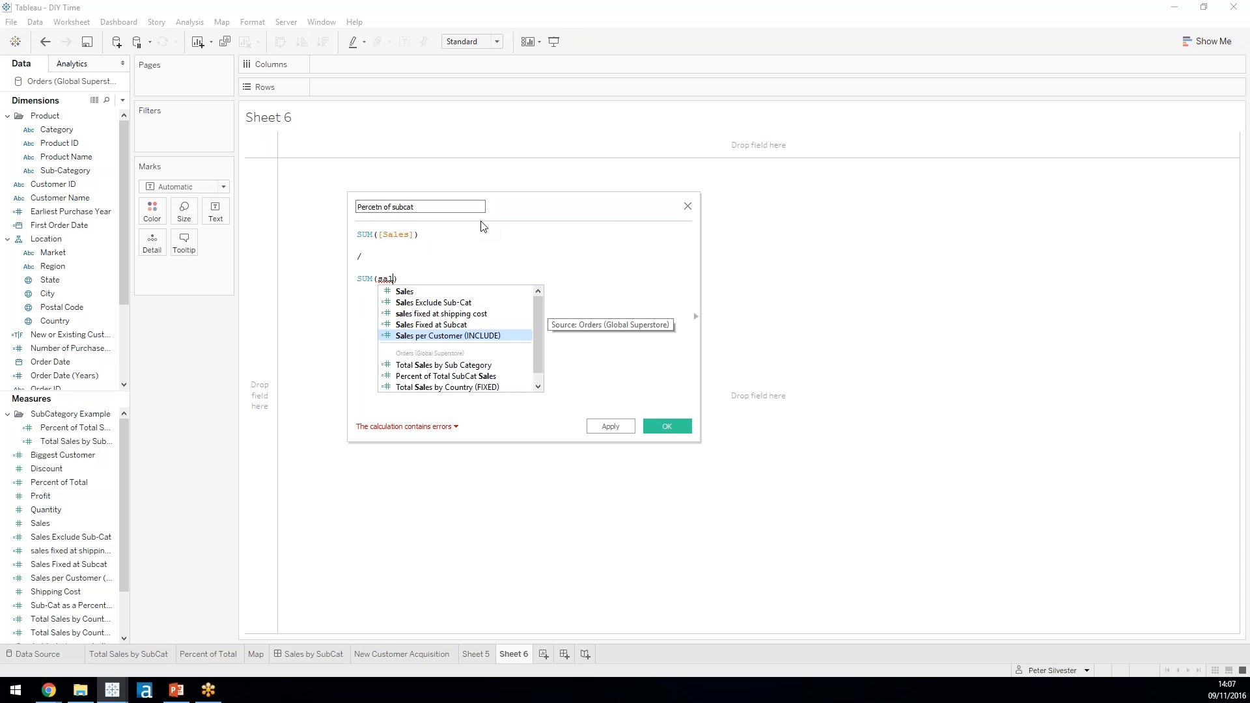
key("Down")
key("Up")
key("Up")
key("Return")
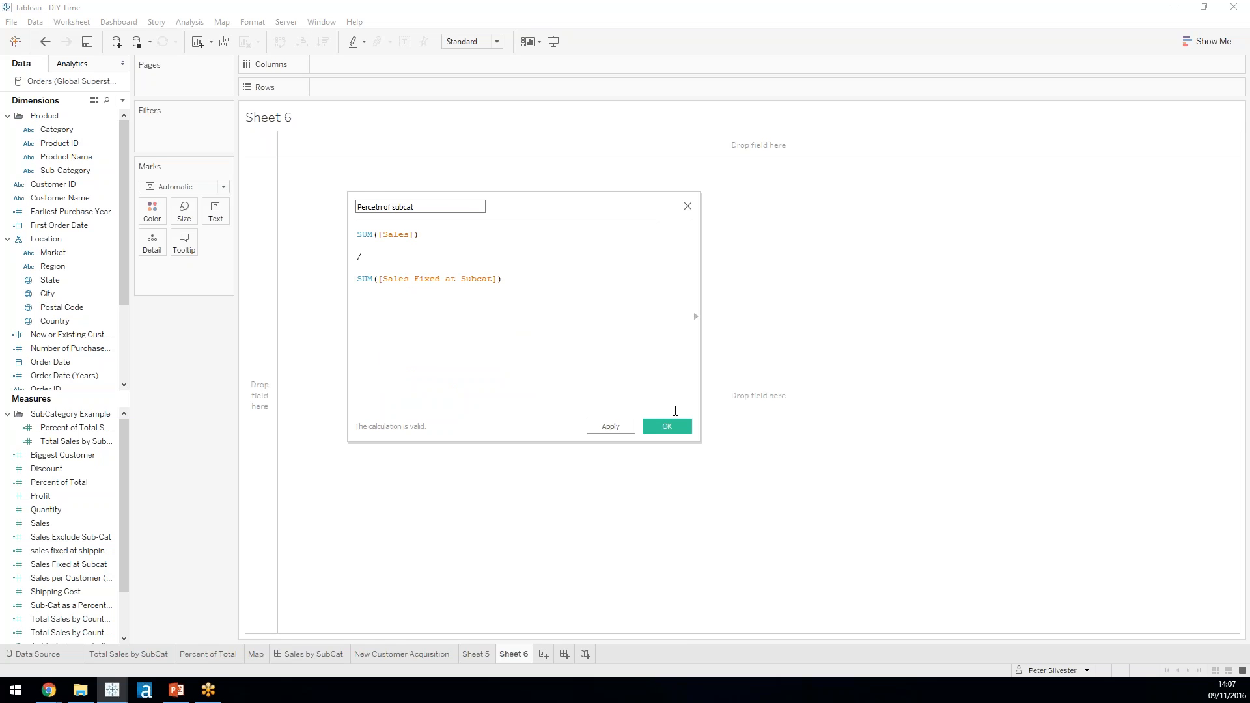
left_click(667, 426)
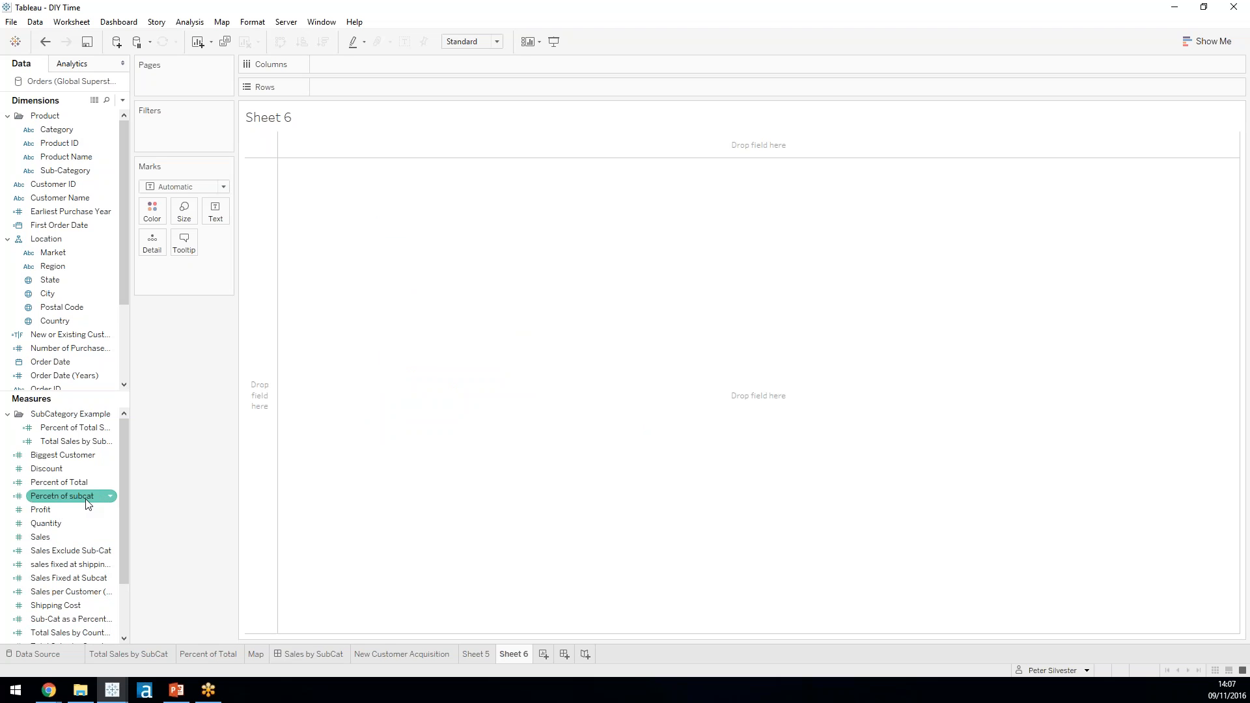
Step: Build a bar chart of Percetn of subcat by Sub-Category on Sheet 6
left_click_drag(88, 503, 371, 146)
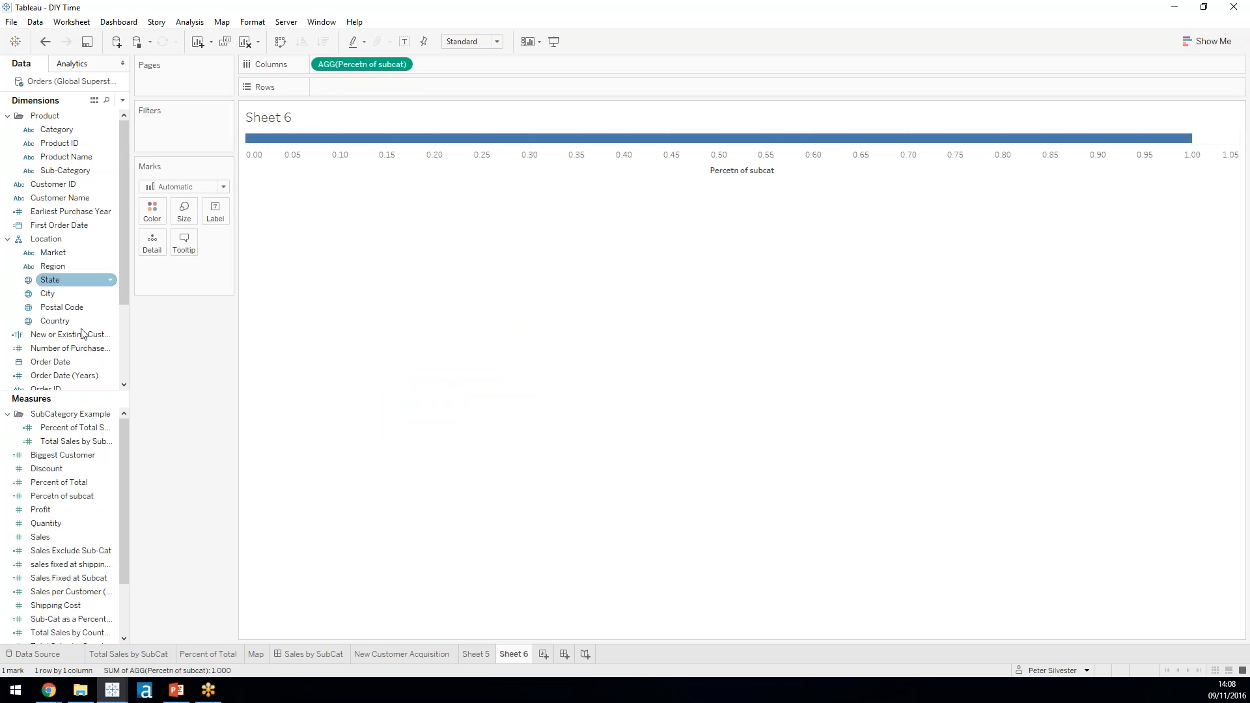
left_click_drag(96, 170, 404, 87)
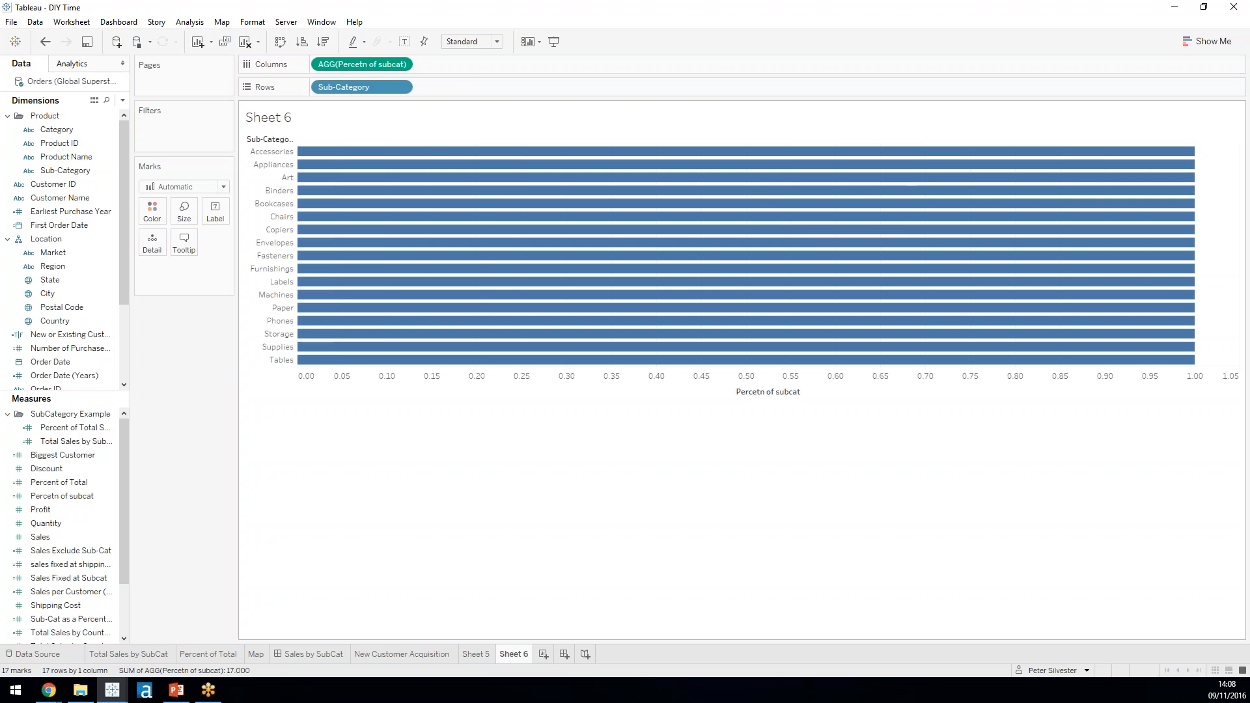
Step: Add a new worksheet and build a country map coloured by Sales
left_click(546, 653)
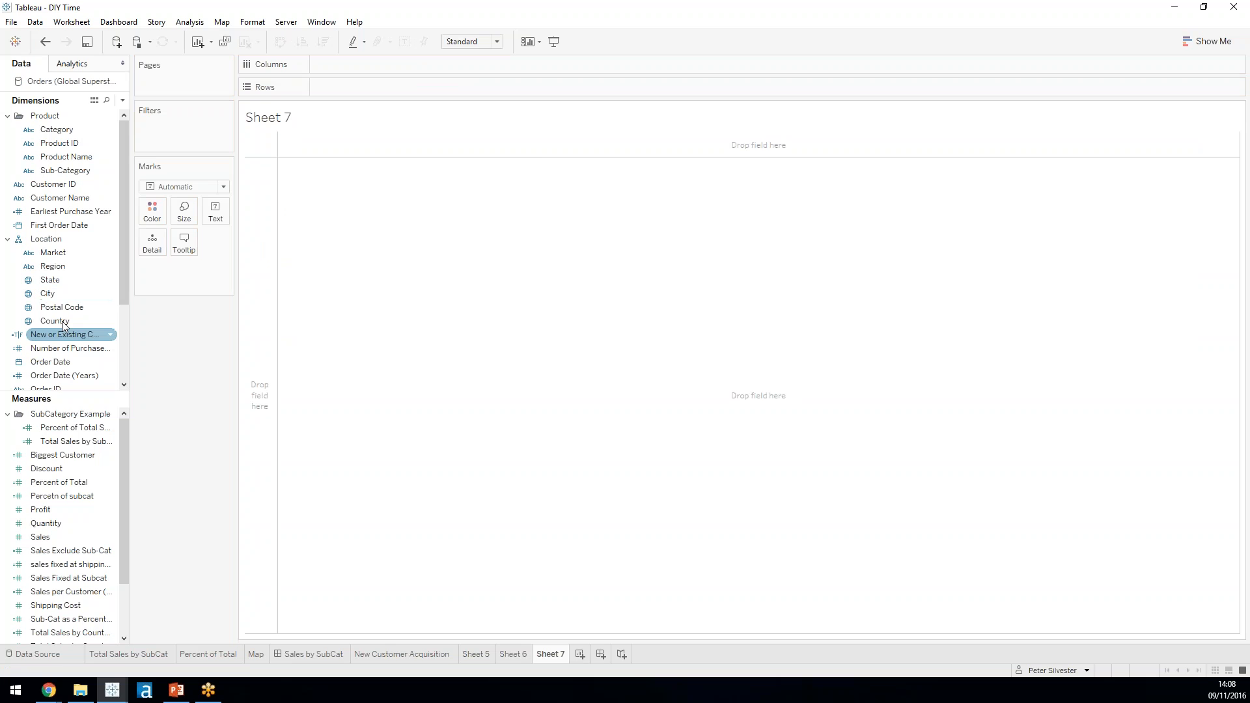
double_click(61, 322)
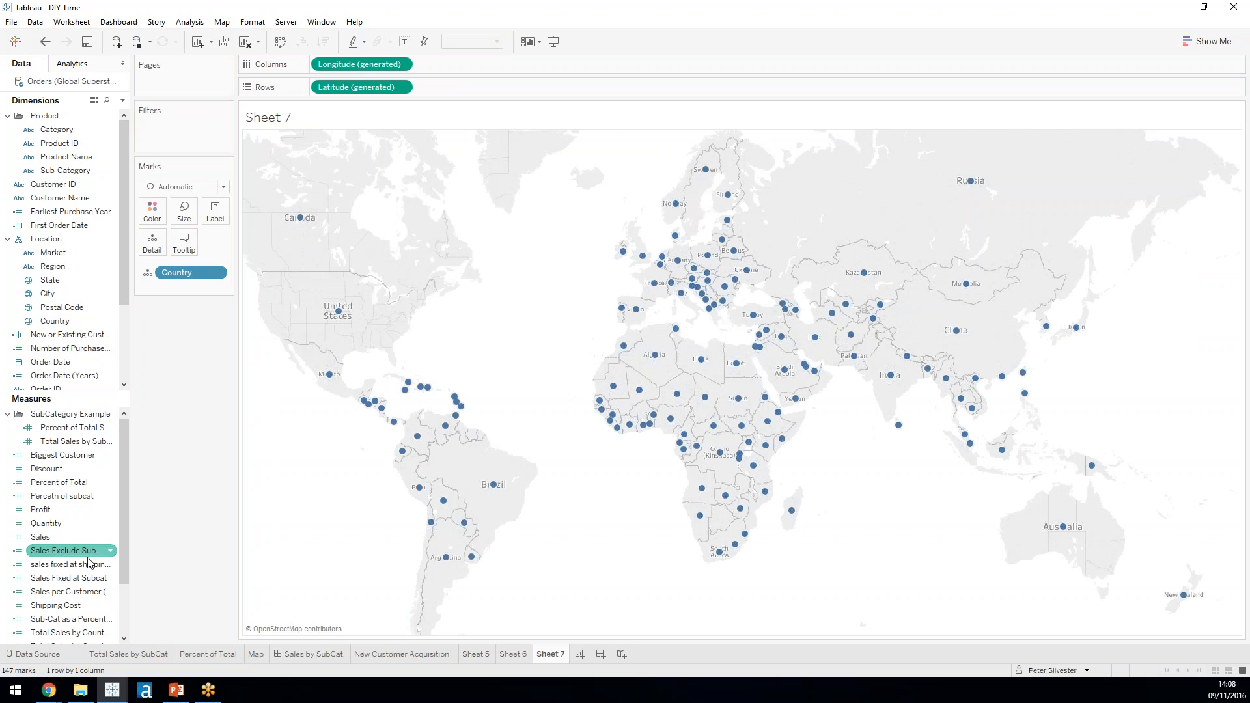
left_click_drag(79, 540, 157, 216)
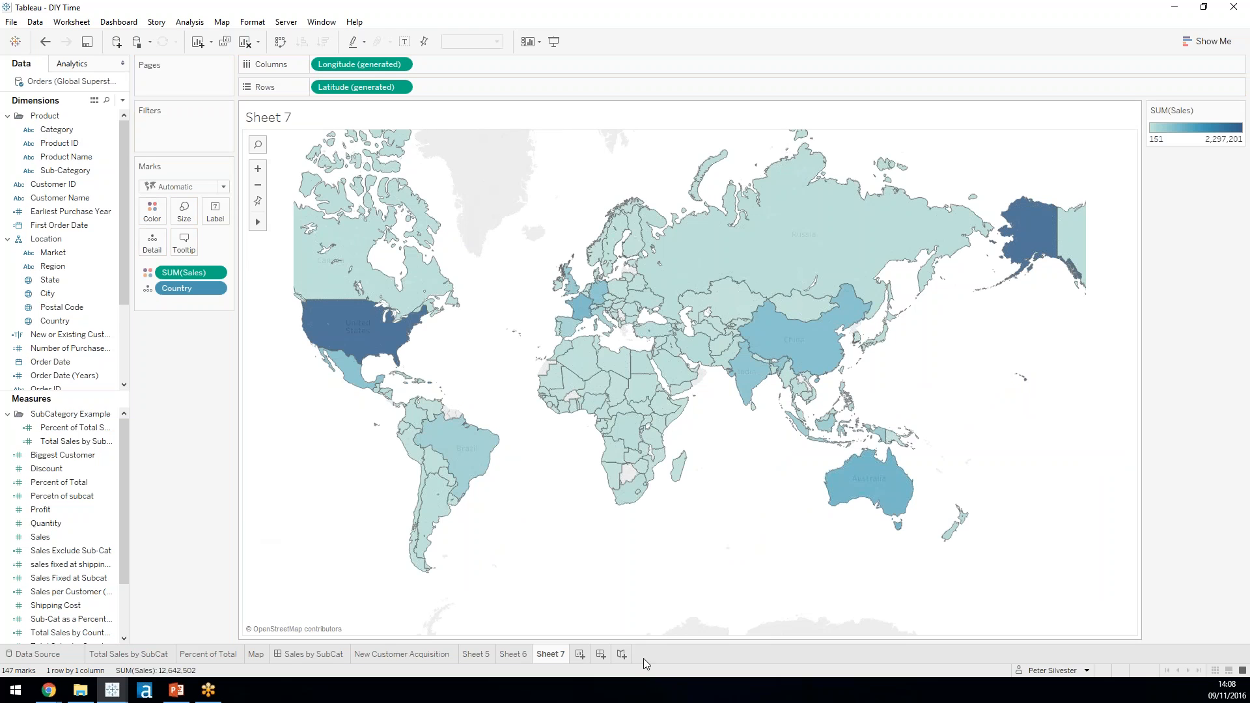
Step: Create a new dashboard with the Sheet 7 map on top and Sheet 5 and Sheet 6 side by side below it
left_click(598, 656)
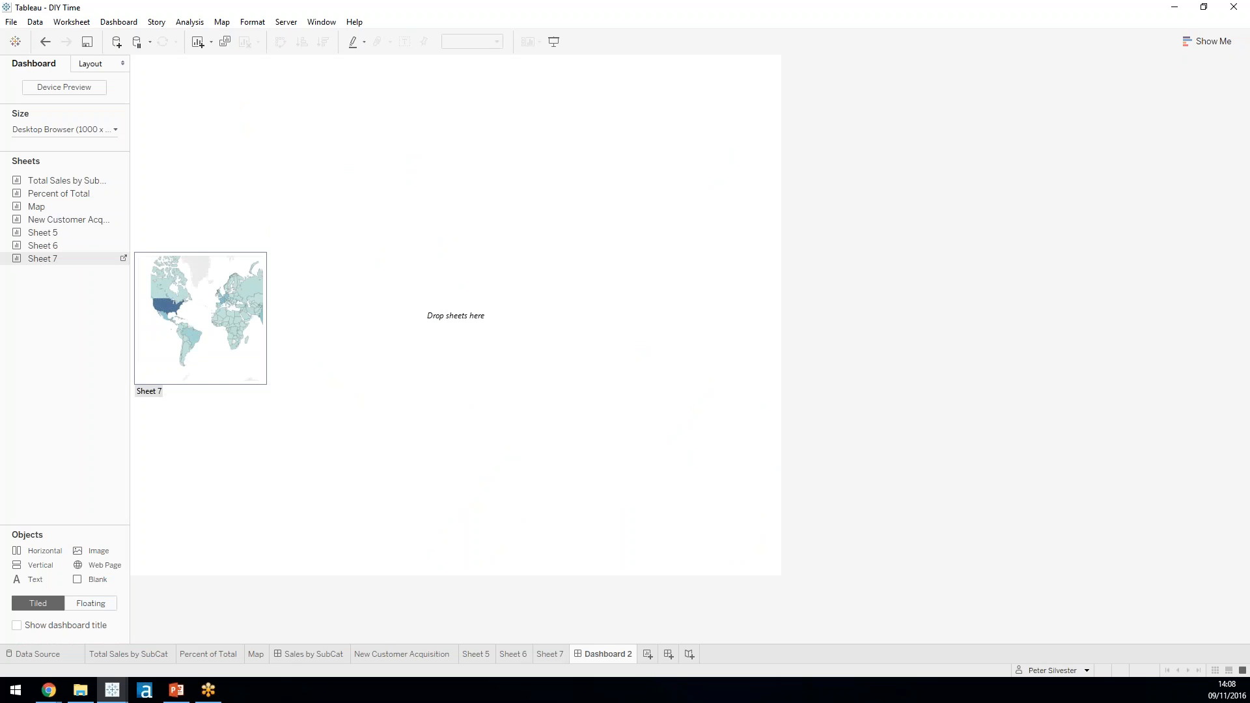
double_click(42, 259)
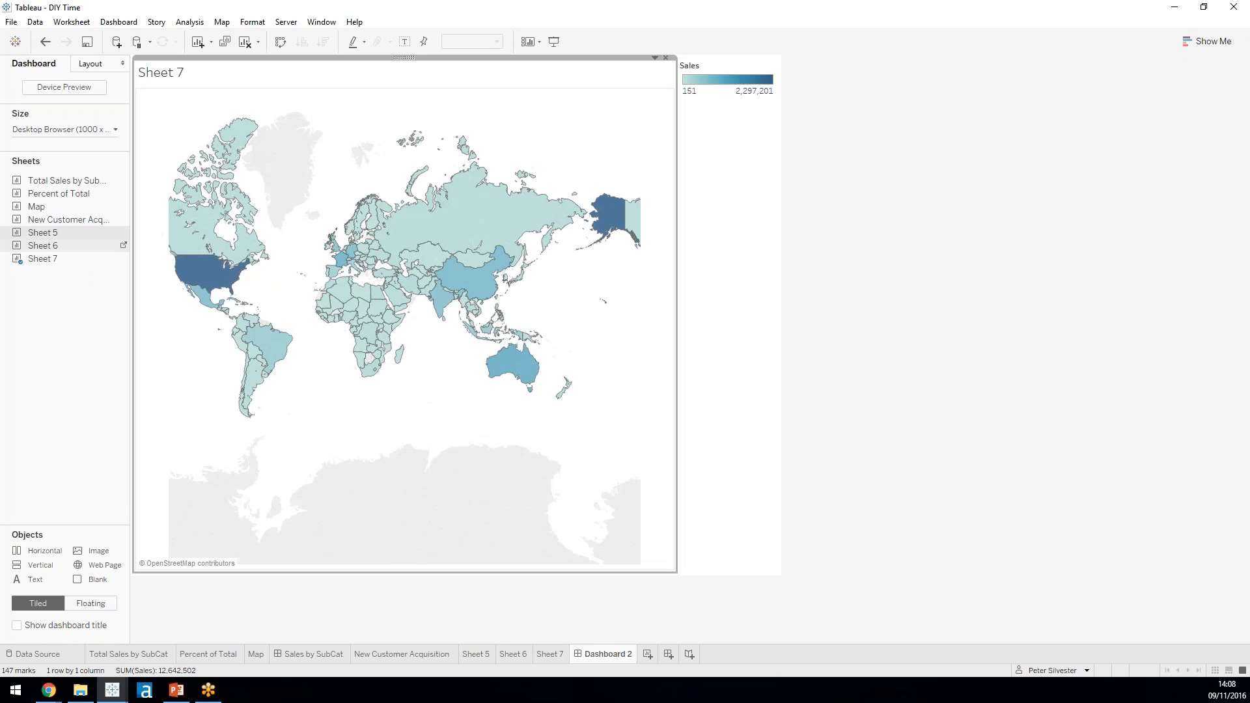
left_click_drag(90, 246, 255, 502)
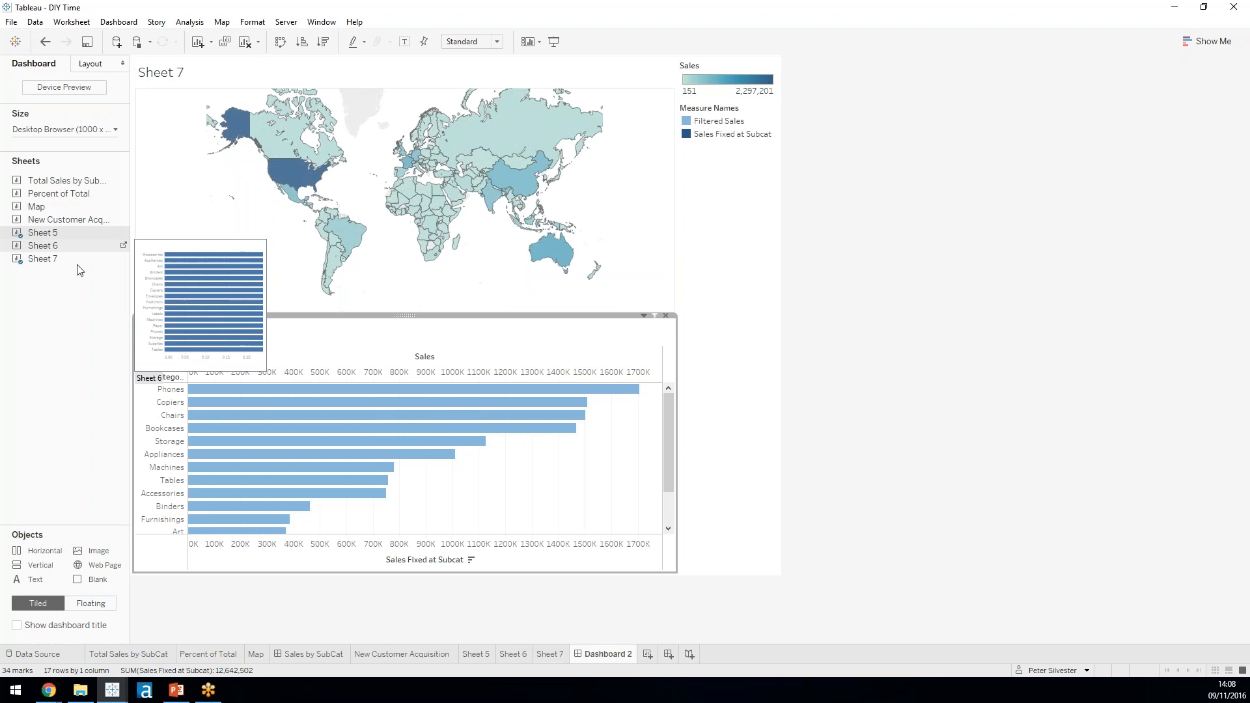
left_click_drag(72, 247, 654, 454)
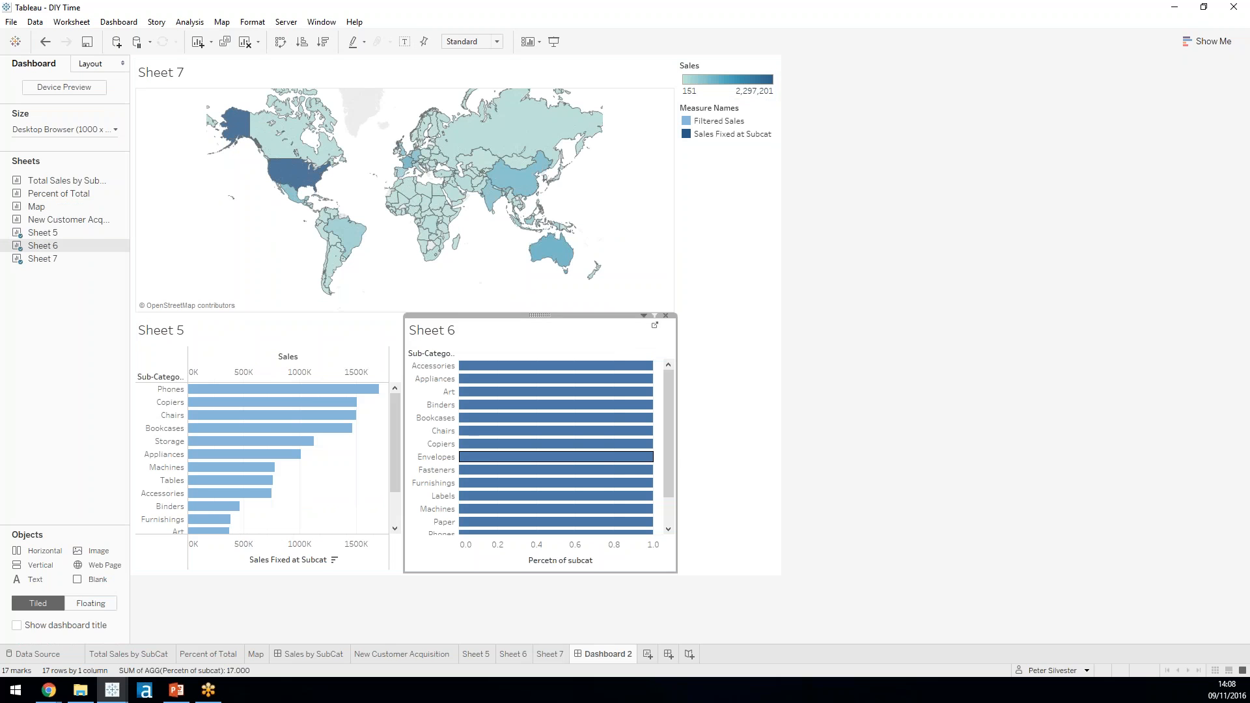
left_click(333, 340)
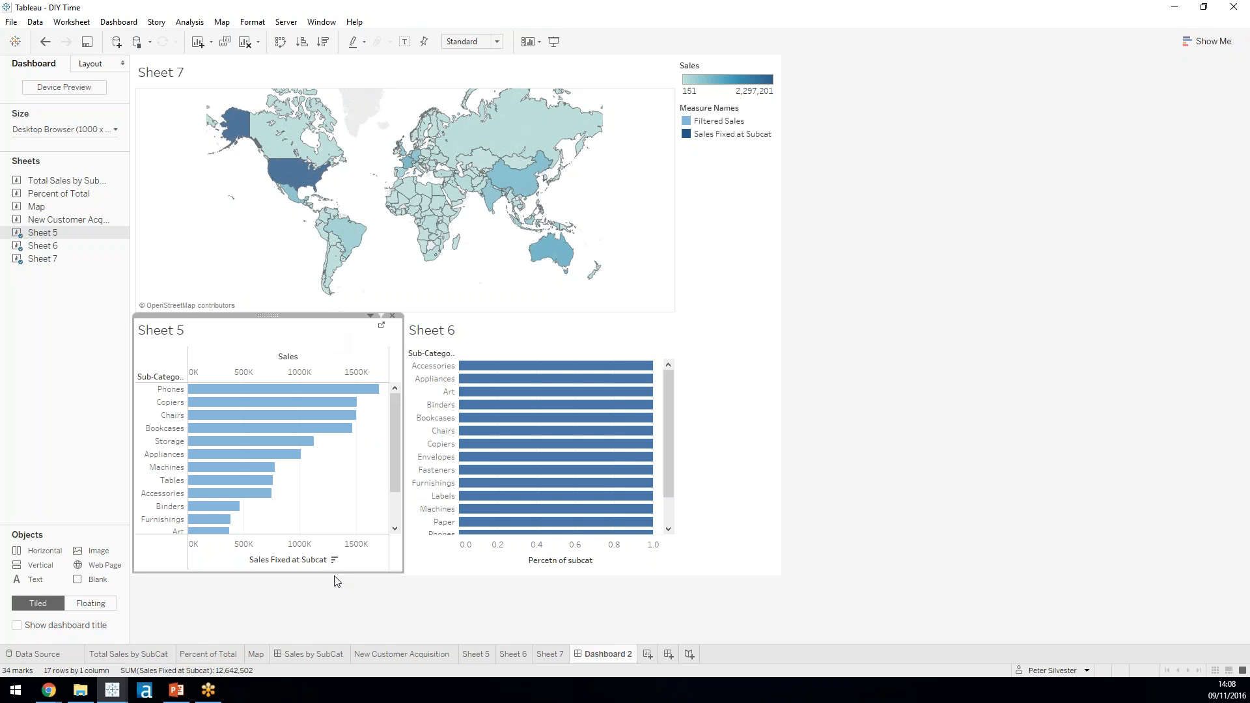
Step: Remove Sales from the Sheet 7 map, add it back as the colour encoding, and return to Dashboard 2
left_click(542, 653)
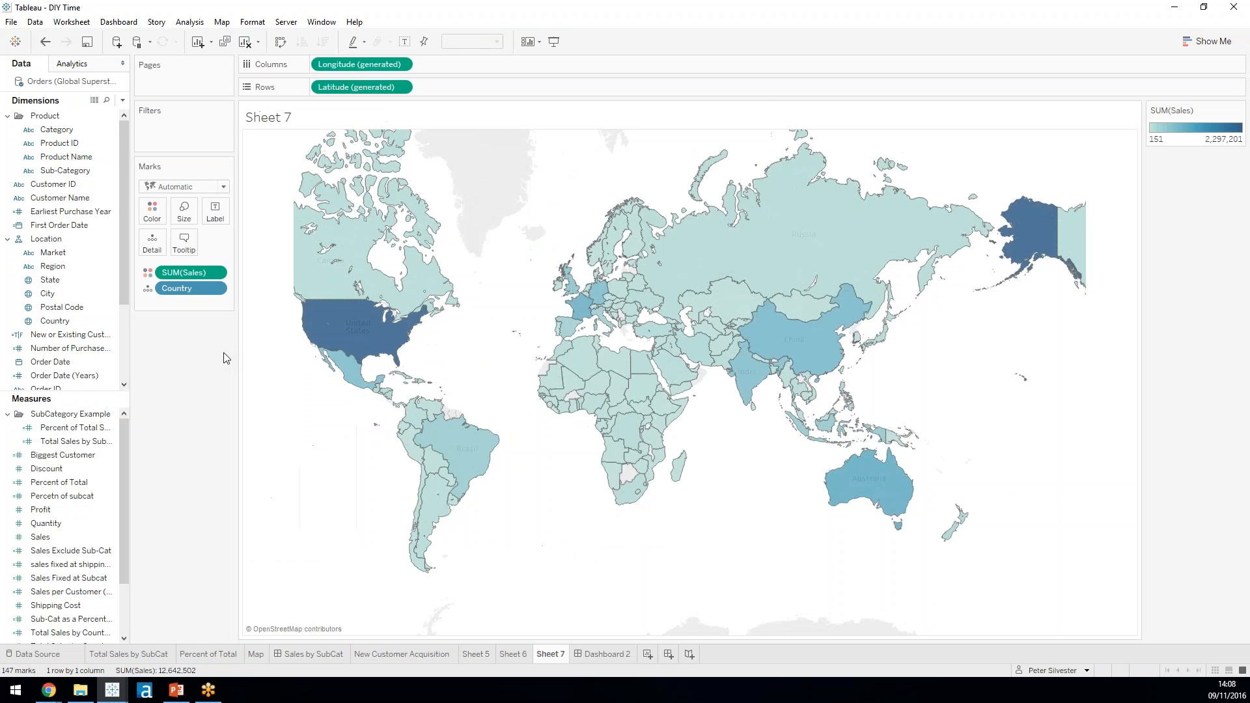
left_click_drag(185, 273, 171, 403)
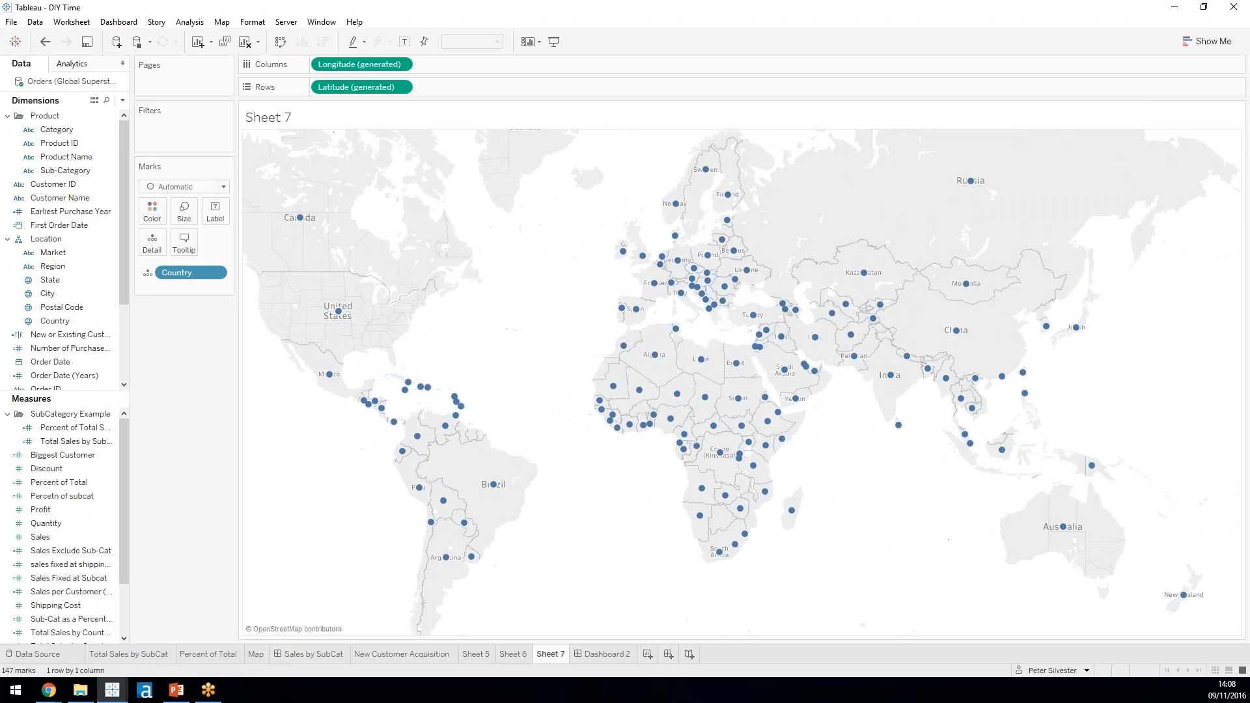
left_click(66, 541)
double_click(66, 541)
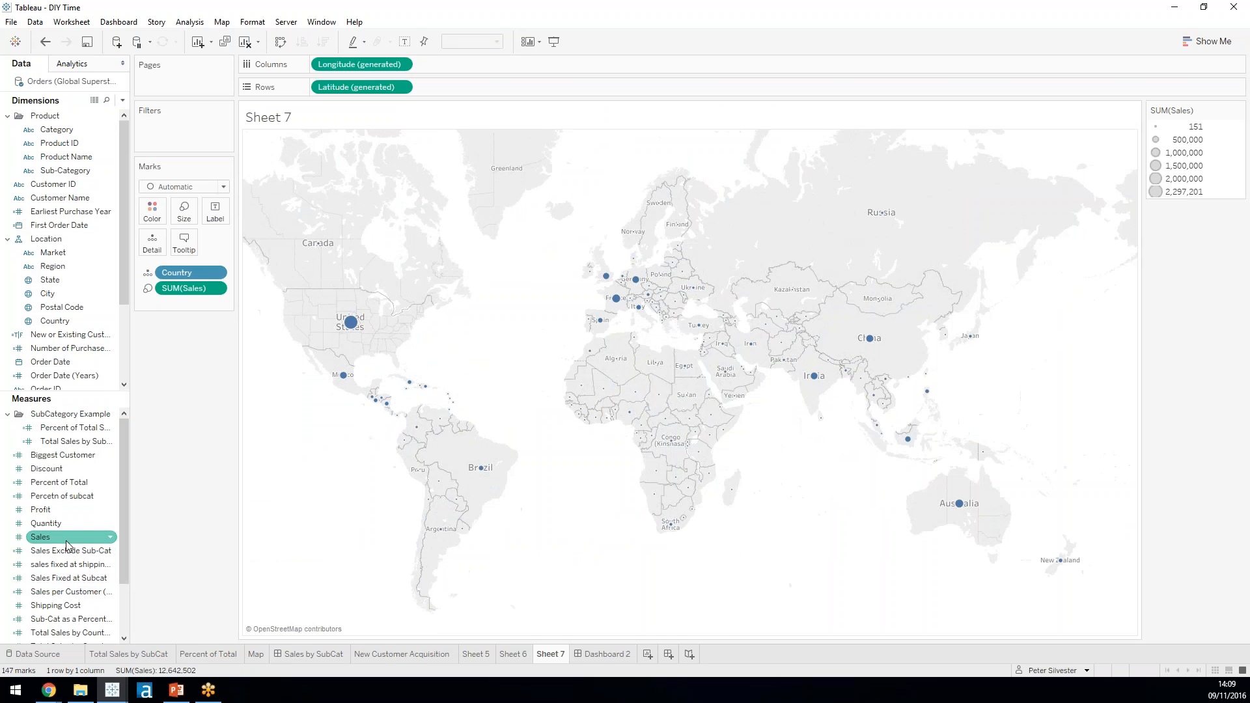
left_click(190, 288)
left_click_drag(191, 293, 152, 210)
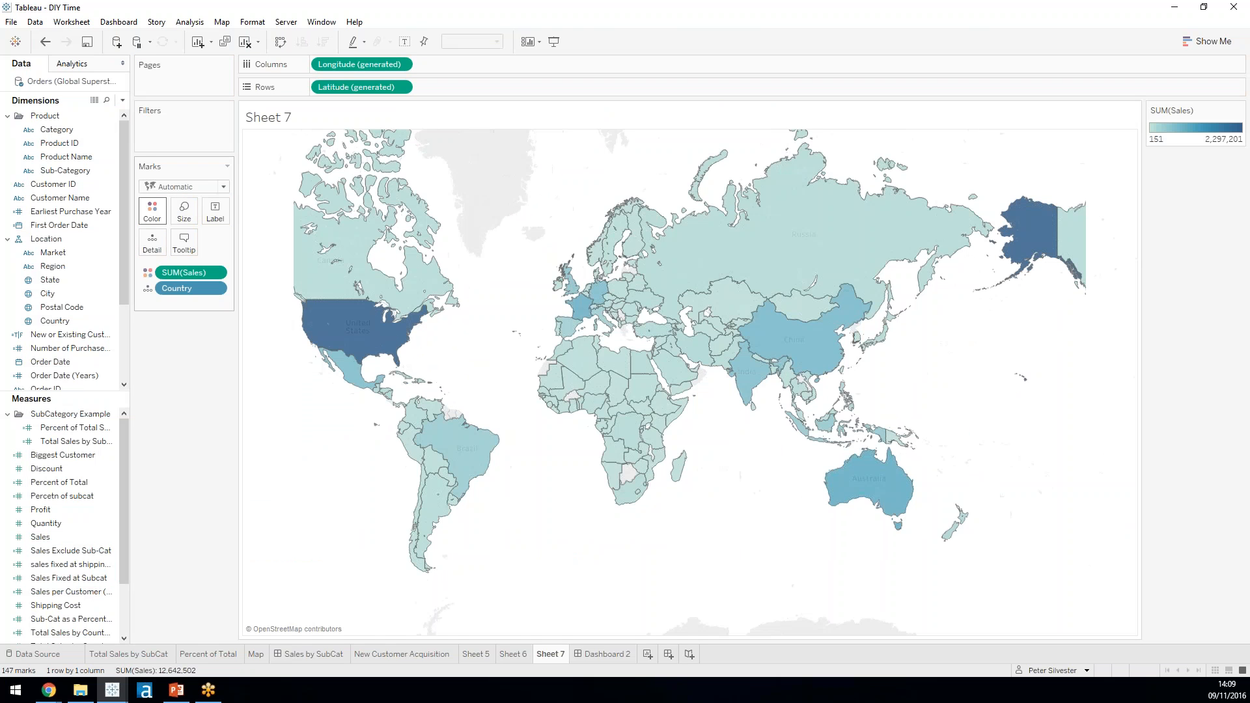
left_click(621, 656)
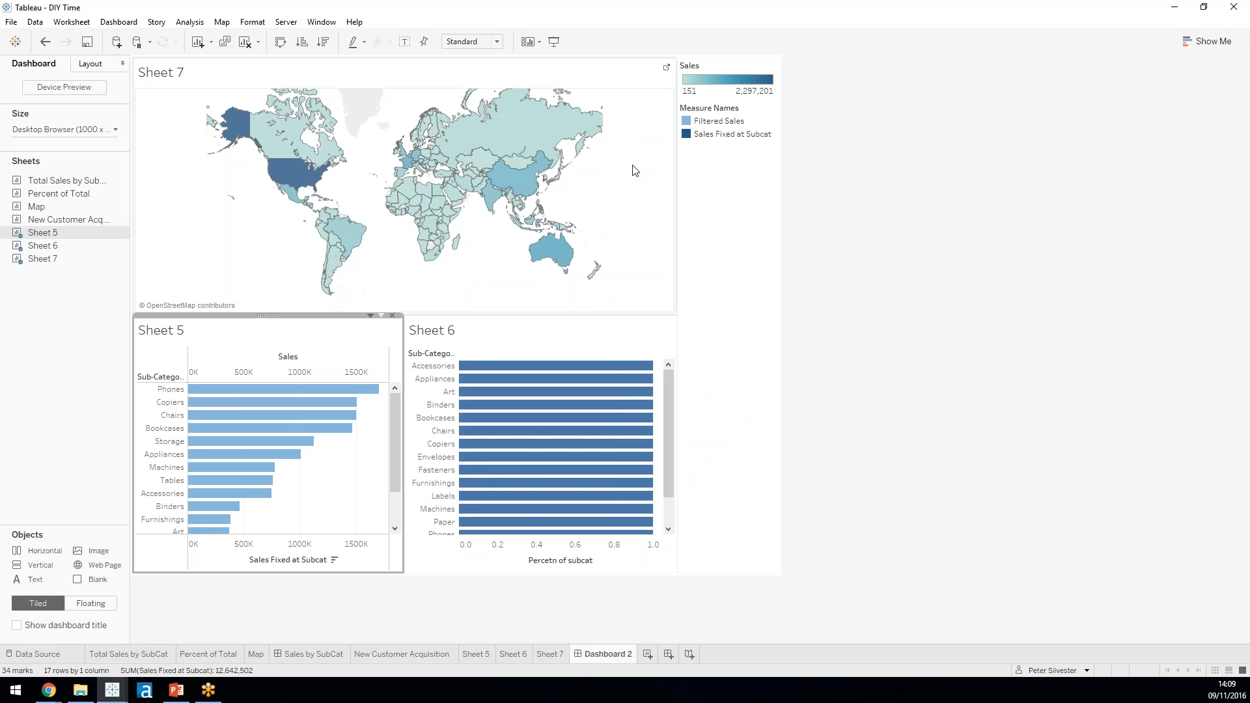
Step: Delete the legend container from Dashboard 2 and filter the bar charts to United States through the map
left_click(606, 82)
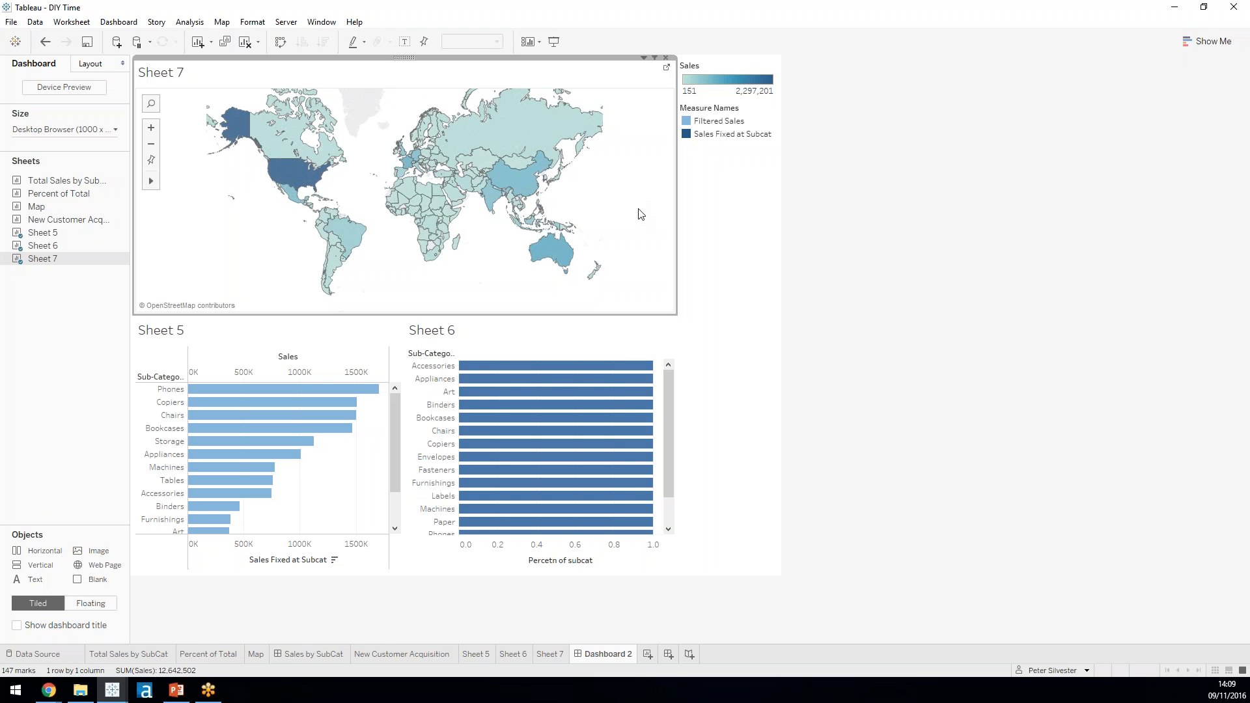
left_click(732, 205)
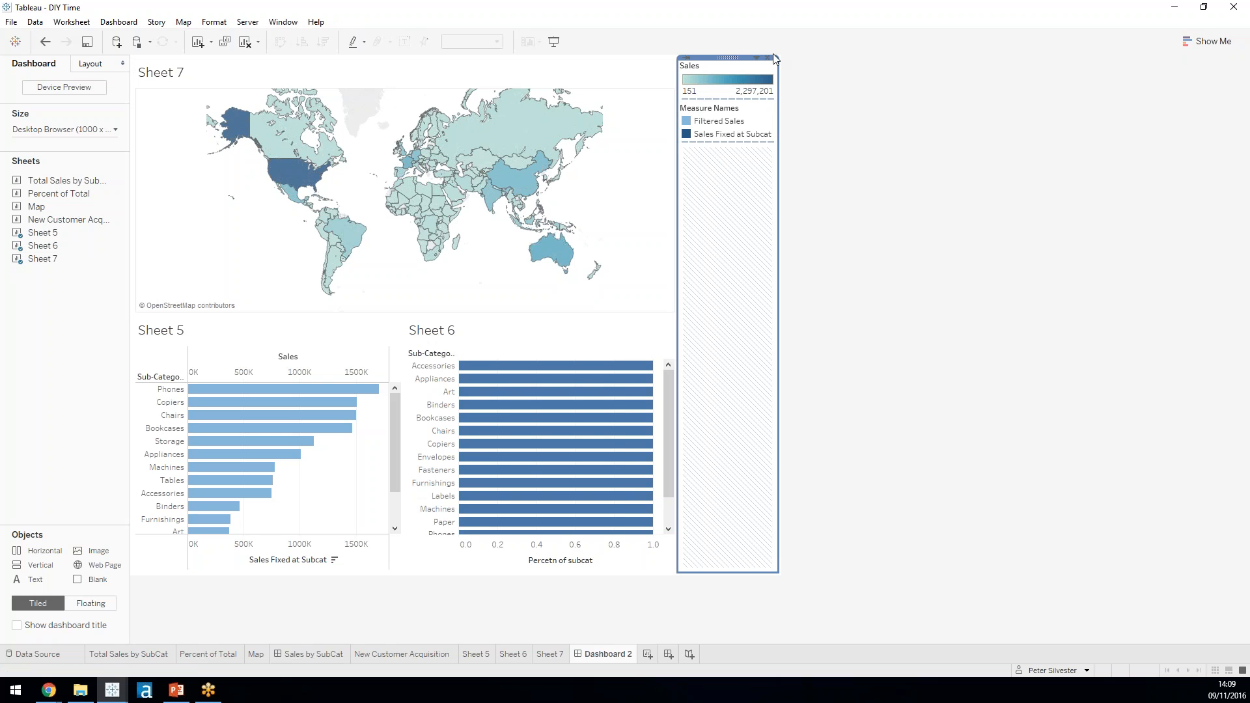
left_click(768, 58)
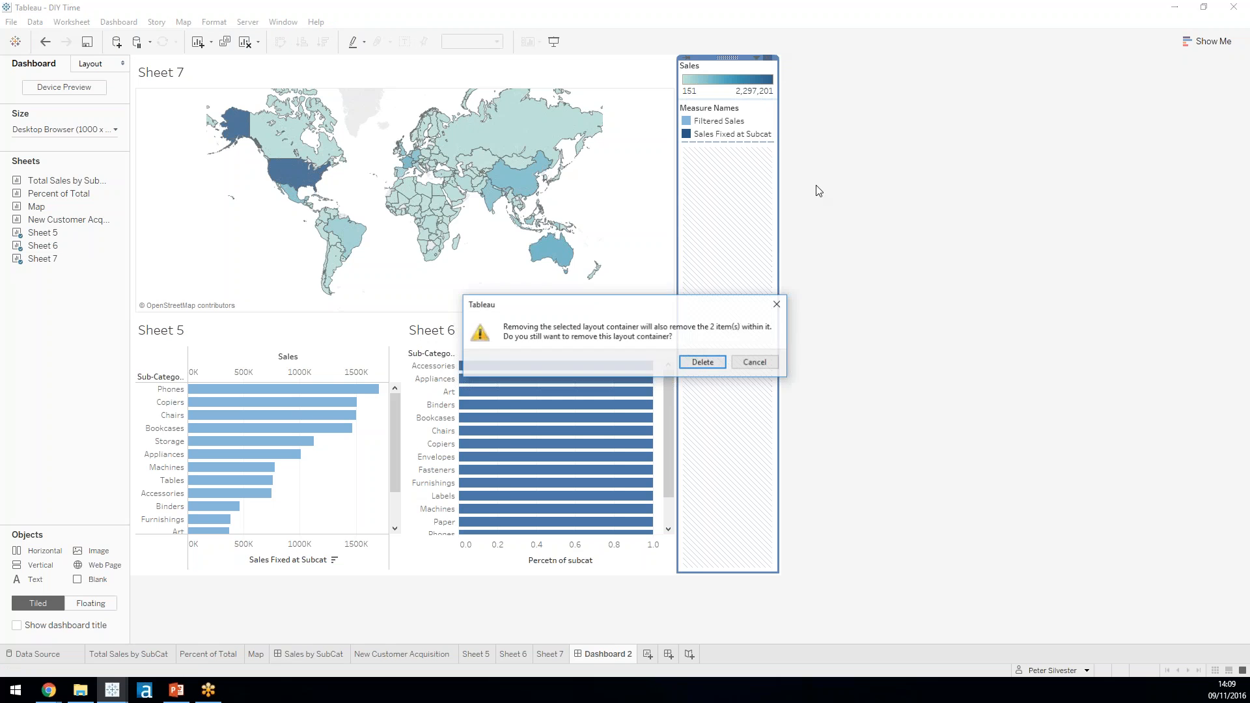
left_click(696, 363)
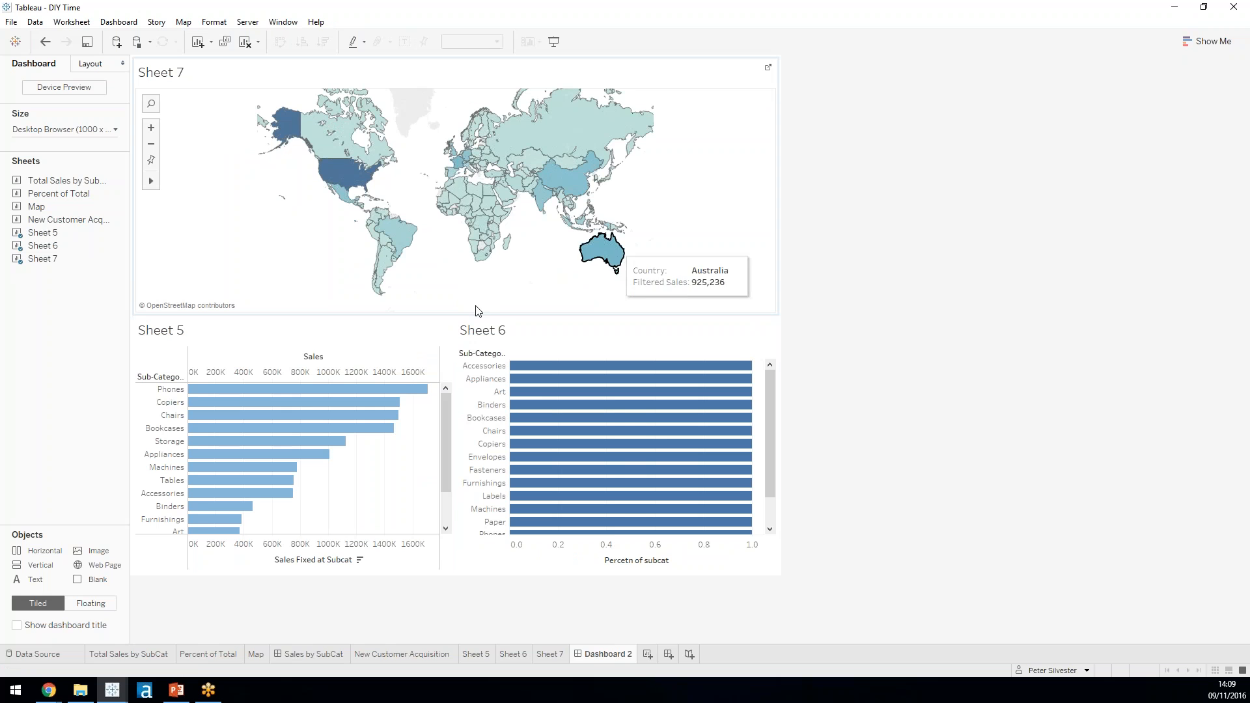
left_click(350, 170)
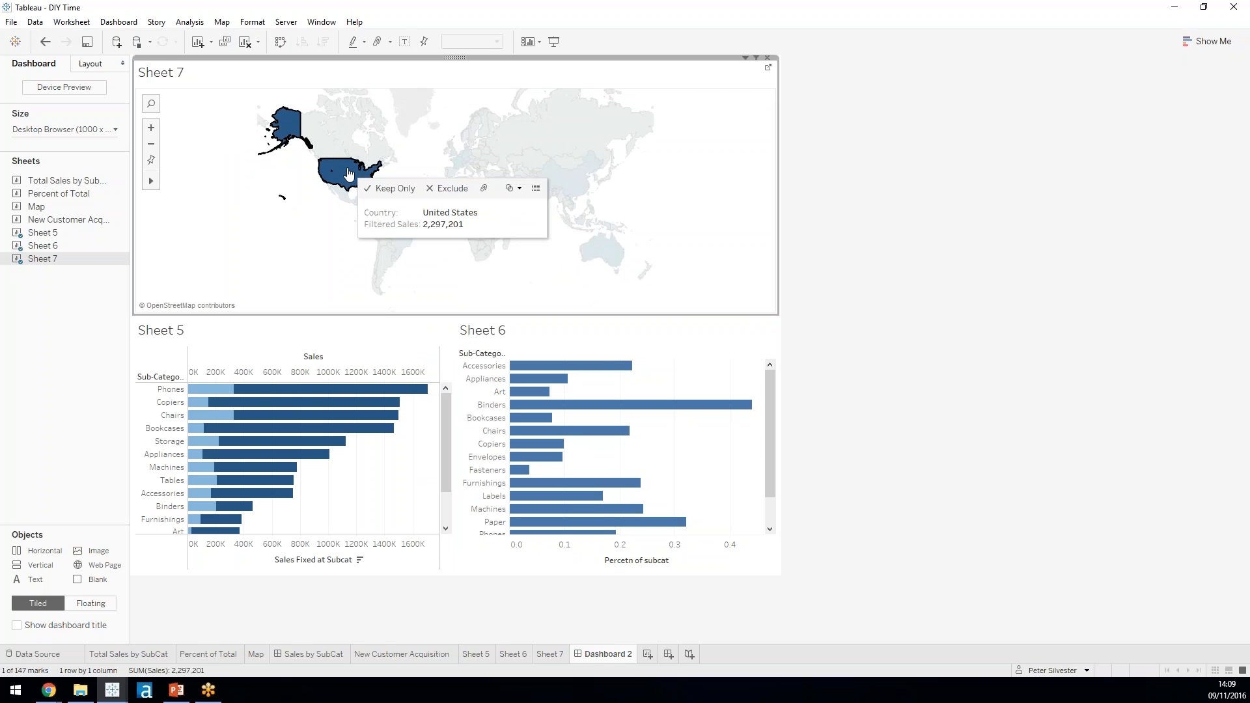
Step: Try sorting Sheet 6 by Percetn of subcat in descending and ascending order, and clear the sort
left_click(677, 561)
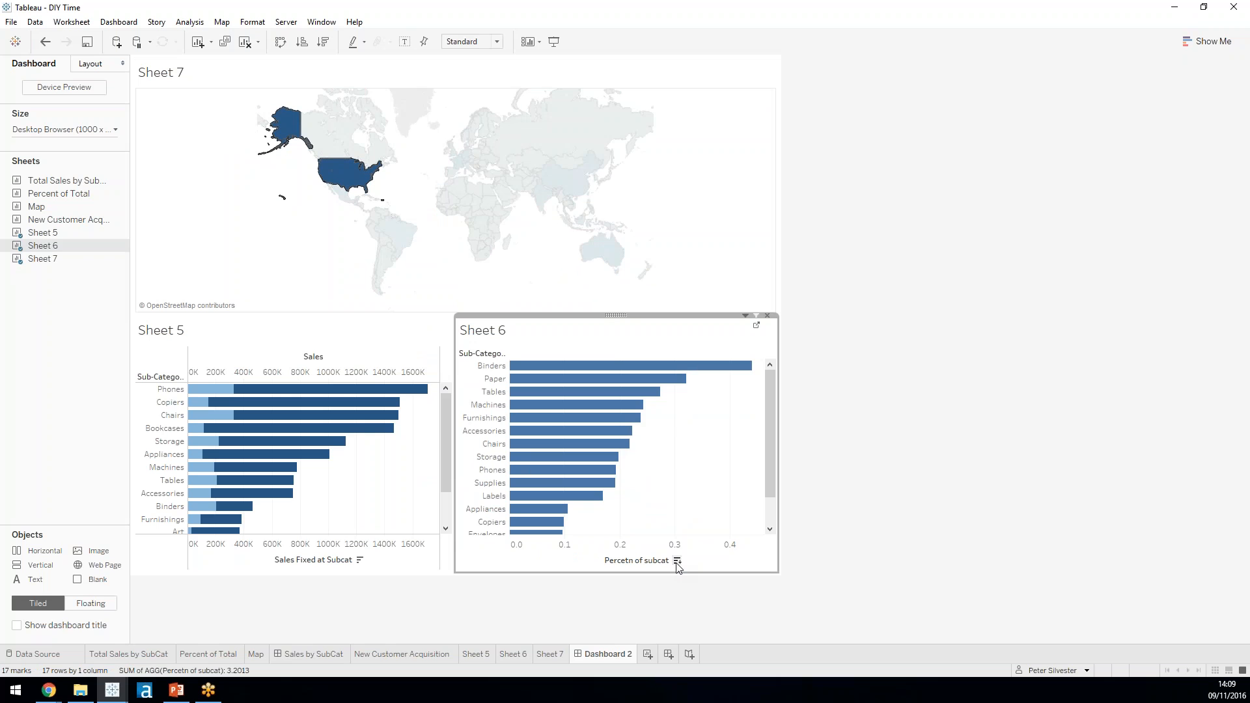
left_click(677, 561)
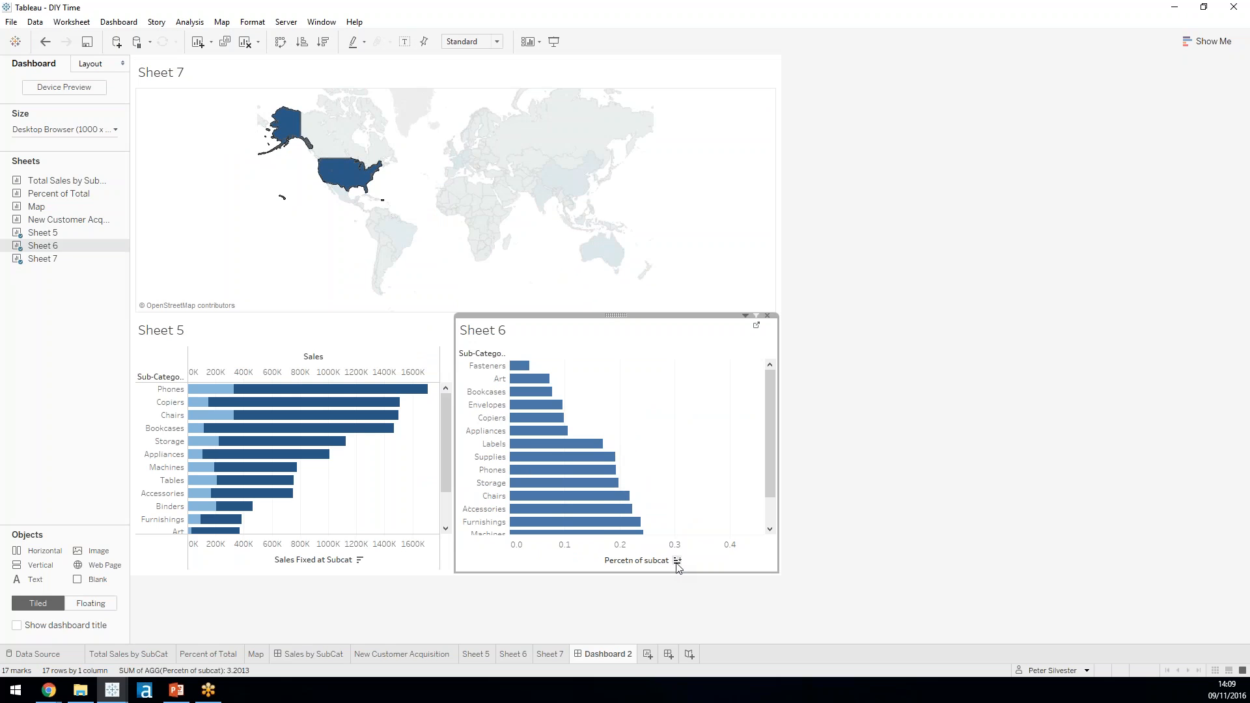
left_click(677, 561)
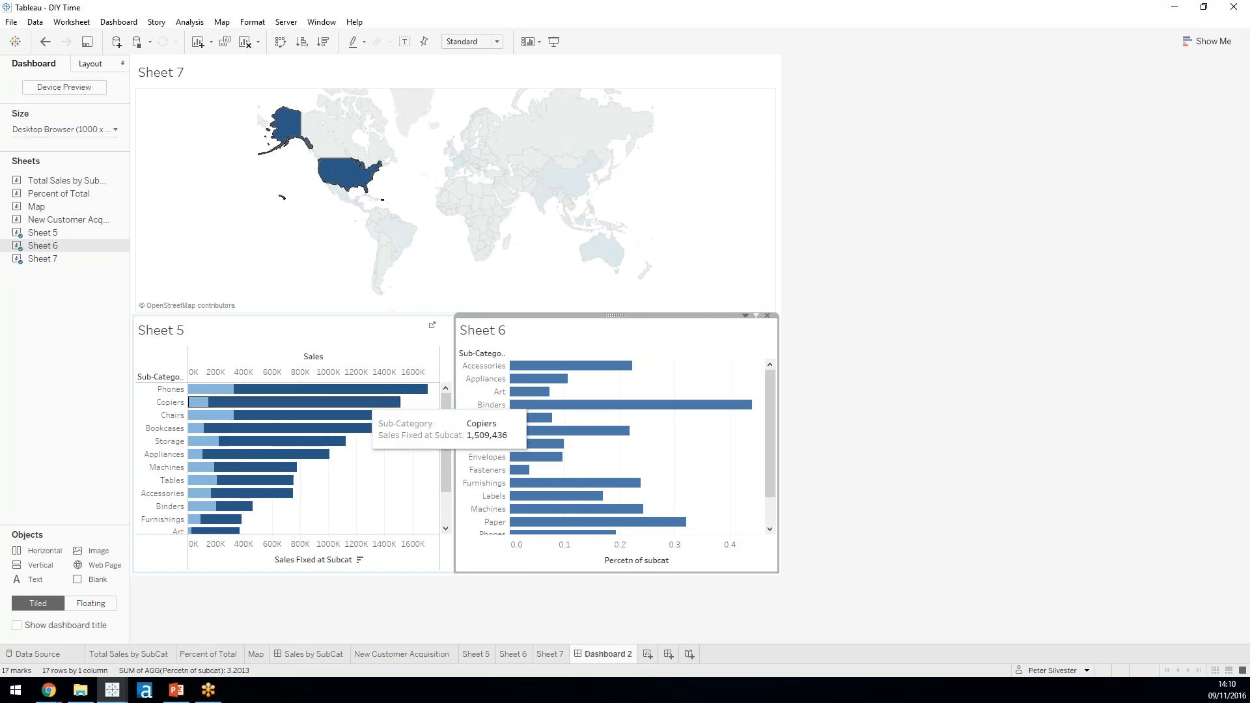
Step: Review Sheet 5, the New Customer Acquisition chart in presentation mode, and the First Order Date calculation
left_click(448, 405)
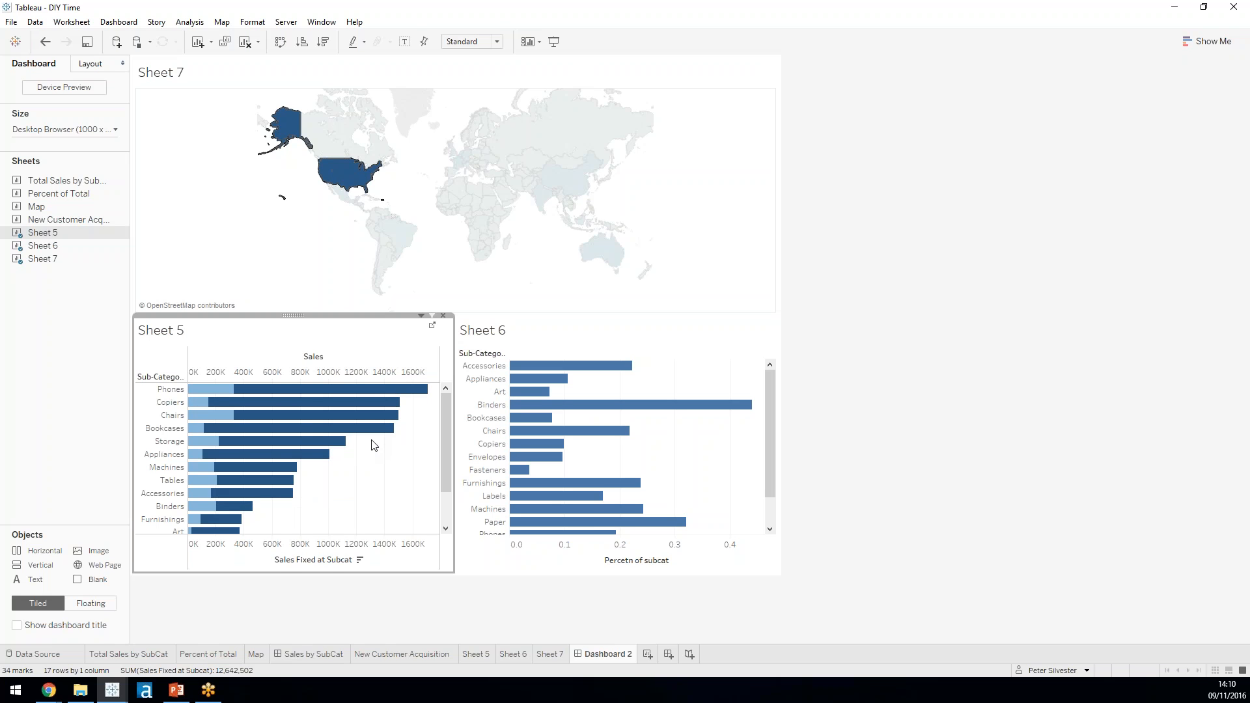
left_click(491, 654)
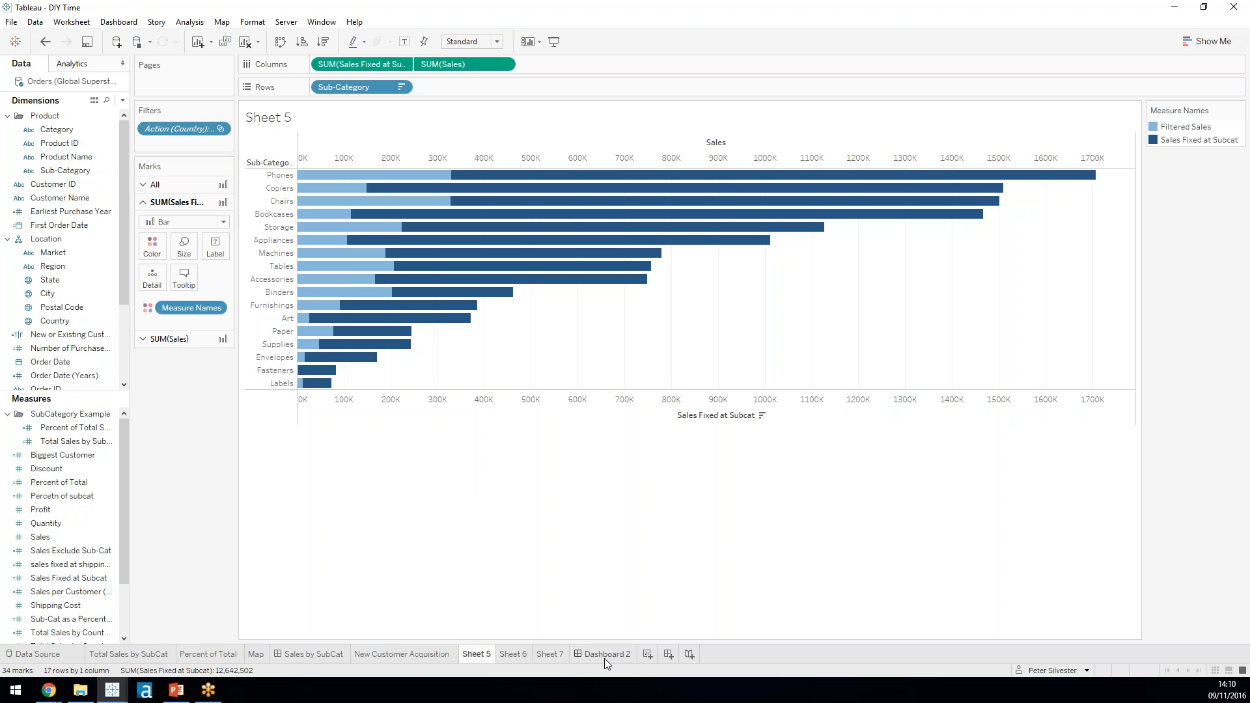
left_click(432, 655)
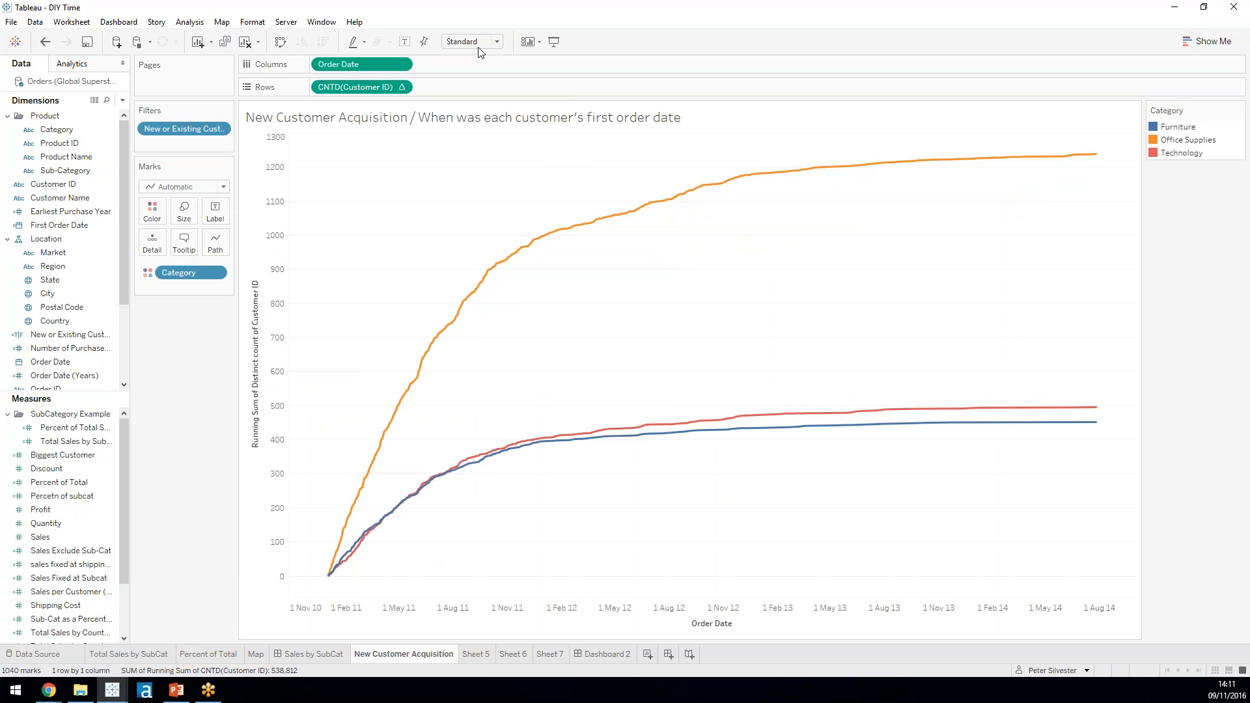
left_click(554, 41)
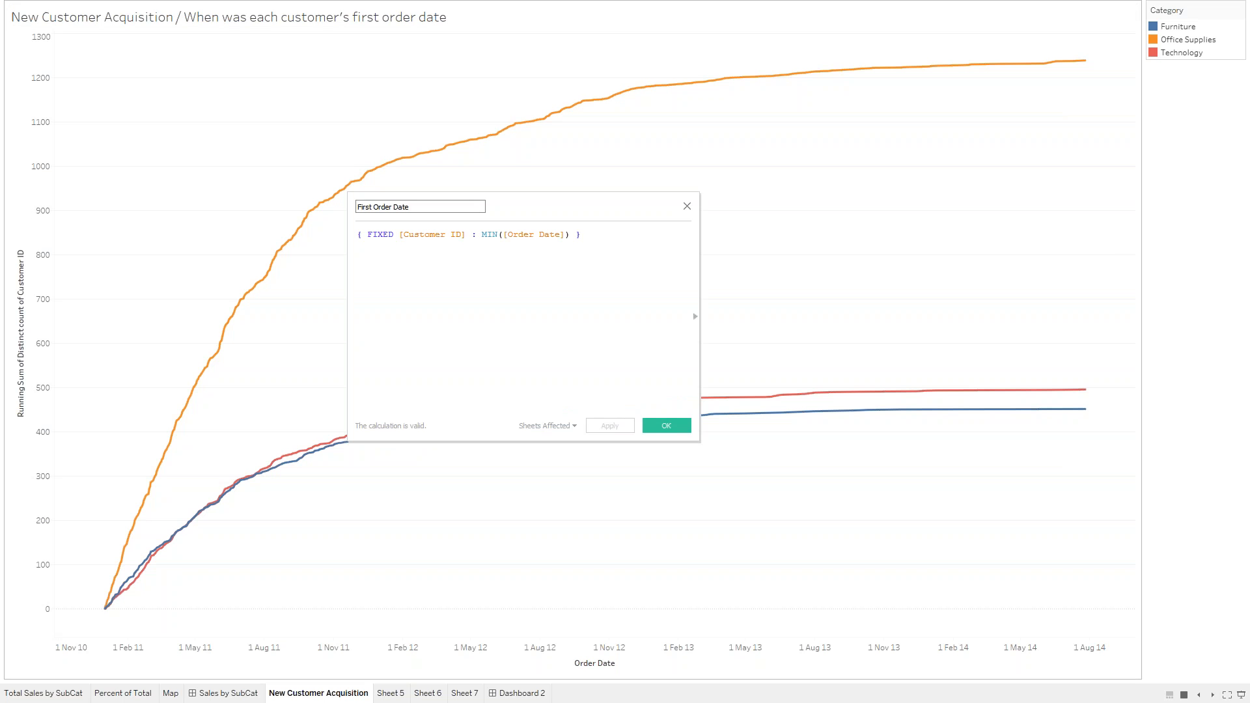
key("Escape")
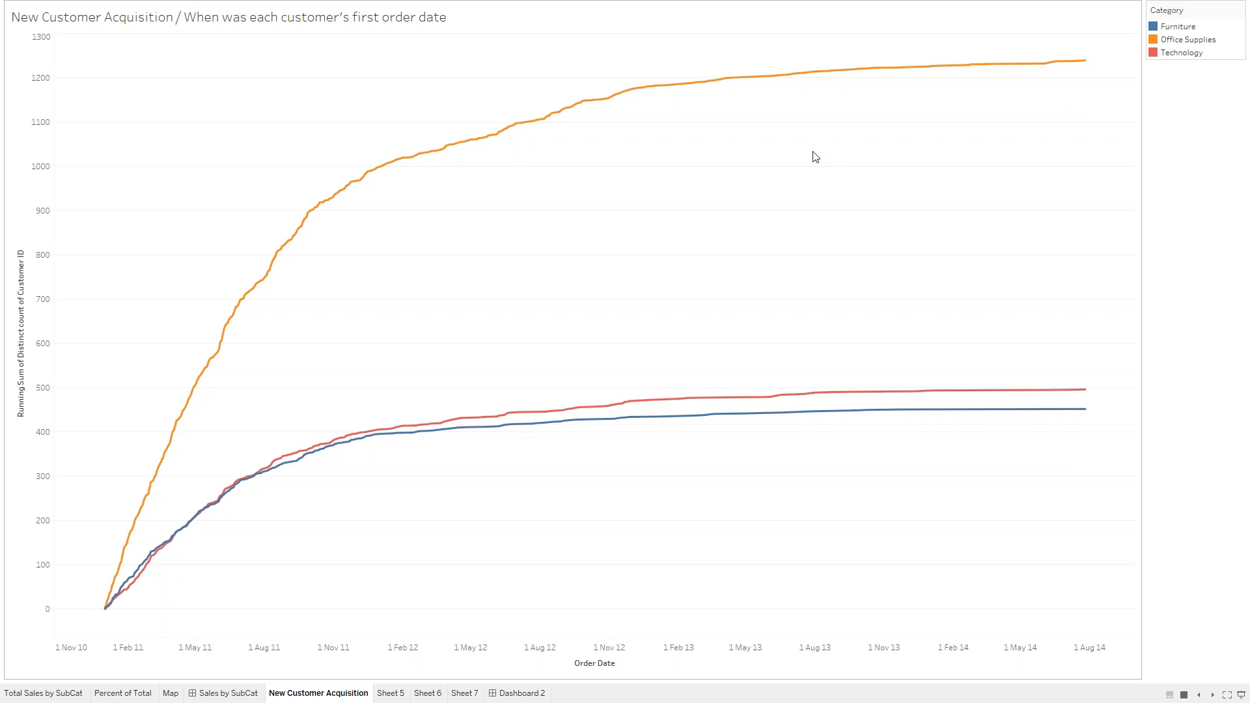
Step: Leave presentation mode and remove Category from the colour encoding of the New Customer Acquisition chart
mouse_move(608, 86)
mouse_move(477, 148)
key("Escape")
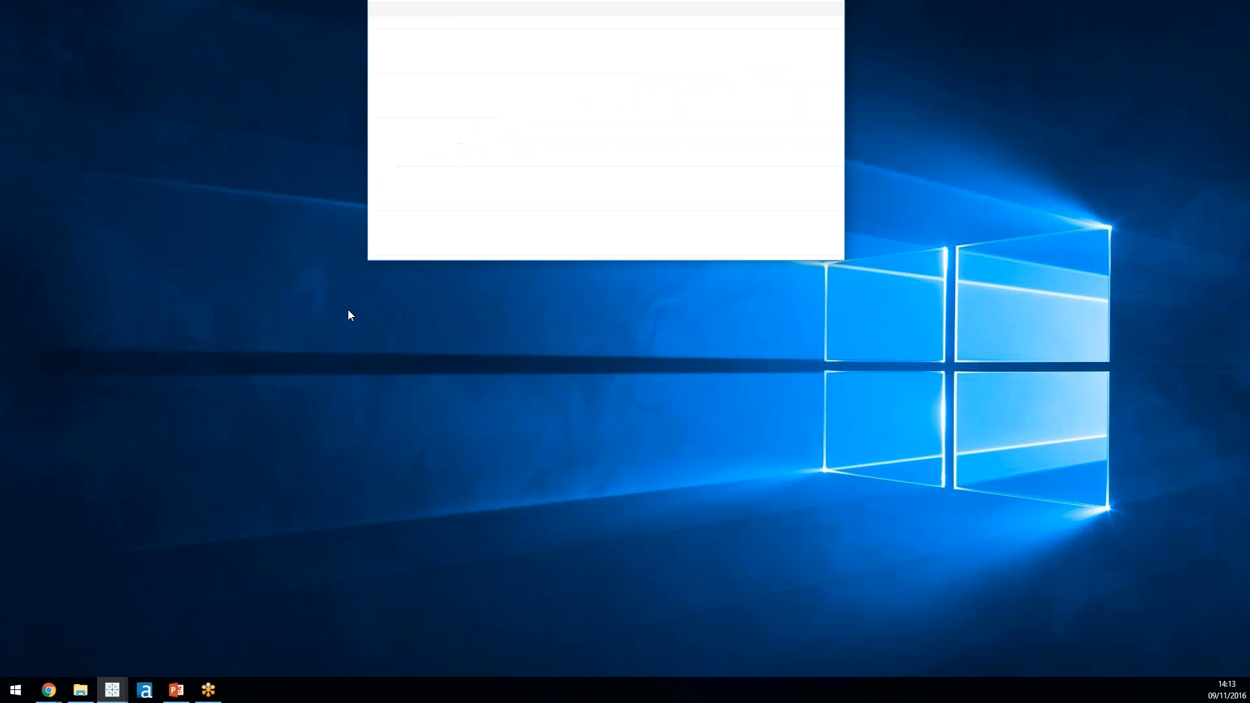
left_click_drag(186, 272, 78, 287)
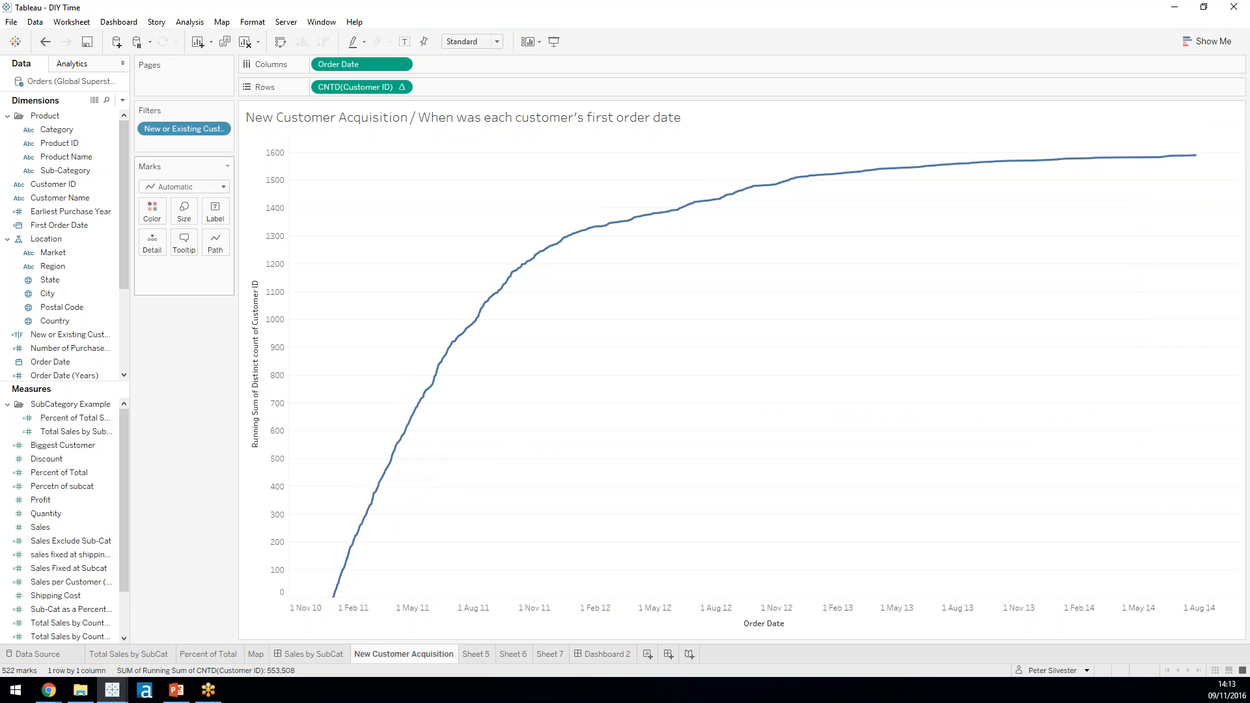
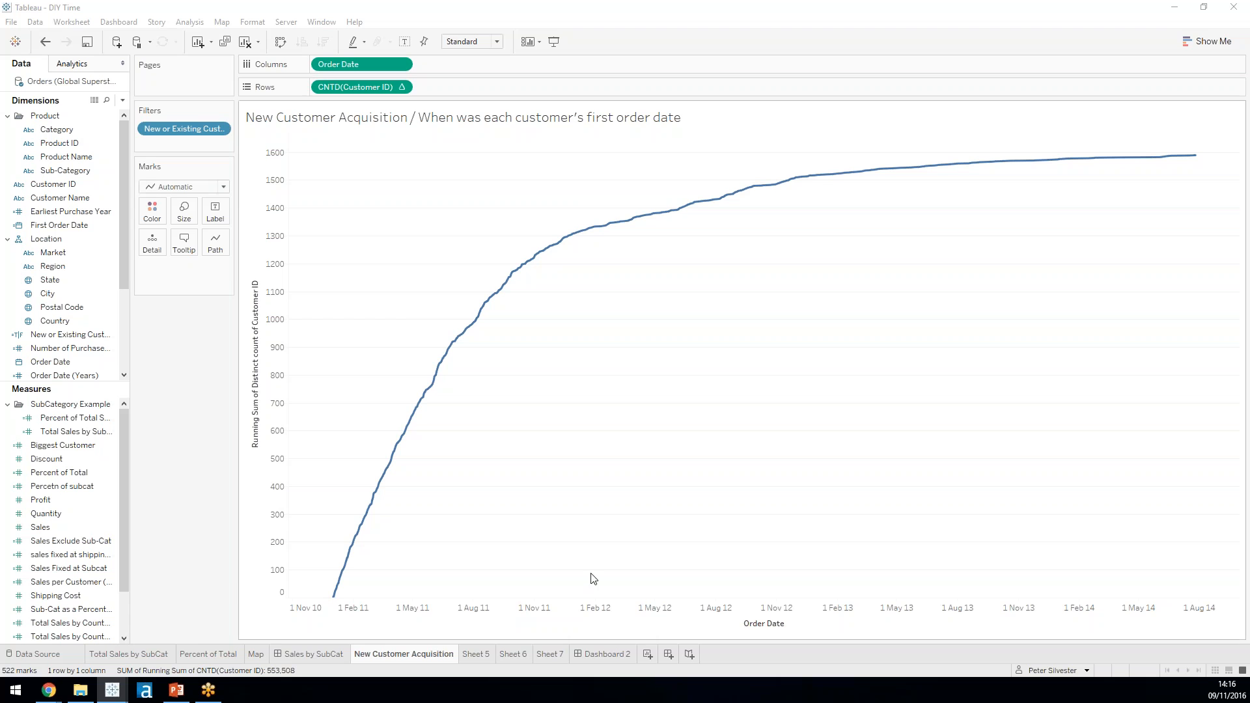
Step: Add a new worksheet and refer back to the New Customer Acquisition chart before returning to the blank sheet
left_click(648, 655)
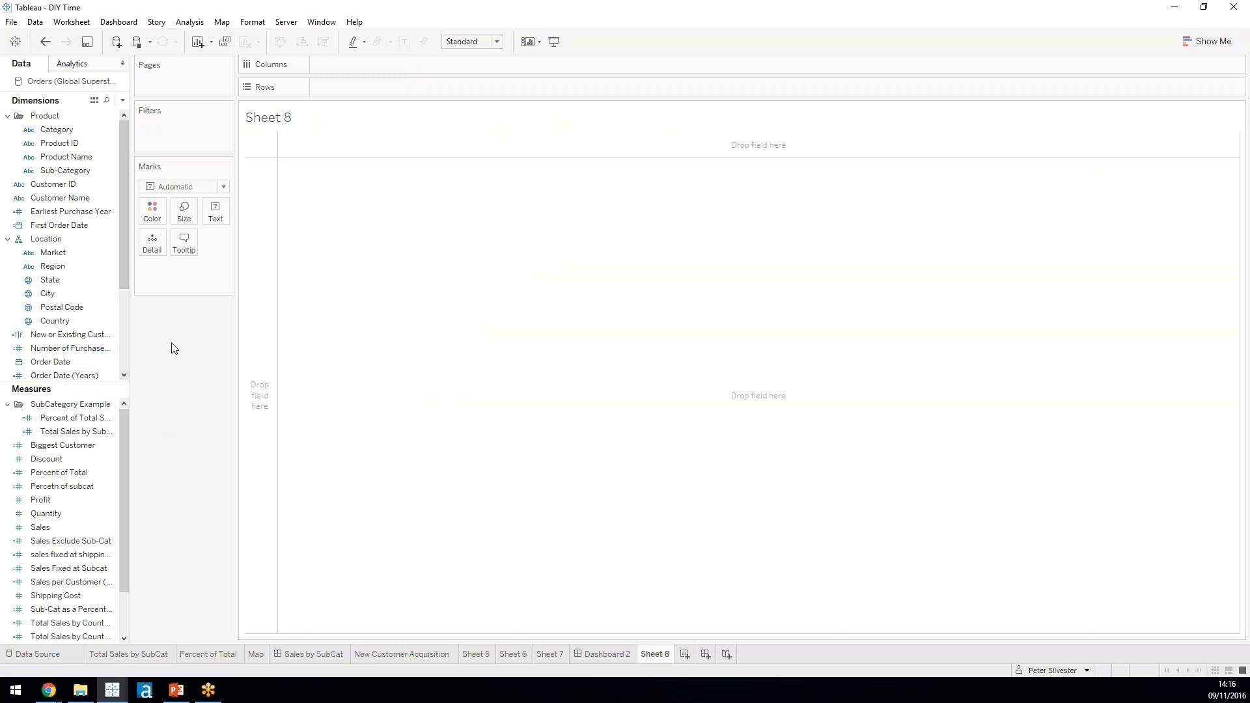
left_click(428, 660)
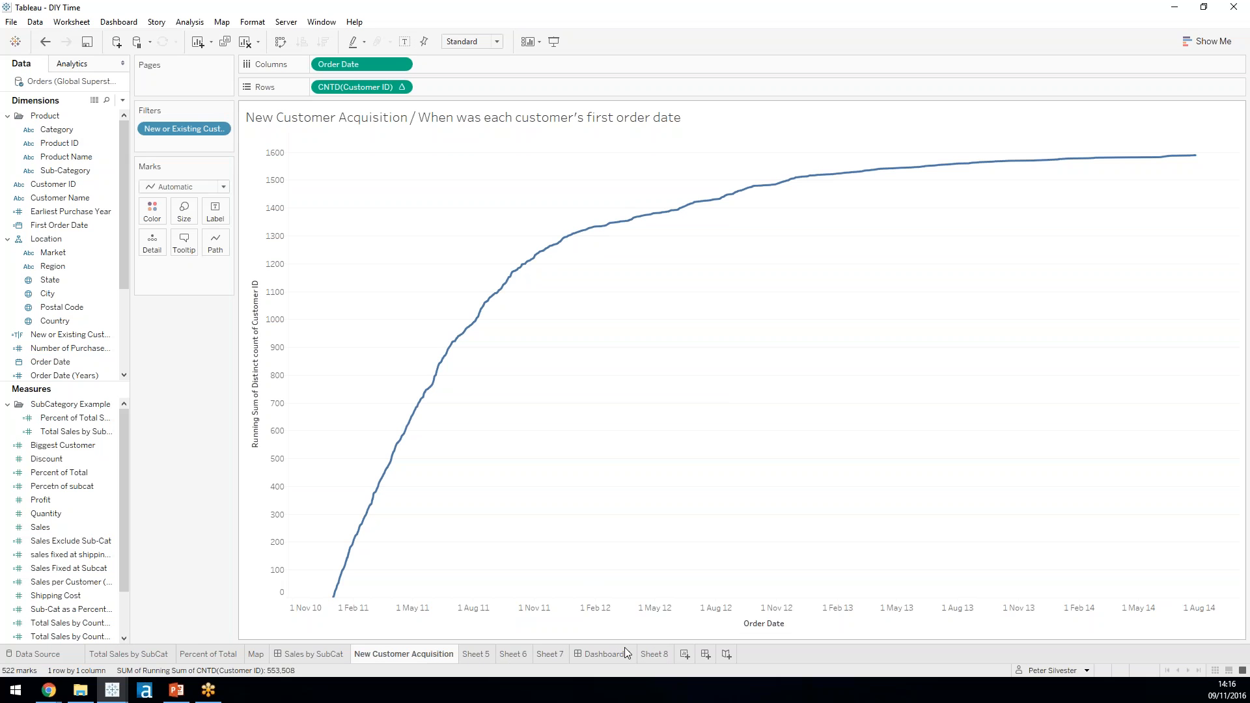
mouse_move(646, 655)
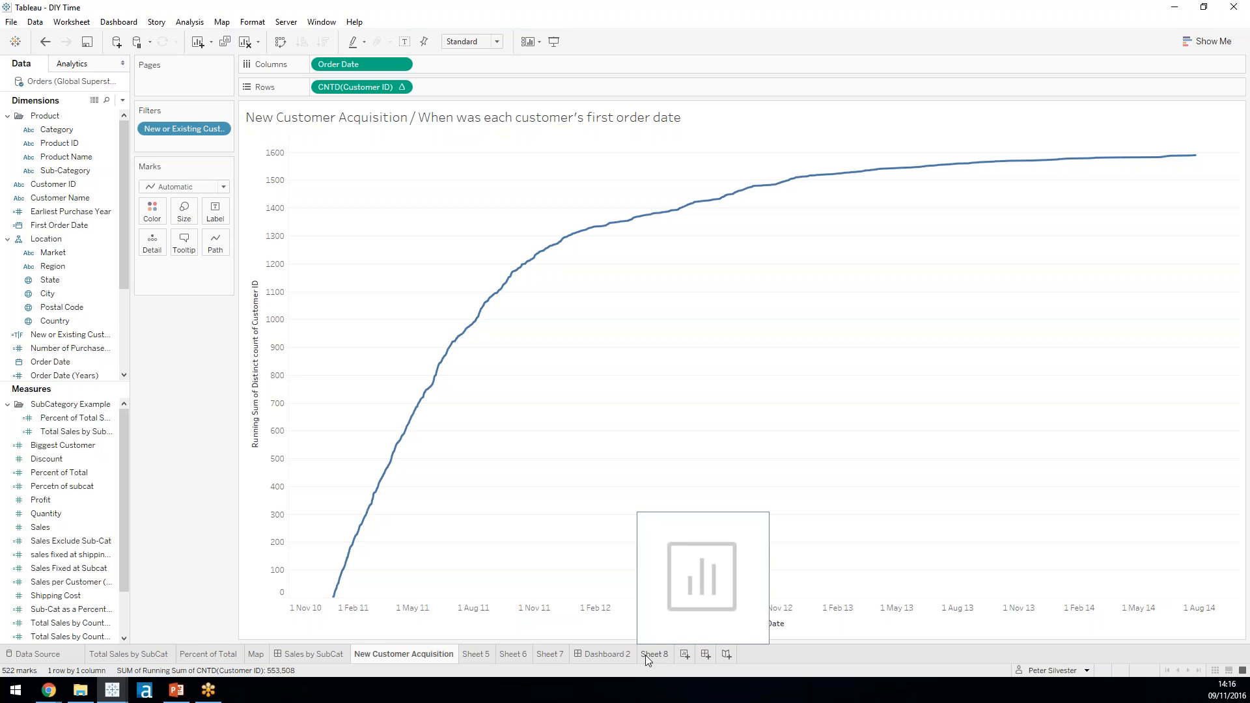
left_click(647, 656)
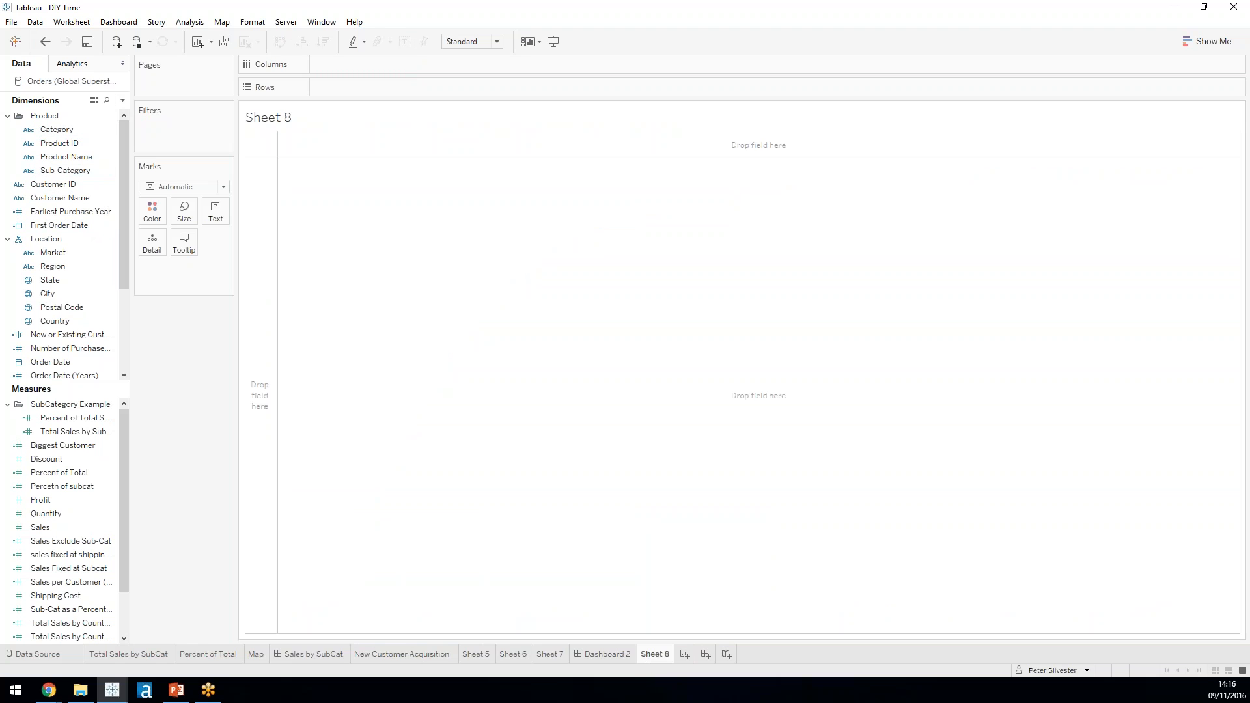
left_click(123, 99)
left_click(118, 111)
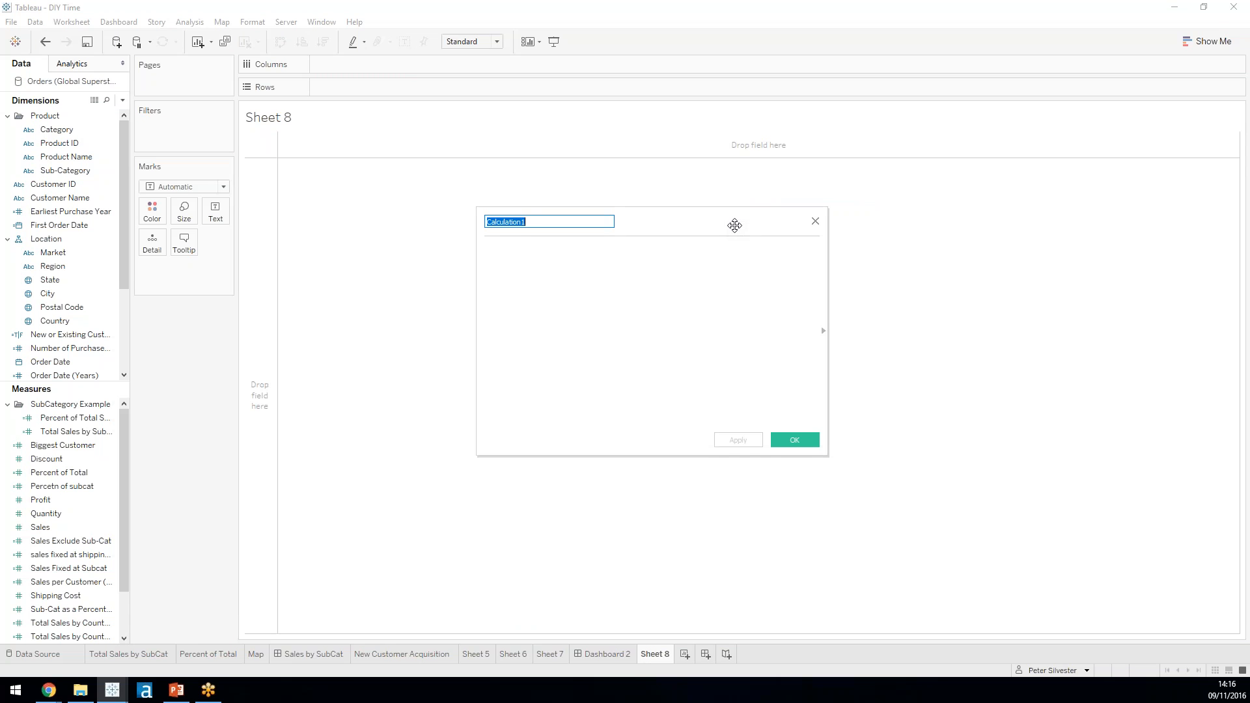
left_click_drag(735, 225, 735, 230)
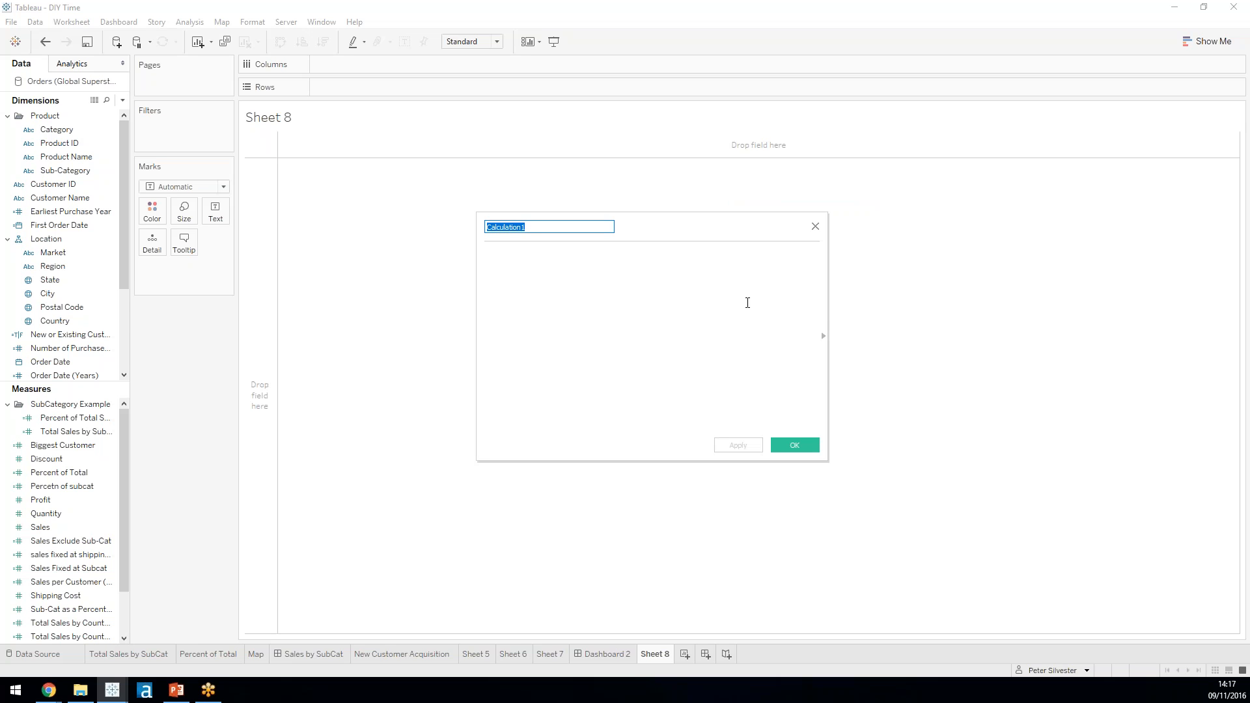
type("Fi")
type("irst")
type(" rde")
key("BackSpace")
key("BackSpace")
key("BackSpace")
type("Order")
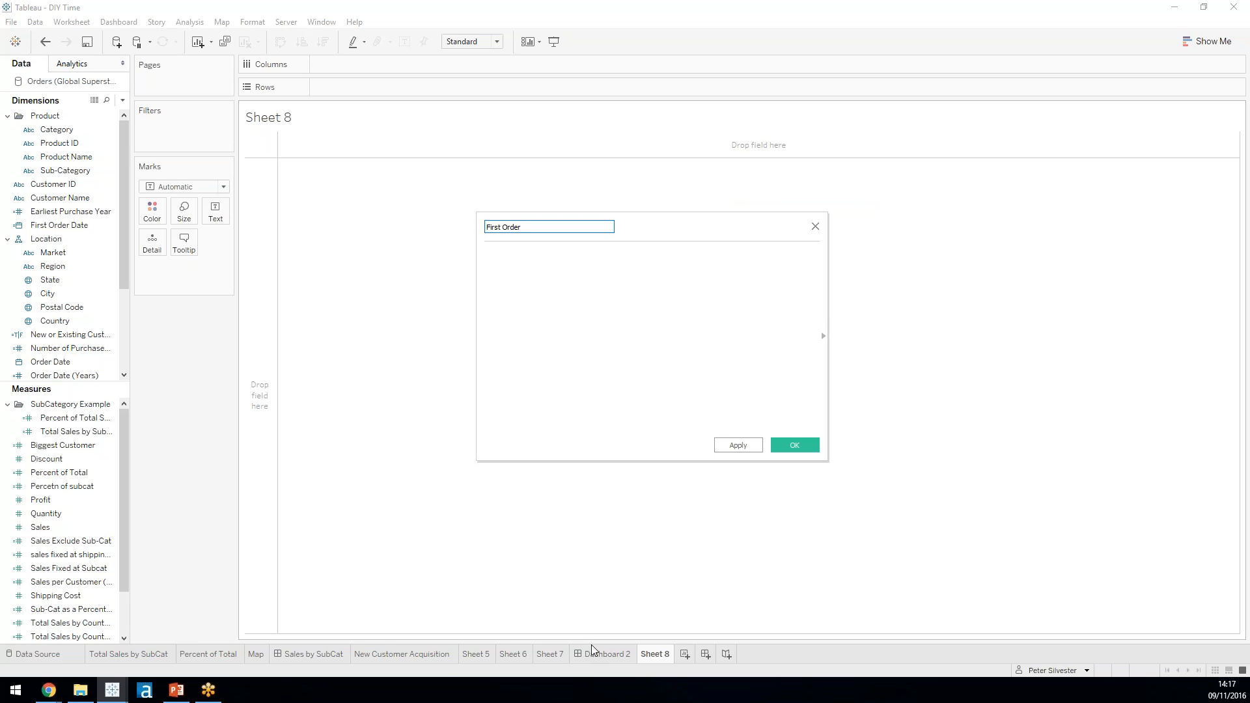
left_click(406, 654)
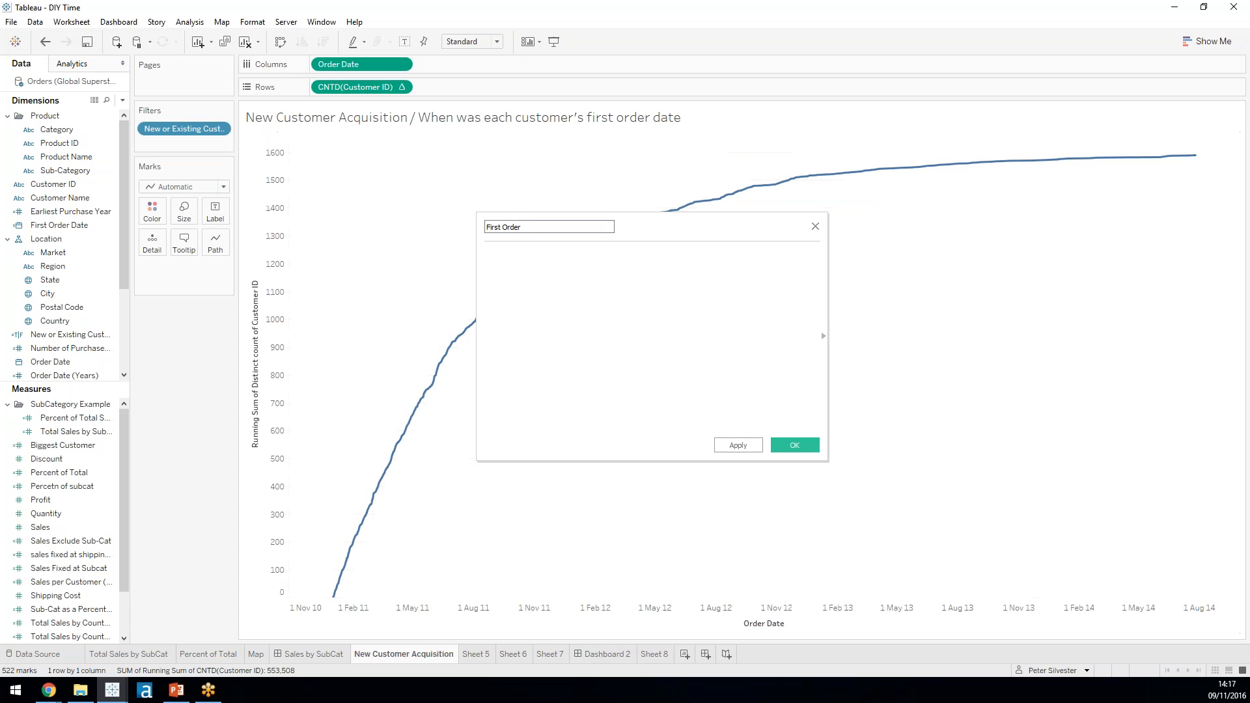
left_click(815, 226)
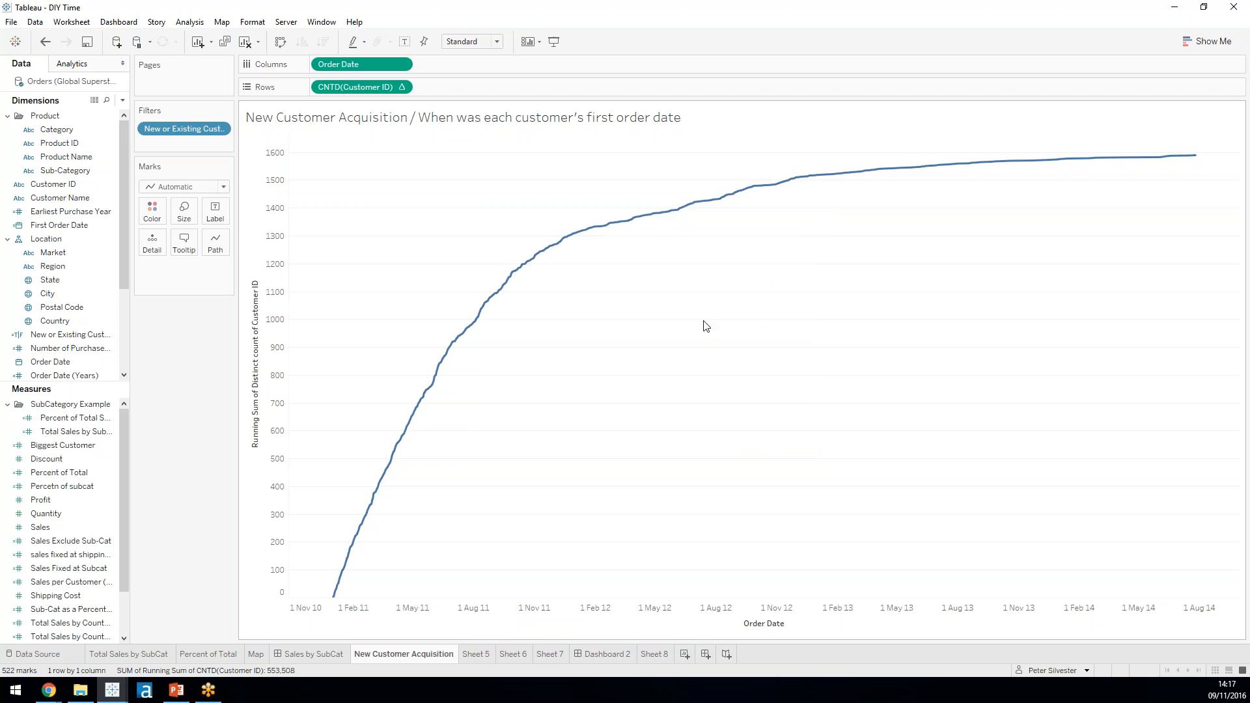
Step: Review the formula of the New or Existing Customer calculated field without changing it
left_click(60, 197)
left_click(95, 349)
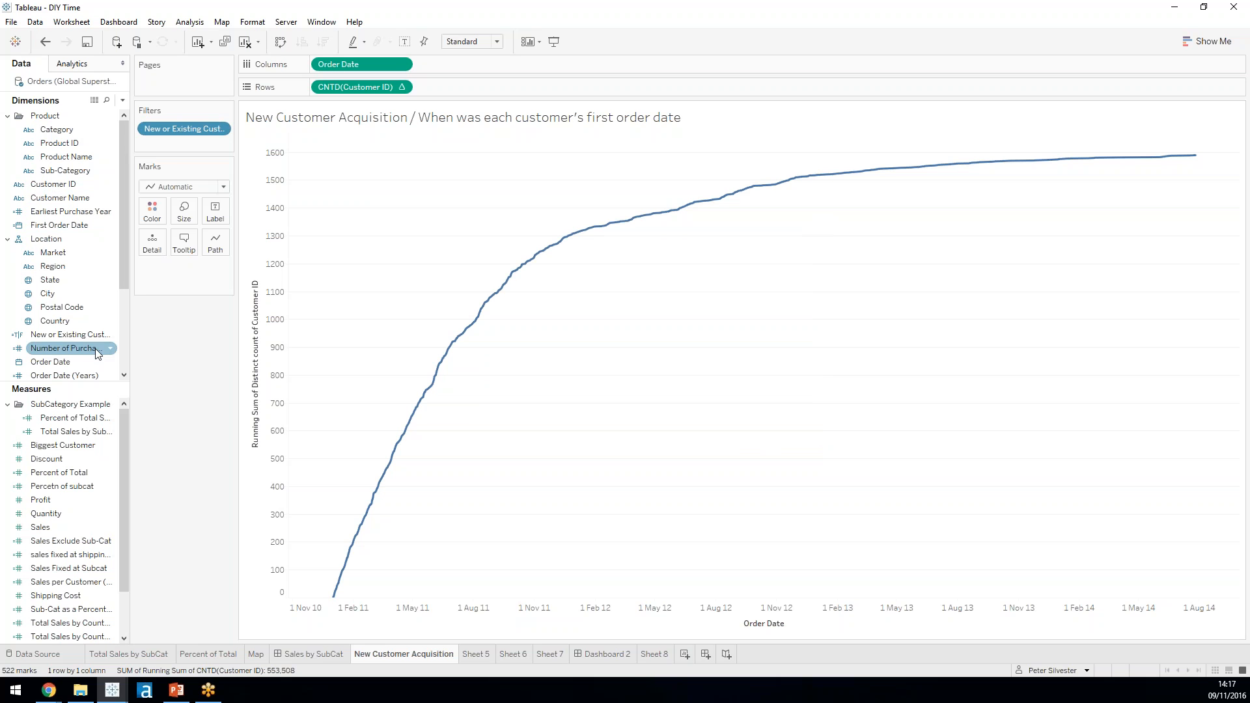
left_click(112, 337)
left_click(113, 337)
left_click(150, 422)
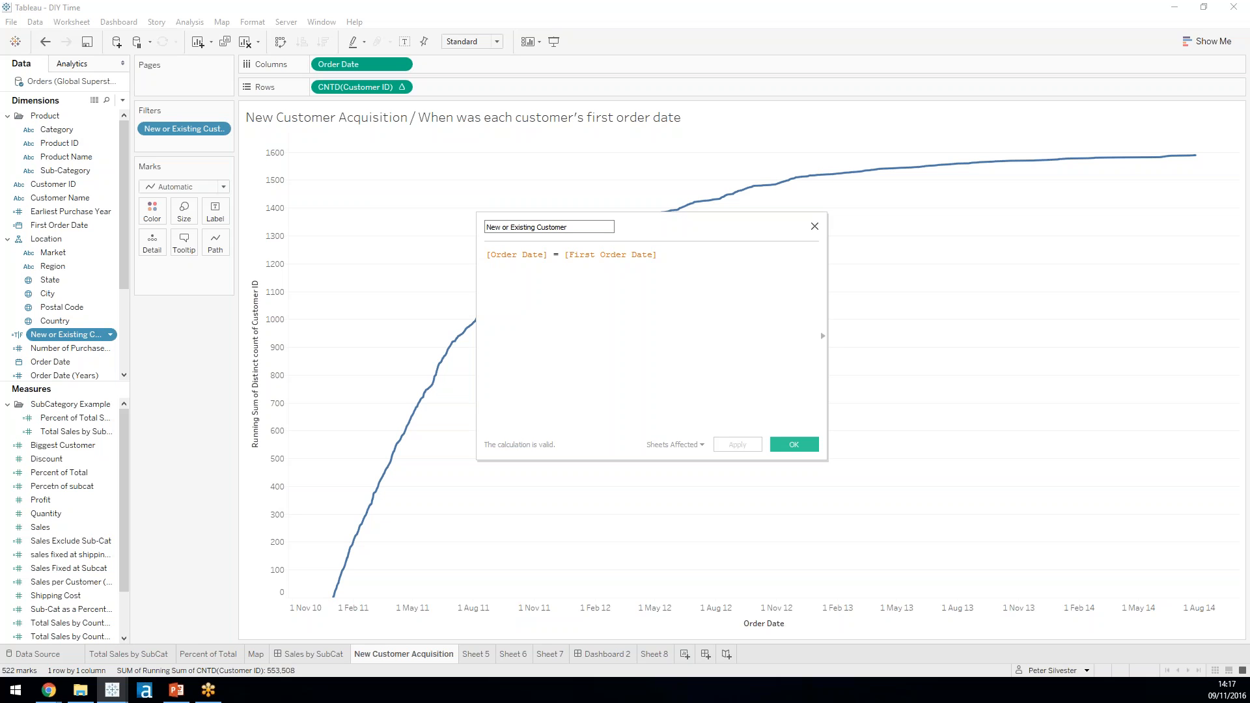
key("Escape")
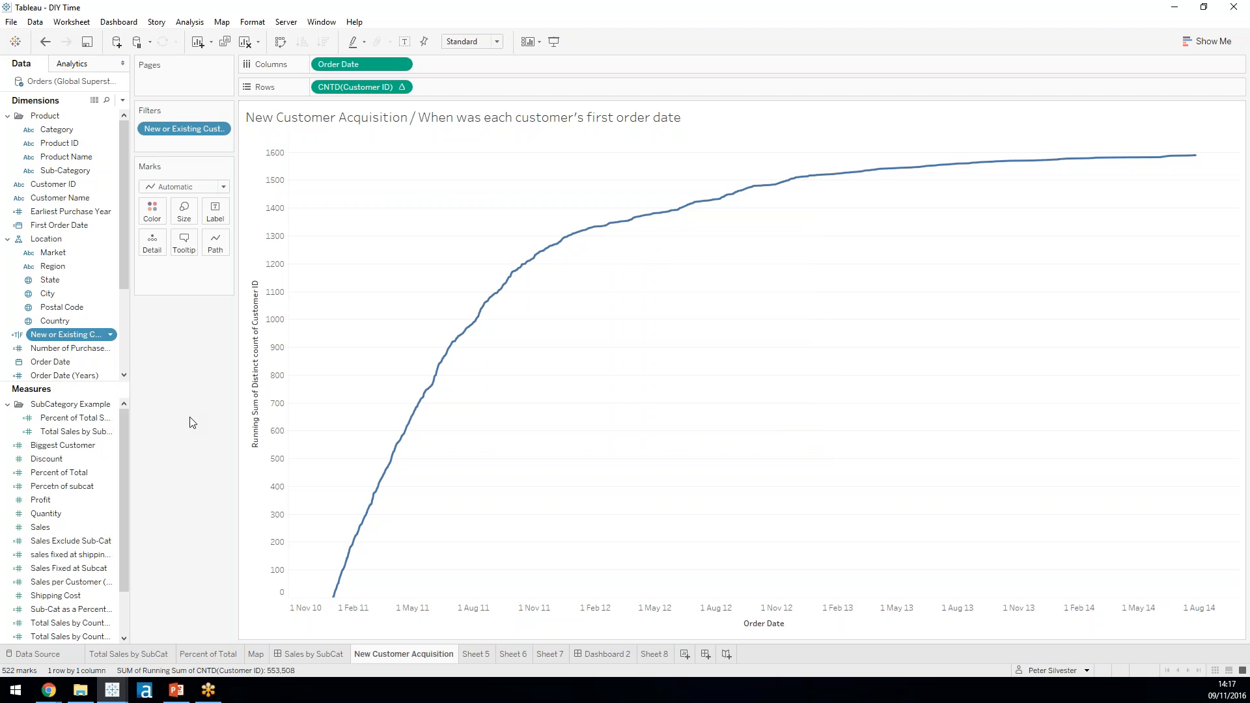
Step: Review the formula of the First Order Date calculated field and close it unchanged
left_click(115, 225)
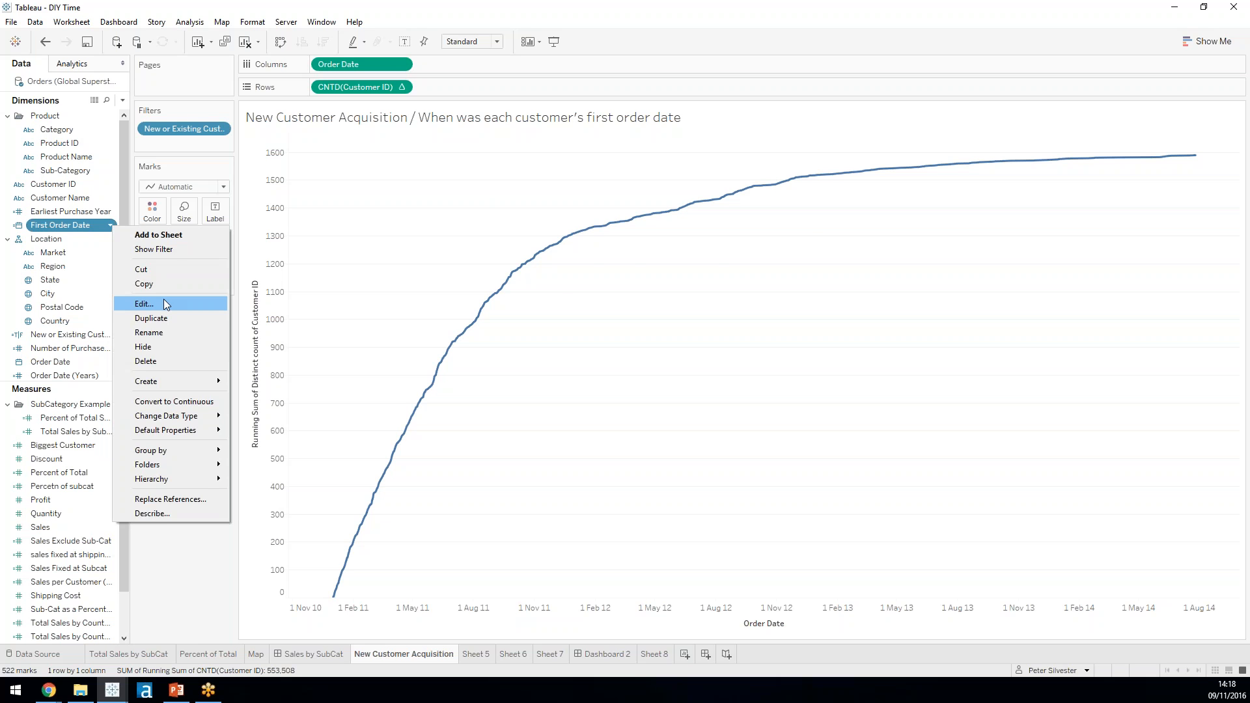
left_click(164, 303)
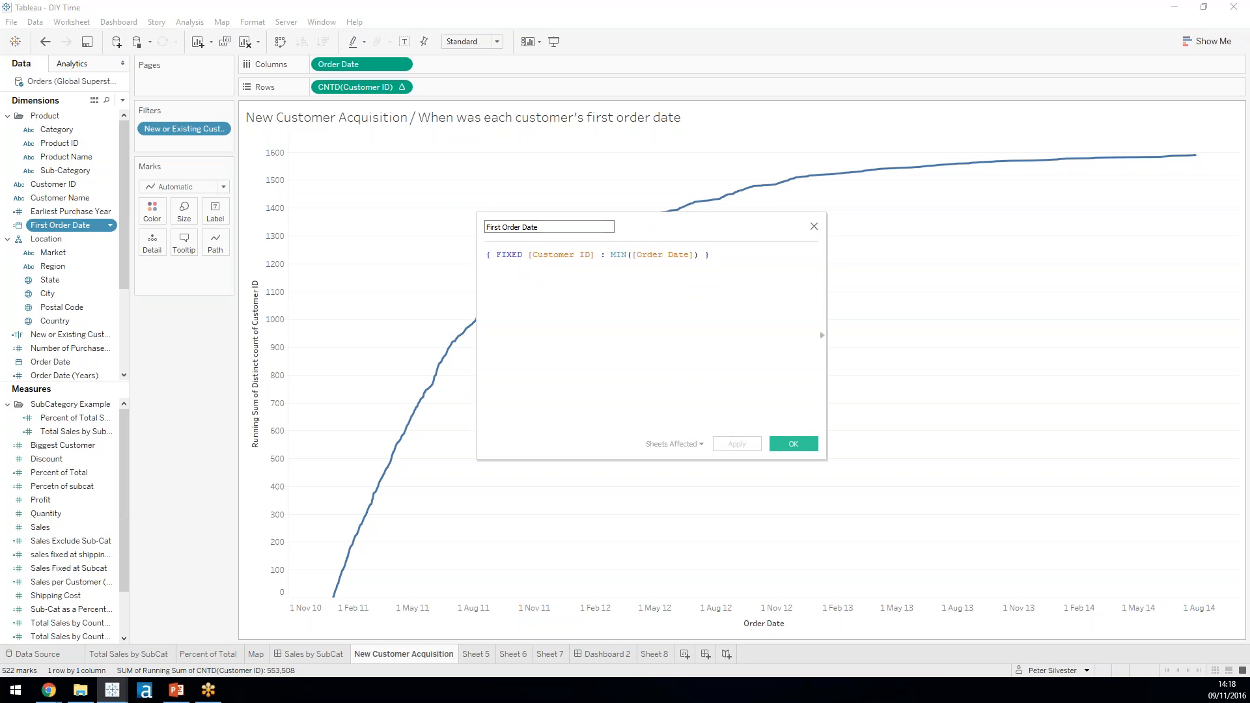
left_click_drag(769, 229, 754, 213)
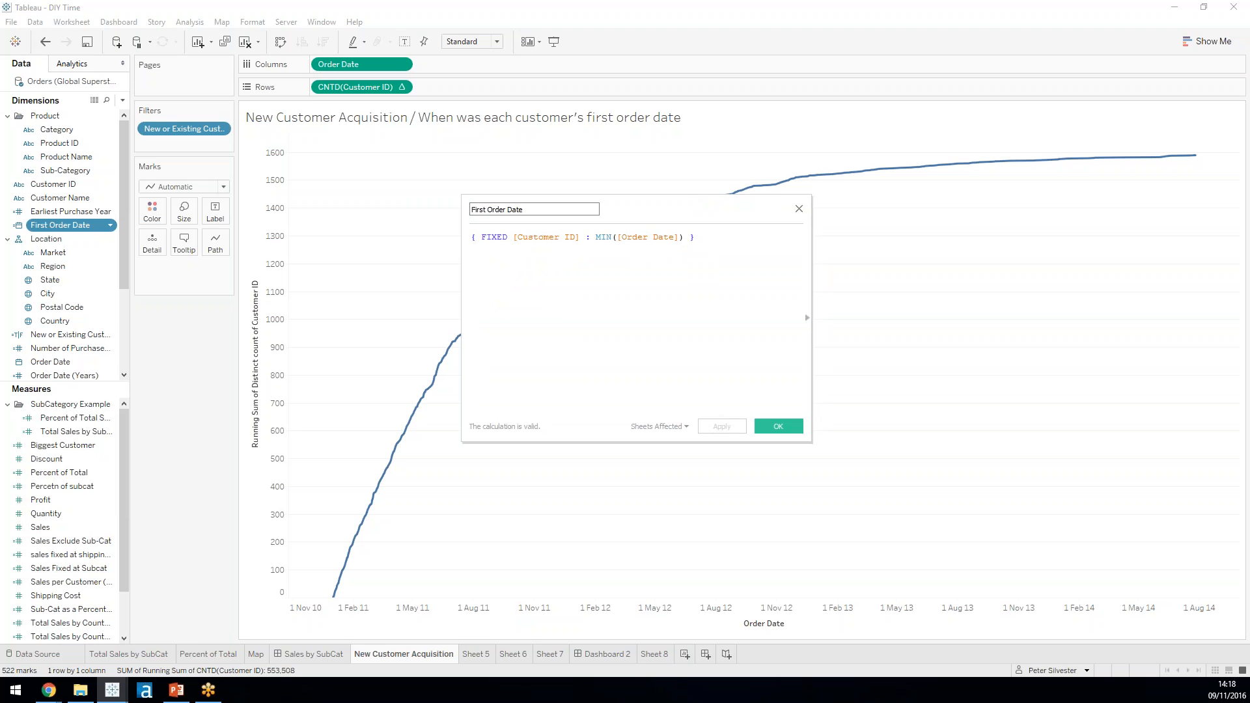
left_click(799, 210)
Step: Inspect the full underlying data of a December 2012 mark, comparing First Order Date, New or Existing Customer and Order Date
right_click(801, 178)
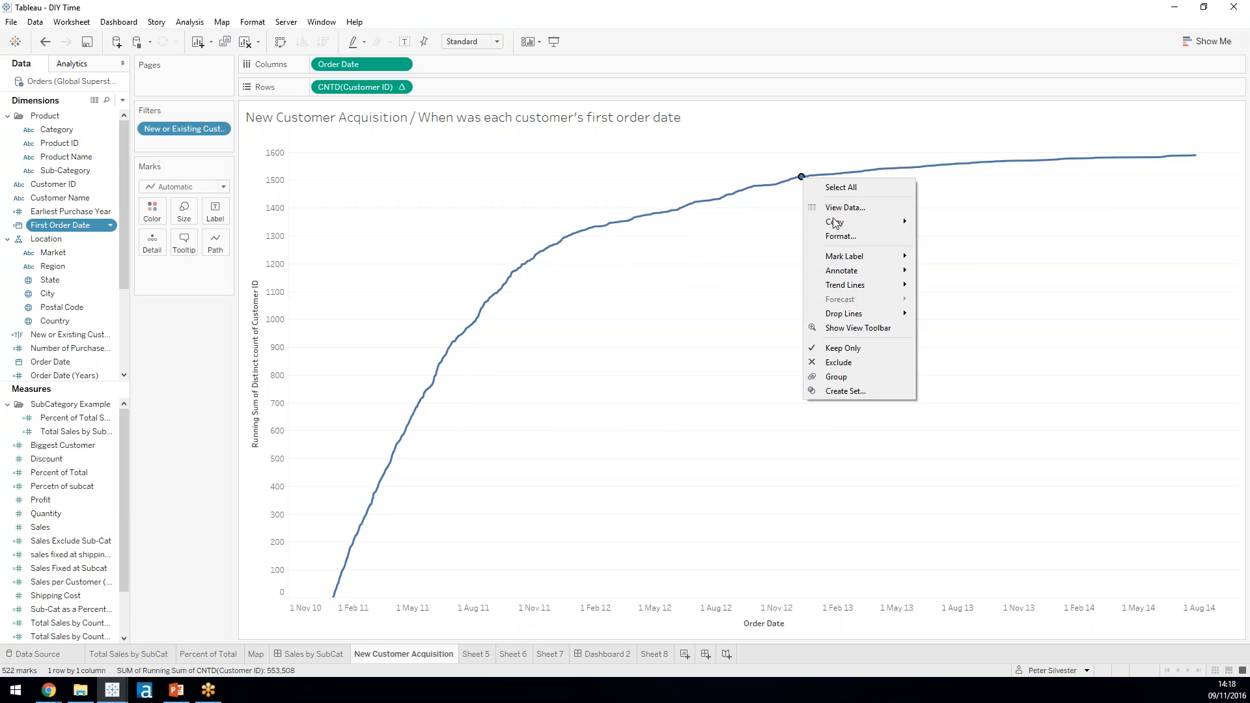
left_click(837, 210)
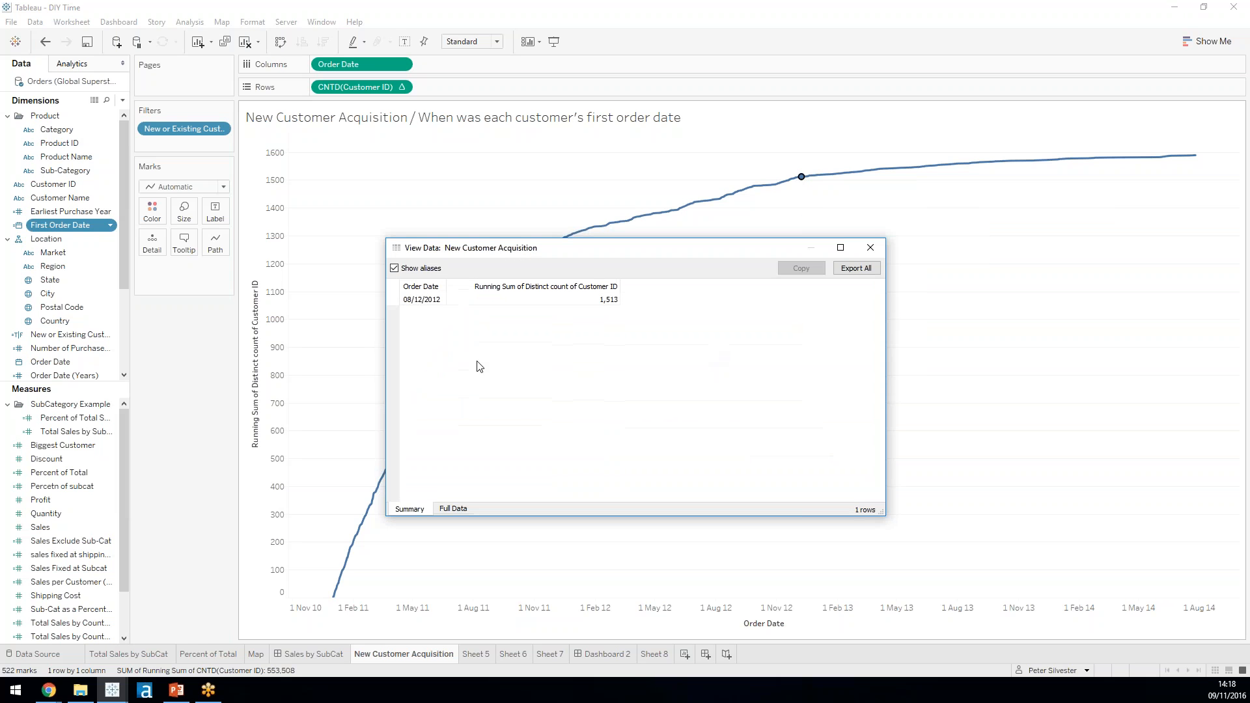
left_click(454, 509)
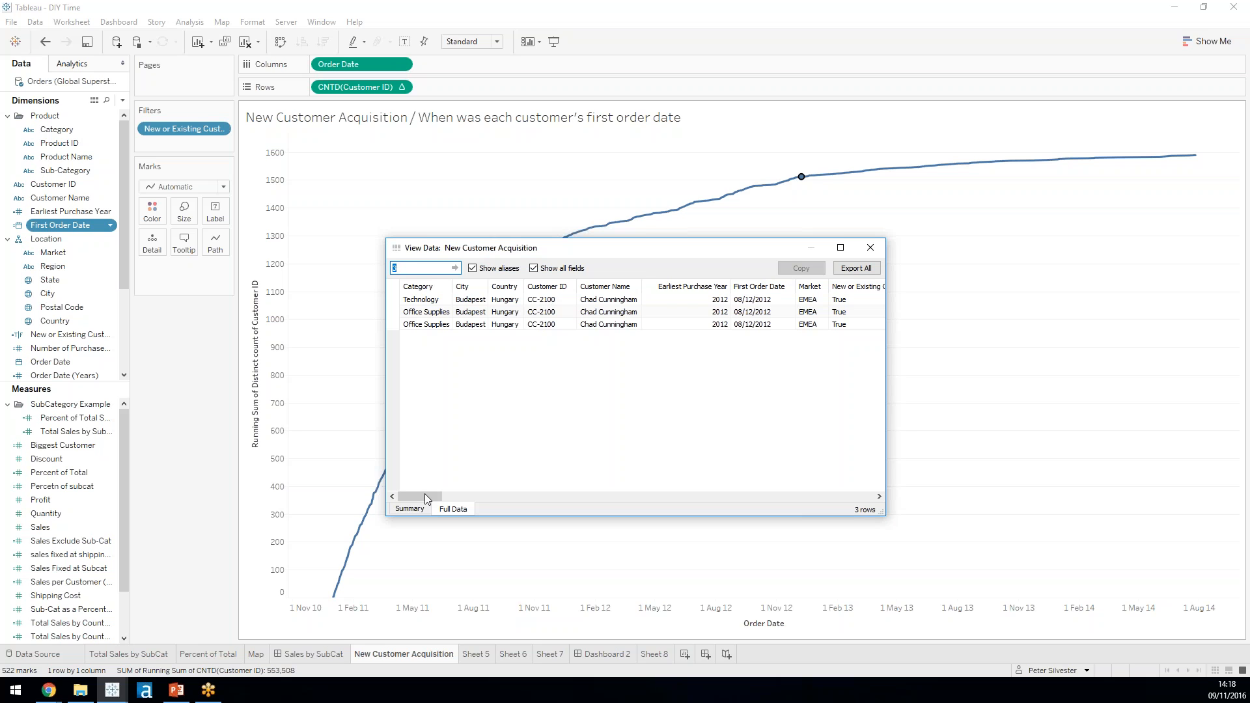
left_click_drag(425, 494, 448, 497)
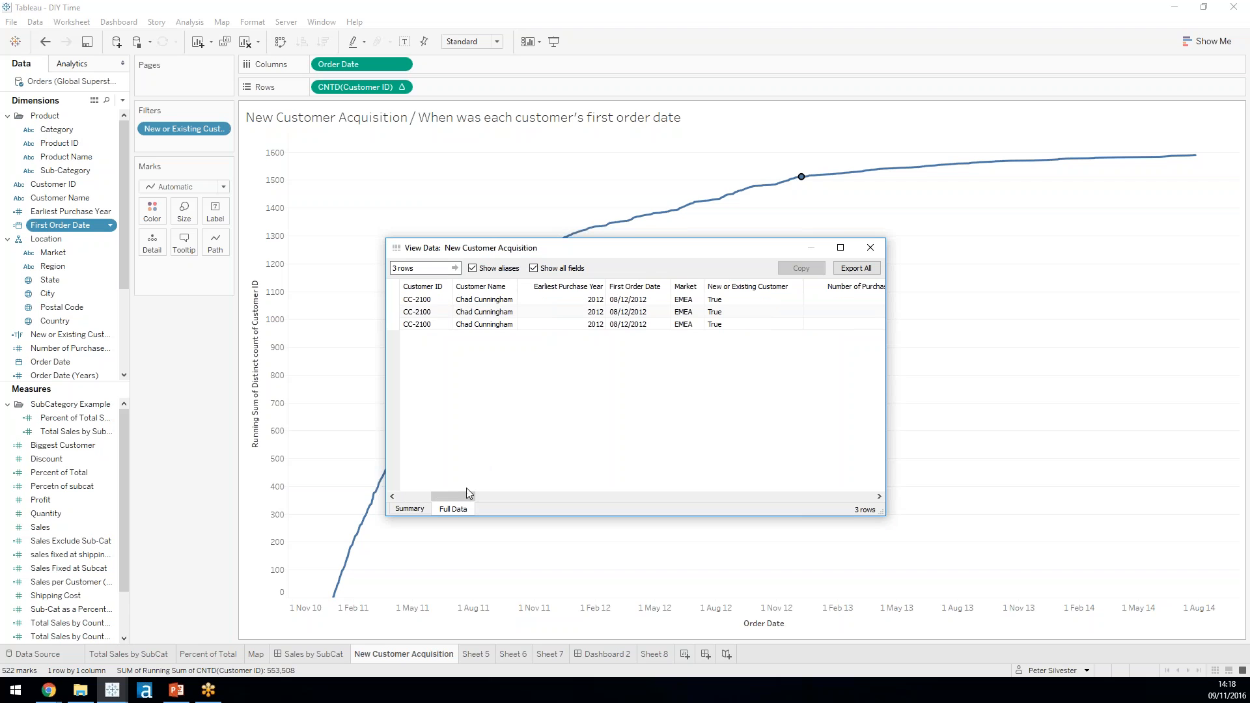
left_click_drag(465, 501, 520, 499)
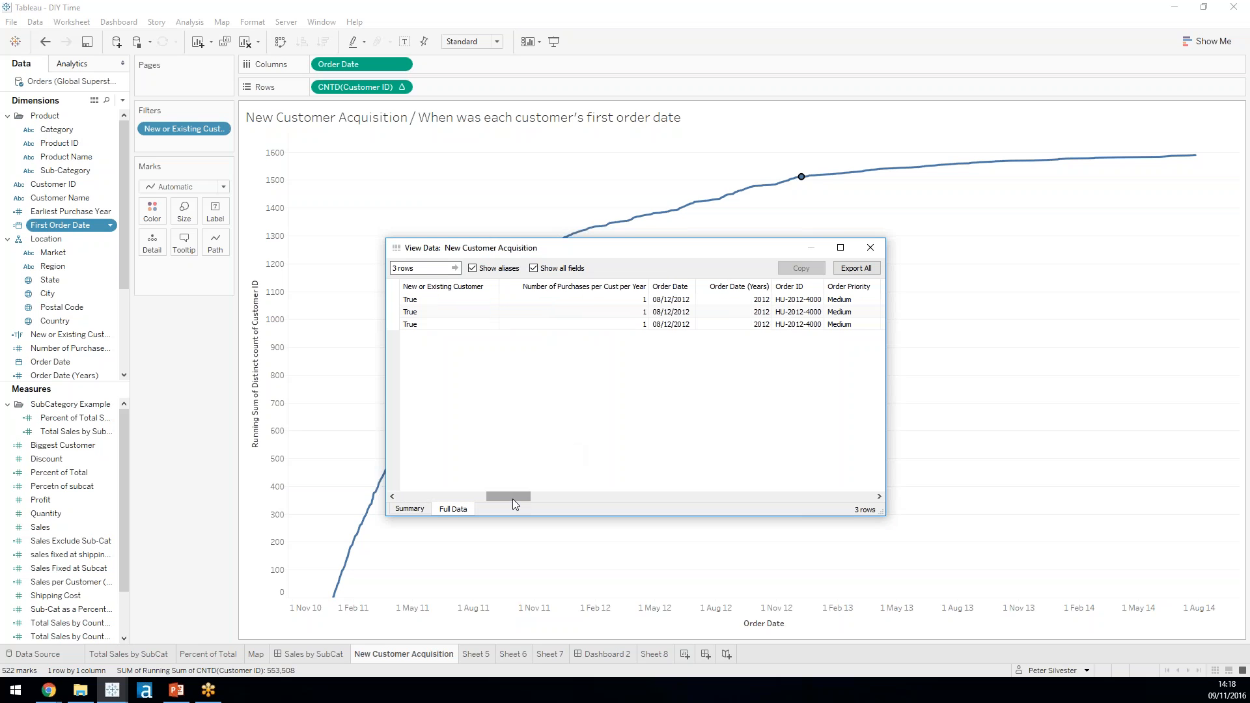
left_click_drag(505, 497, 491, 497)
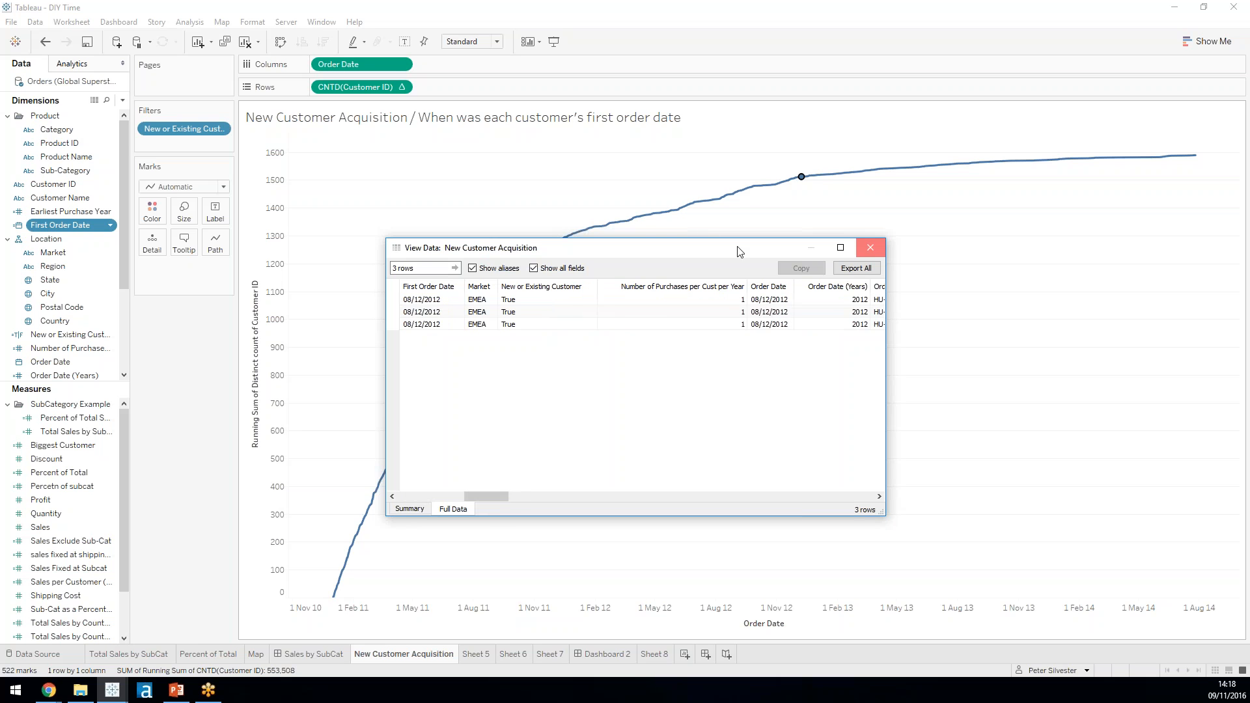
left_click(870, 248)
Step: Inspect the full underlying data of a March 2012 mark, comparing its customer's first order date with the order date
right_click(618, 223)
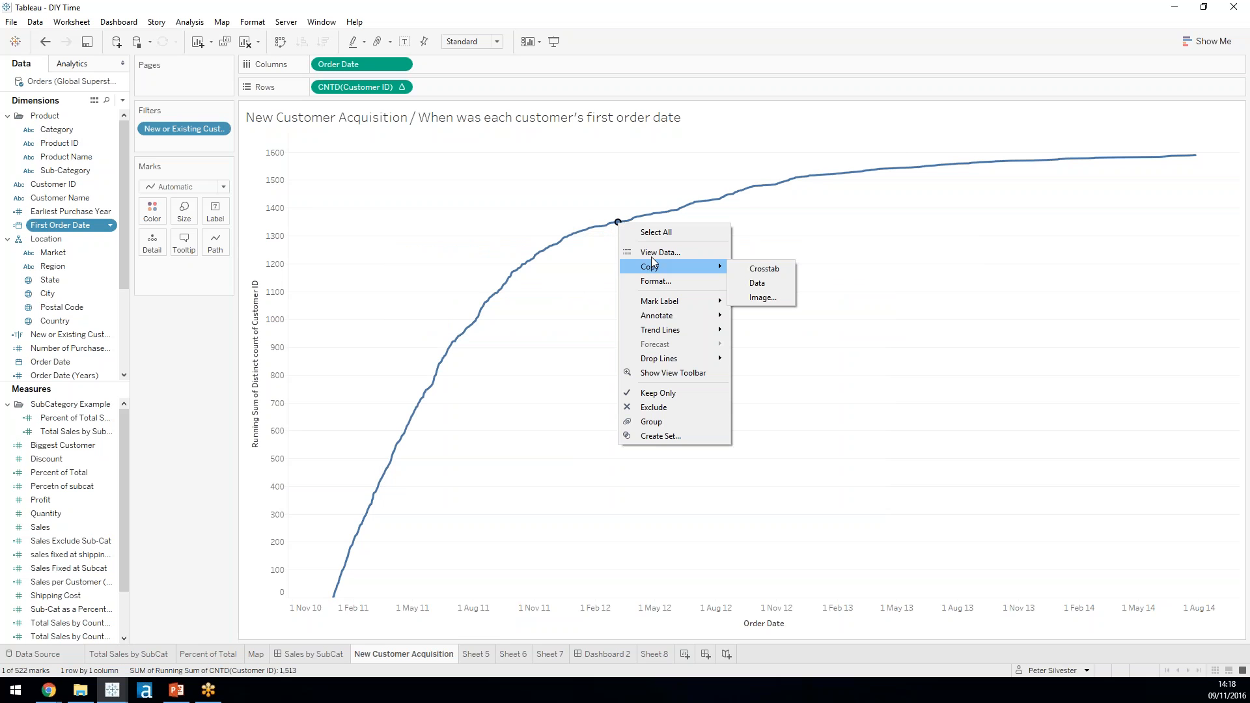
left_click(677, 253)
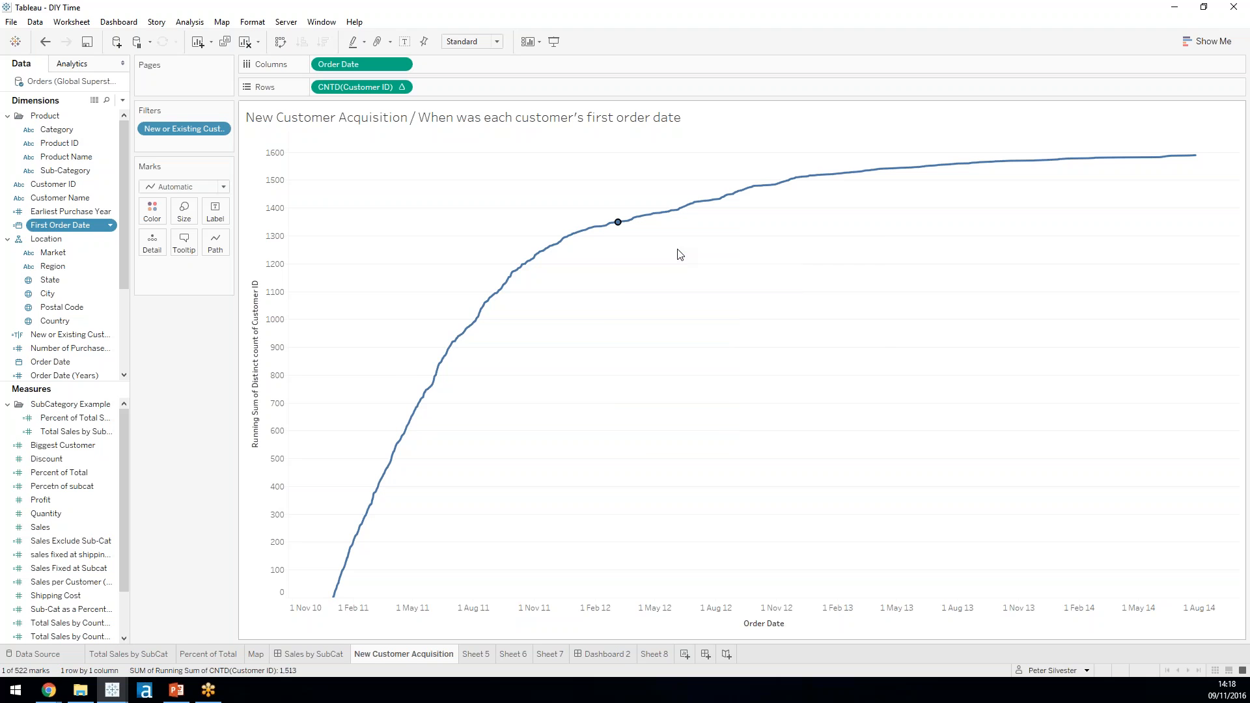
left_click(443, 510)
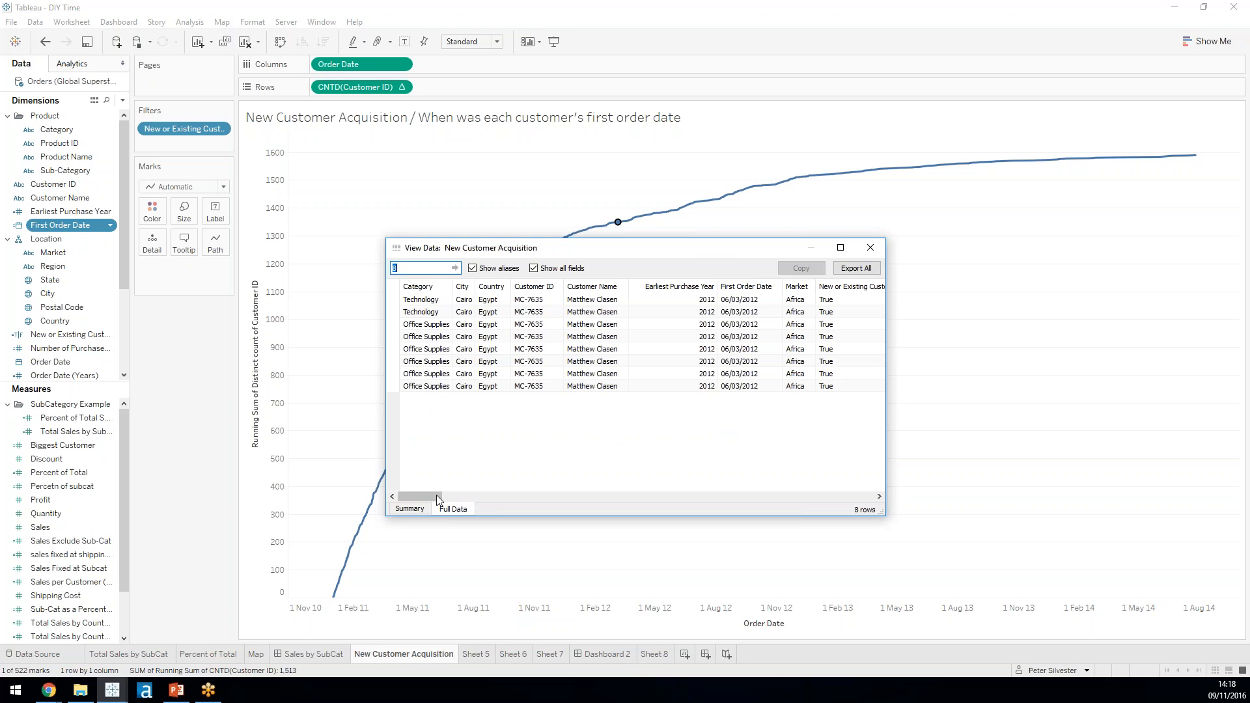
left_click_drag(438, 500, 511, 496)
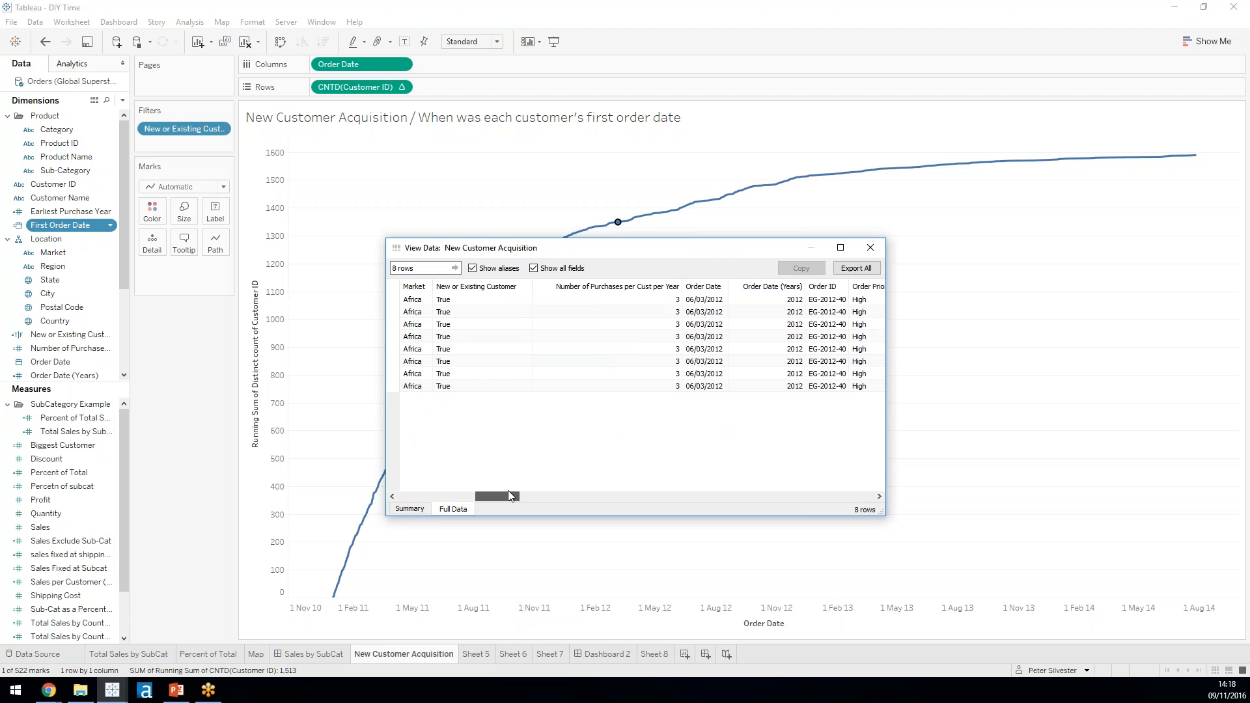
left_click_drag(508, 497, 473, 483)
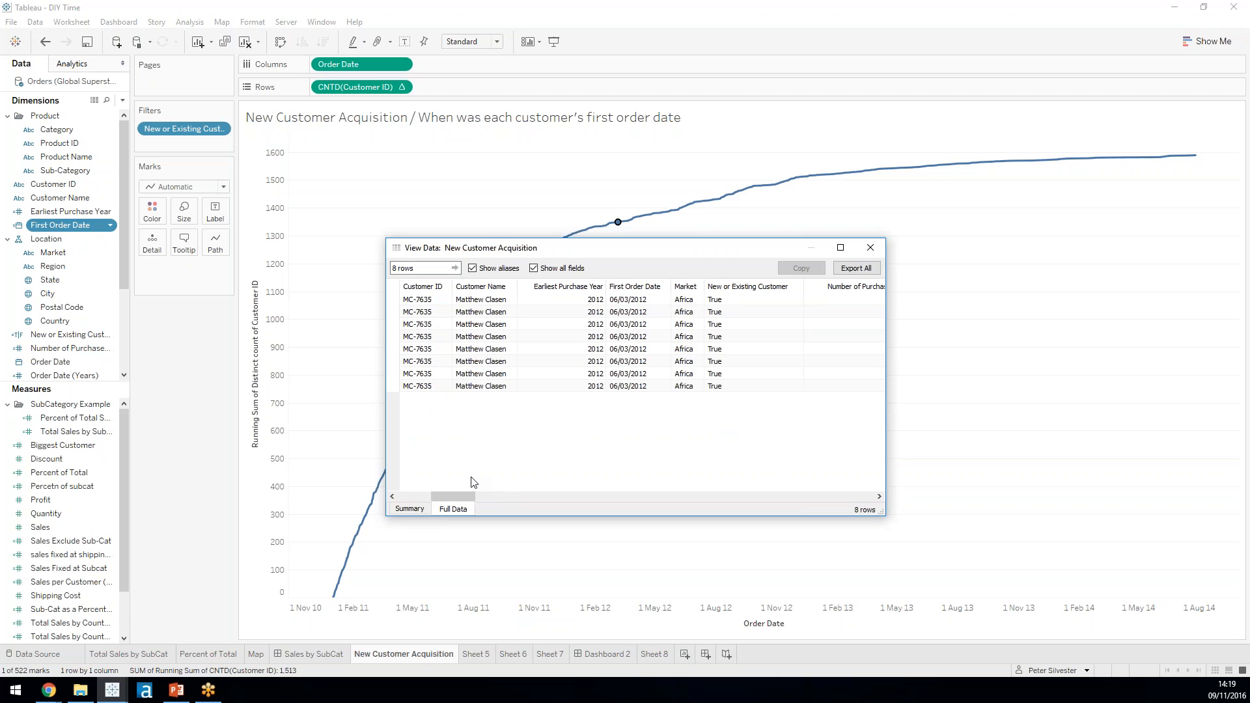
left_click(870, 248)
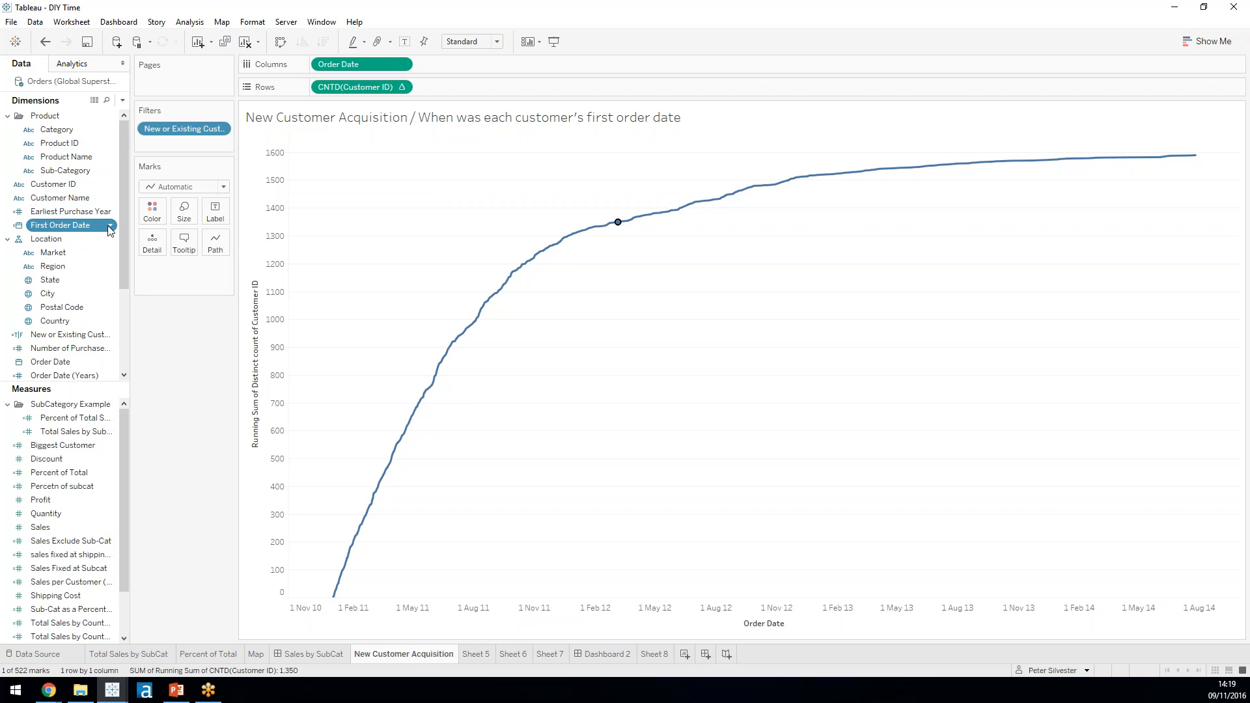
Step: Start a new calculated field on Sheet 8 and name it "Customers first order"
left_click(662, 654)
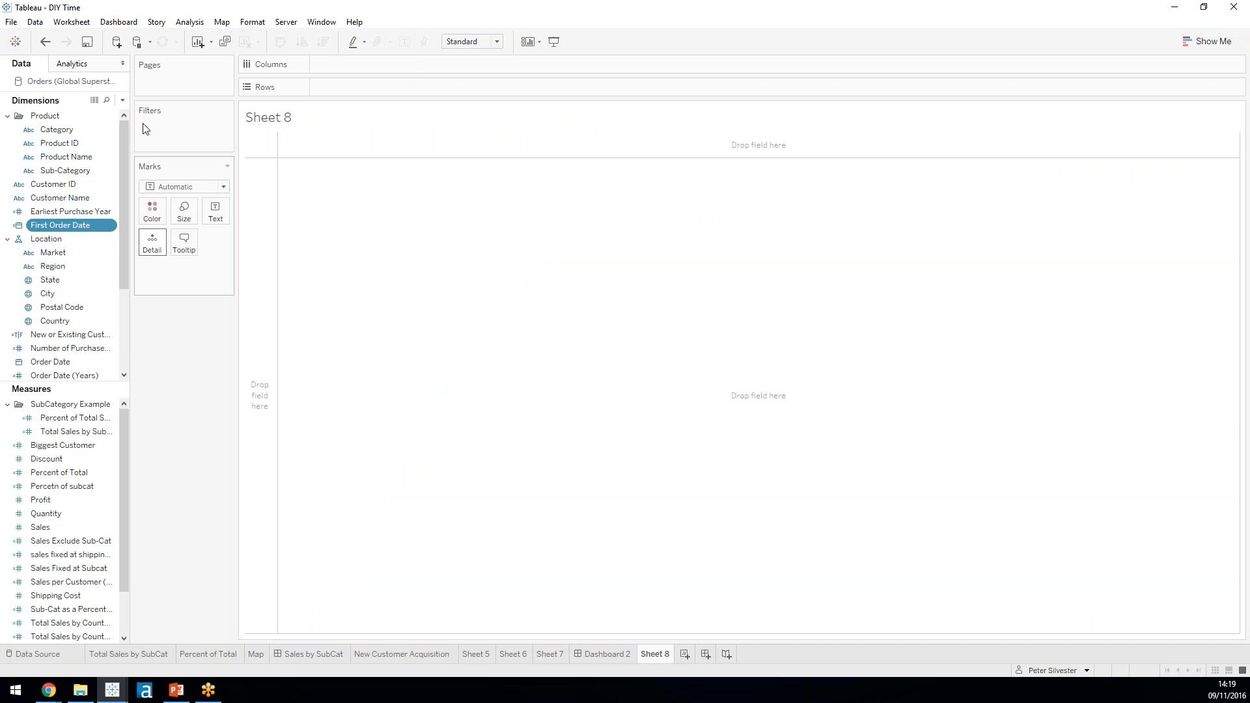
left_click(121, 101)
left_click(52, 112)
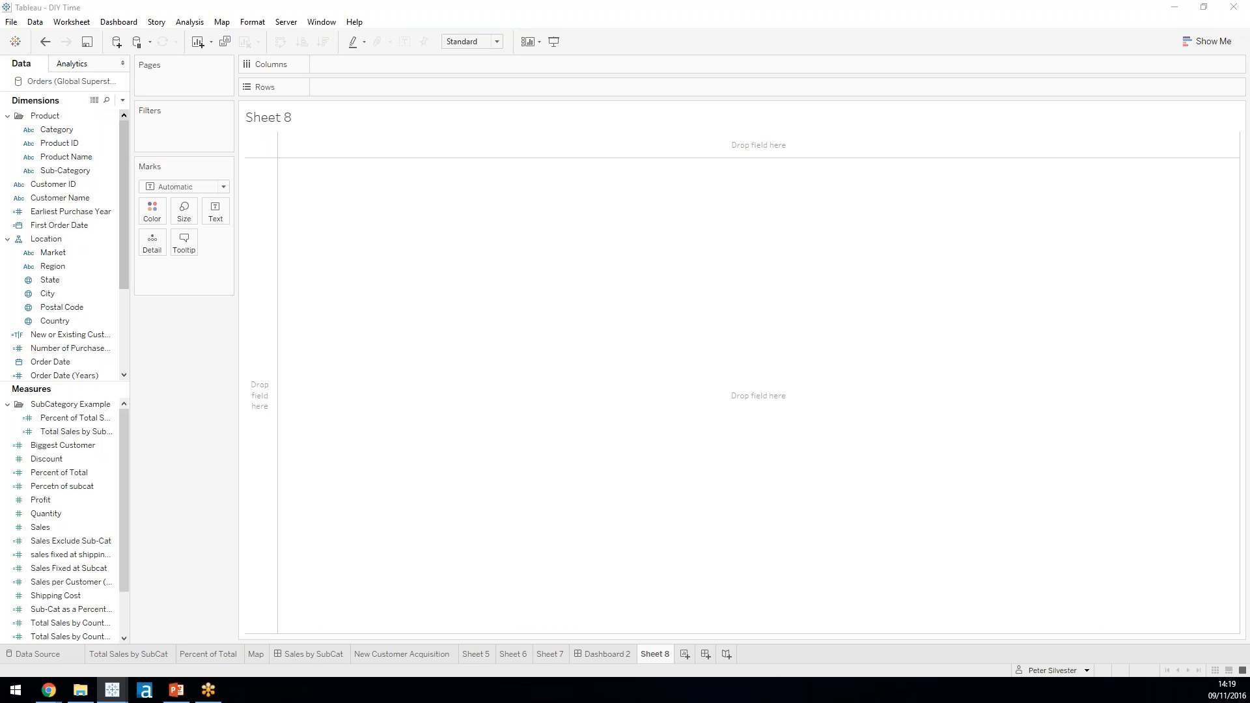
type("Custome")
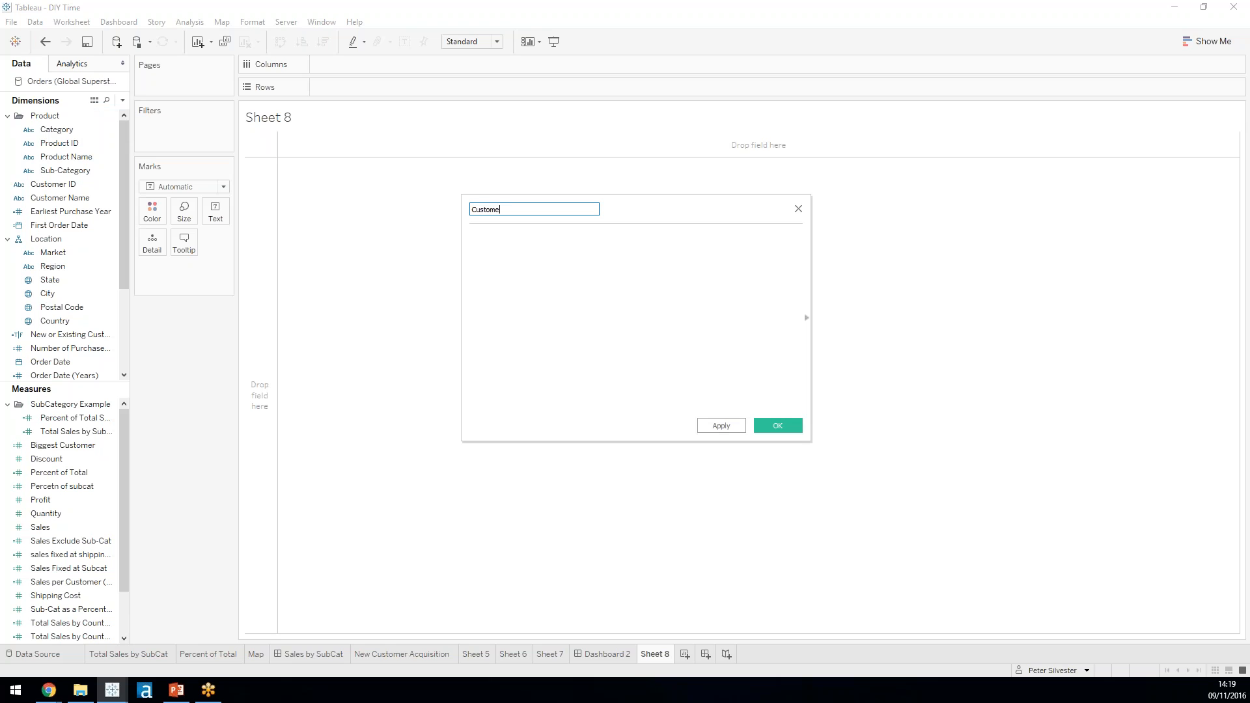
type("rs first order")
key("Tab")
Step: Enter the formula {fixed [Customer ID] : MIN([Order Date]) } for the Customers first order calculation
type("{fixed")
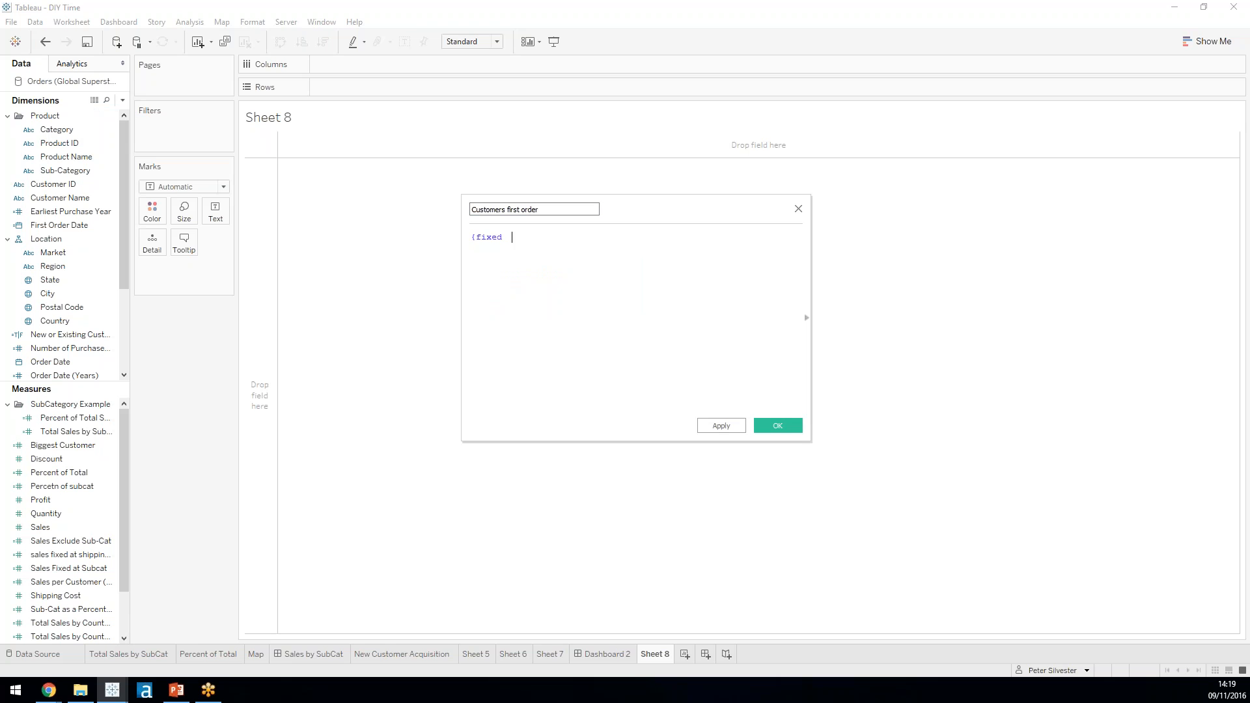
type("  [Customer ID]")
key("Return")
type(":")
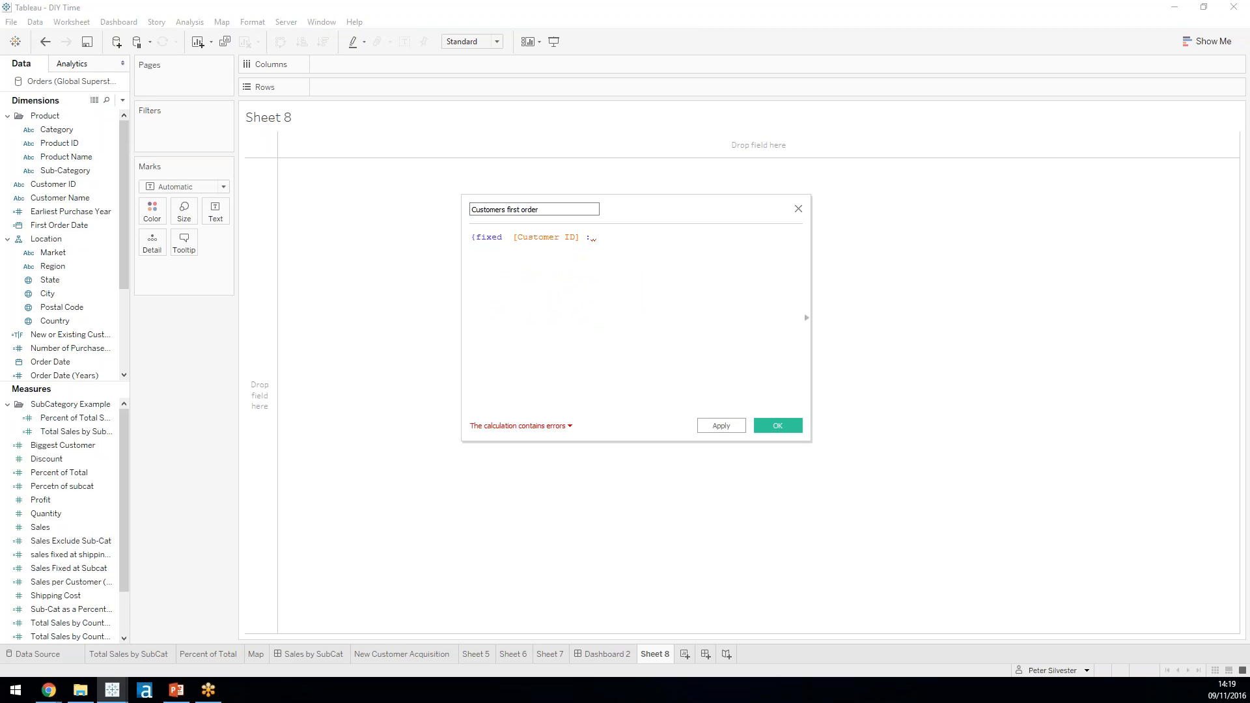
type(" min")
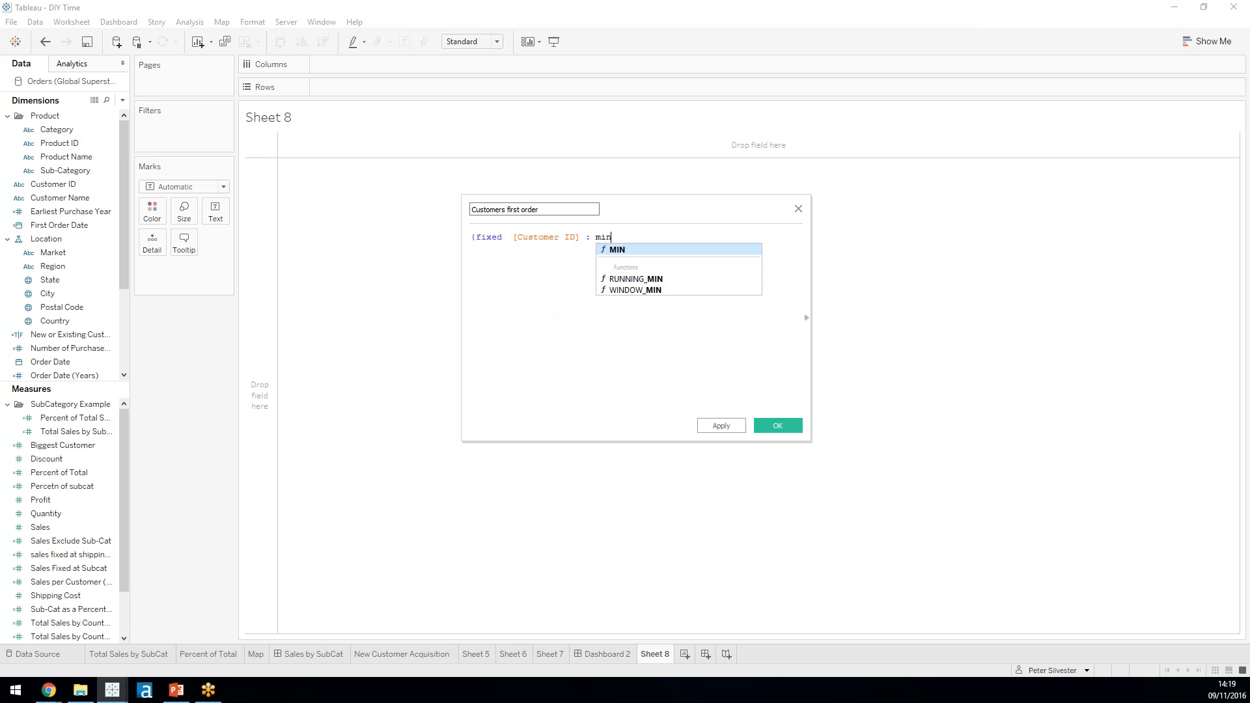
key("Return")
type("order")
key("Return")
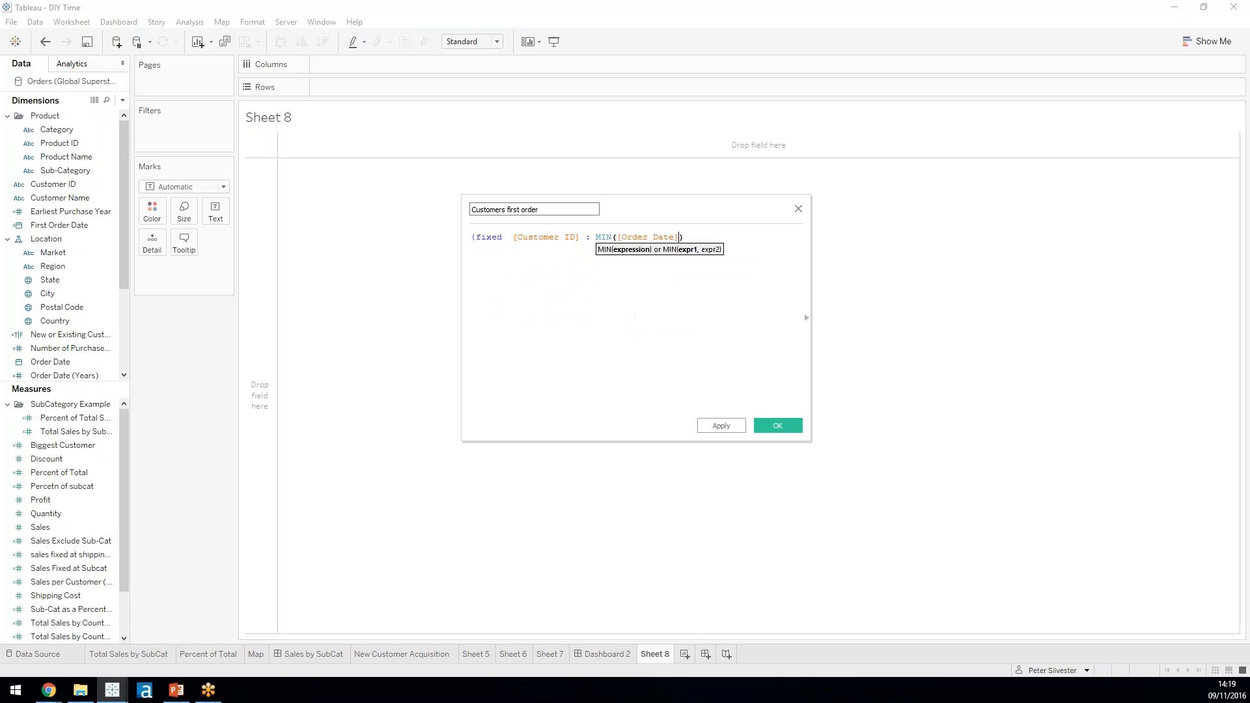
key("Right")
type("}")
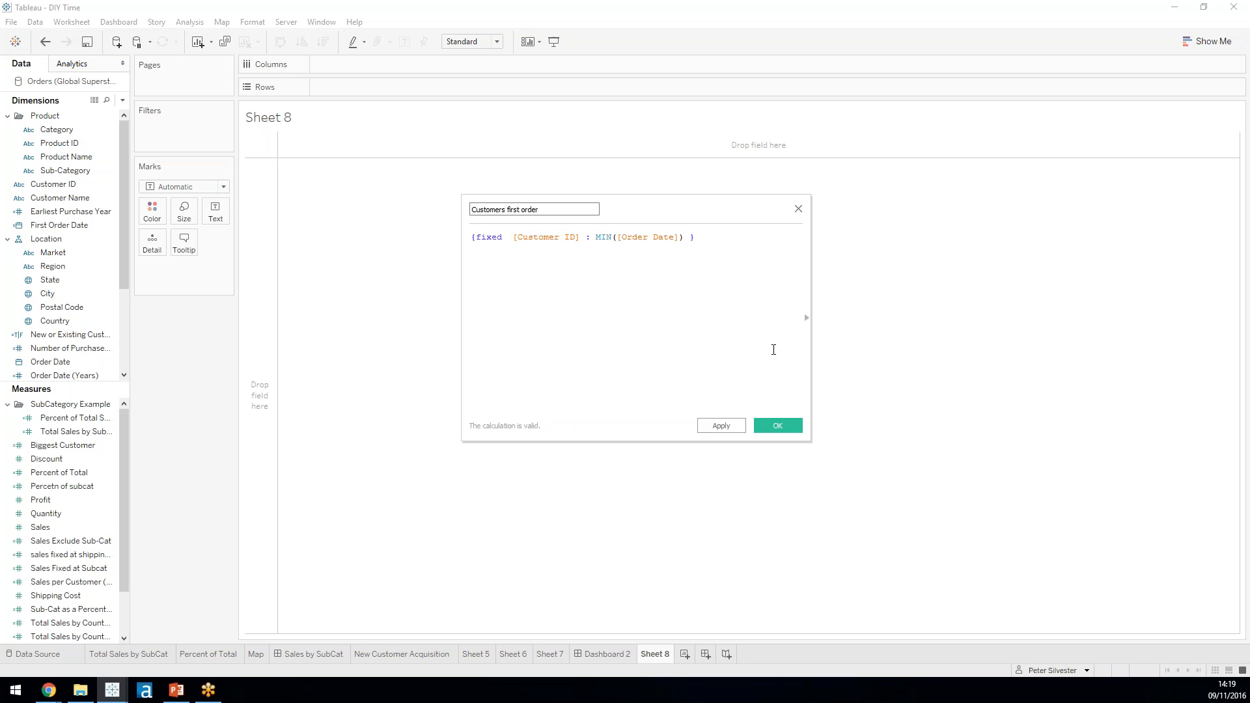
Step: Save the Customers first order calculated field
left_click(787, 424)
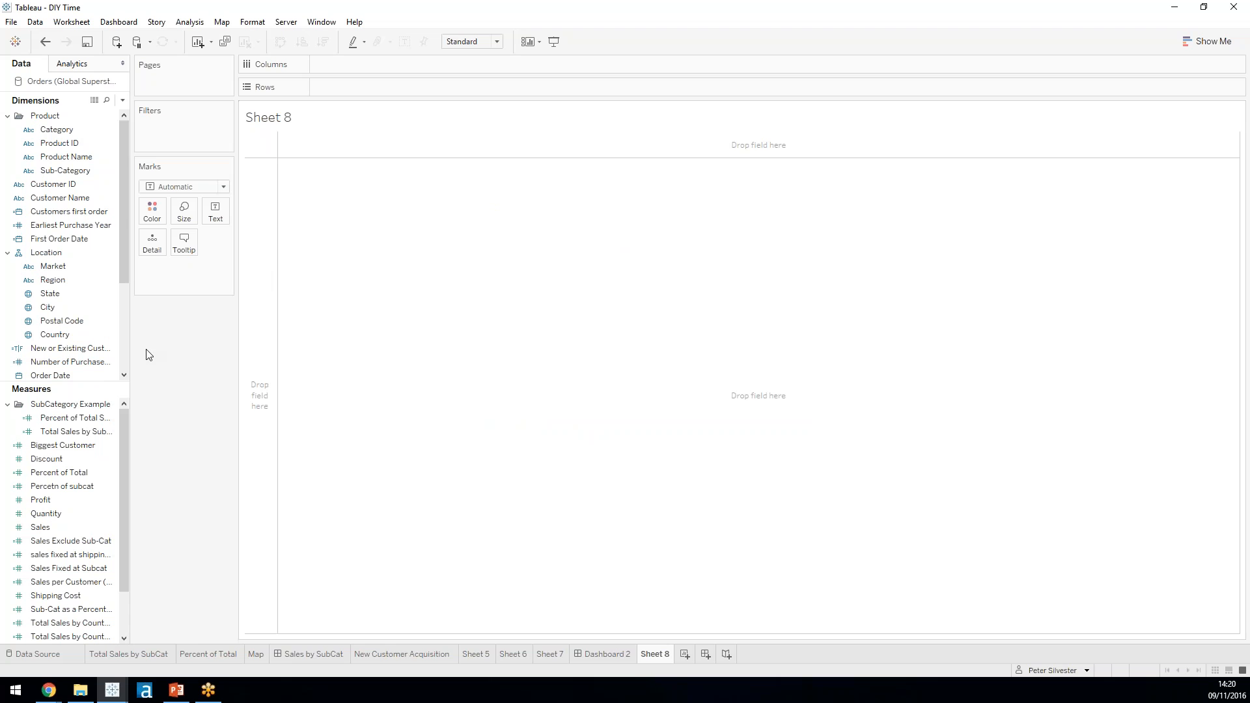
left_click(59, 306)
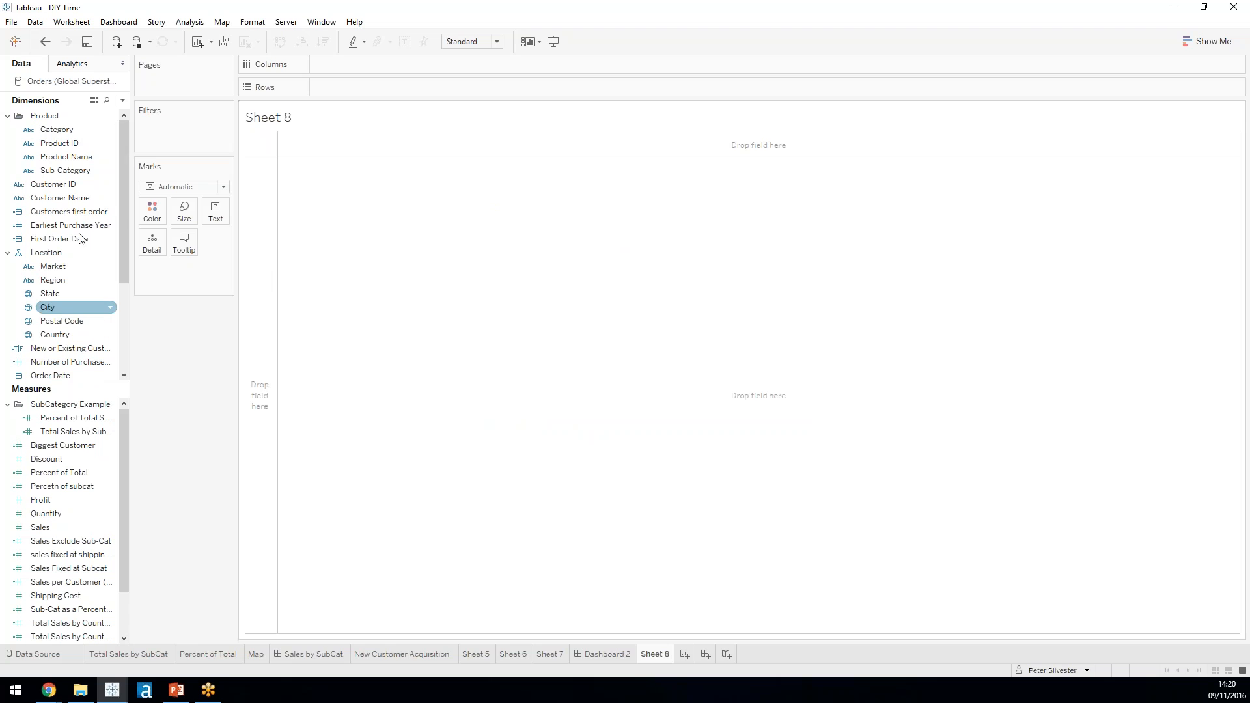
left_click(122, 100)
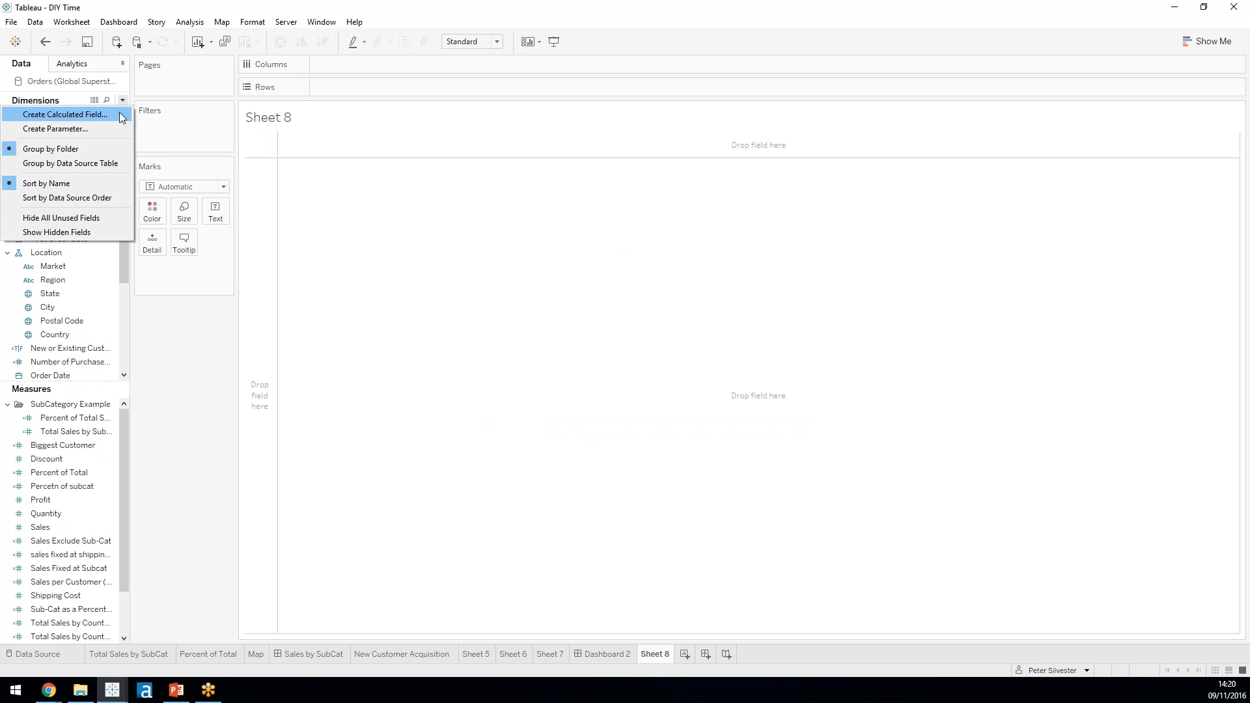
left_click(194, 354)
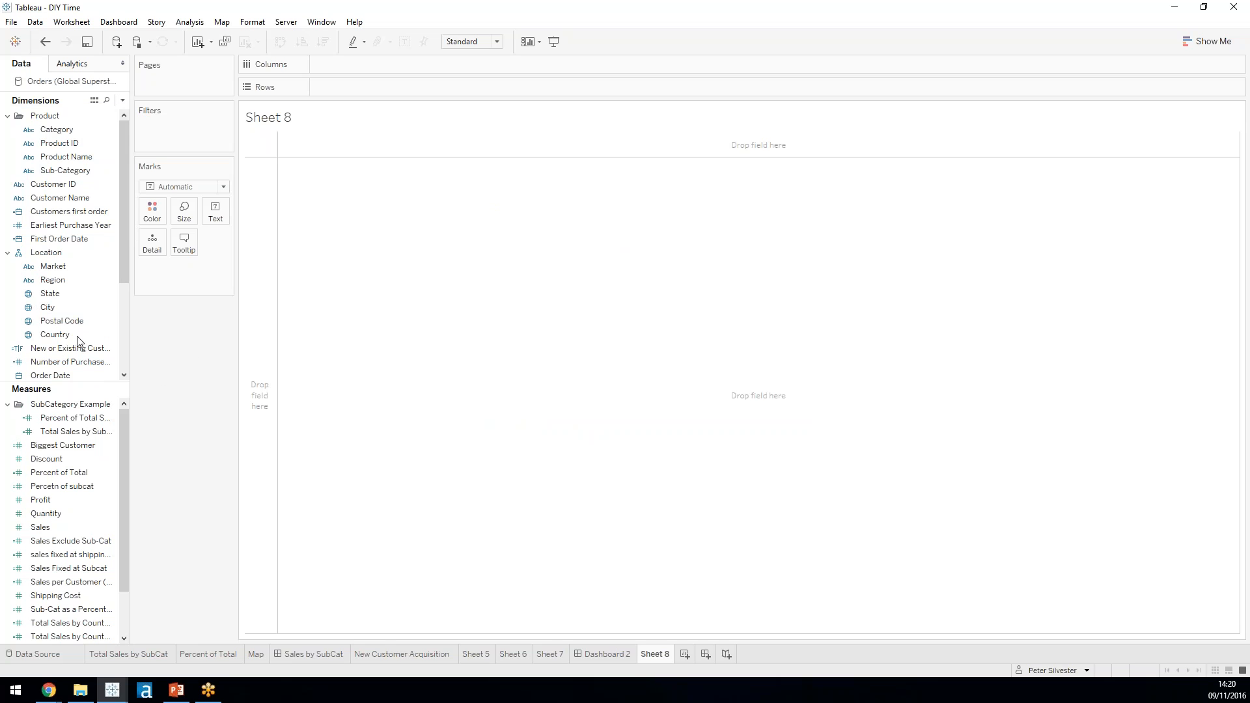
Step: Add Order Date to the columns of Sheet 8 as a continuous exact date
left_click(89, 377)
left_click_drag(86, 374, 382, 59)
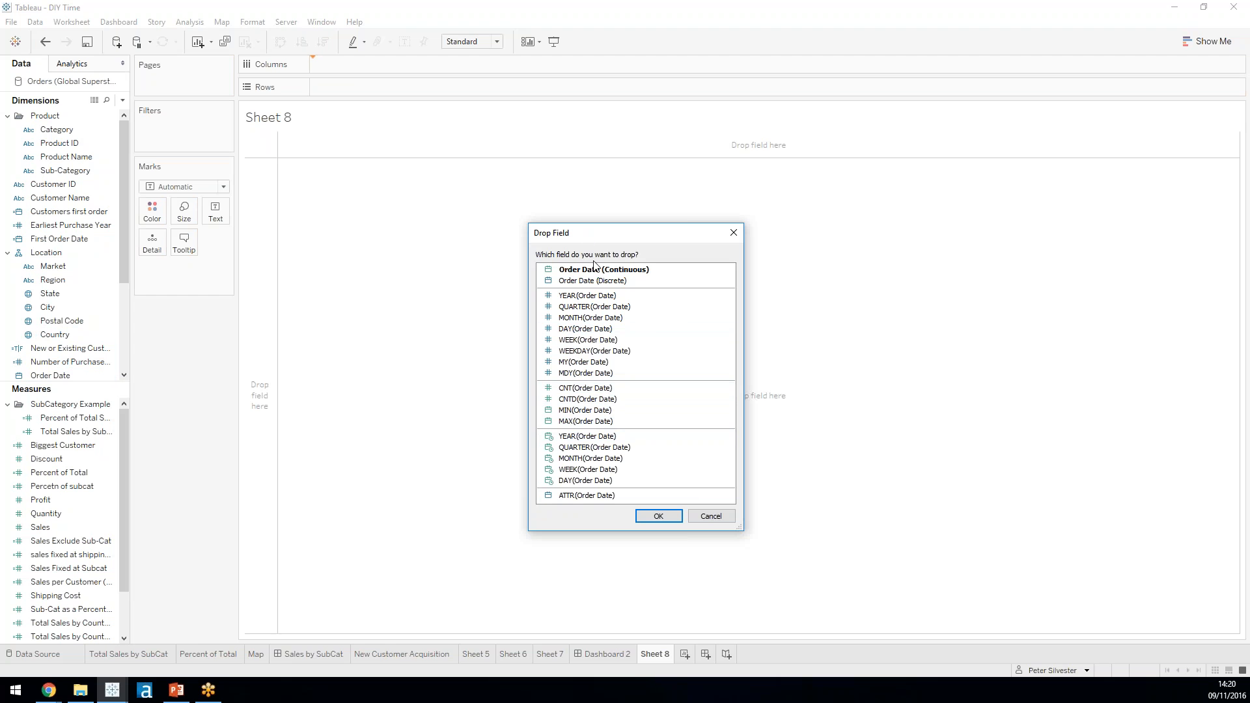
left_click(599, 270)
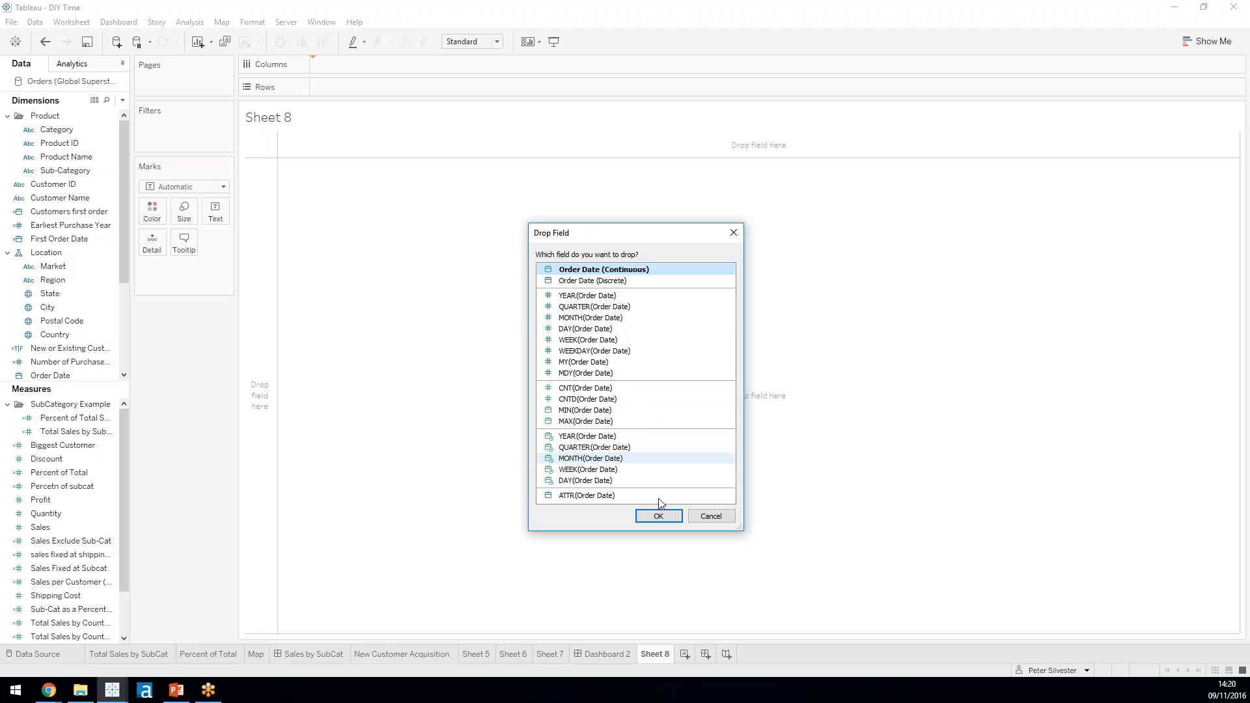
left_click(658, 516)
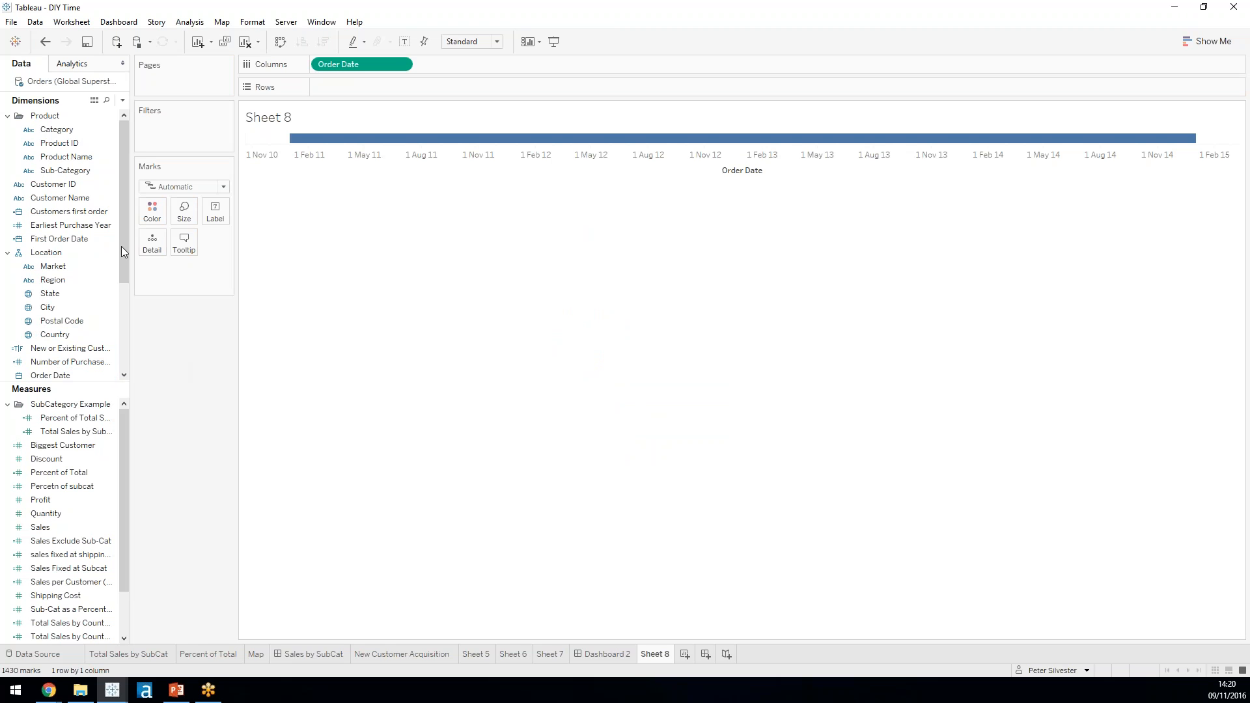
Step: Add Customer ID to the rows as a distinct count, CNTD(Customer ID)
left_click(97, 225)
left_click_drag(72, 184, 351, 85)
left_click(590, 398)
left_click(659, 435)
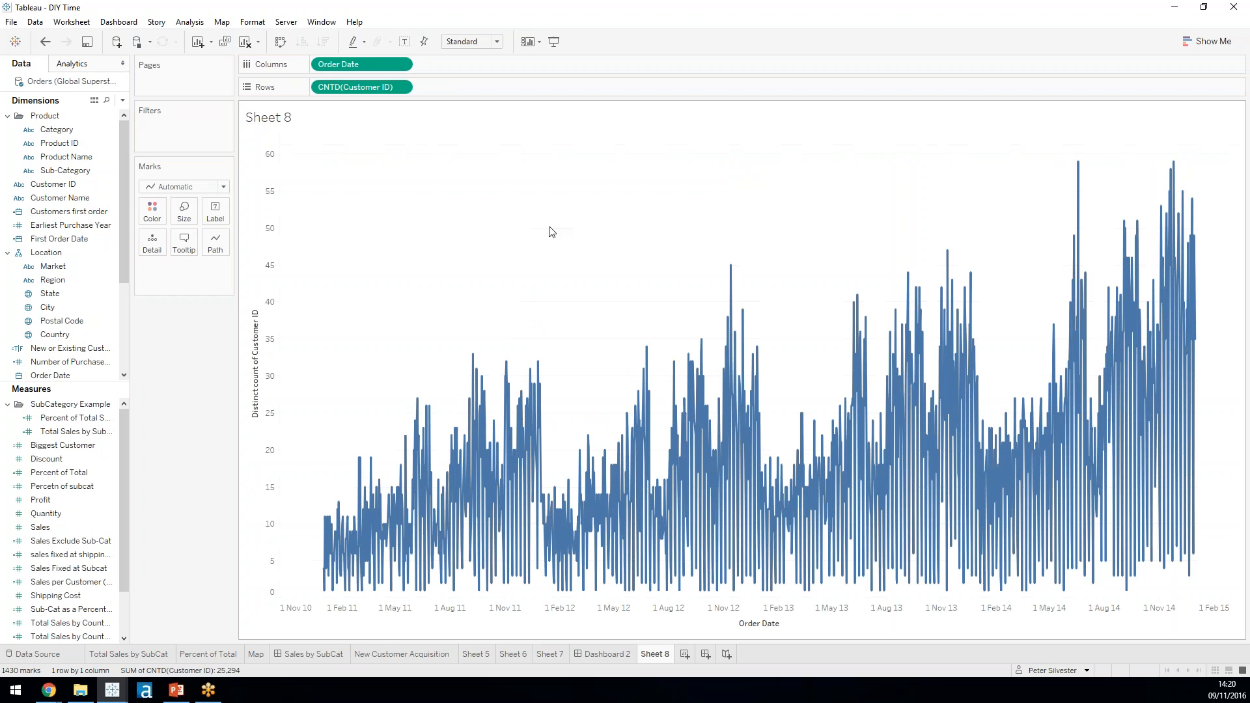
Step: Apply the Running Total quick table calculation to the distinct count of Customer ID
left_click(401, 88)
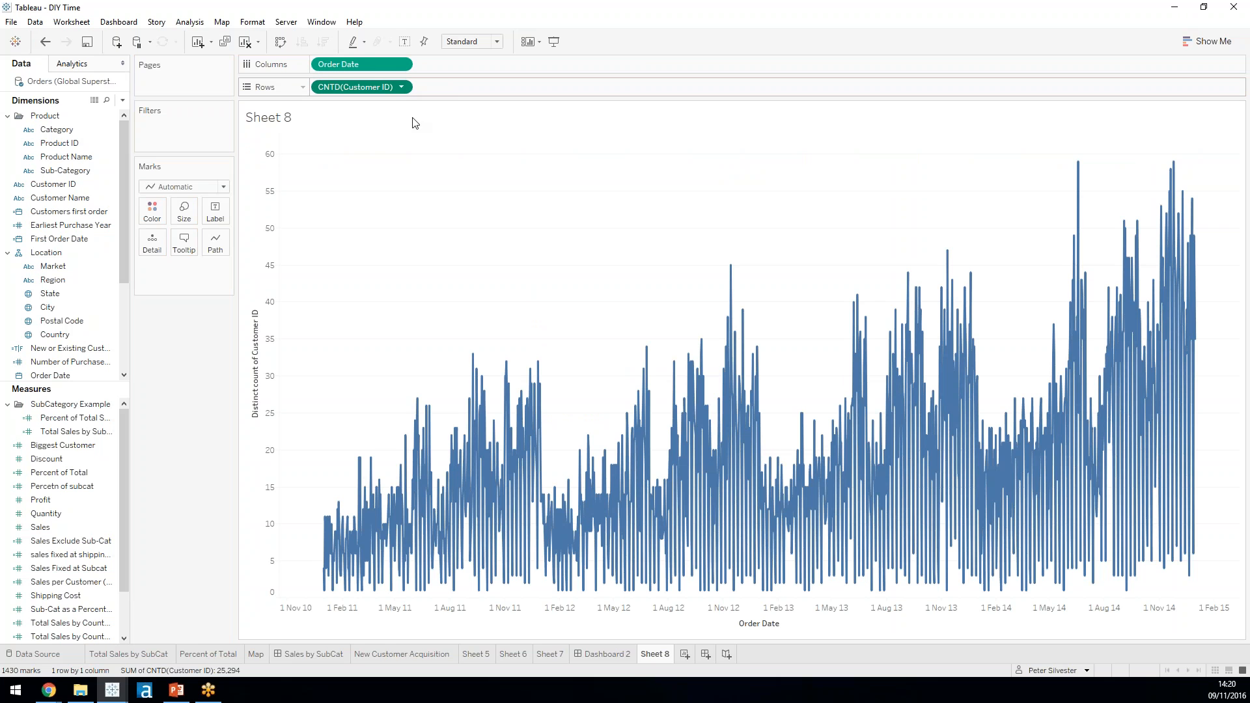
mouse_move(448, 217)
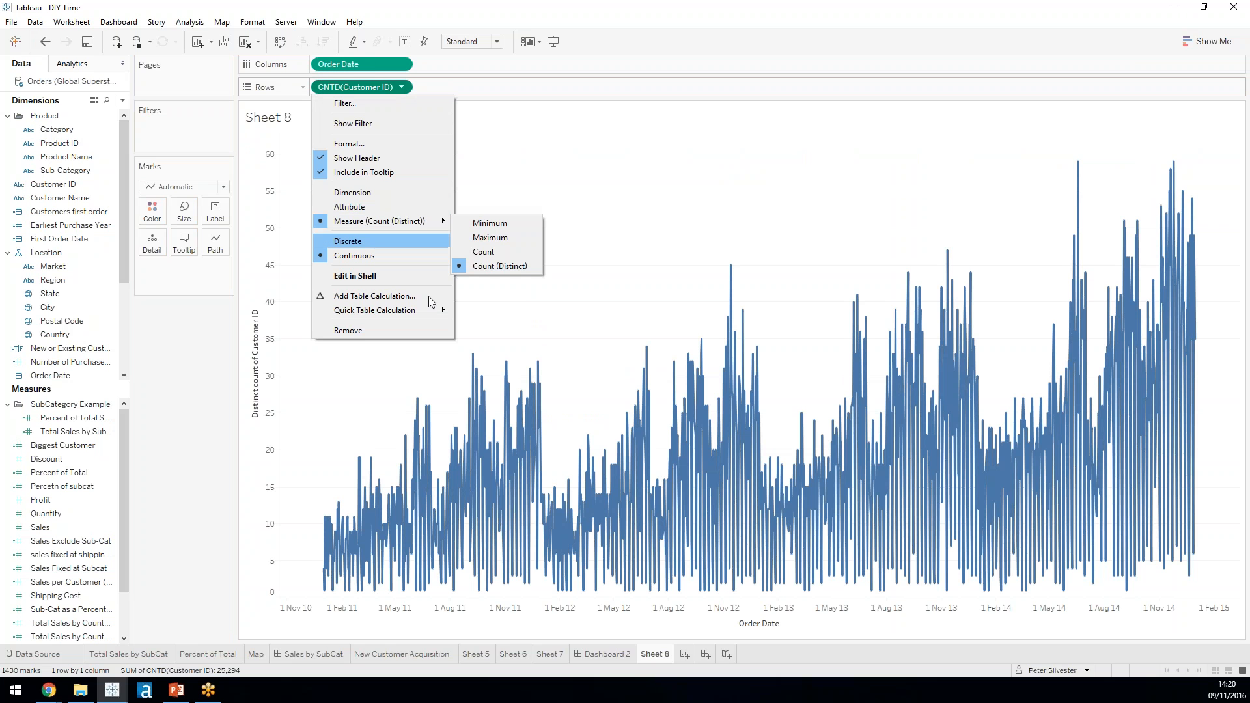
mouse_move(432, 309)
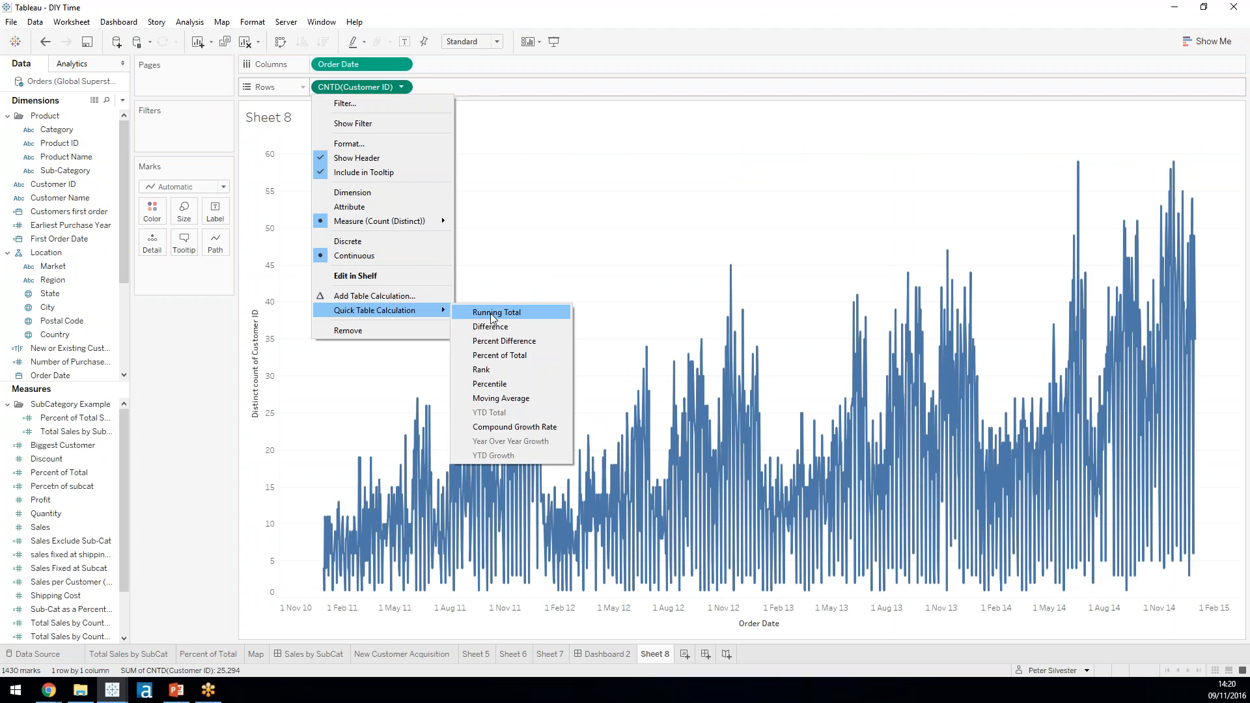
left_click(476, 313)
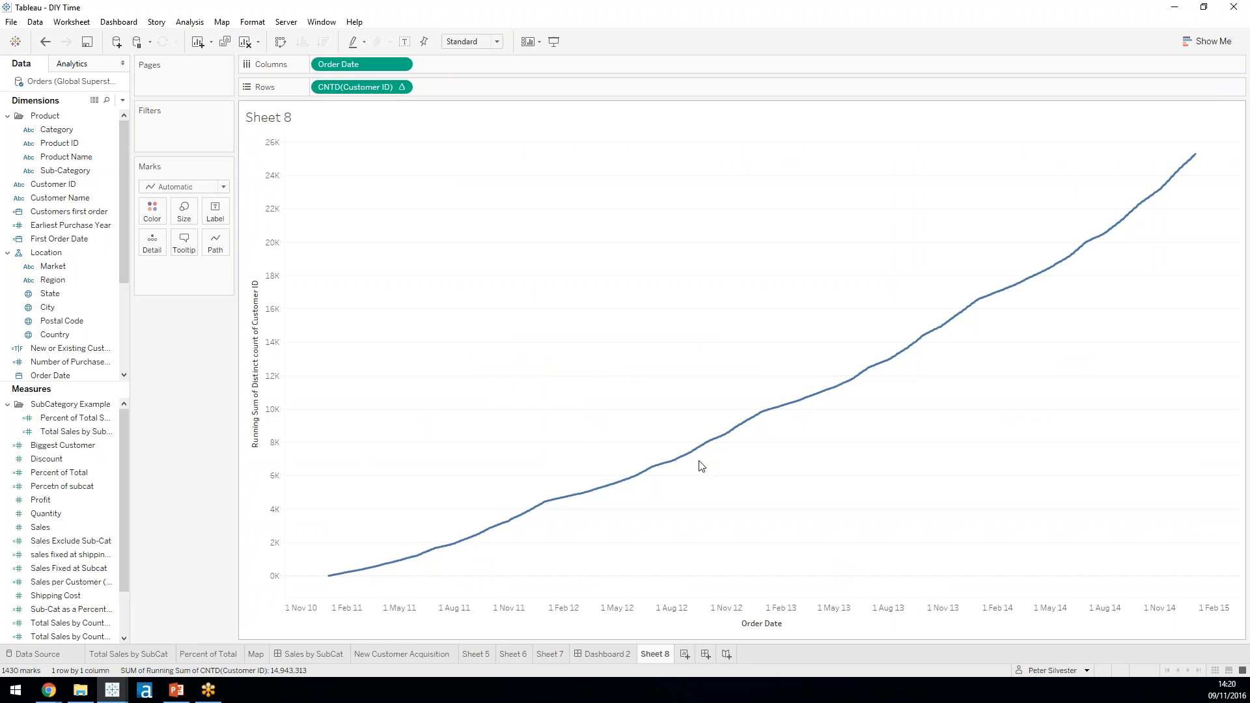
Step: Start a new calculated field and name it "FIlter"
mouse_move(759, 420)
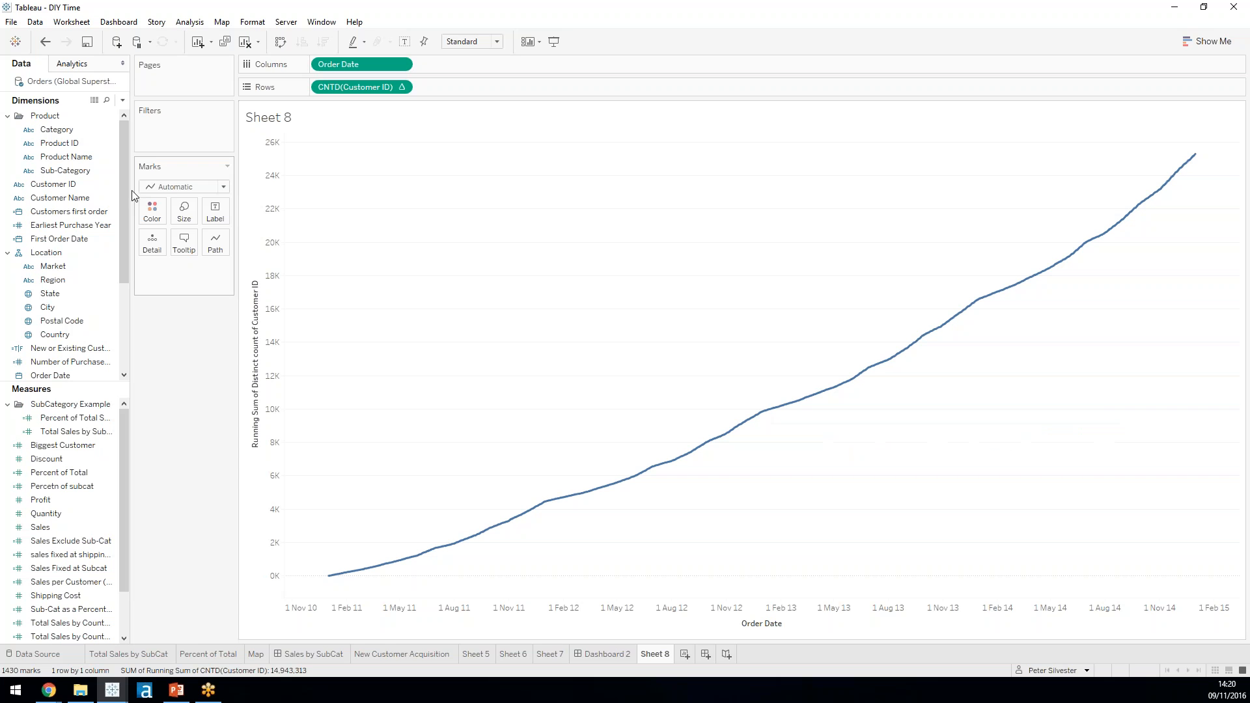
left_click(122, 99)
left_click(119, 110)
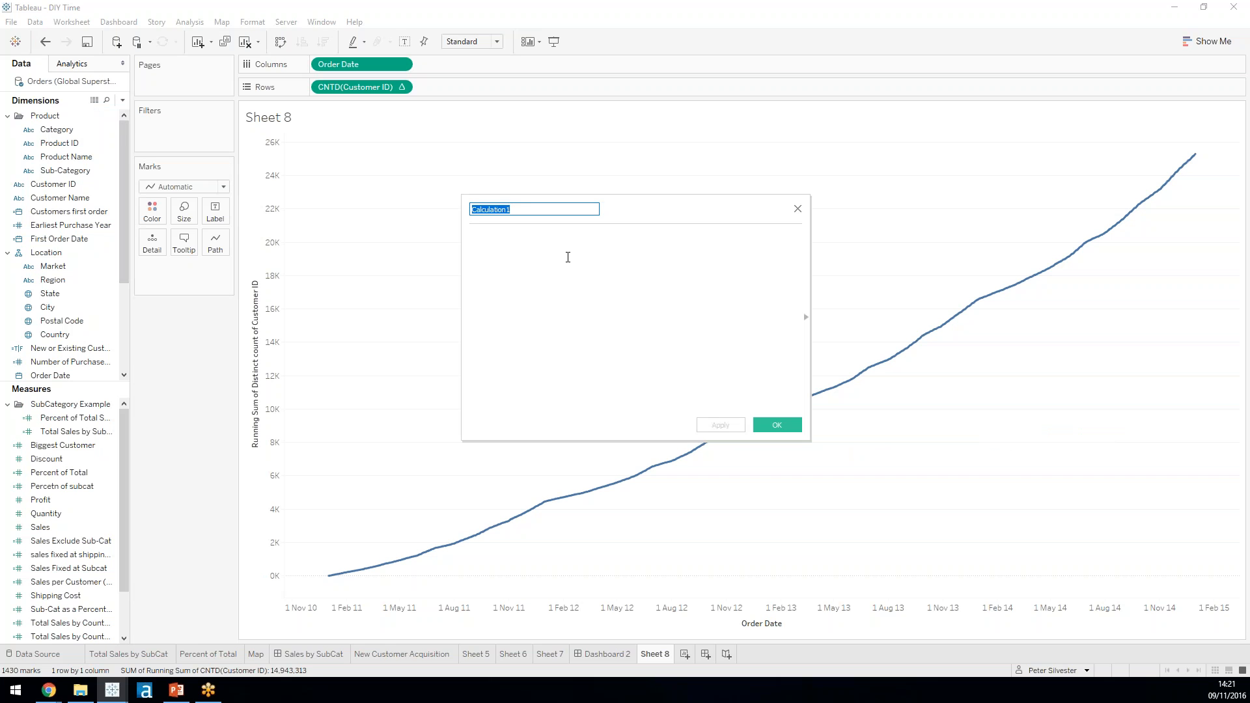
type("FIlter")
key("Tab")
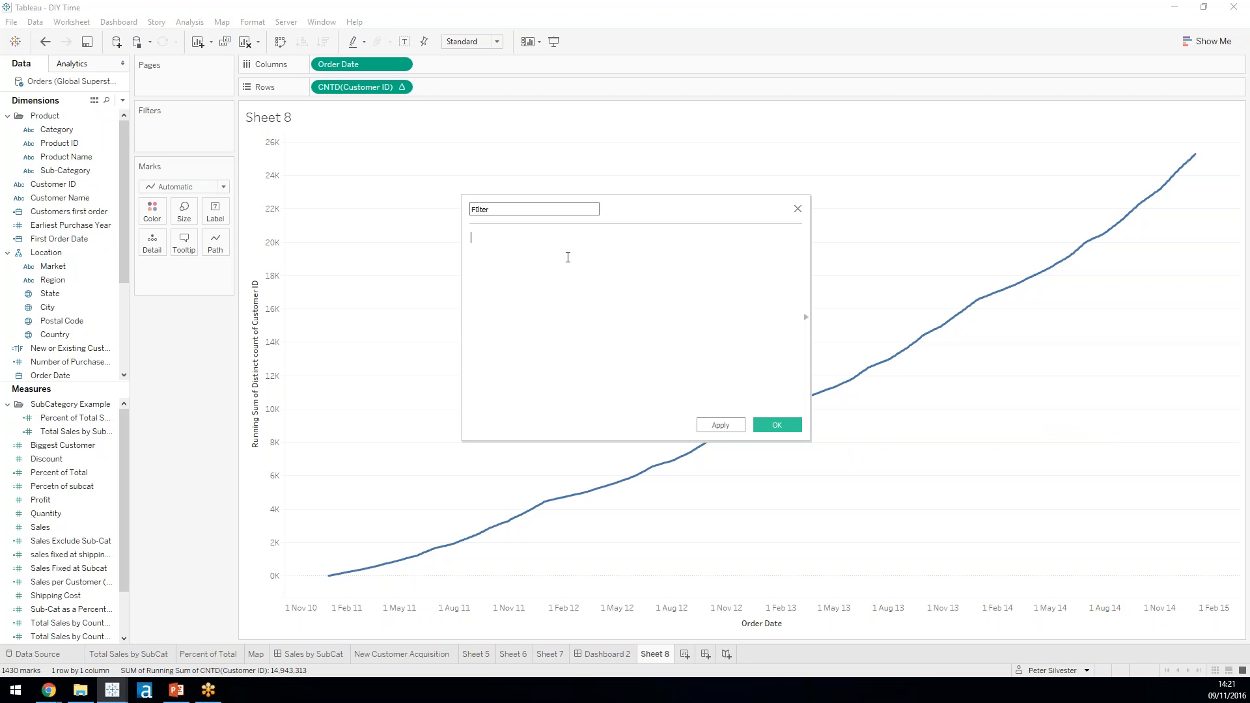
Step: Enter the formula [Order Date] = [Customers first order] for the FIlter calculation and save the field
type("[Order Date]")
key("Return")
scroll(618, 388, "up", 3)
key("Return")
key("Return")
type("=")
key("Return")
type("customer")
key("Down")
key("Down")
key("Return")
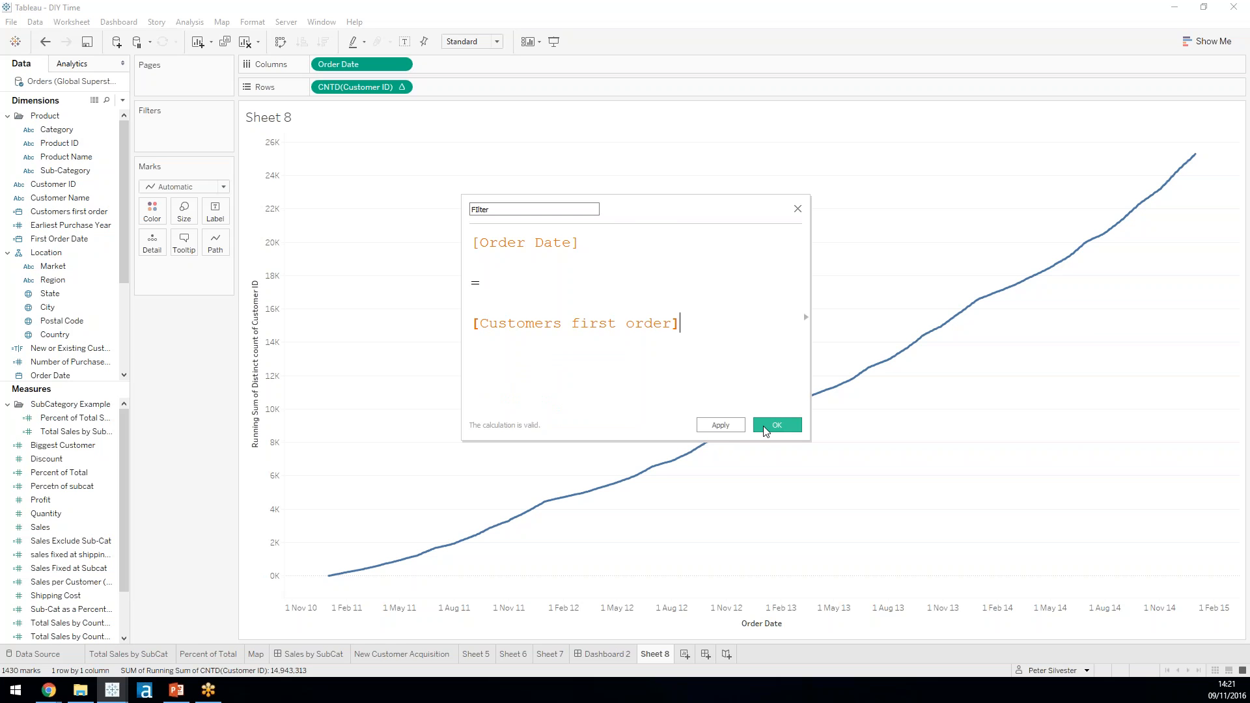
left_click(777, 426)
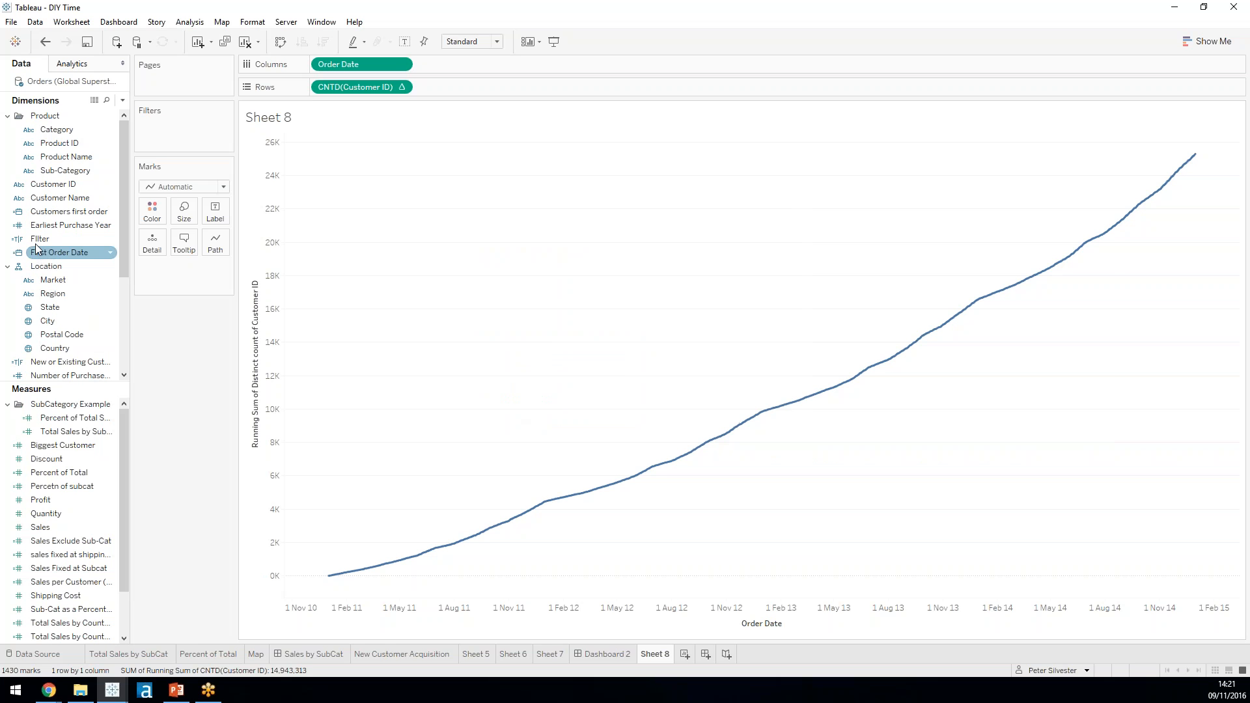
Step: Filter the sheet by the FIlter field, keeping only True, and dismiss the low battery notice
left_click_drag(40, 238, 177, 133)
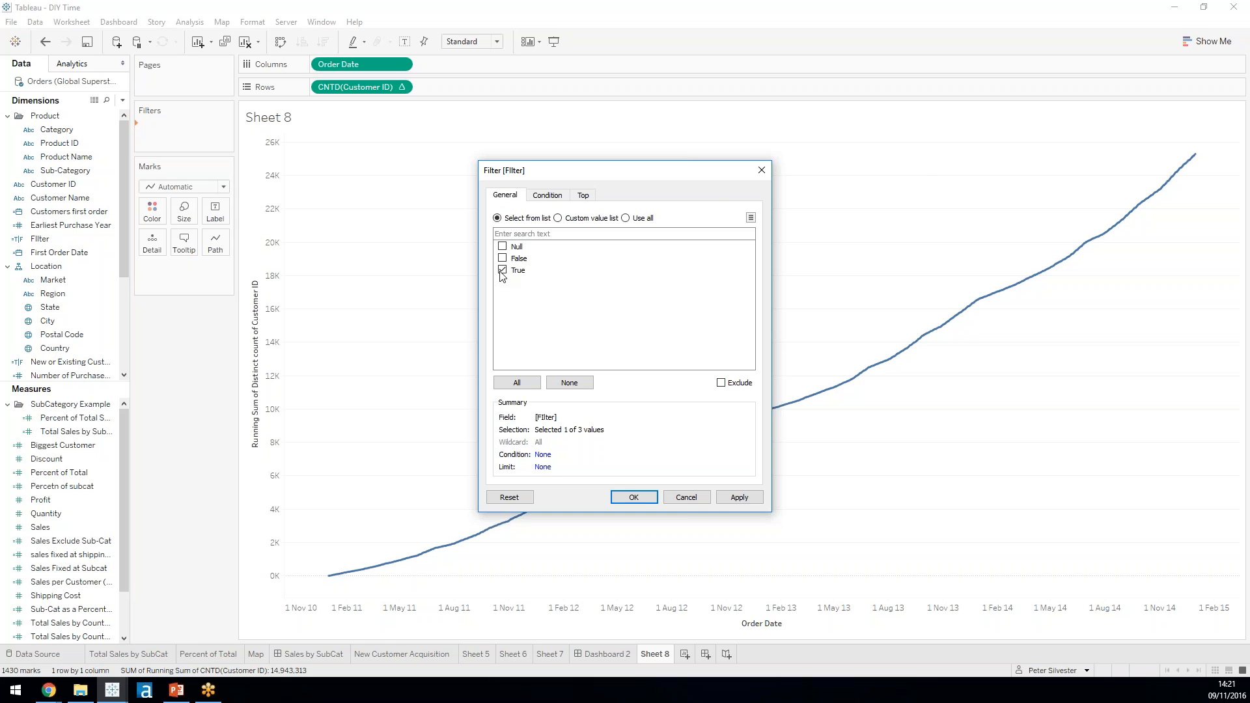
left_click(640, 499)
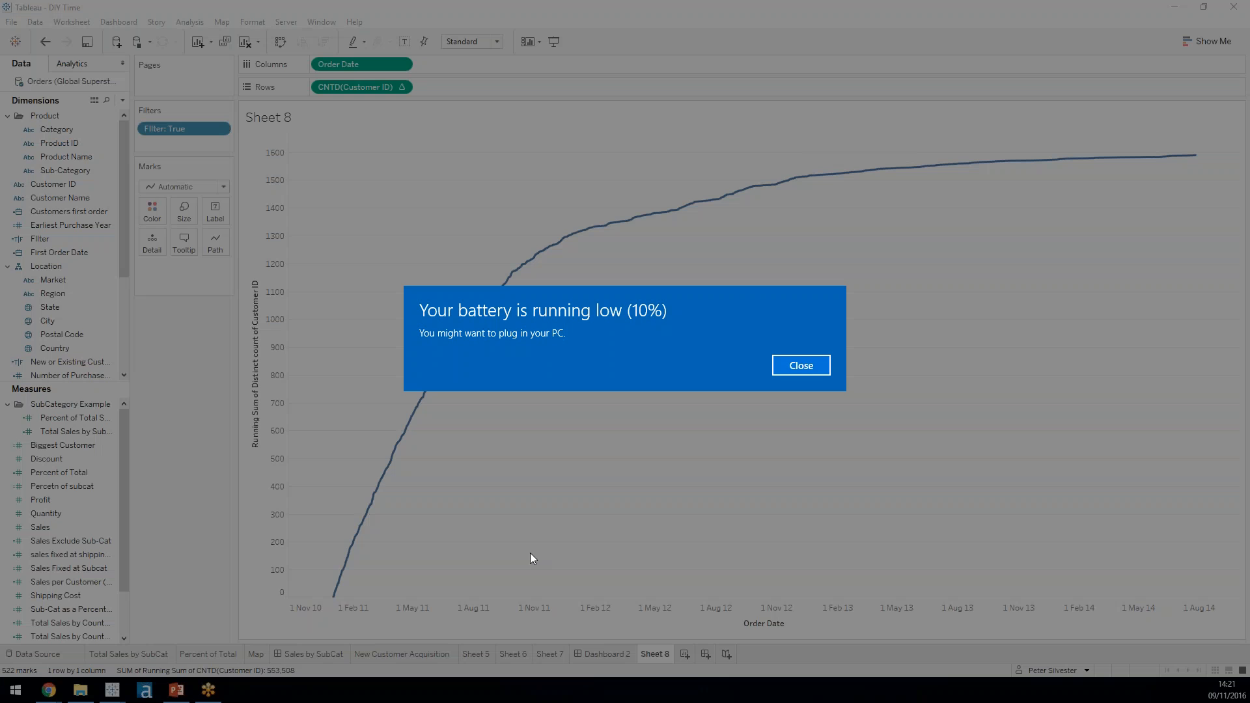
key("Return")
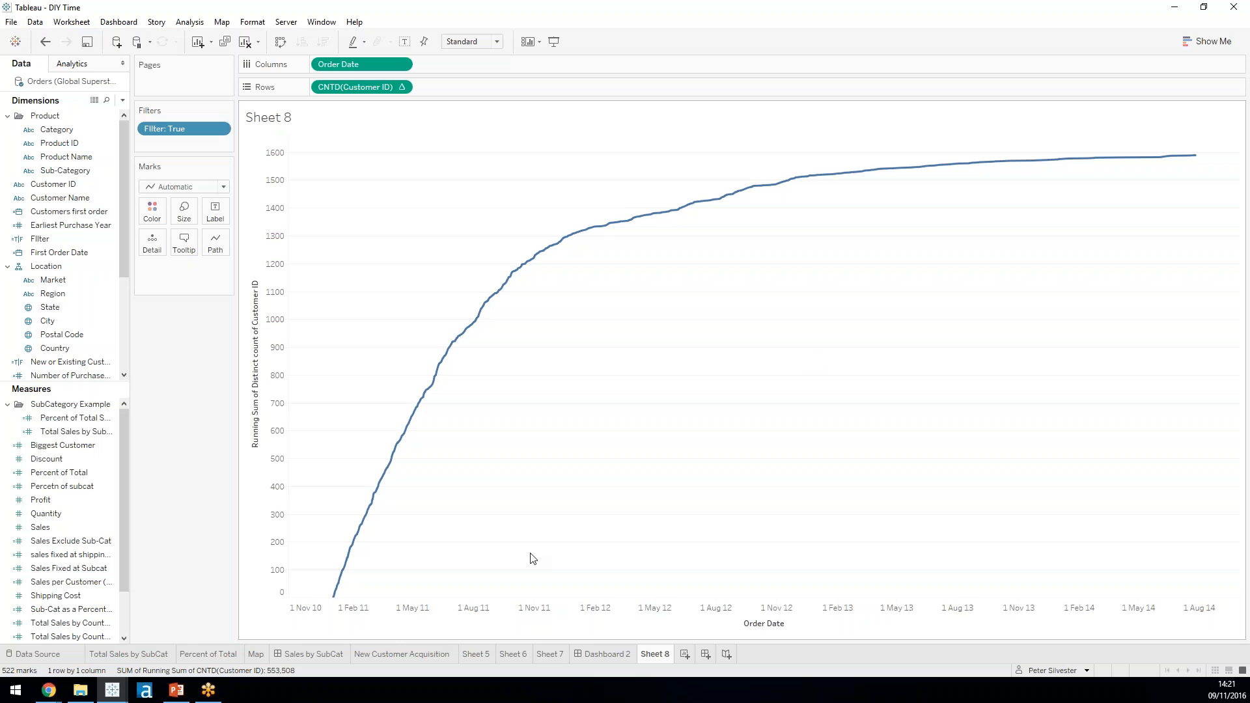